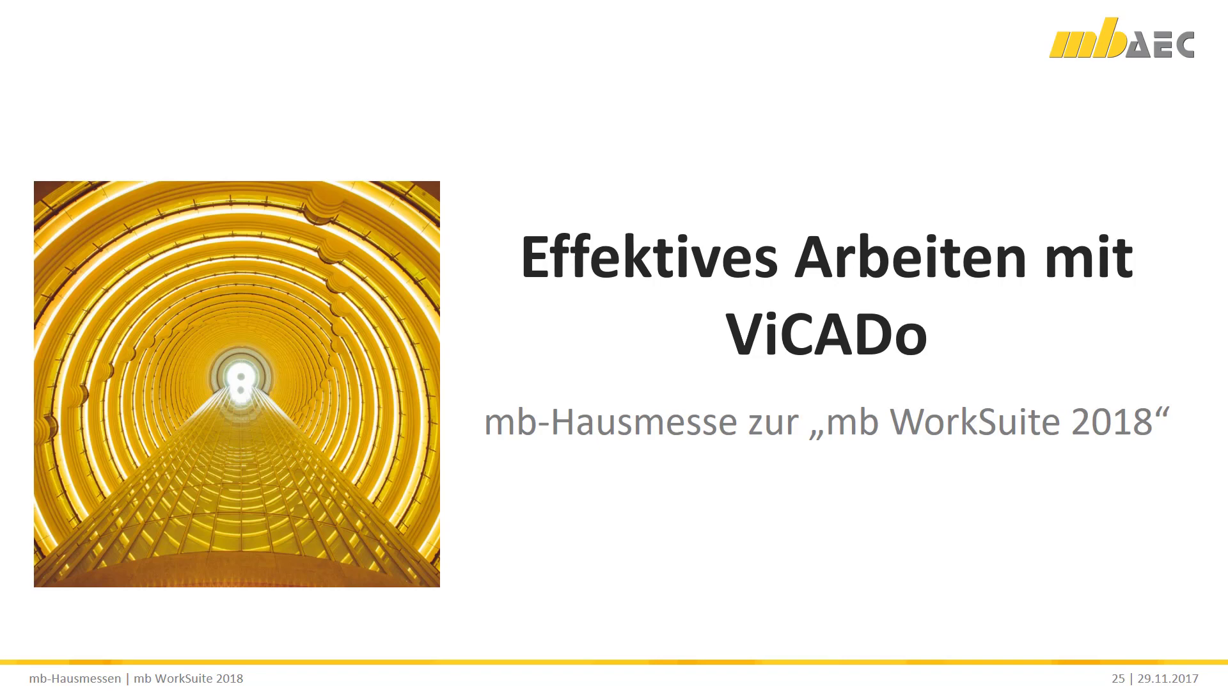
- Exit the PowerPoint slideshow back to editing slide 25, 'Effektives Arbeiten mit ViCADo'
key("Escape")
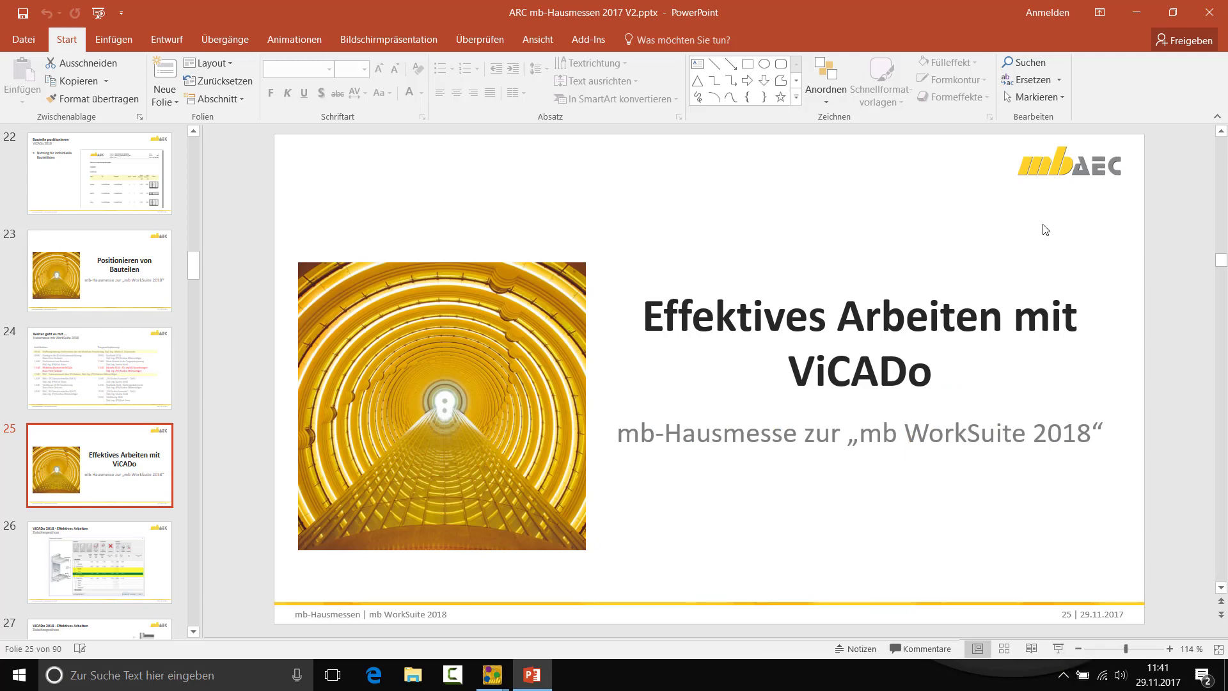
- Start ProjektManager from the desktop and open model Entwurf-2a of project Berlin2-V2
left_click(1137, 14)
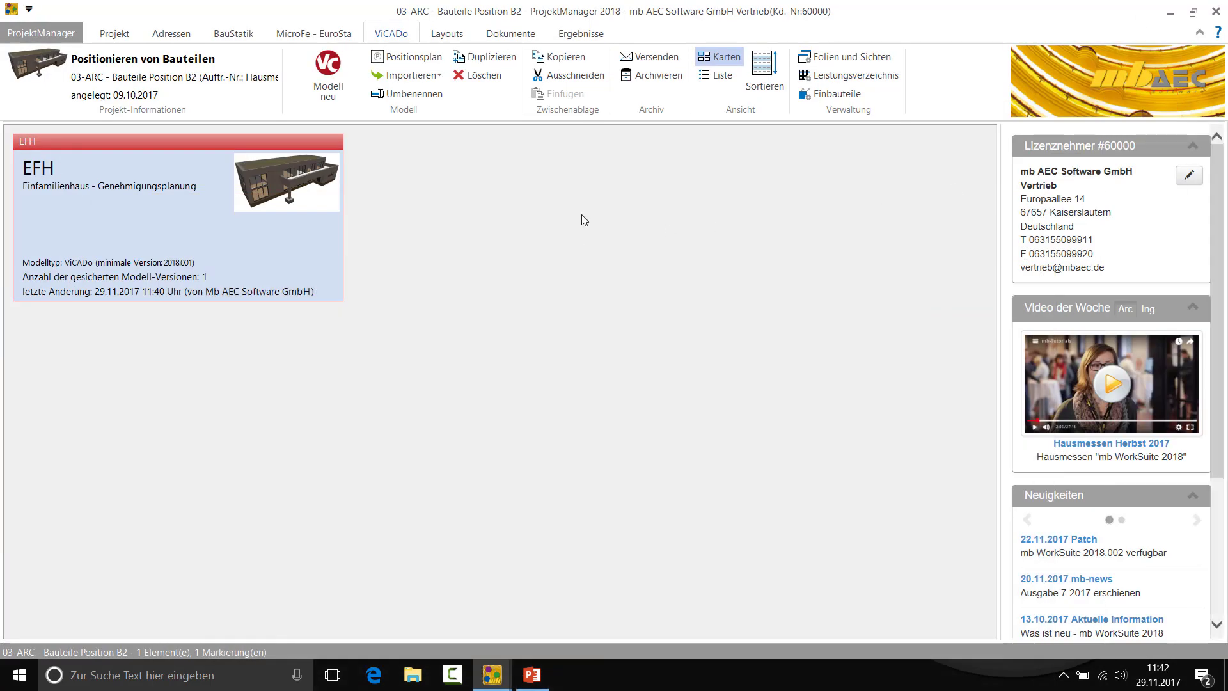
left_click(1215, 12)
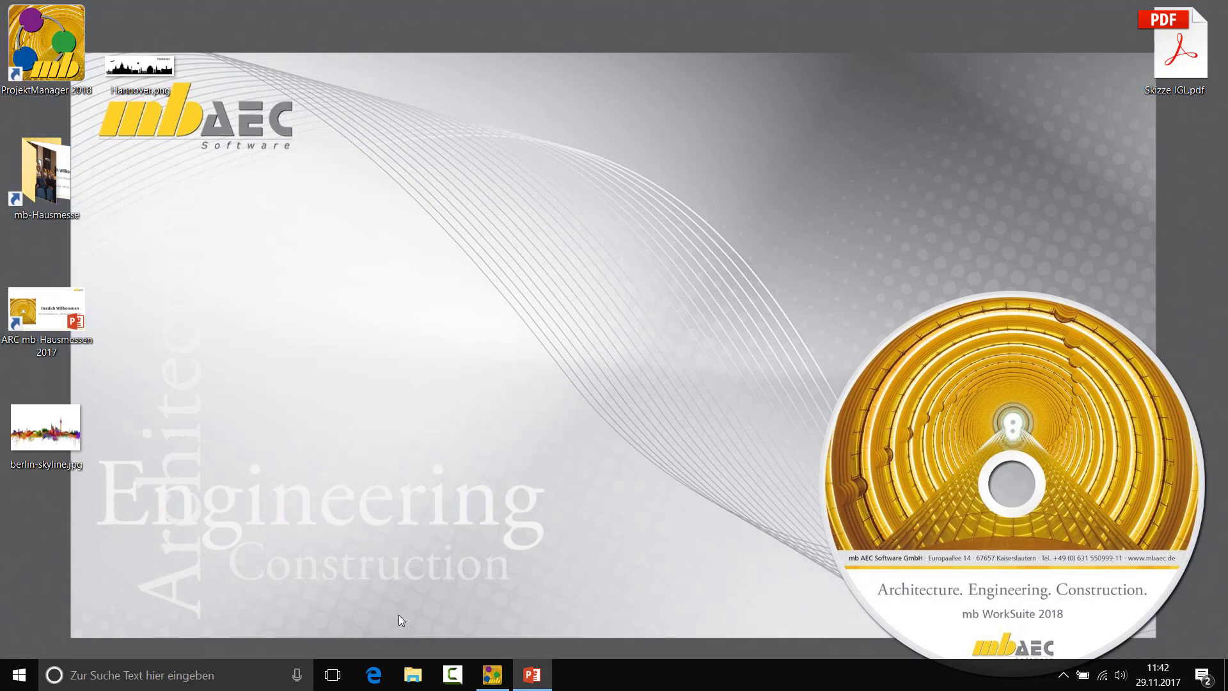
double_click(44, 43)
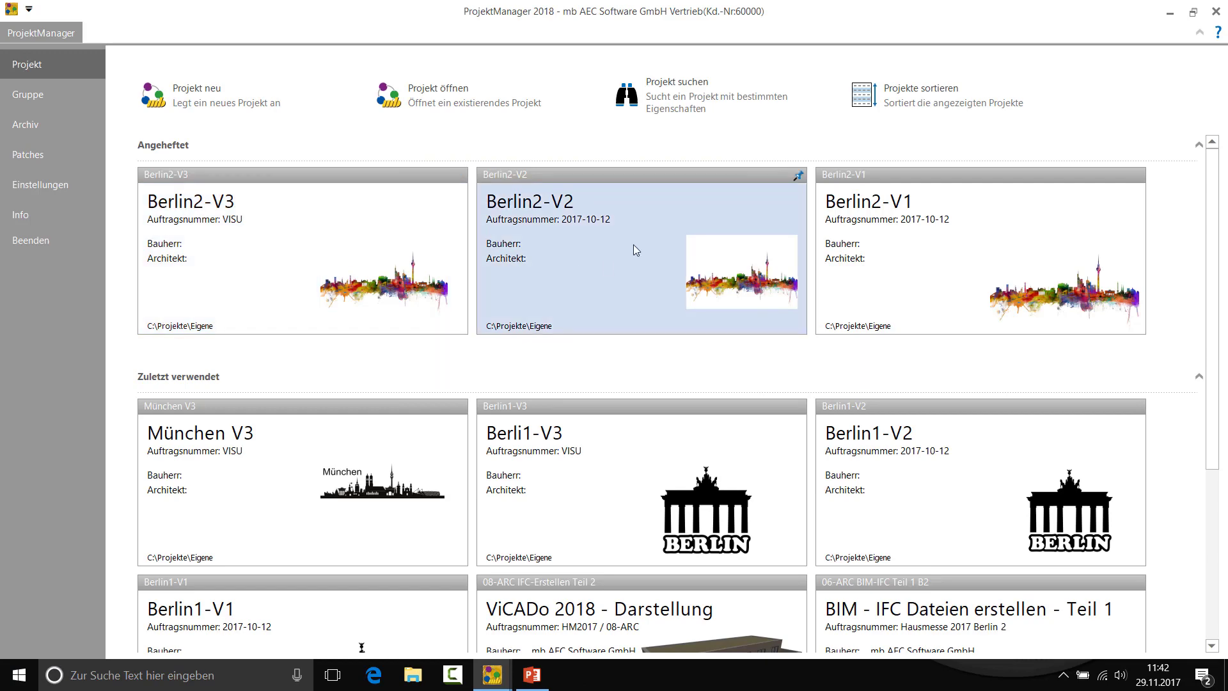
left_click(633, 246)
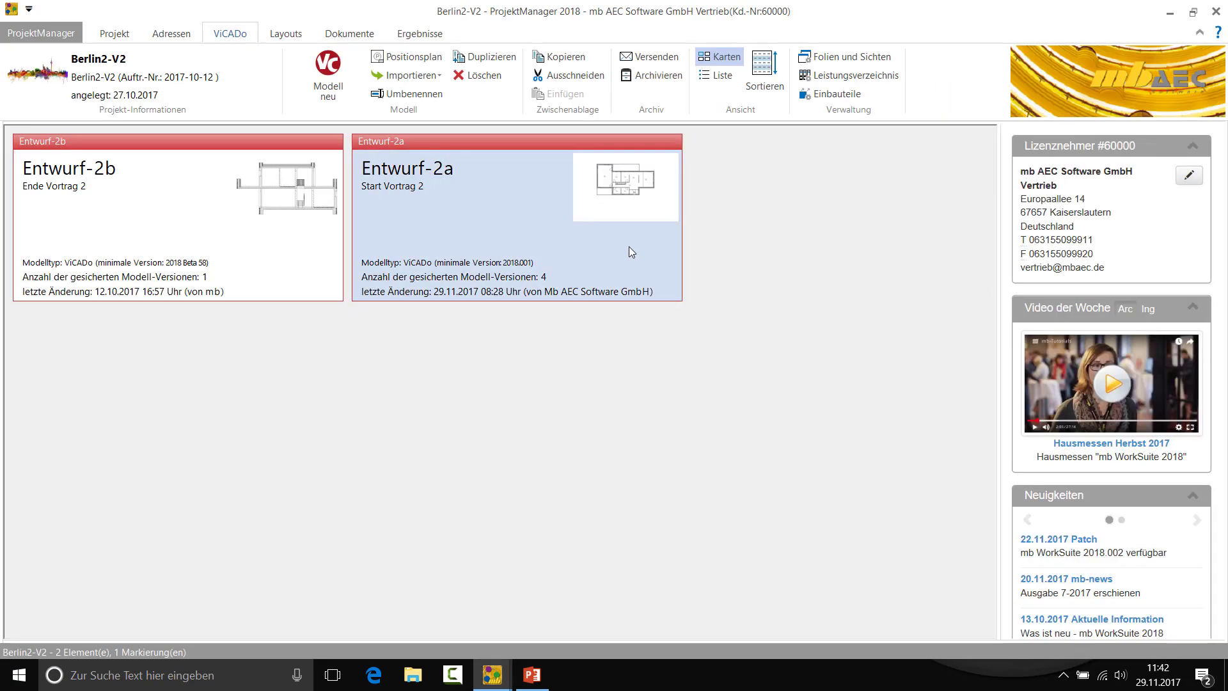
double_click(492, 208)
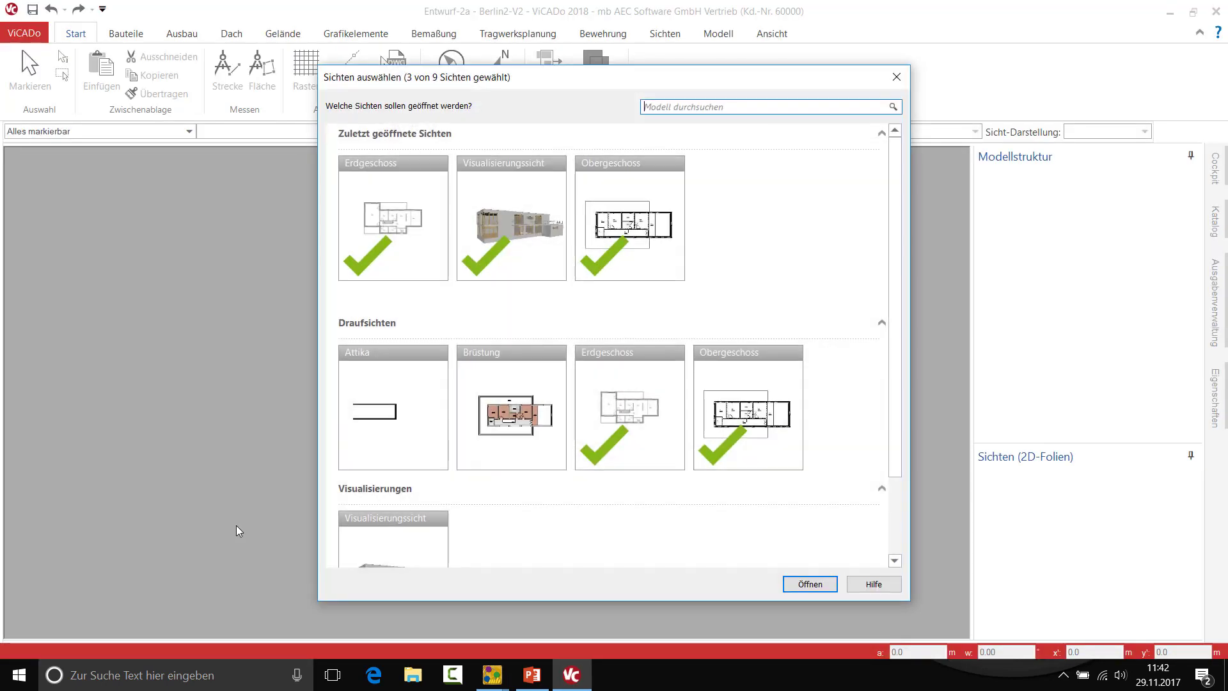
- Open the Erdgeschoss, 3D and Obergeschoss views and view the 3D model from above
left_click(799, 583)
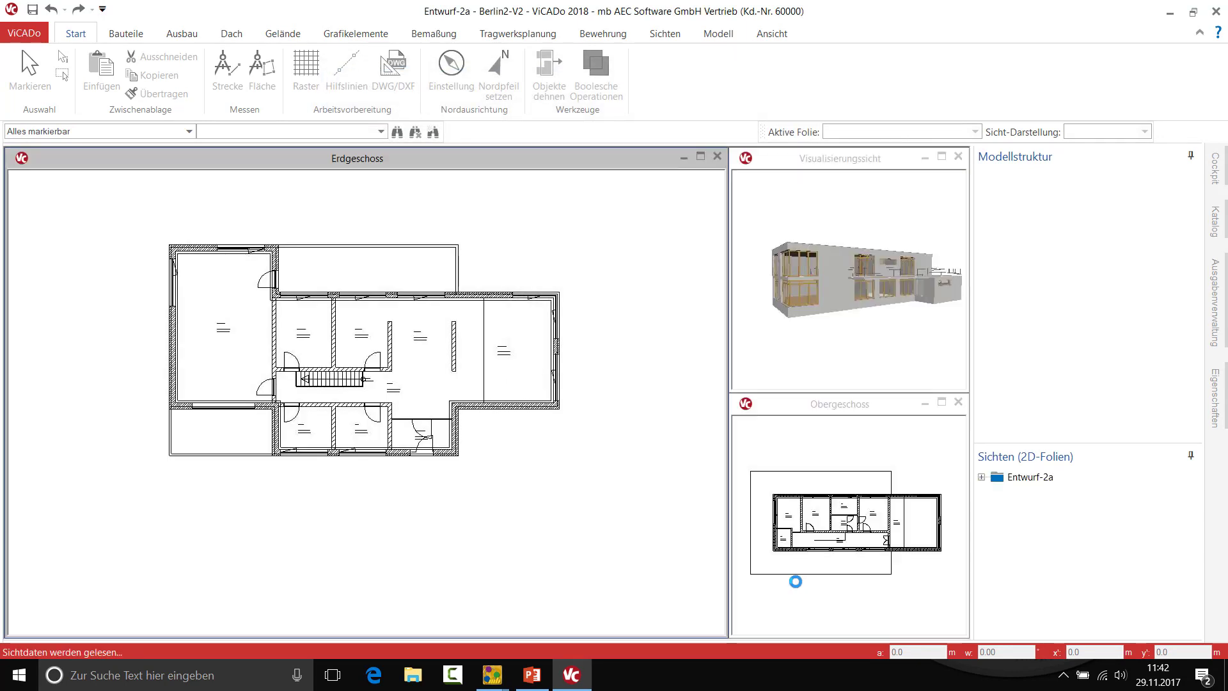
left_click(941, 157)
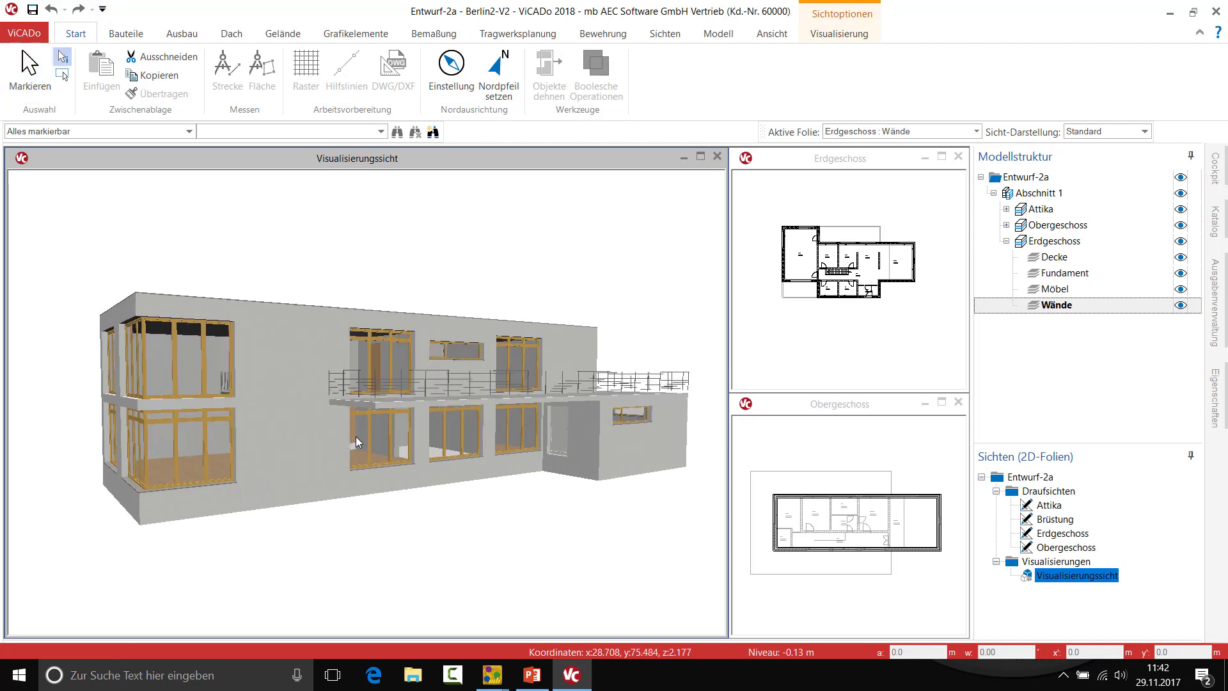
middle_click_drag(393, 383, 399, 403)
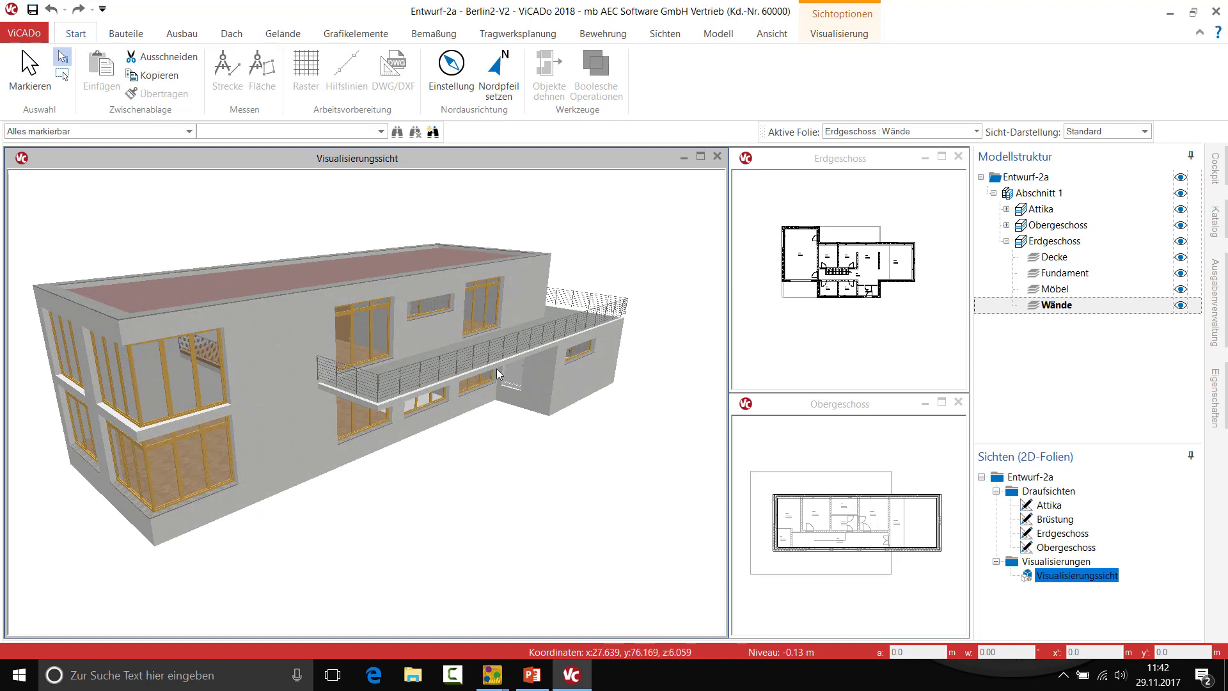
key("Escape")
middle_click_drag(505, 370, 517, 365)
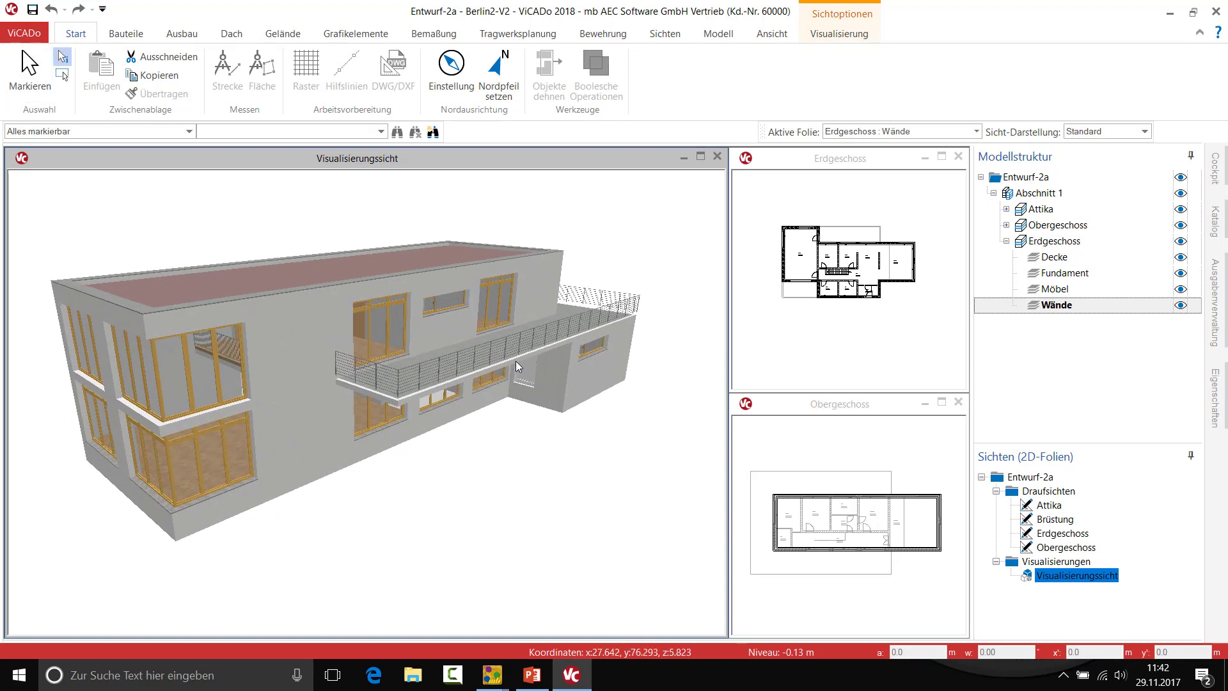
- Delete the balcony railing and make the Erdgeschoss plan the main view
left_click(640, 297)
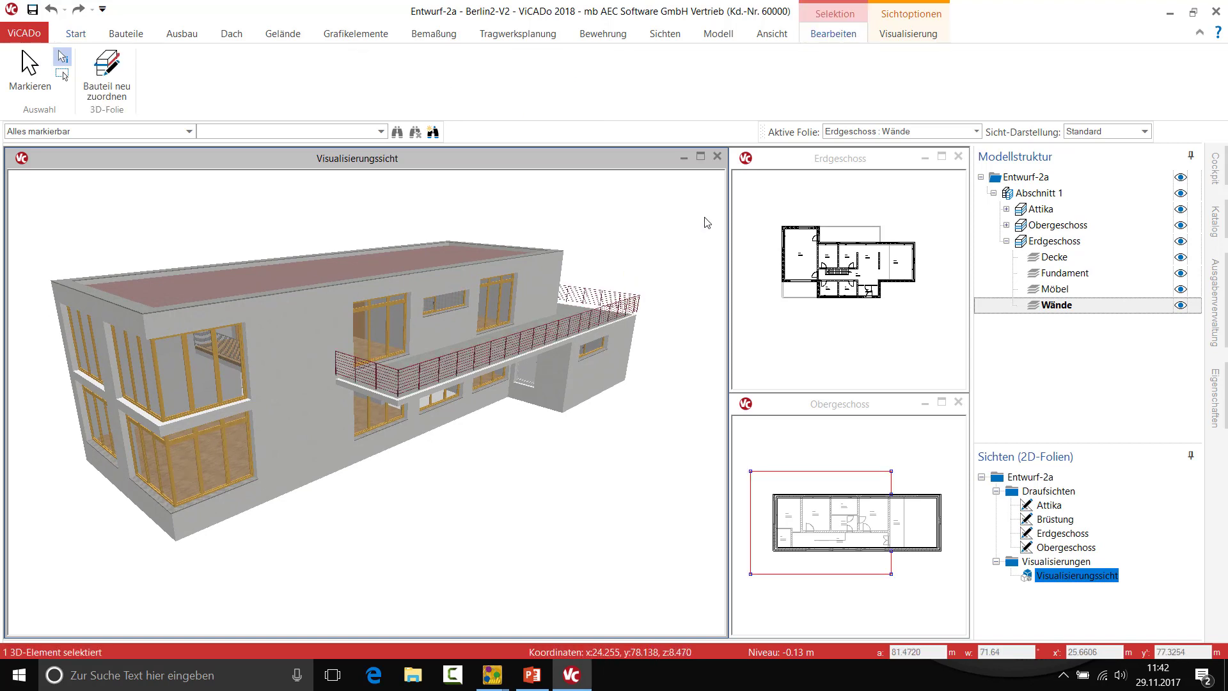
key("Delete")
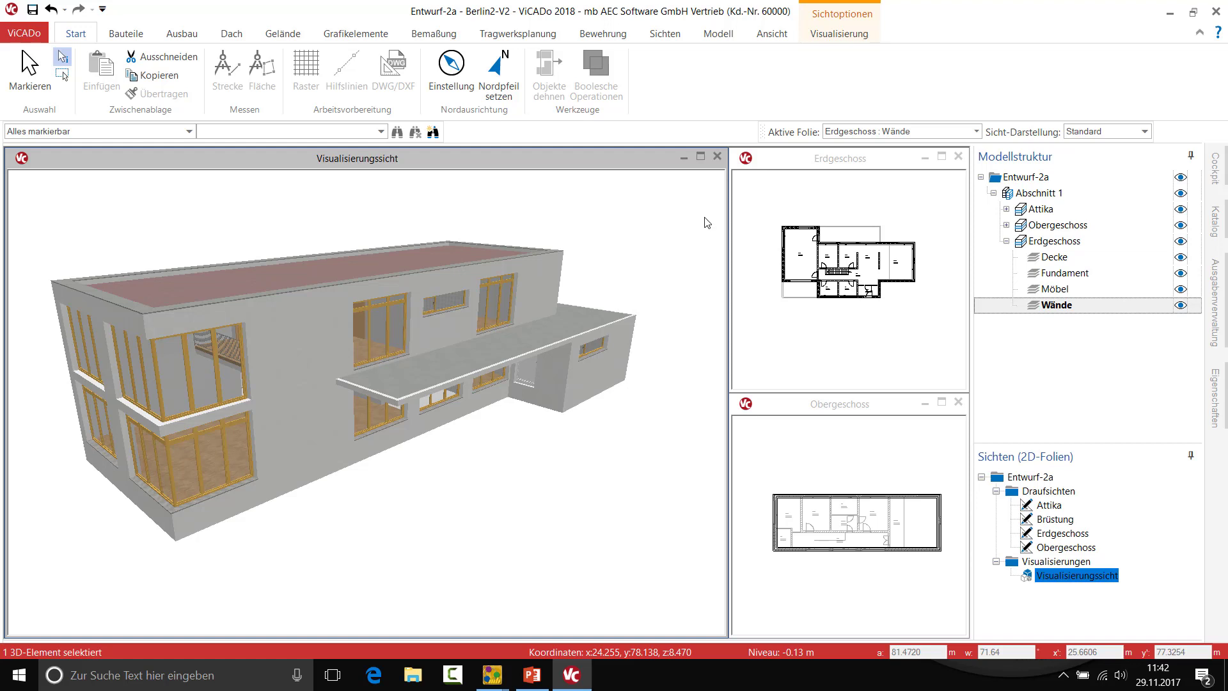
left_click(941, 156)
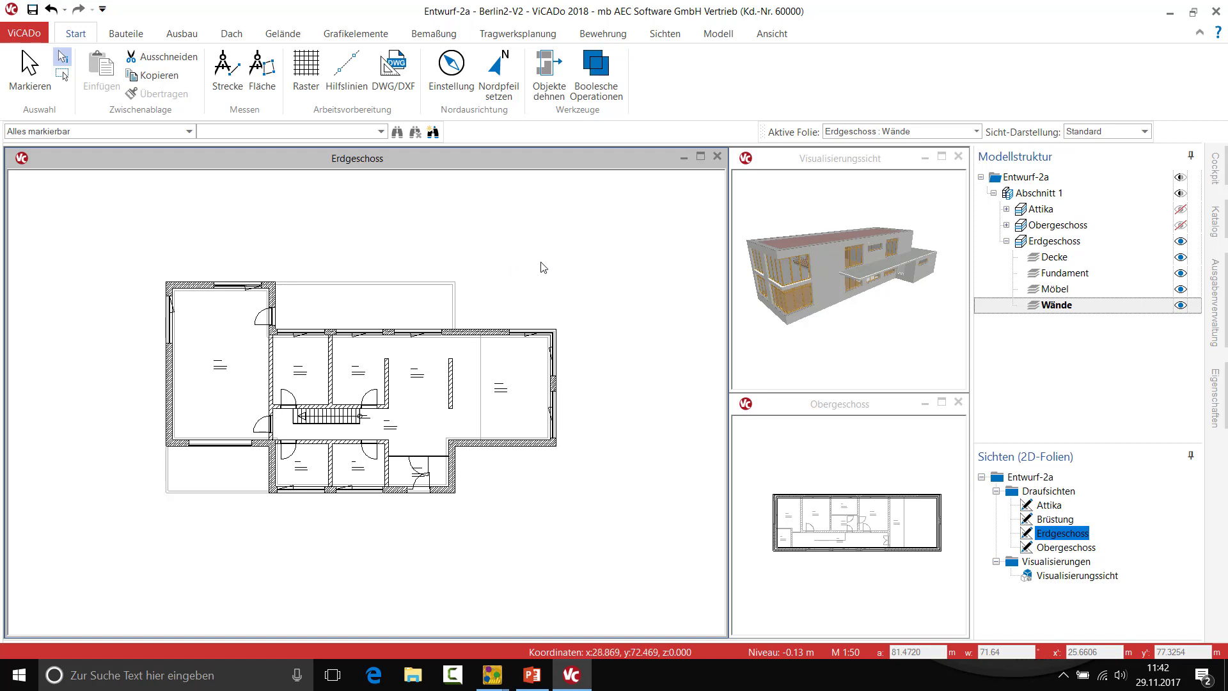
- Draw a Stahlbeton wall between two points above the ground-floor plan
left_click(128, 40)
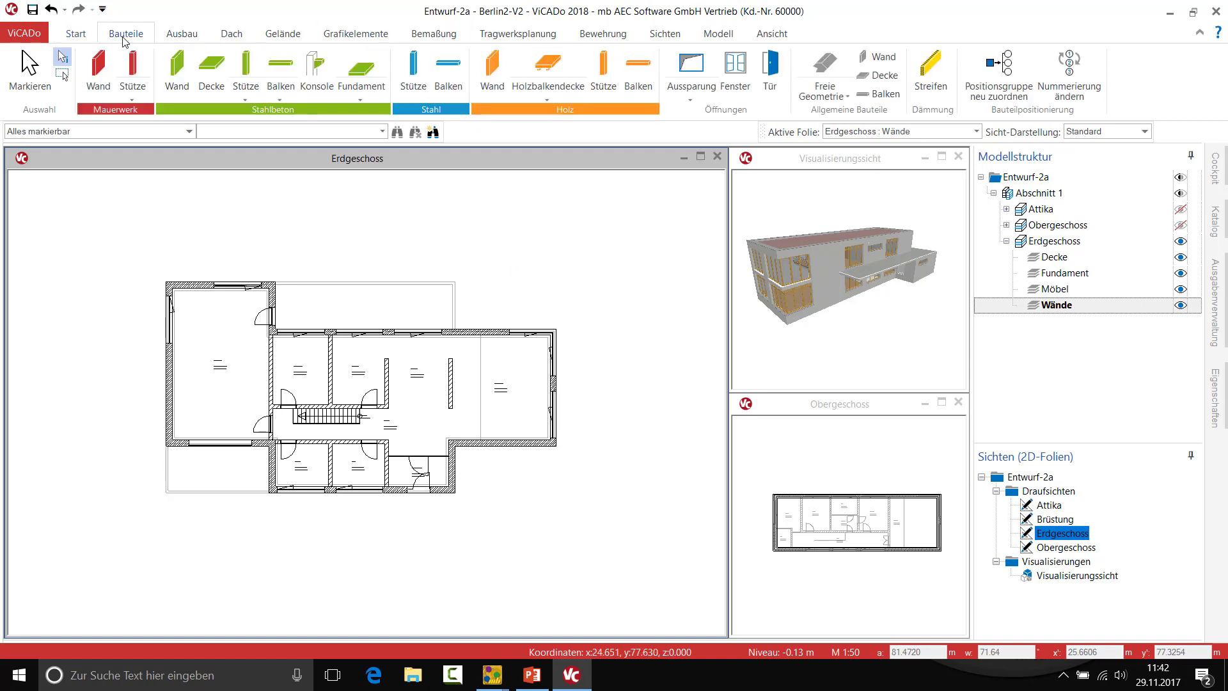
left_click(176, 71)
left_click(301, 243)
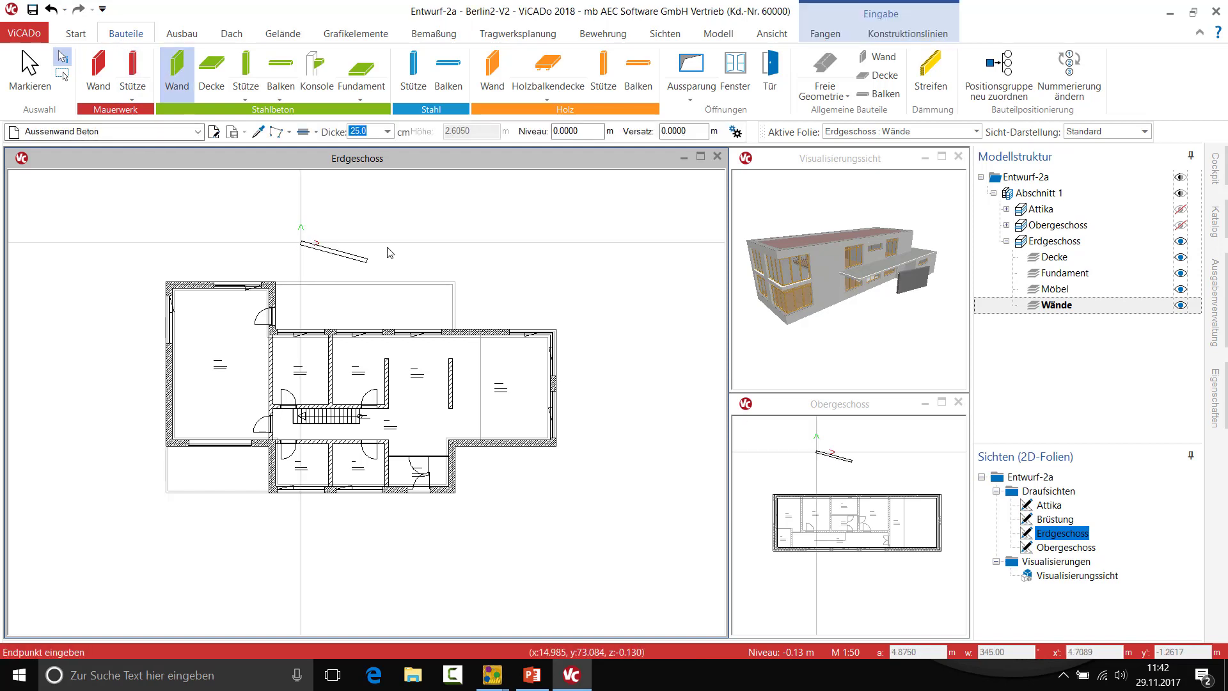
left_click(403, 243)
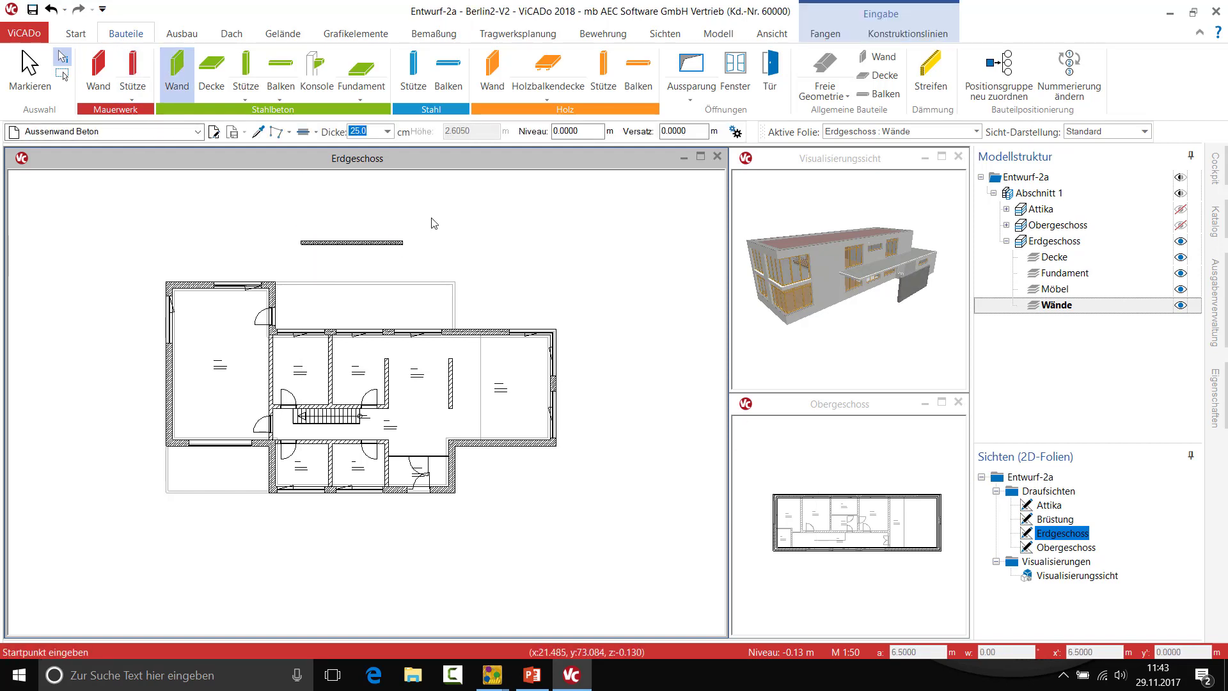
left_click(29, 70)
- Zoom in and open the new 25 cm concrete wall's properties
scroll(320, 271, "up", 3)
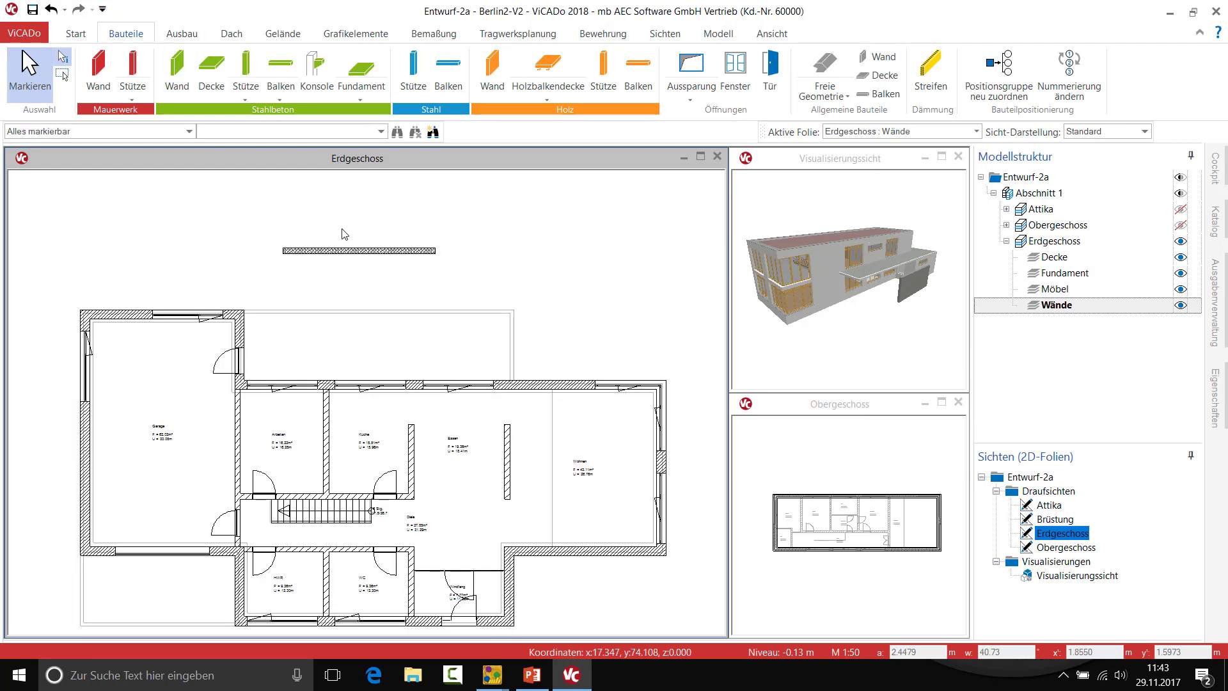
scroll(372, 261, "up", 2)
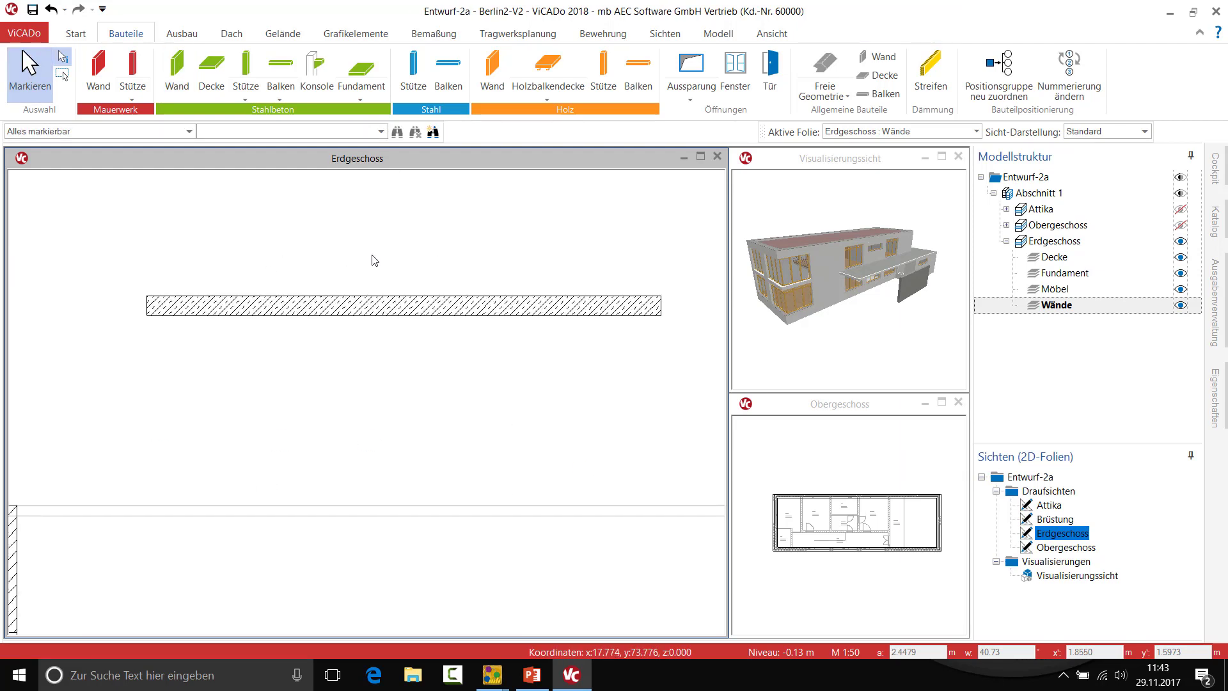
right_click(403, 293)
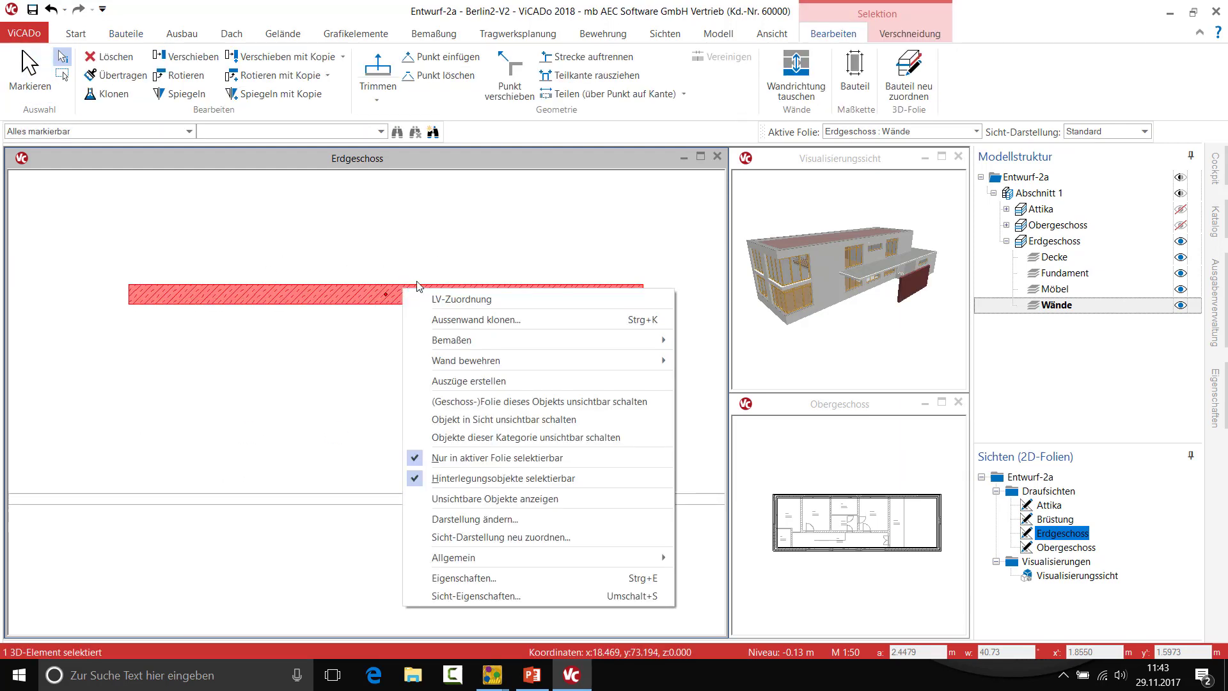
left_click(486, 578)
- Add two more layers to the wall and set the first layer to 0.14 m
left_click(298, 73)
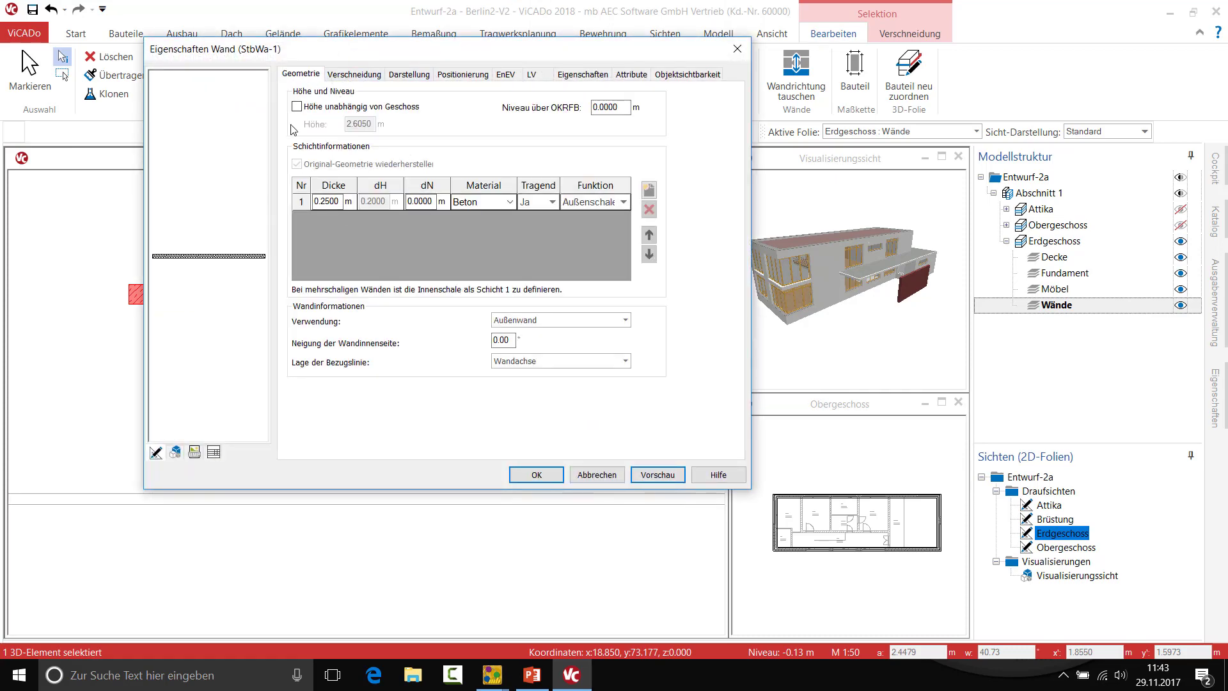
left_click(649, 191)
left_click(650, 190)
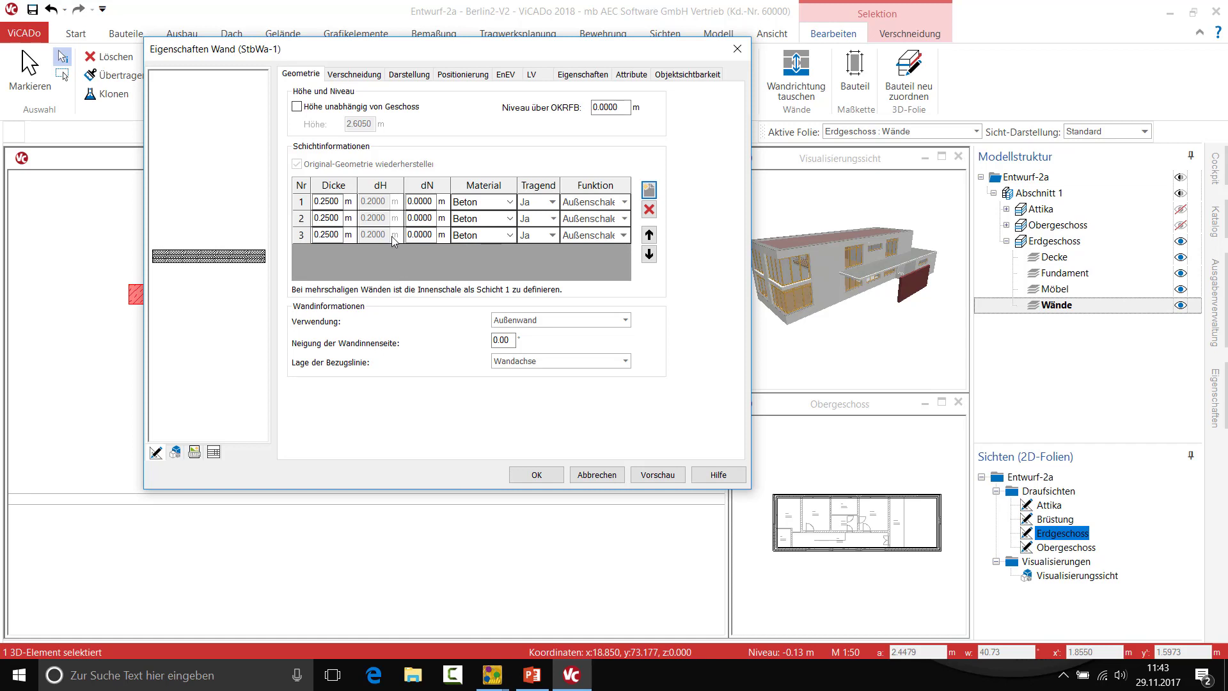
double_click(335, 202)
key("BackSpace")
type(".14")
left_click(324, 235)
- Set the middle layer to 0.20 m and make wall height independent of the storey
double_click(336, 218)
type(".")
type("2")
key("Tab")
left_click(297, 107)
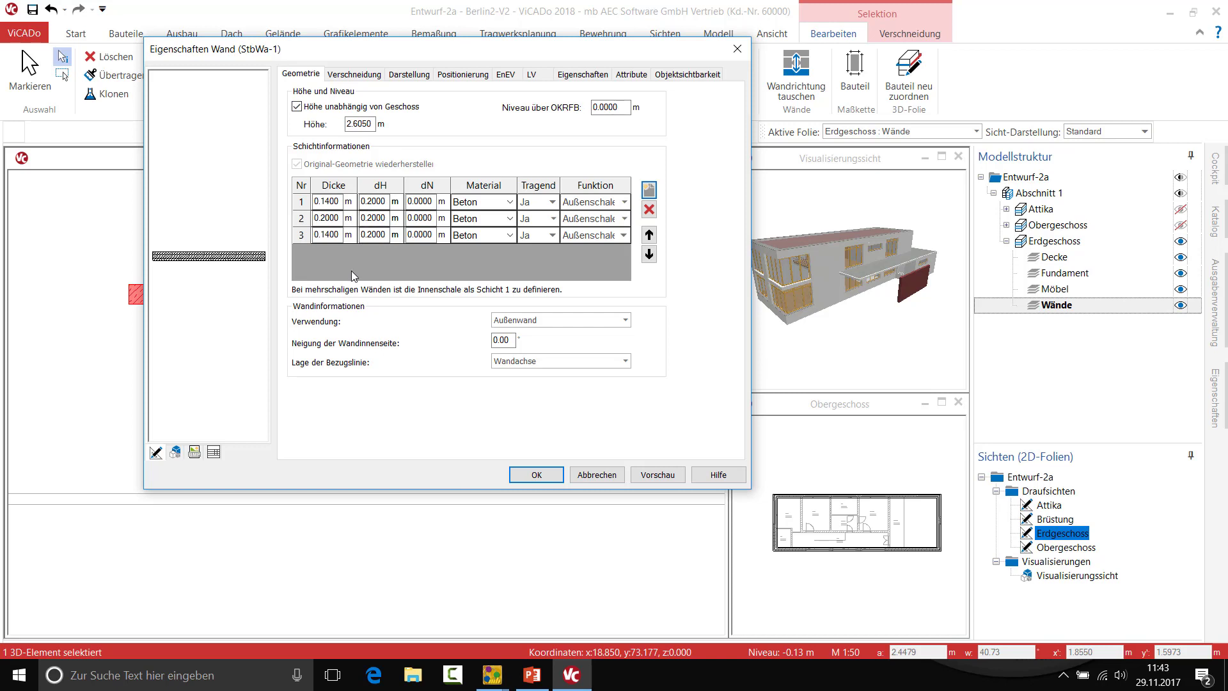
left_click(362, 124)
- Untick storey-independent height and set the function of layers 1, 2 and 3 to Innenschale
left_click(383, 203)
left_click(296, 107)
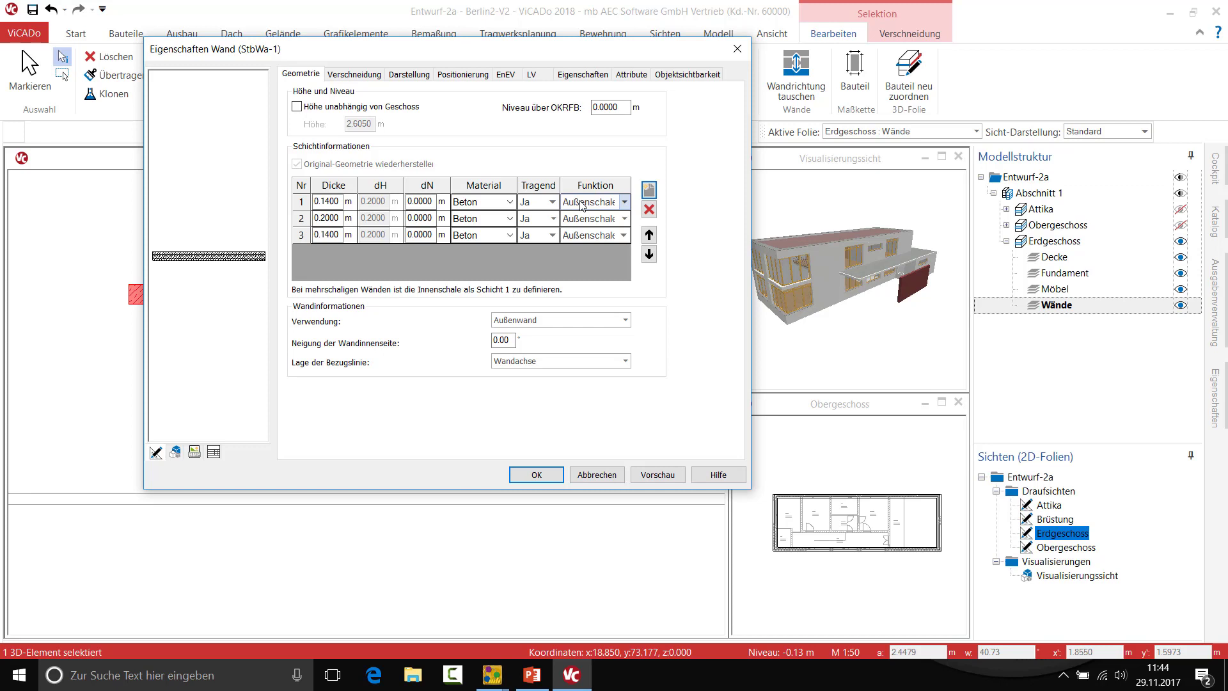
left_click(623, 202)
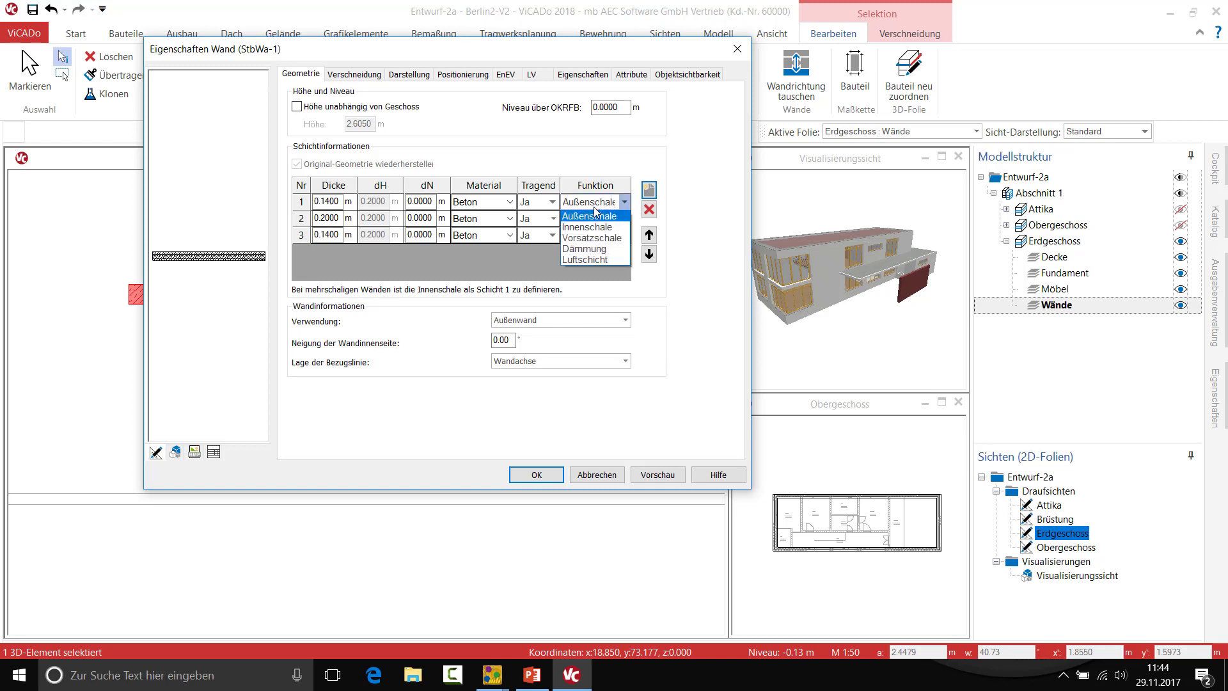
left_click(601, 228)
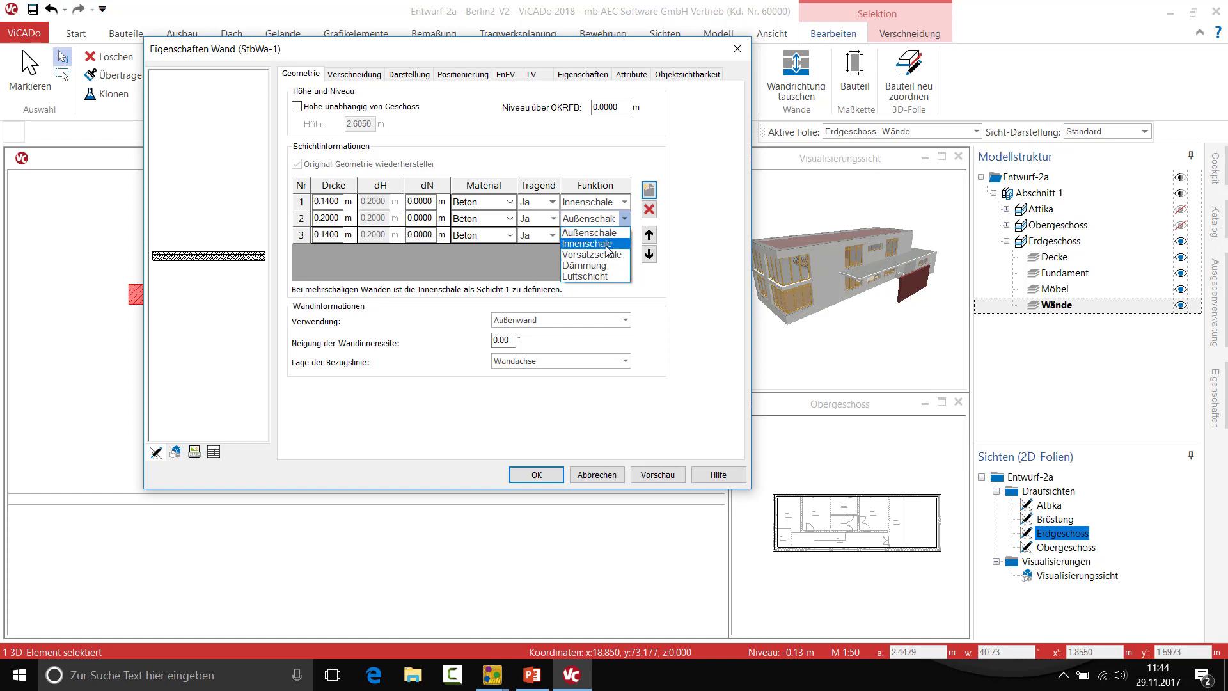
left_click(608, 243)
left_click(620, 235)
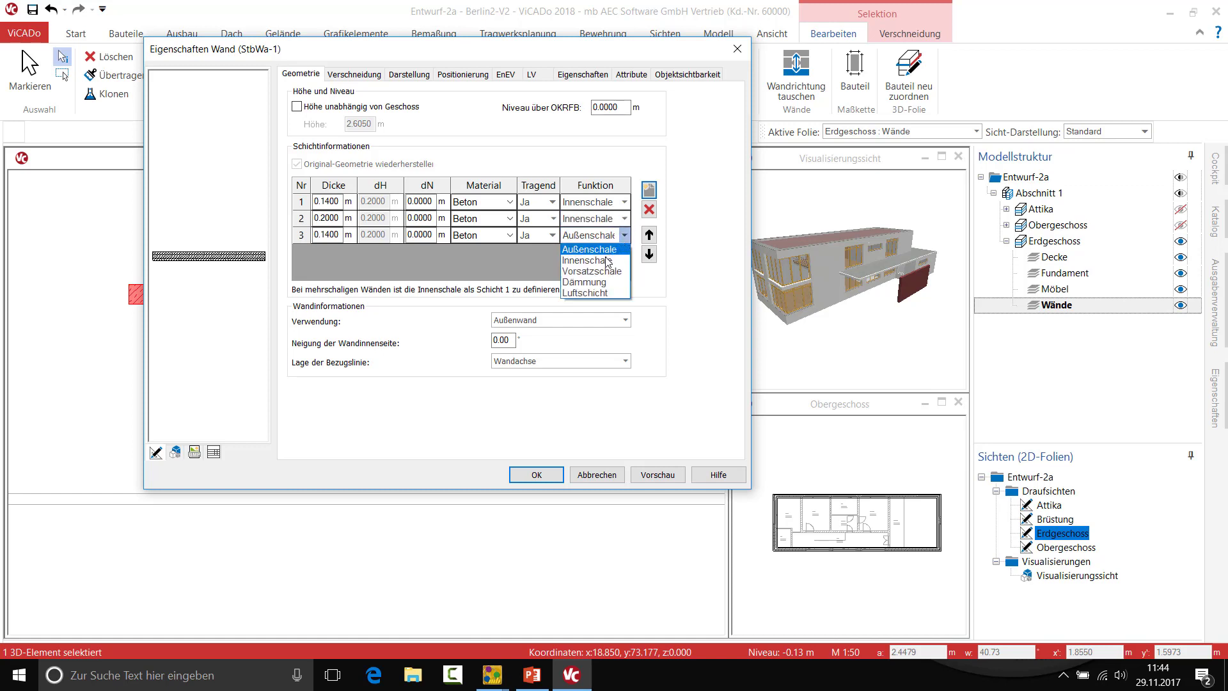
left_click(606, 261)
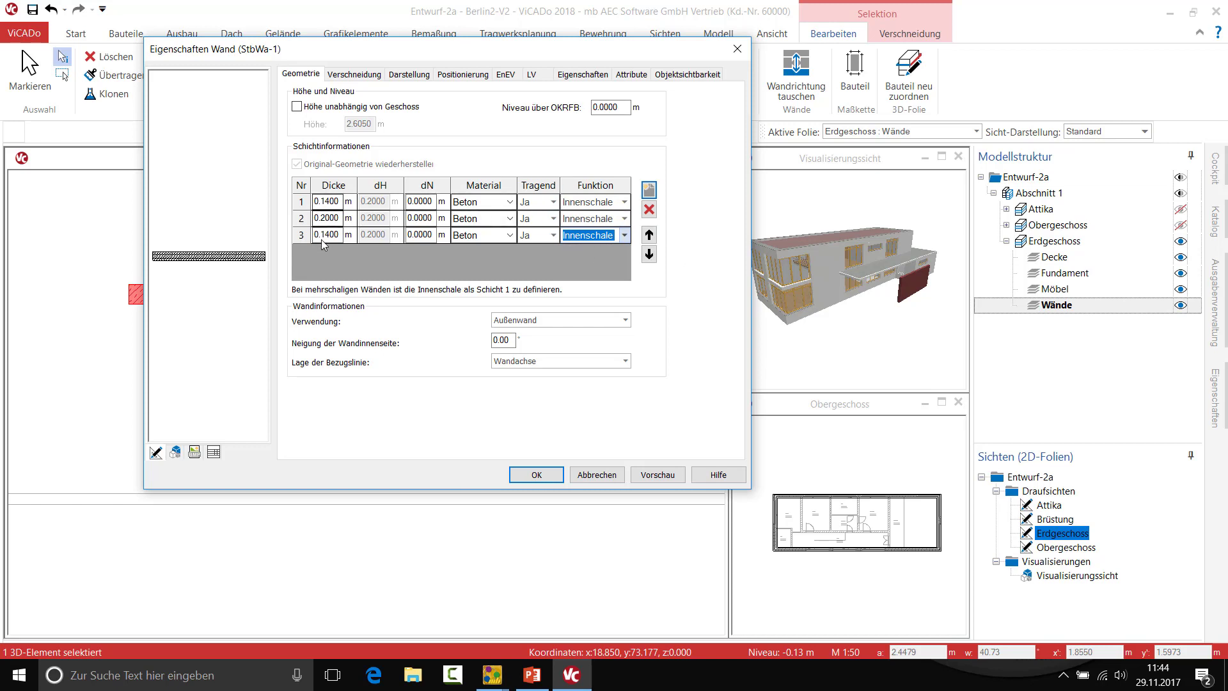
- Change layers 1 and 3 to Dämmstoffe > Dämmung mit Putz, keeping the Beton core
left_click(479, 202)
left_click(509, 202)
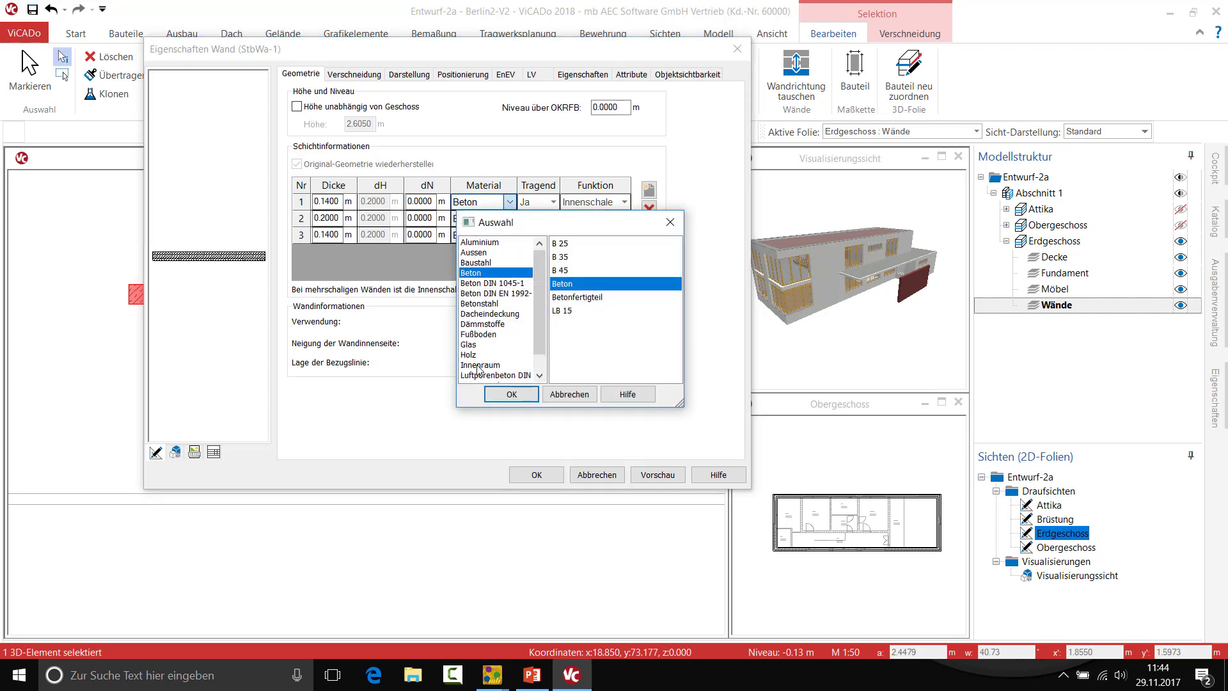
left_click(481, 324)
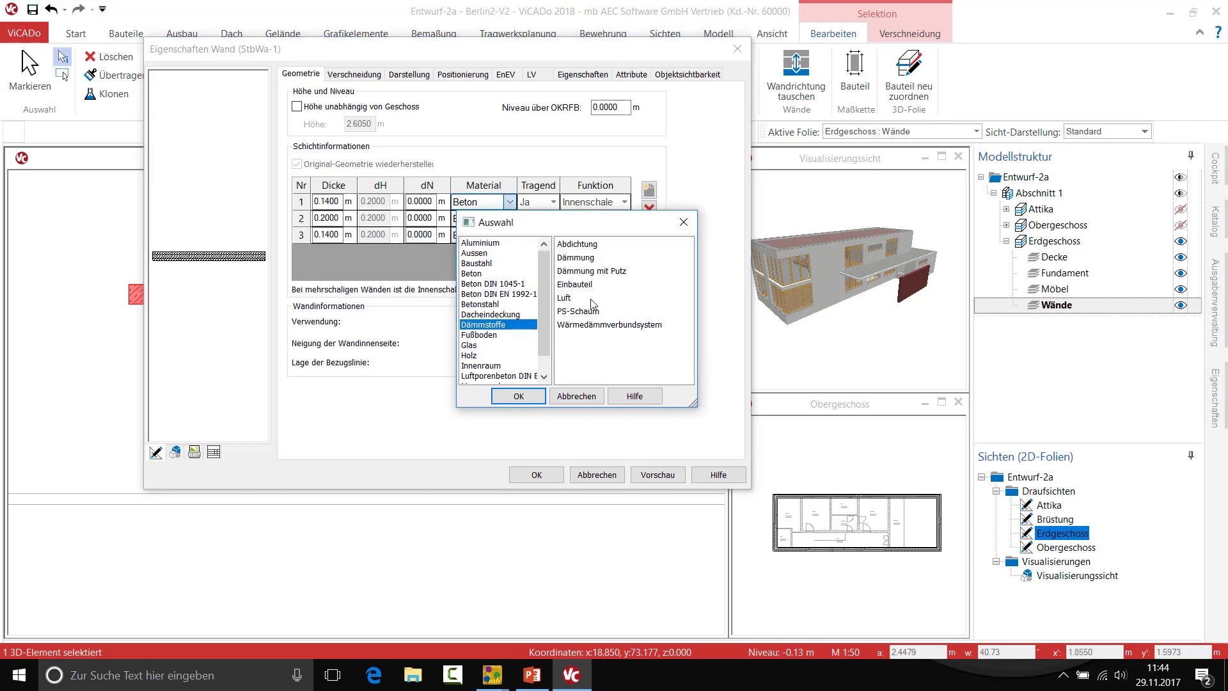
double_click(591, 271)
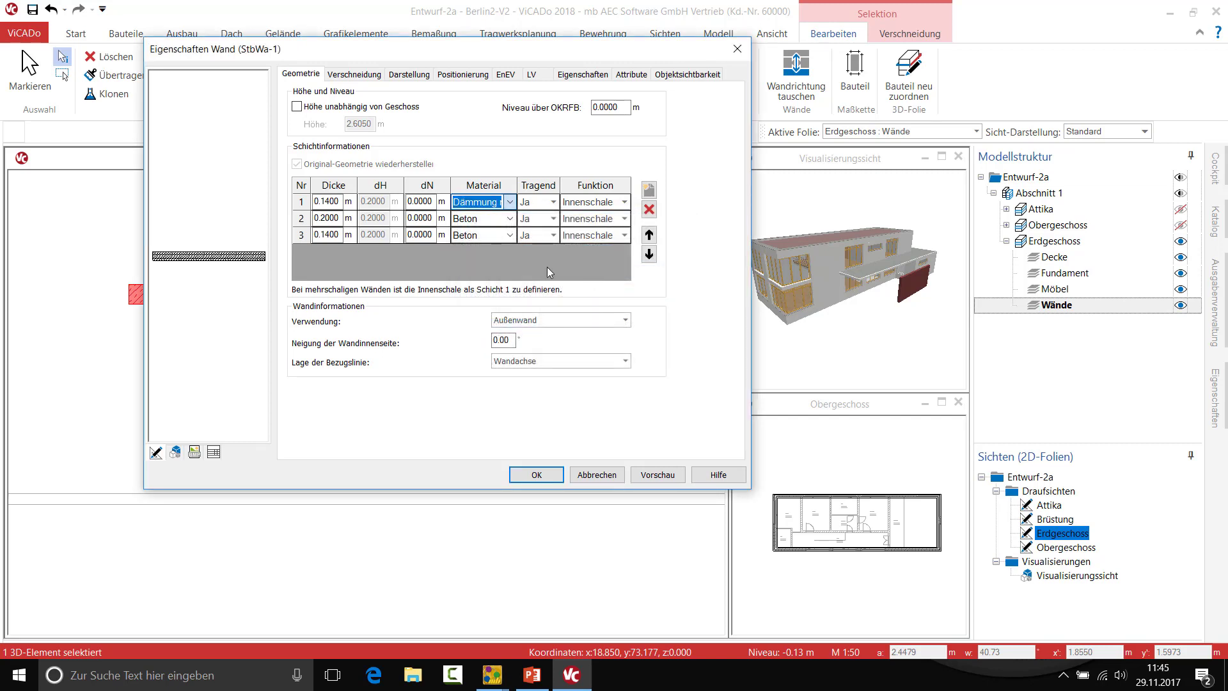
left_click(510, 235)
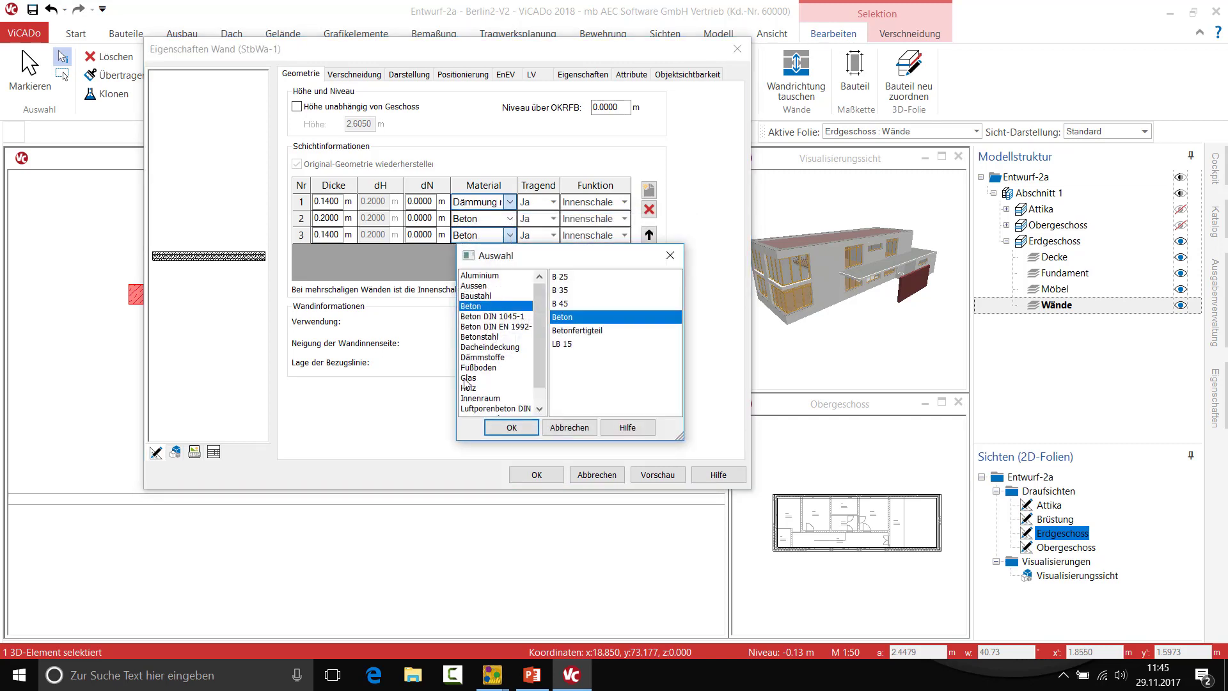
left_click(481, 357)
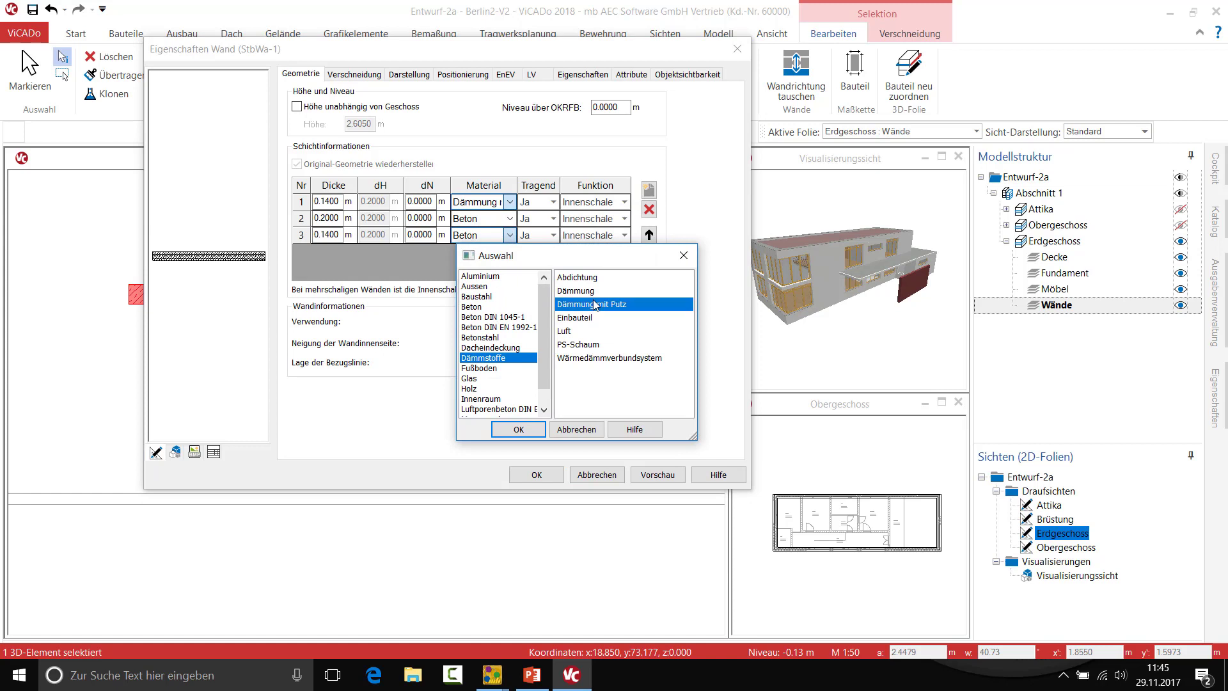
double_click(597, 304)
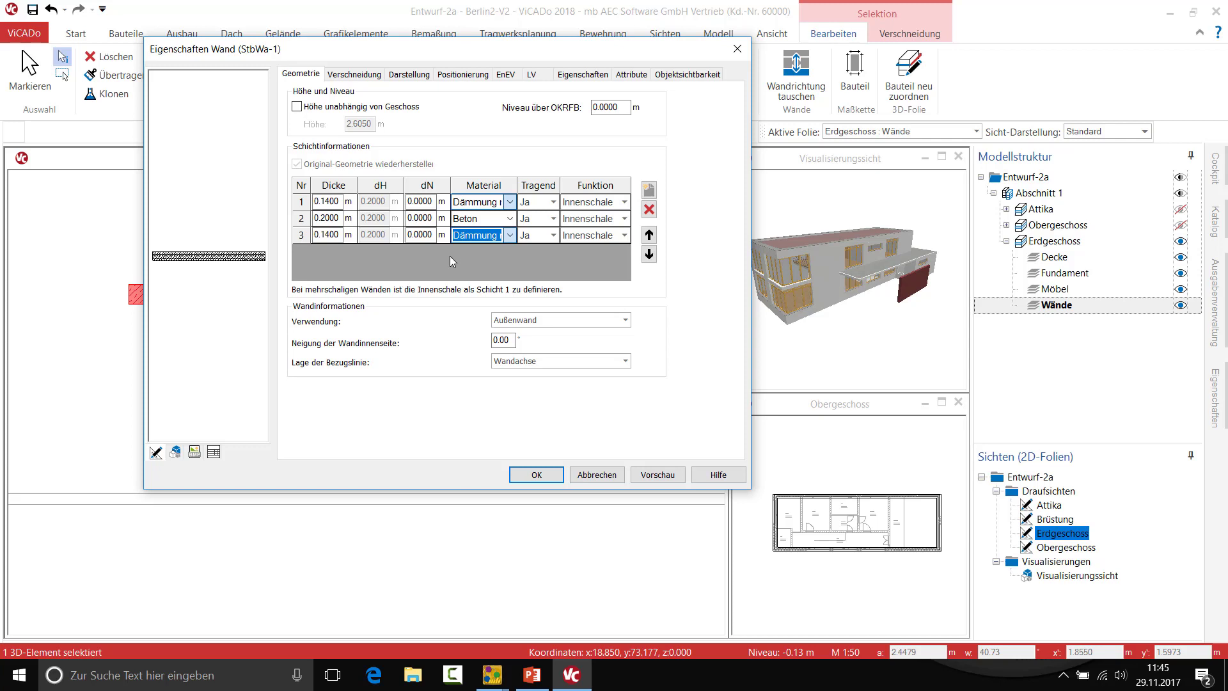
left_click(553, 202)
- Set Tragend to Nein for insulation layers 1 and 3 and confirm with OK
left_click(551, 221)
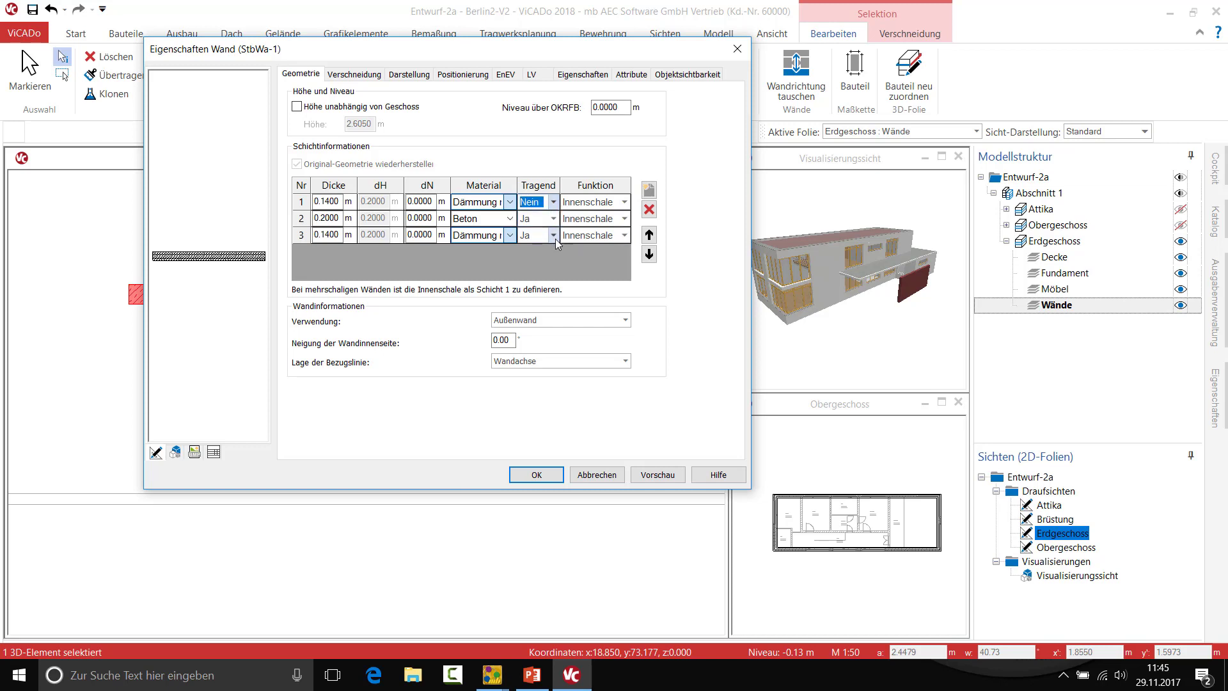
left_click(554, 236)
left_click(541, 256)
left_click(531, 476)
- Close wall properties, inspect the three-layer wall in 3D, then return to the Erdgeschoss plan
key("Escape")
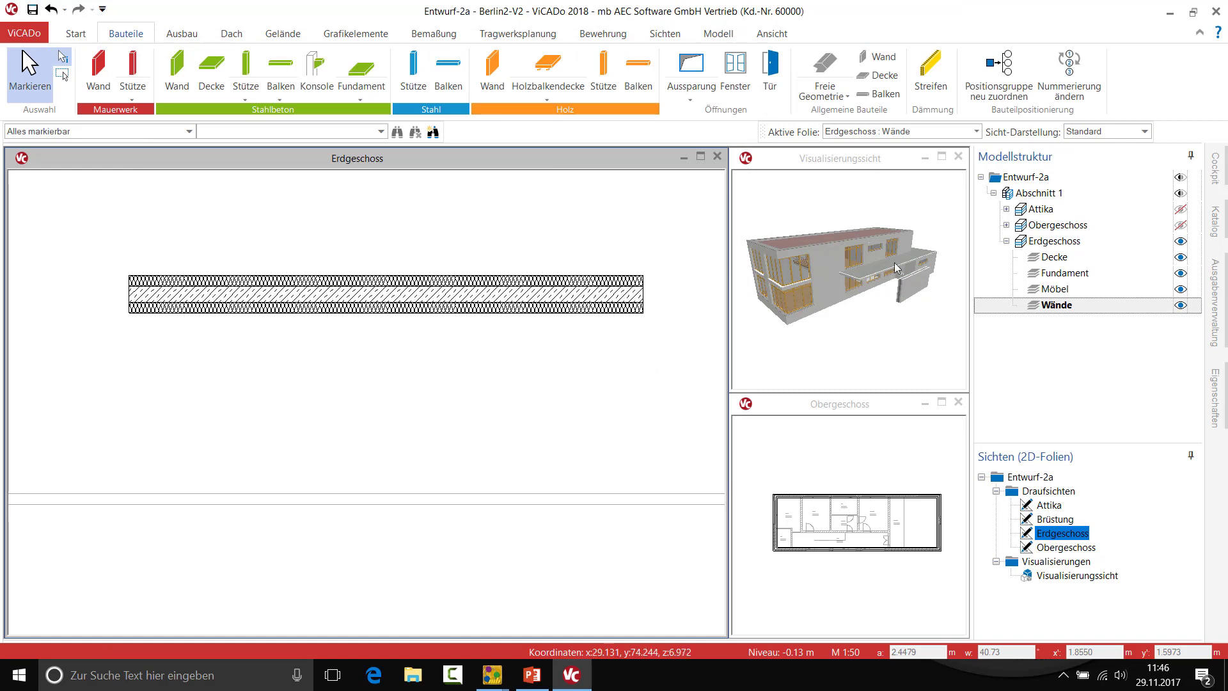
left_click(940, 158)
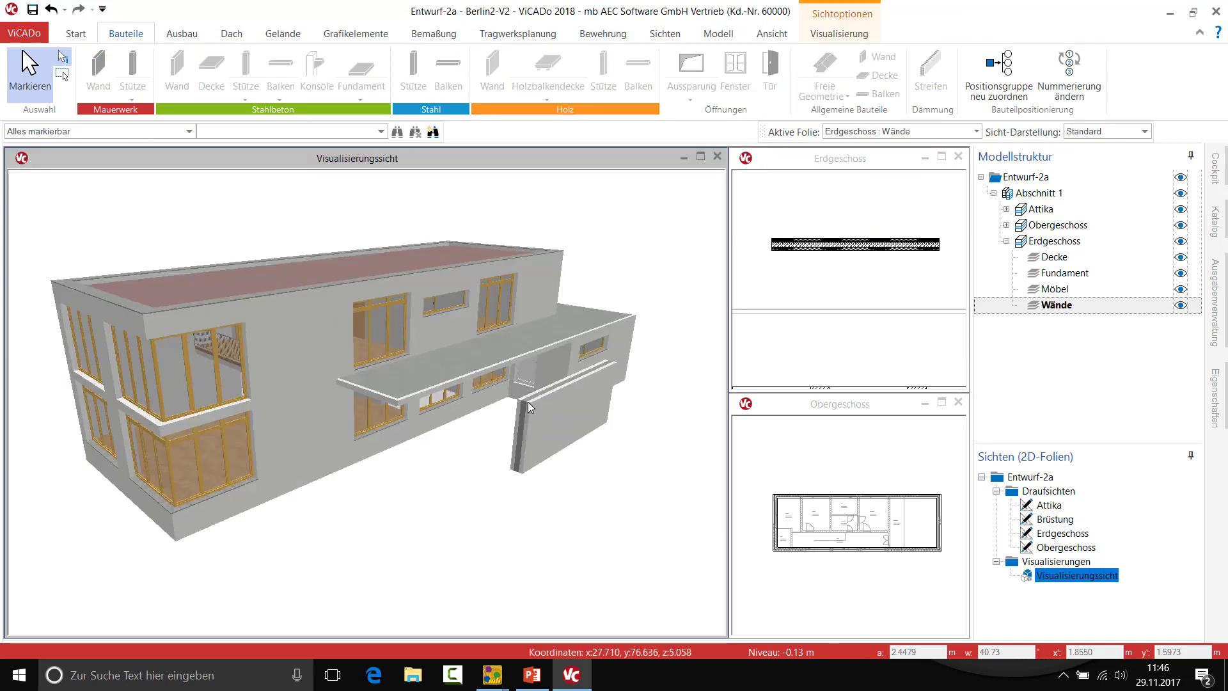
scroll(531, 402, "up", 5)
scroll(523, 378, "up", 3)
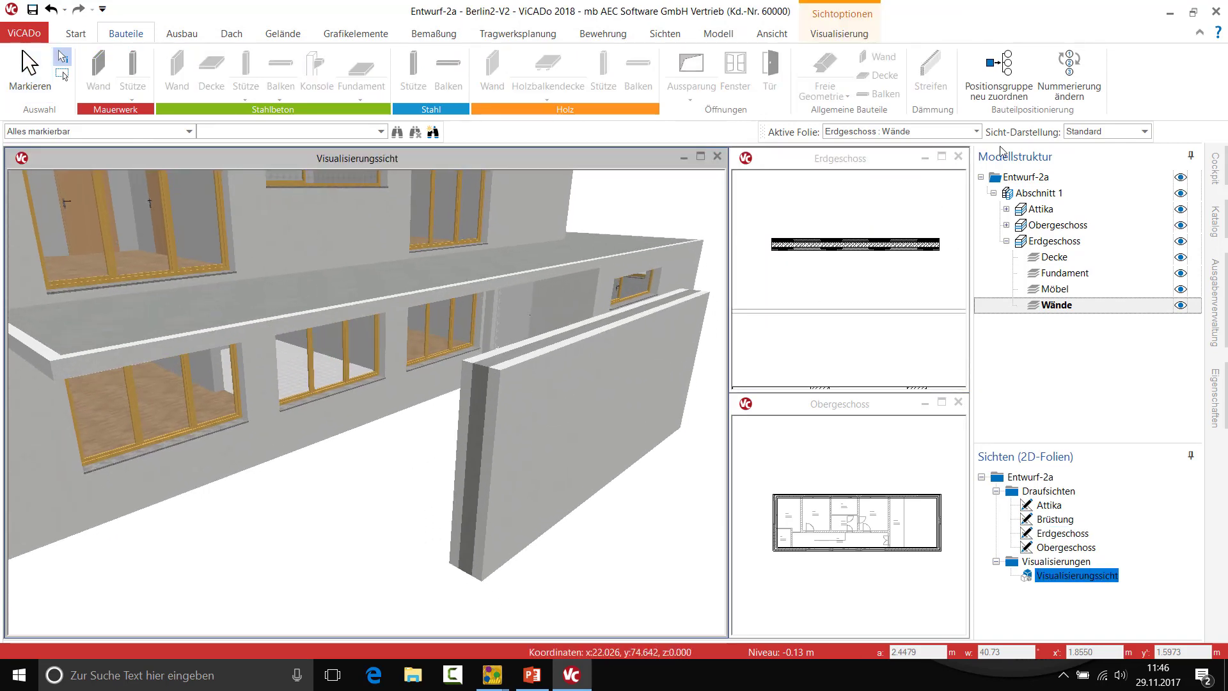
left_click(925, 157)
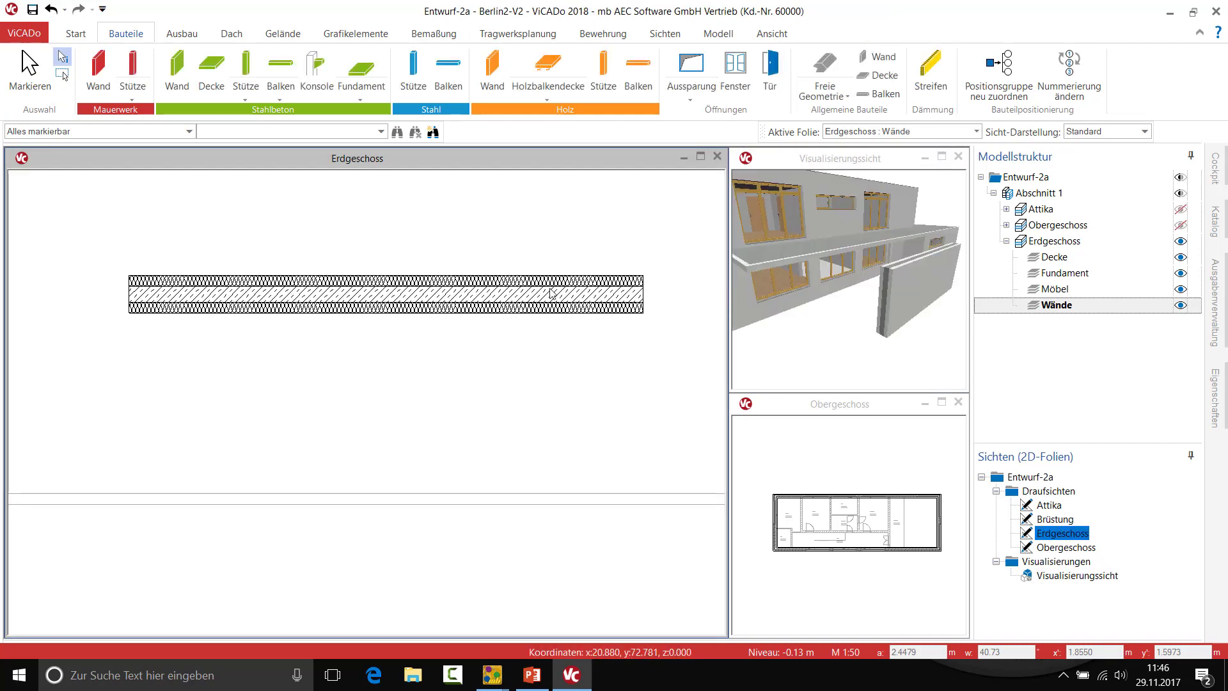
left_click(548, 70)
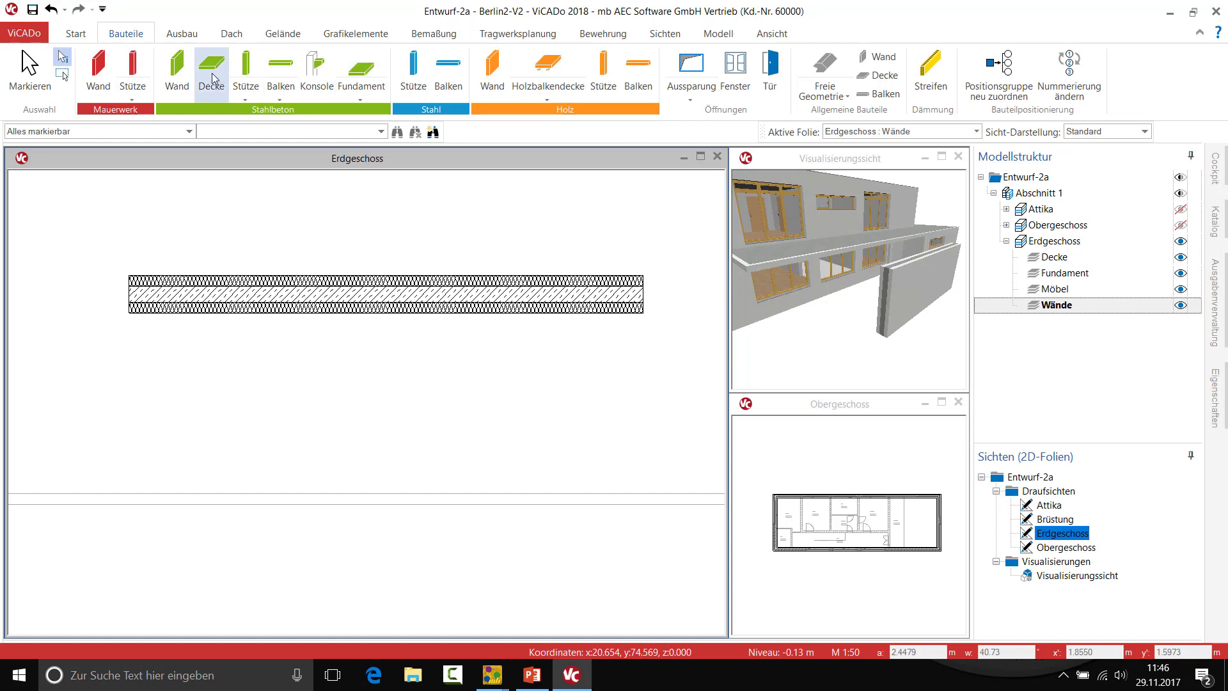
- Start a Stahlbeton wall and look through the project's wall templates
left_click(174, 68)
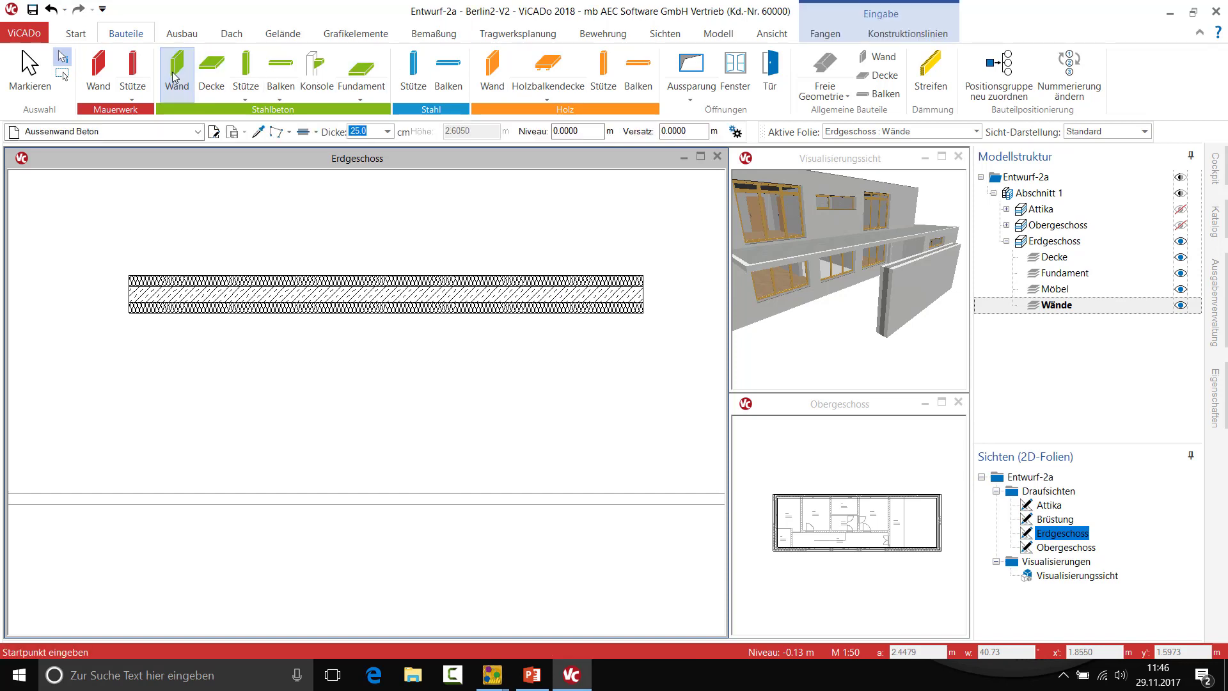
left_click(213, 133)
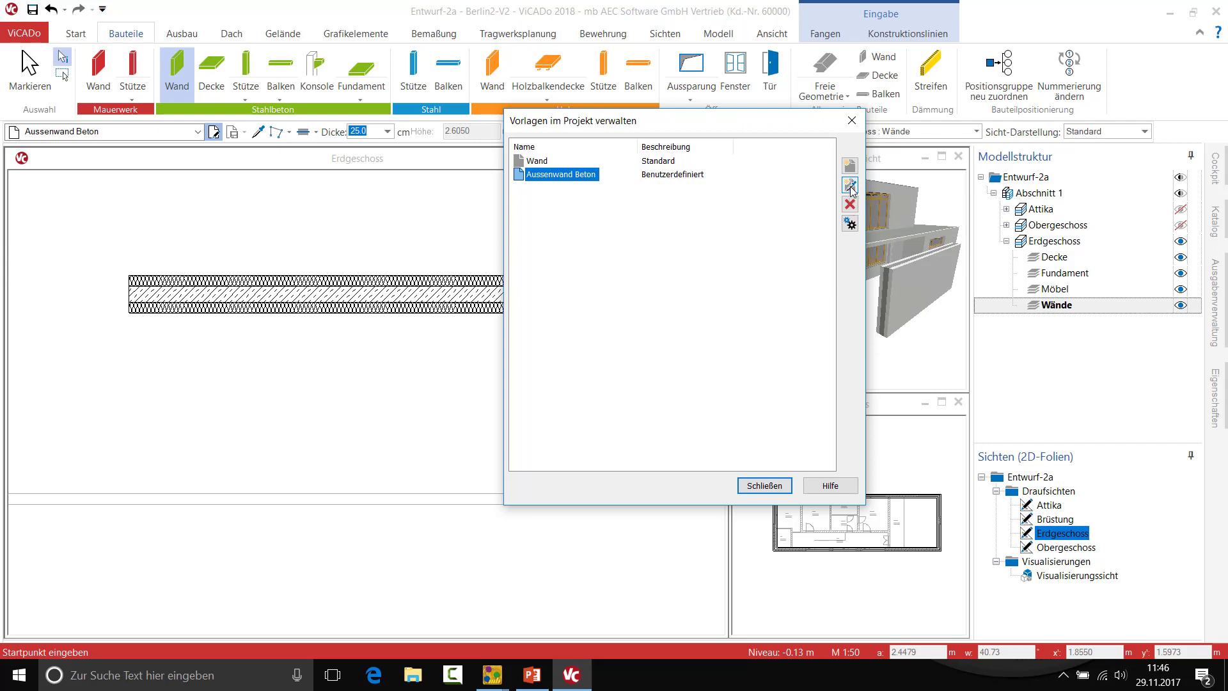
left_click(850, 185)
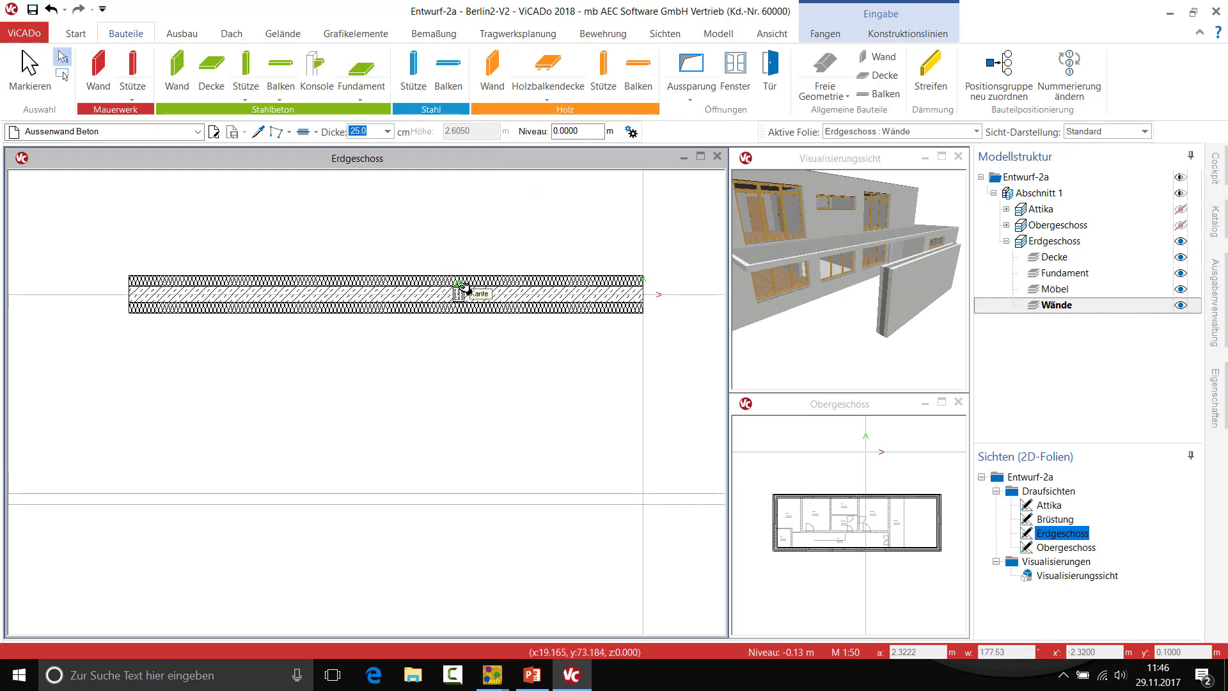
- Save the existing wall's build-up as template Brüstung8, since Brüstung already exists
left_click(461, 286)
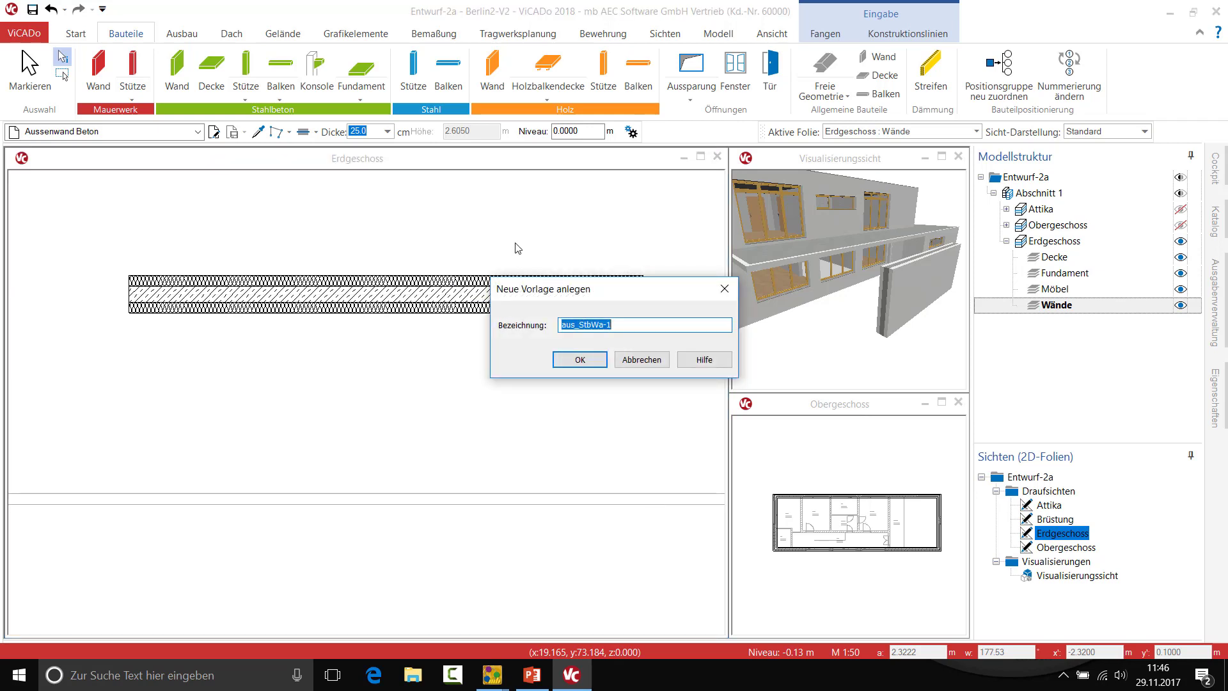
type("Brüst")
type("ung")
left_click(592, 359)
left_click(695, 366)
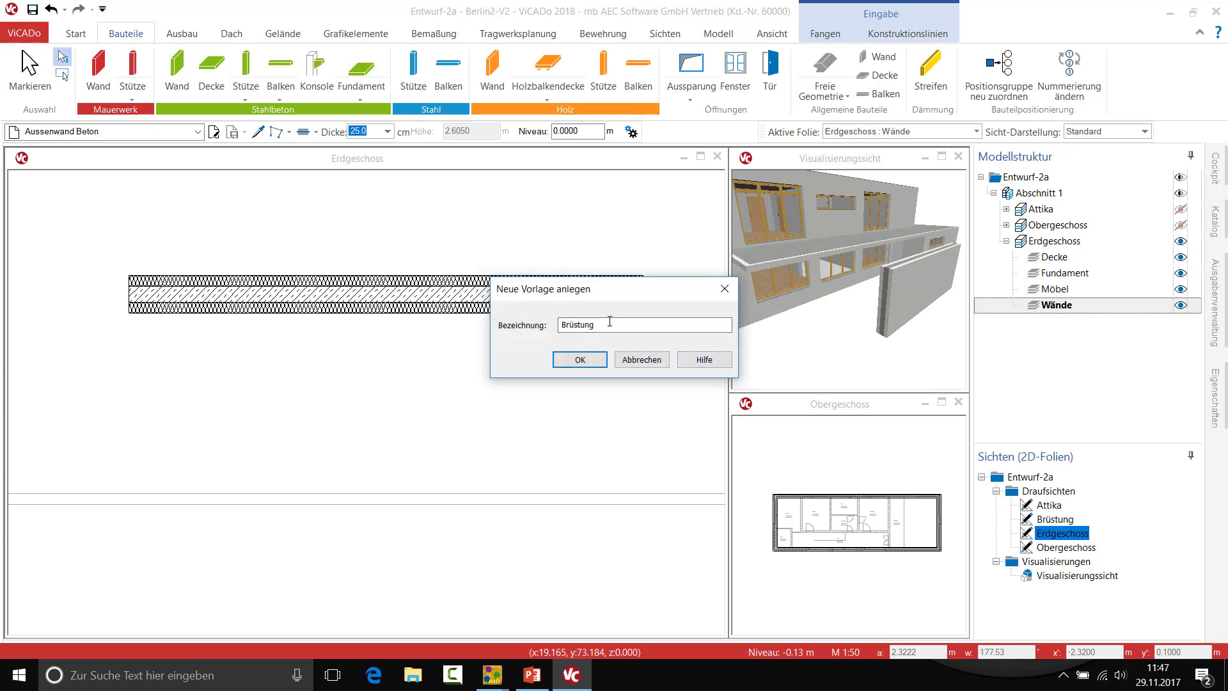
type("8")
left_click(580, 360)
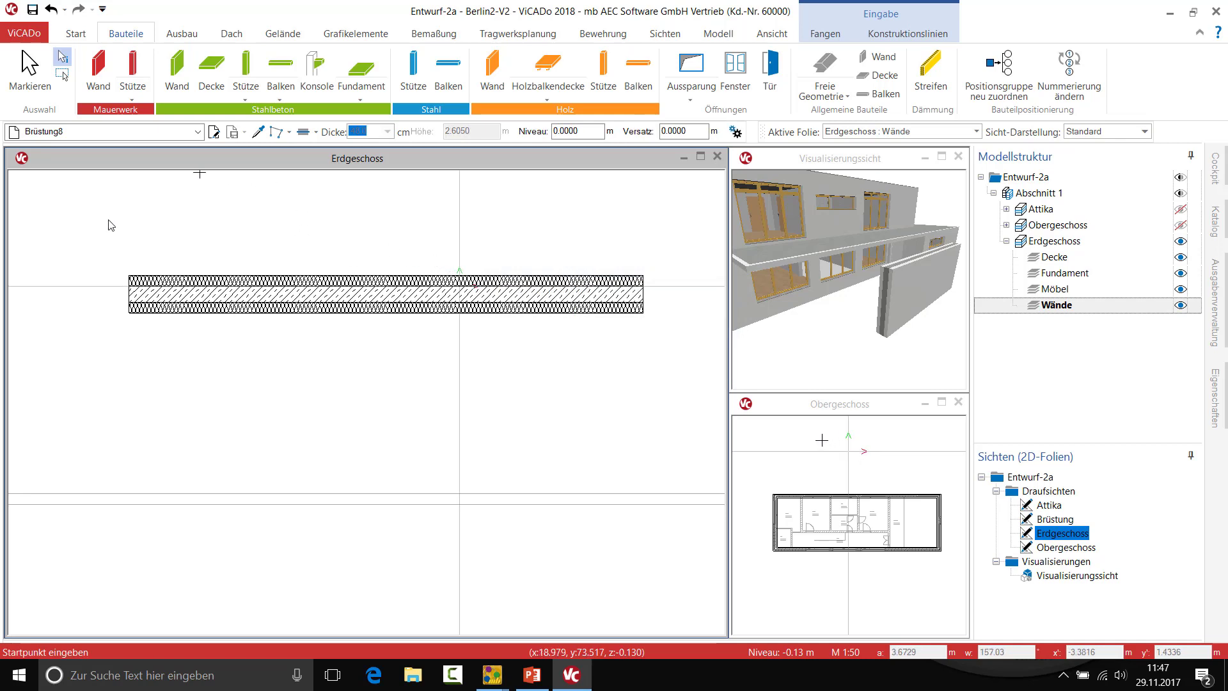
- Keep Brüstung8 as the wall template, review ViCADo settings, then return to Markieren selection
left_click(186, 131)
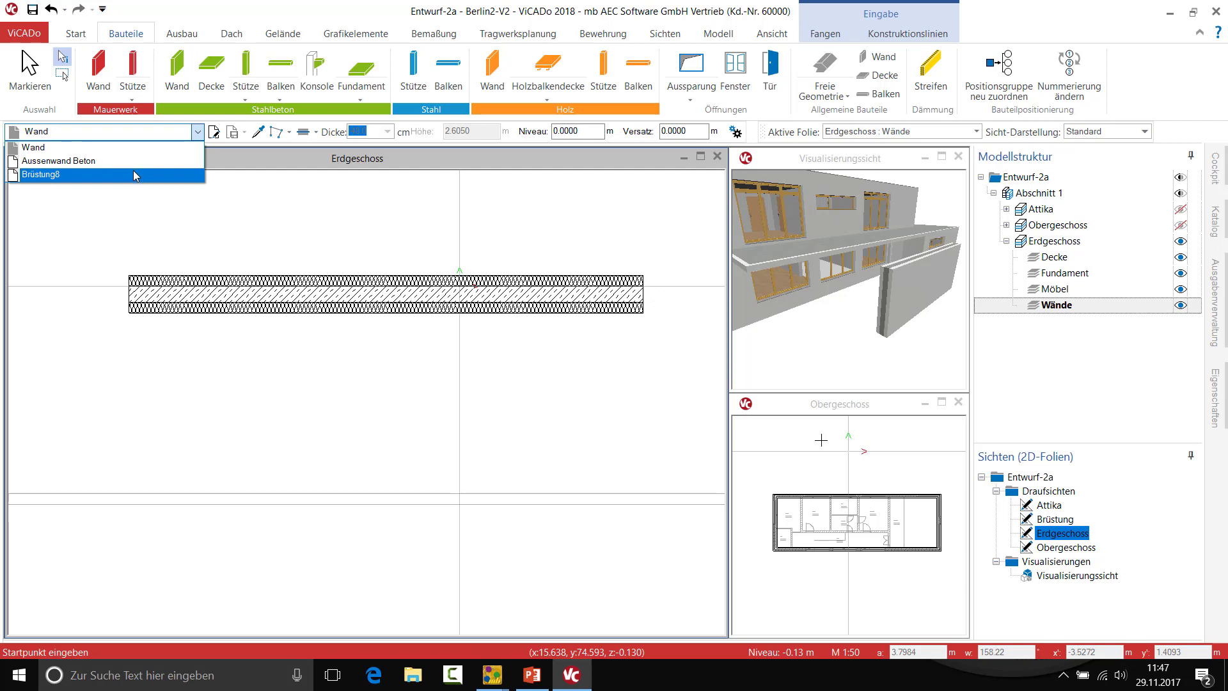
left_click(30, 62)
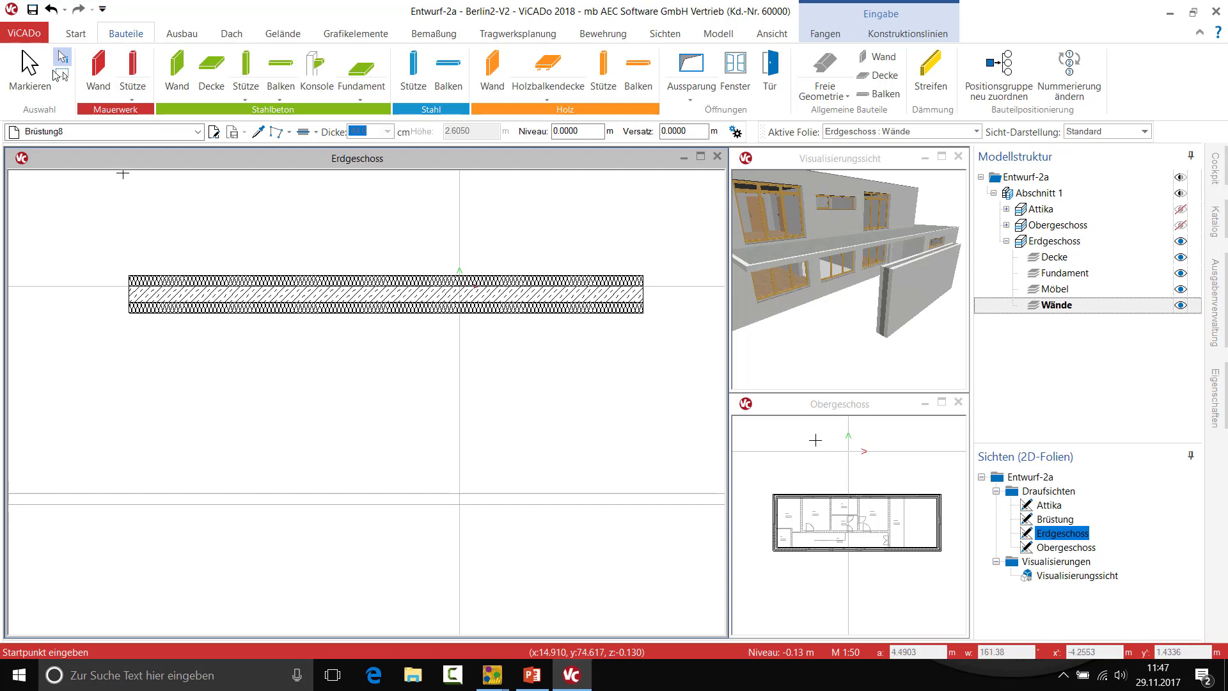
left_click(38, 35)
left_click(30, 216)
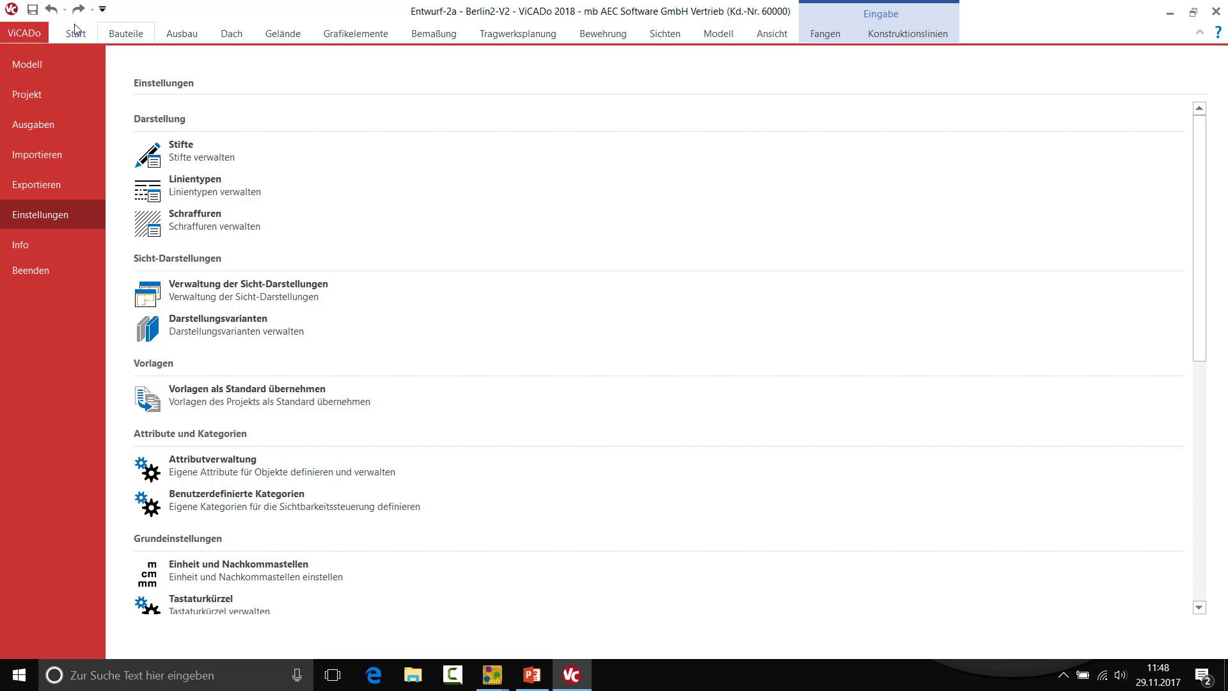
left_click(113, 37)
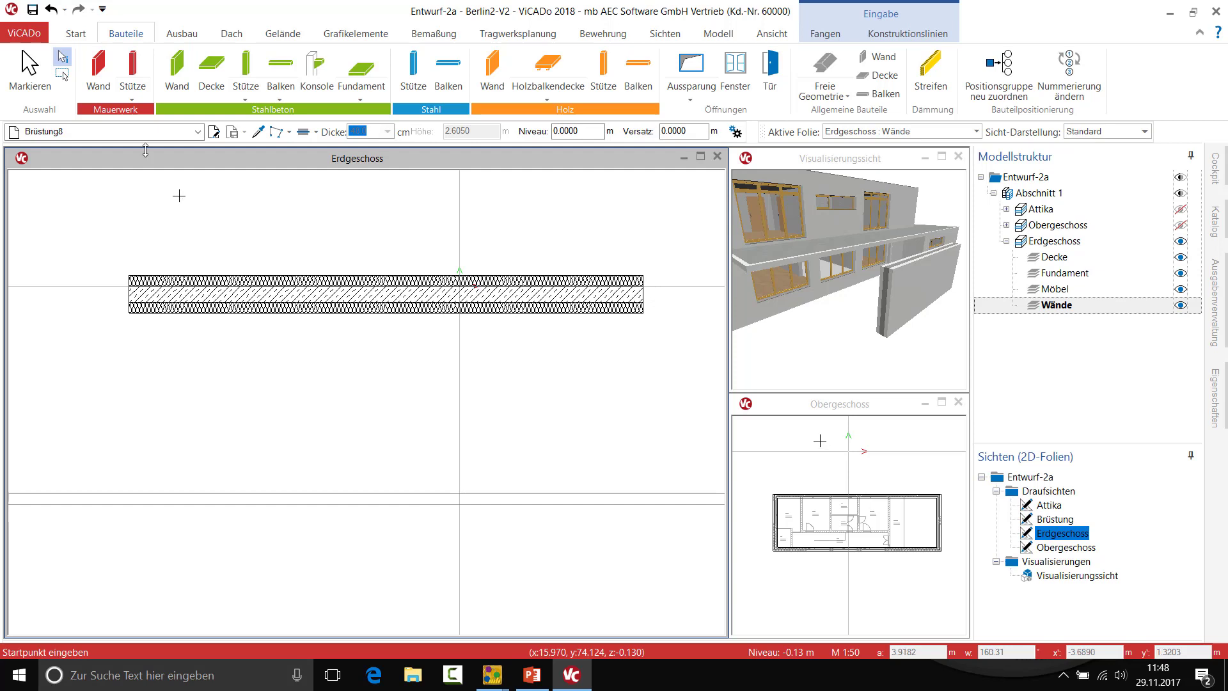
left_click(31, 71)
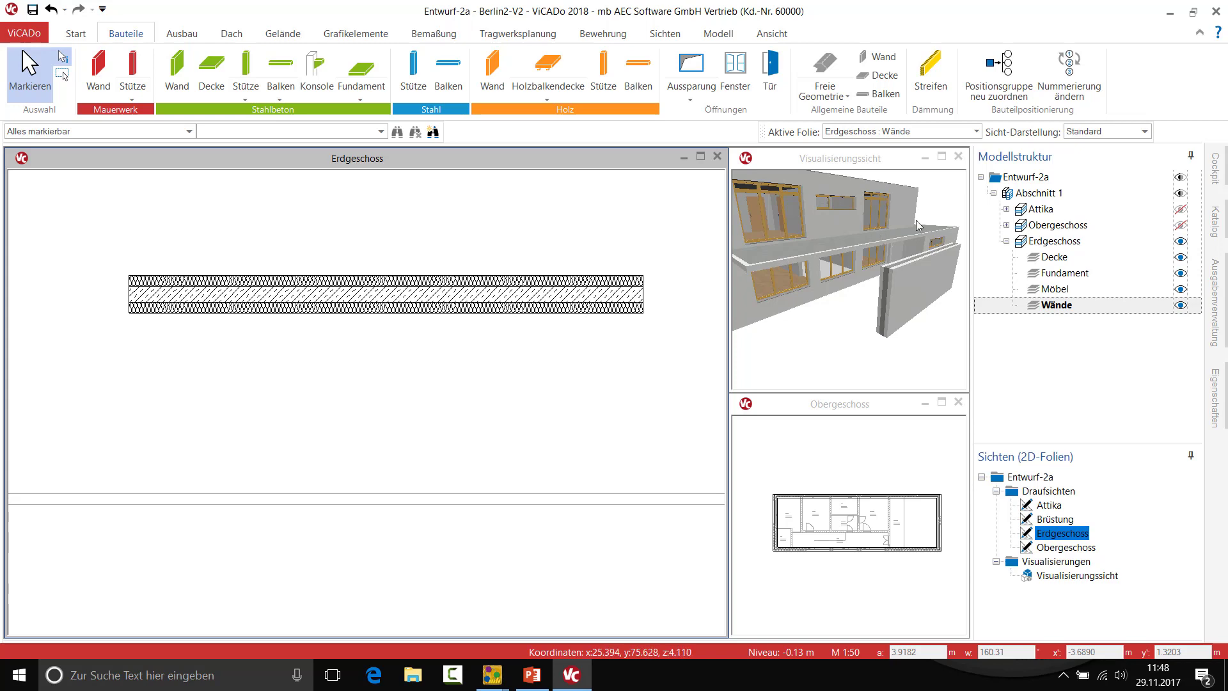
- Open Modellstruktur verwalten from the model structure context menu and select the Obergeschoss row
right_click(1041, 176)
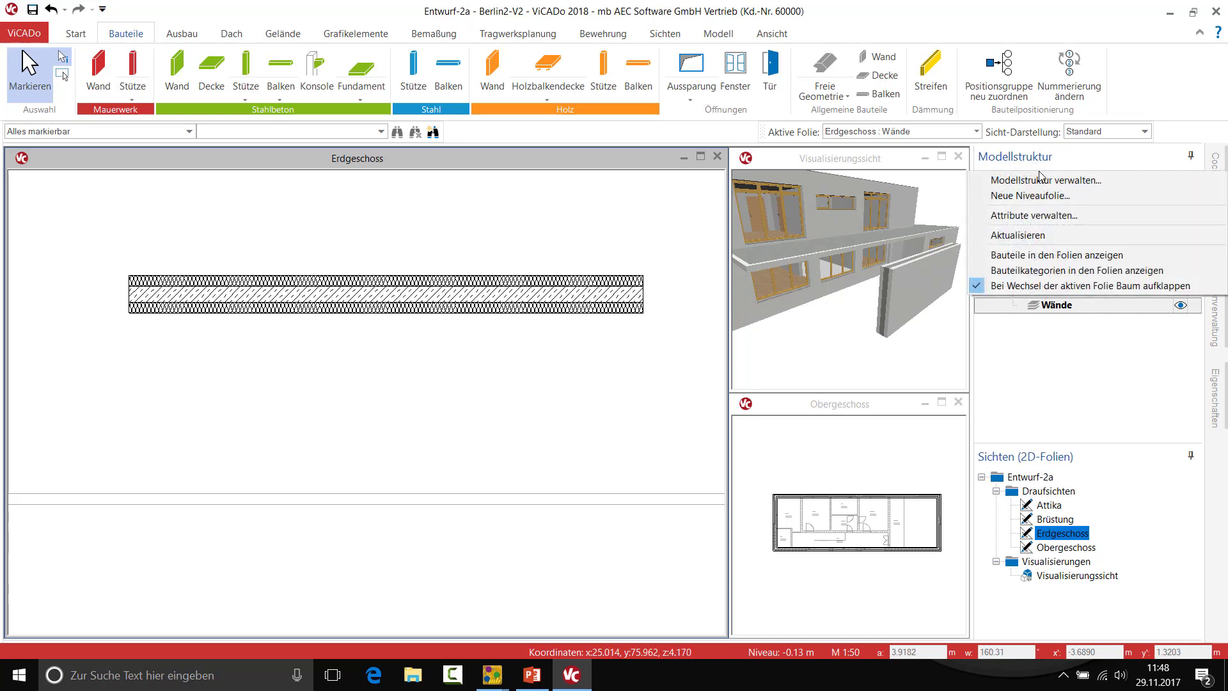
left_click(1048, 182)
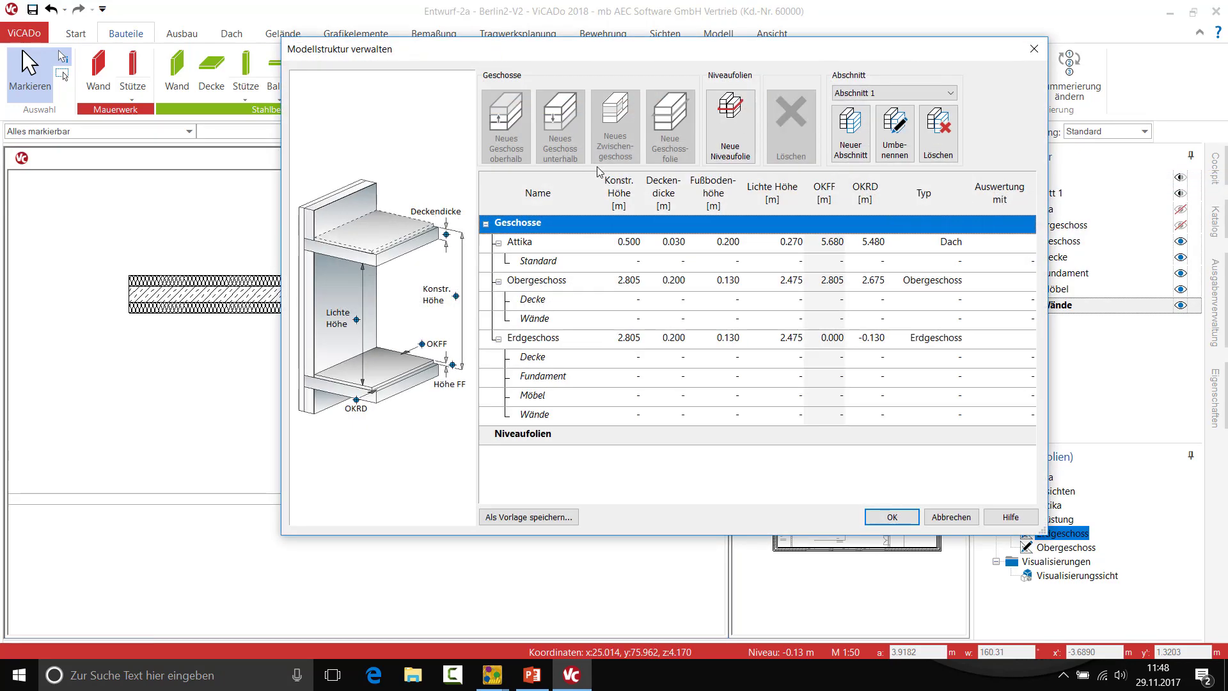
left_click(573, 282)
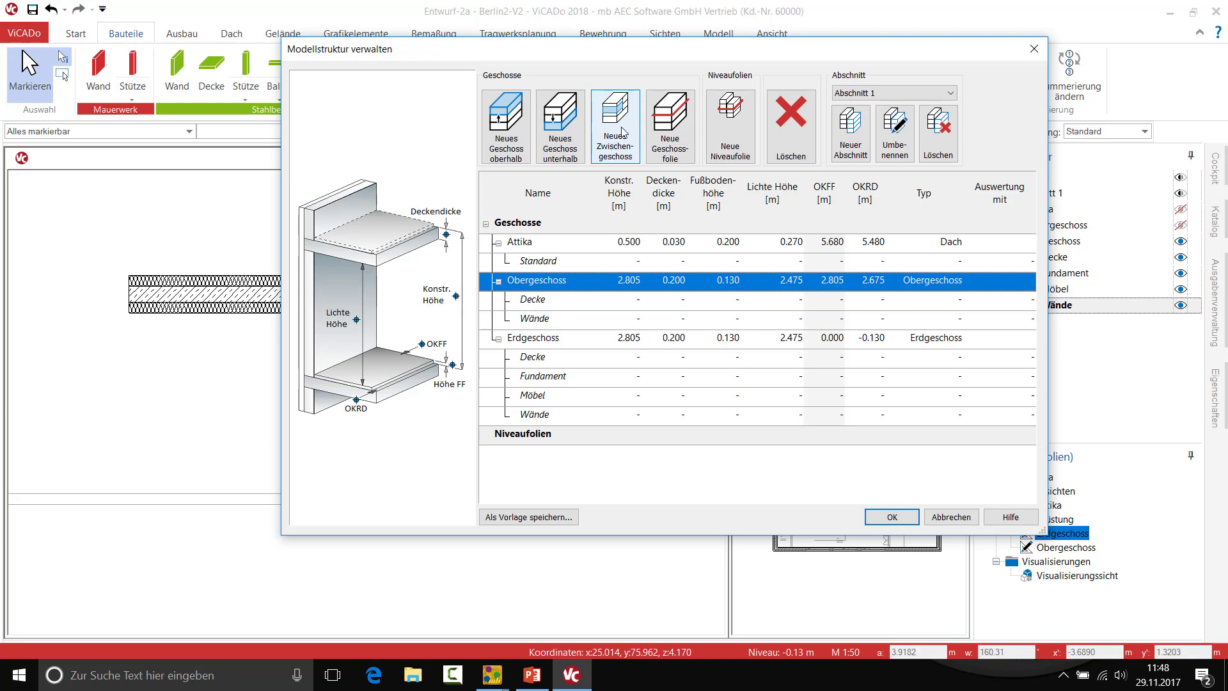
- Add a new intermediate storey named Brüstung with a 1.000 m construction height
left_click(622, 132)
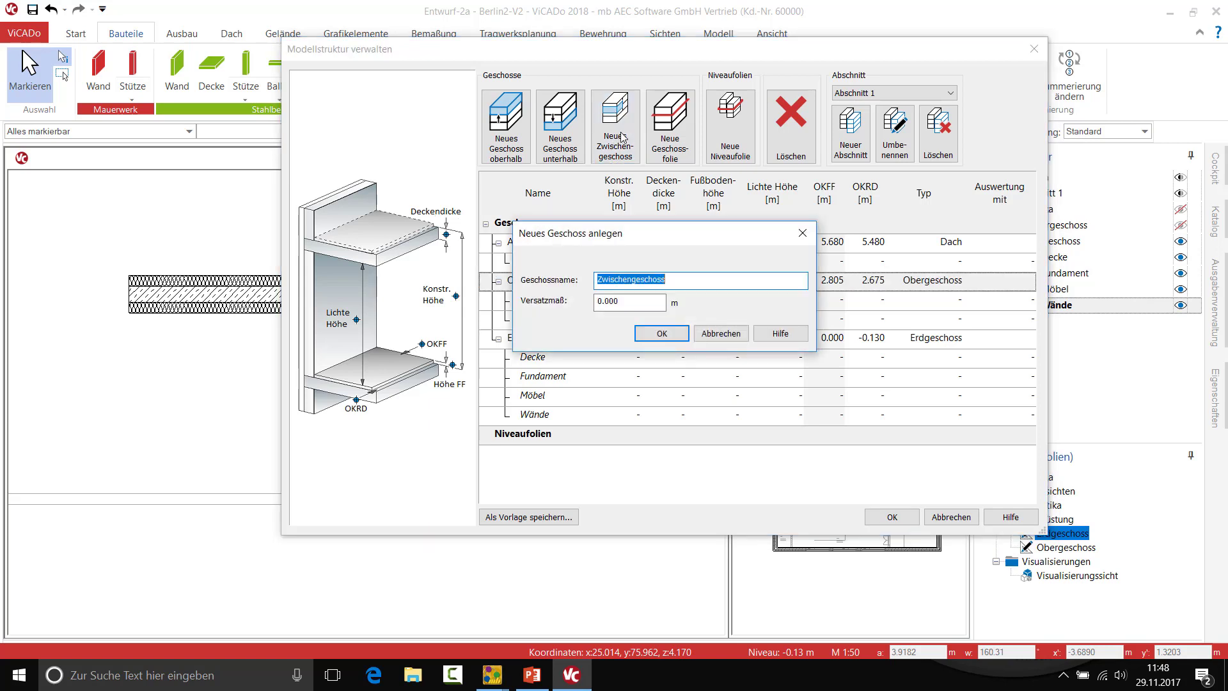
type("Brüs")
type("tung")
left_click(662, 333)
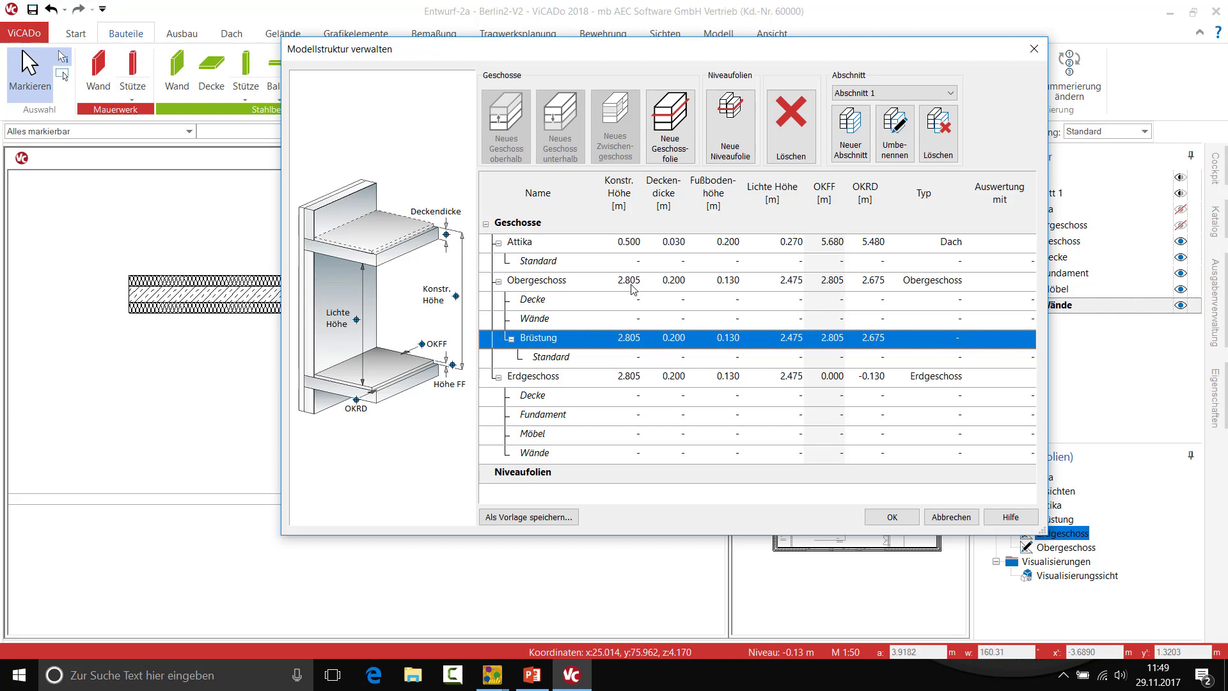
left_click(635, 339)
left_click_drag(618, 340, 654, 339)
type("1")
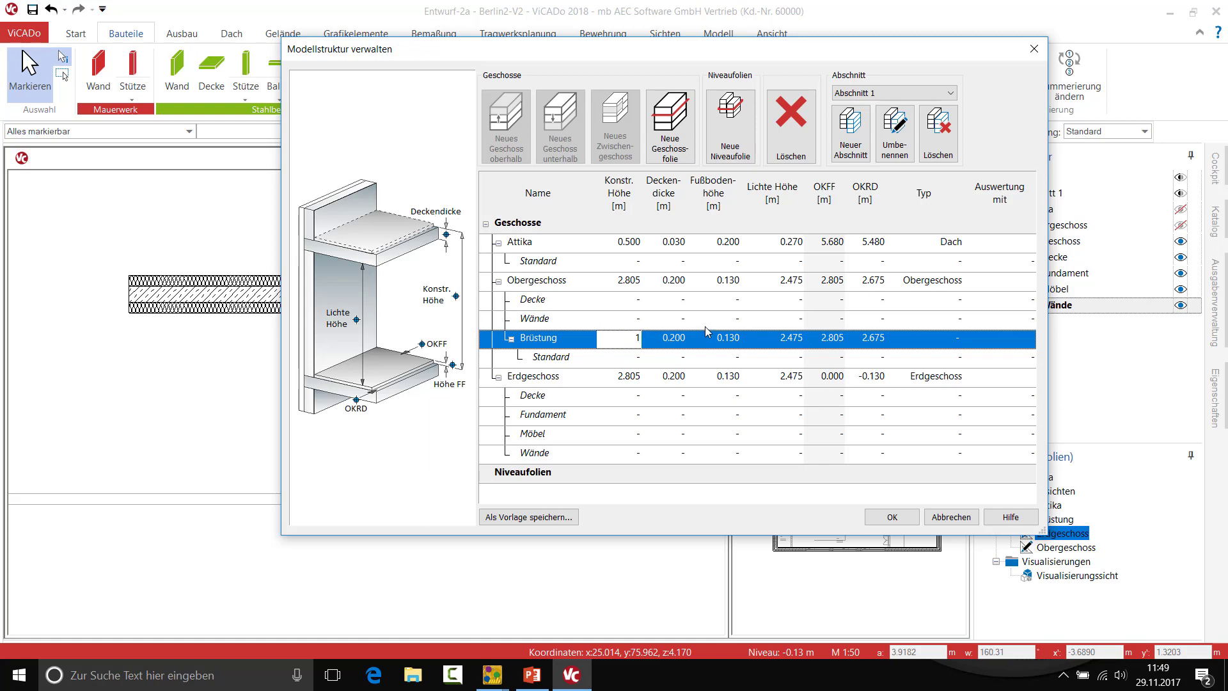
key("Return")
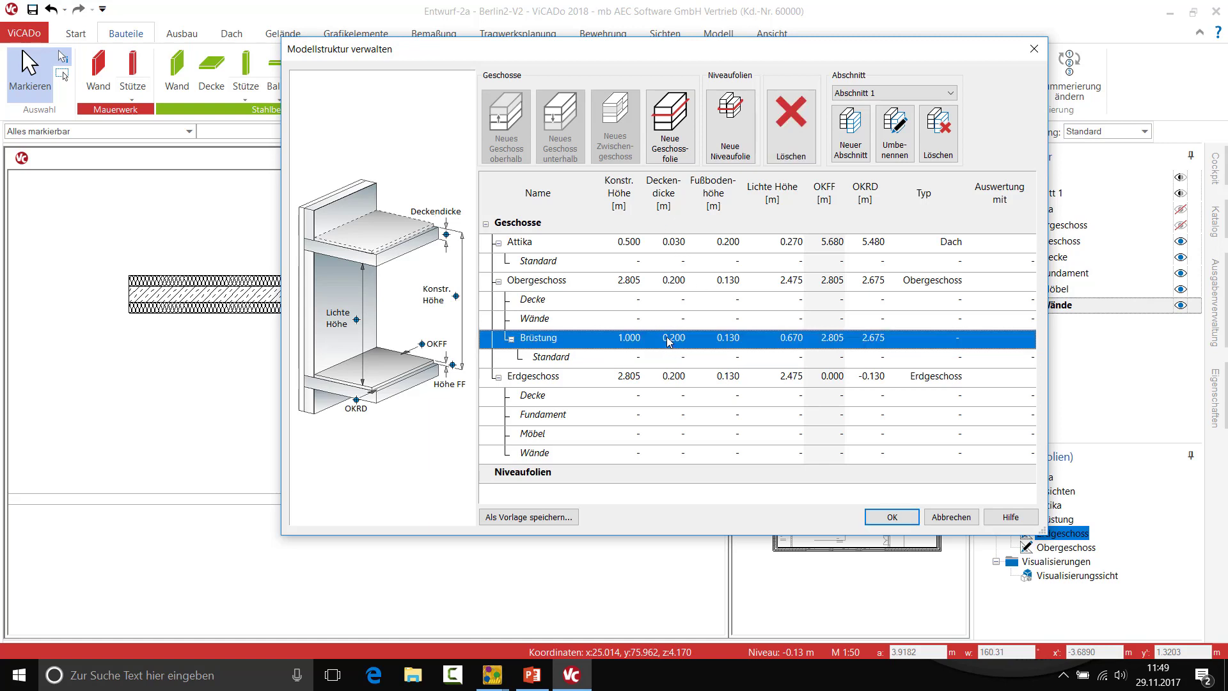
- Set the Brüstung slab thickness to 0.040 and confirm the model structure changes
left_click(668, 341)
left_click_drag(663, 337, 692, 332)
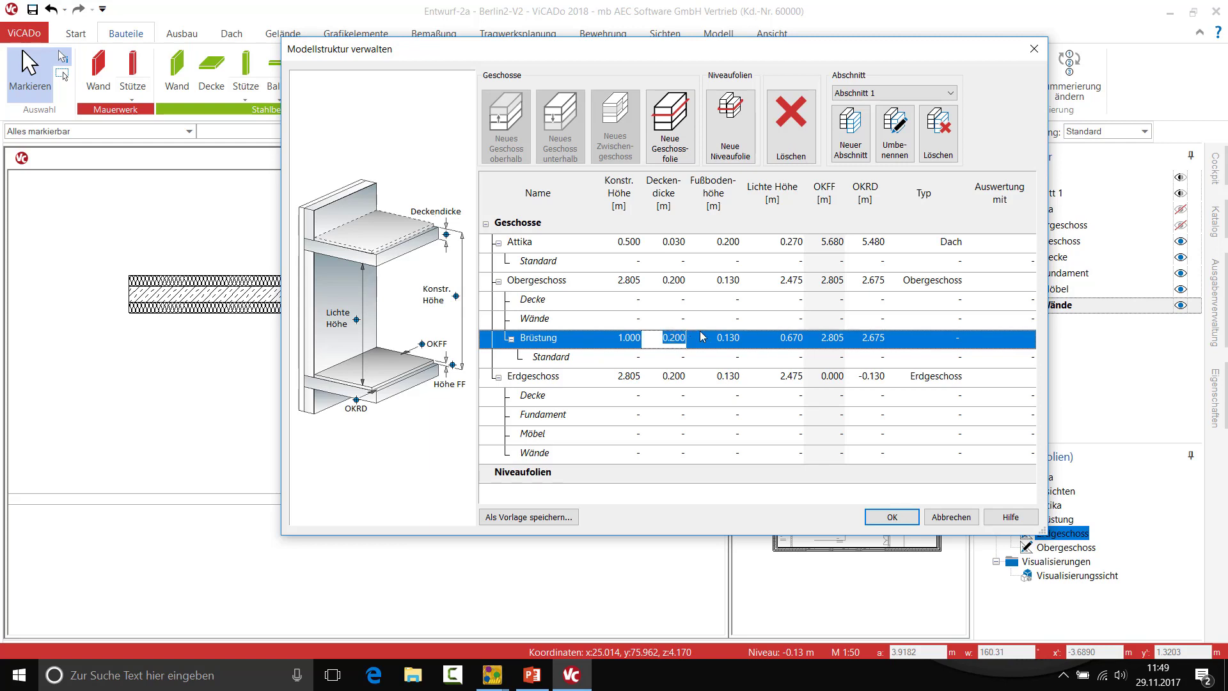
type(",04")
key("Return")
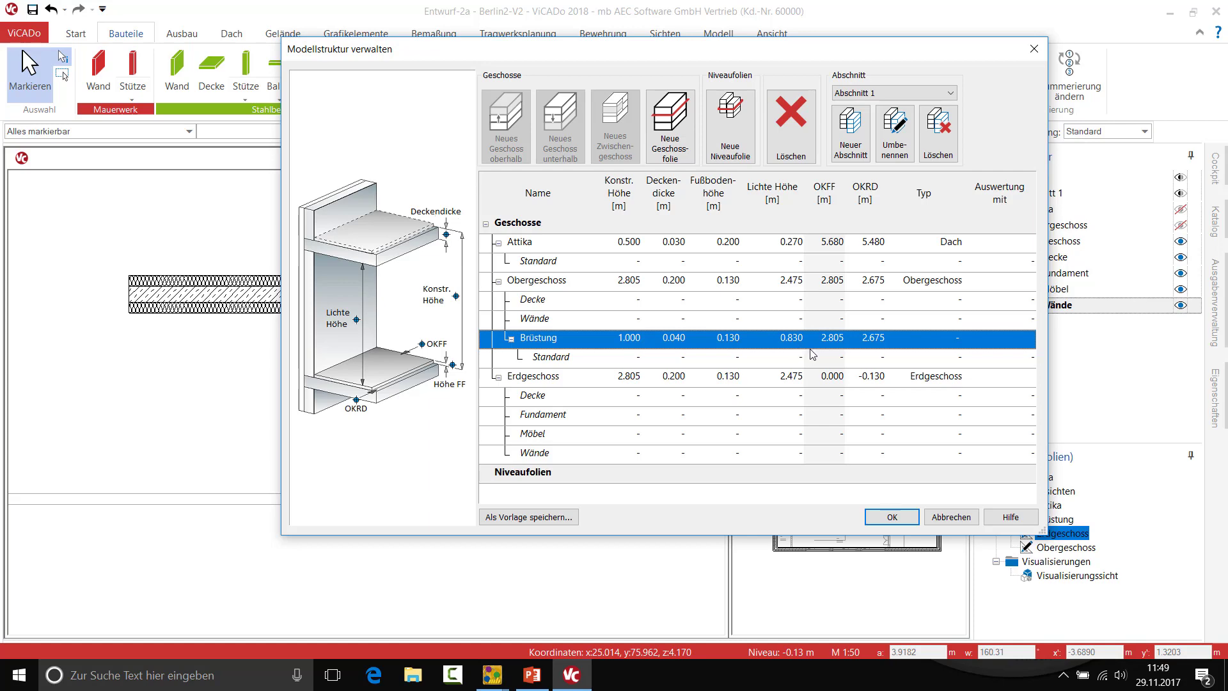
left_click(899, 515)
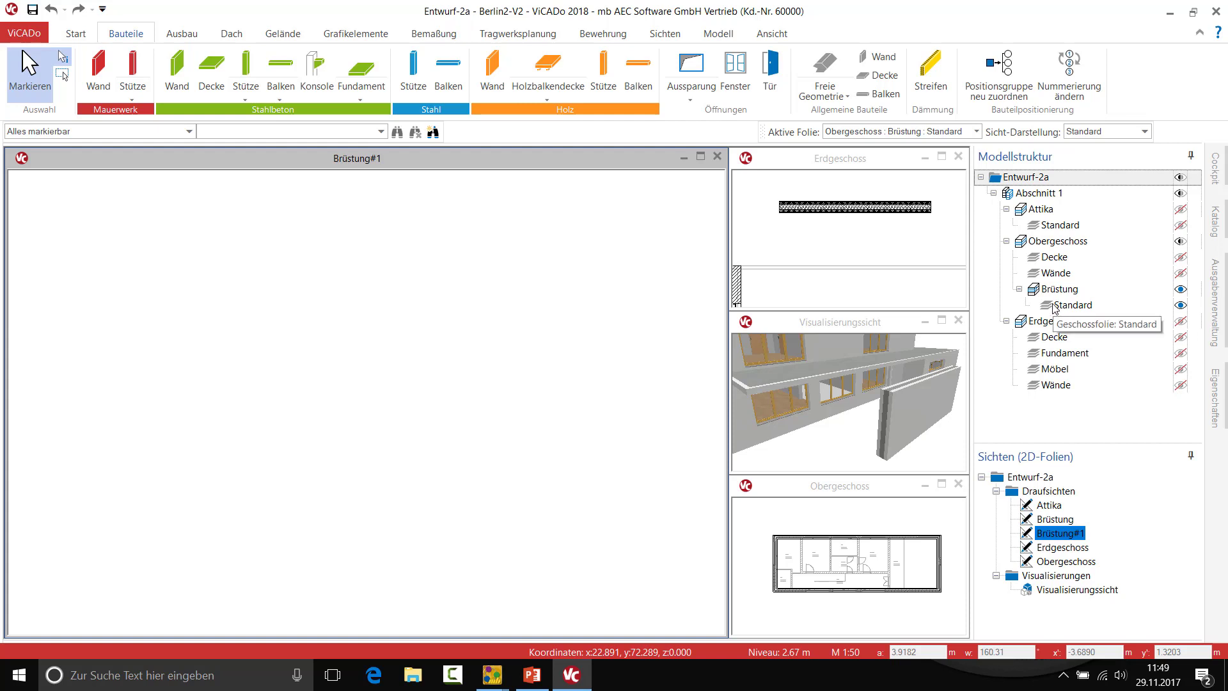
- Make the Obergeschoss walls and Erdgeschoss Decke foils visible in the Brüstung#1 plan
left_click(1058, 273)
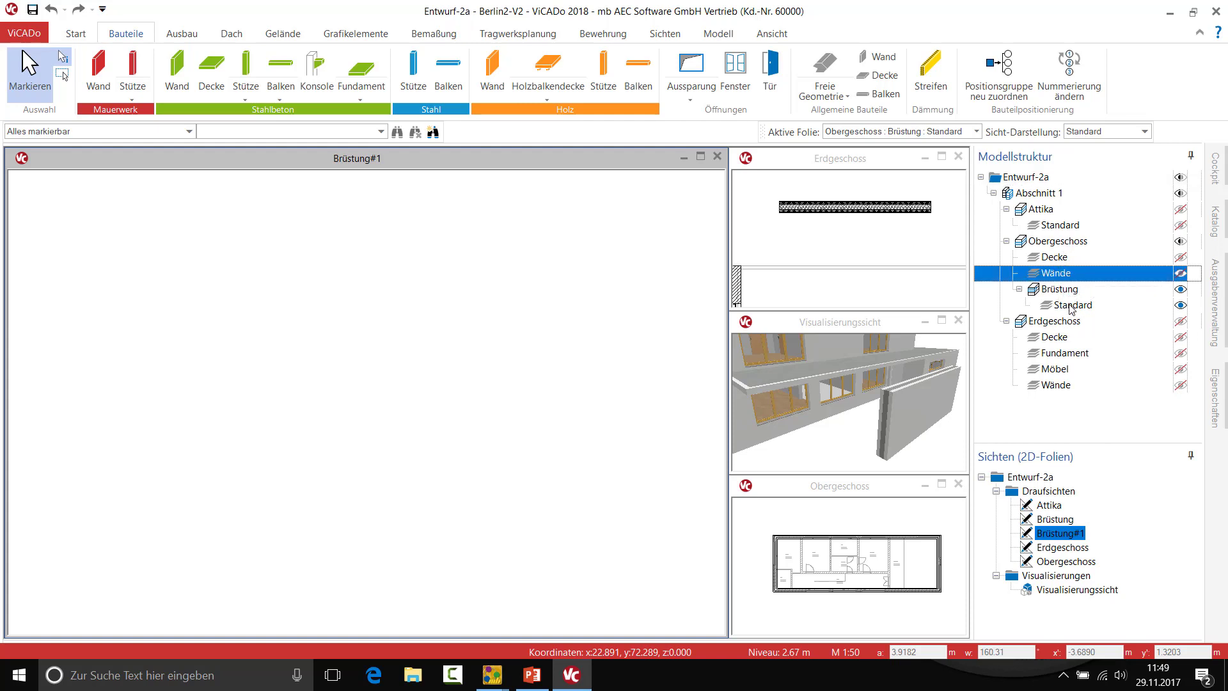
left_click(1180, 276)
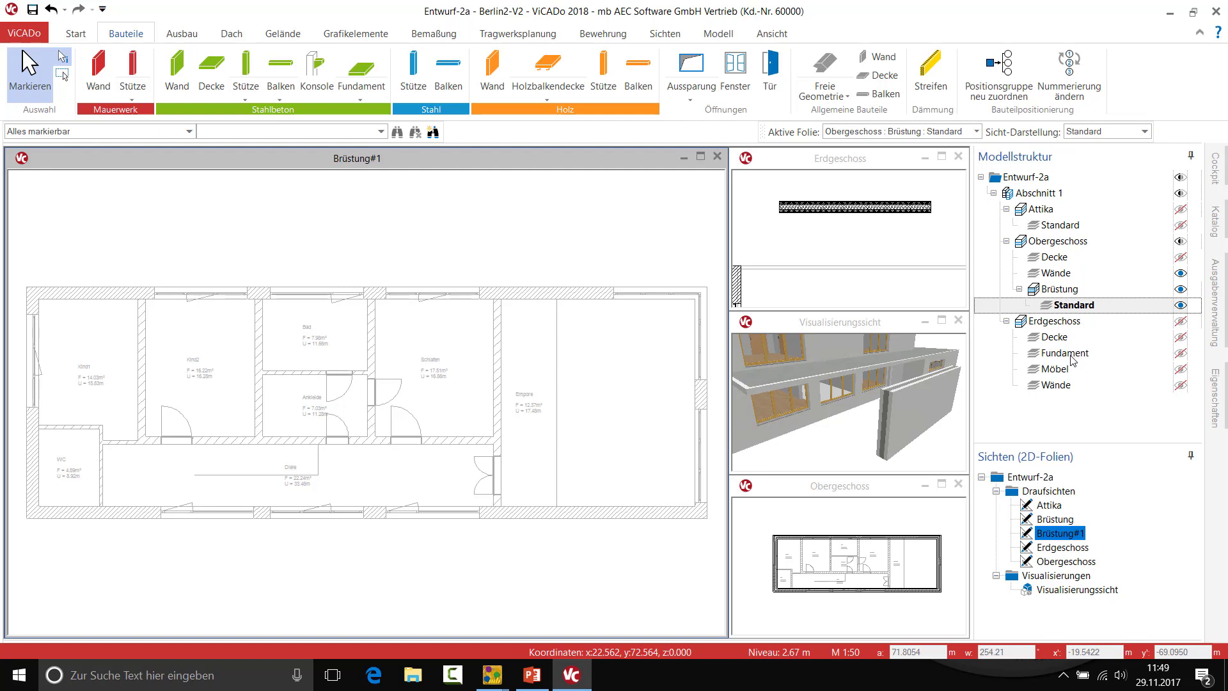
left_click(1181, 337)
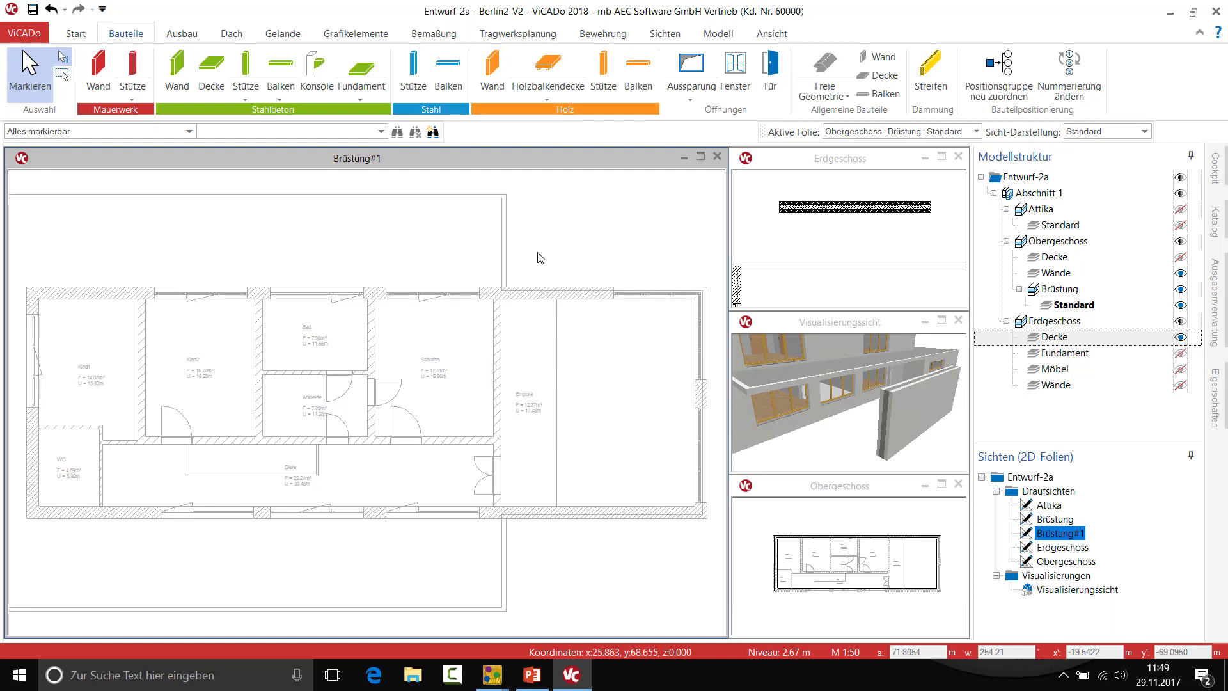
middle_click_drag(537, 258, 557, 262)
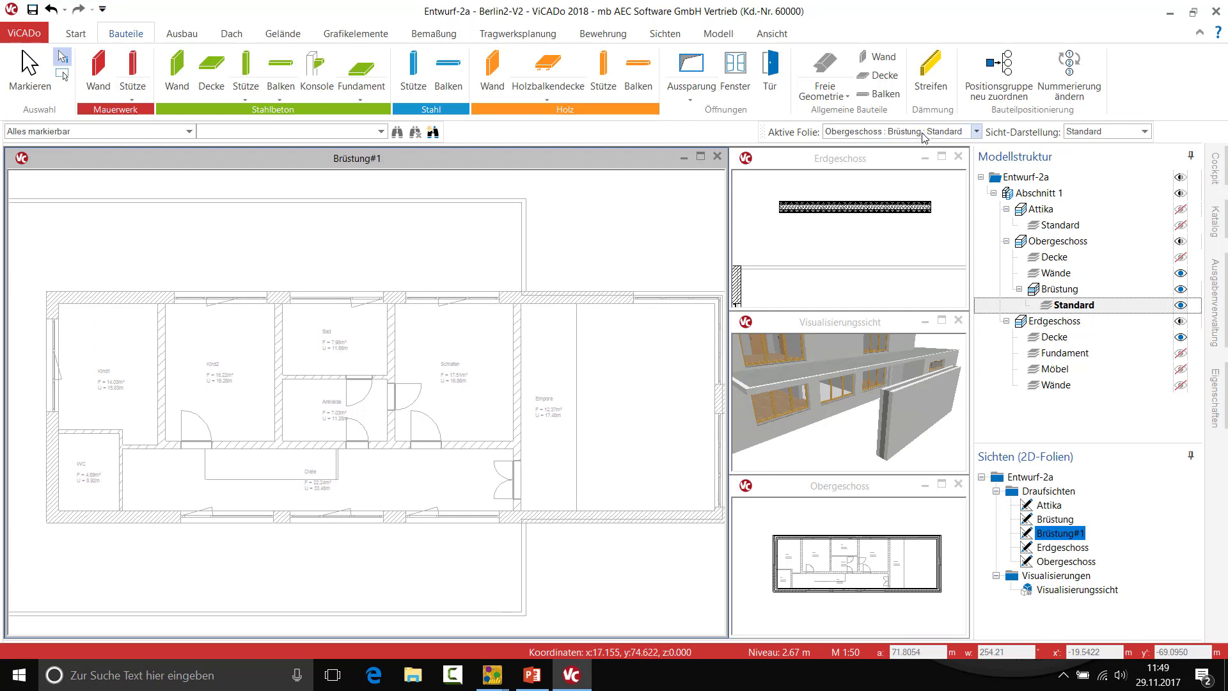
- Start a Stahlbeton wall using the Brüstung8 wall type
left_click(96, 64)
left_click(106, 132)
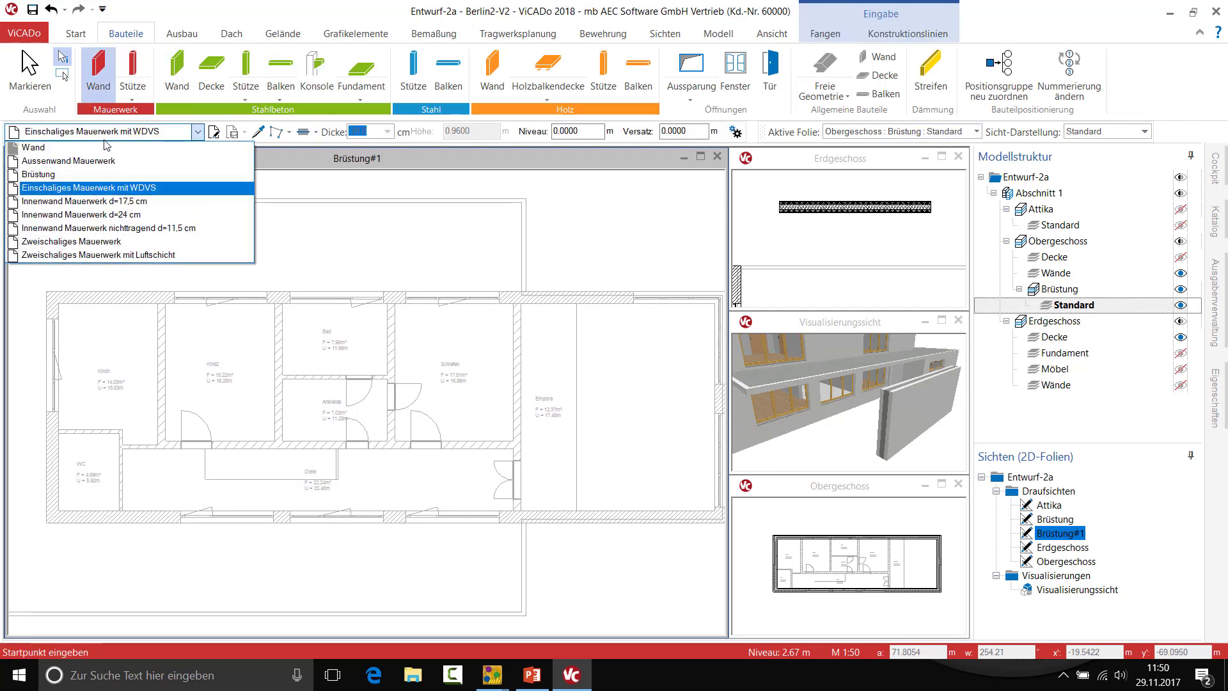
left_click(183, 71)
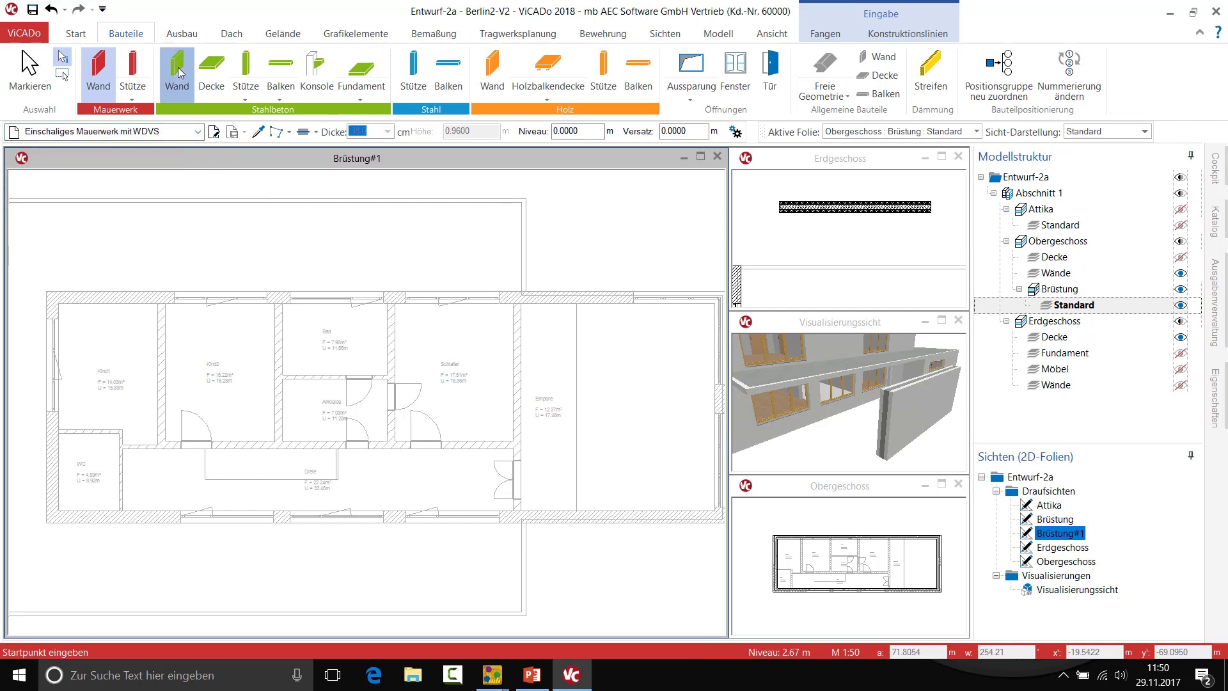
left_click(140, 134)
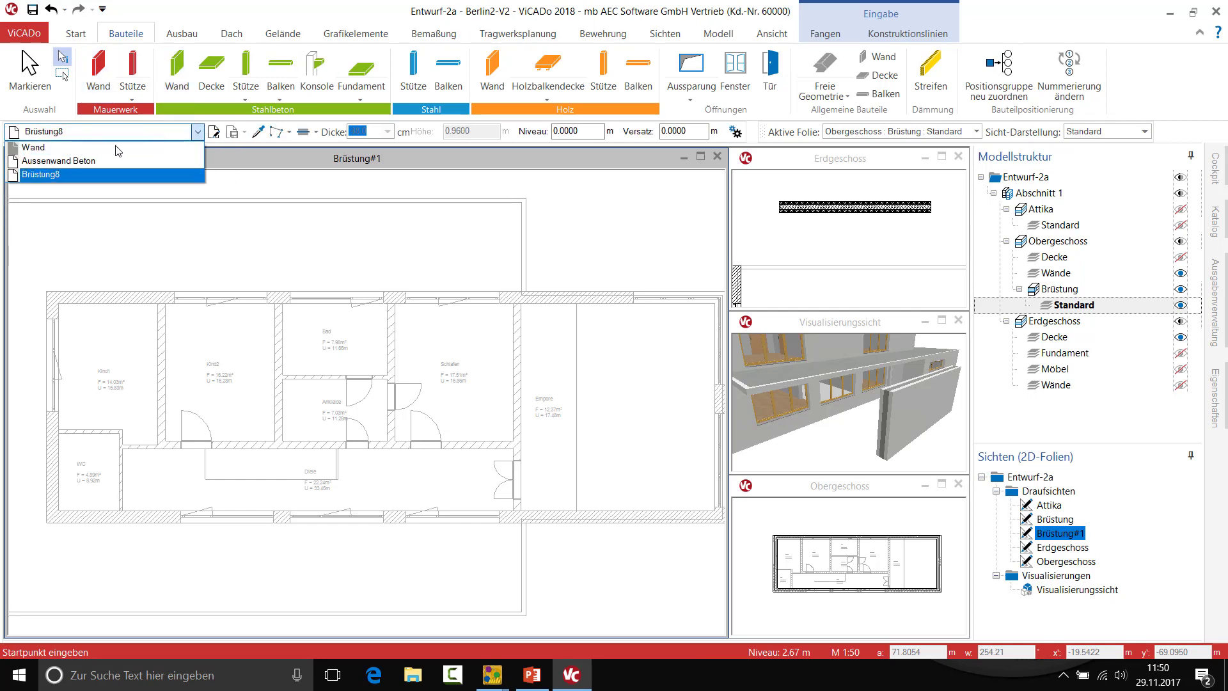
left_click(106, 177)
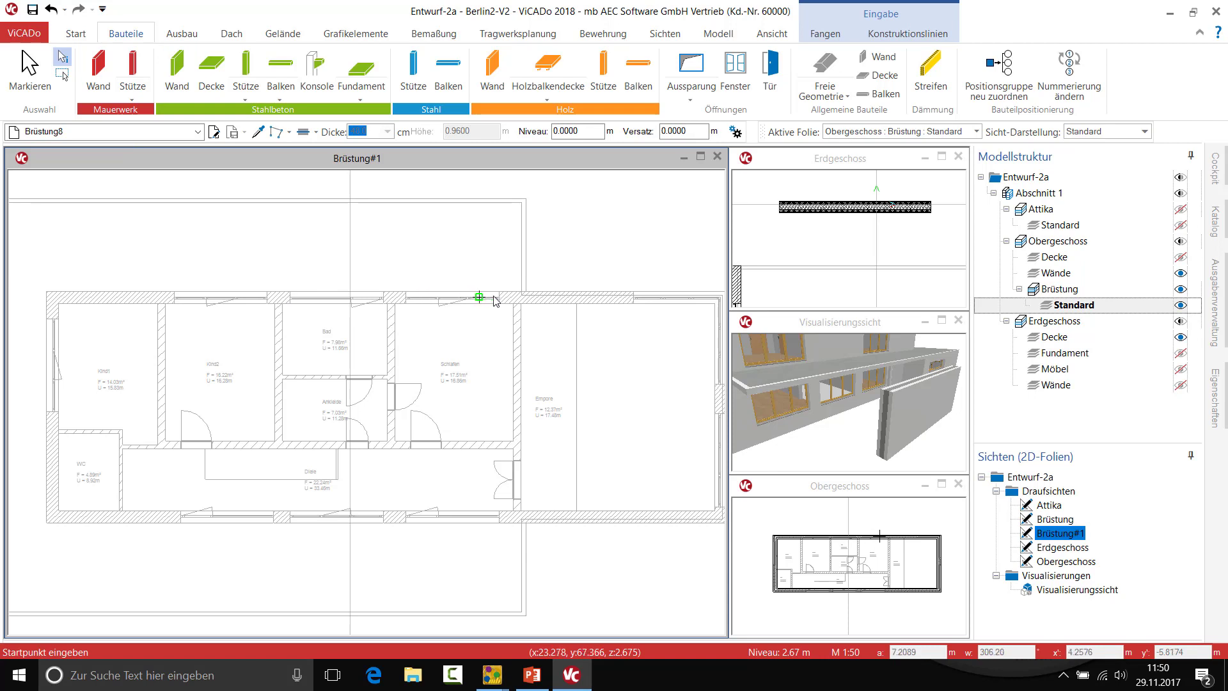
- Draw the Brüstung8 parapet wall chain along the slab corners, then show the 3D visualisation
left_click(526, 293)
scroll(523, 244, "up", 3)
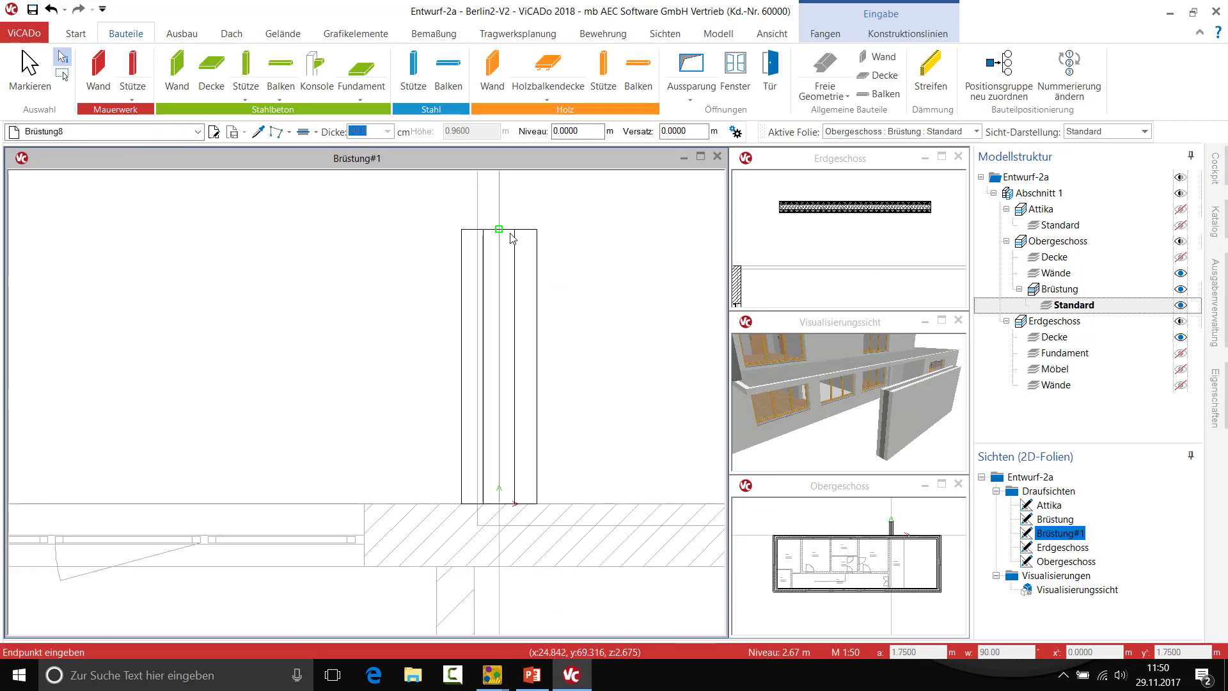
scroll(513, 238, "down", 4)
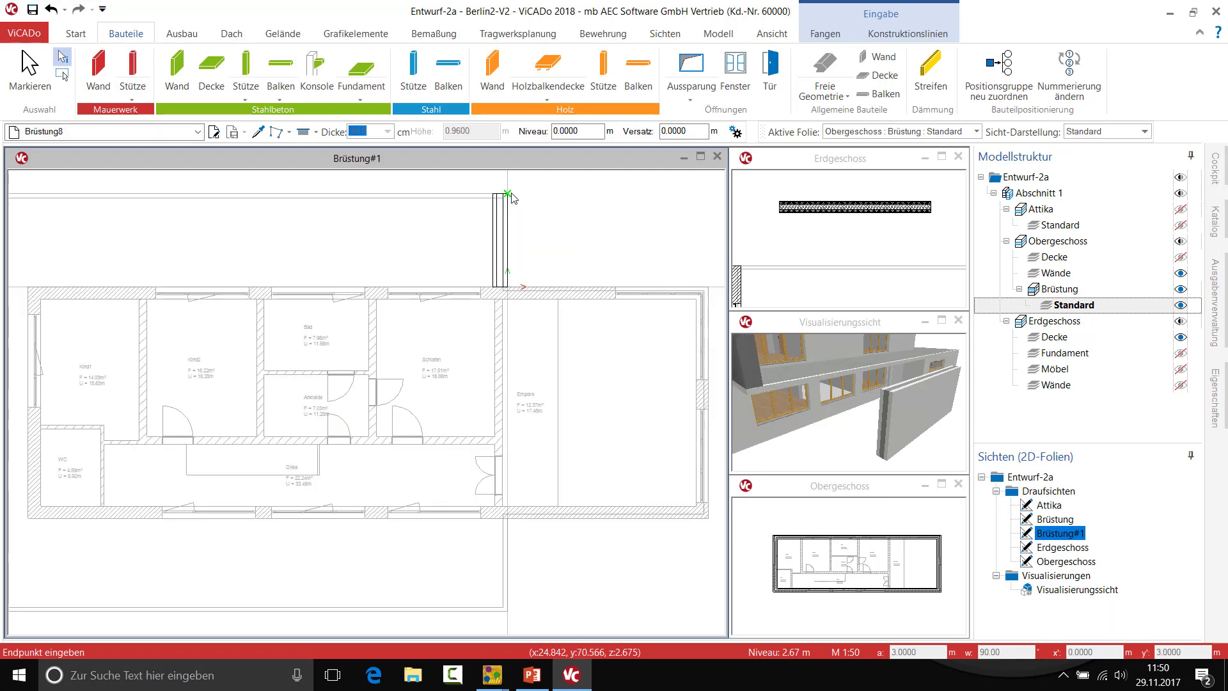
left_click(506, 193)
middle_click_drag(234, 250, 619, 266)
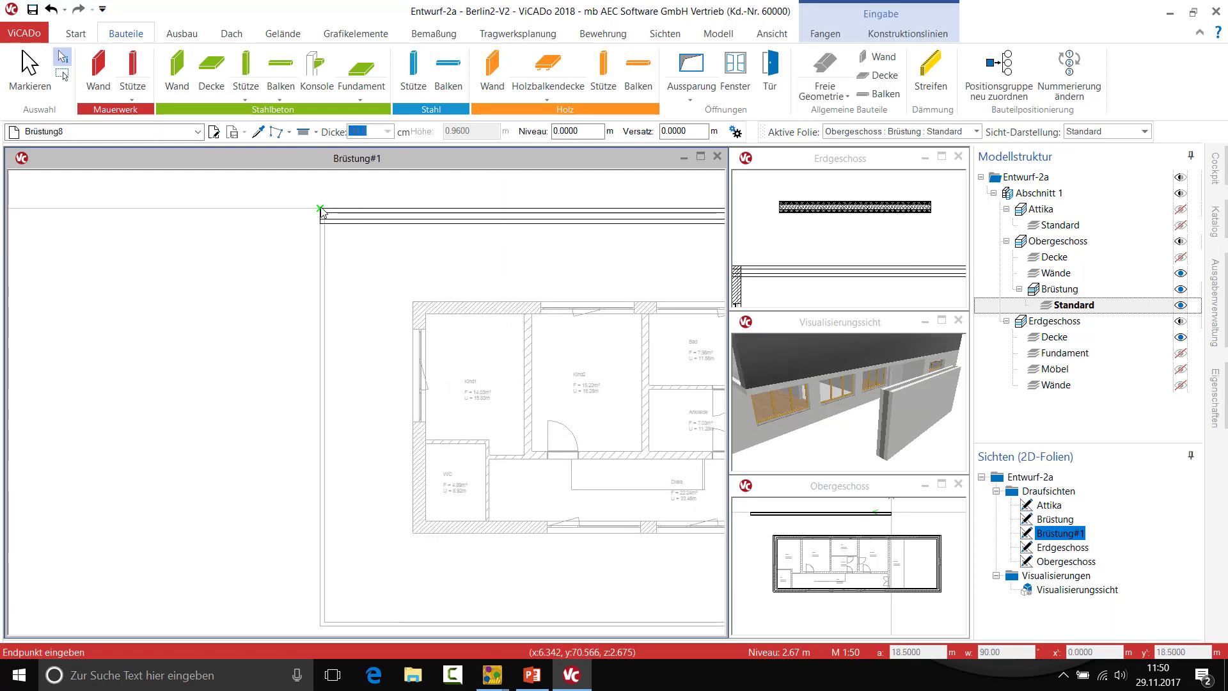
middle_click_drag(333, 498, 278, 224)
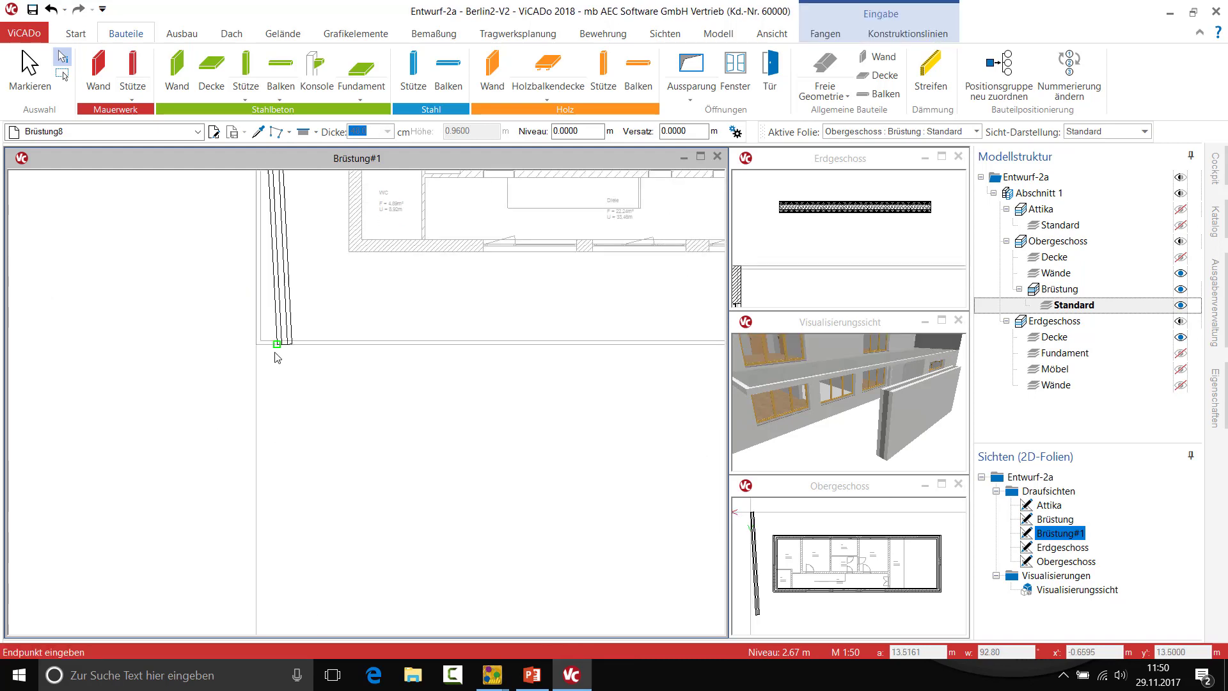
left_click(261, 341)
key("Escape")
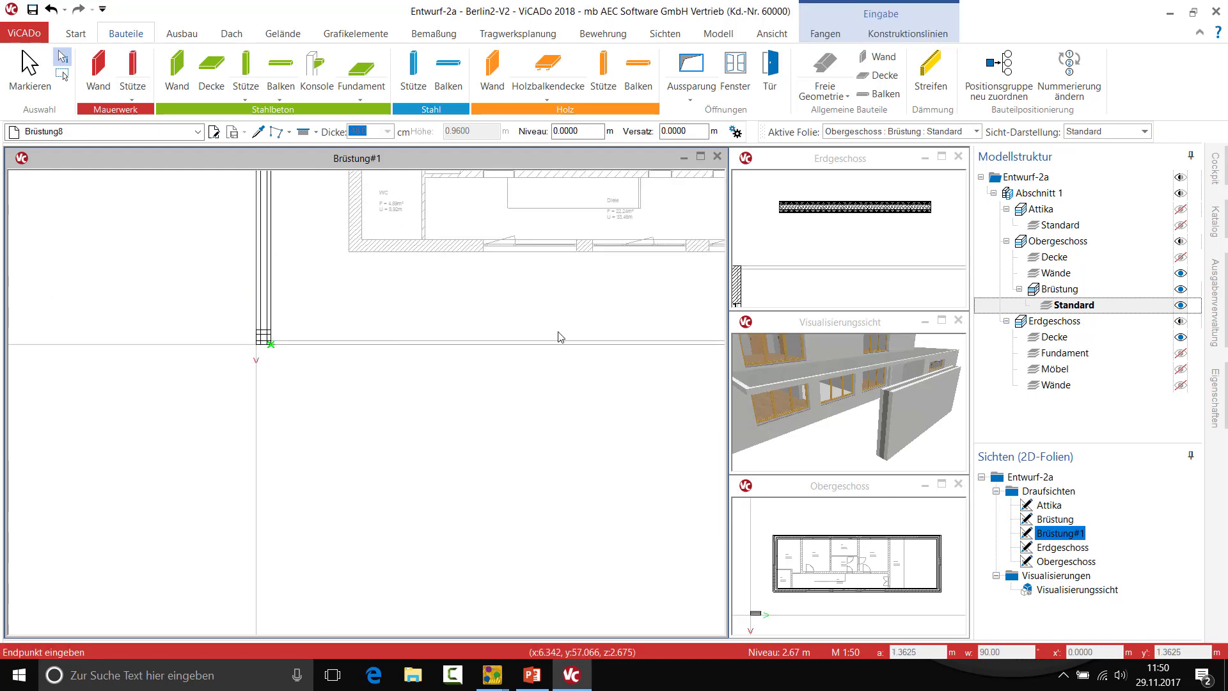
mouse_move(344, 360)
middle_mouse_down()
mouse_move(144, 361)
mouse_move(232, 397)
middle_mouse_up()
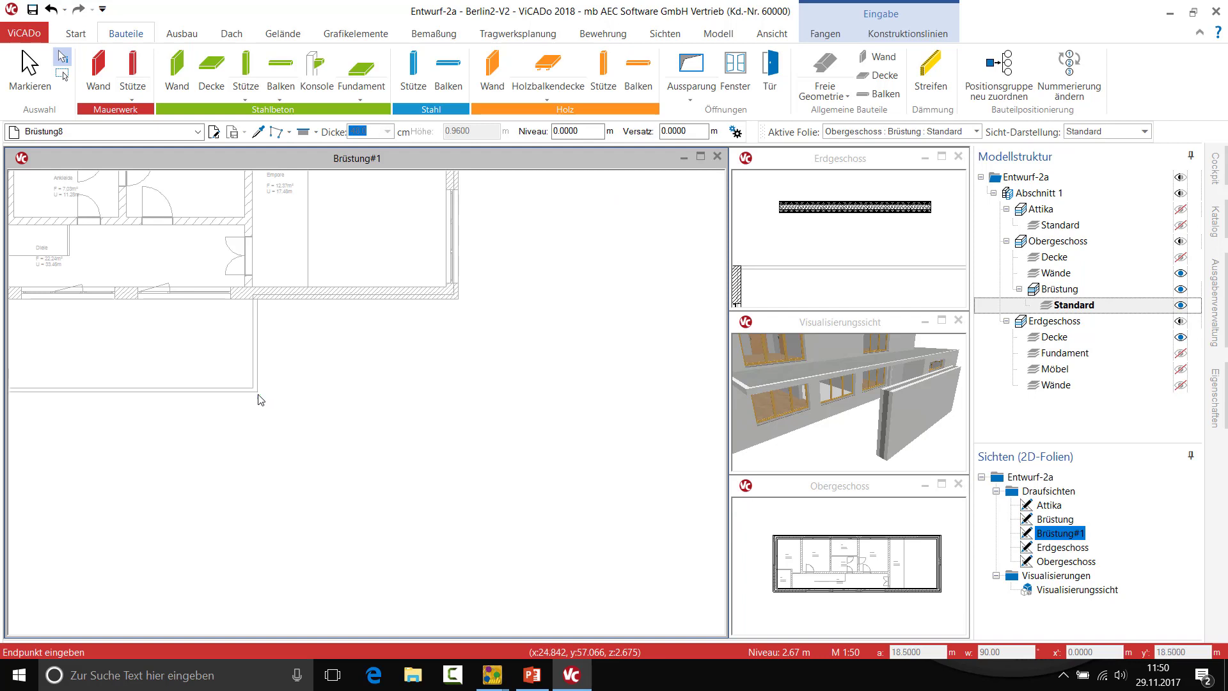
left_click(257, 391)
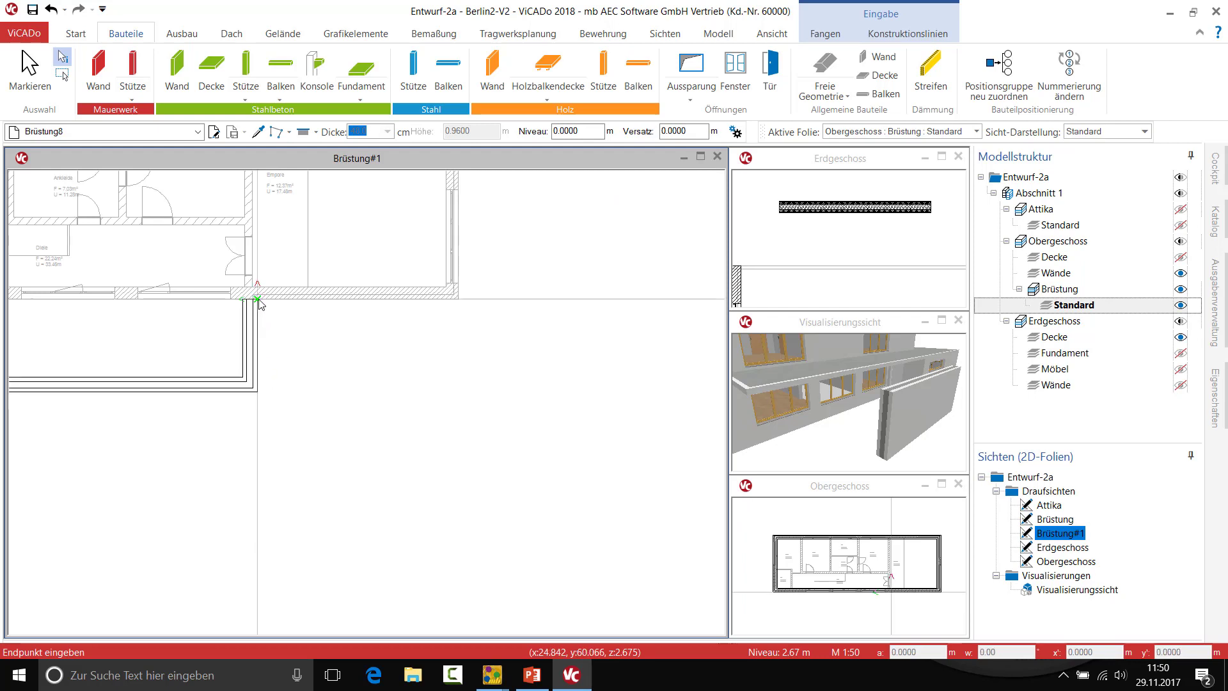
left_click(258, 295)
key("Escape")
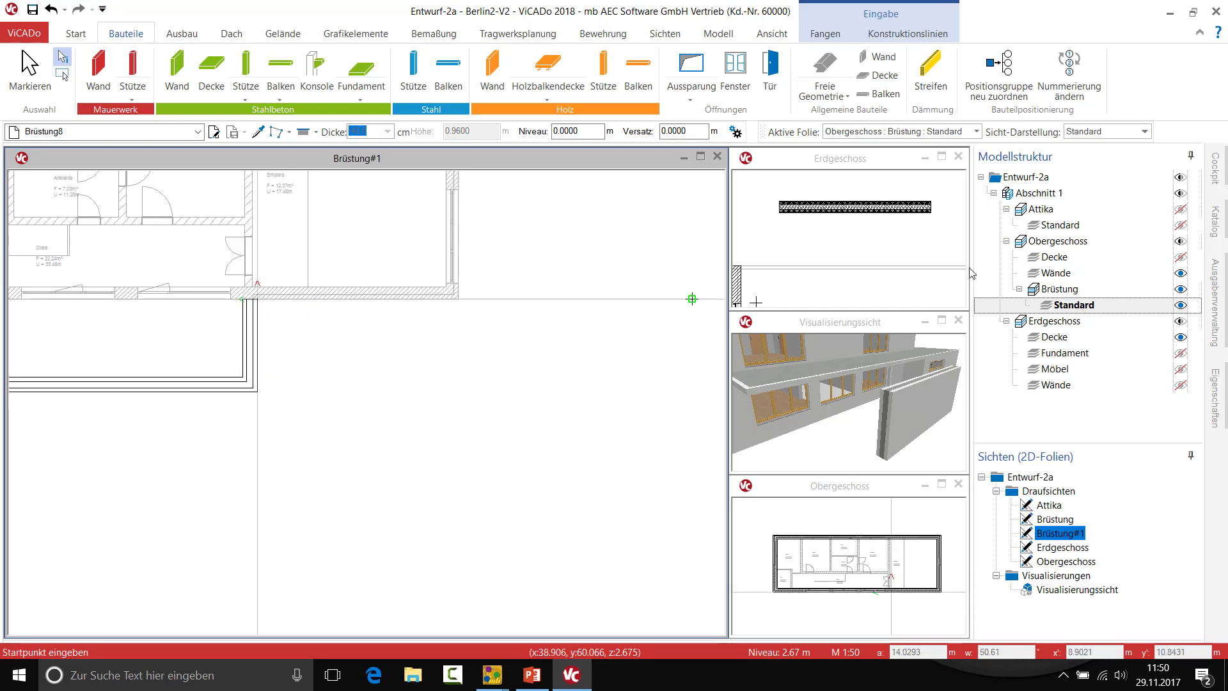
left_click(941, 319)
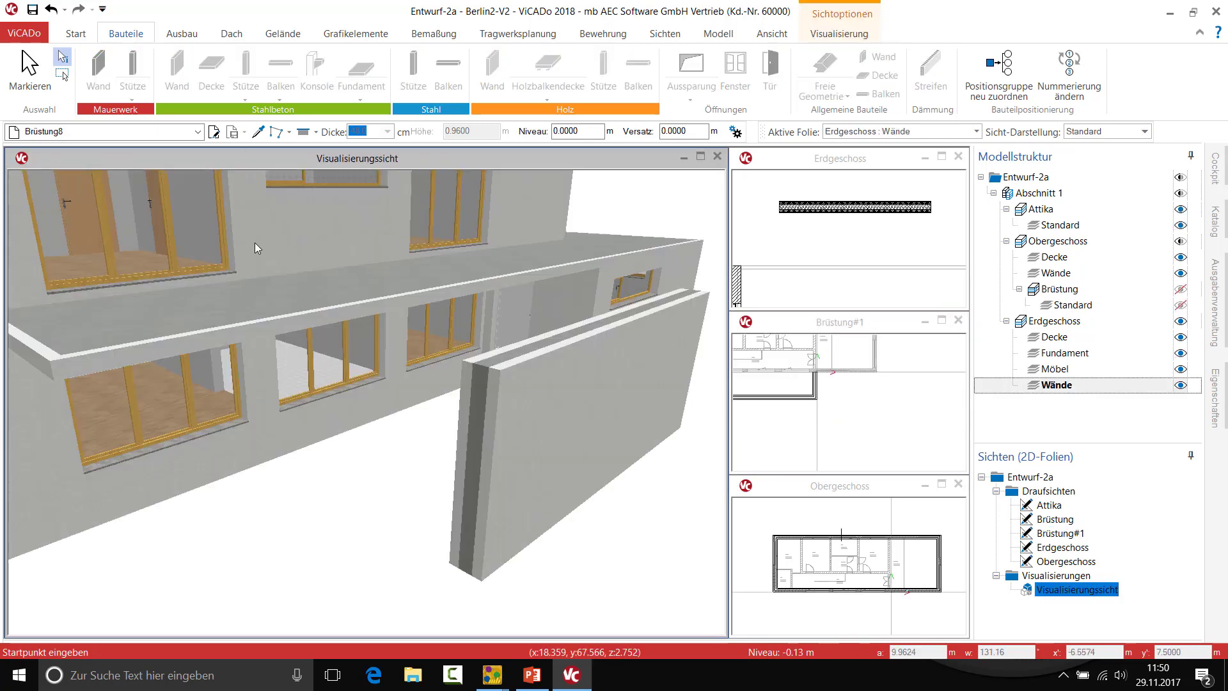
- Return to selection mode and show the Brüstung level in the 3D view
left_click(20, 95)
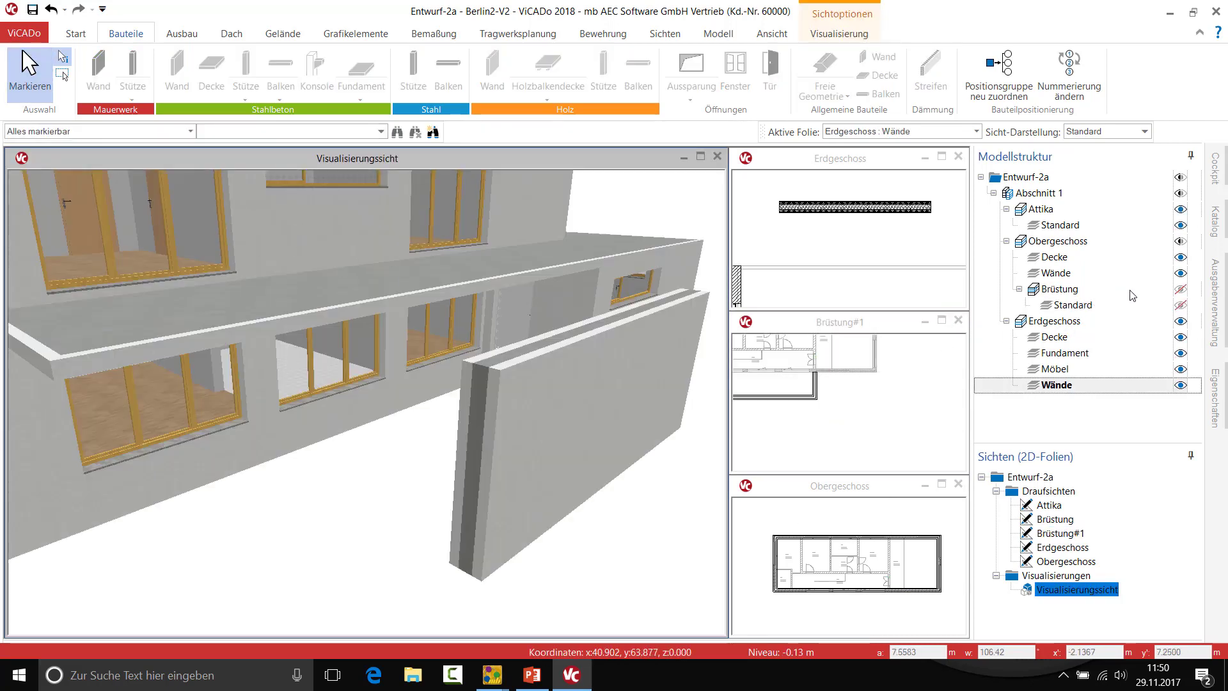
left_click(1181, 291)
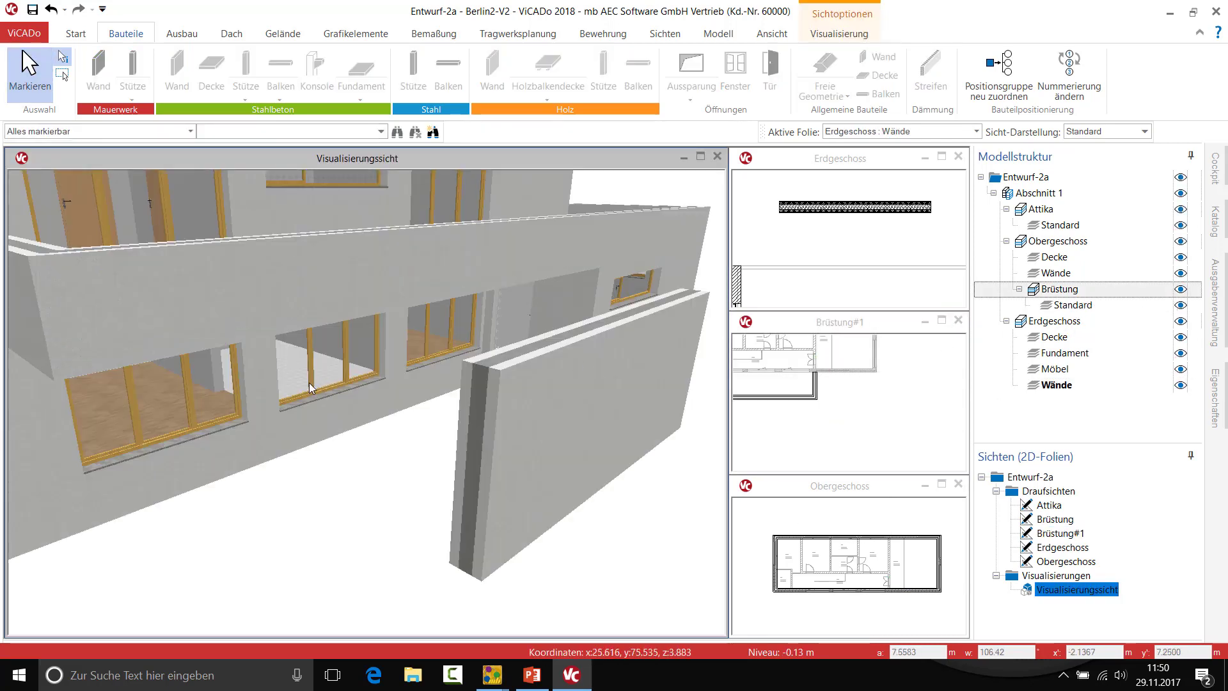
scroll(182, 451, "up", 3)
scroll(185, 461, "up", 2)
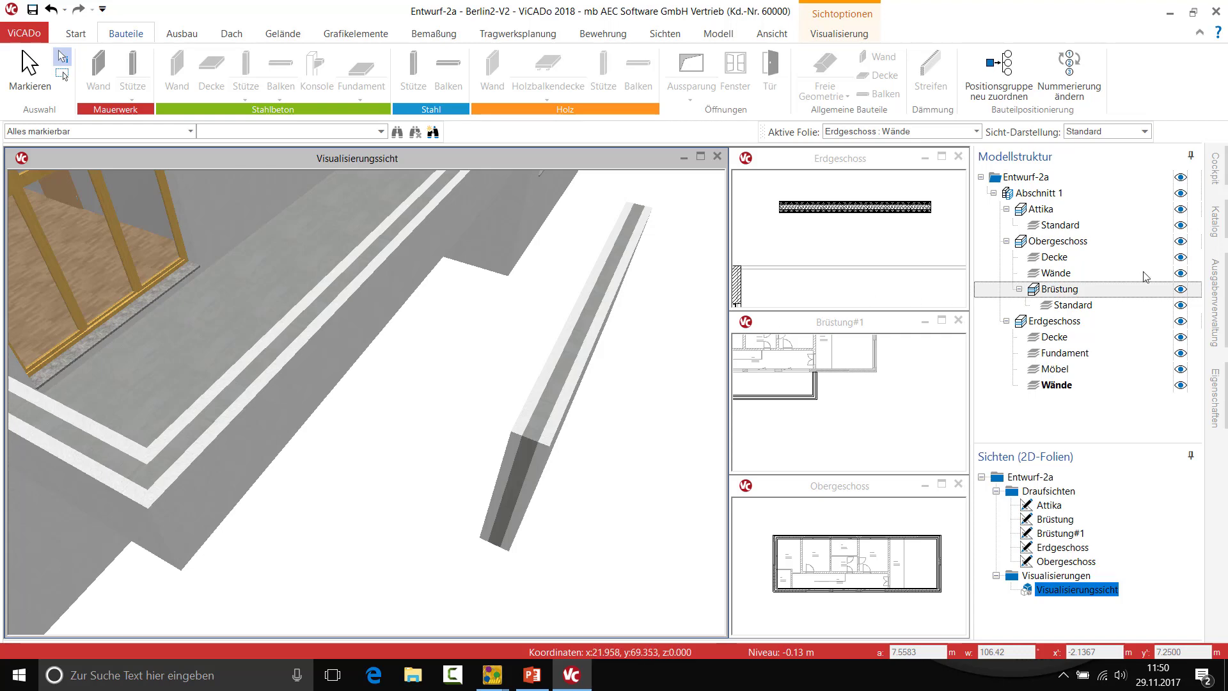
- In Modellstruktur verwalten, change the Brüstung construction height to 1.200 m
right_click(1046, 197)
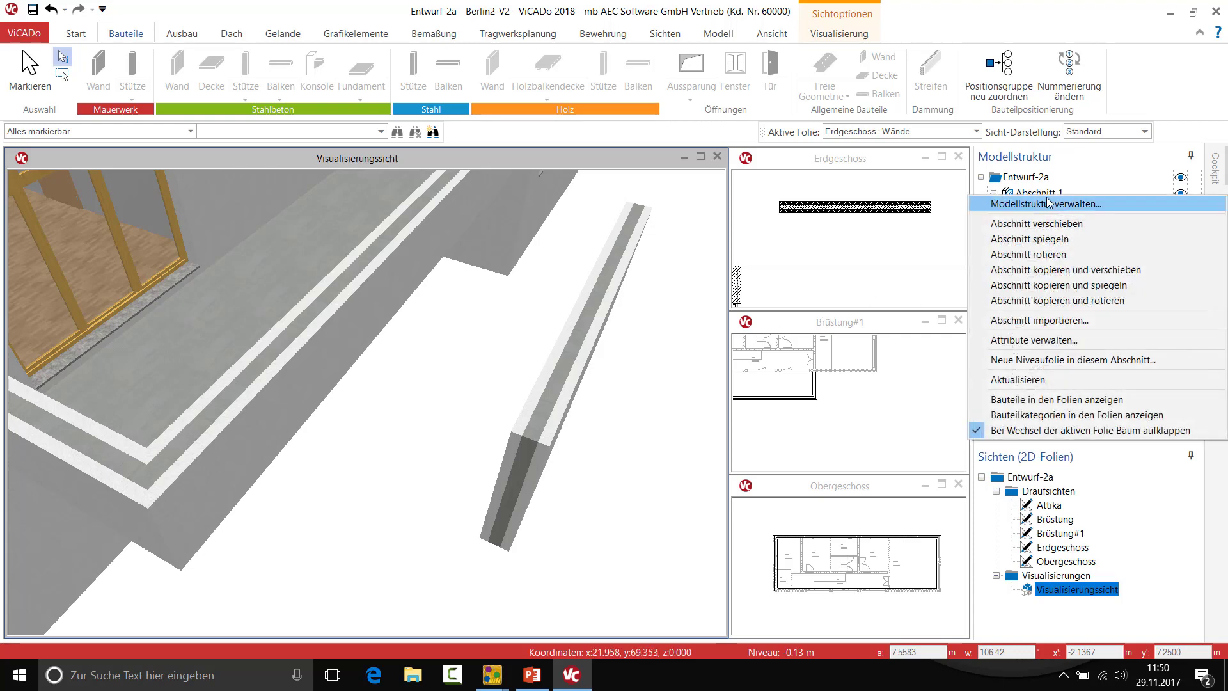
left_click(1046, 204)
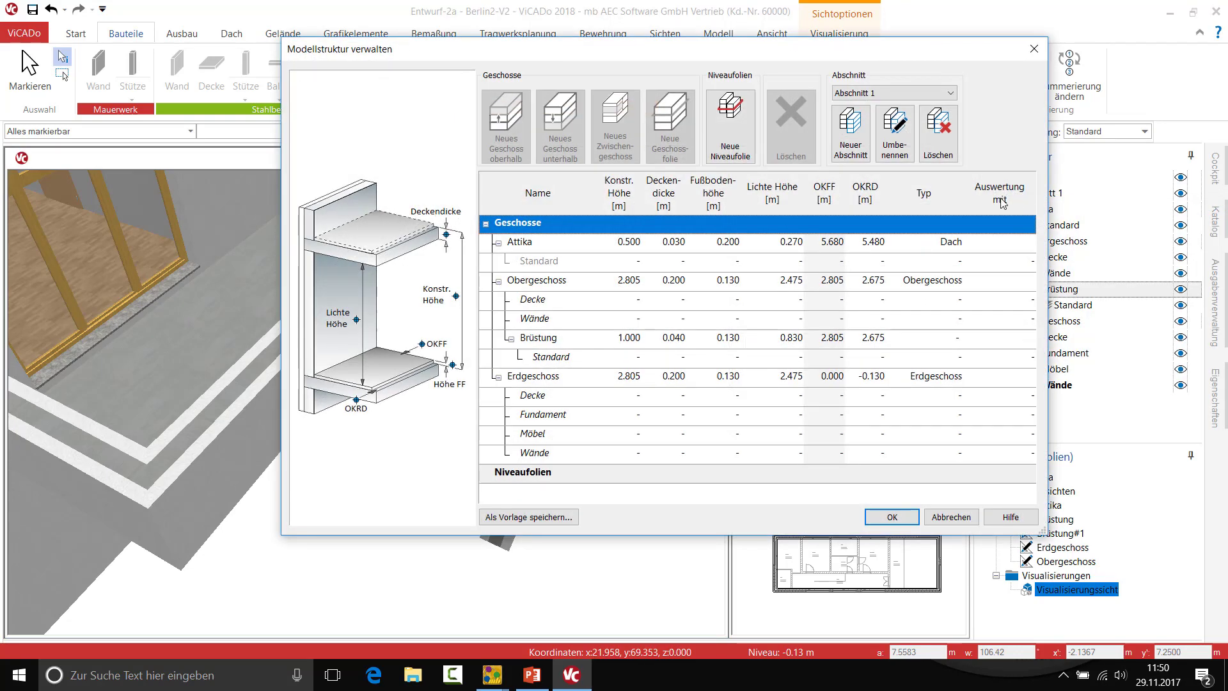
left_click(620, 340)
left_click(626, 338)
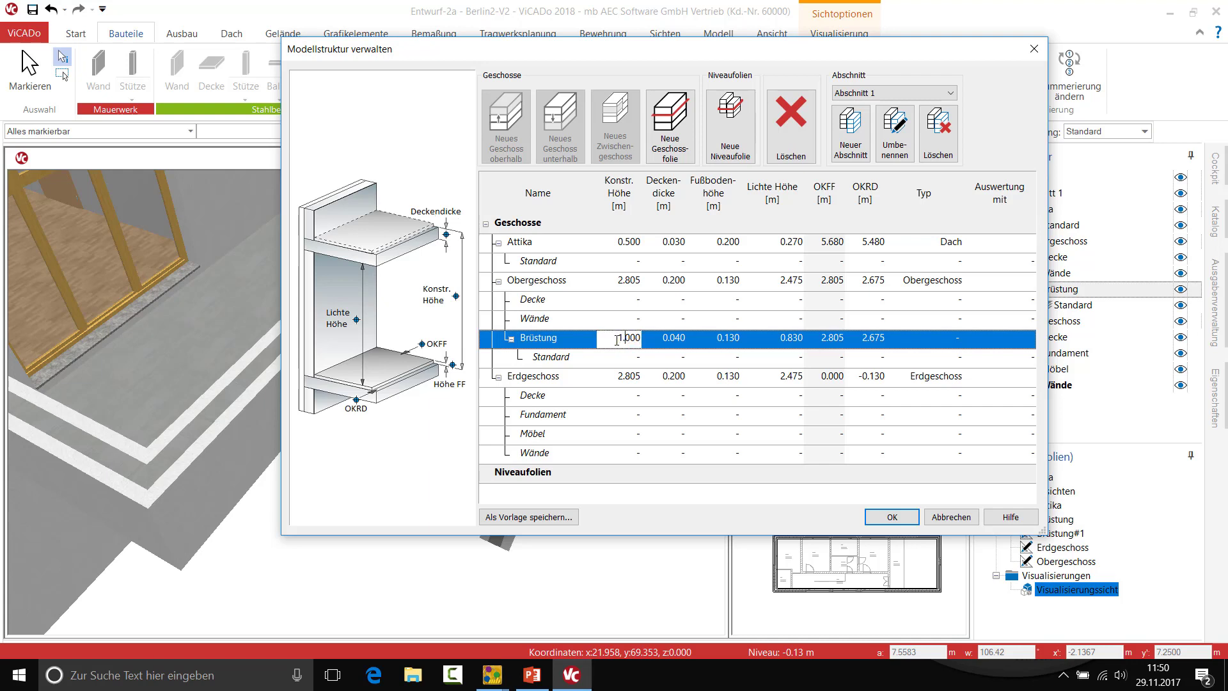
left_click_drag(619, 333, 650, 334)
left_click(902, 521)
left_click(892, 517)
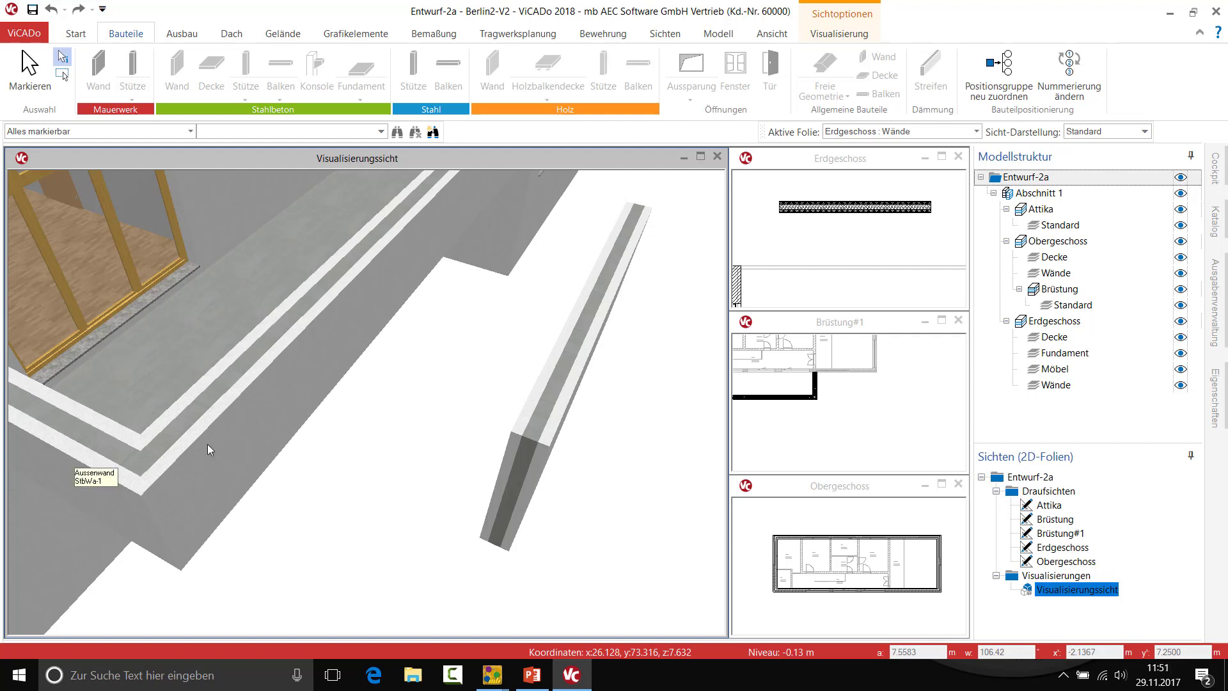
- Bring the Brüstung#1 plan back into the main window and zoom in
left_click(942, 320)
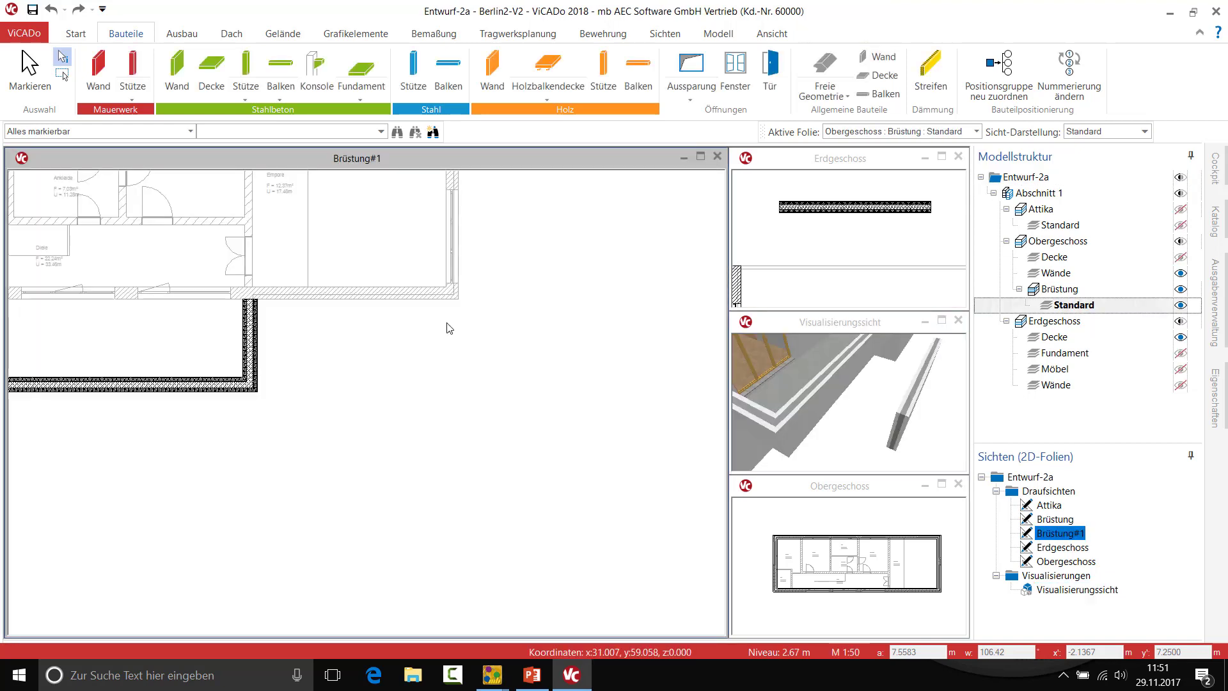
scroll(384, 329, "up", 1)
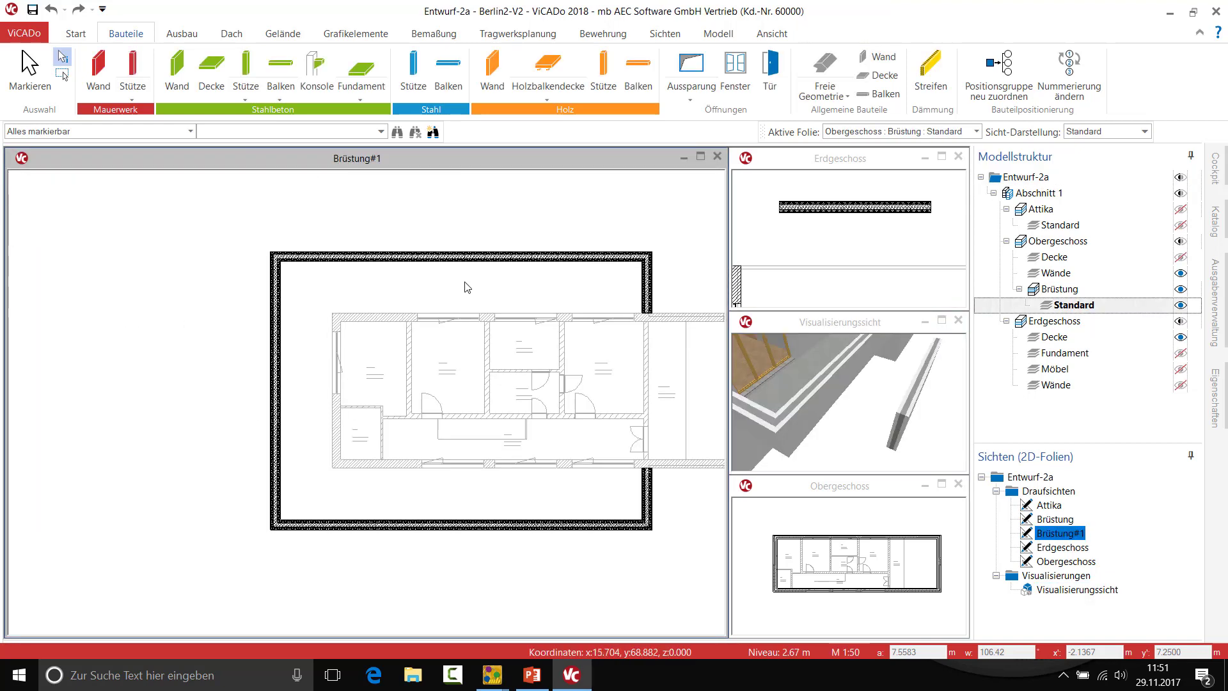
scroll(396, 294, "up", 1)
scroll(416, 255, "up", 2)
scroll(411, 253, "up", 1)
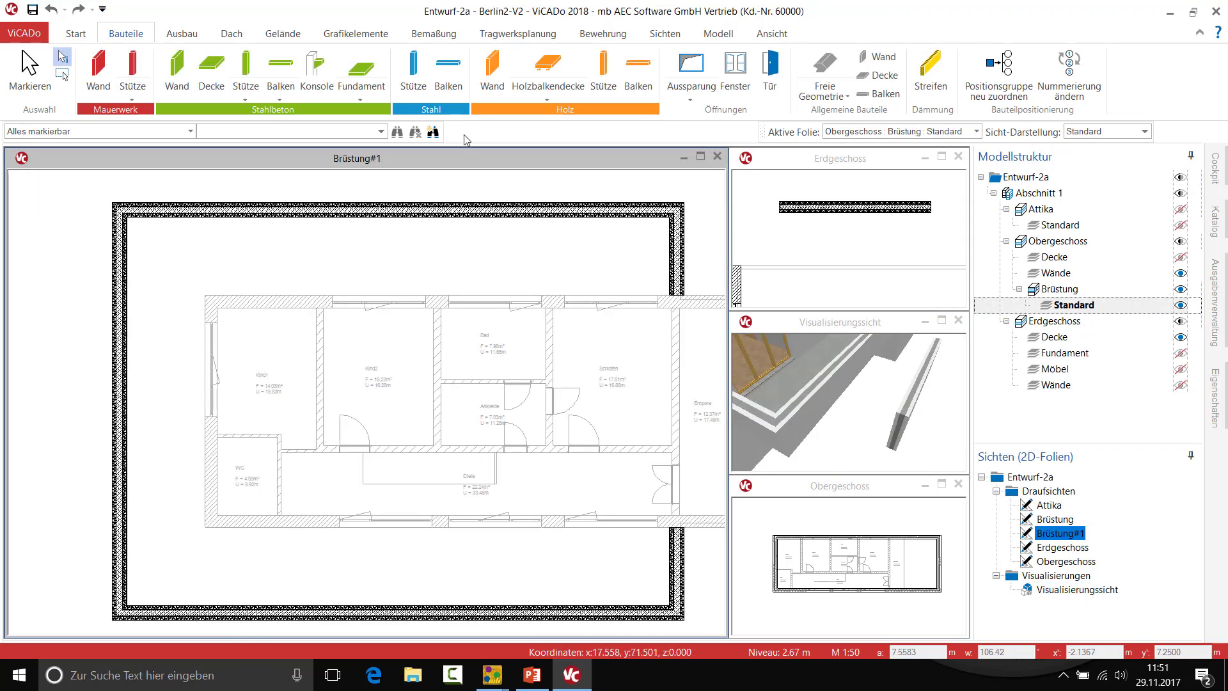
left_click(219, 63)
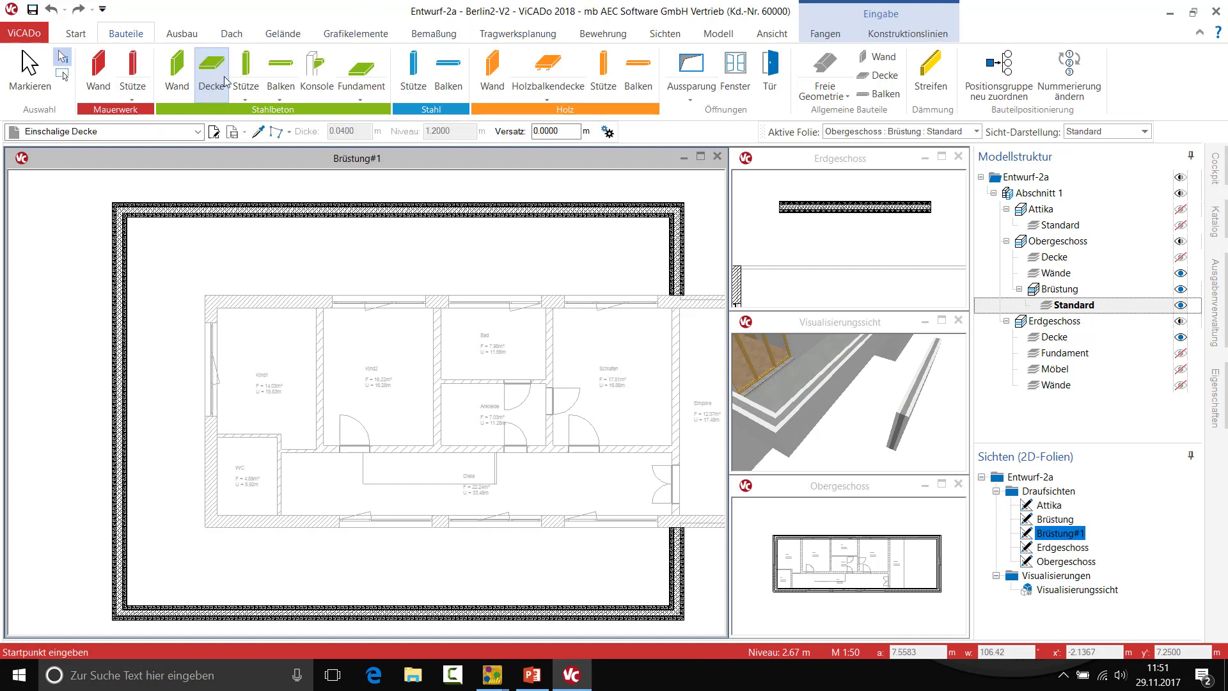
left_click(289, 132)
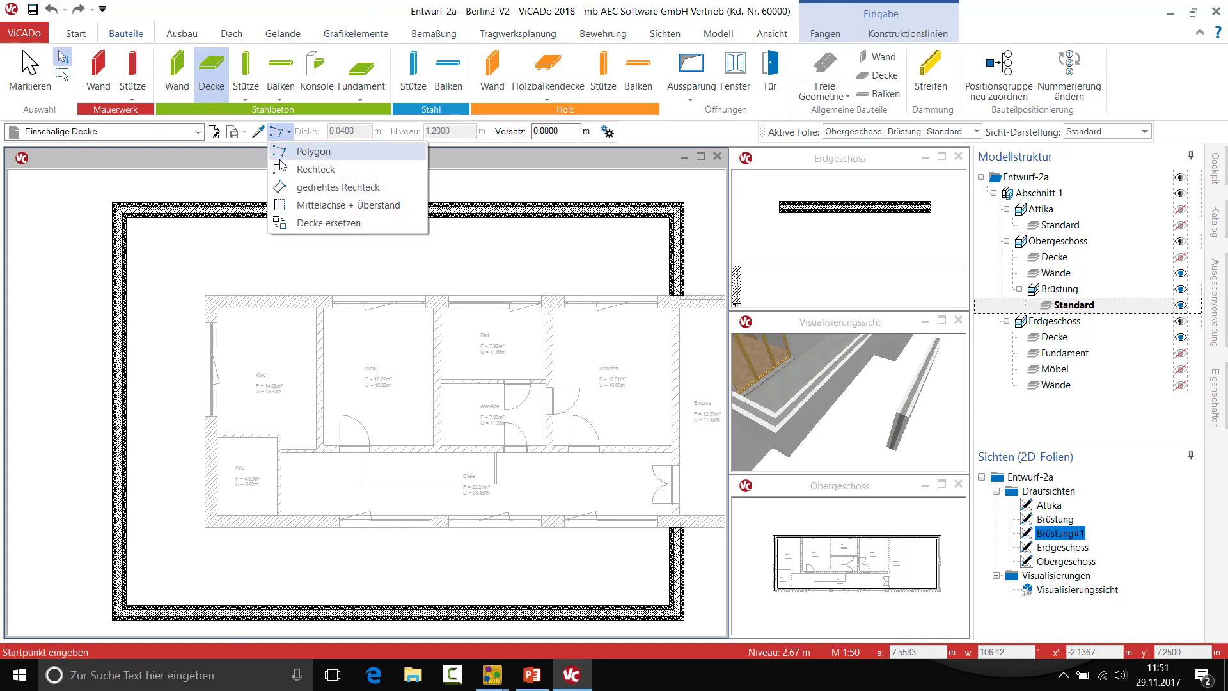
left_click(300, 158)
left_click(114, 204)
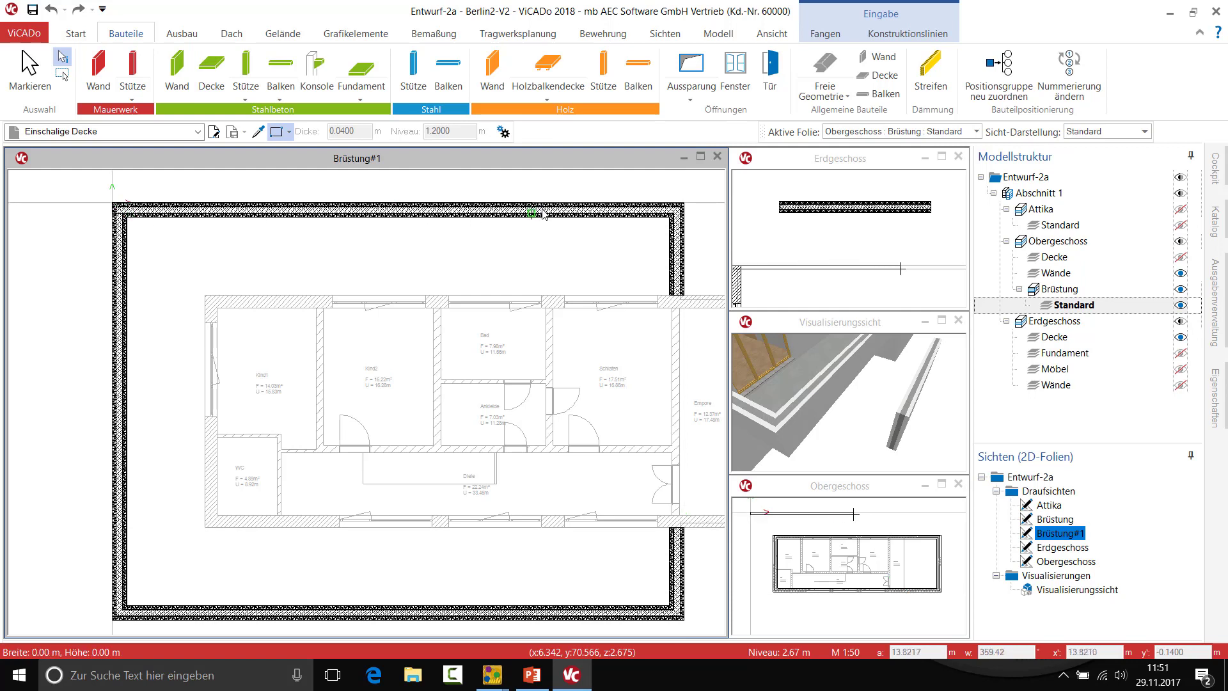
key("ctrl")
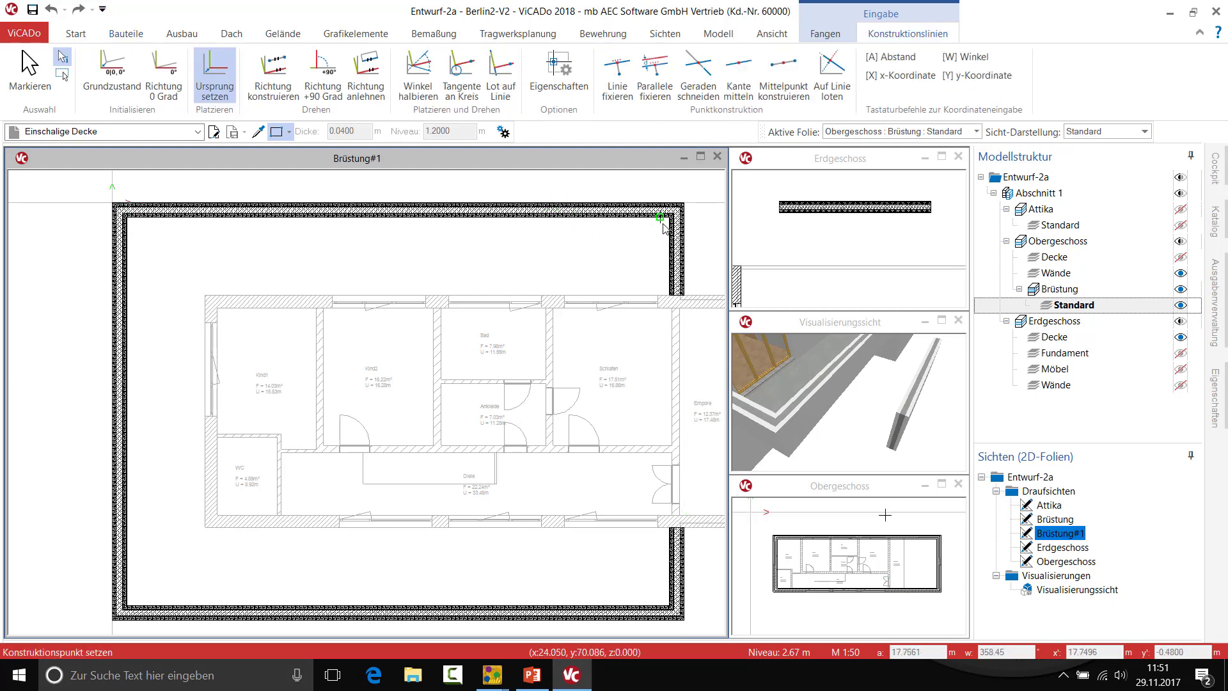
left_click(670, 219)
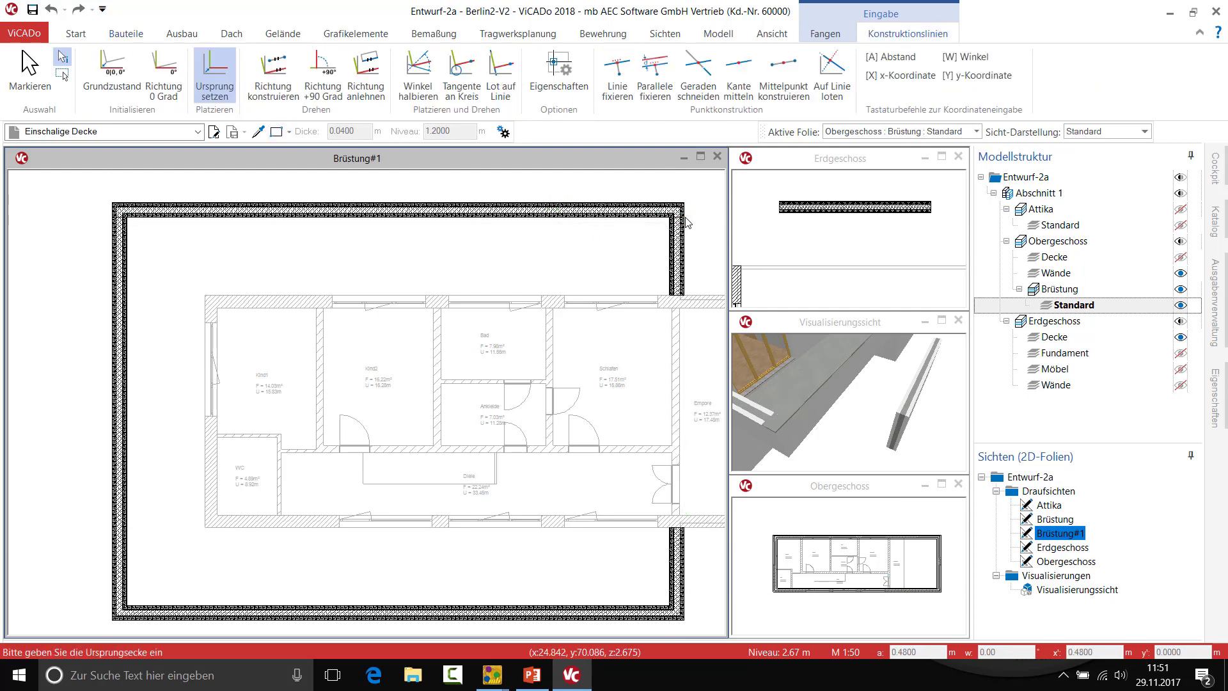
left_click(29, 70)
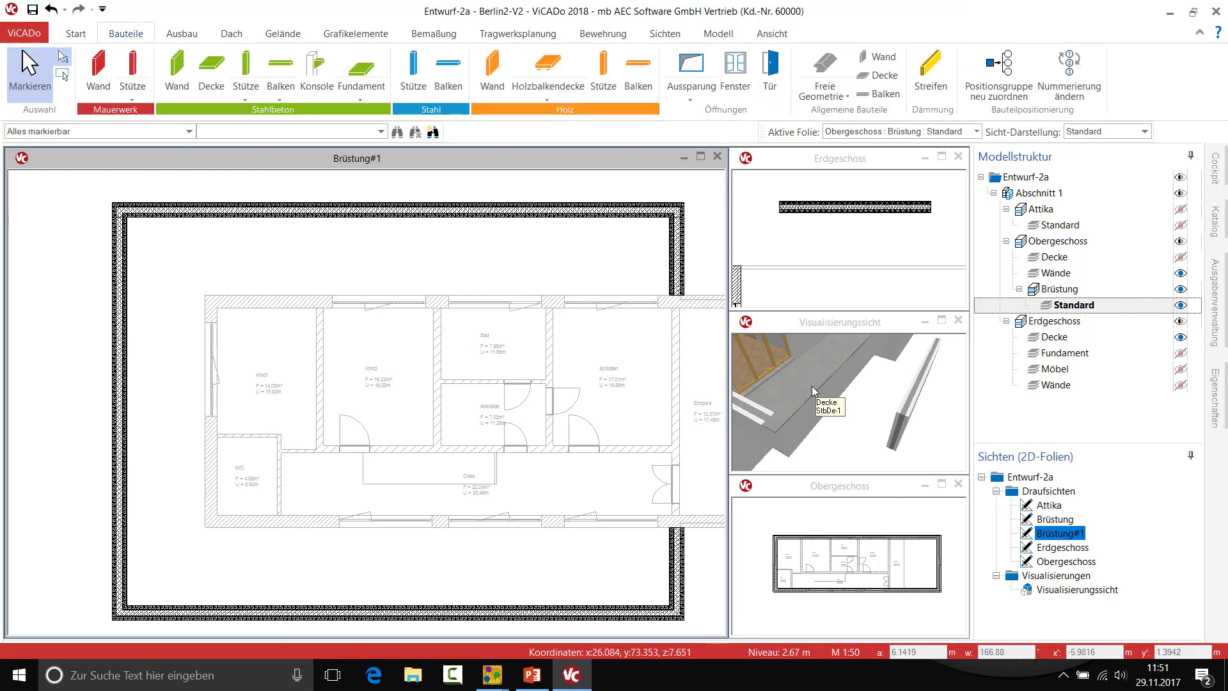
- Select the top parapet and split its outline to add a corner down the right wall
left_click(658, 215)
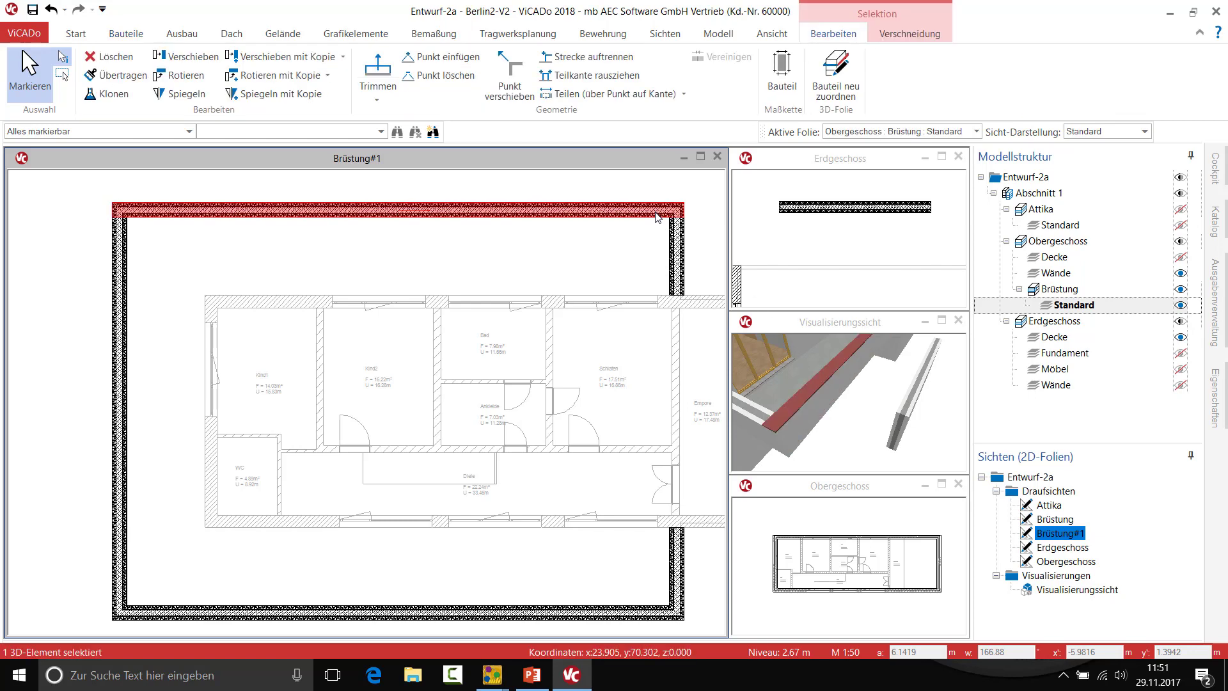
scroll(691, 239, "up", 3)
middle_click_drag(691, 240, 586, 266)
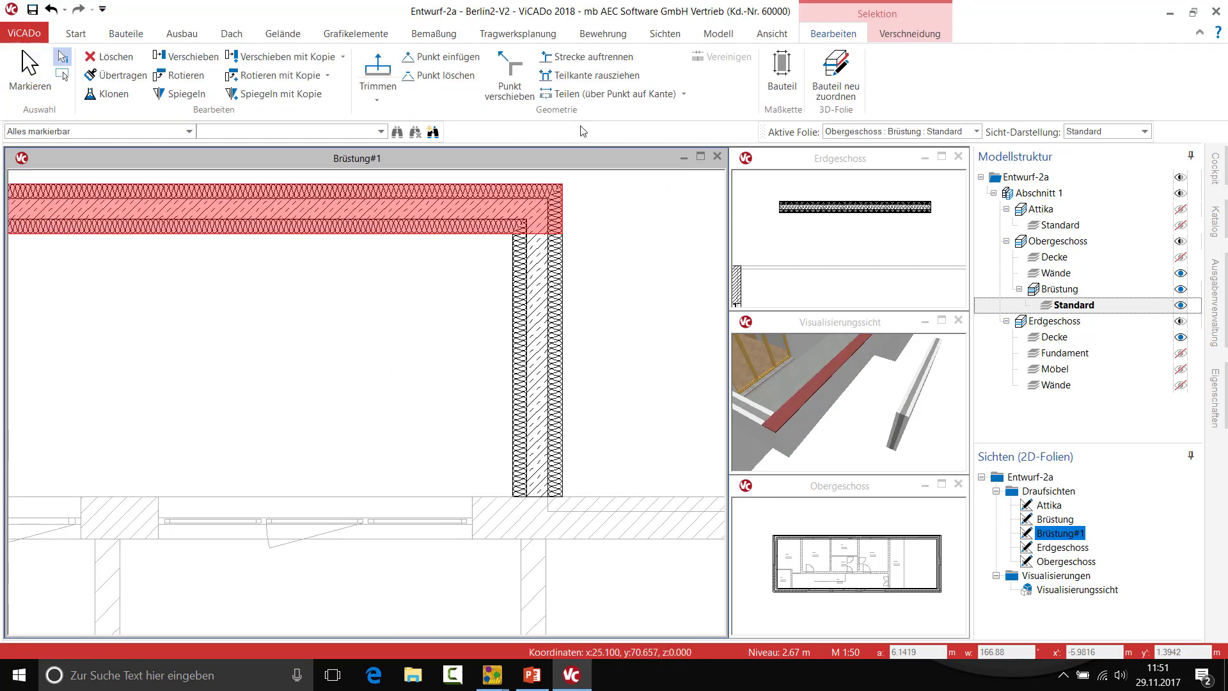
left_click(588, 58)
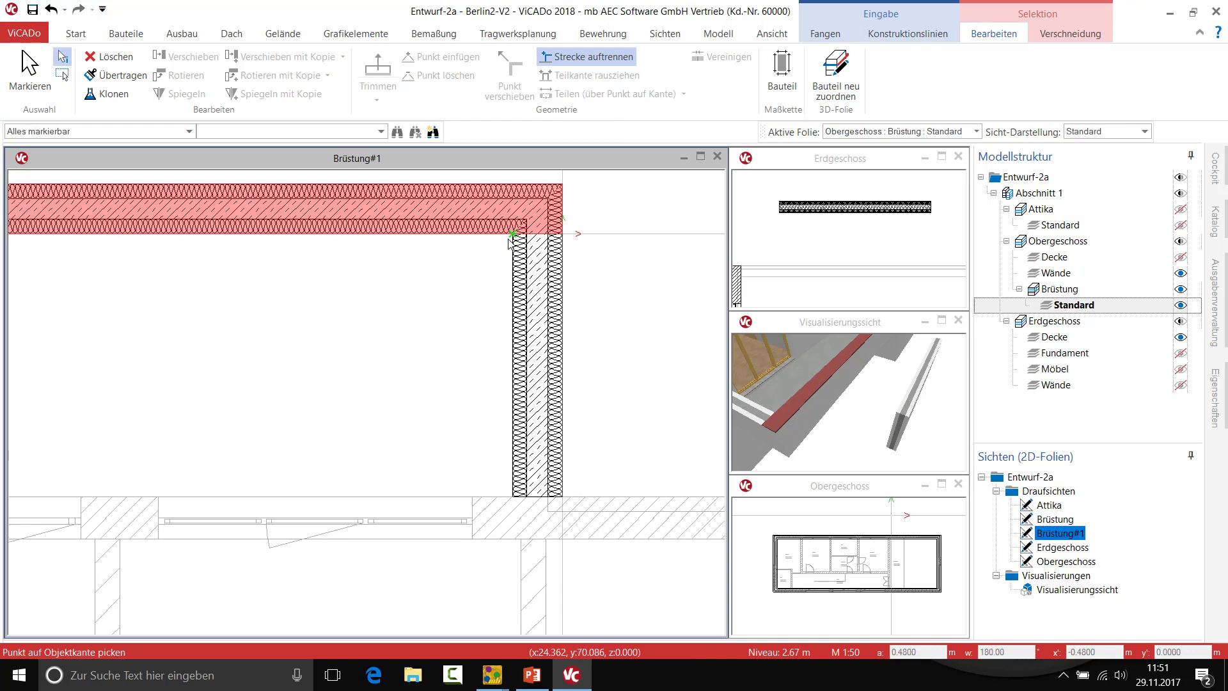
left_click(511, 243)
left_click(537, 493)
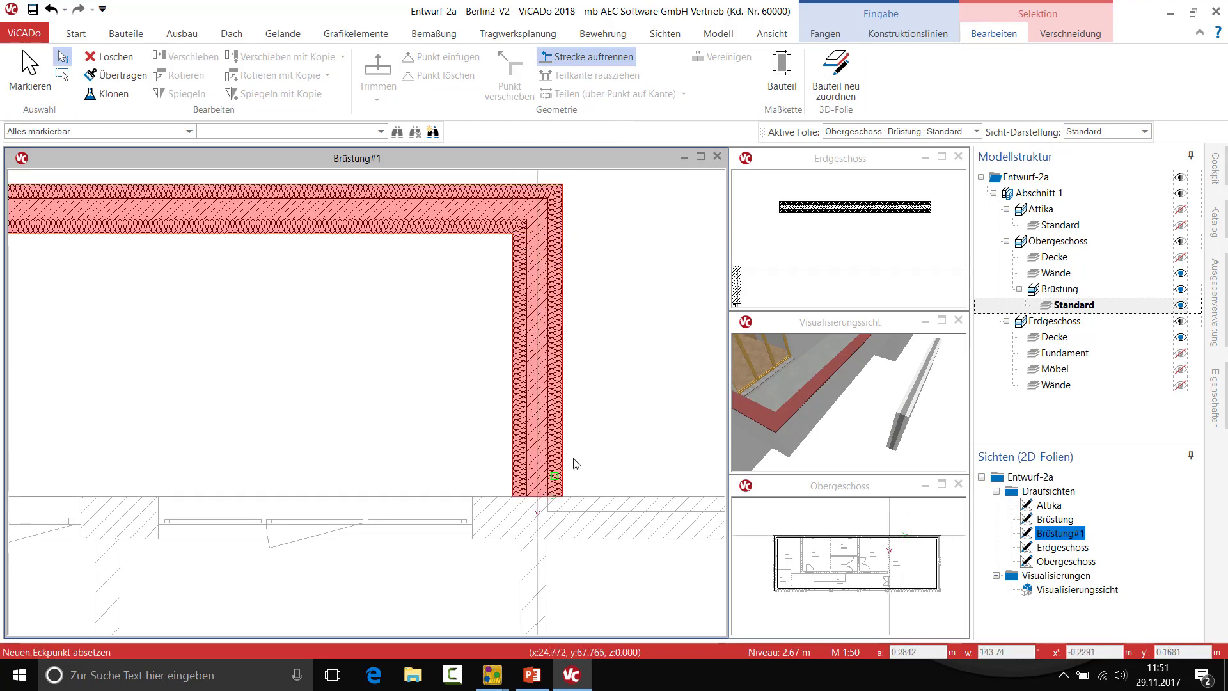
- Split the parapet edge at the top-left corner, extending it to the bottom of the left wall
middle_click_drag(317, 356, 819, 325)
middle_click_drag(288, 309, 639, 315)
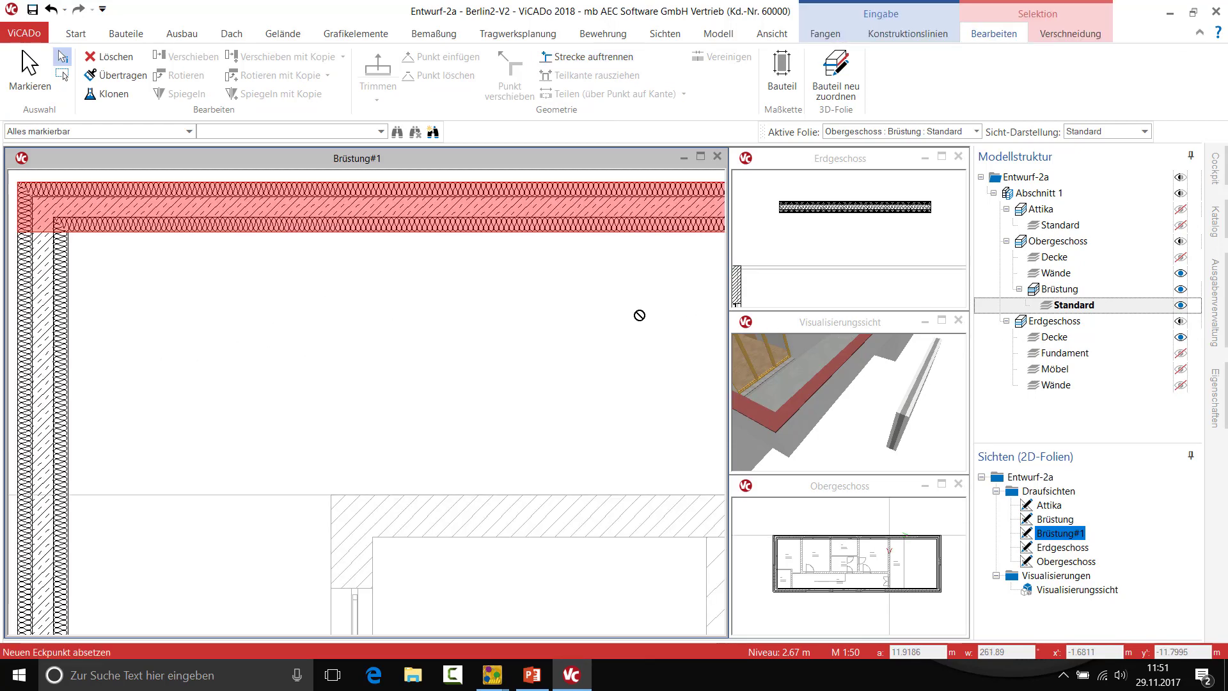
left_click(67, 236)
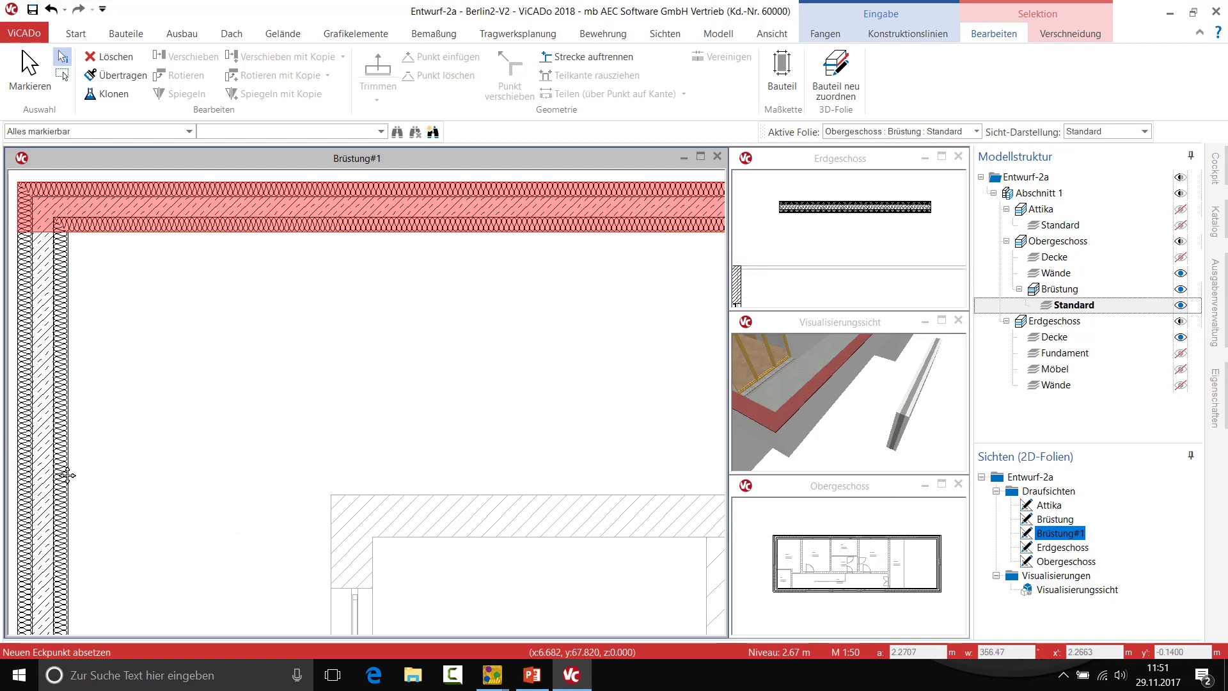
middle_click_drag(60, 471, 276, 121)
mouse_move(299, 456)
middle_mouse_down()
mouse_move(329, 282)
mouse_move(383, 269)
middle_mouse_up()
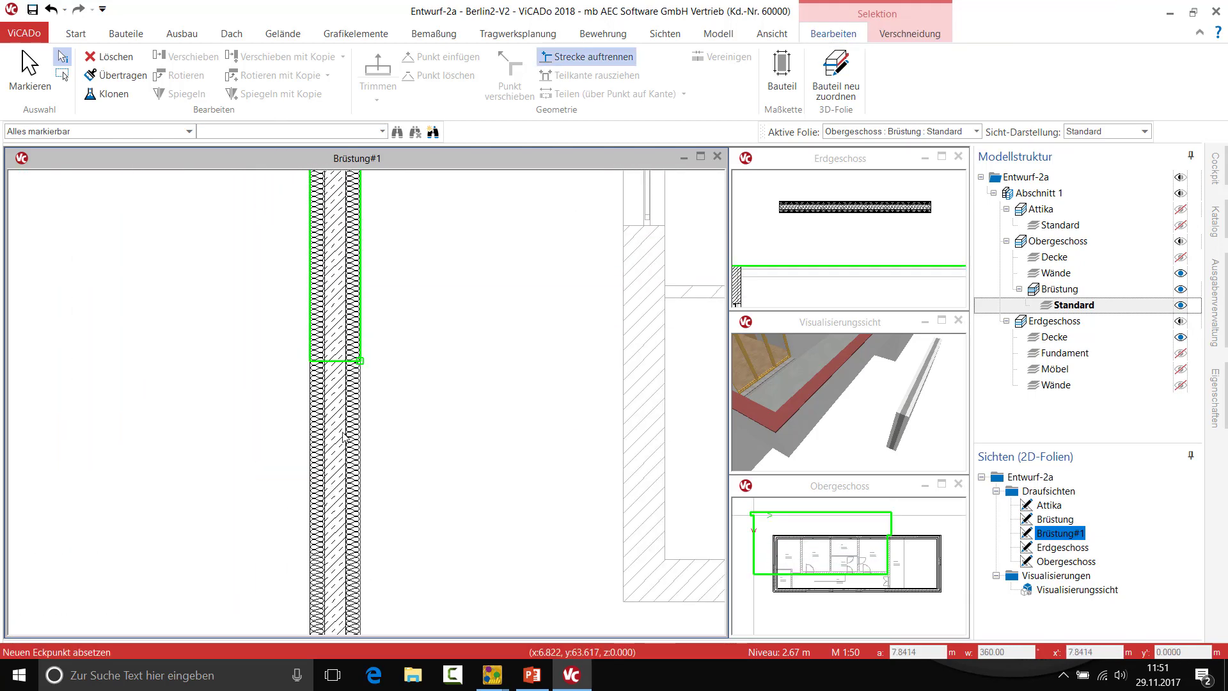
middle_click_drag(351, 488, 399, 334)
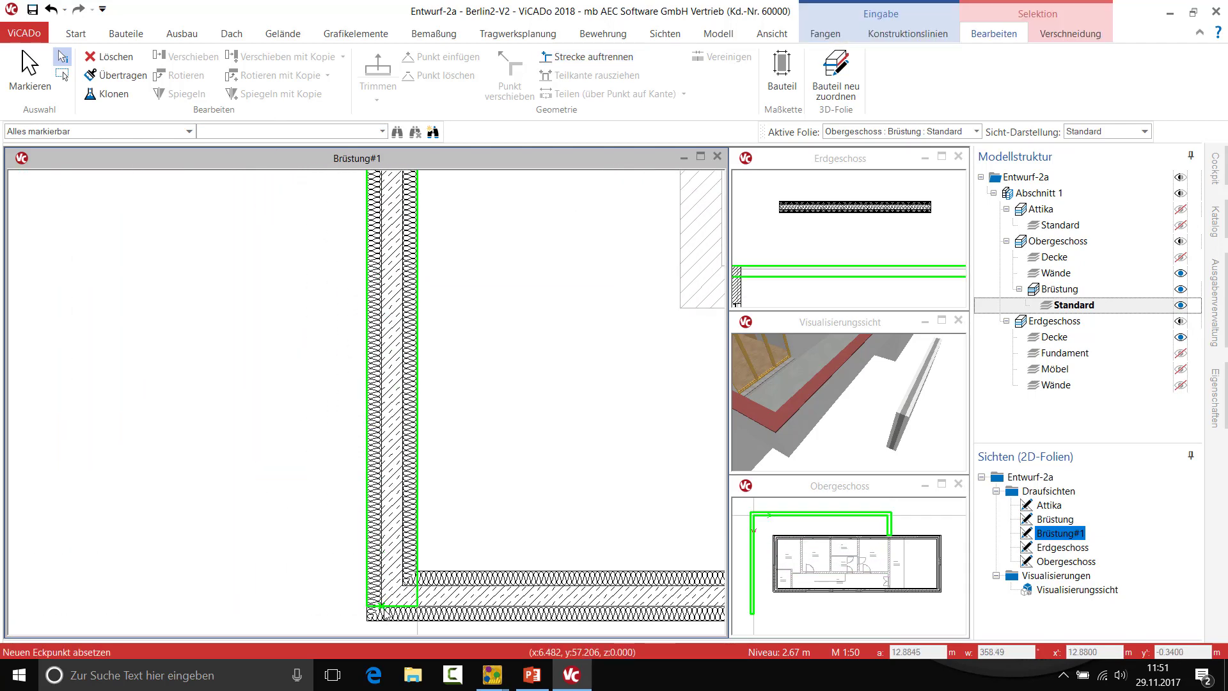
left_click(389, 618)
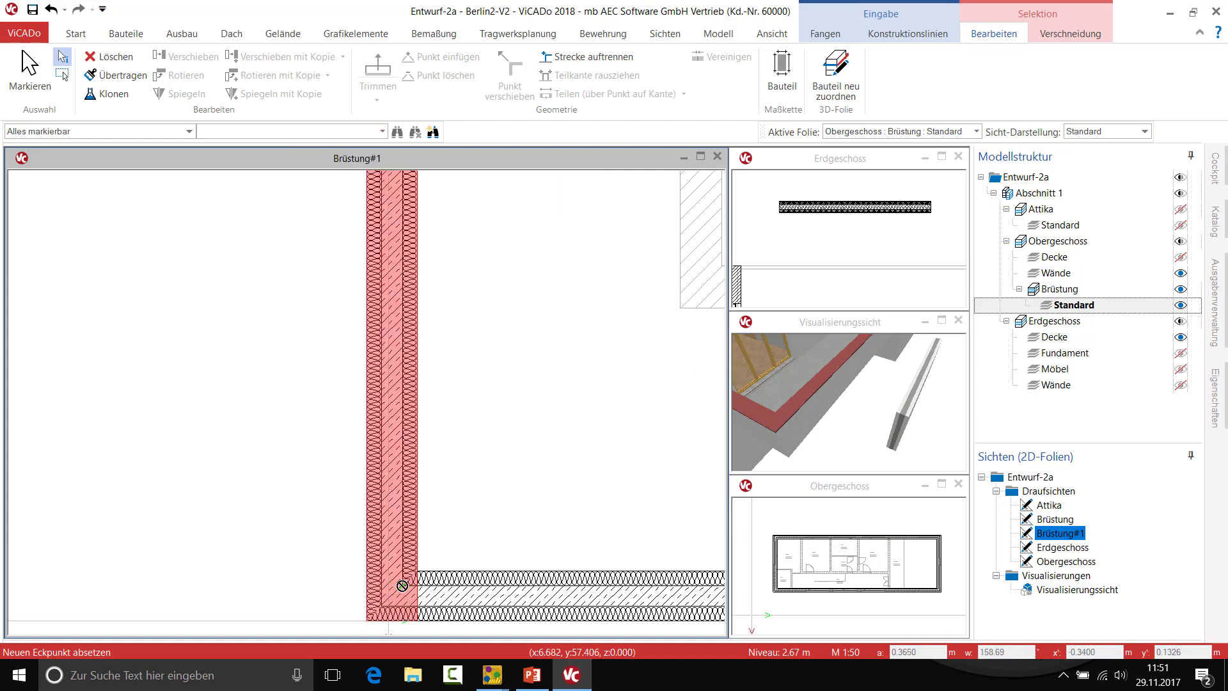
key("Escape")
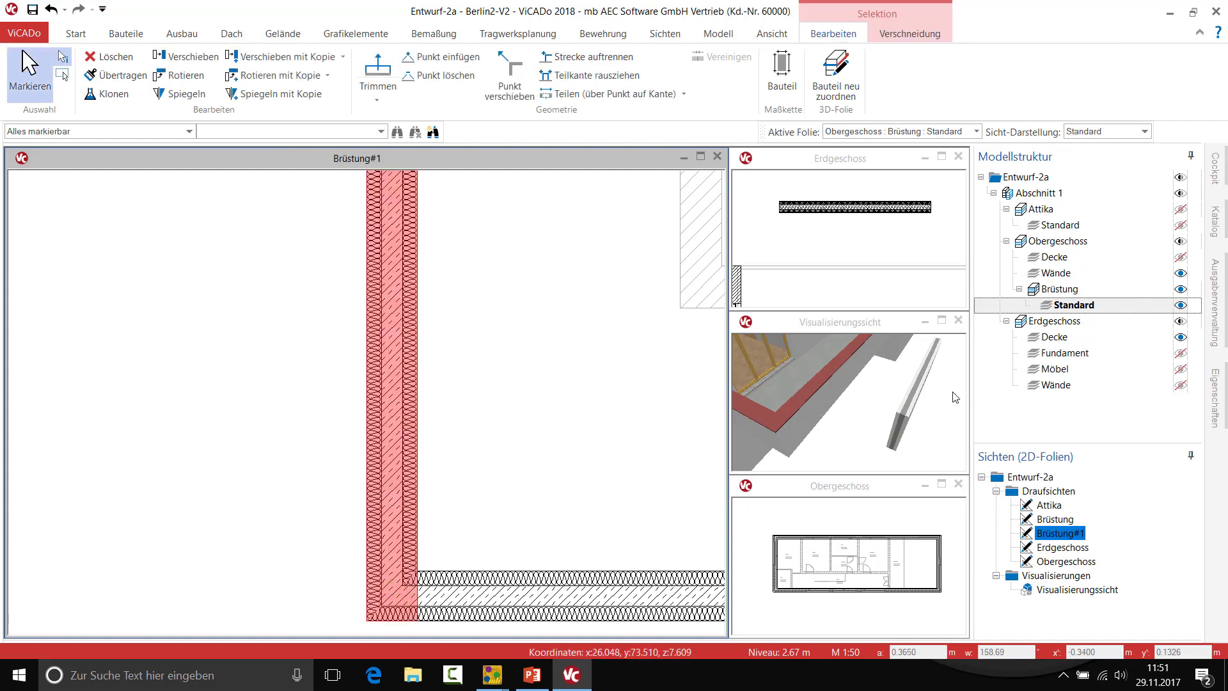
- In the 3D visualisation, delete the free-standing wall piece in front of the building
left_click(945, 324)
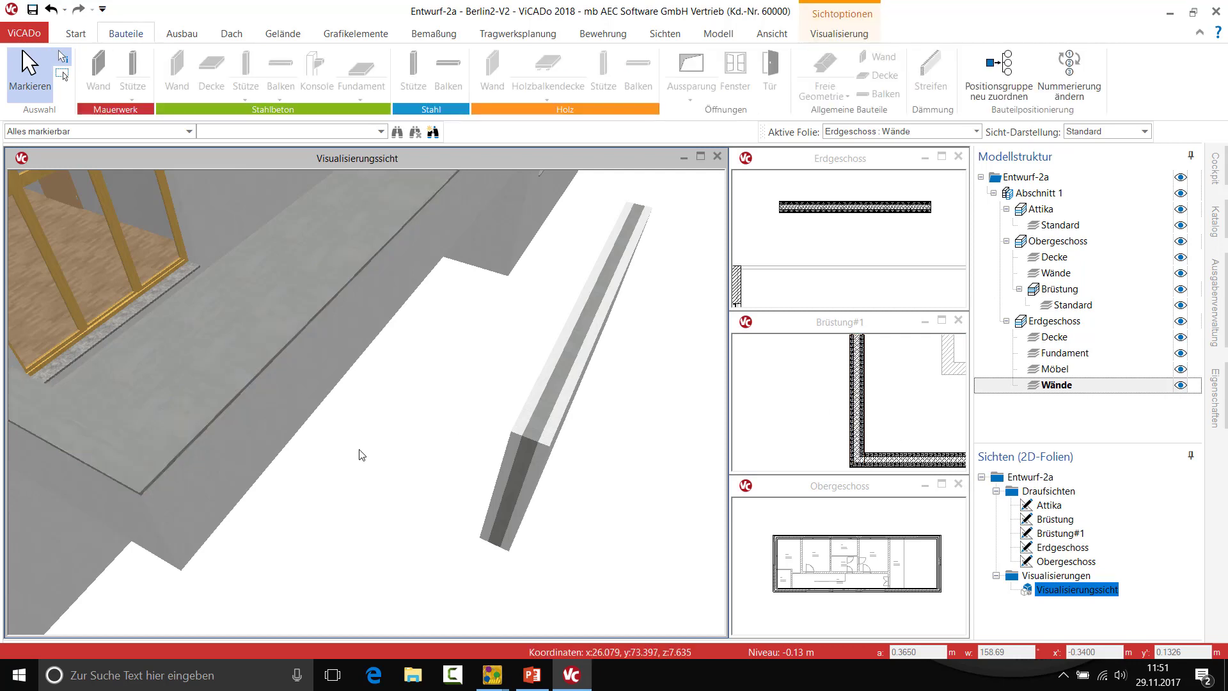
mouse_move(363, 471)
middle_mouse_down()
mouse_move(367, 444)
mouse_move(447, 435)
middle_mouse_up()
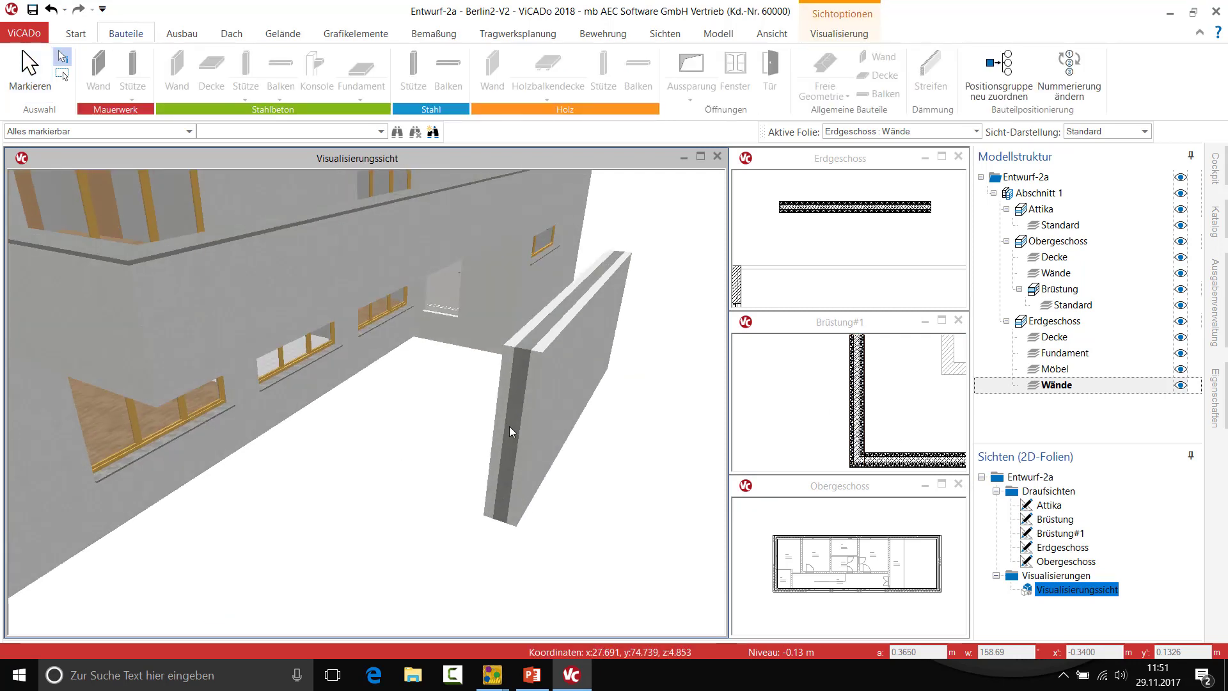
left_click(551, 421)
key("Delete")
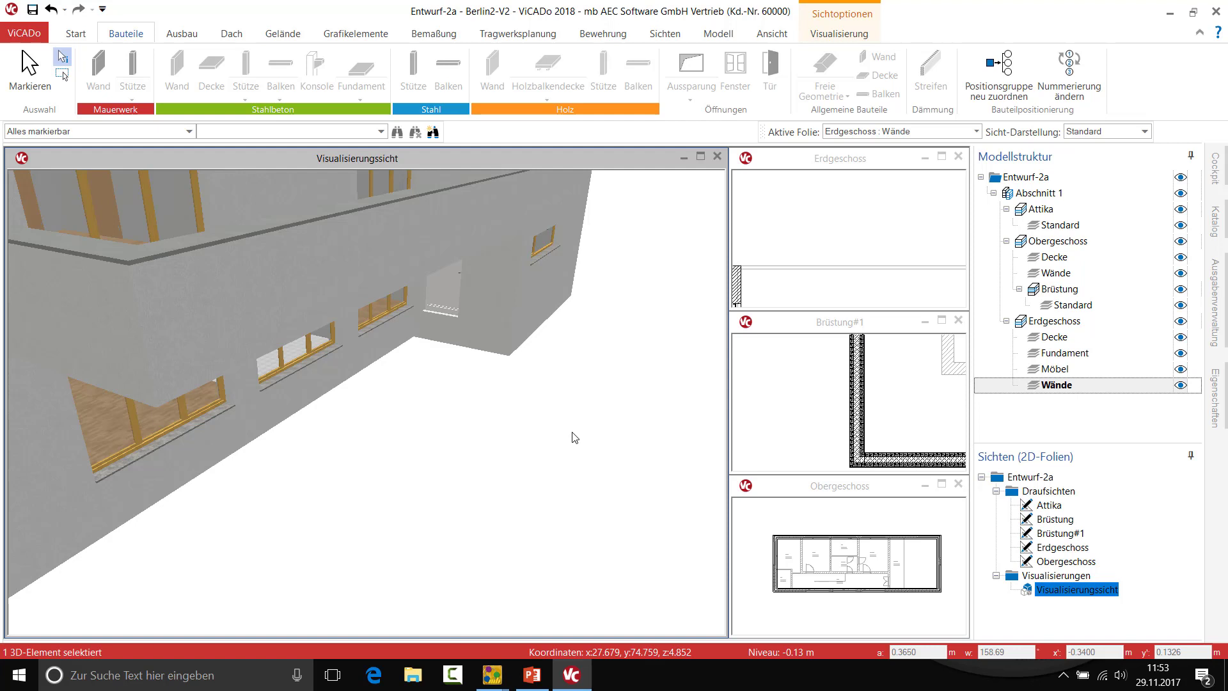
- On the Erdgeschoss plan, start a masonry wall of type Zweischaliges Mauerwerk mit Luftschicht
left_click(899, 212)
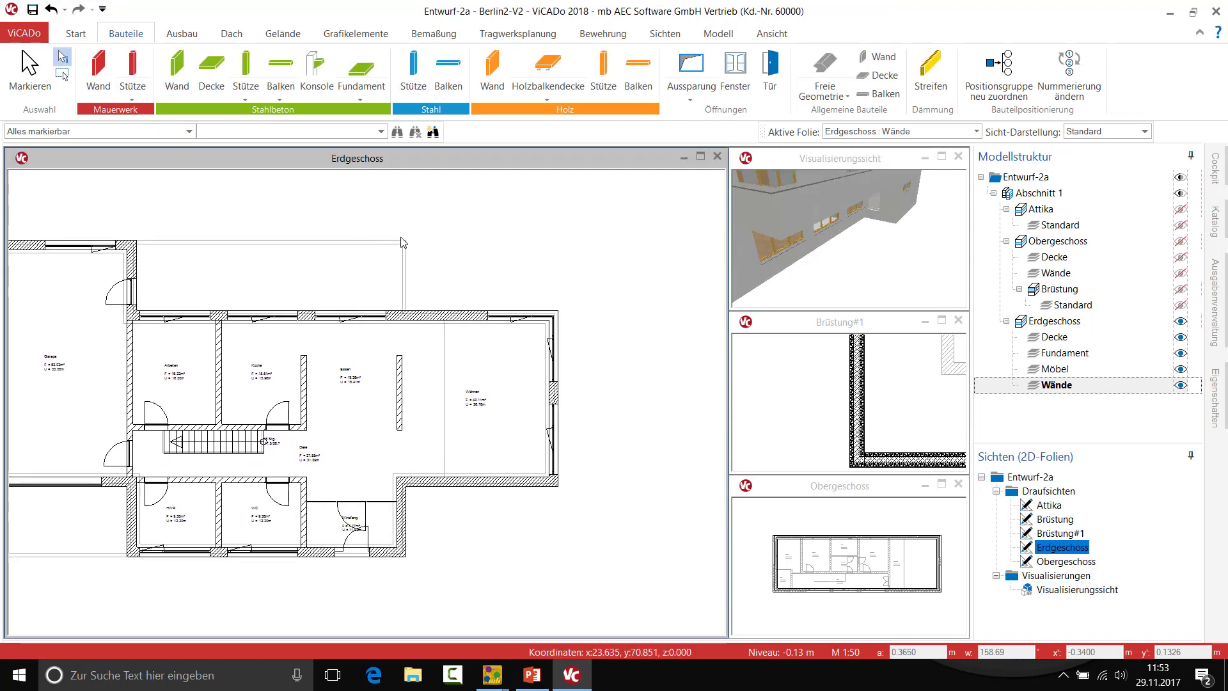
left_click(99, 70)
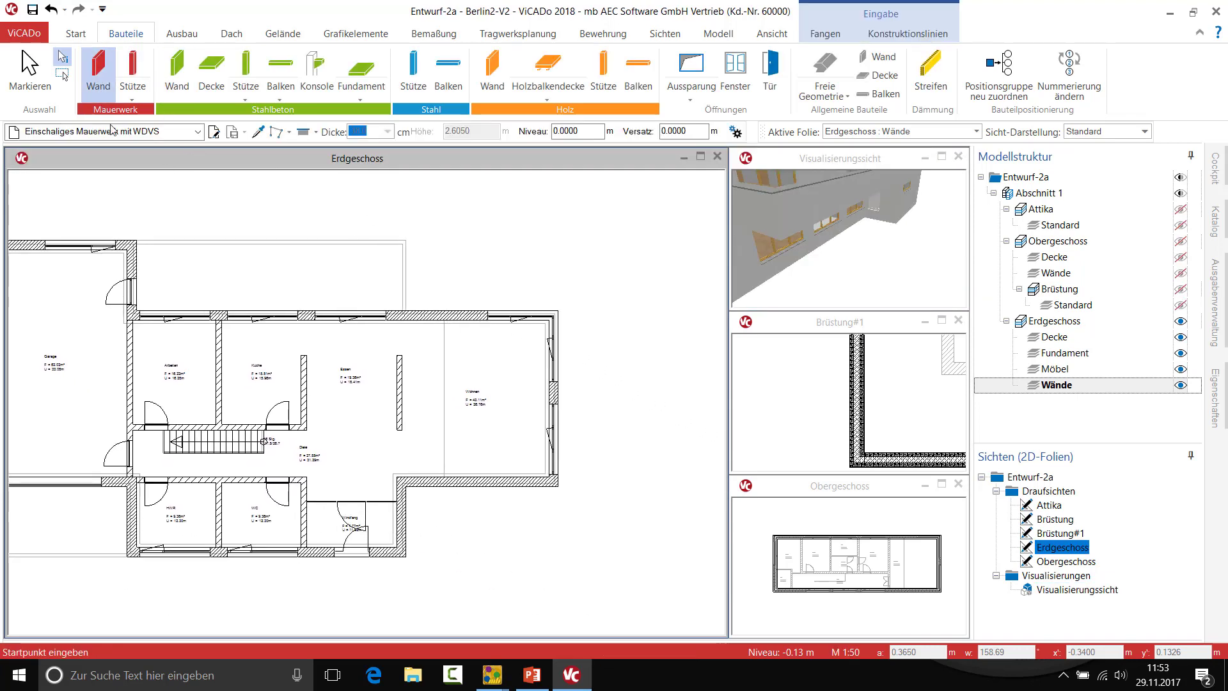
left_click(198, 131)
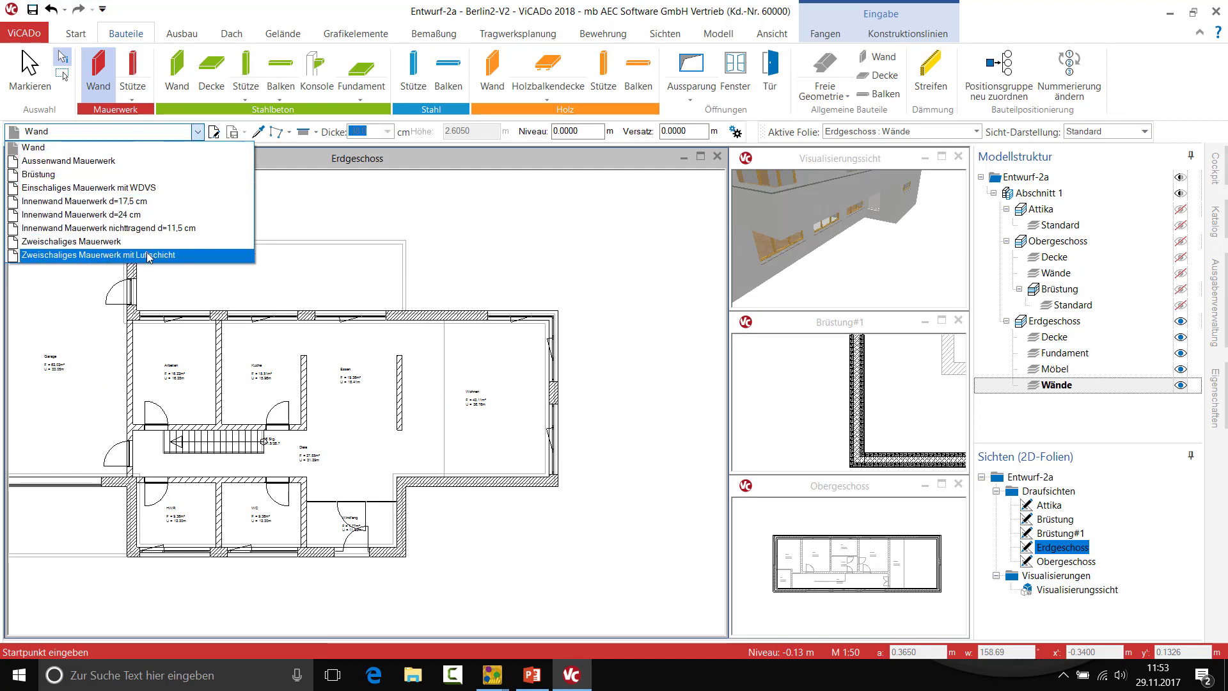
left_click(148, 255)
- Draw the cavity wall above the building with two points, then return to selection
left_click(291, 200)
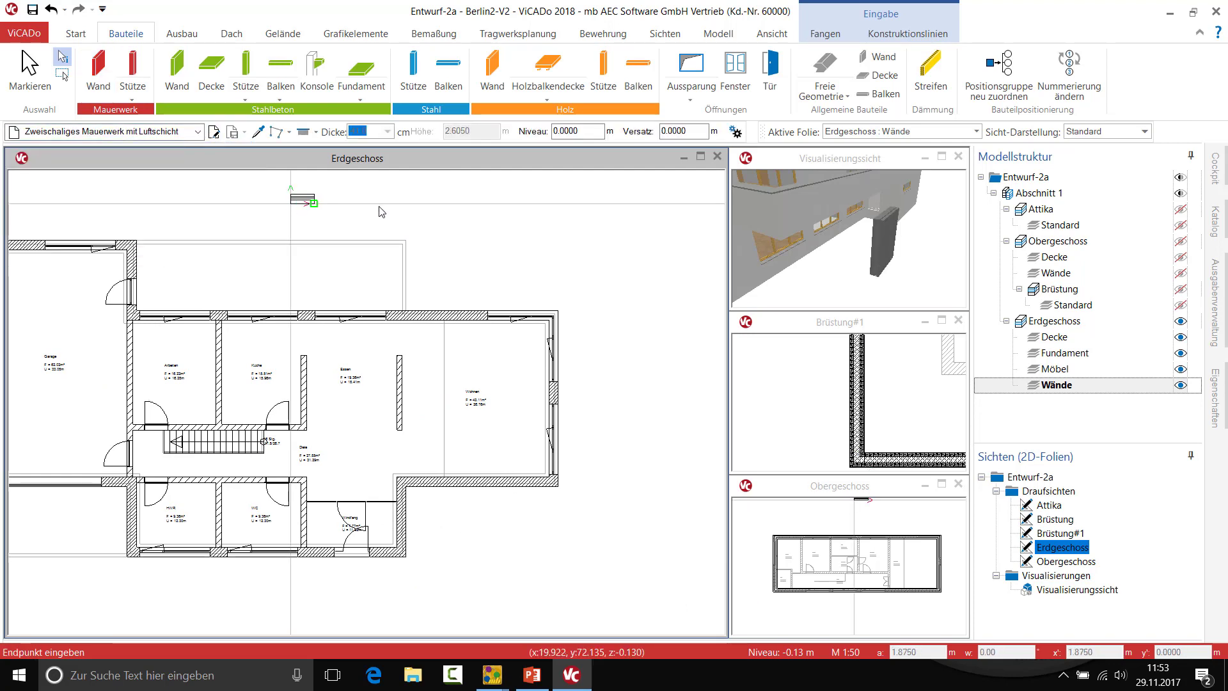
left_click(469, 204)
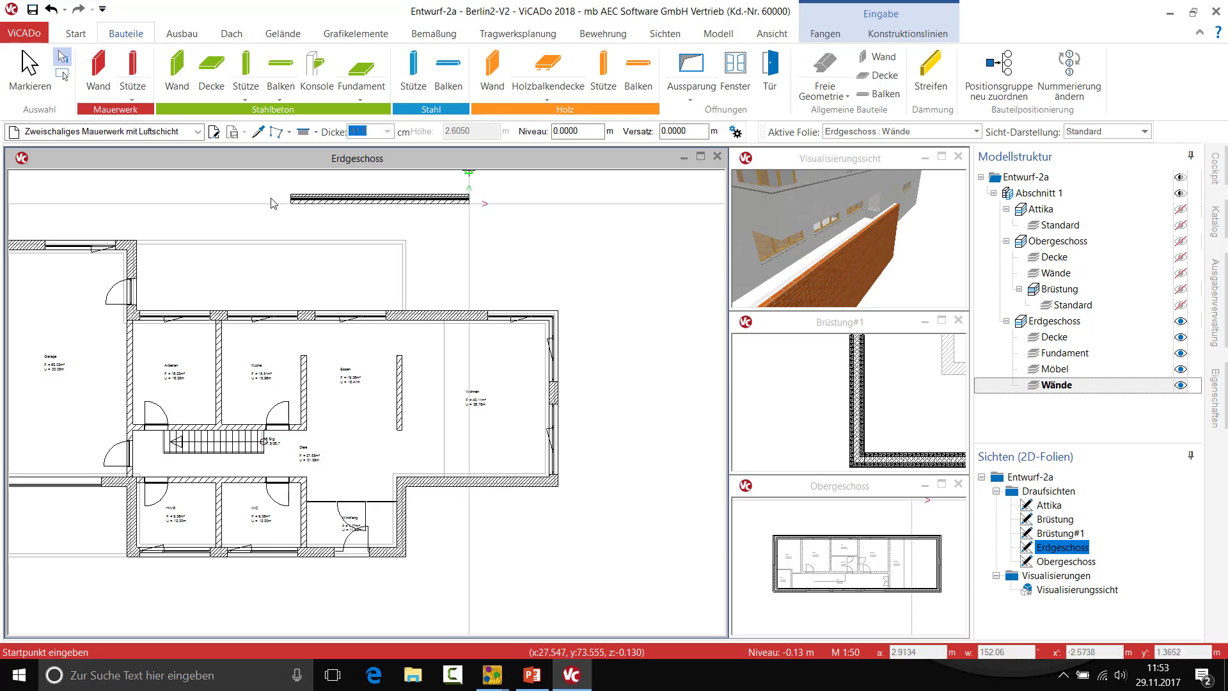
left_click(30, 70)
scroll(414, 191, "up", 3)
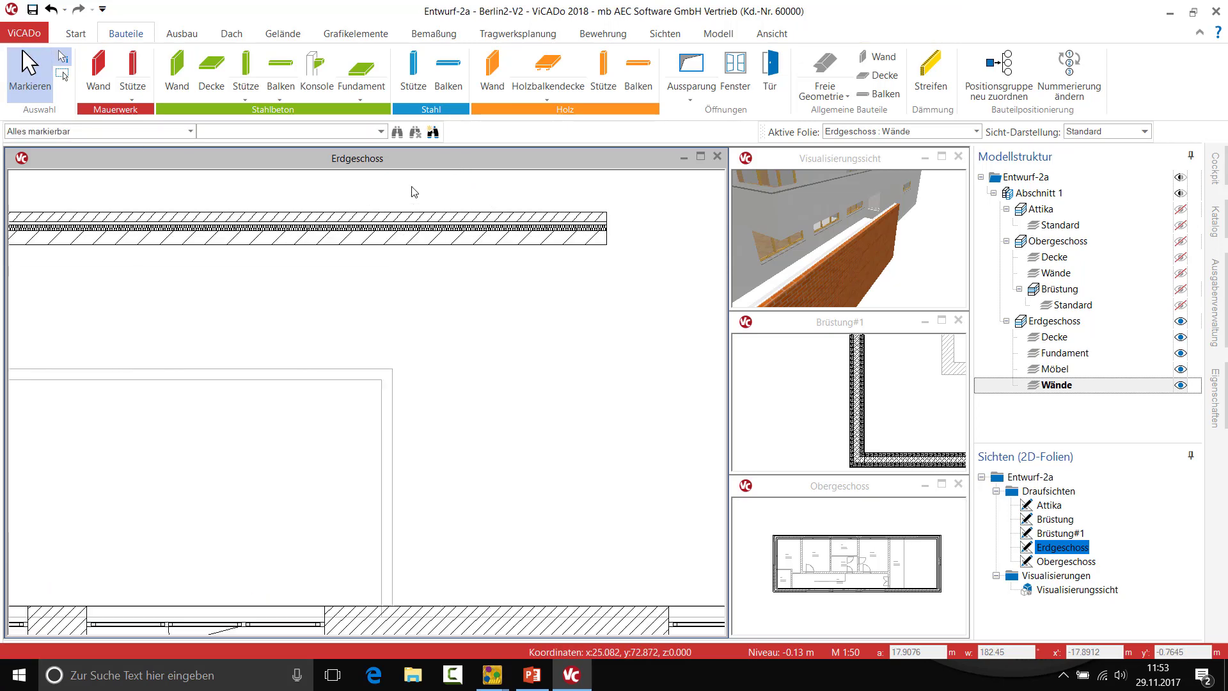
scroll(414, 192, "up", 1)
scroll(447, 256, "down", 2)
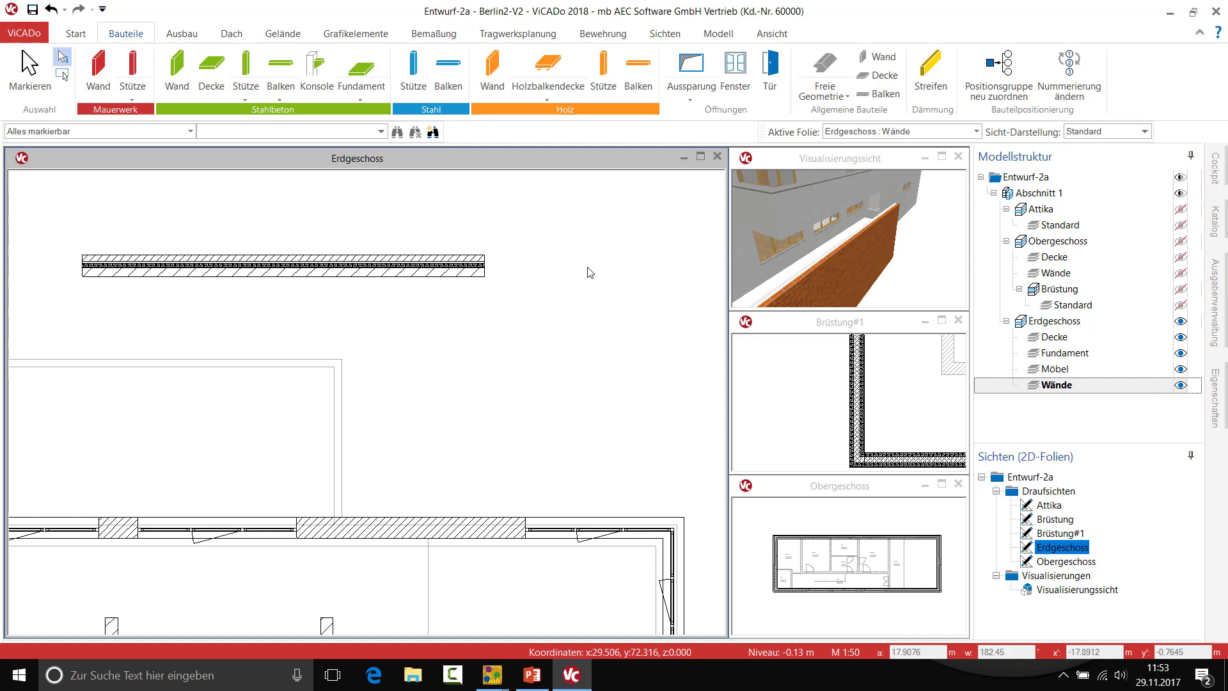
- Try extending the cavity wall's lower leaf rightwards, undo it, and show the Start tools
left_click(430, 275)
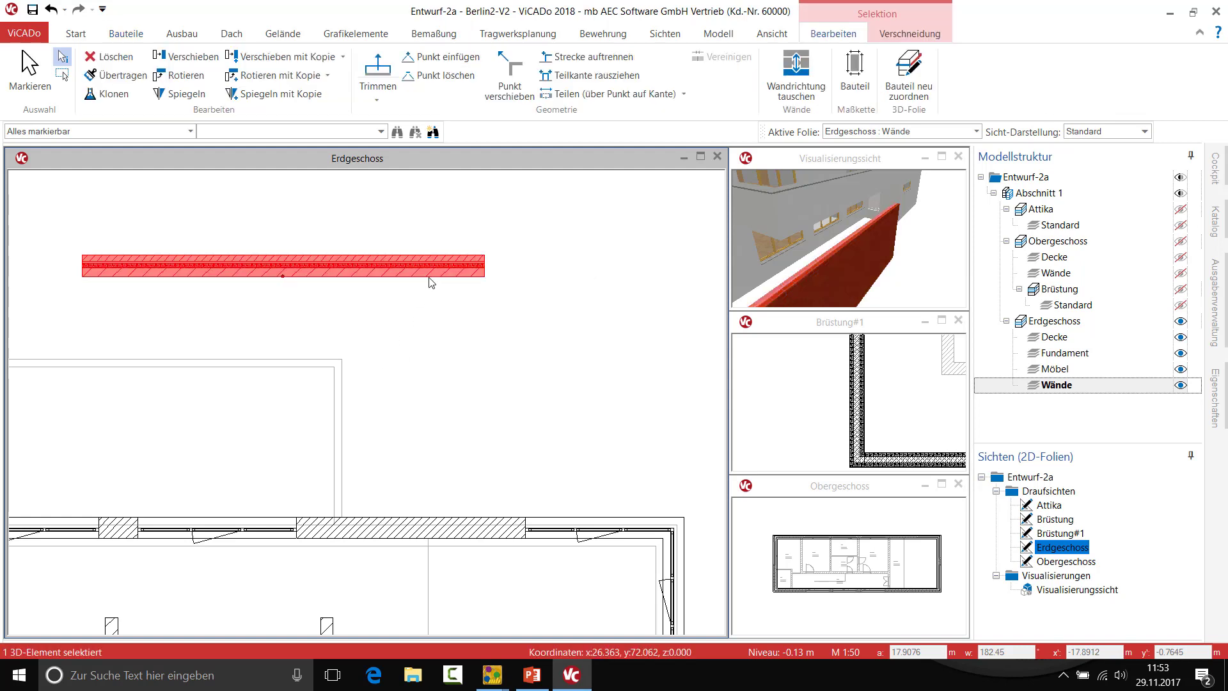
left_click(385, 68)
scroll(484, 275, "up", 1)
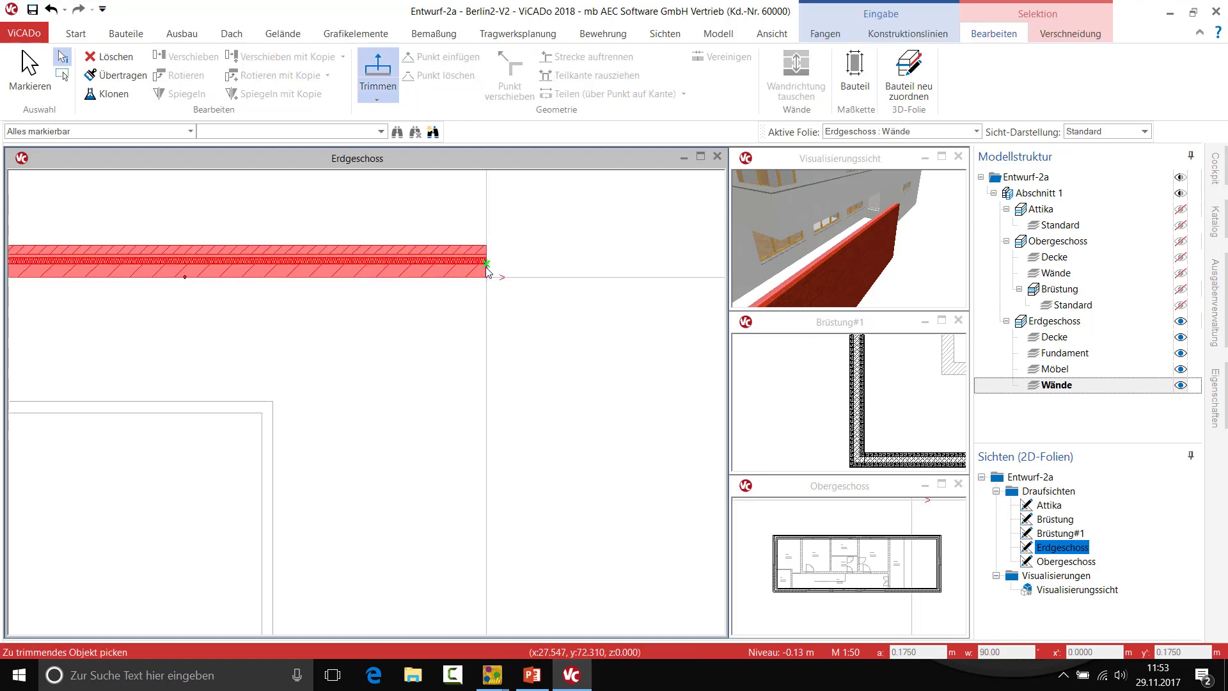
left_click(486, 275)
left_click(601, 264)
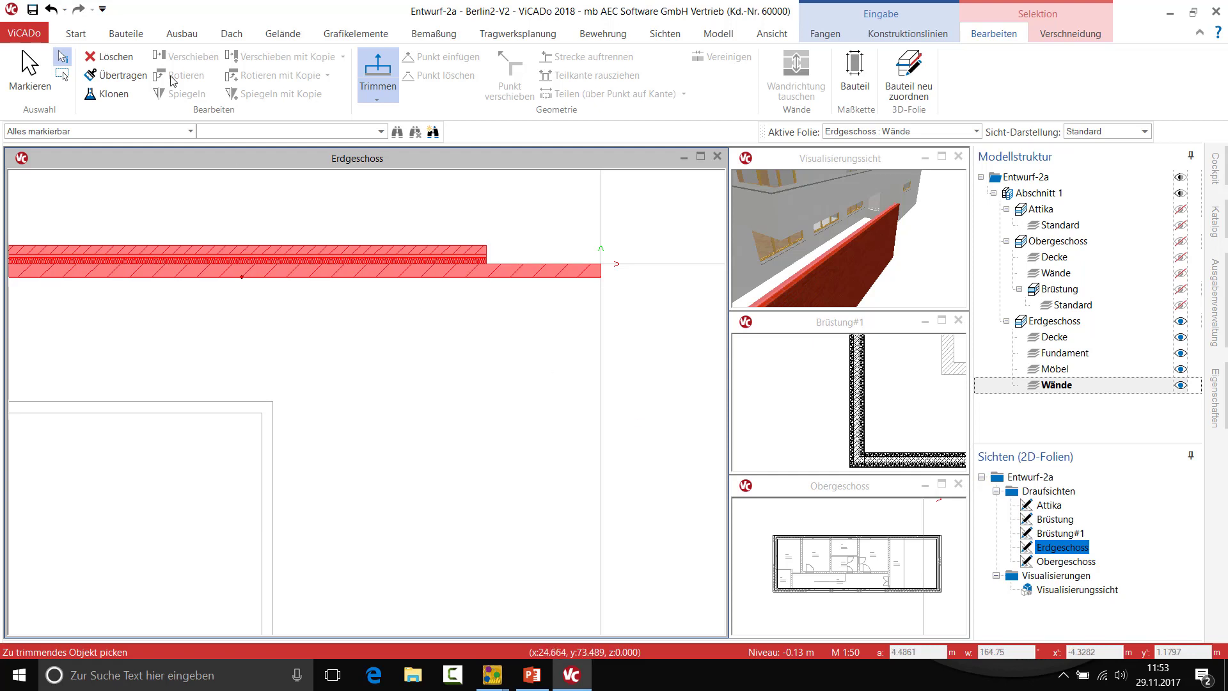
left_click(51, 9)
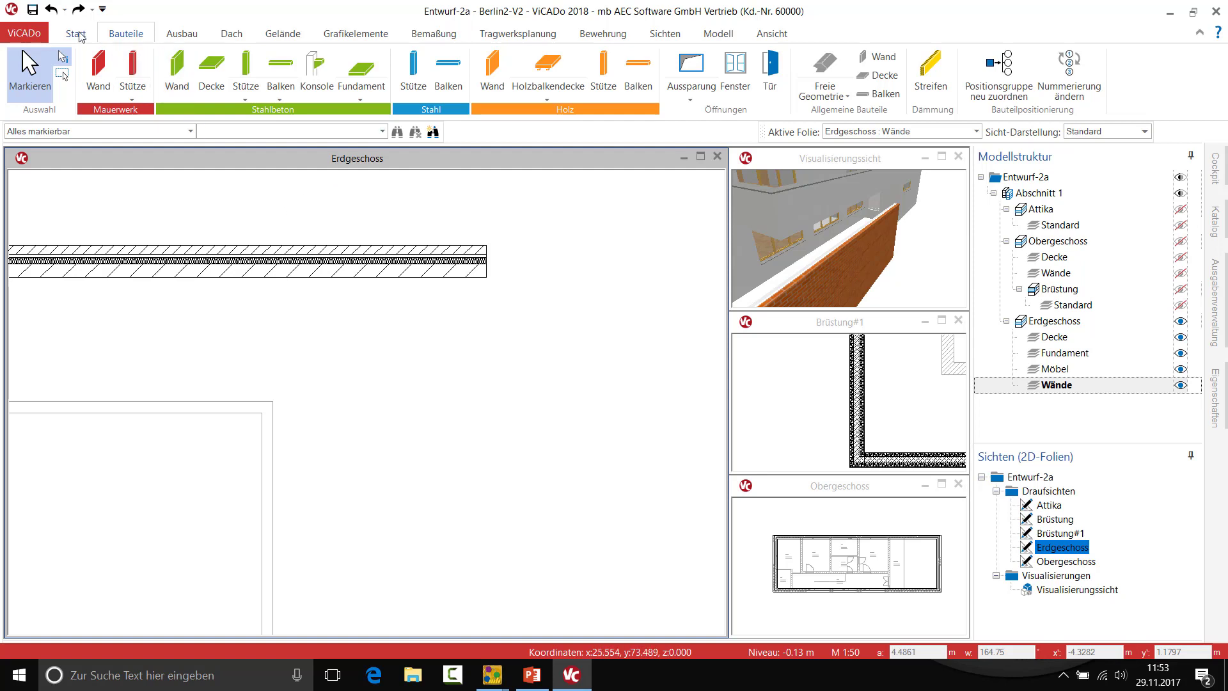
left_click(83, 32)
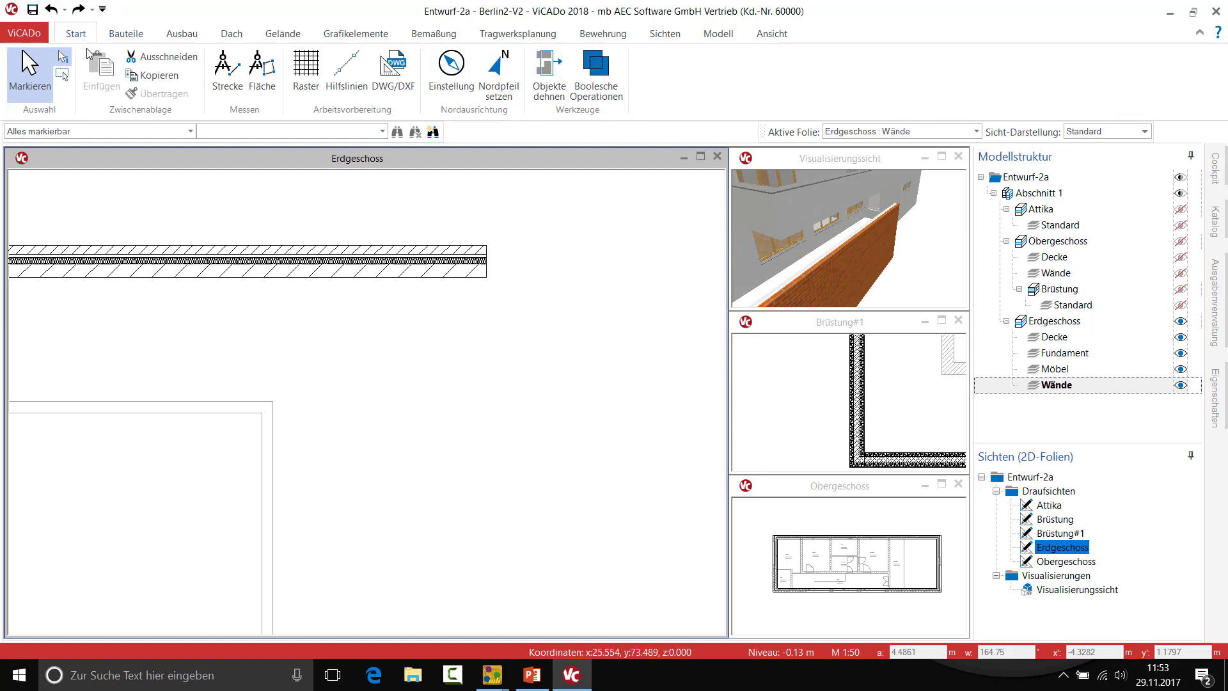
- Stretch the ground-floor wall end 1.5 m to the right using Objekte dehnen
left_click(554, 72)
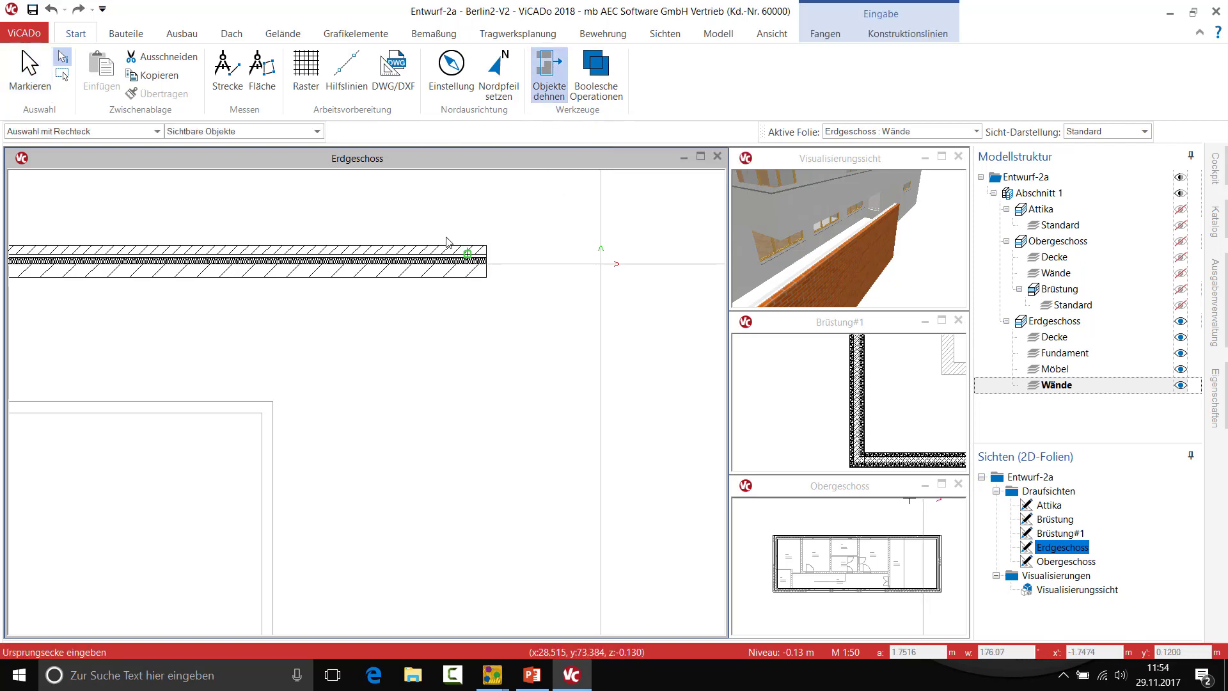
left_click(445, 215)
left_click(444, 303)
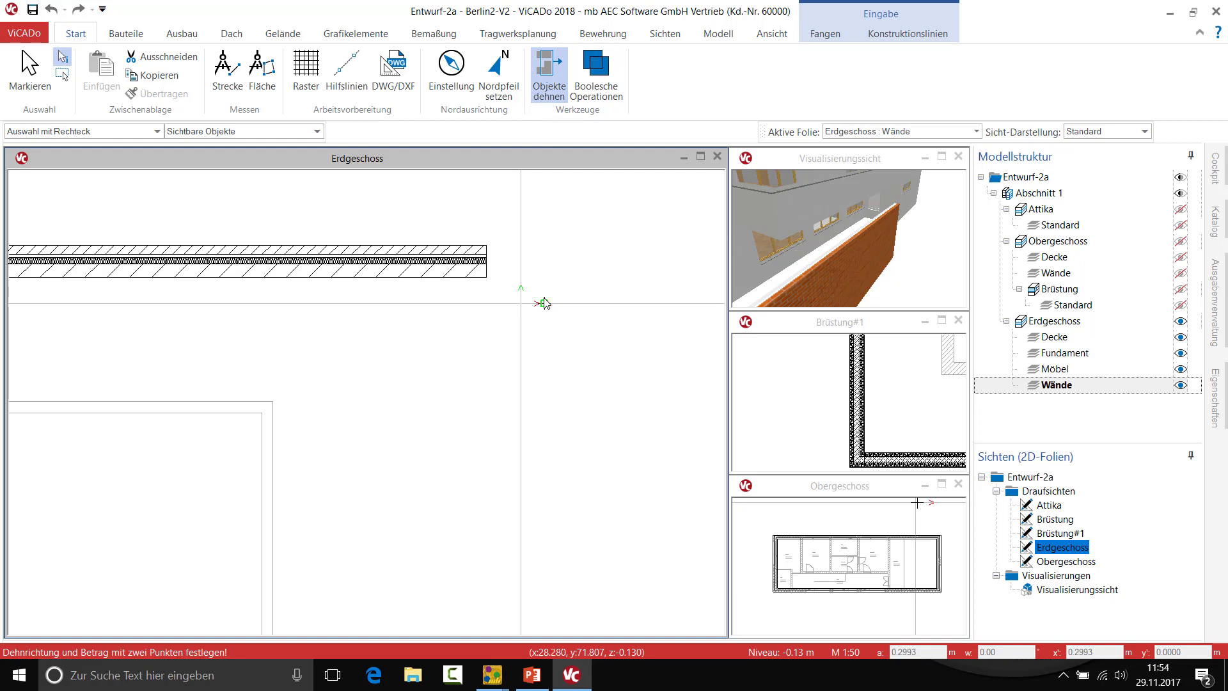
left_click(487, 278)
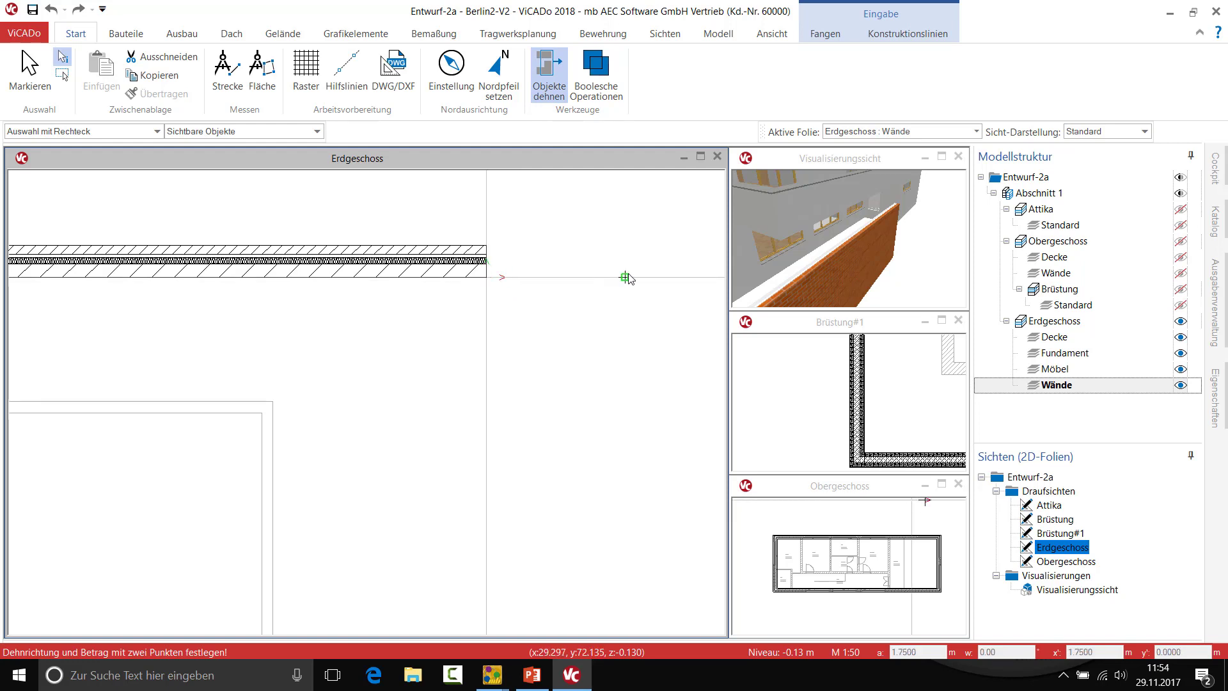
key("Escape")
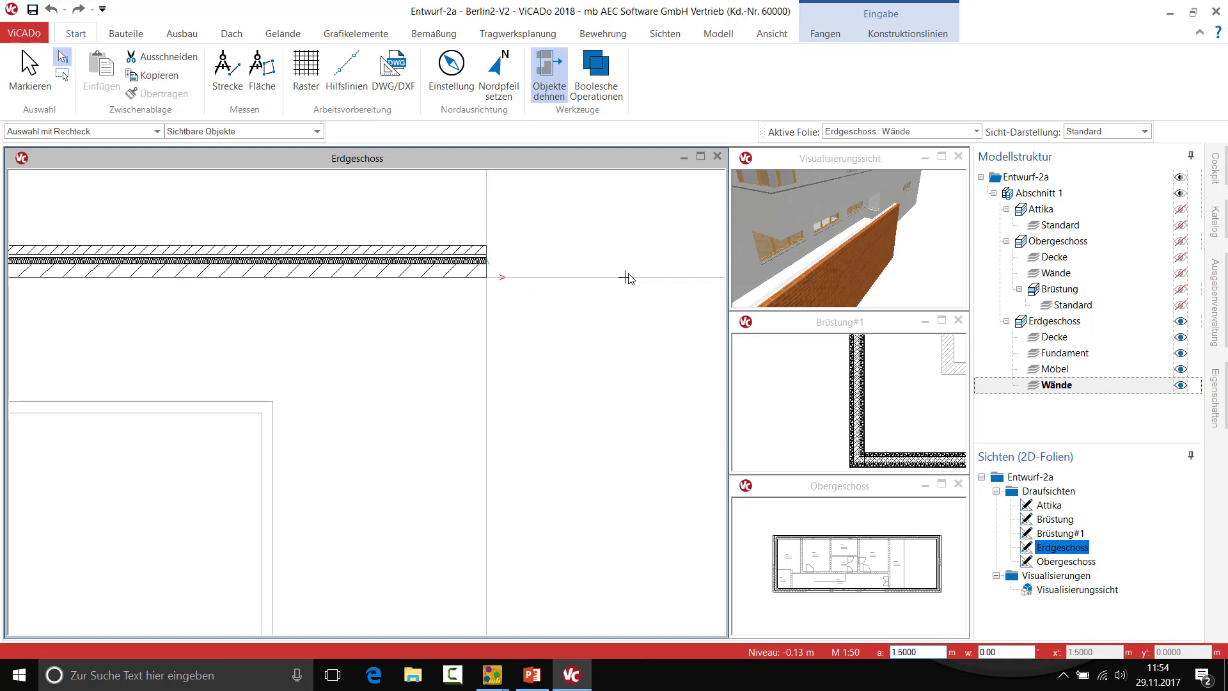
key("Return")
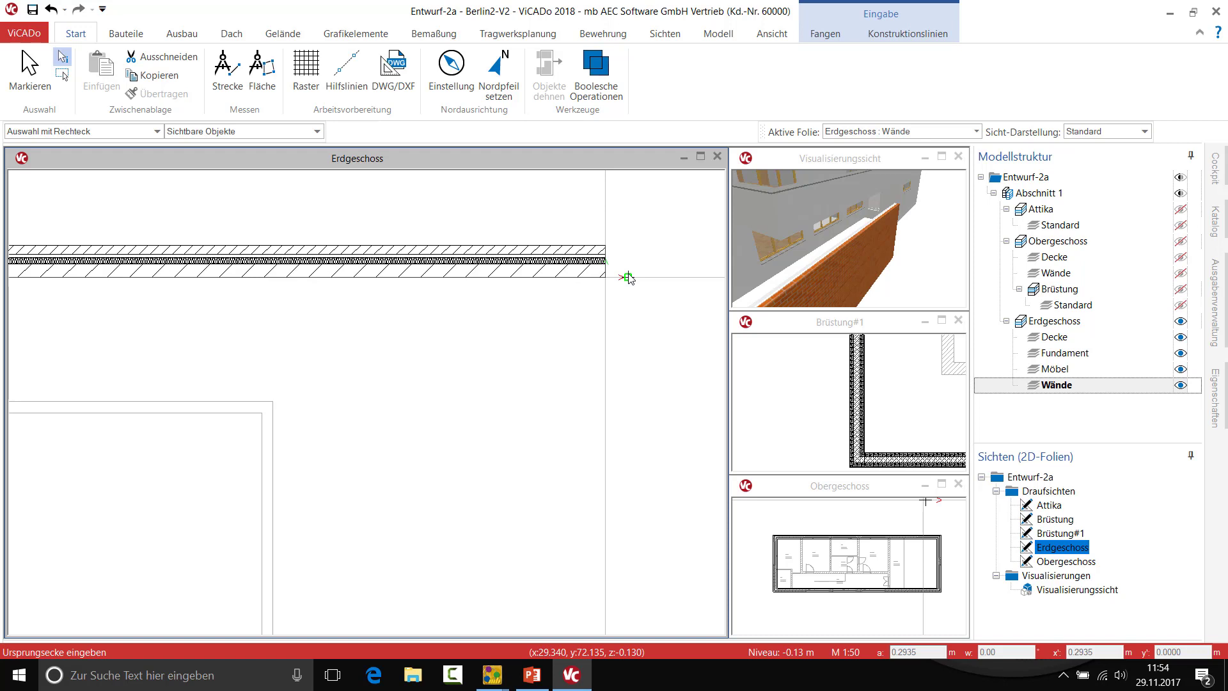
key("Escape")
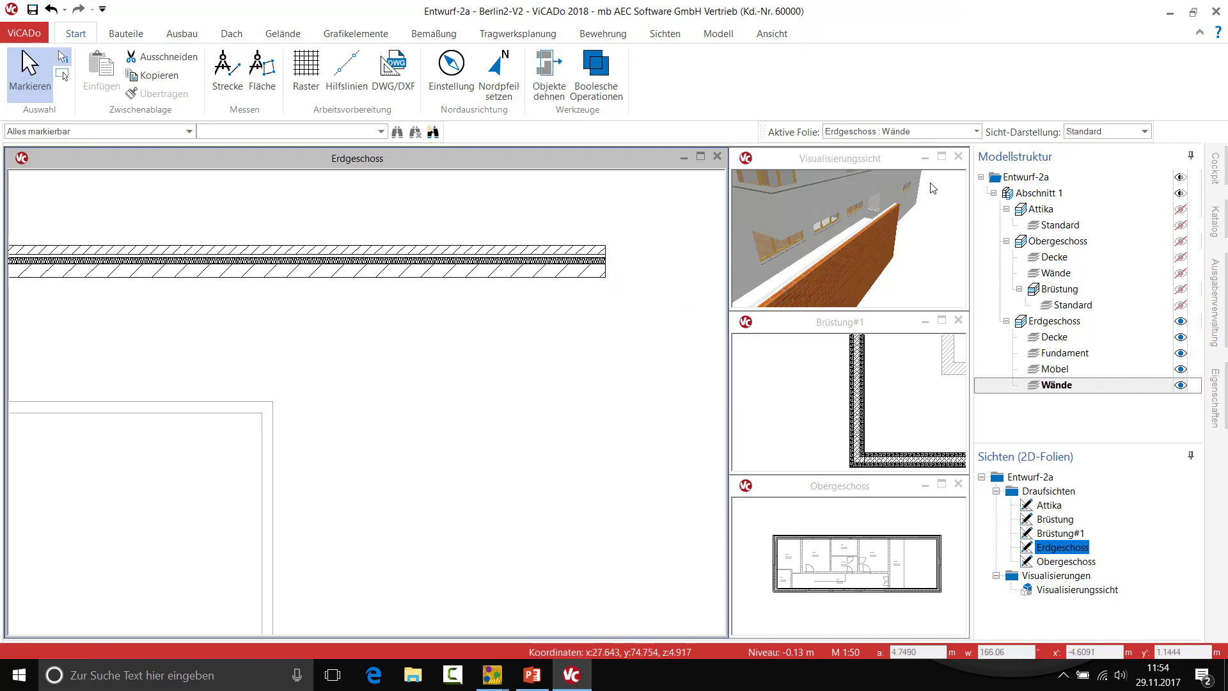
- Delete the brick wall in the 3D view and check the building in the enlarged visualisation
left_click(885, 271)
key("Delete")
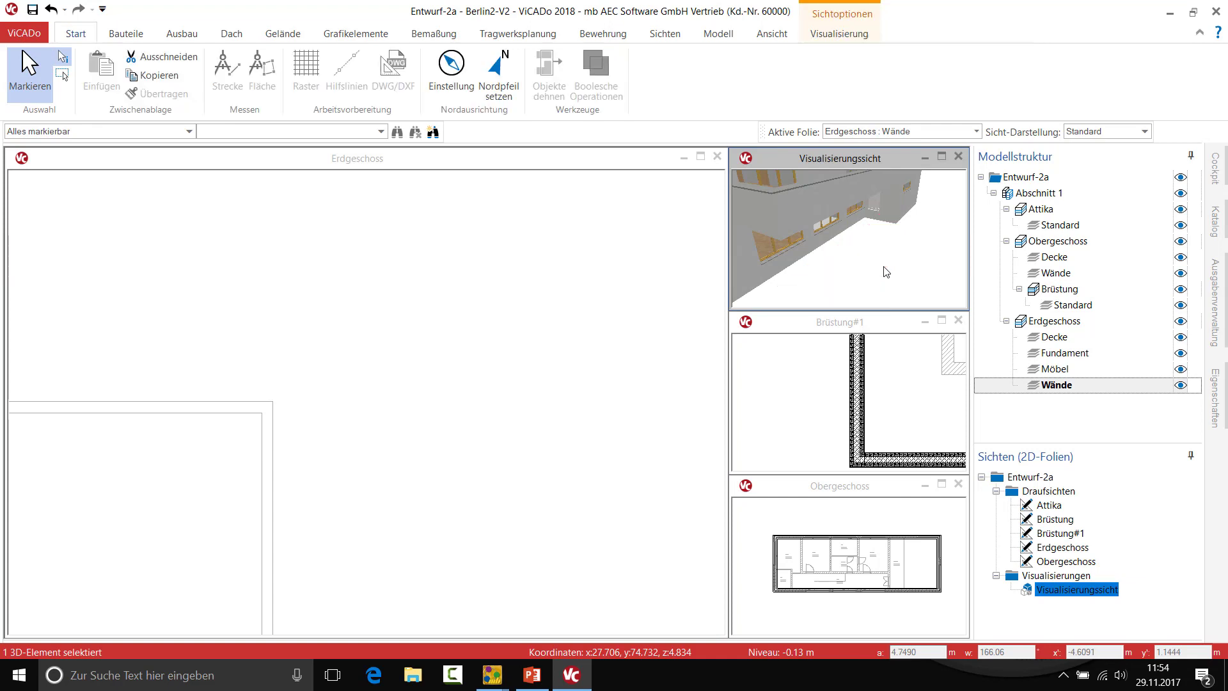
left_click(942, 157)
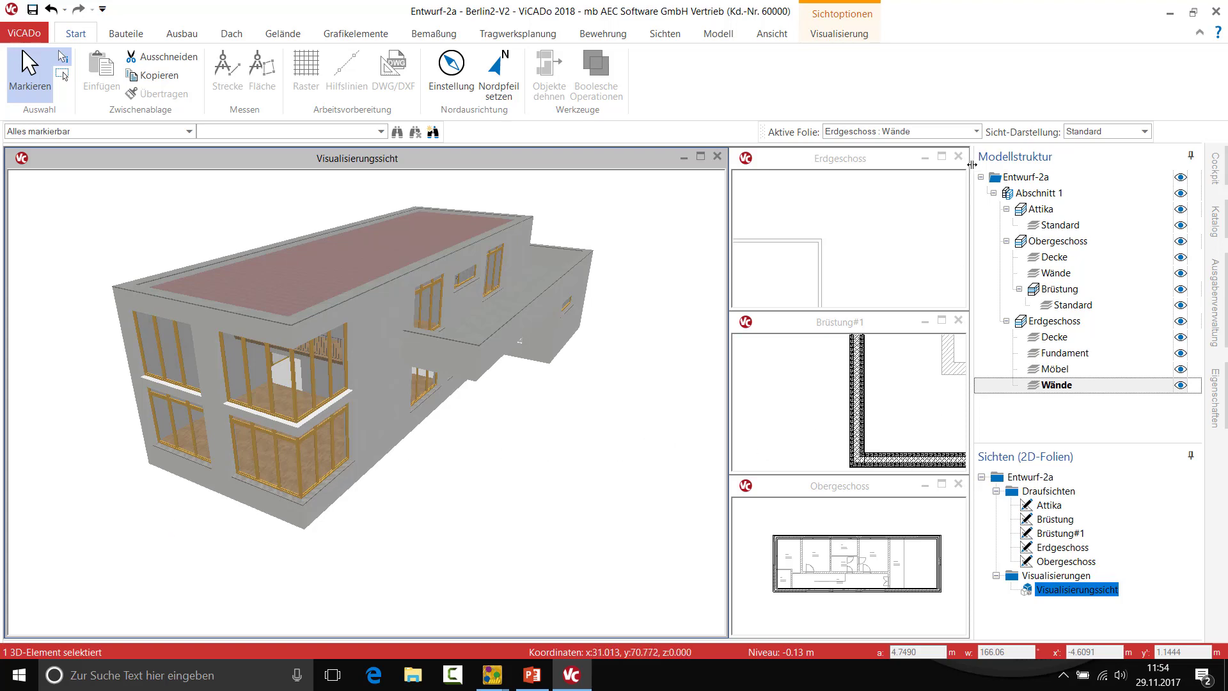
left_click(941, 157)
scroll(464, 383, "down", 5)
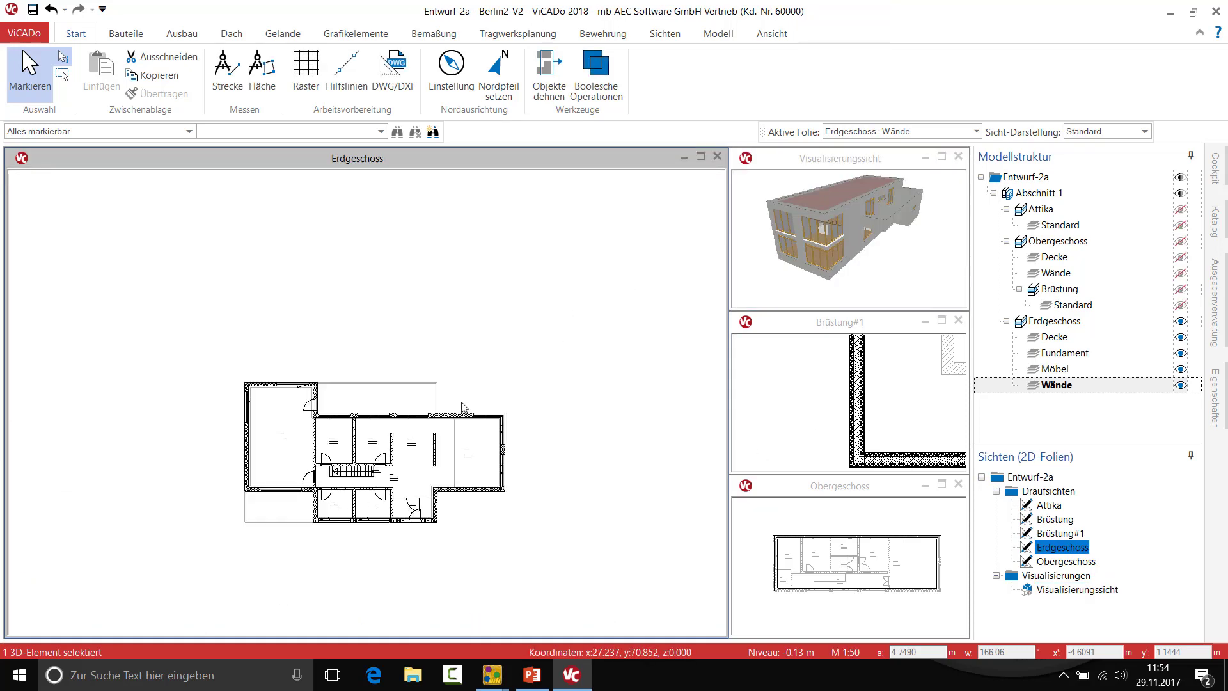
scroll(454, 311, "up", 2)
scroll(454, 311, "up", 2)
middle_click_drag(454, 311, 485, 309)
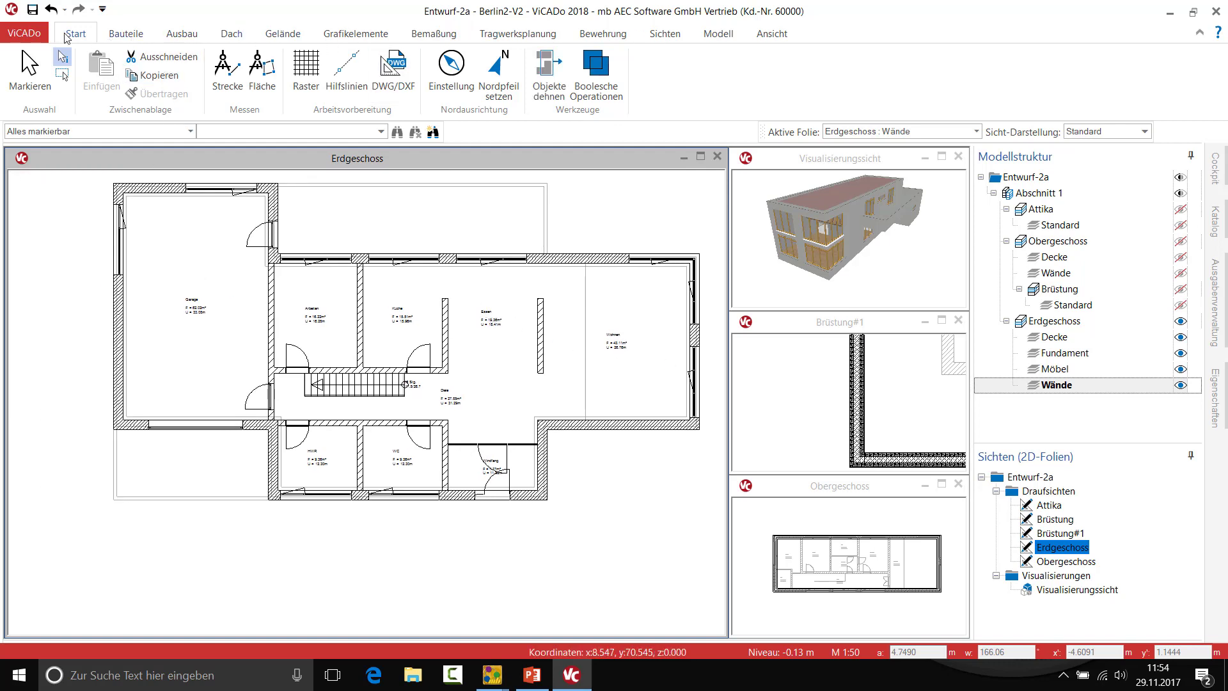
left_click(549, 67)
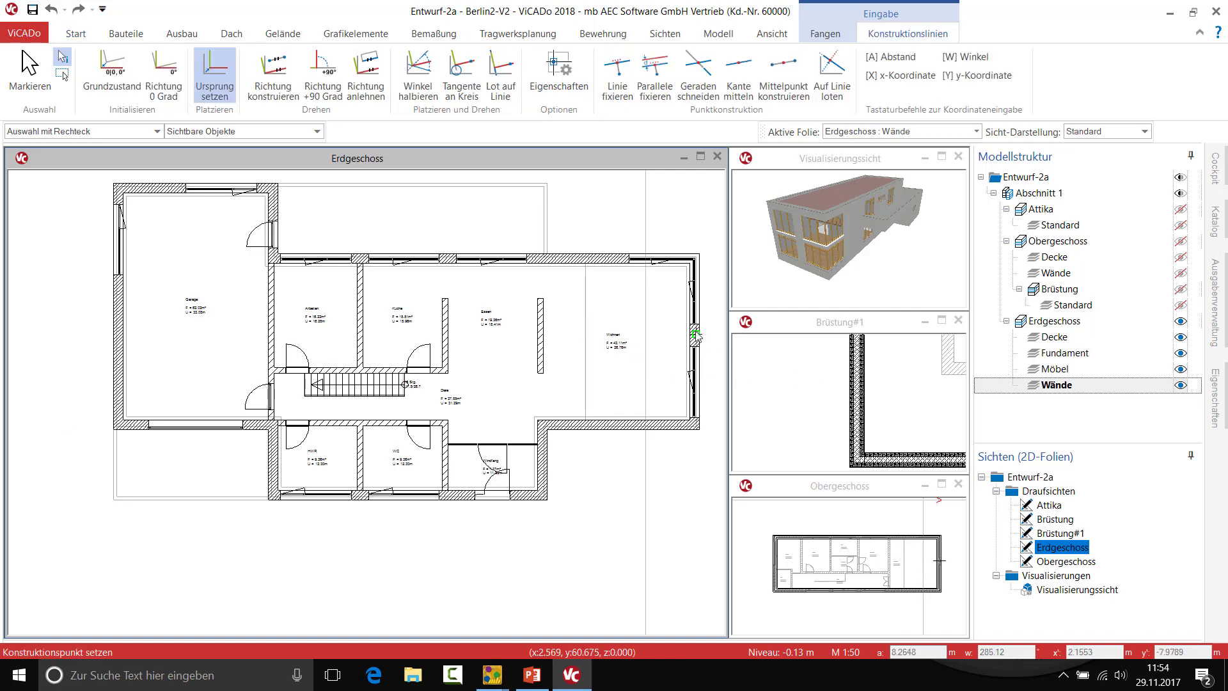
left_click(80, 336)
left_click(717, 336)
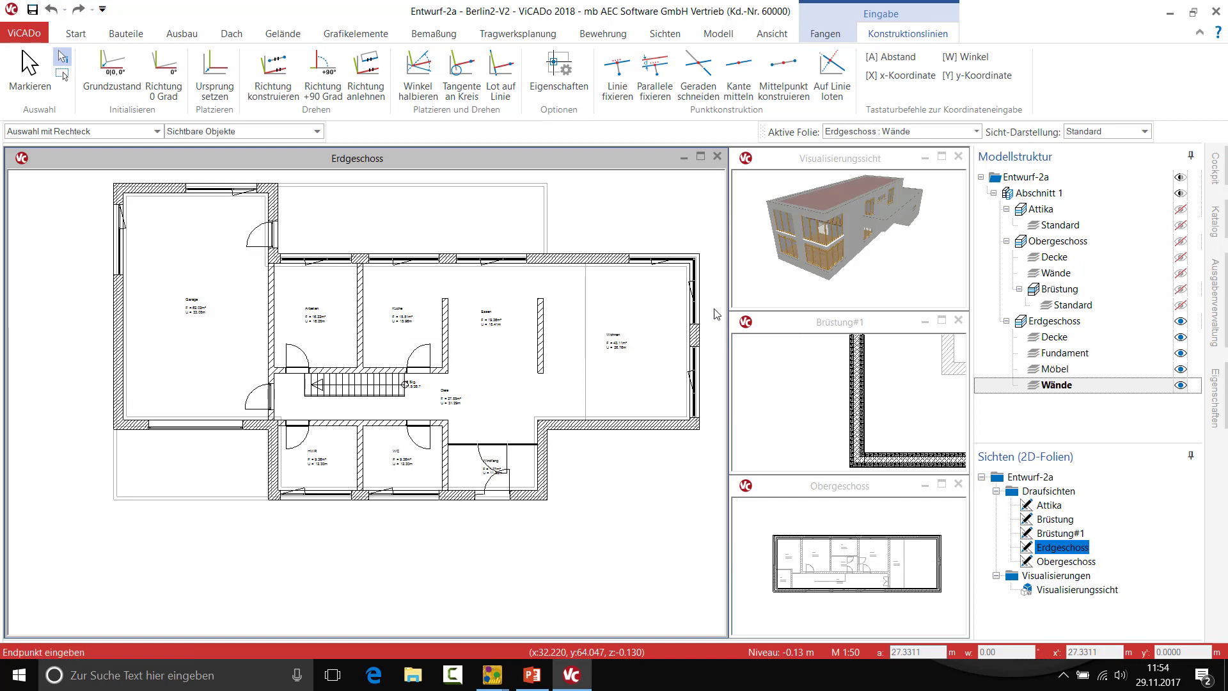
left_click(693, 176)
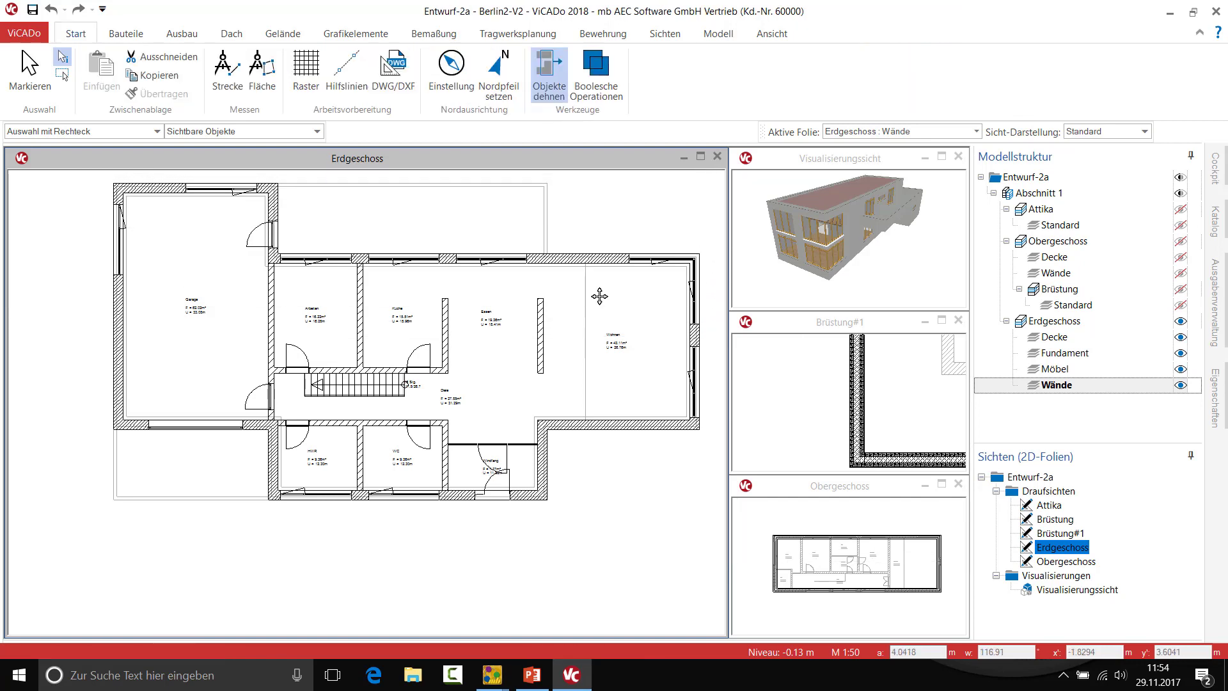
middle_click_drag(598, 296, 494, 441)
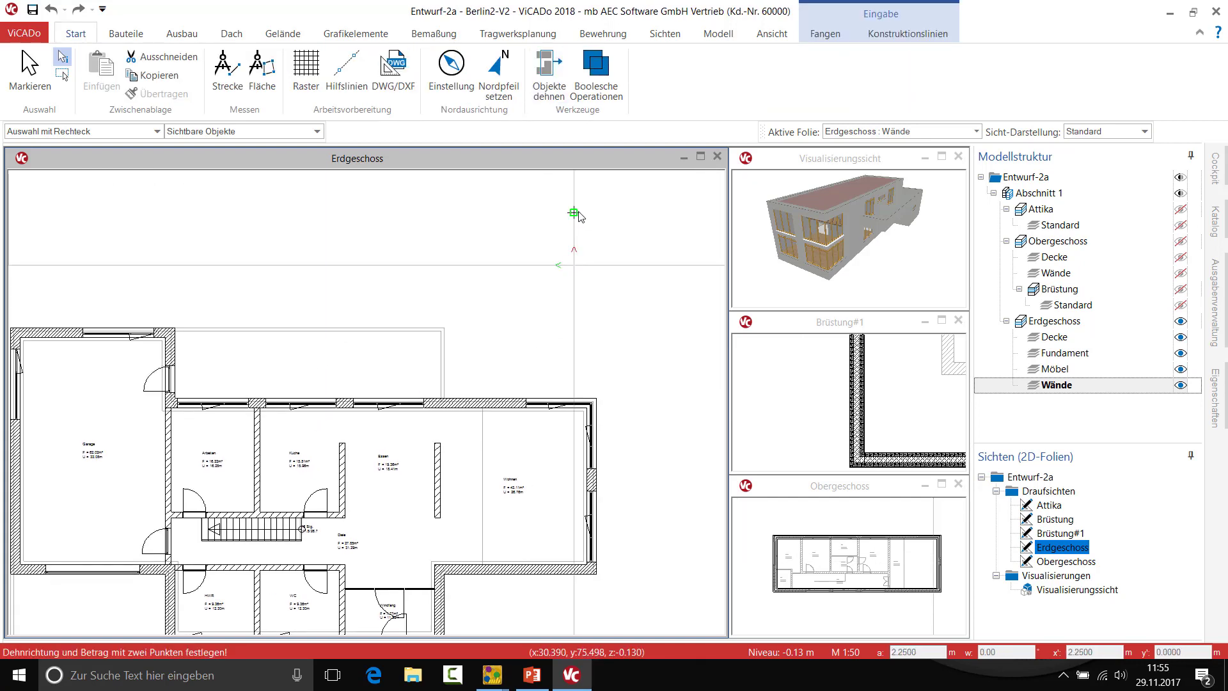
type("1.5")
key("Return")
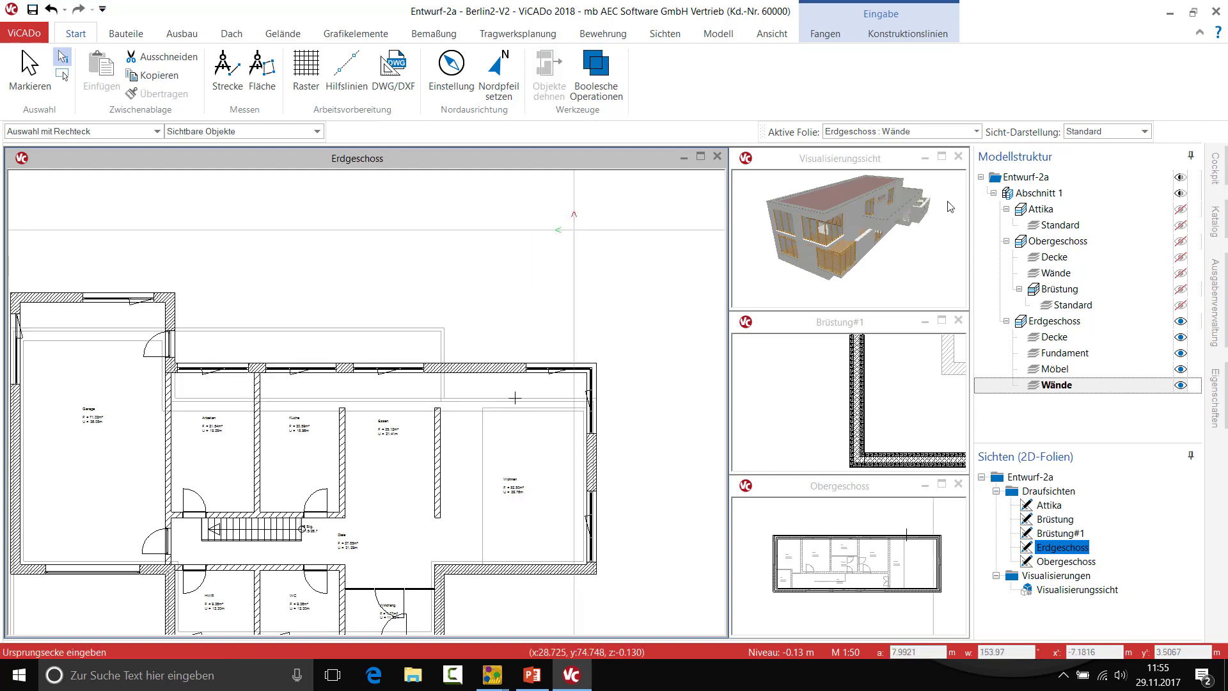
left_click(959, 156)
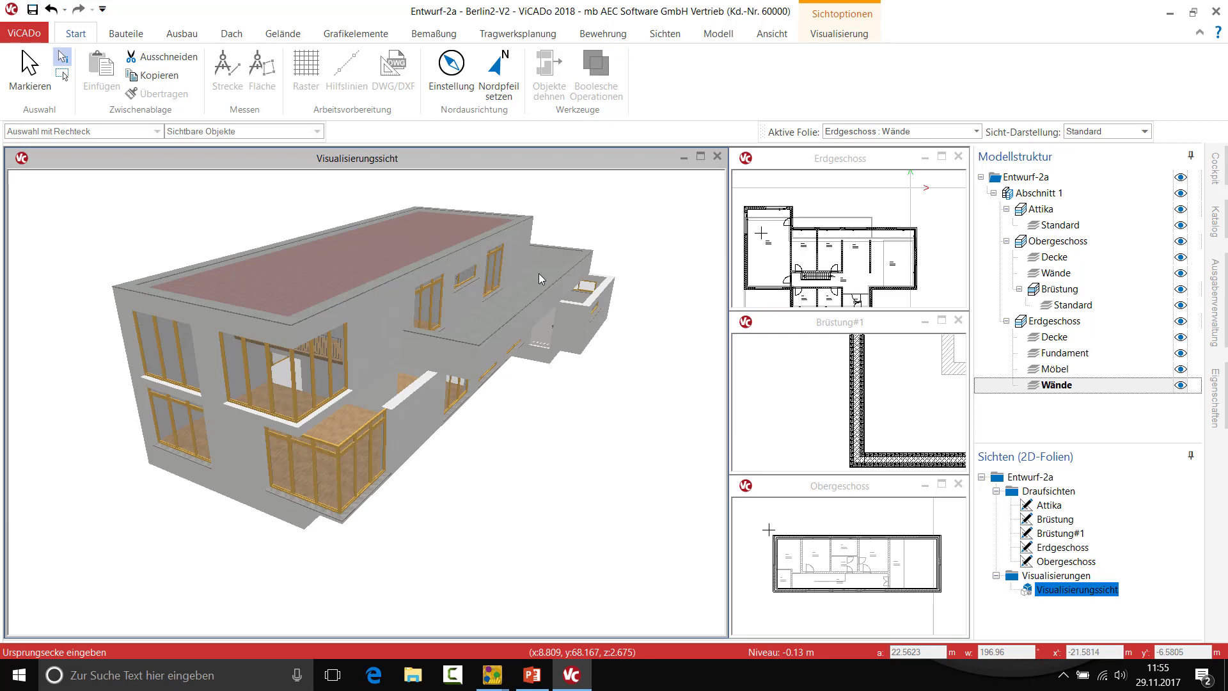
left_click(53, 10)
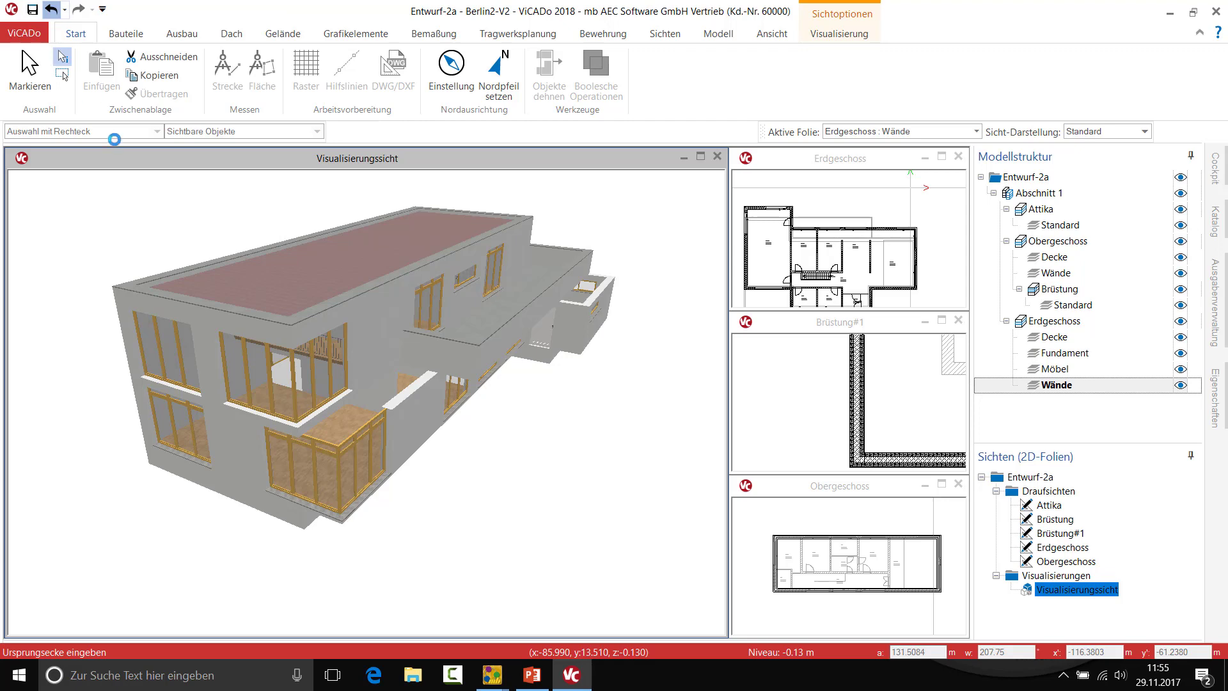
- Return the Erdgeschoss plan to the main view and show every storey's layers
left_click(940, 156)
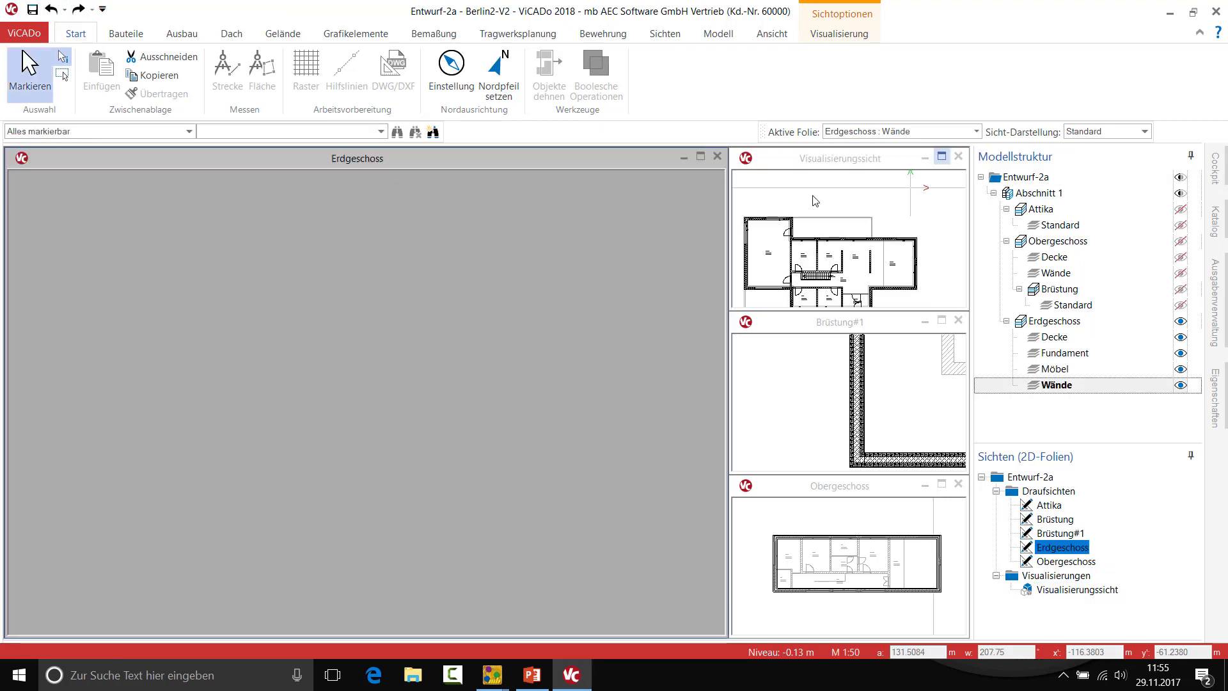
scroll(505, 255, "down", 3)
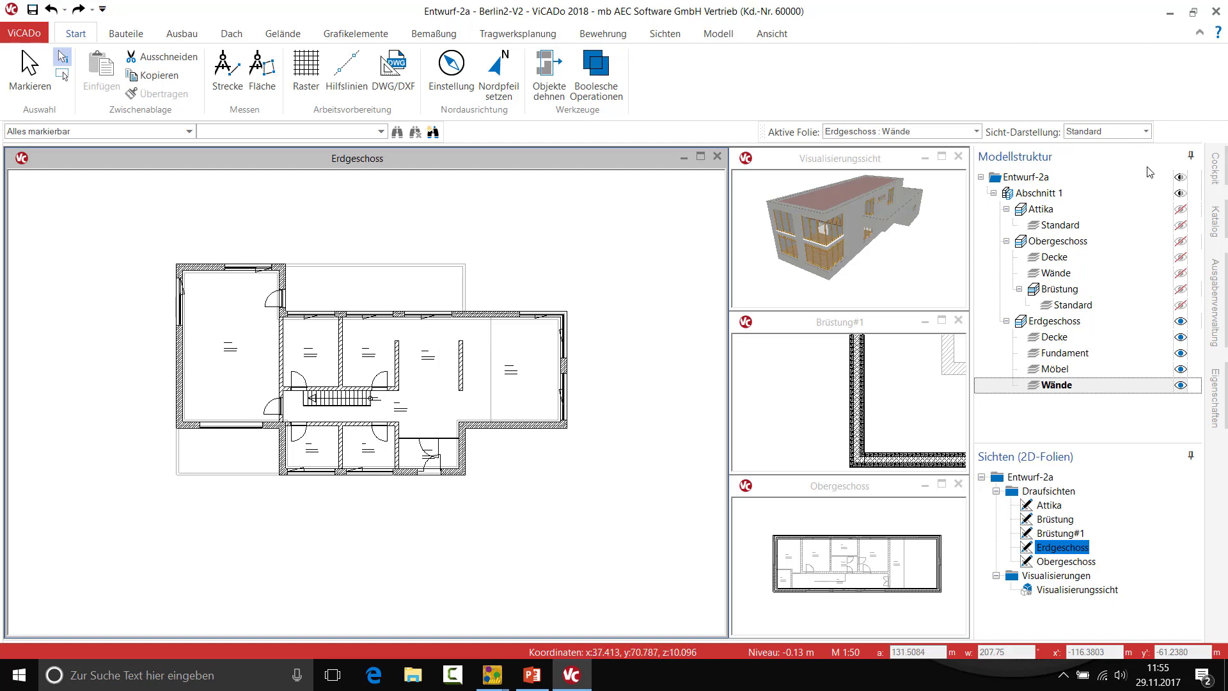
left_click(1180, 177)
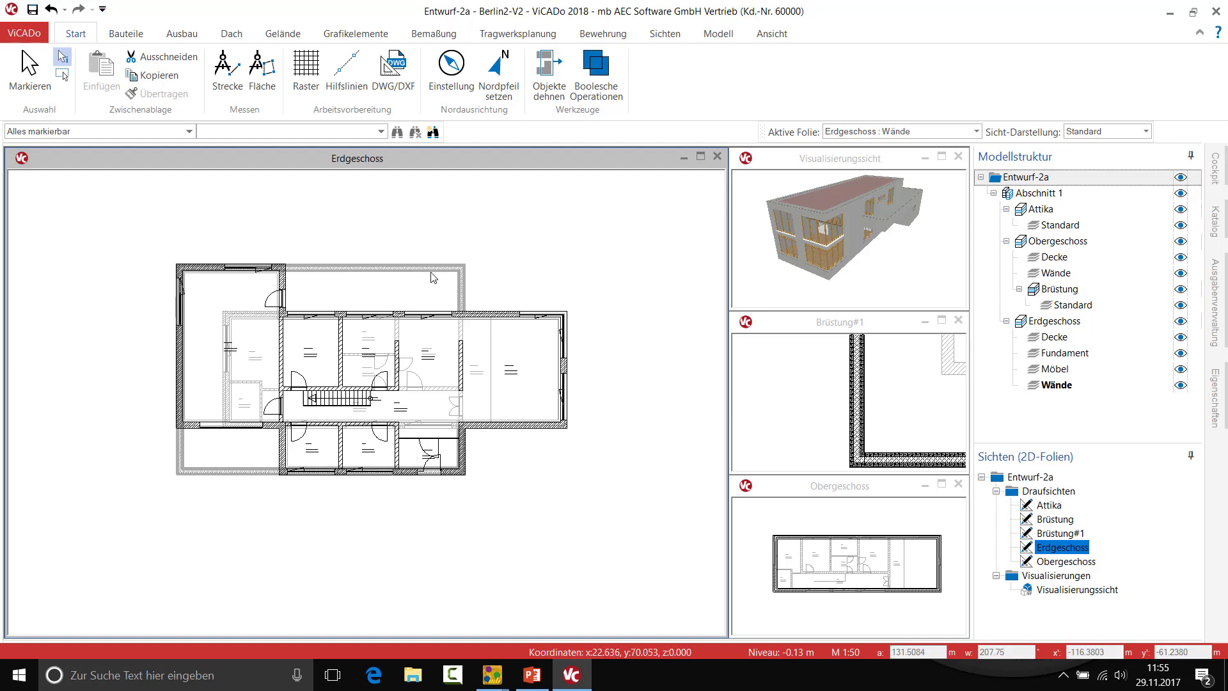
- Switch off 'Nur in aktiver Folie selektierbar' and test-select the north wall
right_click(466, 211)
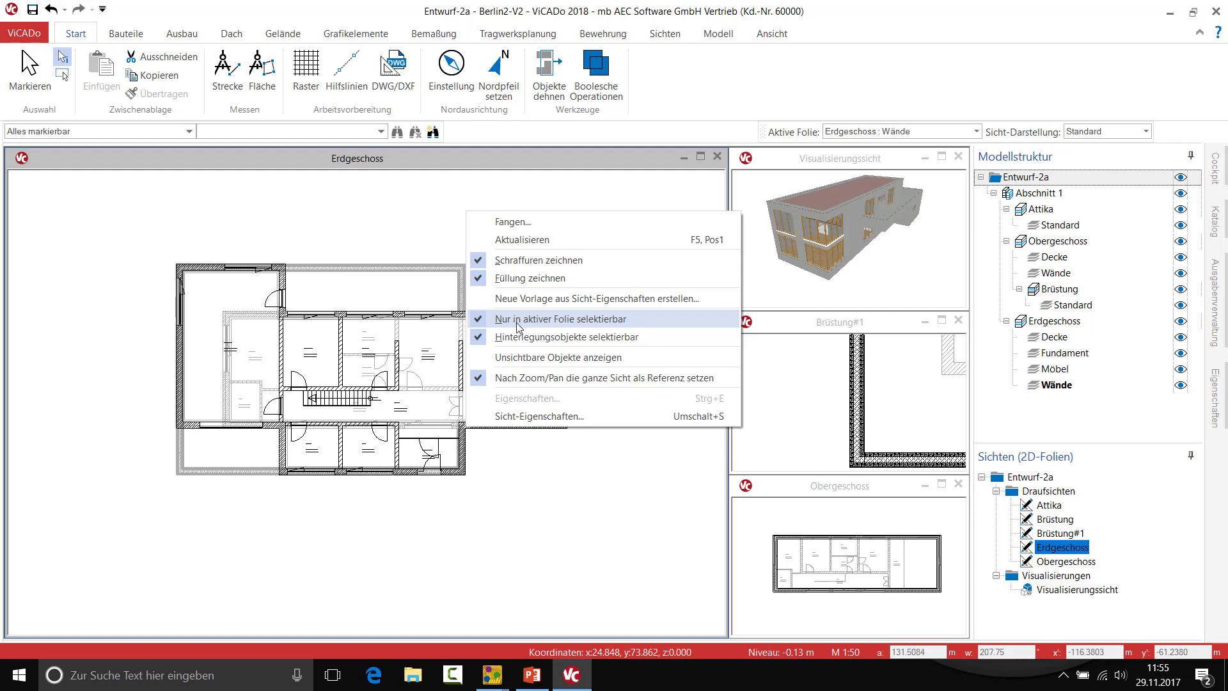
left_click(478, 319)
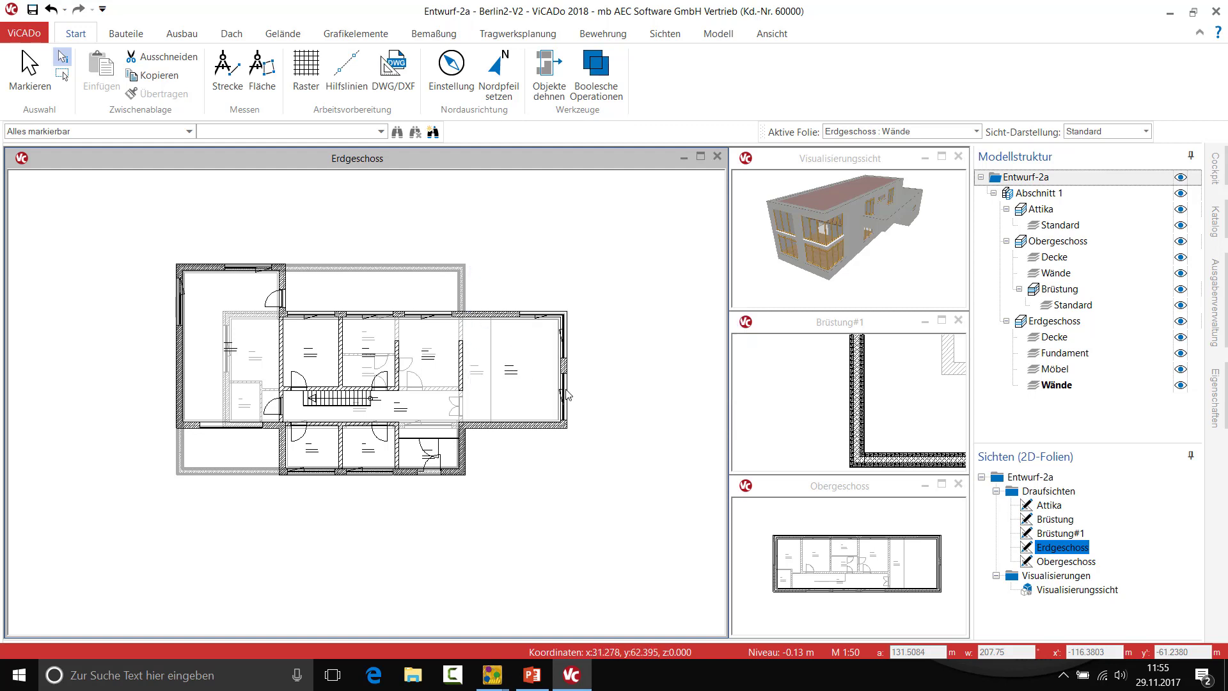
left_click(460, 271)
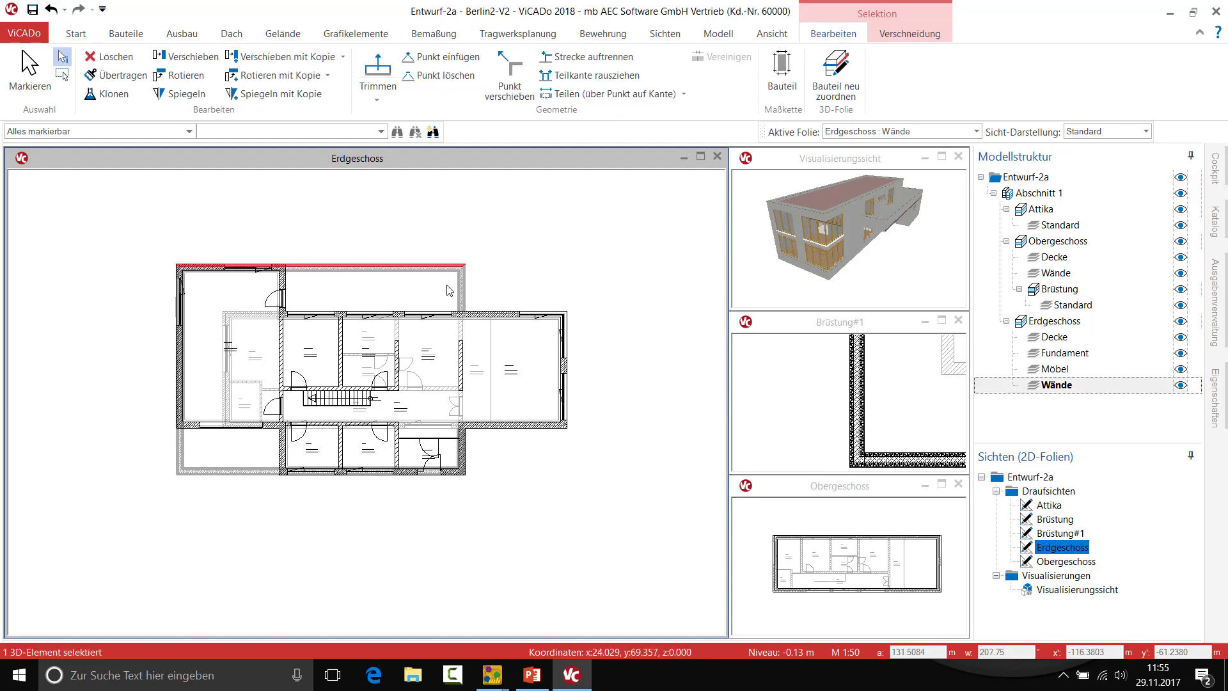
left_click(555, 237)
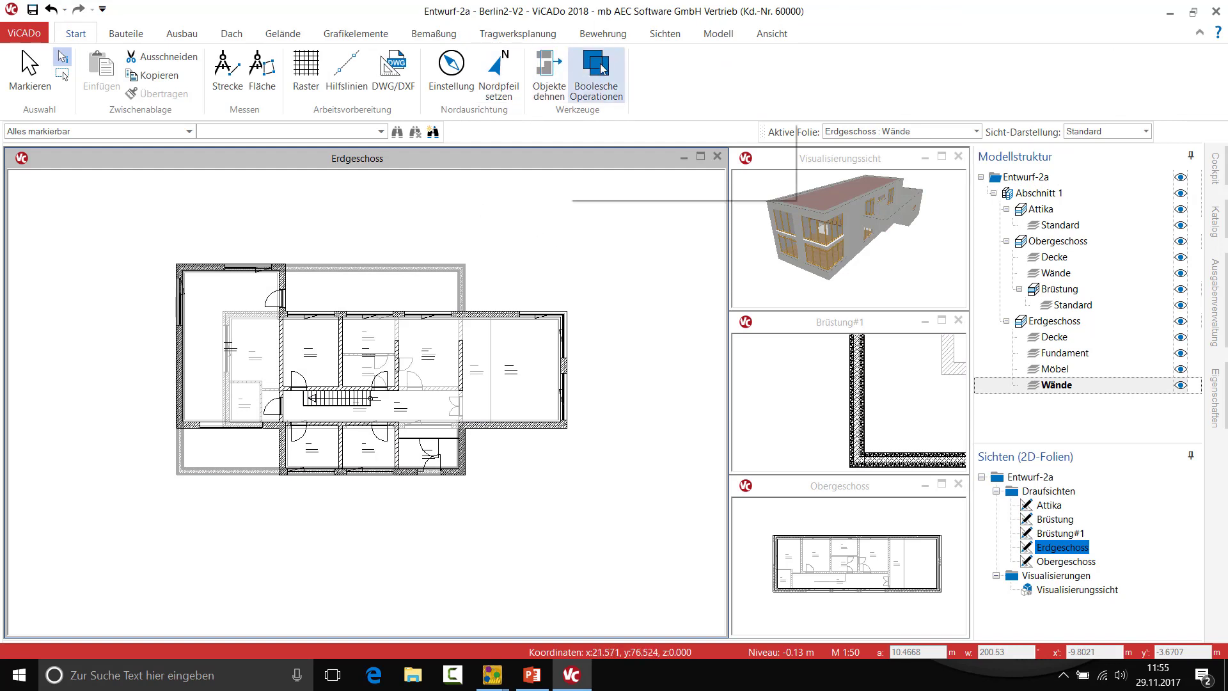
- Place a construction line across the plan with a 1.5 m offset (a1.5)
left_click(548, 70)
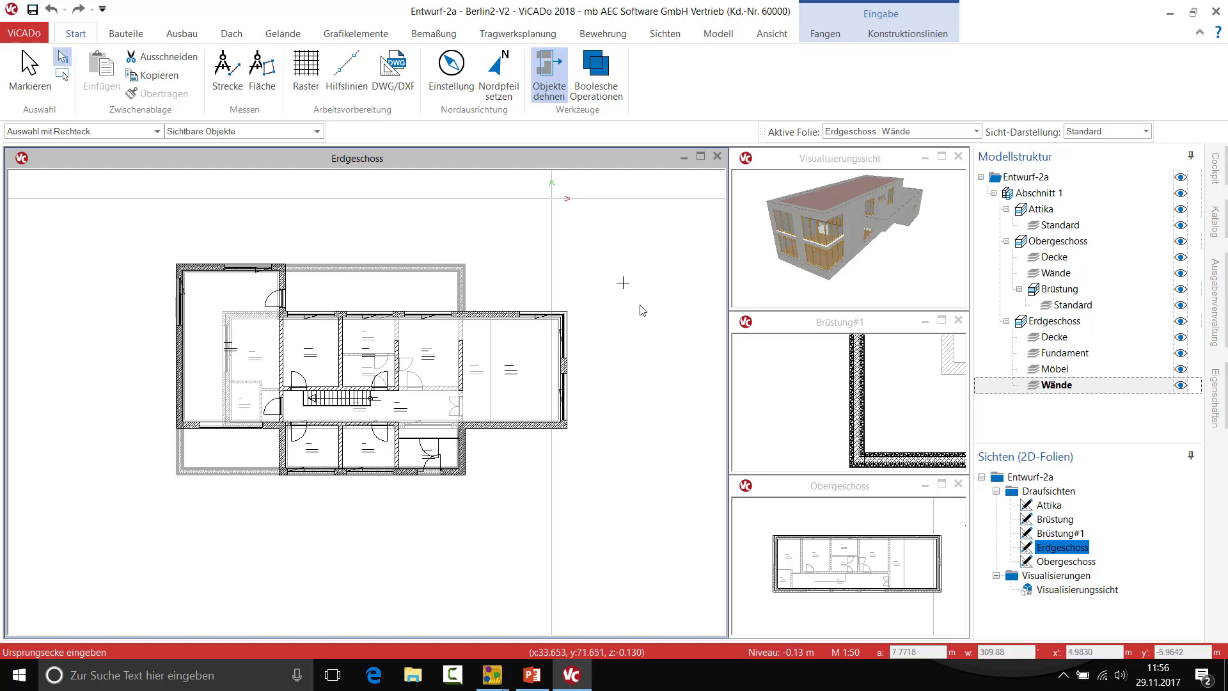
left_click(583, 369)
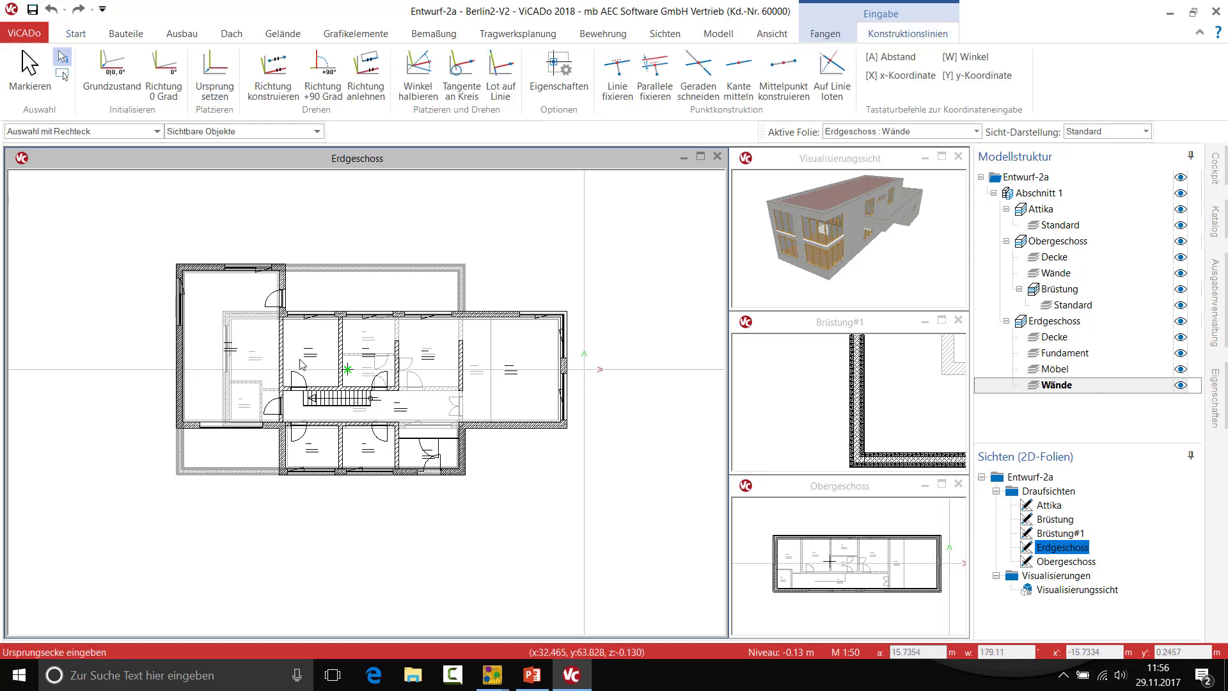
left_click(144, 369)
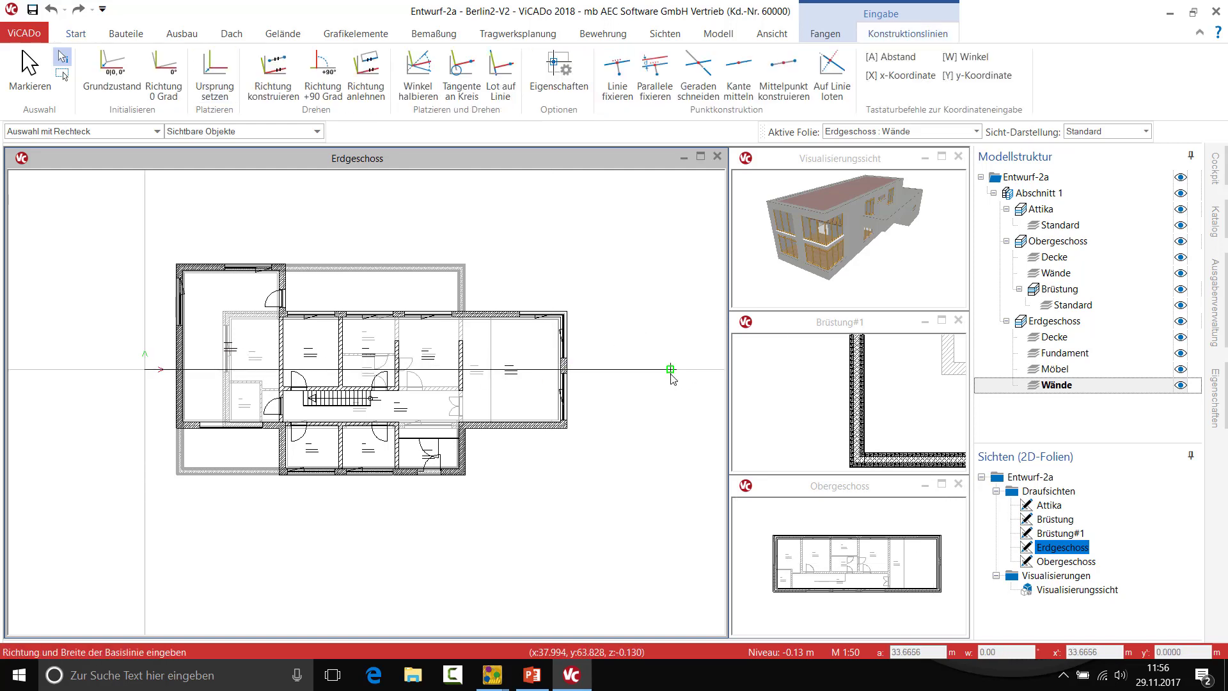
left_click(638, 256)
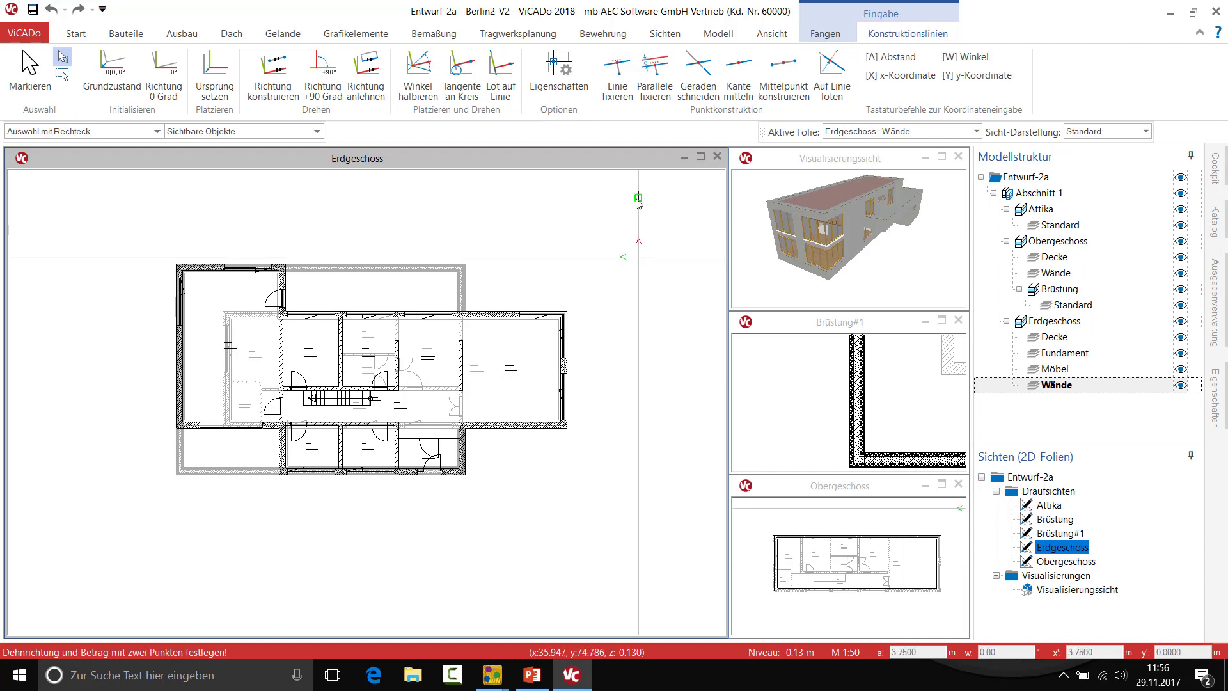
type("a1.5")
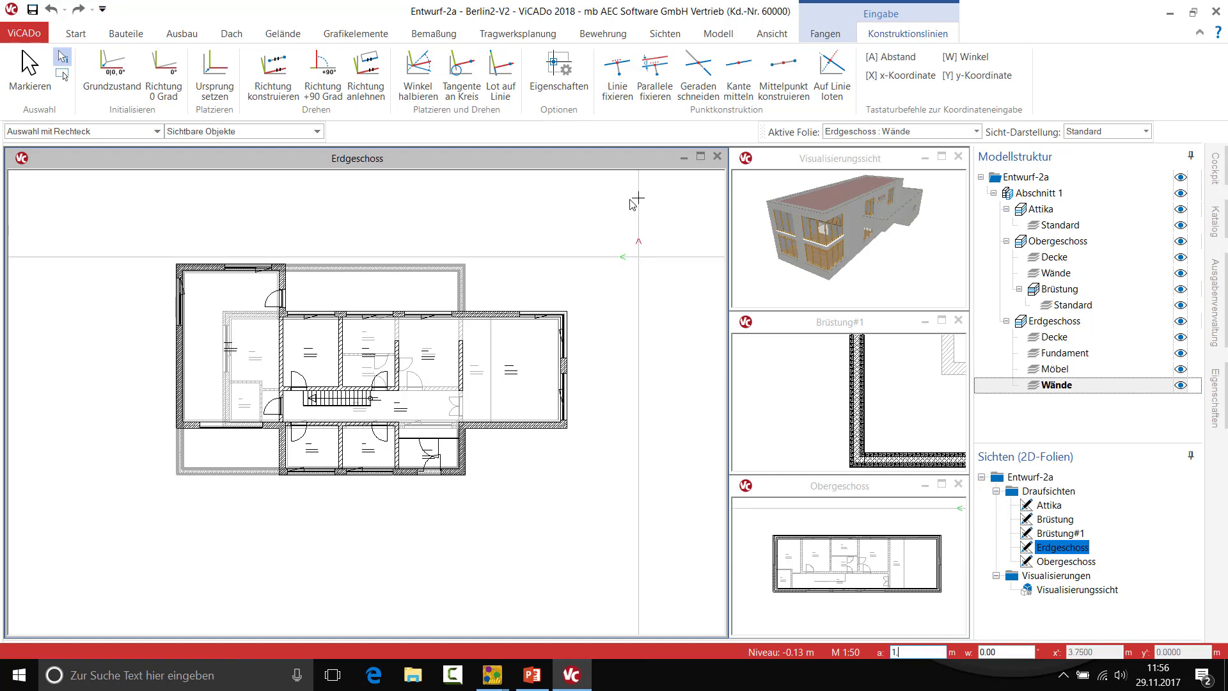
key("Return")
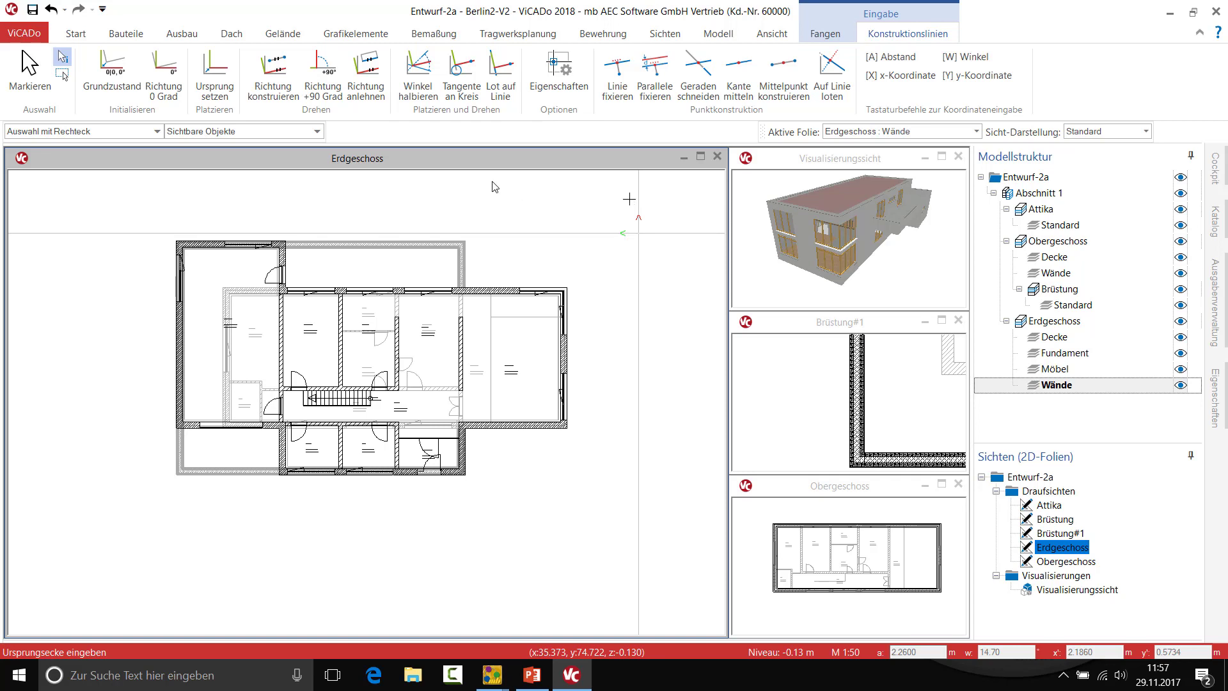
- Show only the Erdgeschoss floor and bring the empty area above the plan into view
key("Escape")
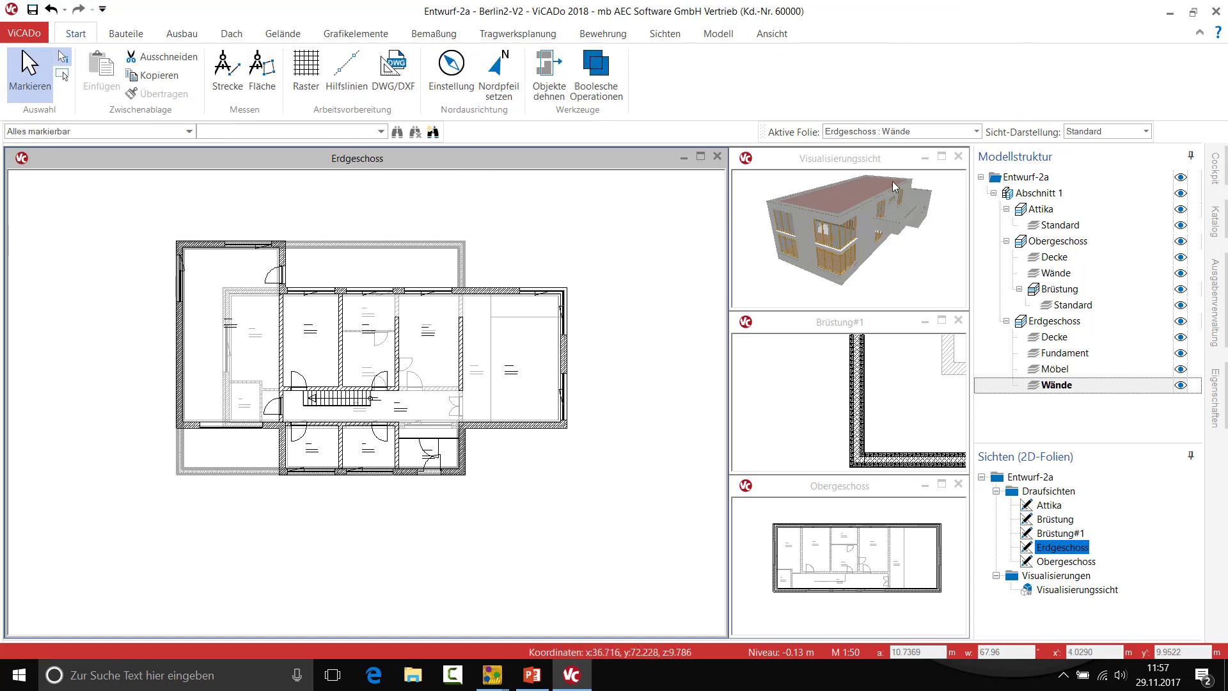
left_click(1181, 192)
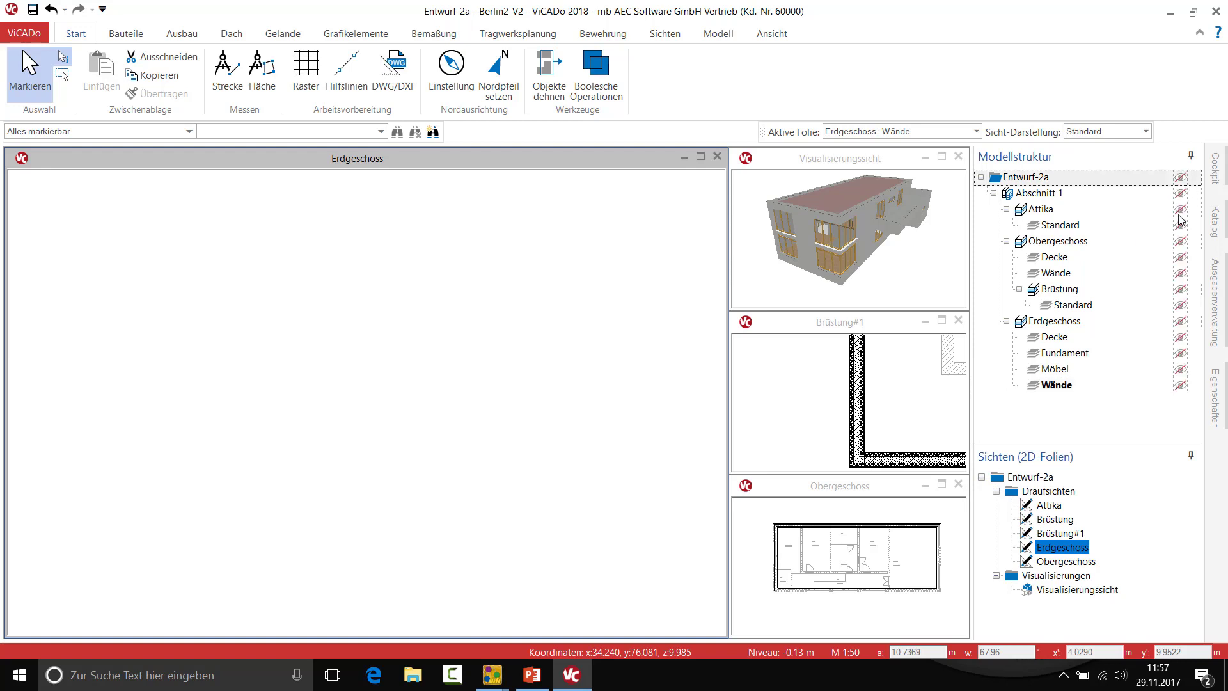
left_click(1179, 322)
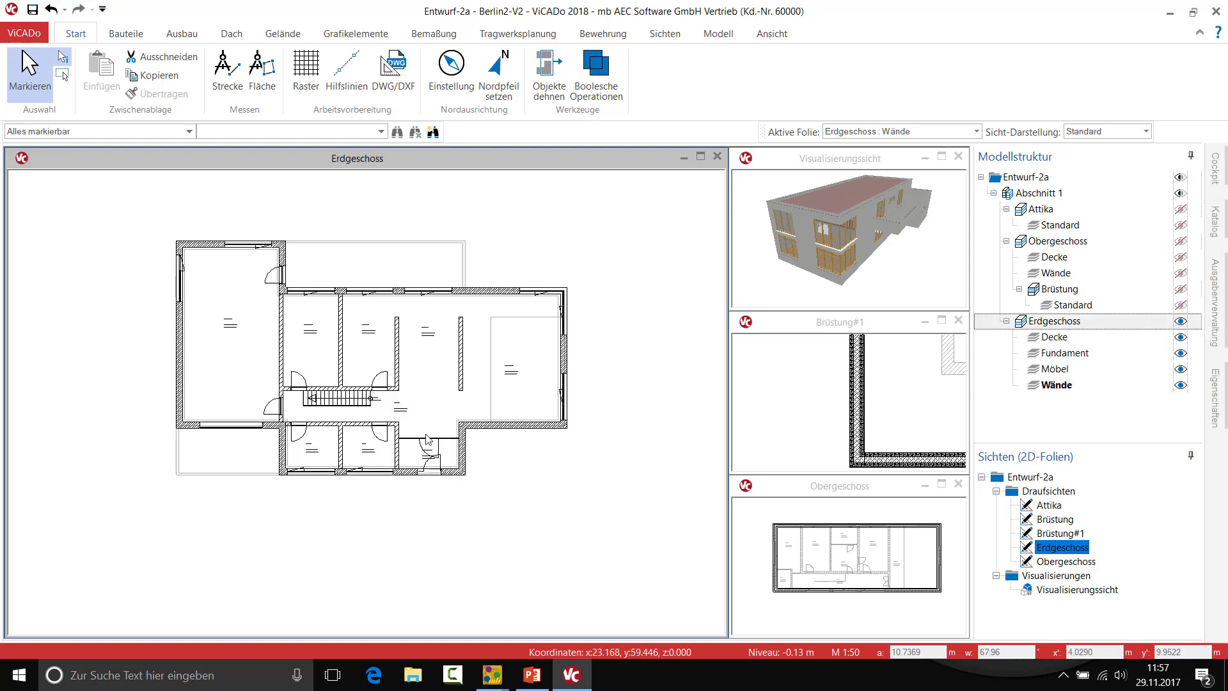
scroll(486, 288, "up", 3)
middle_click_drag(514, 338, 421, 425)
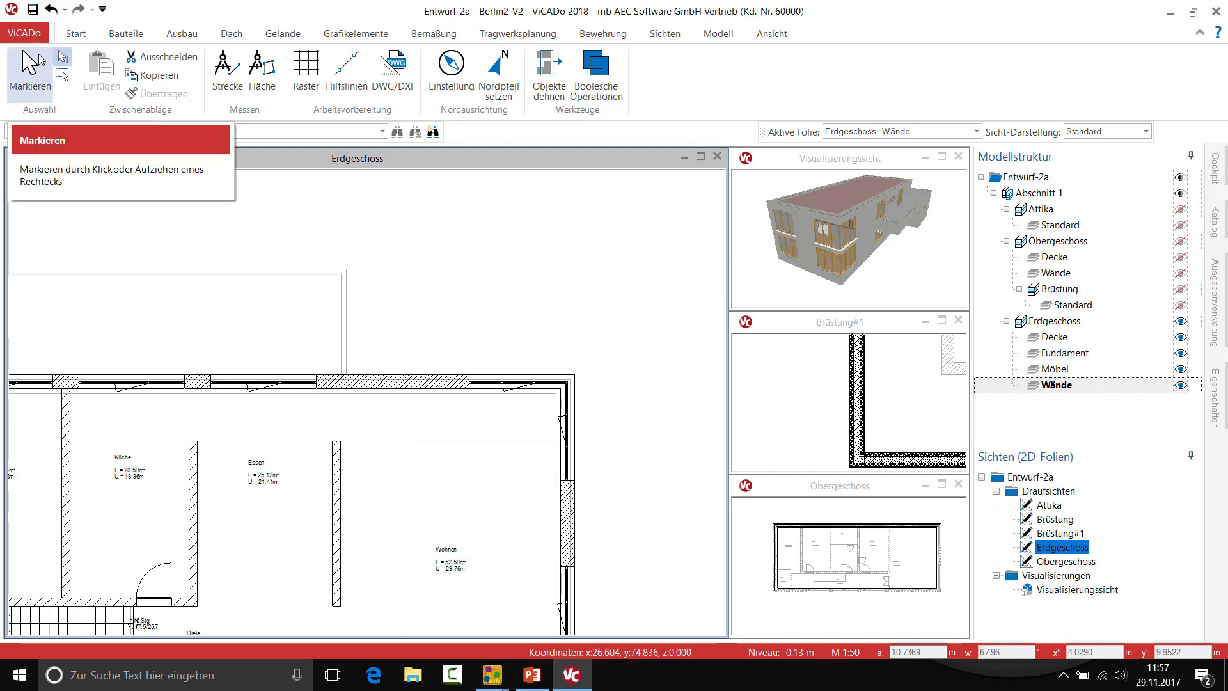
- Draw a short Aussenwand Mauerwerk wall above the plan
left_click(125, 34)
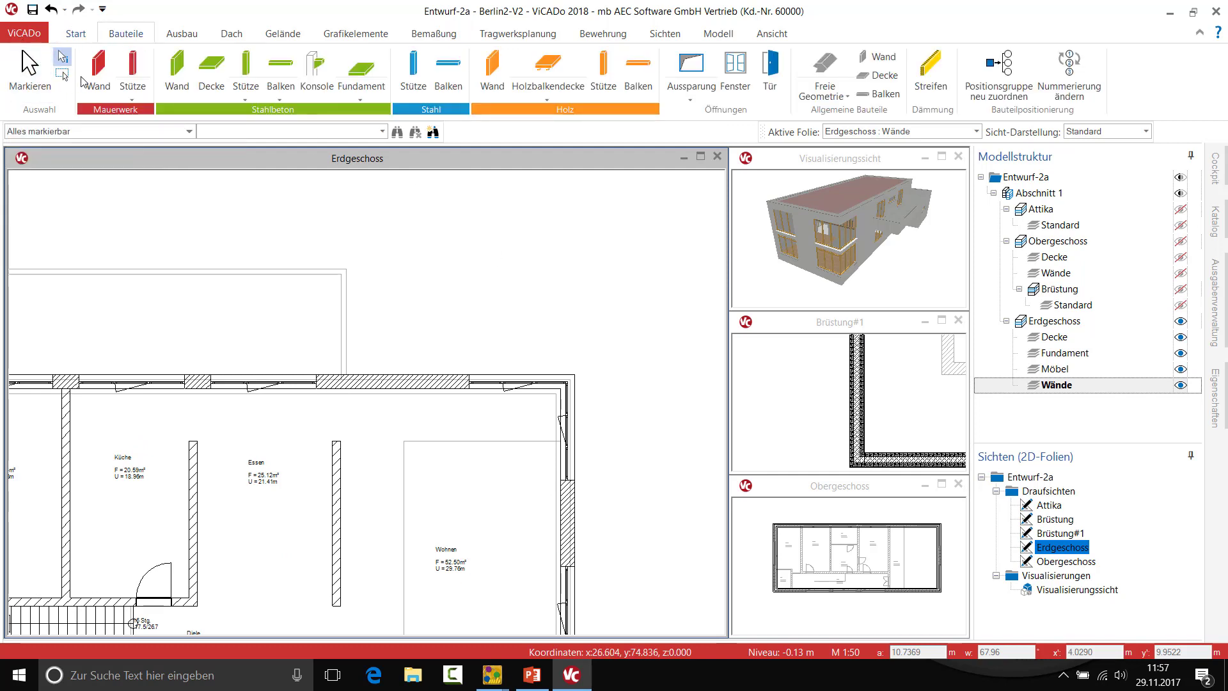
left_click(98, 70)
left_click(108, 132)
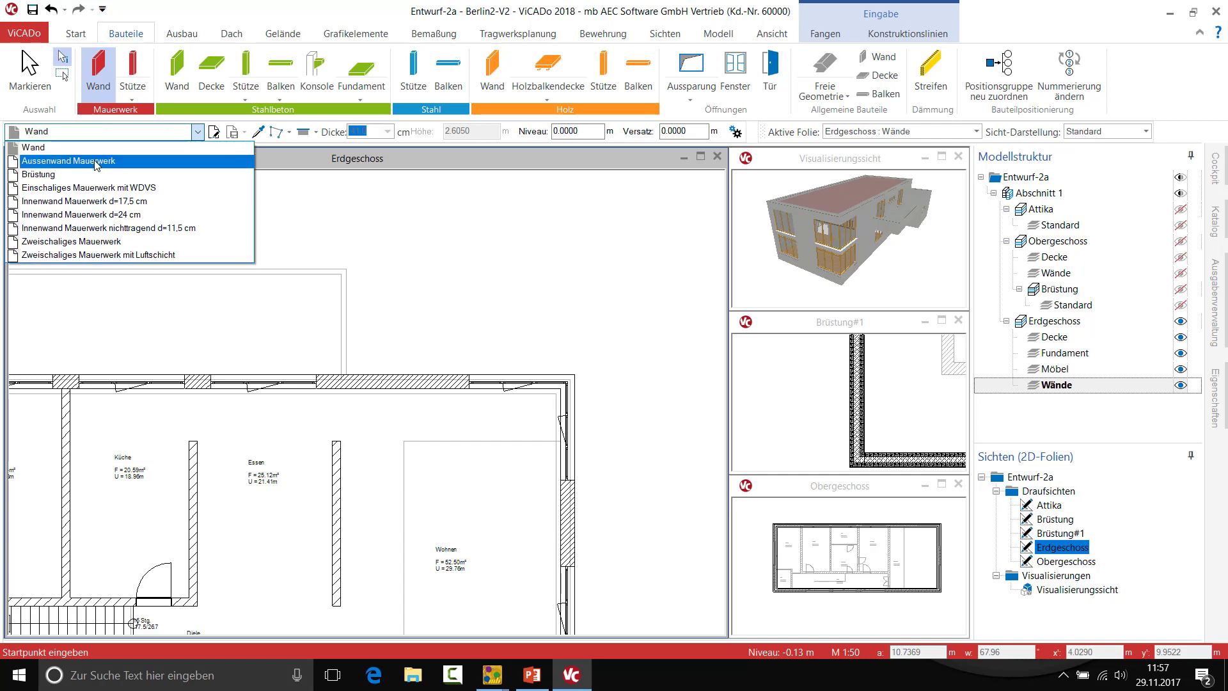
left_click(96, 161)
left_click(360, 229)
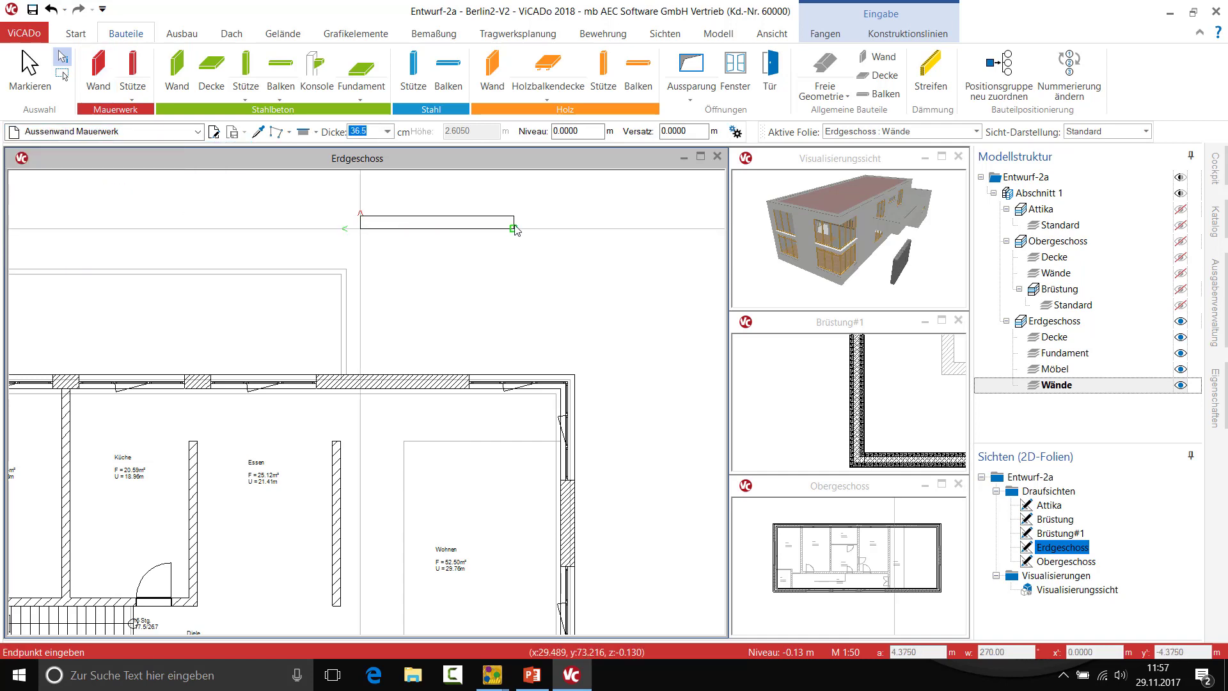
left_click(514, 229)
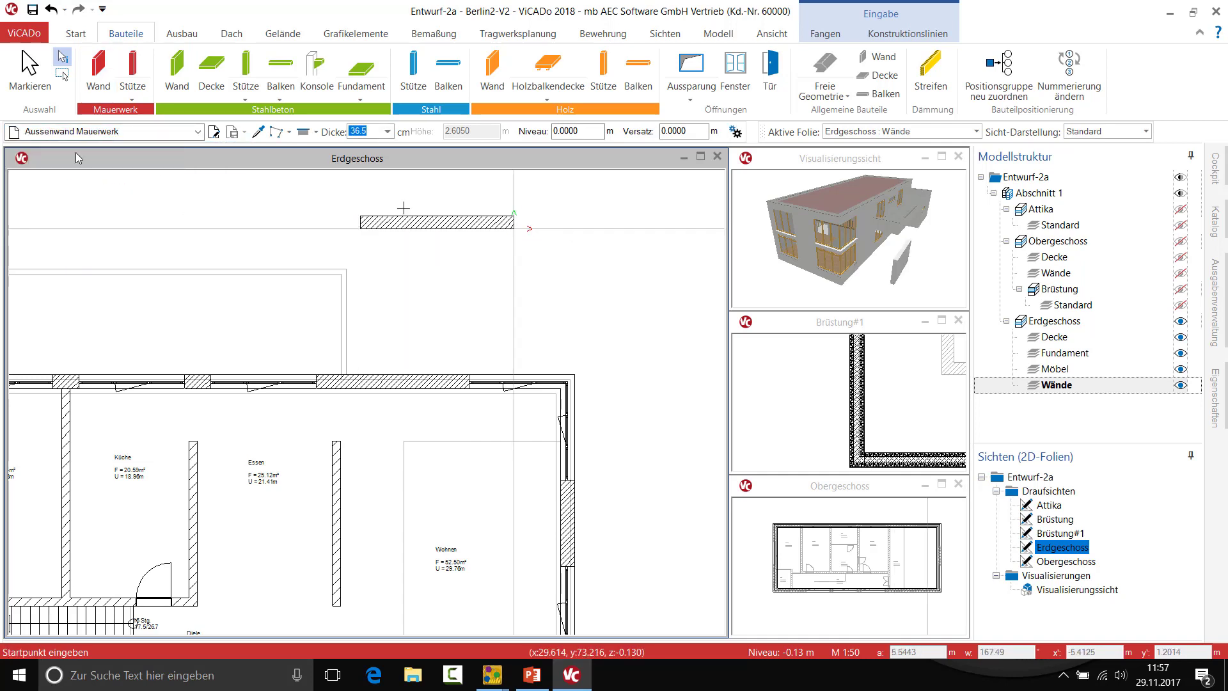
left_click(30, 70)
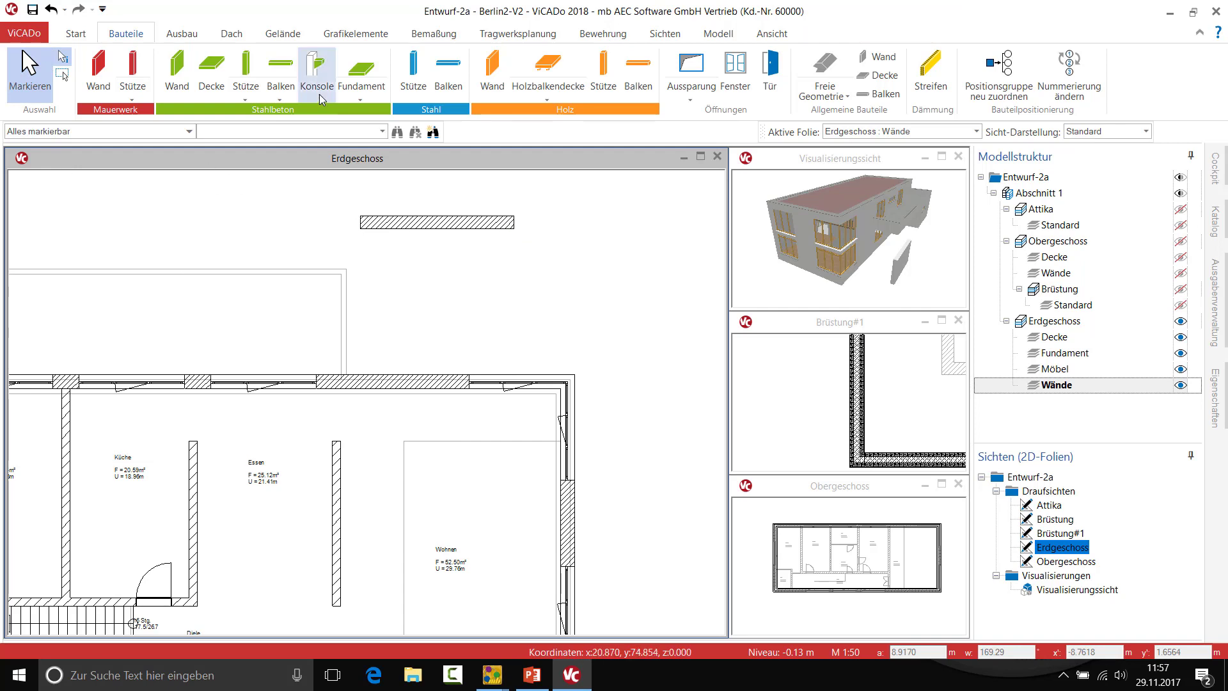
- Set the new wall's thickness to 0.60 m in its properties
left_click(406, 211)
right_click(409, 210)
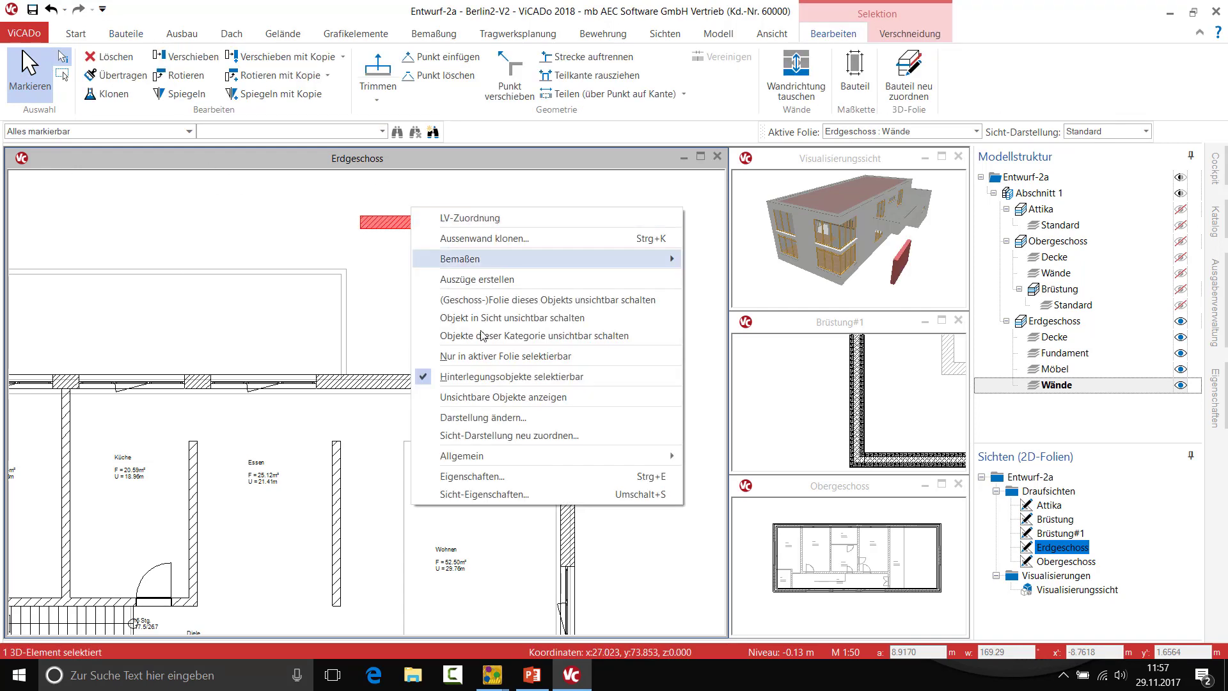
left_click(511, 481)
left_click(335, 202)
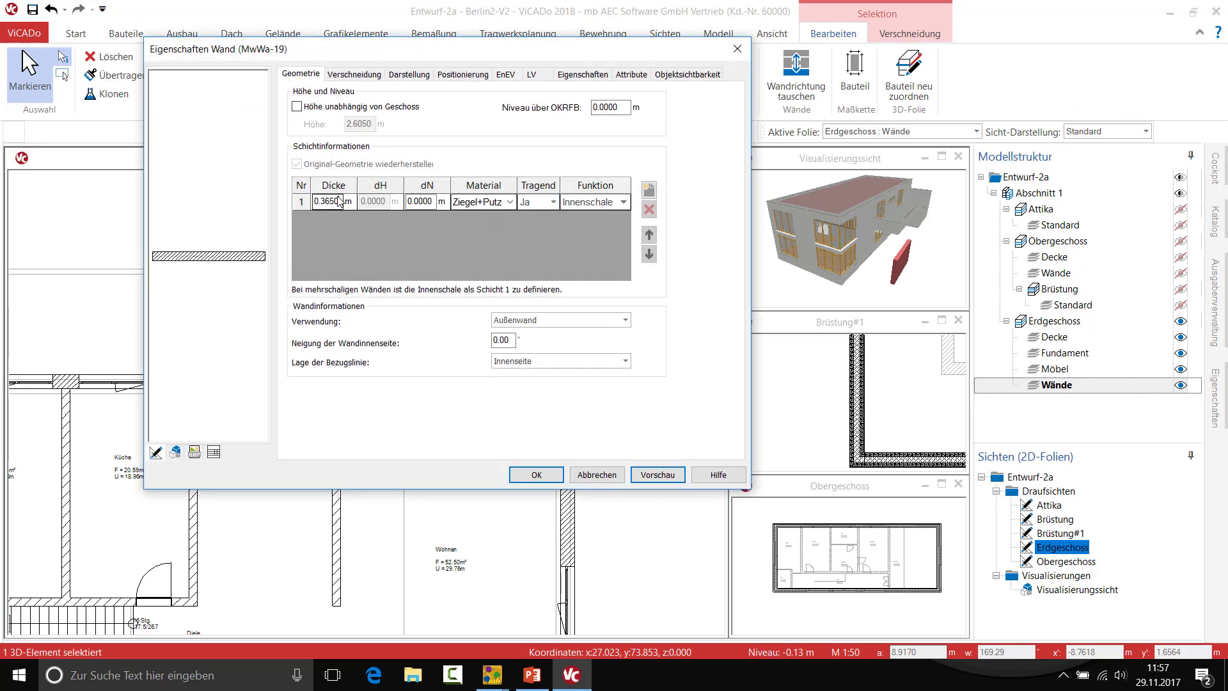
double_click(335, 202)
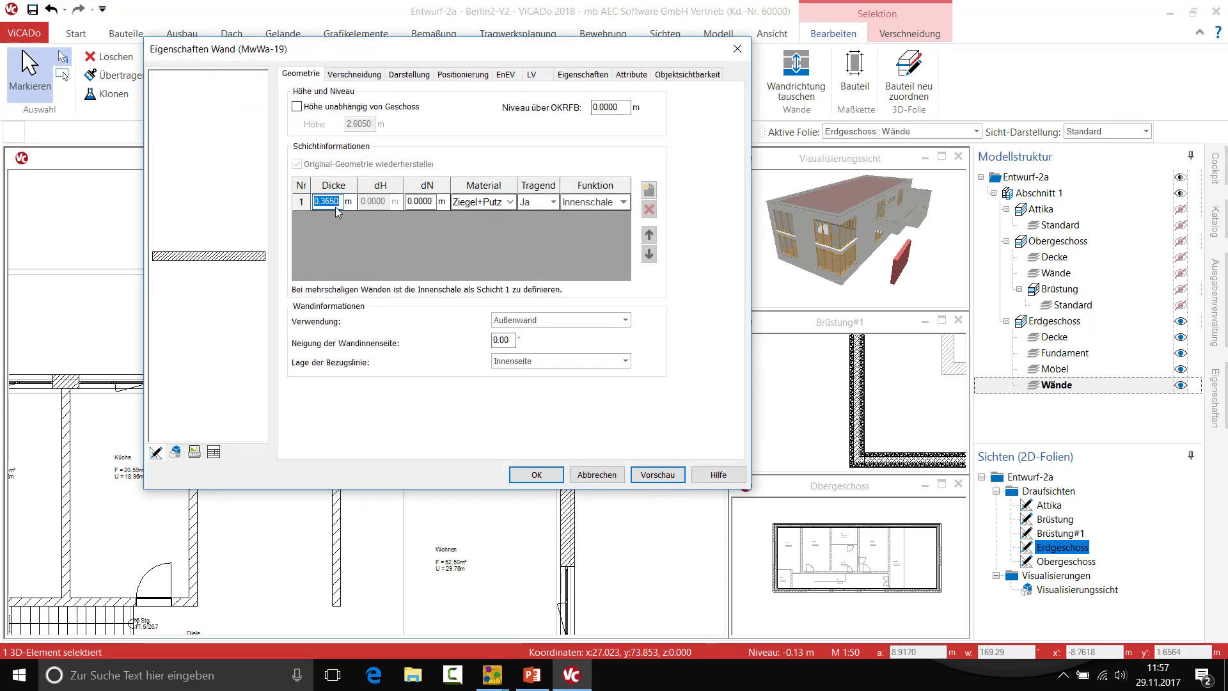
type(".6")
key("Return")
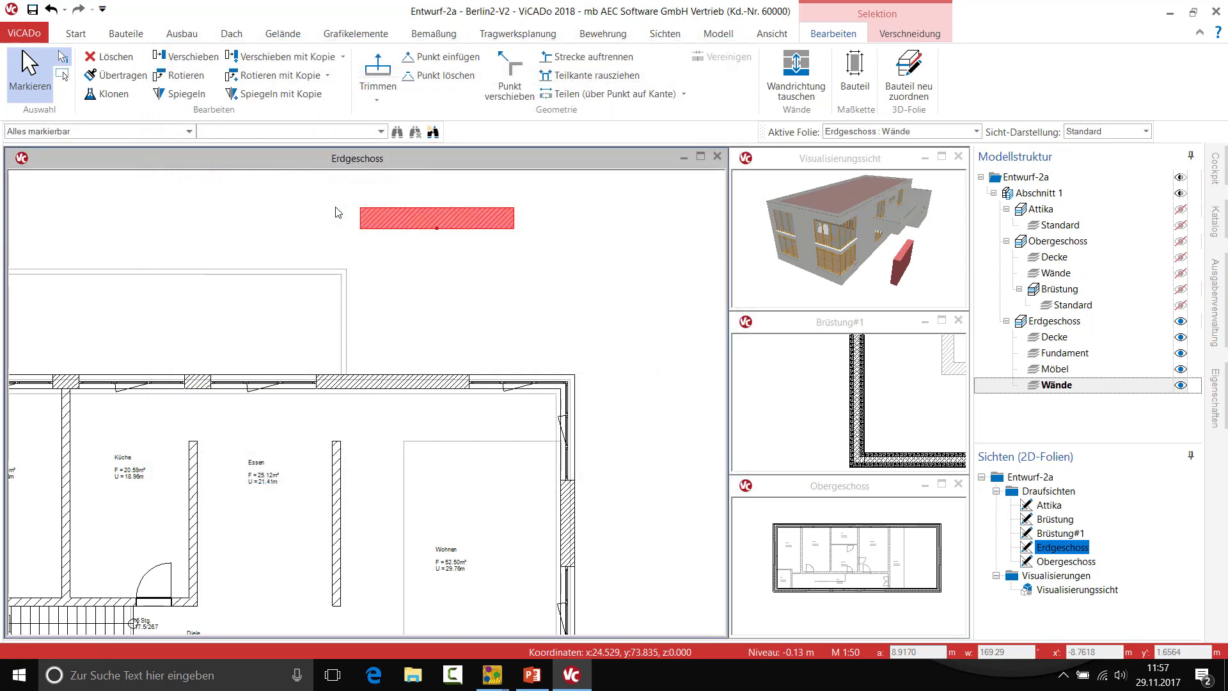
- Undo and redo the 0.60 m thickness change, then reselect the wall
left_click(289, 224)
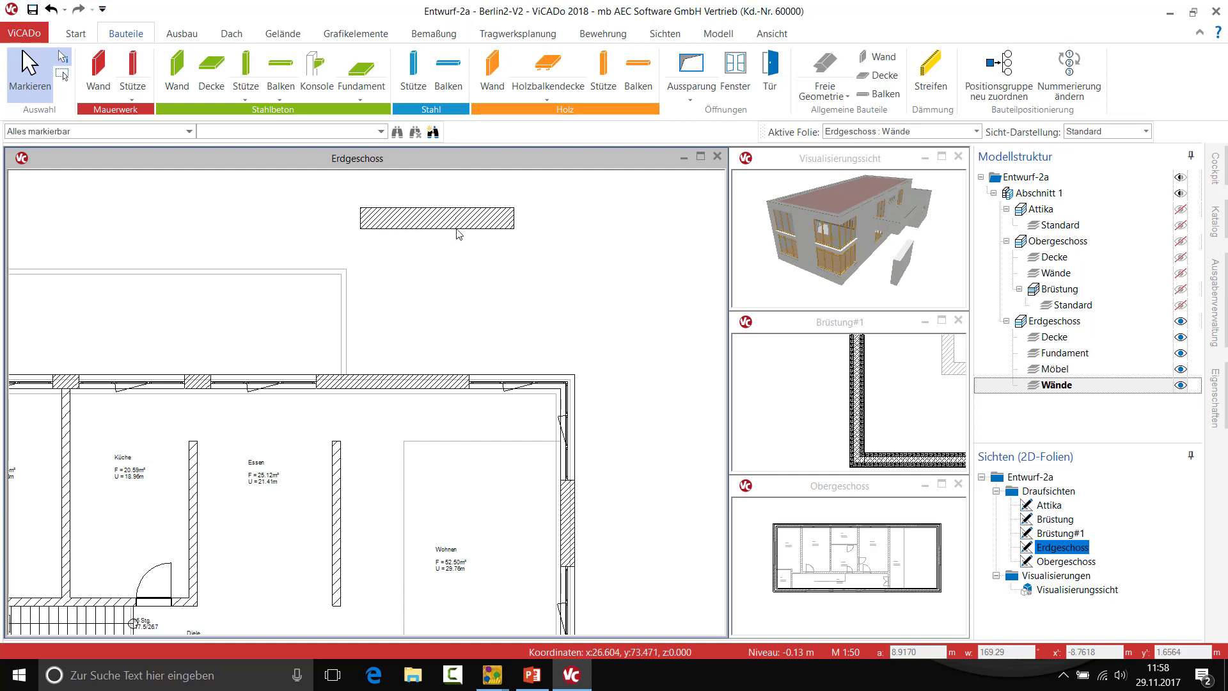
left_click(505, 221)
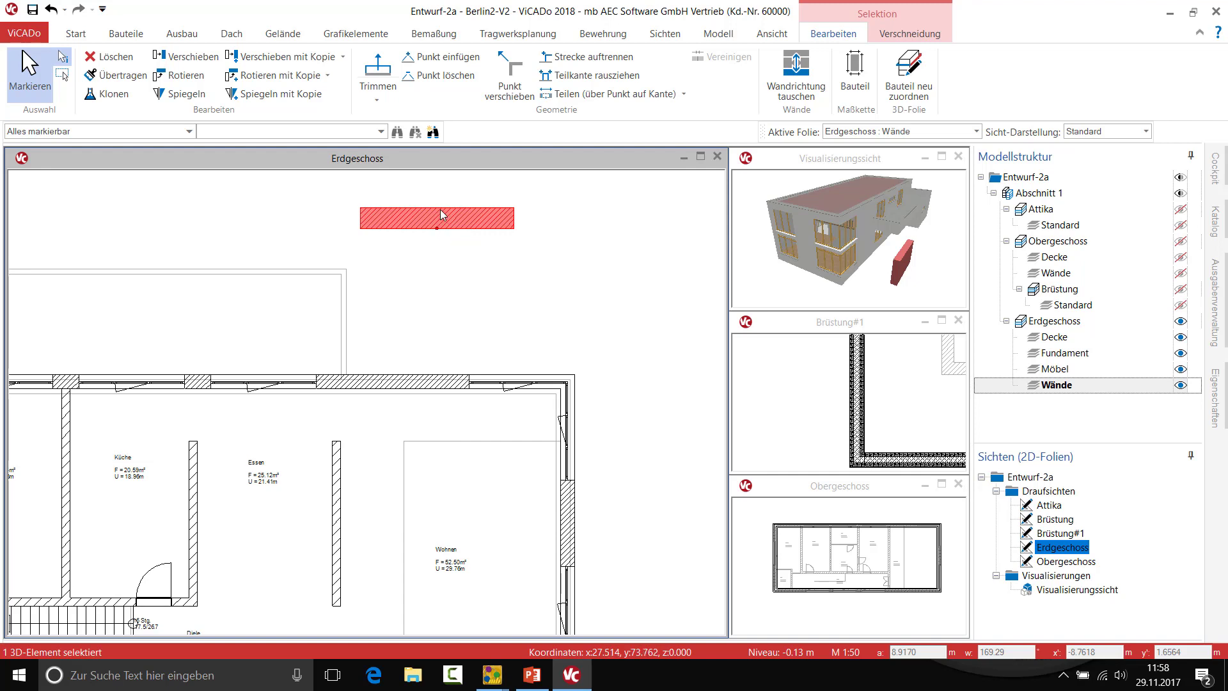
left_click(51, 12)
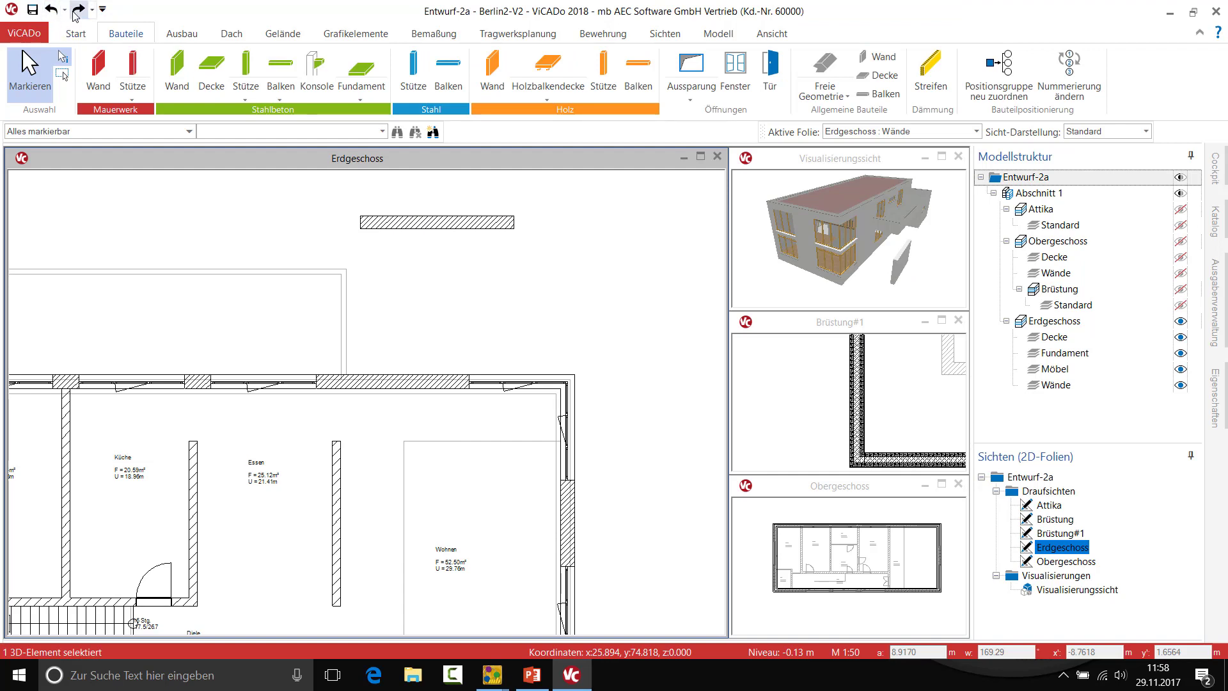
left_click(78, 9)
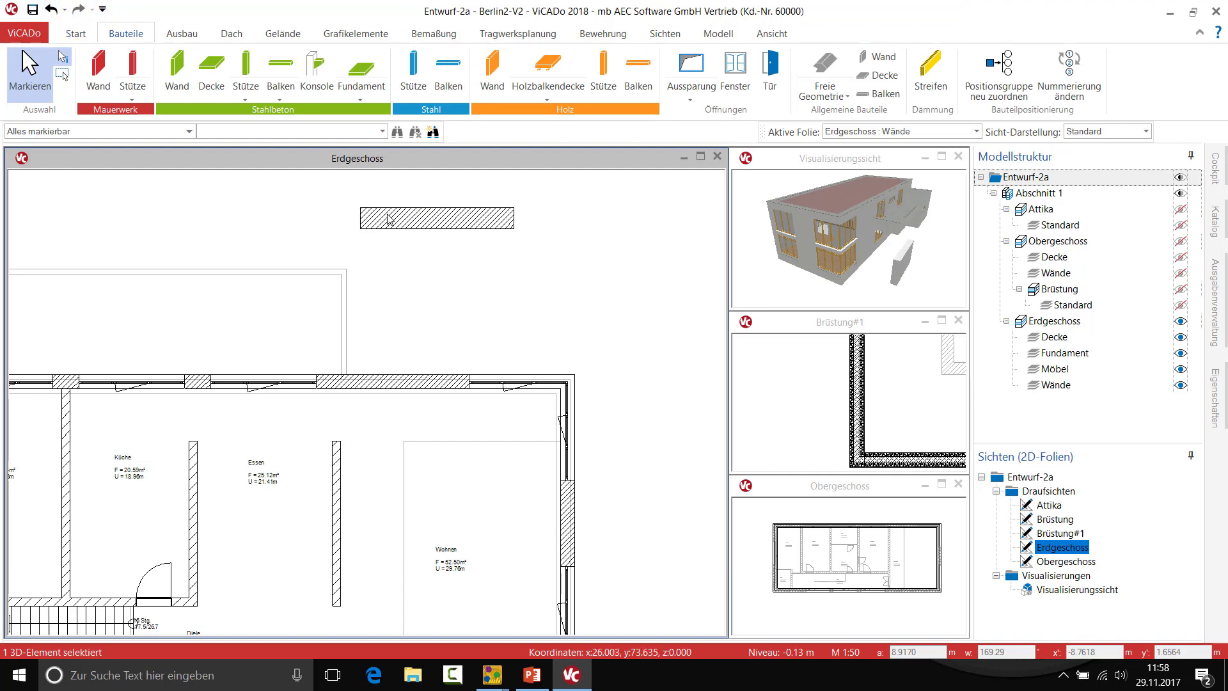
left_click(388, 221)
- Set the test wall's reference line position to Außenseite
right_click(379, 215)
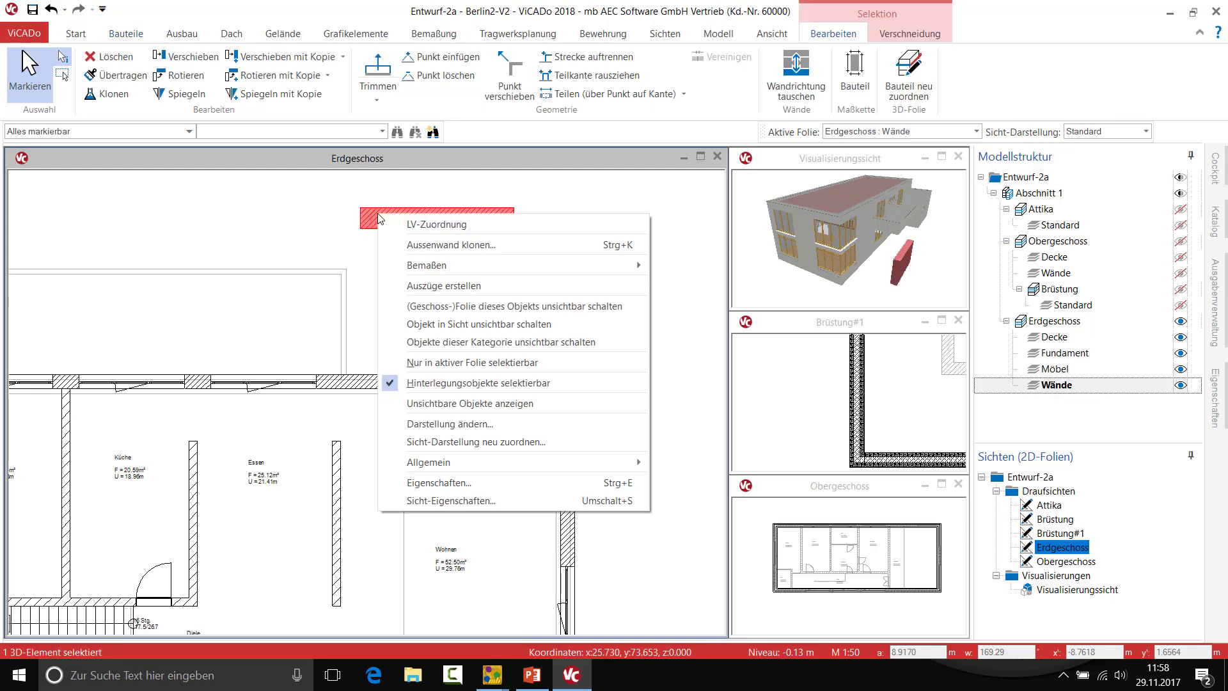
left_click(459, 484)
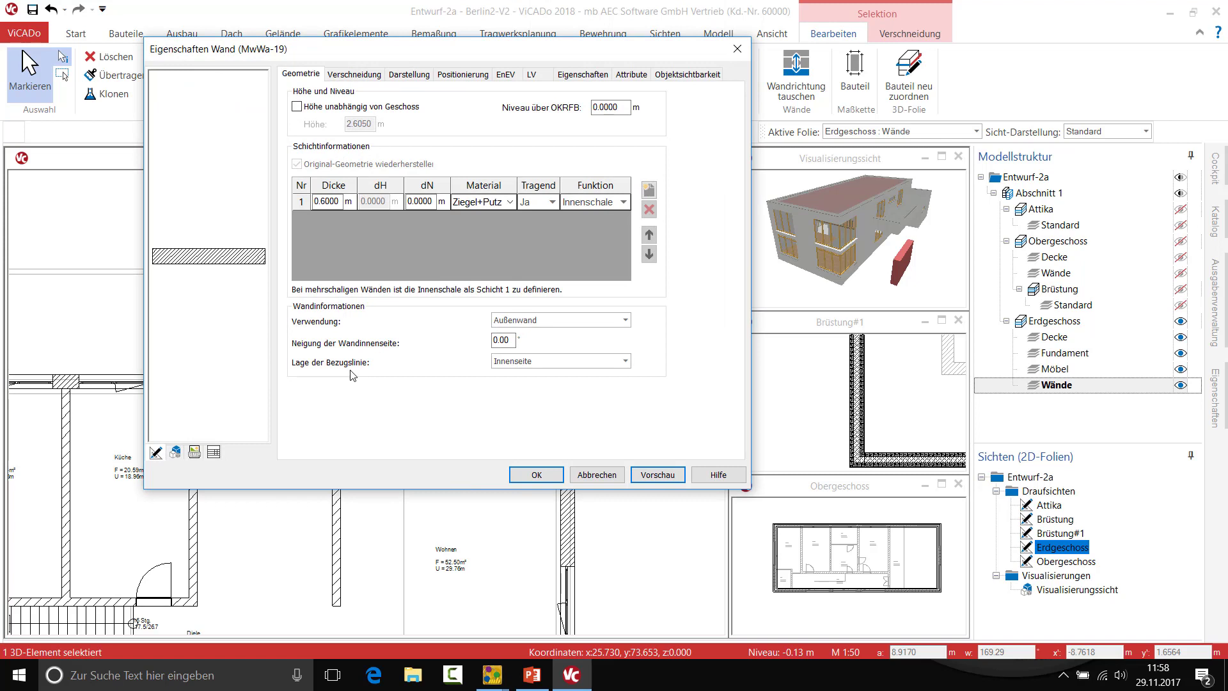
left_click(574, 362)
left_click(556, 395)
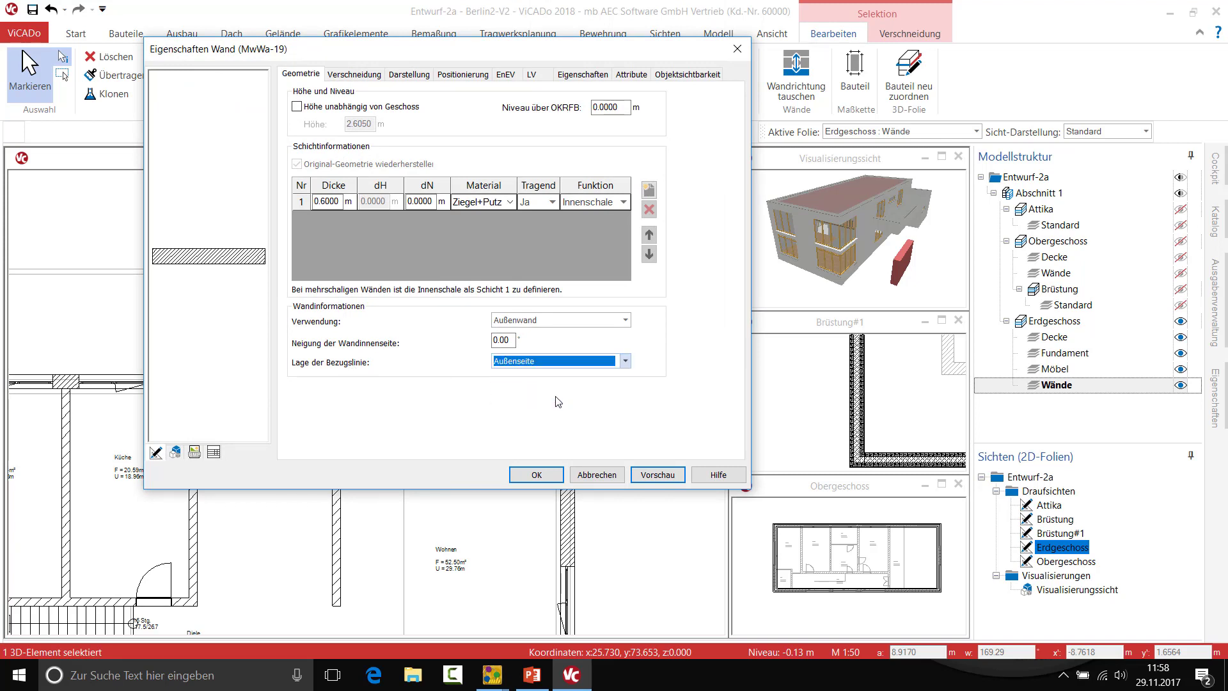
left_click(536, 474)
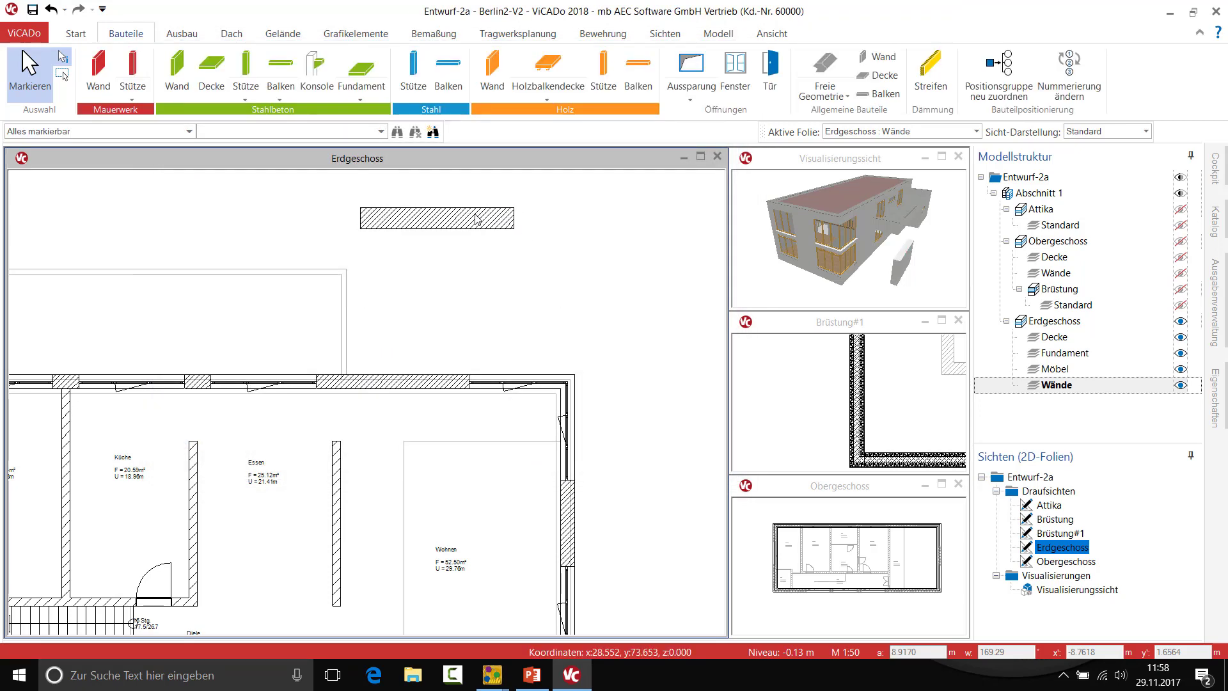
- Reduce the test wall's thickness from 0.60 m to 0.30 m
right_click(440, 213)
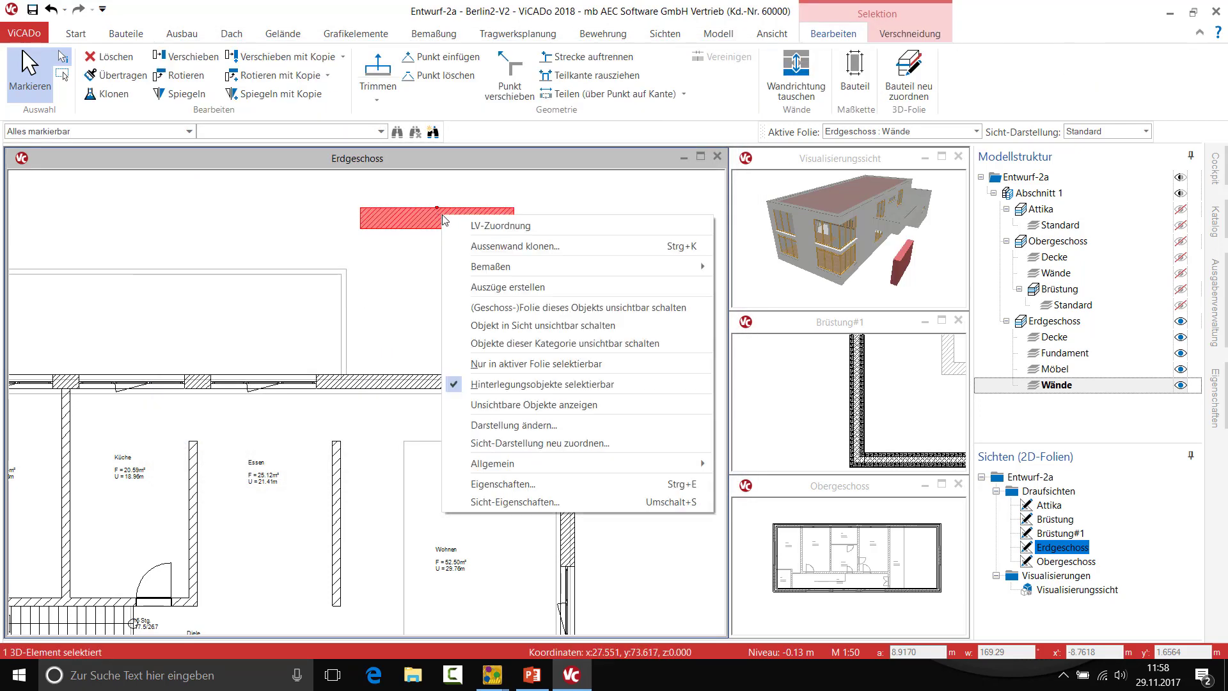
left_click(527, 487)
double_click(340, 202)
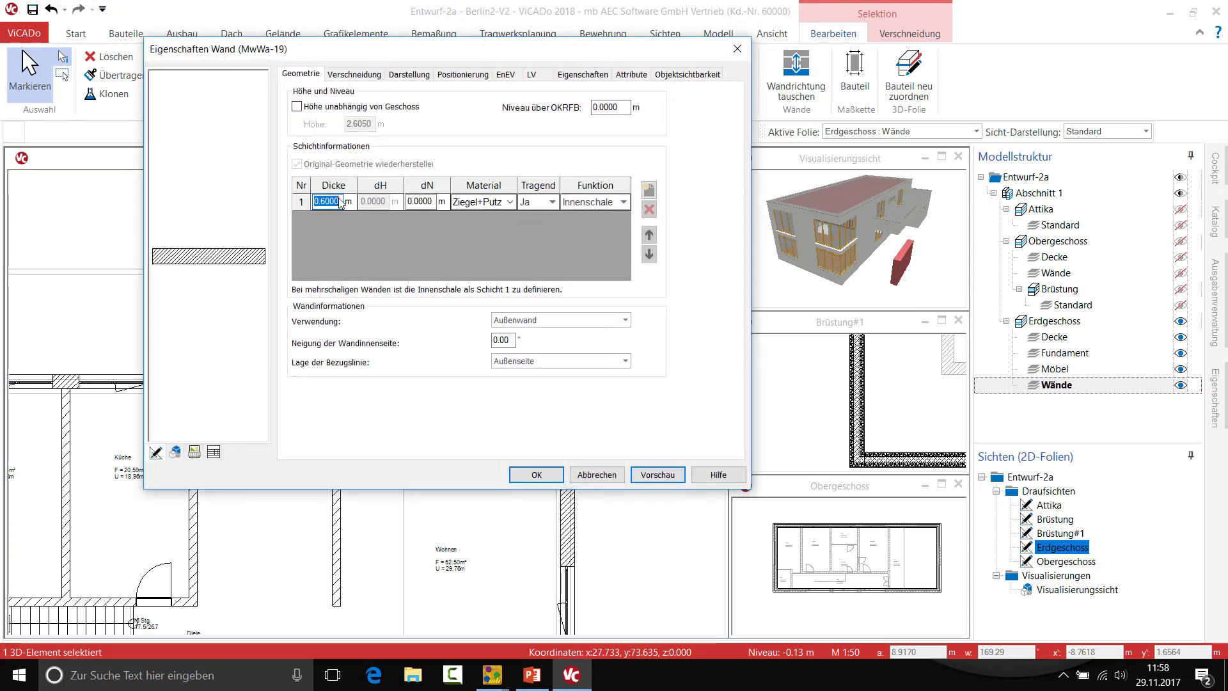
type(".3")
left_click(537, 474)
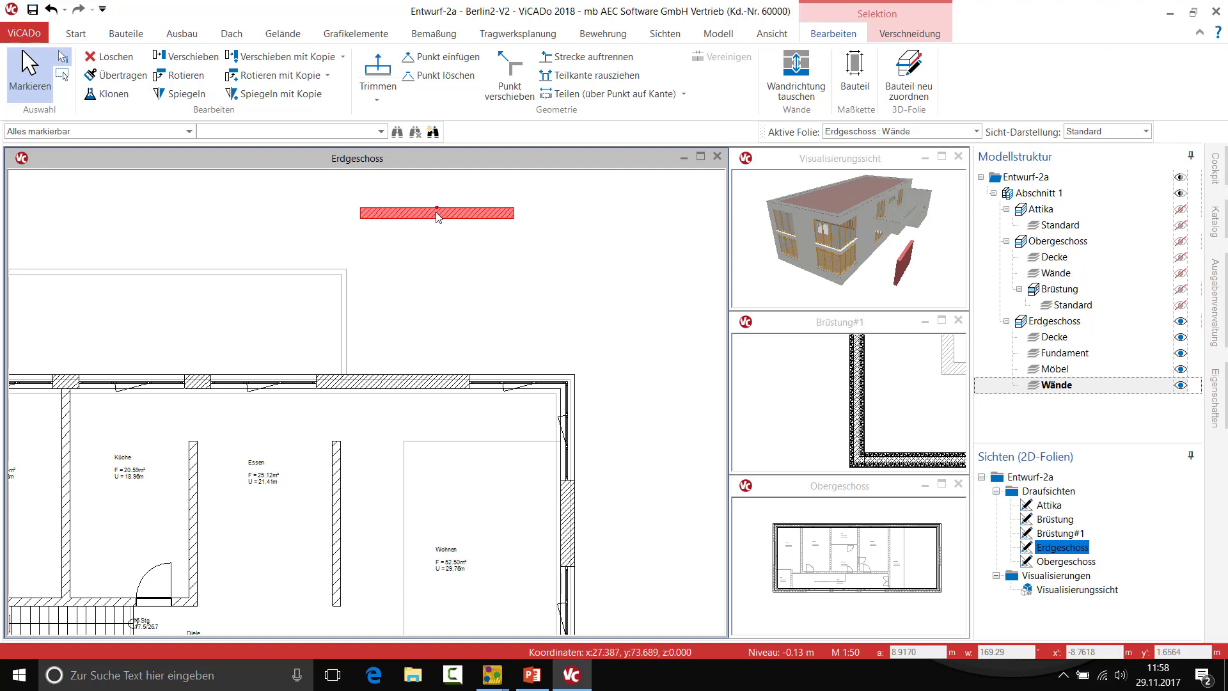
- Undo and redo the thickness reduction, then reselect the thin wall
left_click(51, 10)
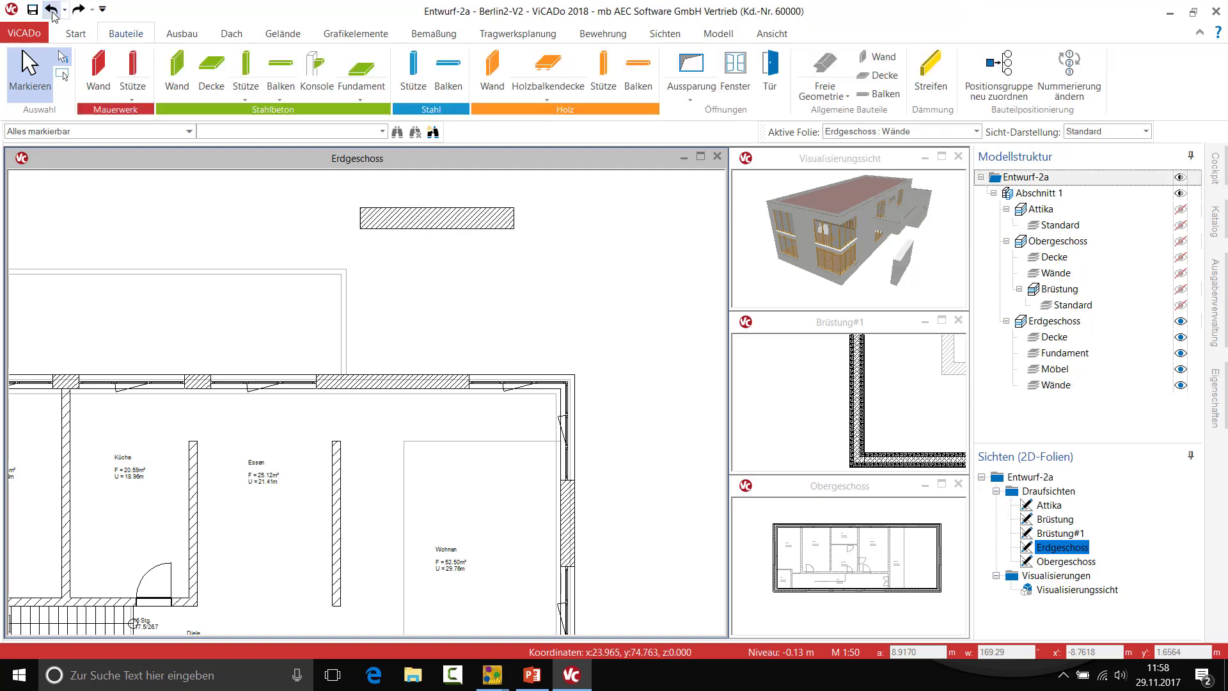
left_click(79, 11)
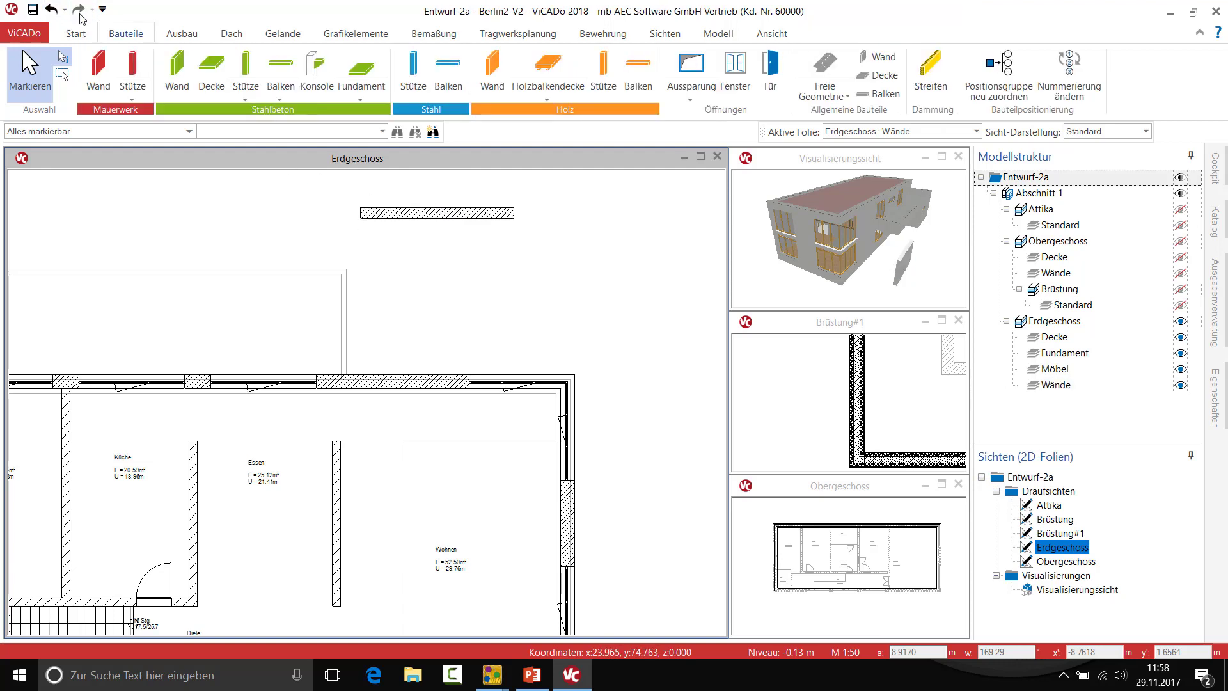
left_click(391, 214)
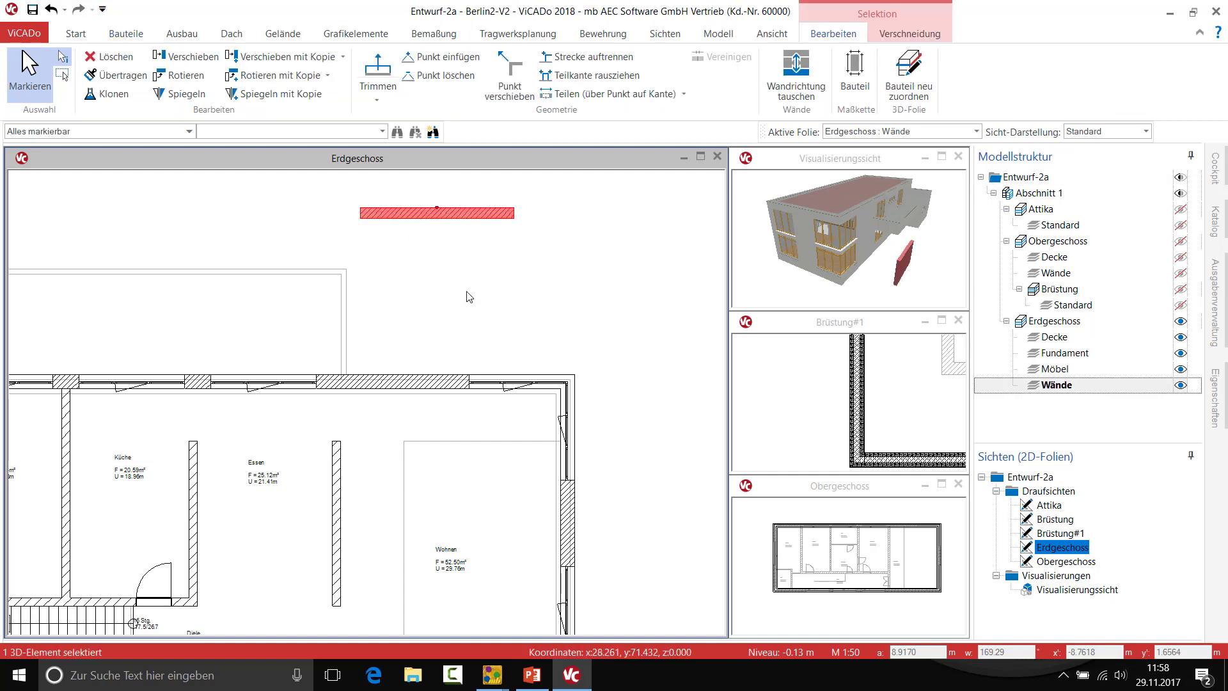
- Delete the test wall, then select the plan's top outer wall and zoom in
key("Delete")
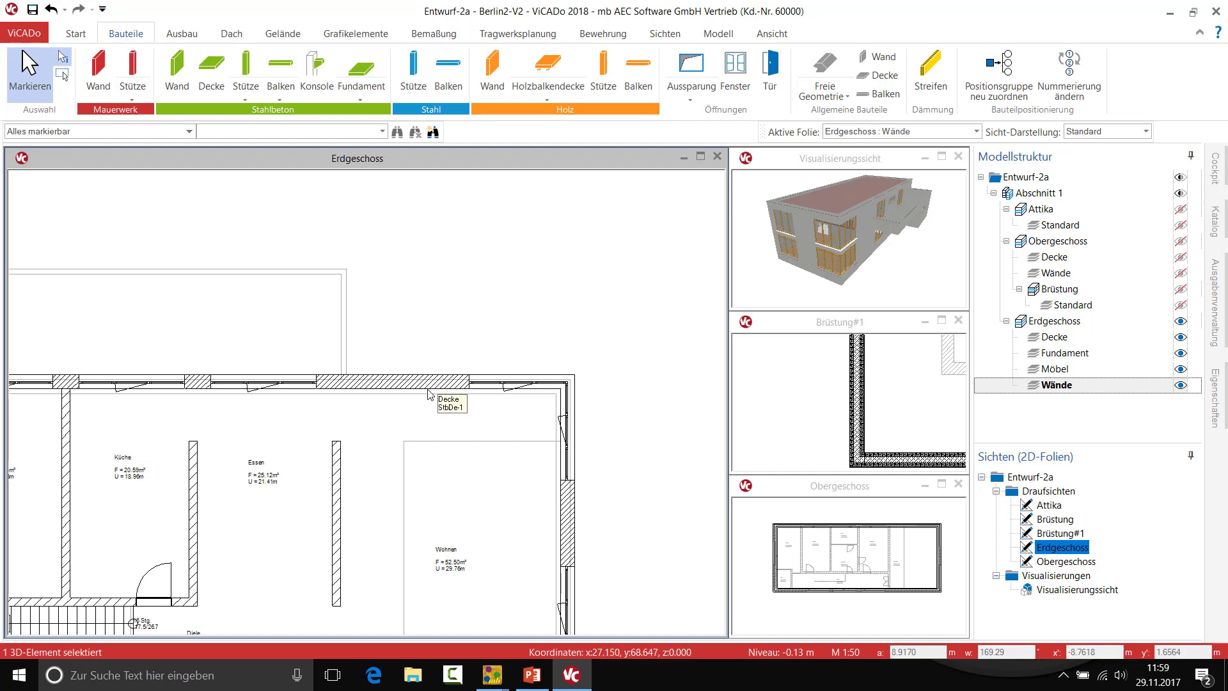
left_click(388, 388)
scroll(201, 416, "up", 1)
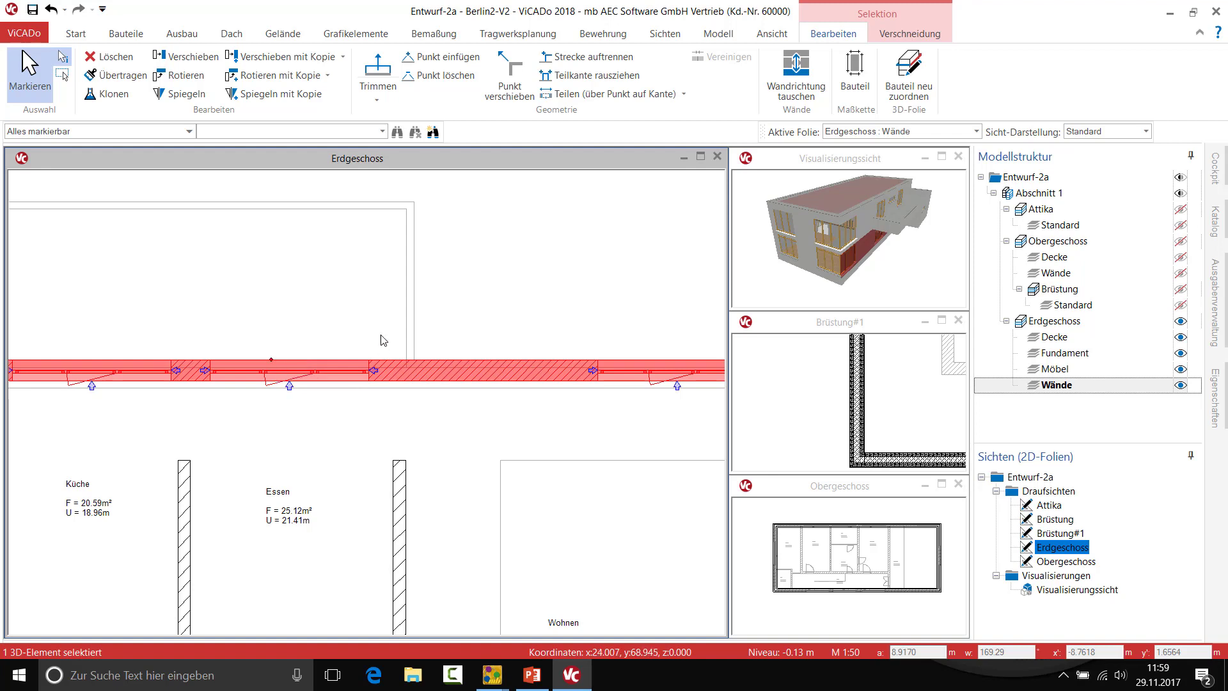
key("Escape")
scroll(537, 307, "down", 3)
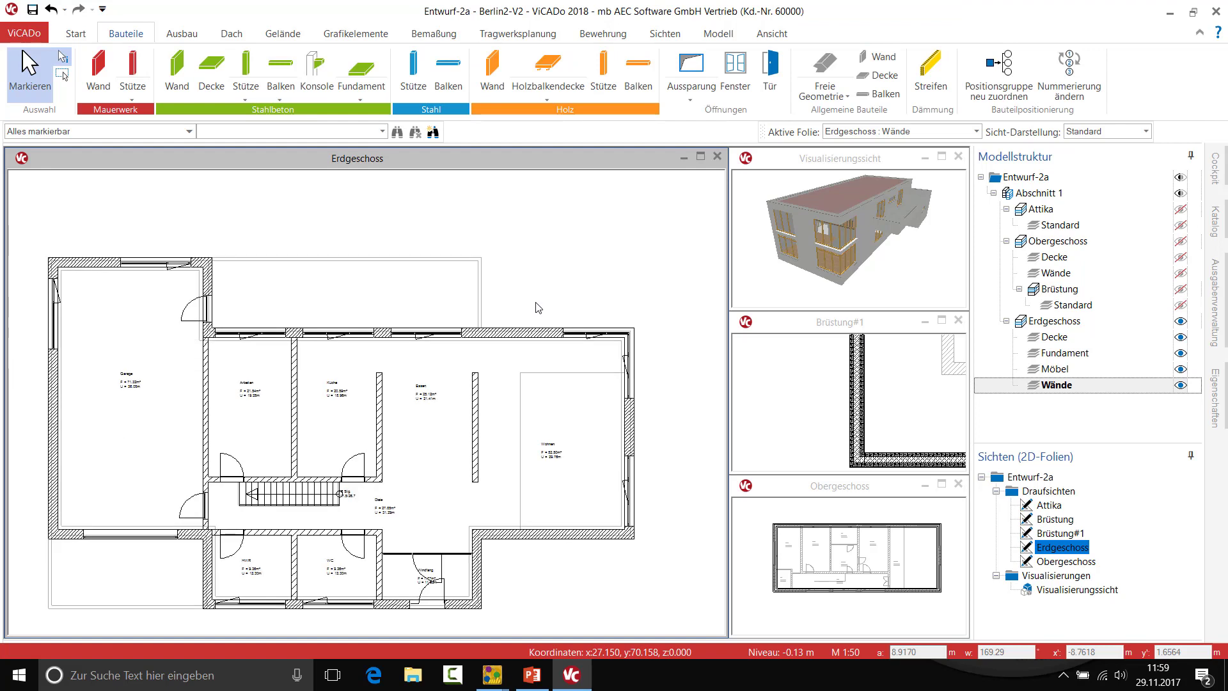
left_click(479, 335)
right_click(481, 339)
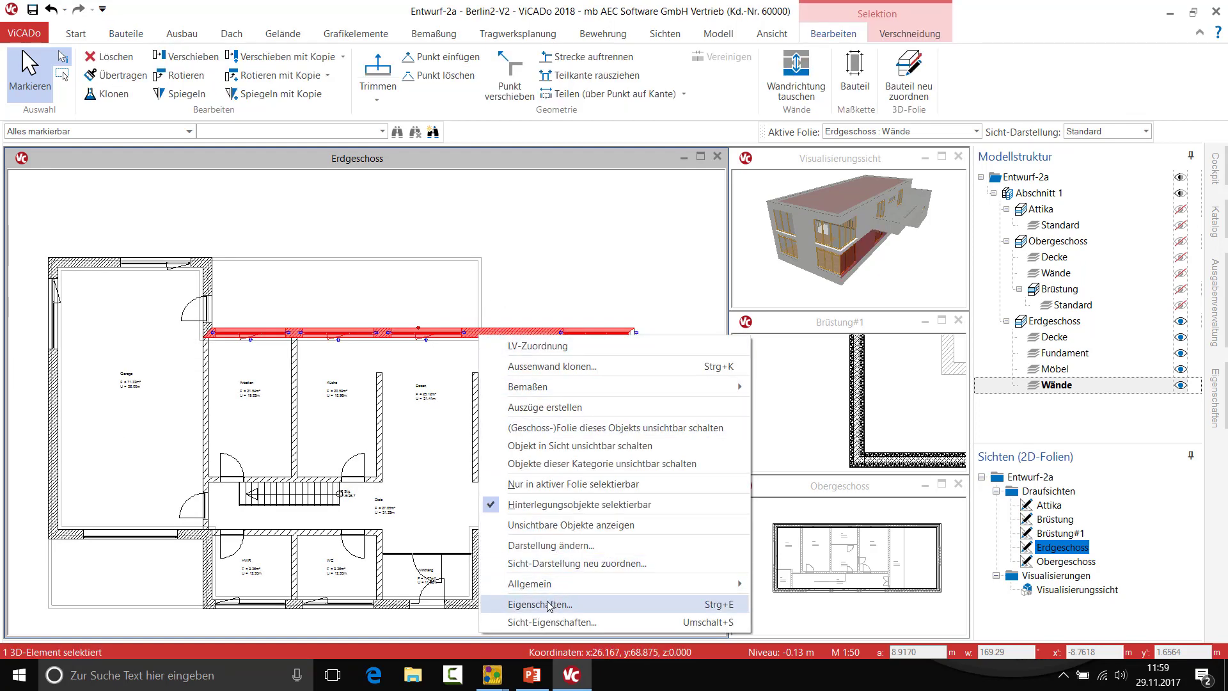
left_click(518, 604)
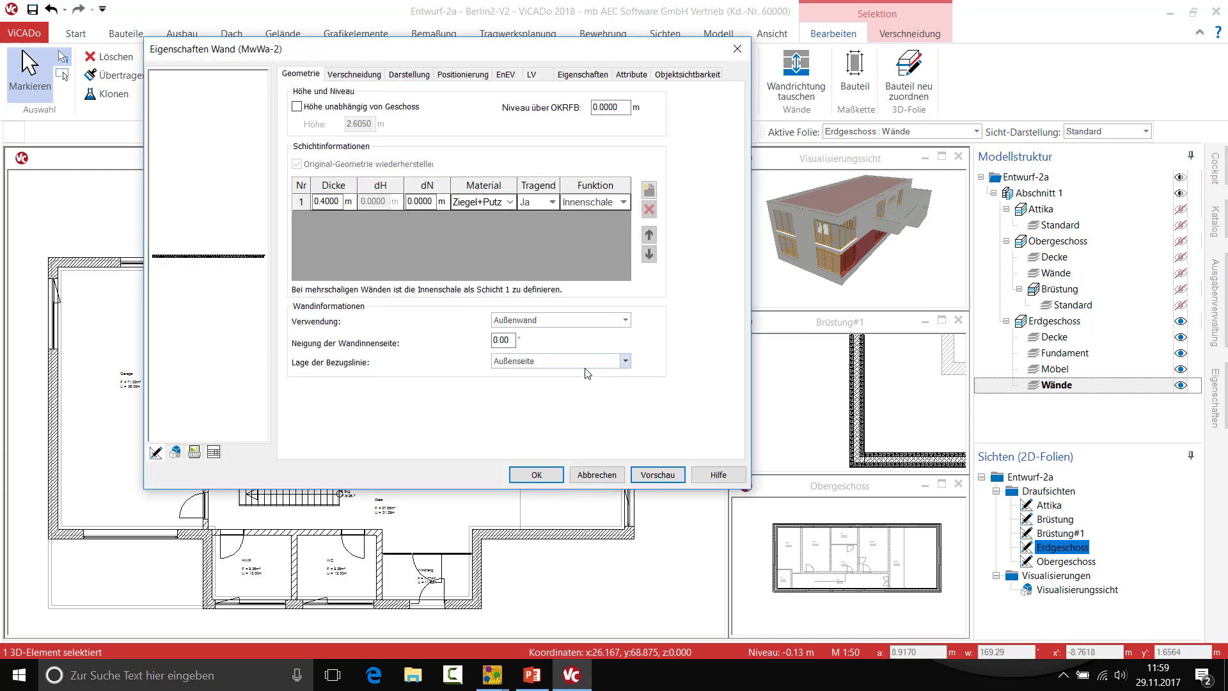
left_click(536, 474)
left_click(622, 253)
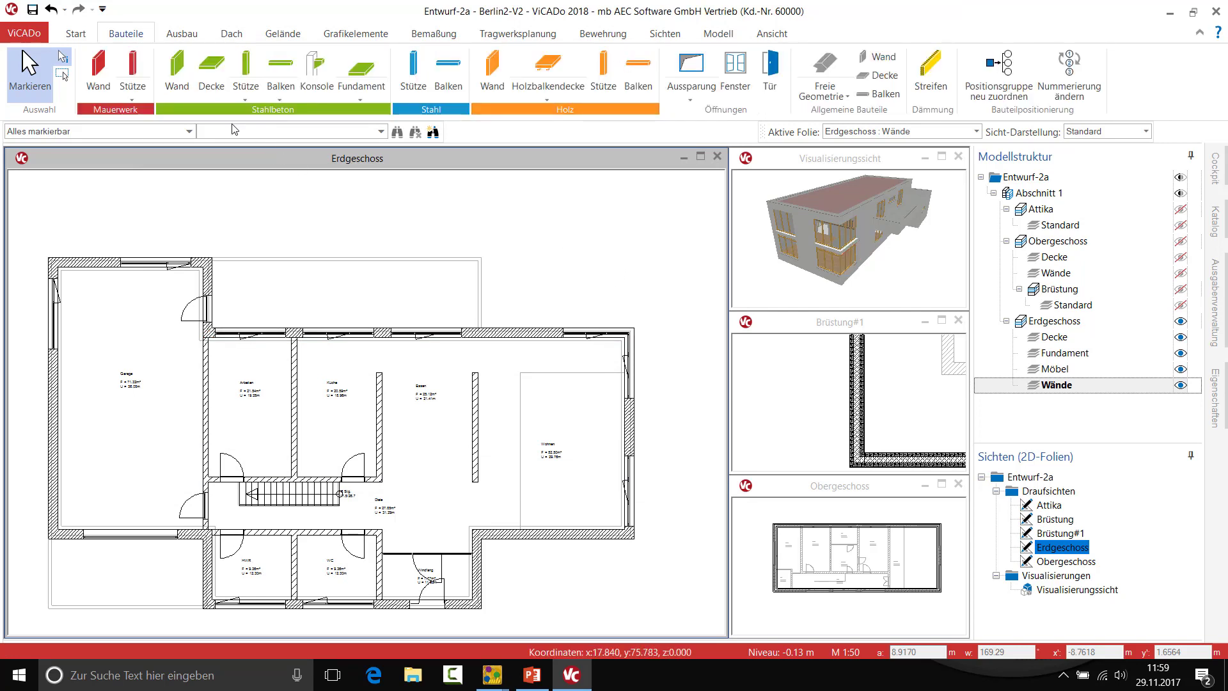
- Filter selection to Aussenwand and box-select all ground-floor exterior walls
left_click(189, 132)
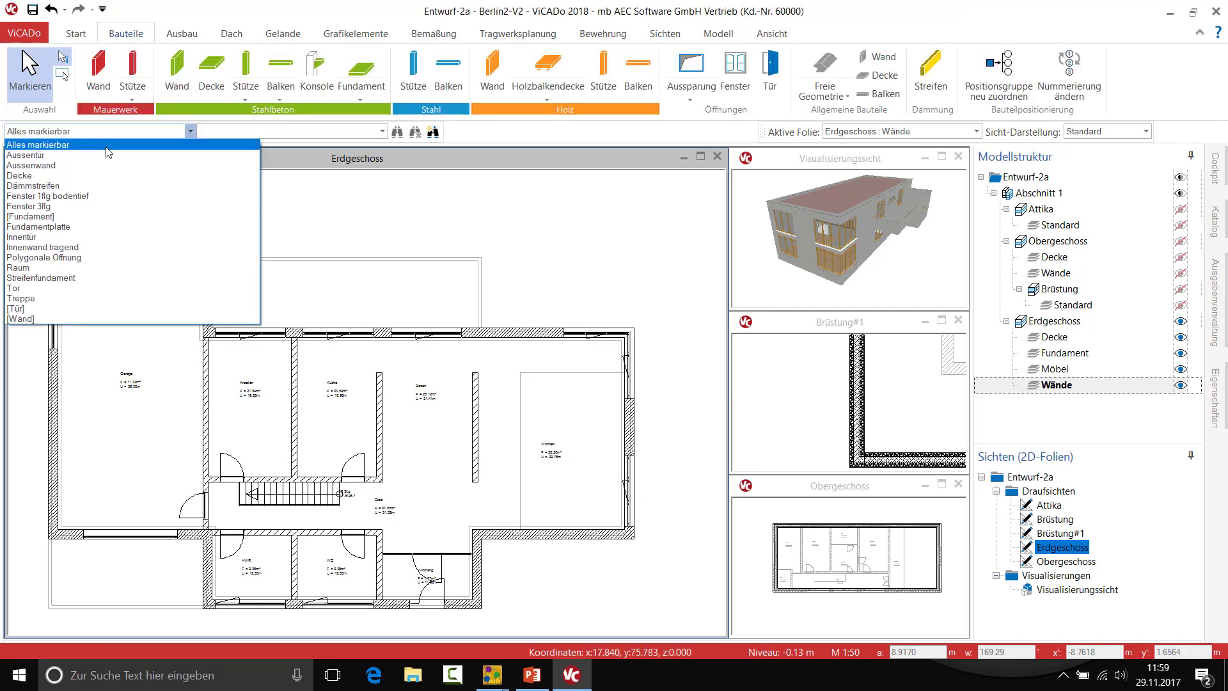
left_click(91, 165)
left_click_drag(28, 215, 673, 632)
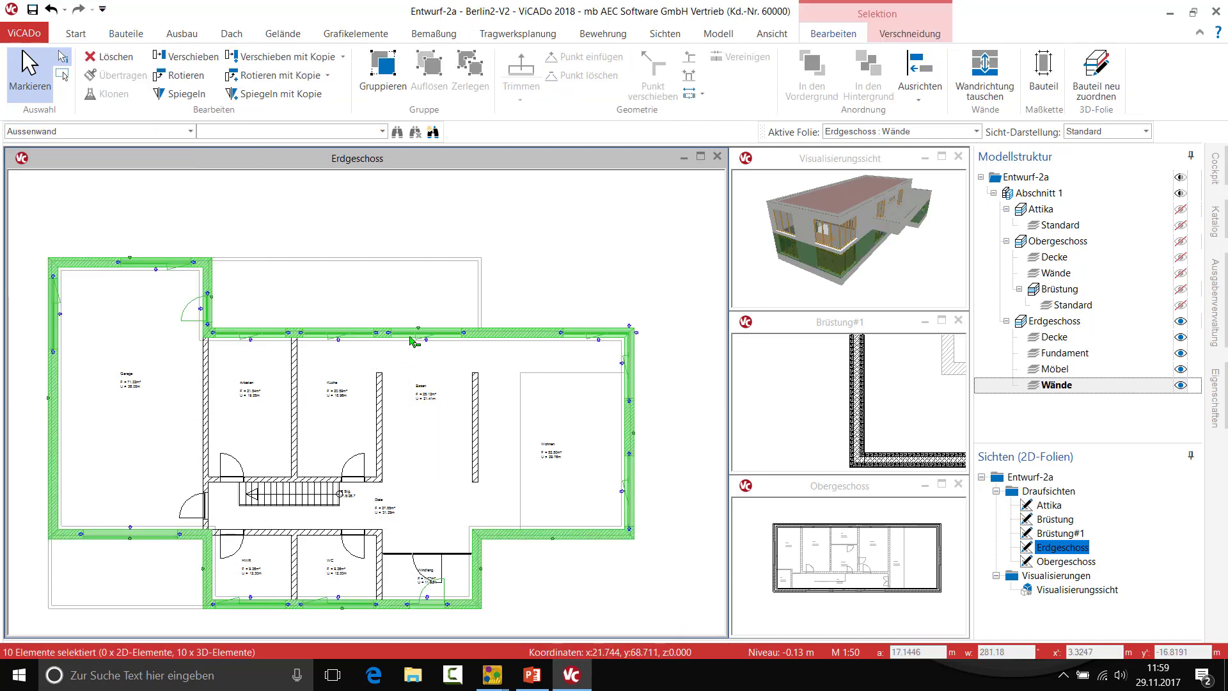
- Change the walls' Platzierung to Innenseite, then select the garage's top and right walls
right_click(339, 198)
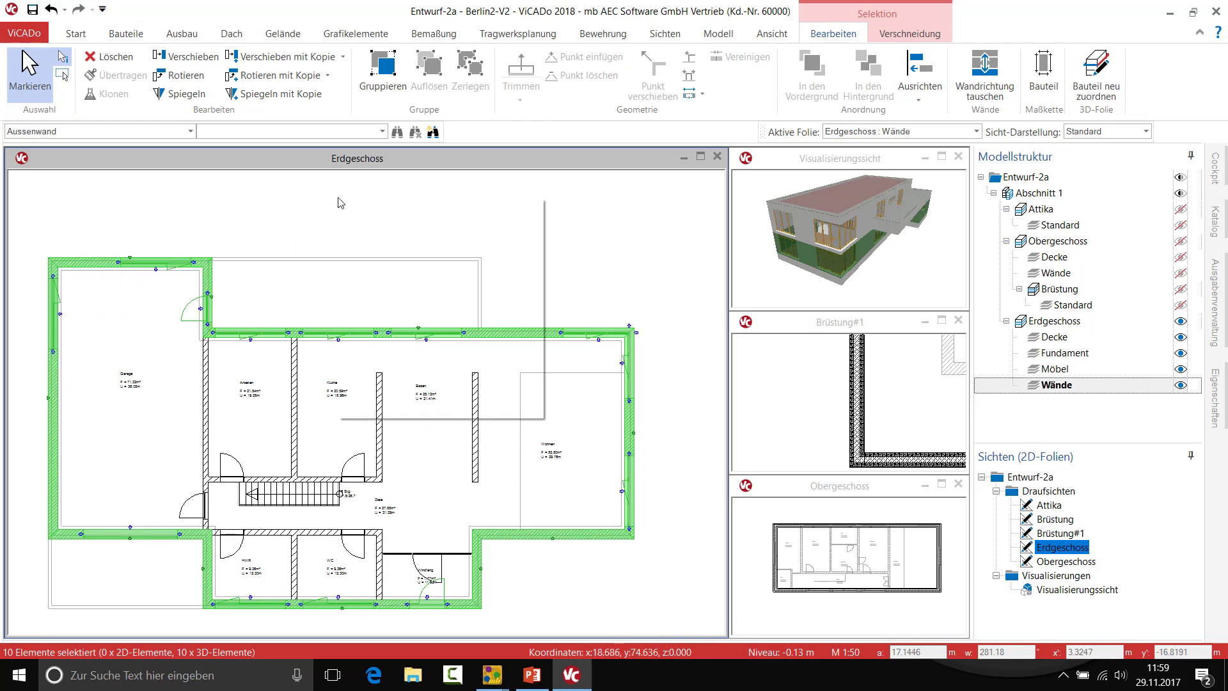
left_click(422, 390)
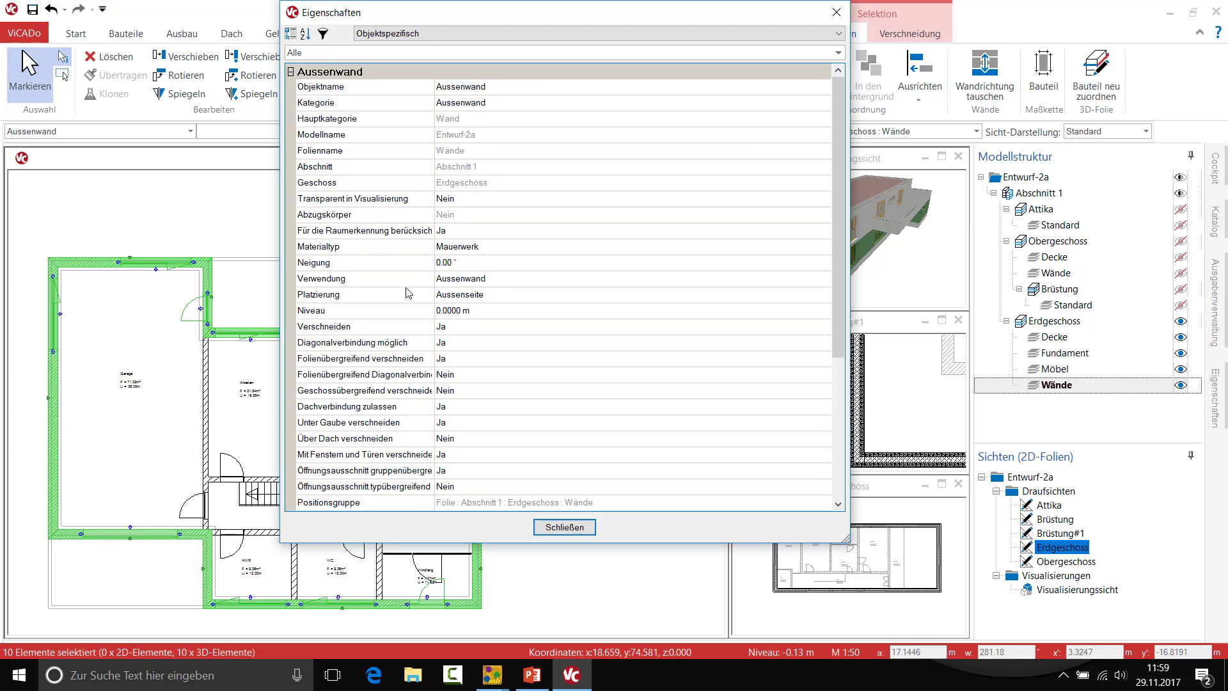
left_click(523, 297)
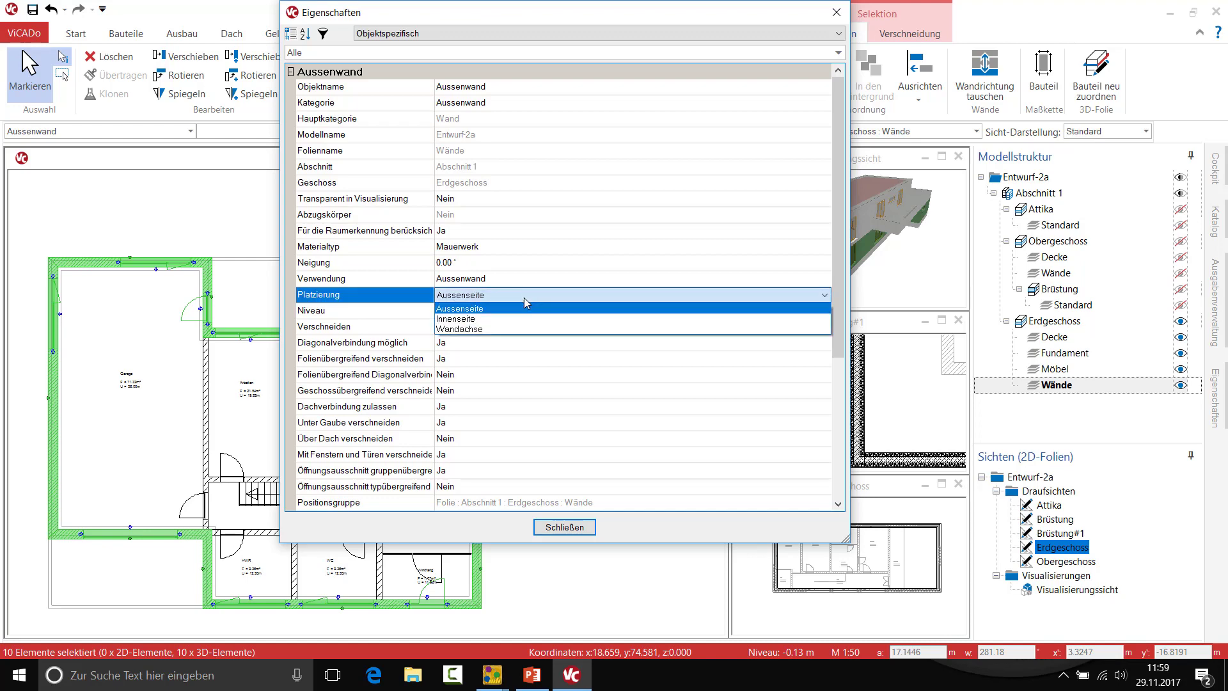
left_click(514, 319)
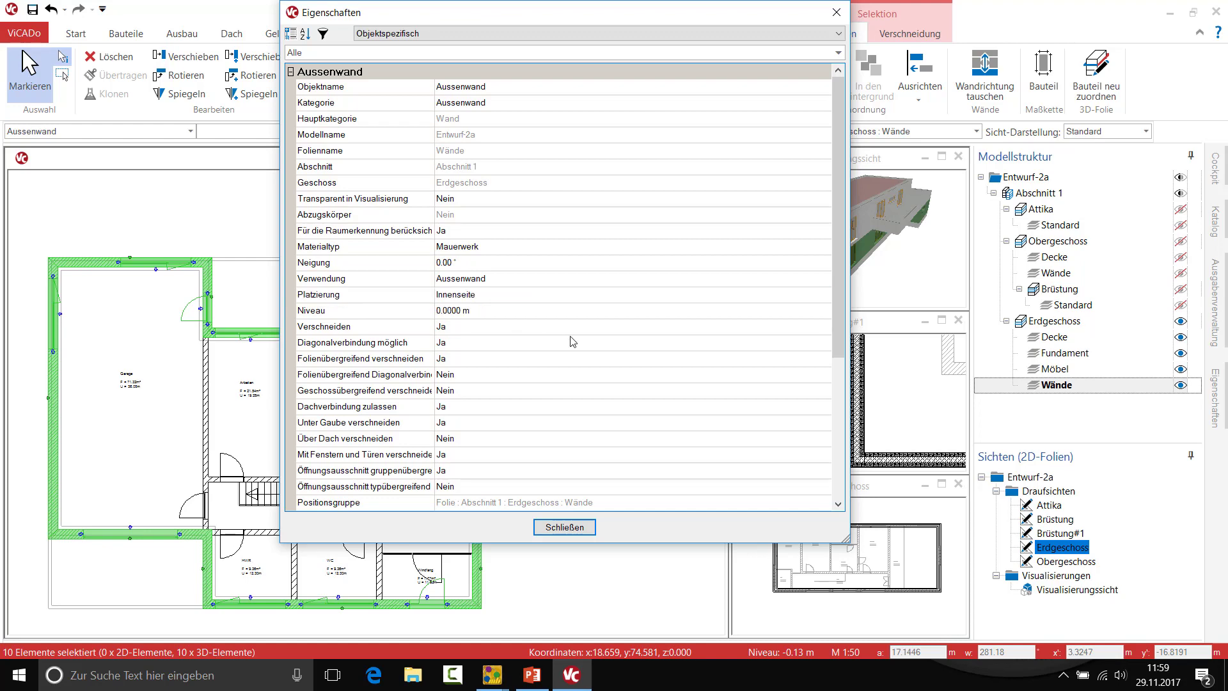
left_click(564, 527)
key("Escape")
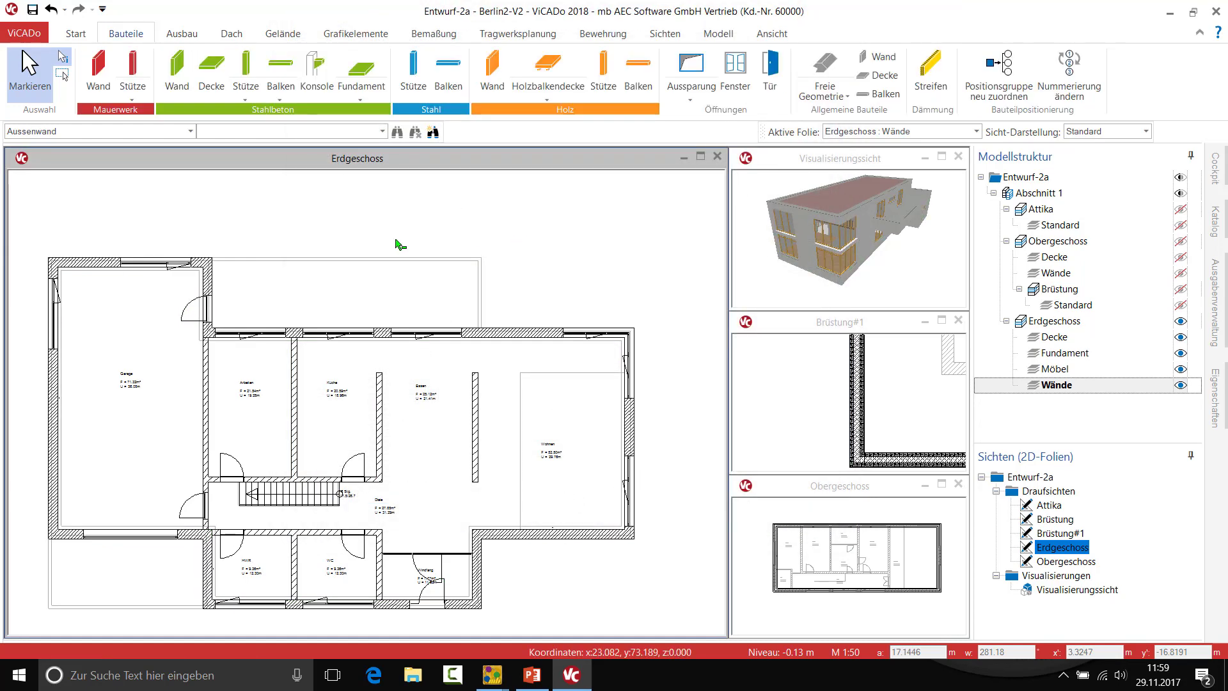
left_click(131, 262)
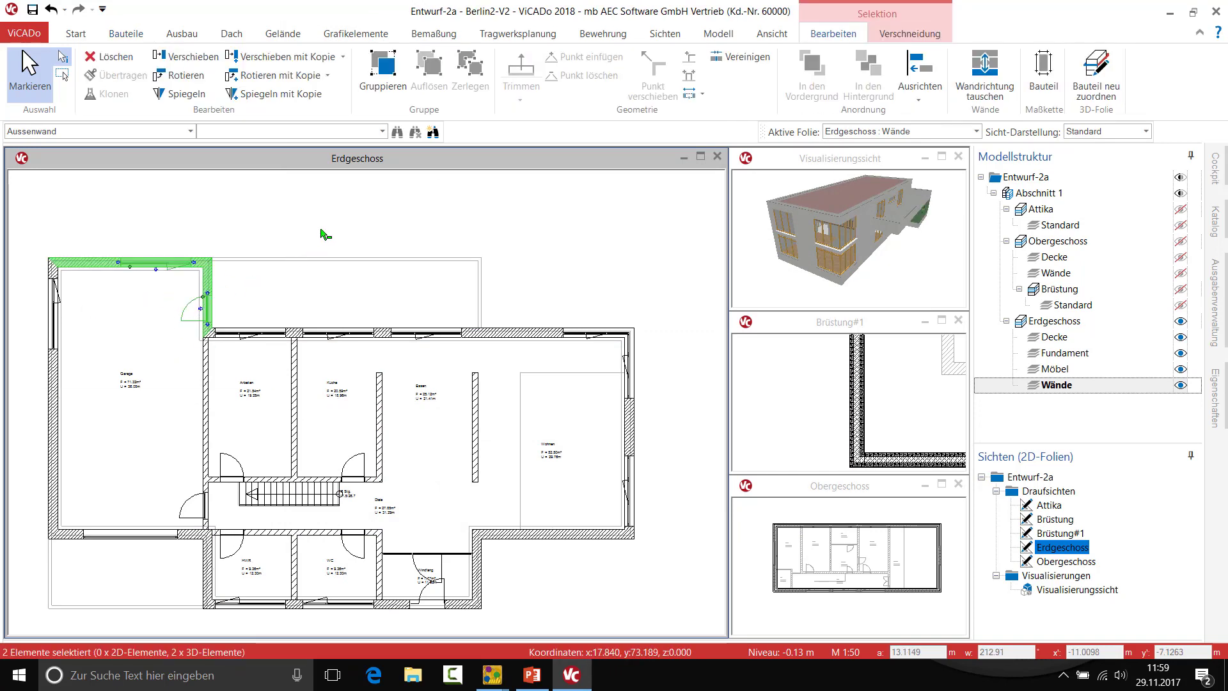
key("Escape")
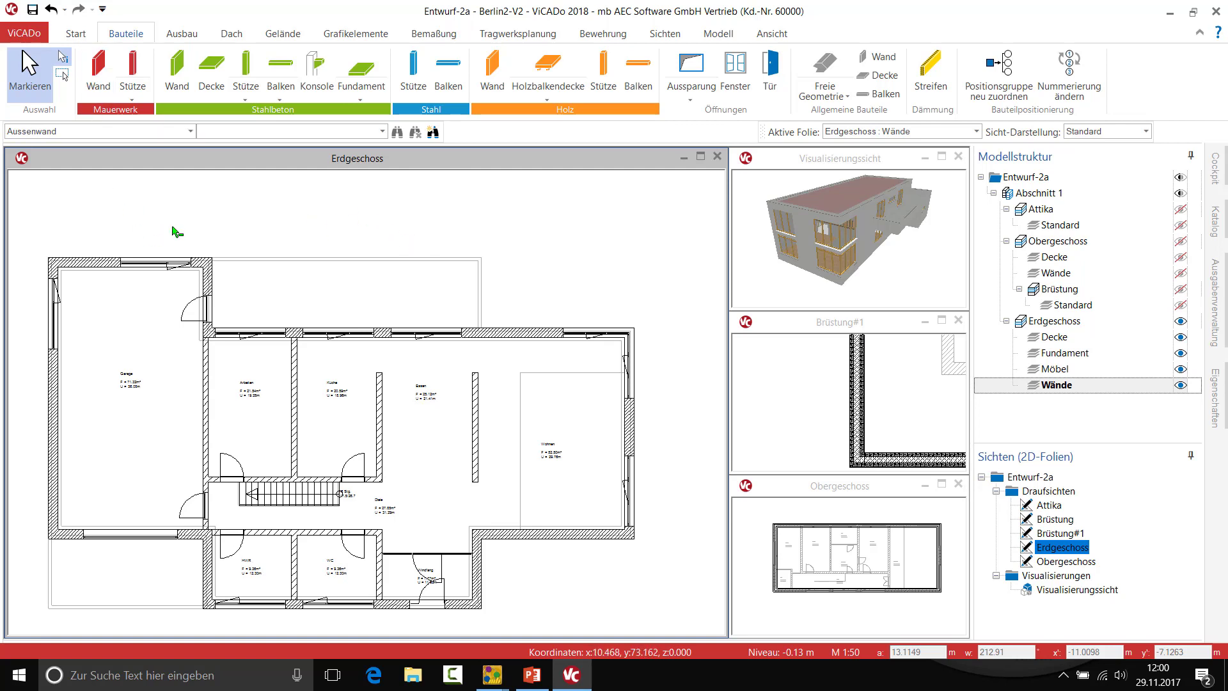
- Configure Einschaliges Mauerwerk mit WDVS with a 0.175 m KS layer and 0.20 m insulation, 37.5 cm total
left_click(99, 76)
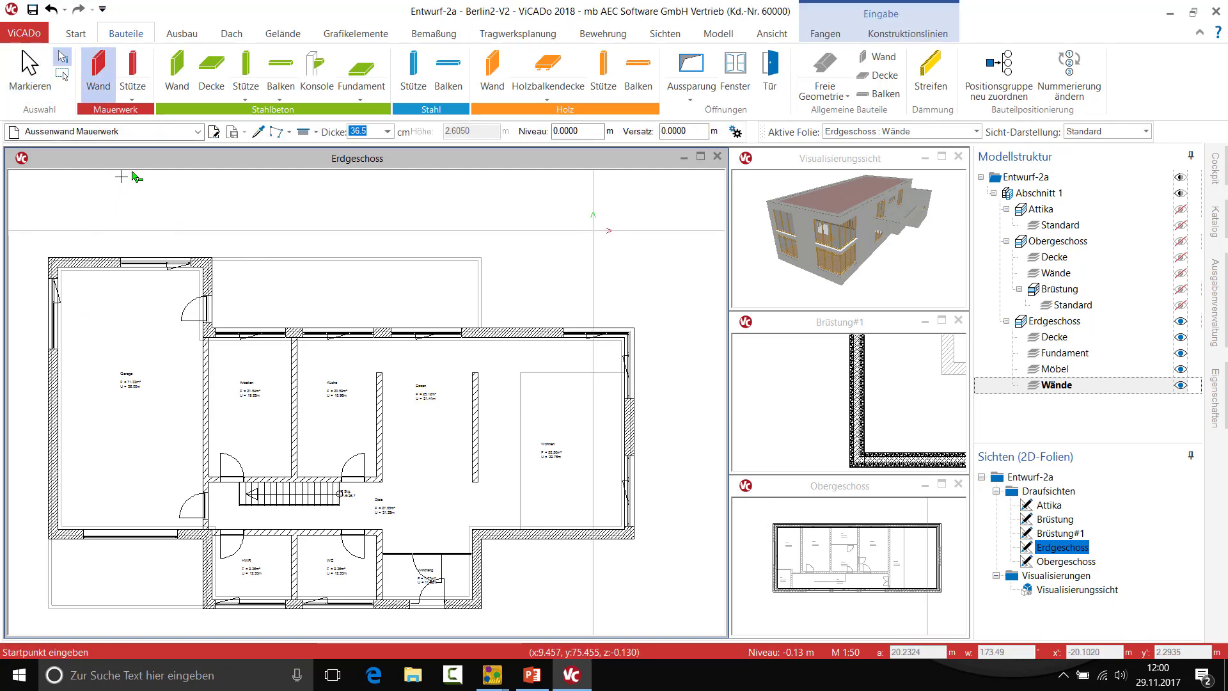
left_click(196, 132)
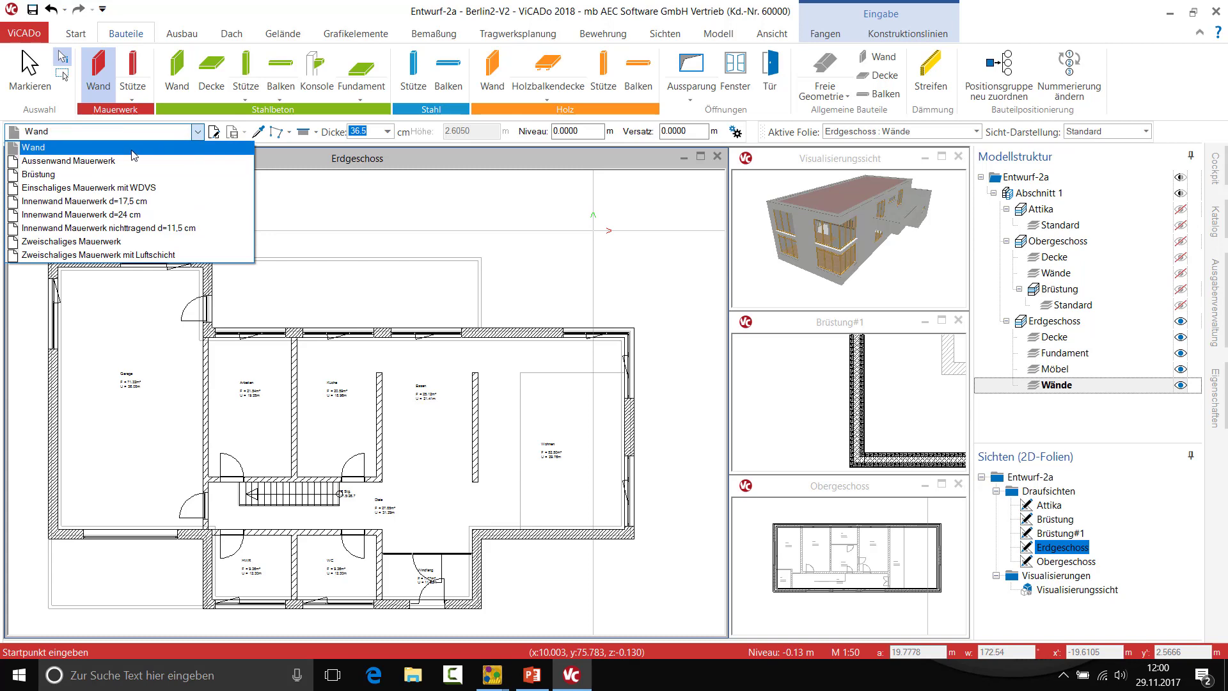
left_click(122, 188)
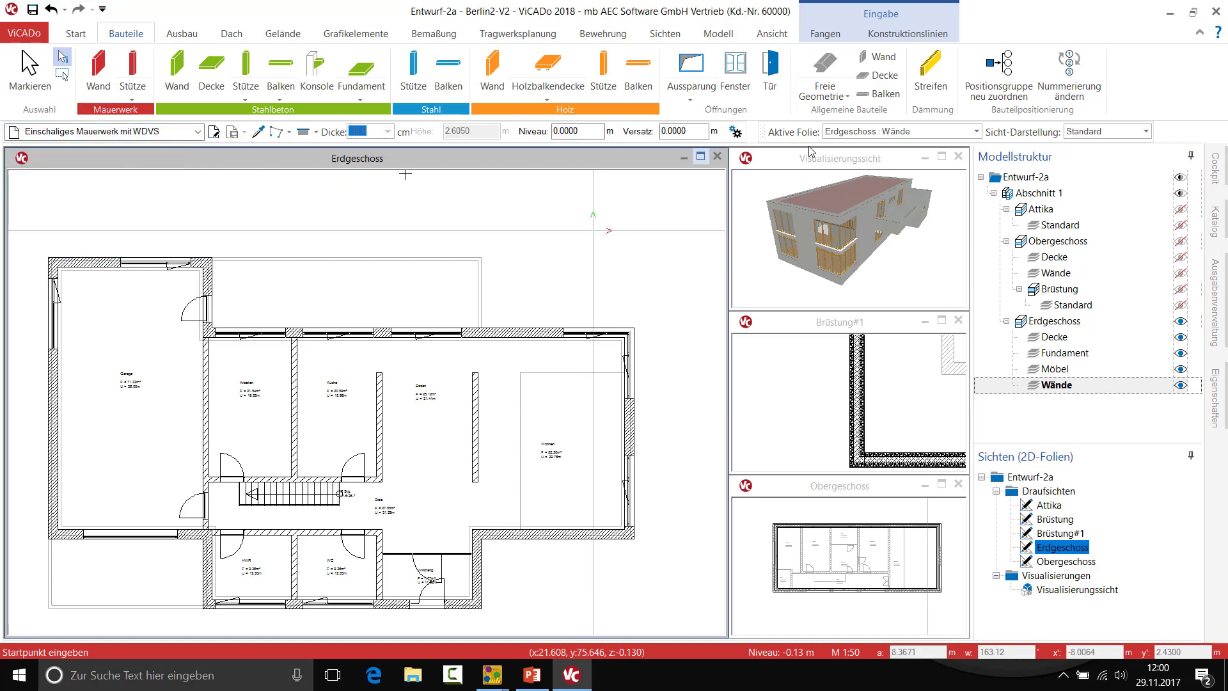
left_click(735, 134)
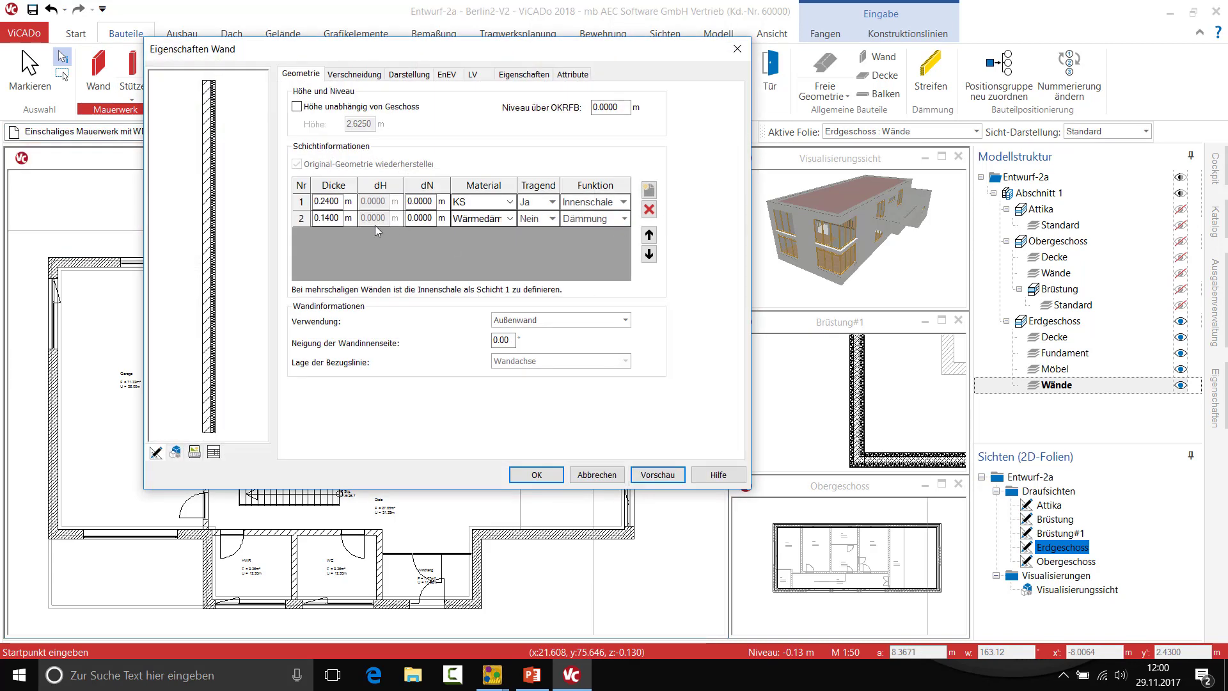
double_click(326, 201)
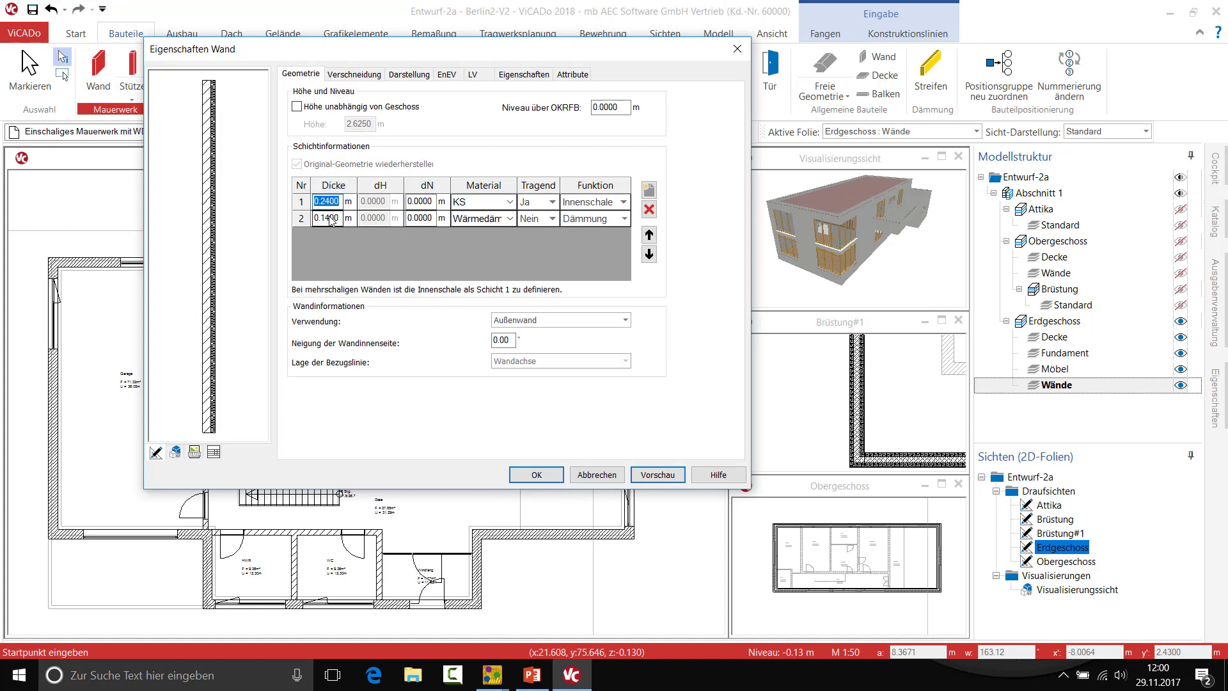
type(".175")
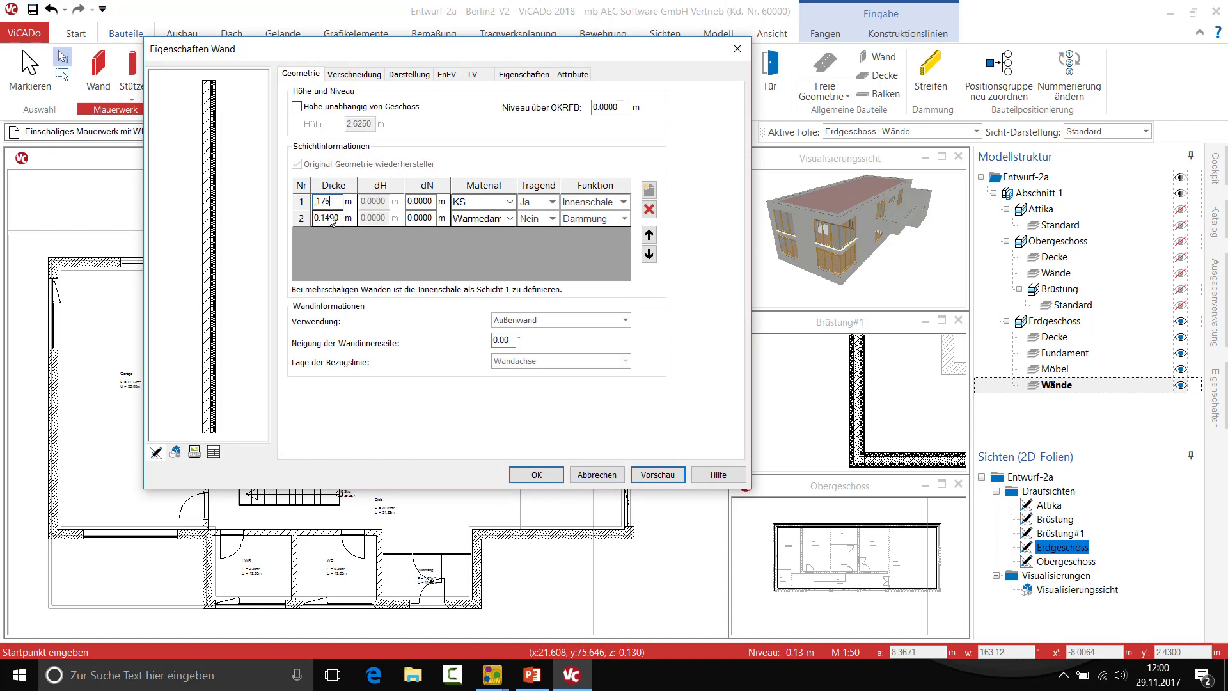
double_click(326, 218)
key("BackSpace")
key("BackSpace")
left_click(547, 473)
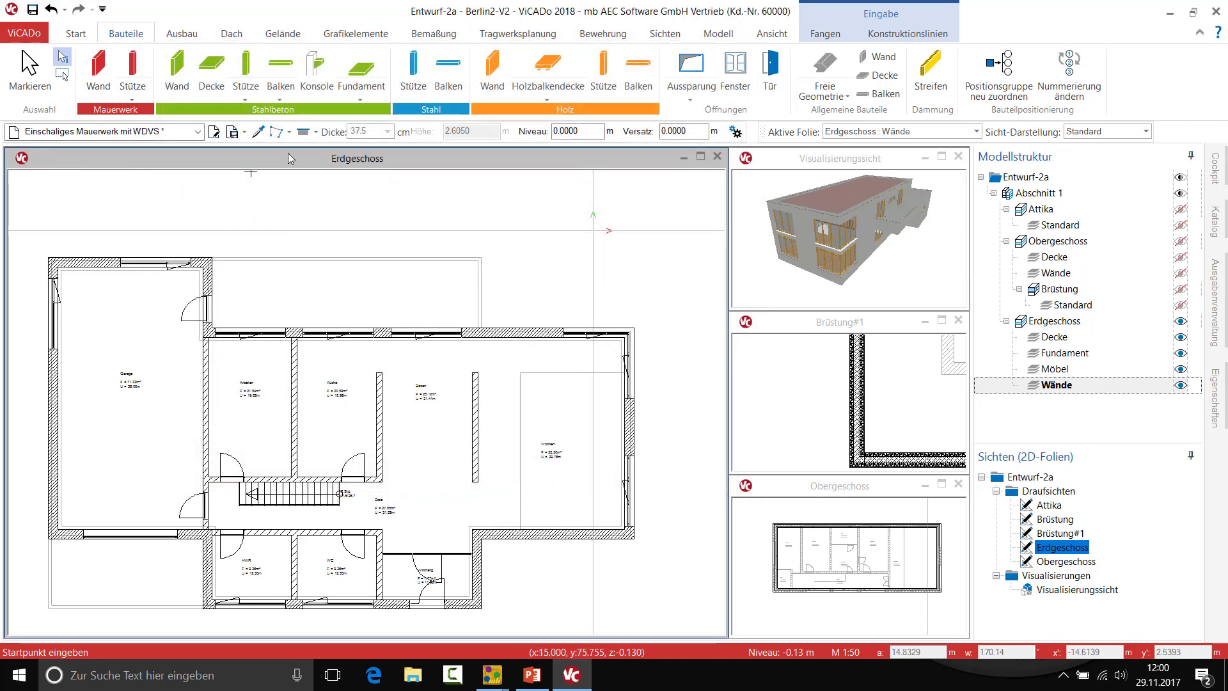
left_click(290, 134)
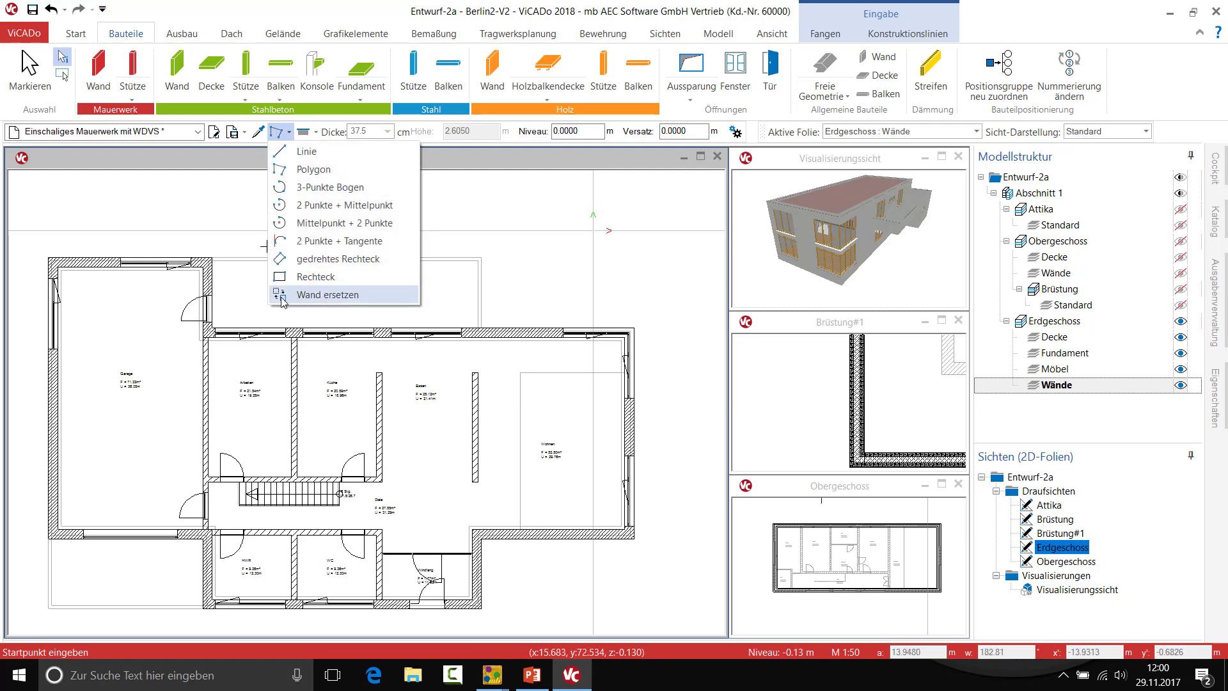
- Switch to 'Wand ersetzen' and replace the top exterior wall with the insulated masonry type
left_click(282, 295)
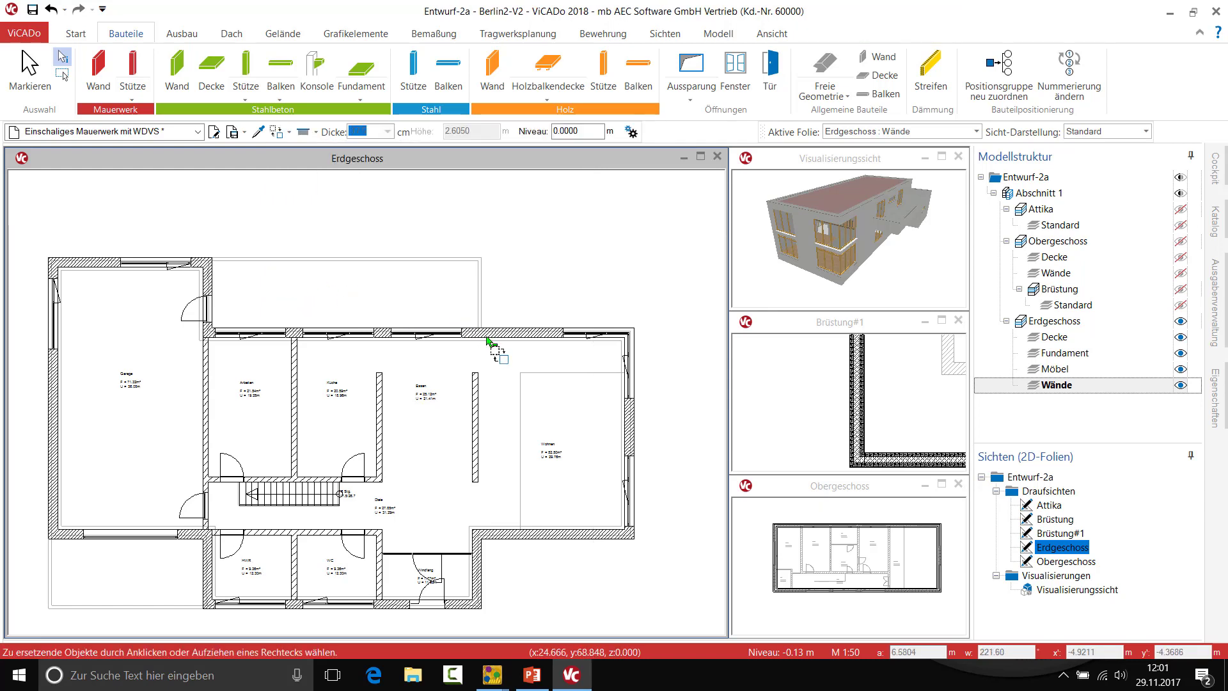
left_click(510, 334)
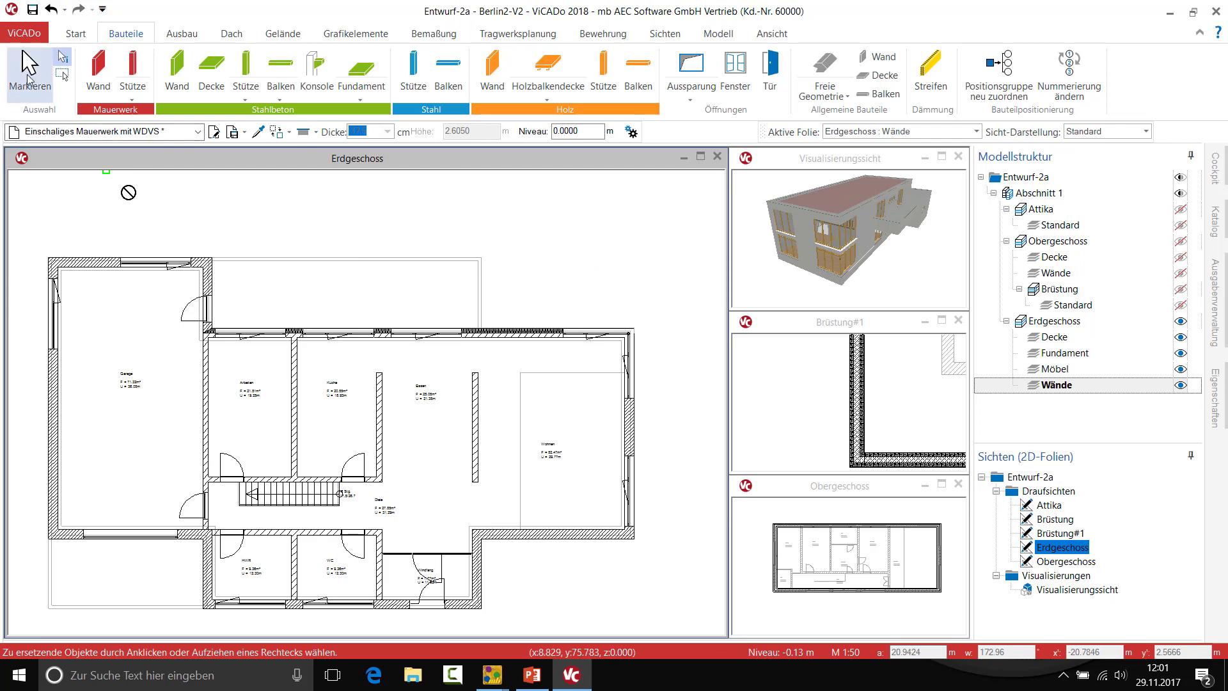
key("Escape")
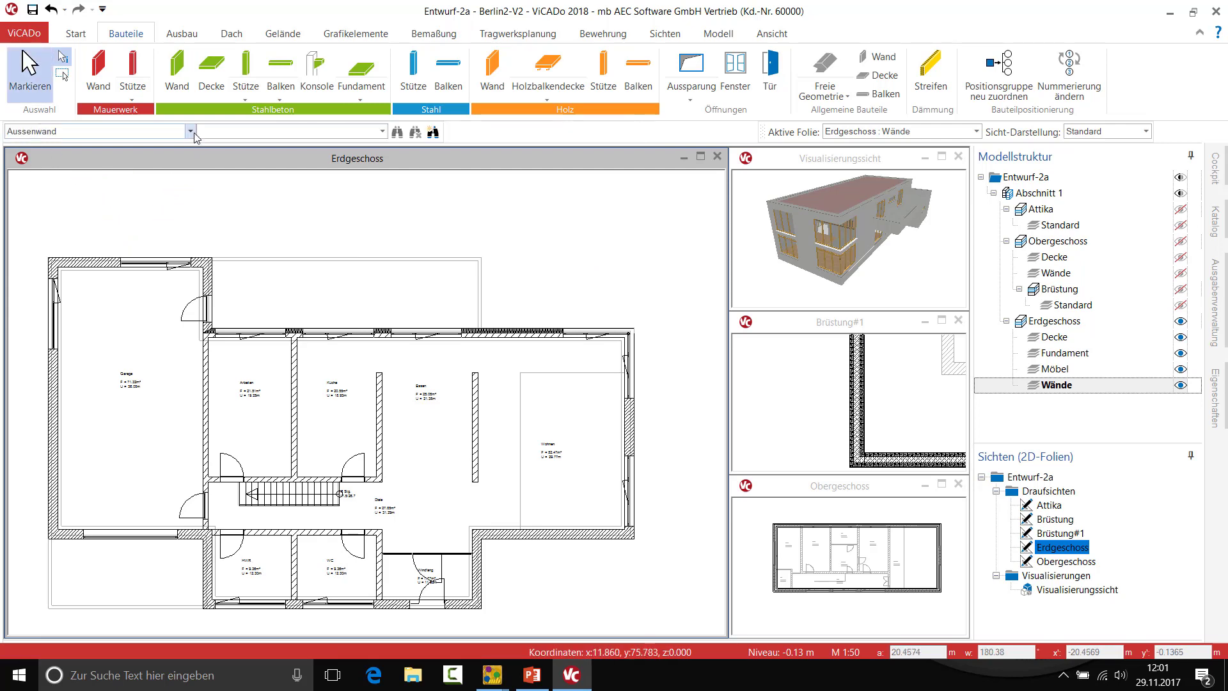
- Limit selection to Aussenwand and replace every exterior wall across the whole plan
left_click(190, 131)
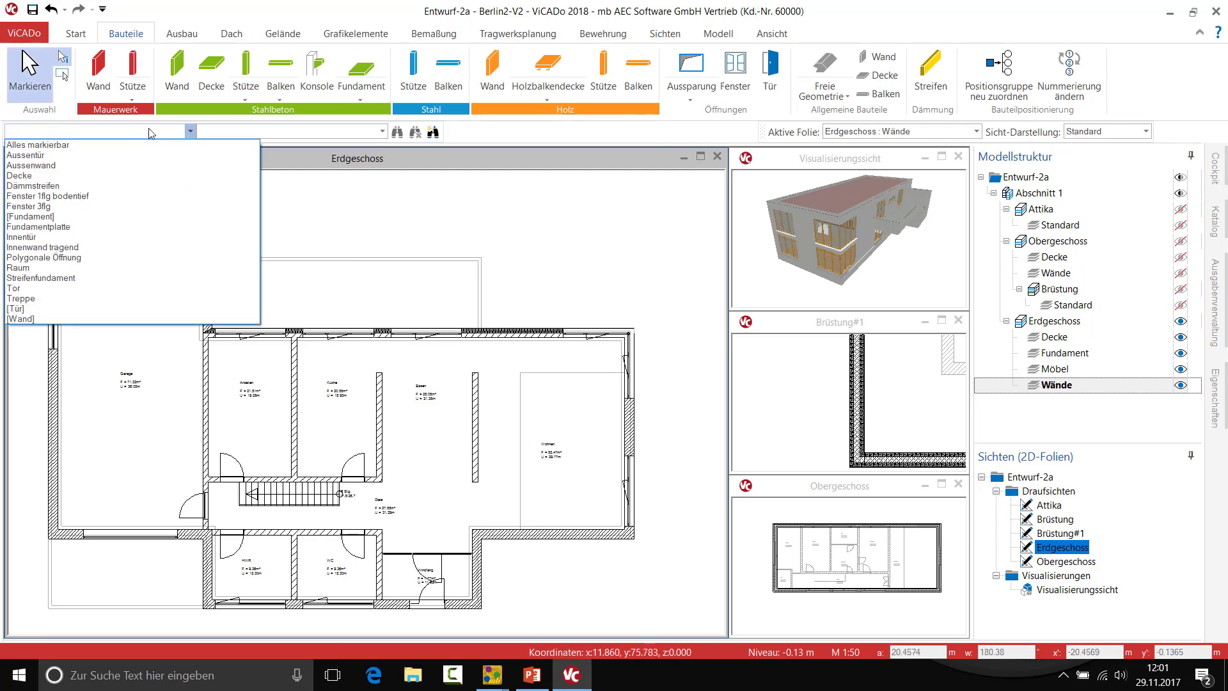
left_click(71, 165)
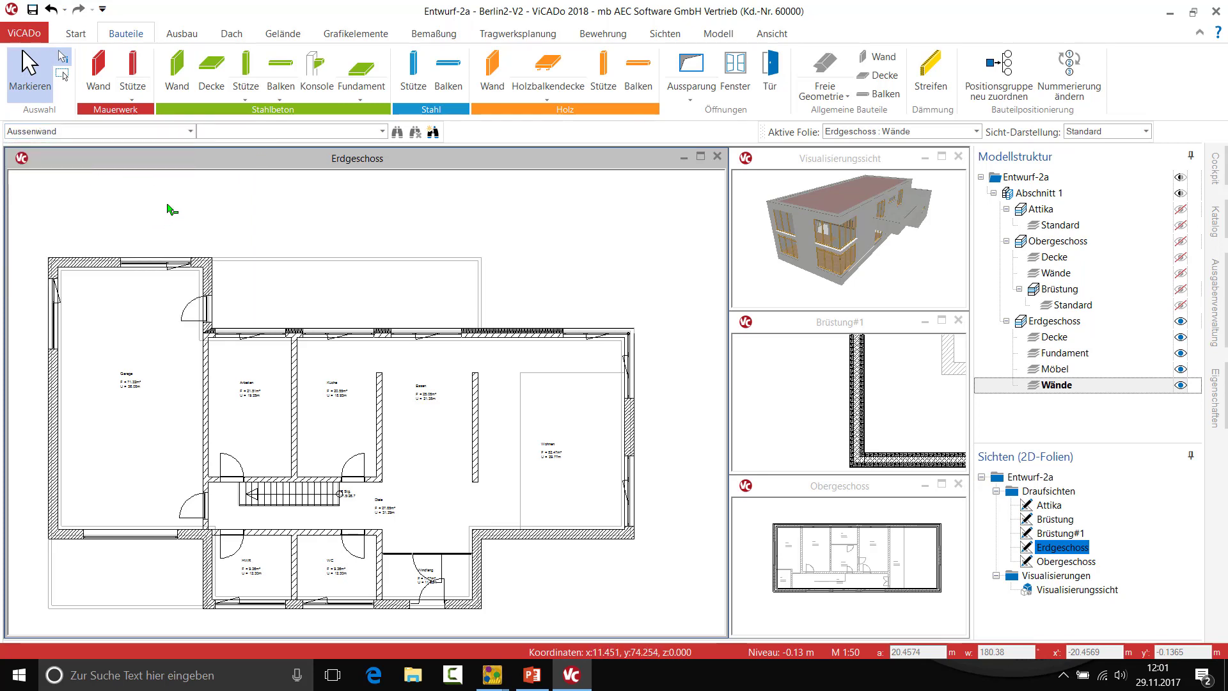
left_click(98, 69)
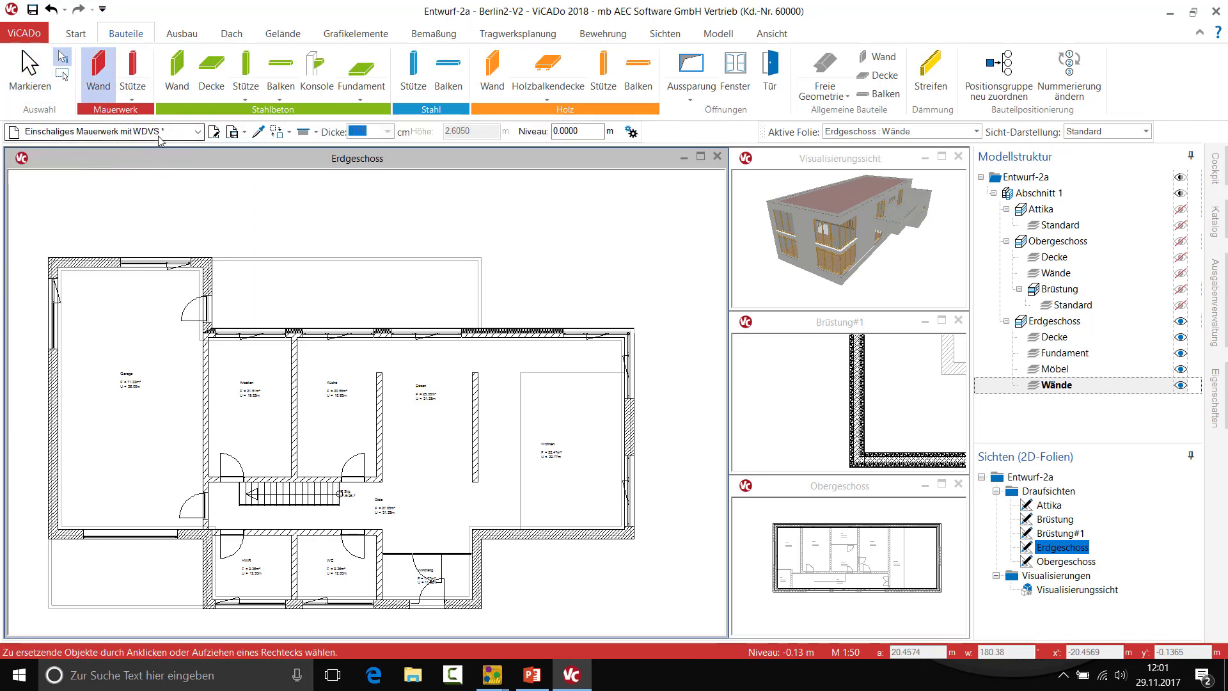
left_click_drag(25, 222, 671, 626)
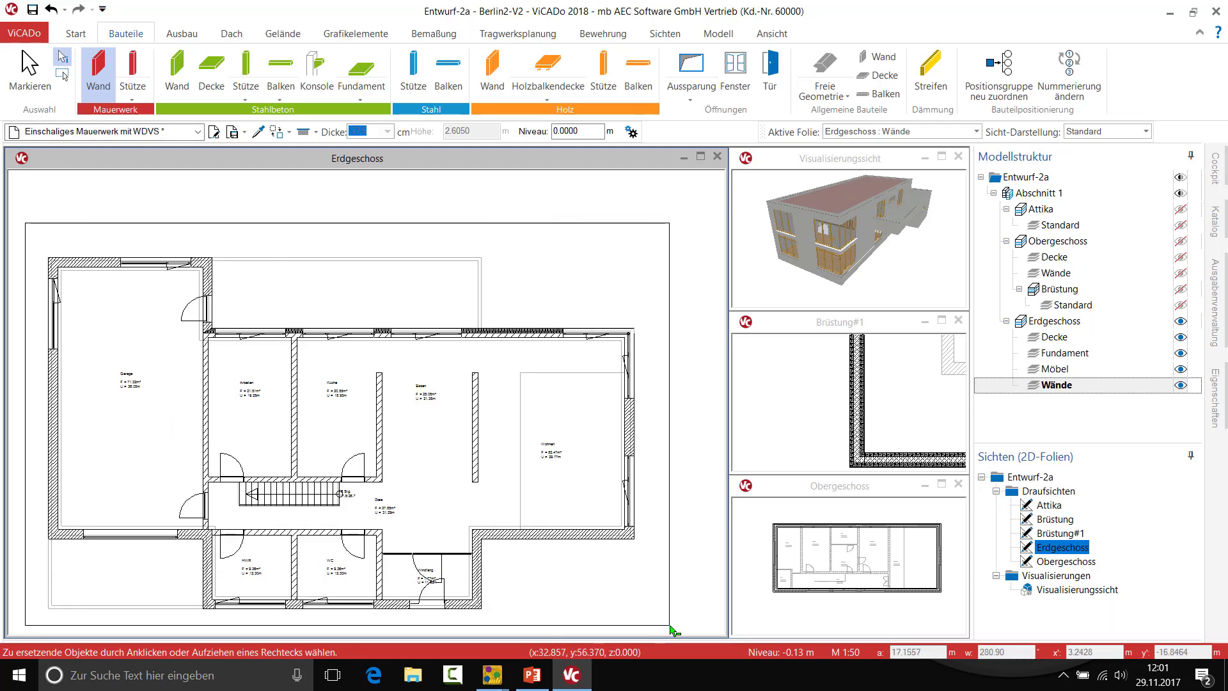
left_click_drag(670, 626, 671, 626)
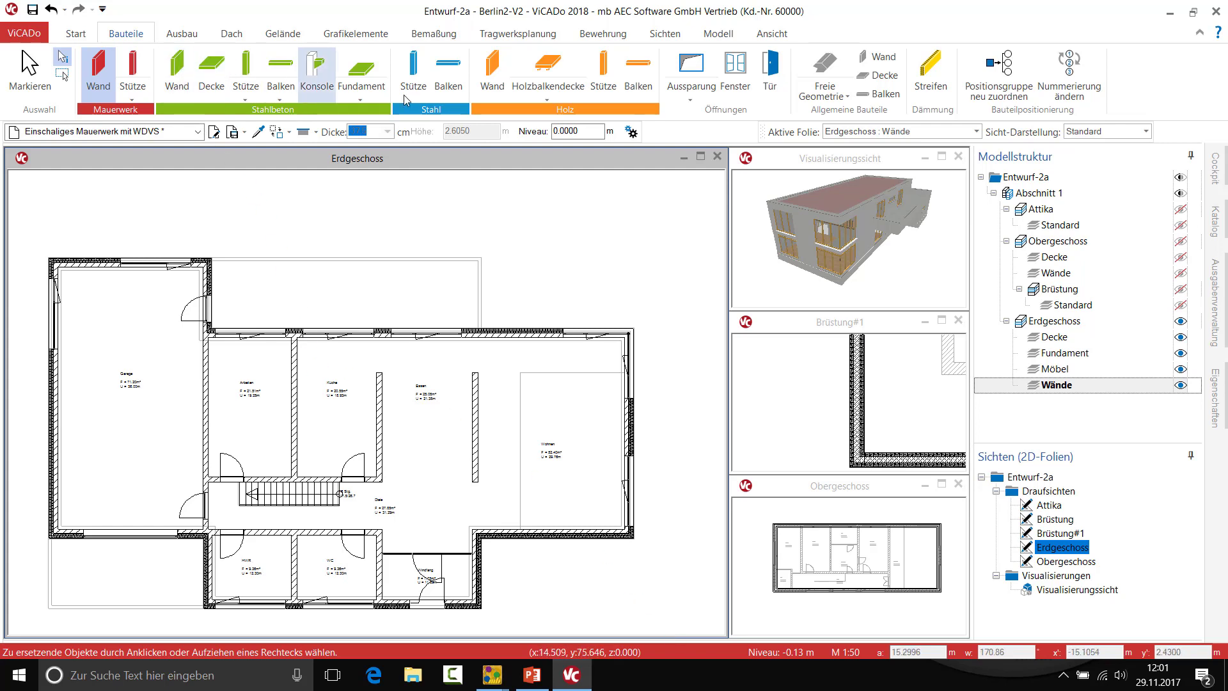
- Leave window placement for Markieren and reset the selection filter to 'Alles markierbar'
left_click(733, 80)
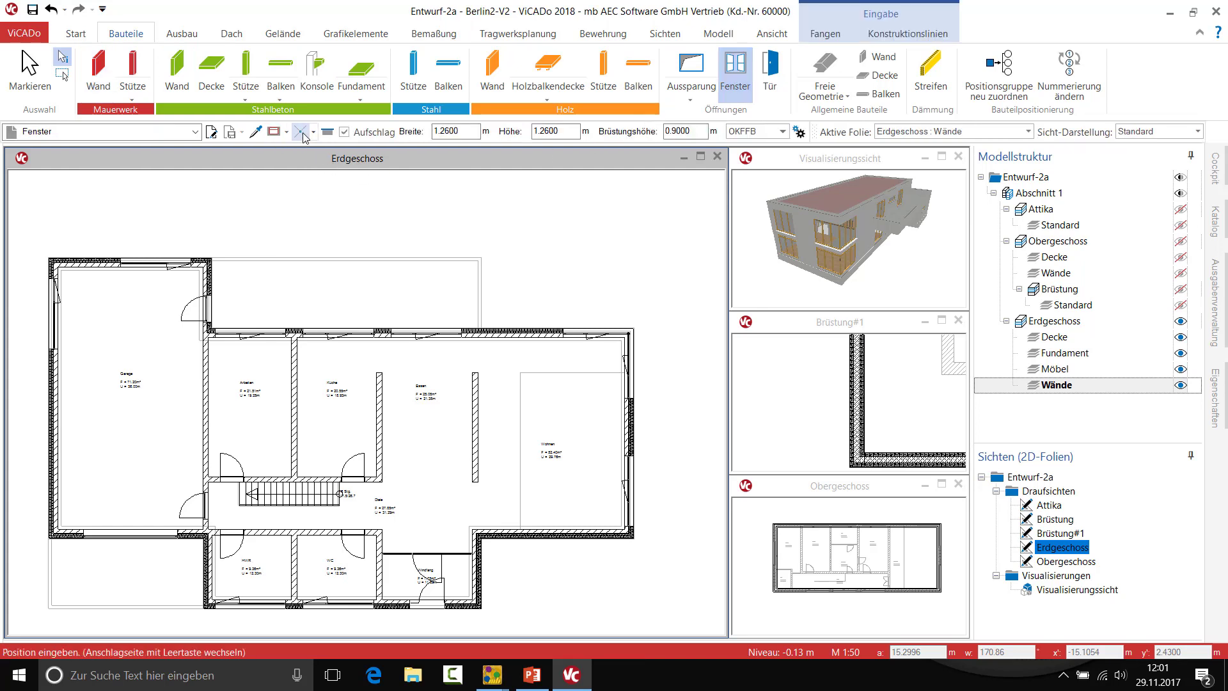
left_click(304, 136)
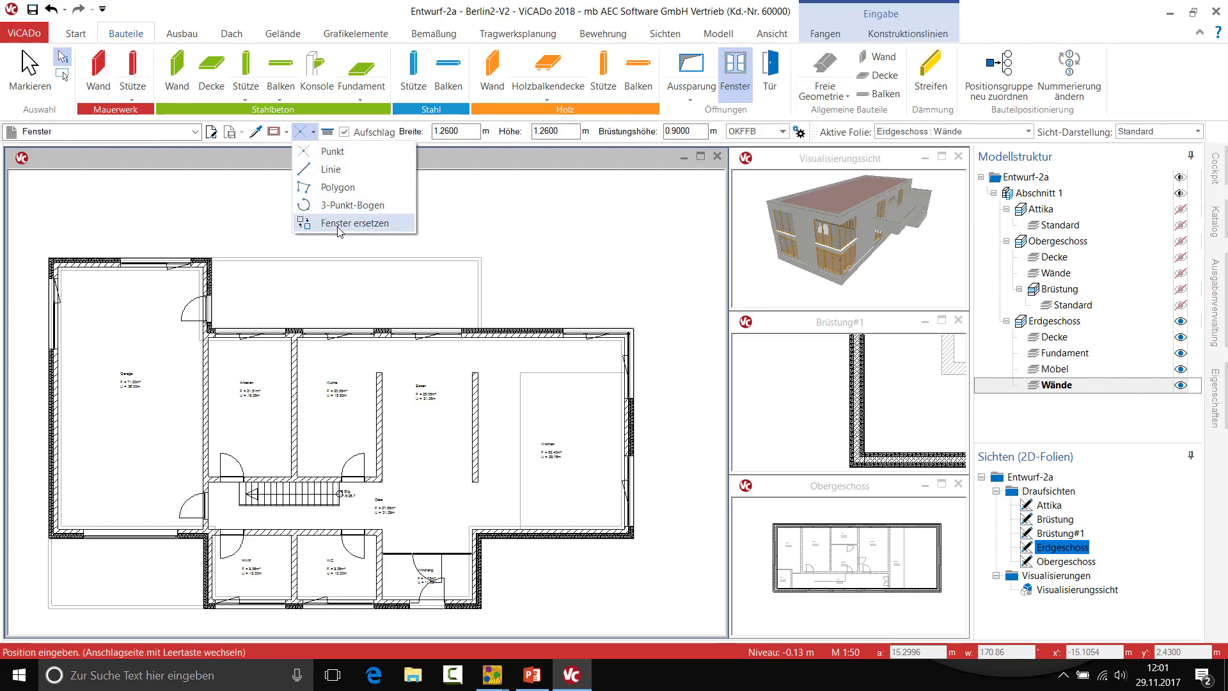
left_click(118, 164)
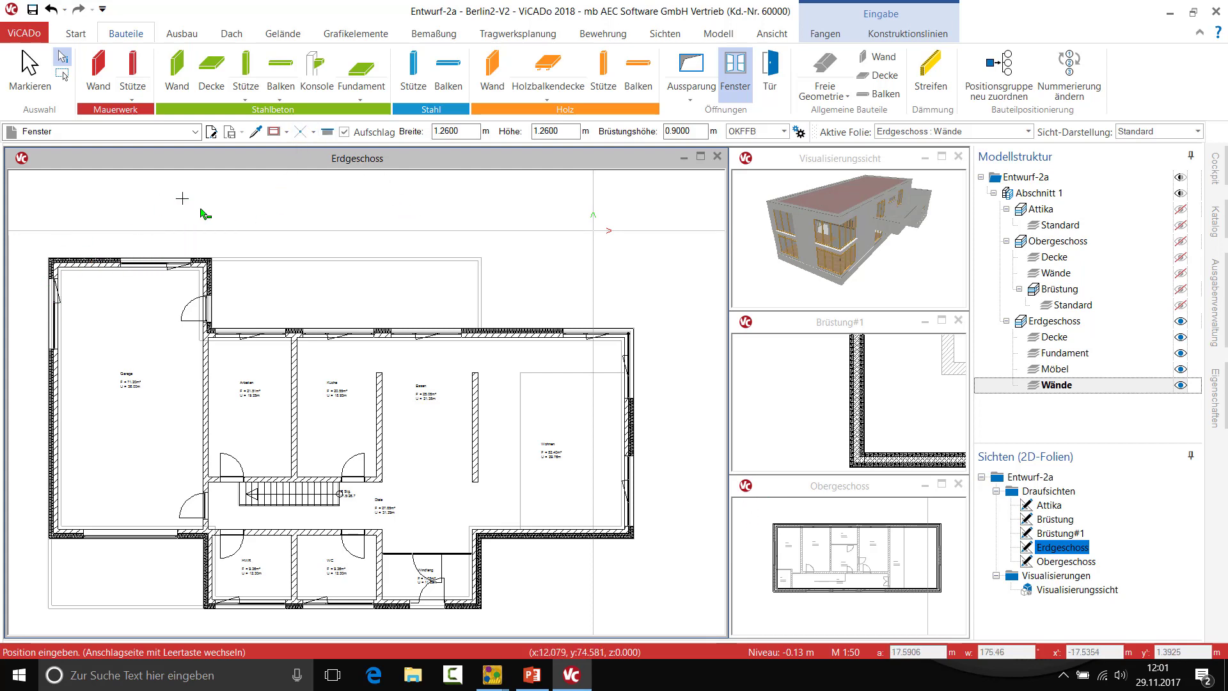
left_click(30, 71)
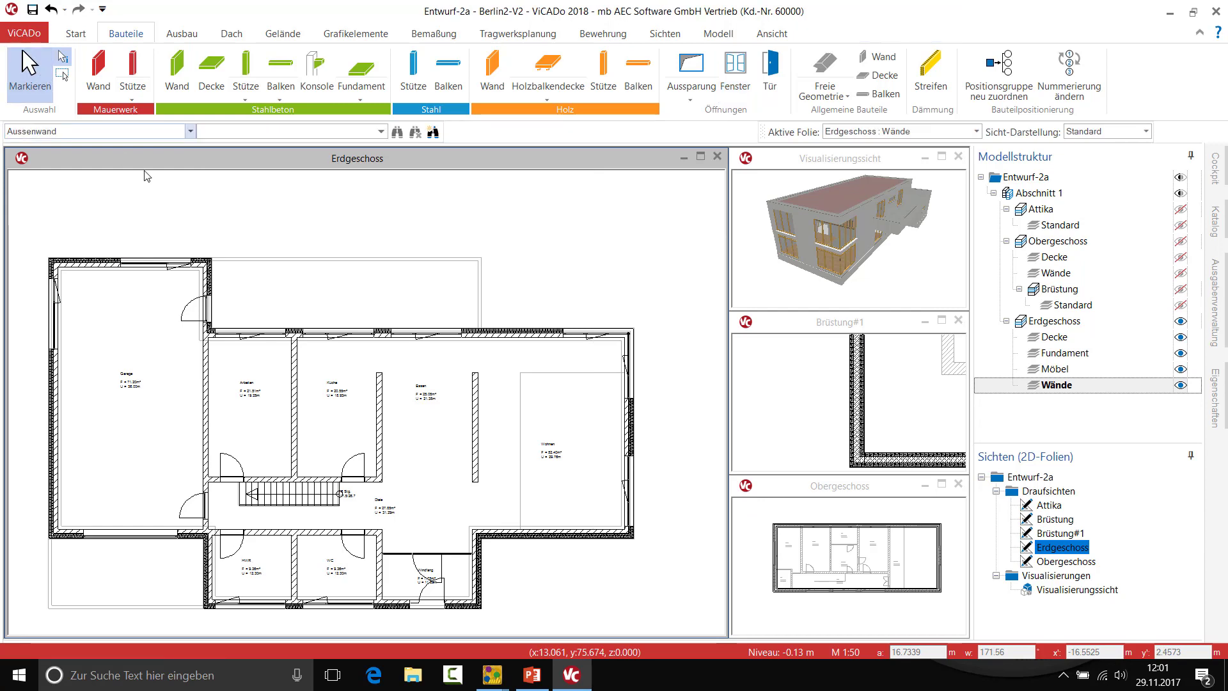
left_click(190, 131)
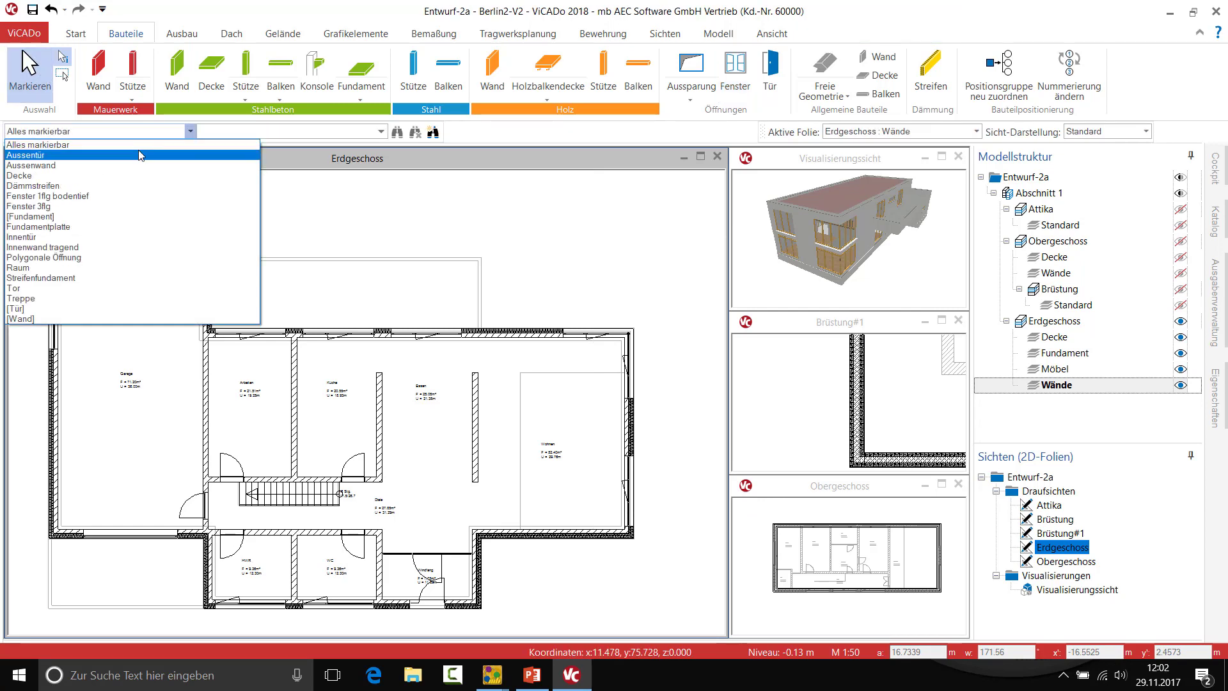
left_click(140, 145)
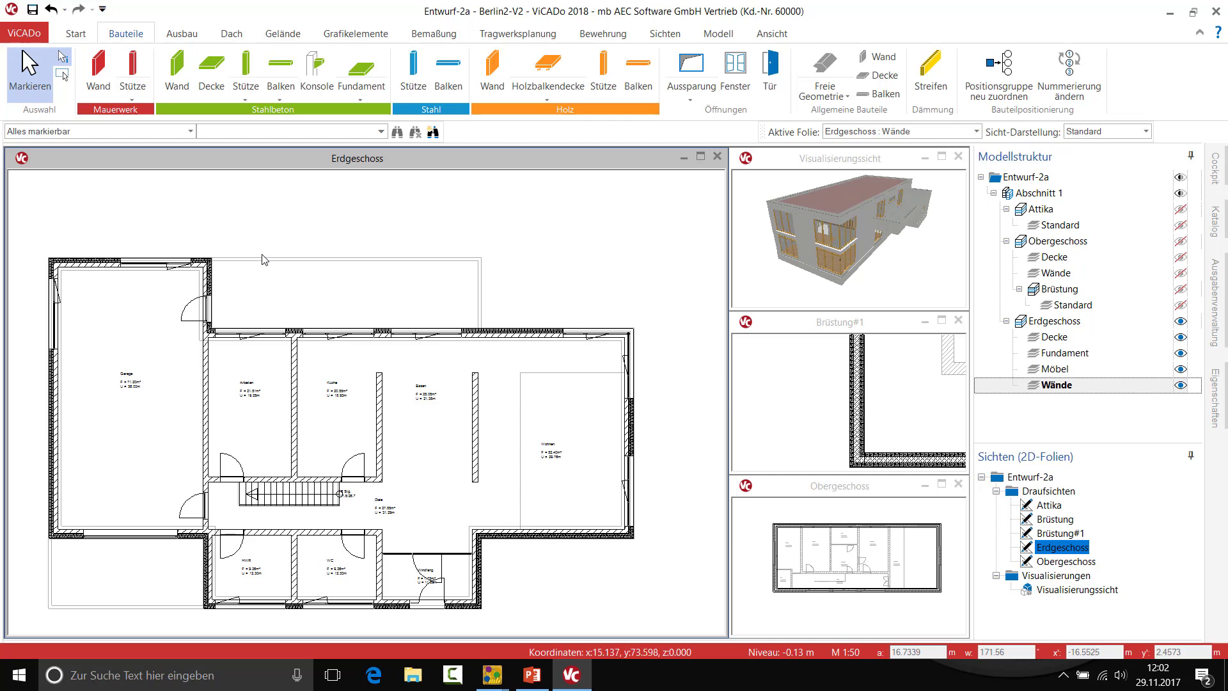
- Zoom in and select the floor-length window in the Arbeiten room's top wall
scroll(236, 339, "up", 5)
scroll(383, 364, "up", 1)
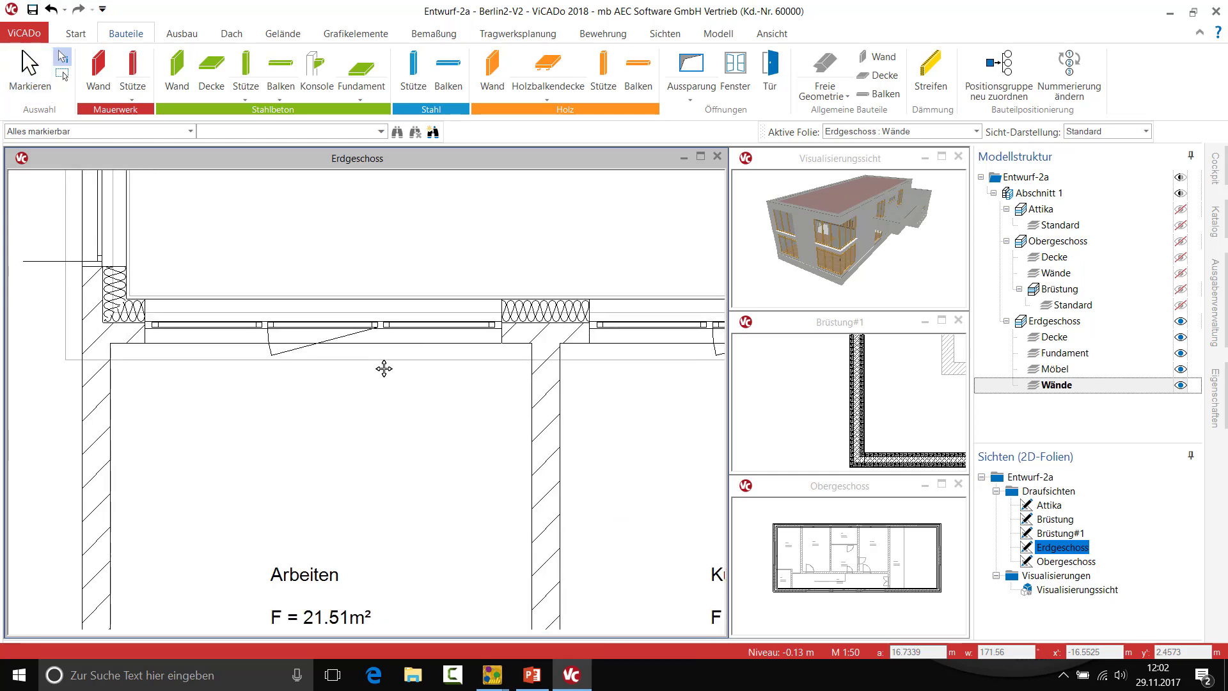
scroll(393, 346, "up", 2)
left_click(388, 293)
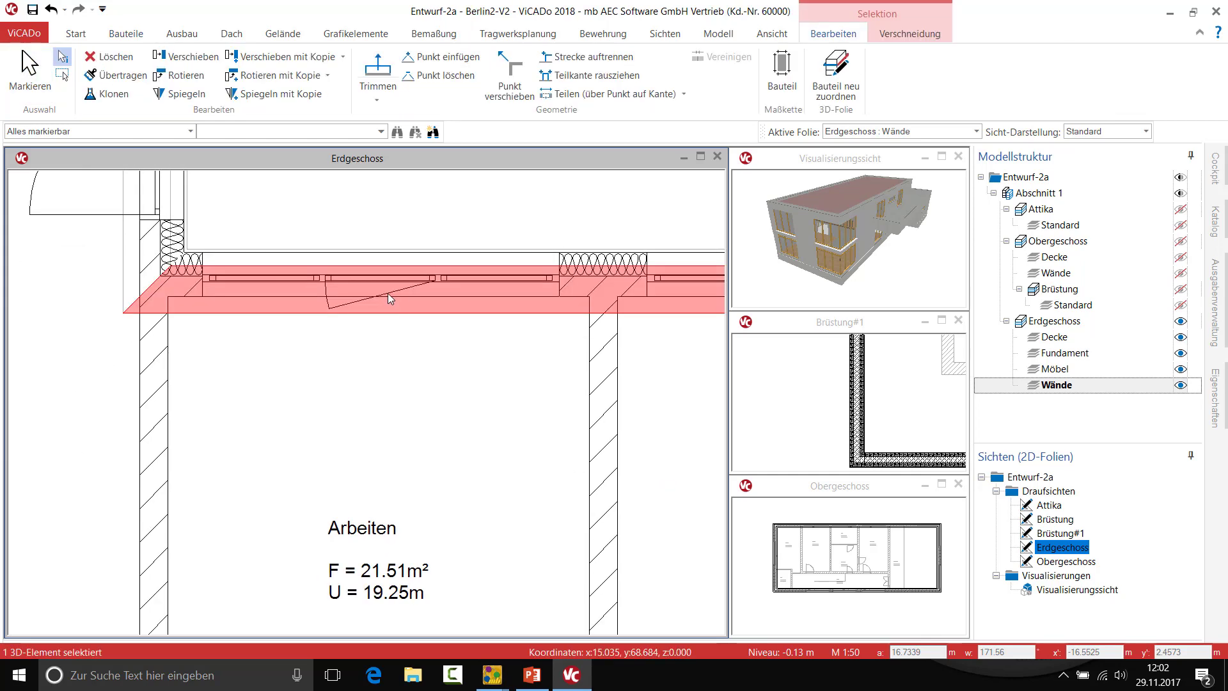
left_click(393, 285)
- Review the window's Geometrie properties without changes, then hide the ground-floor Decke layer
right_click(397, 282)
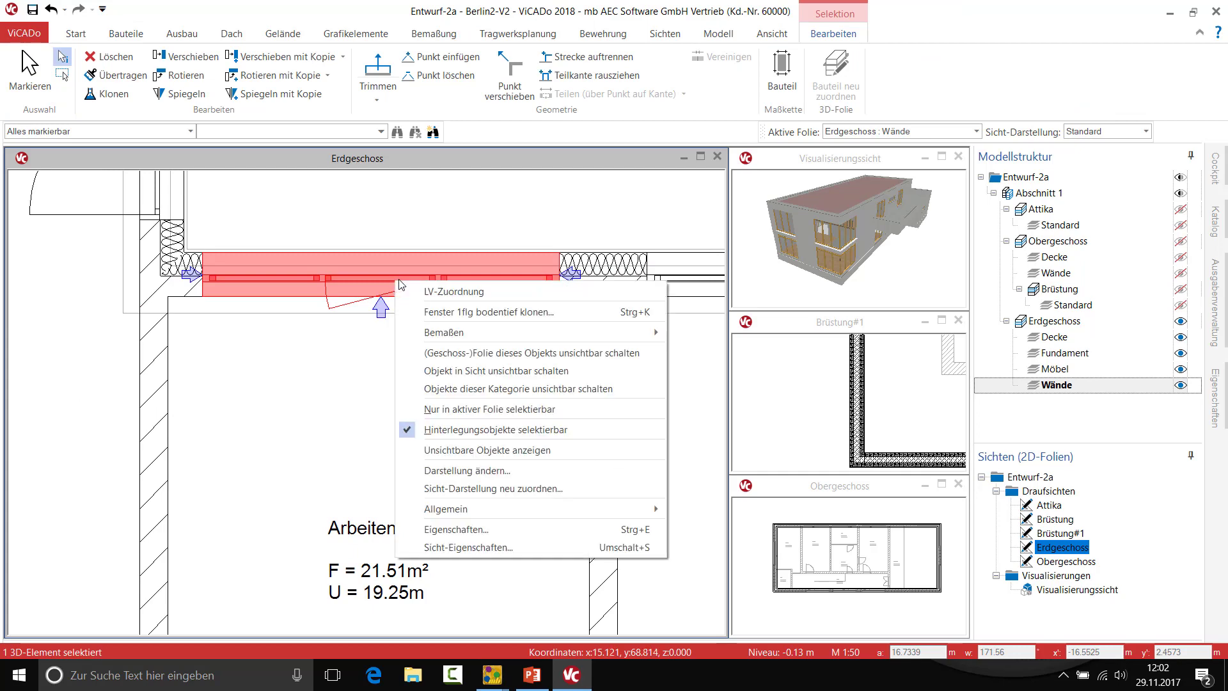
left_click(476, 529)
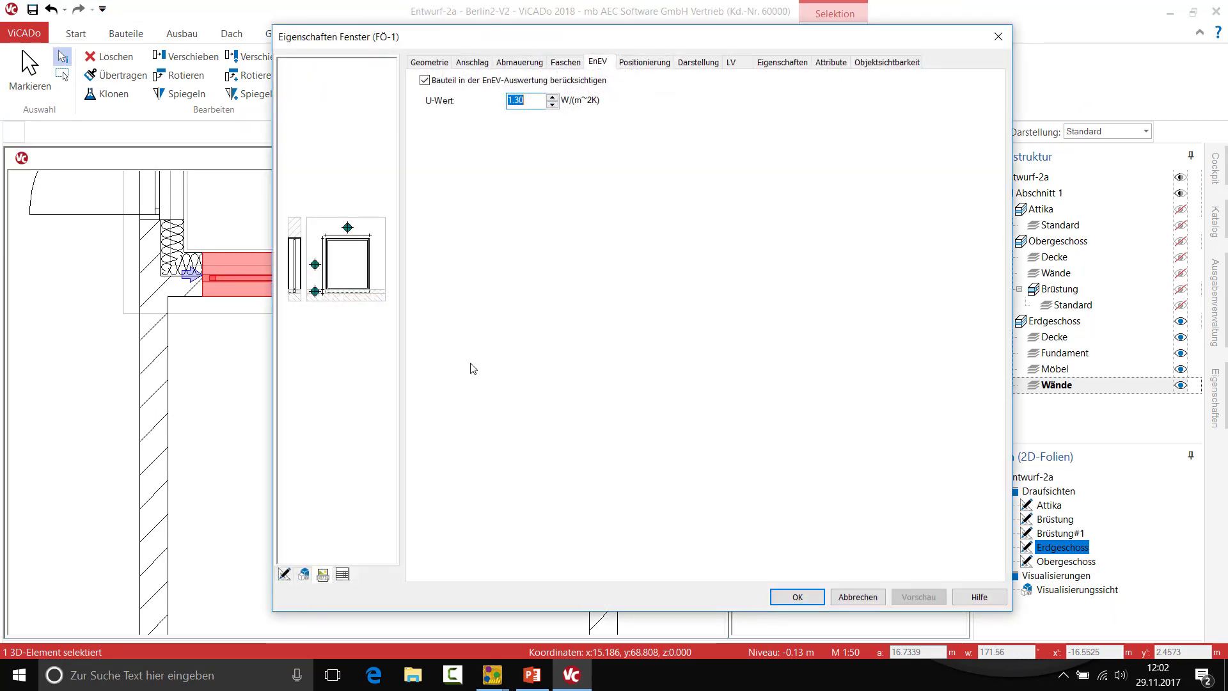
left_click(429, 61)
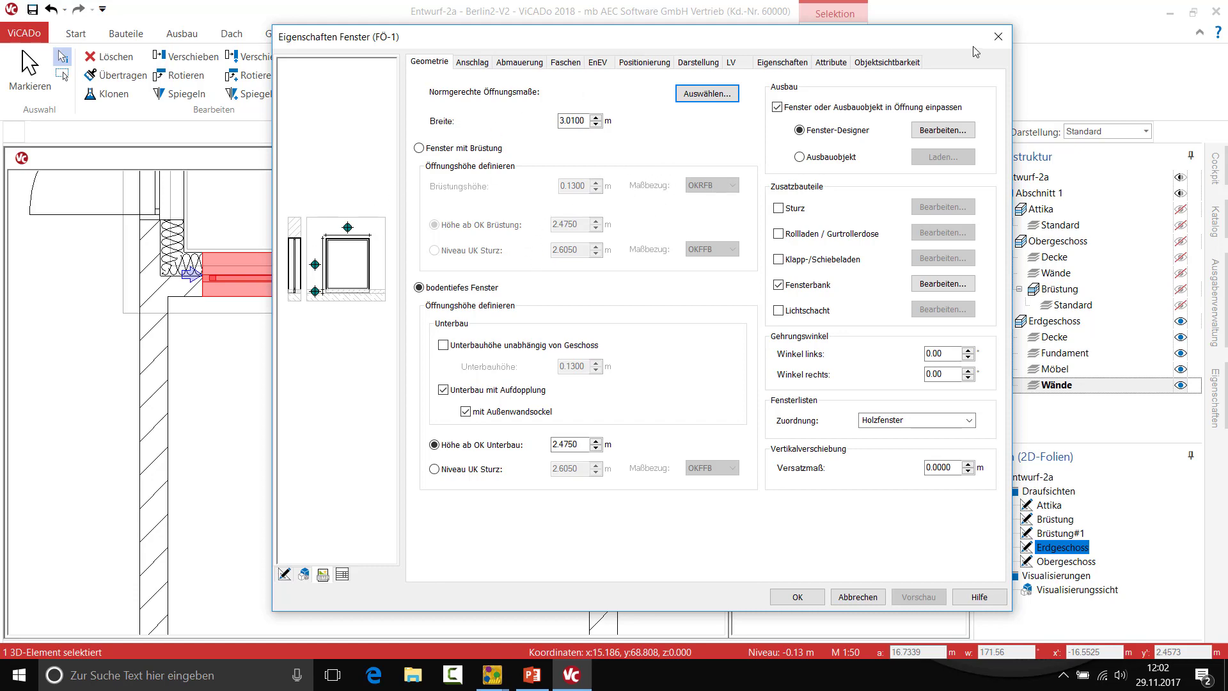
left_click(998, 36)
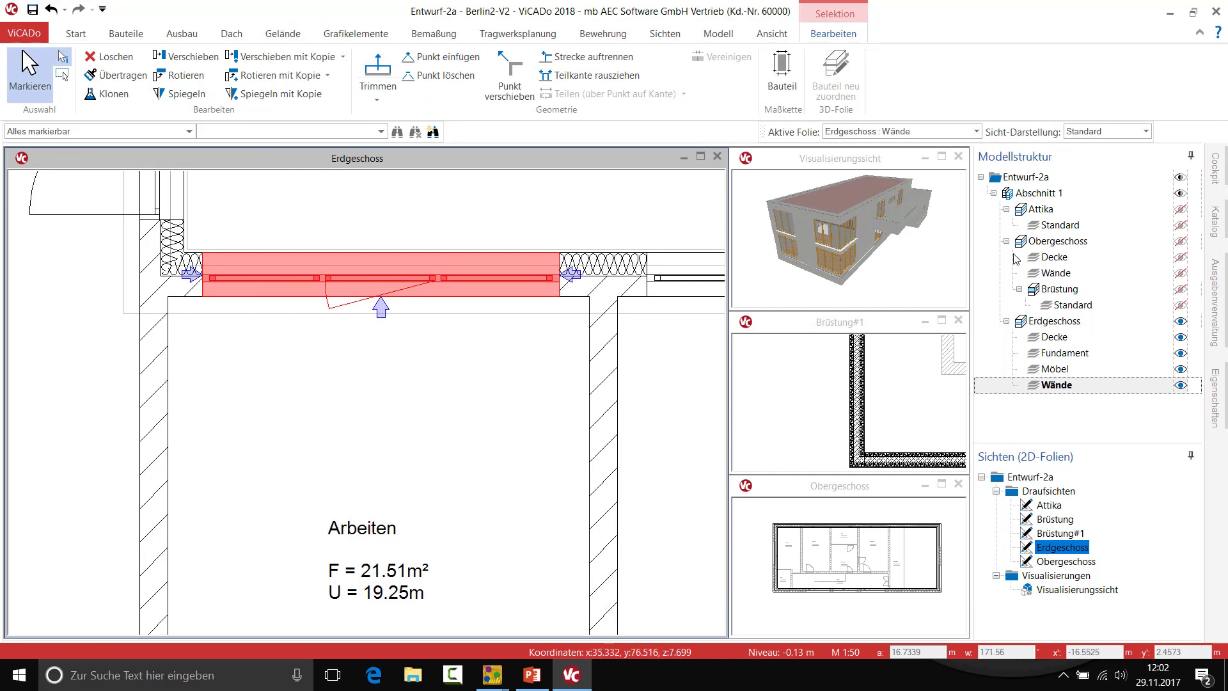
left_click(1179, 338)
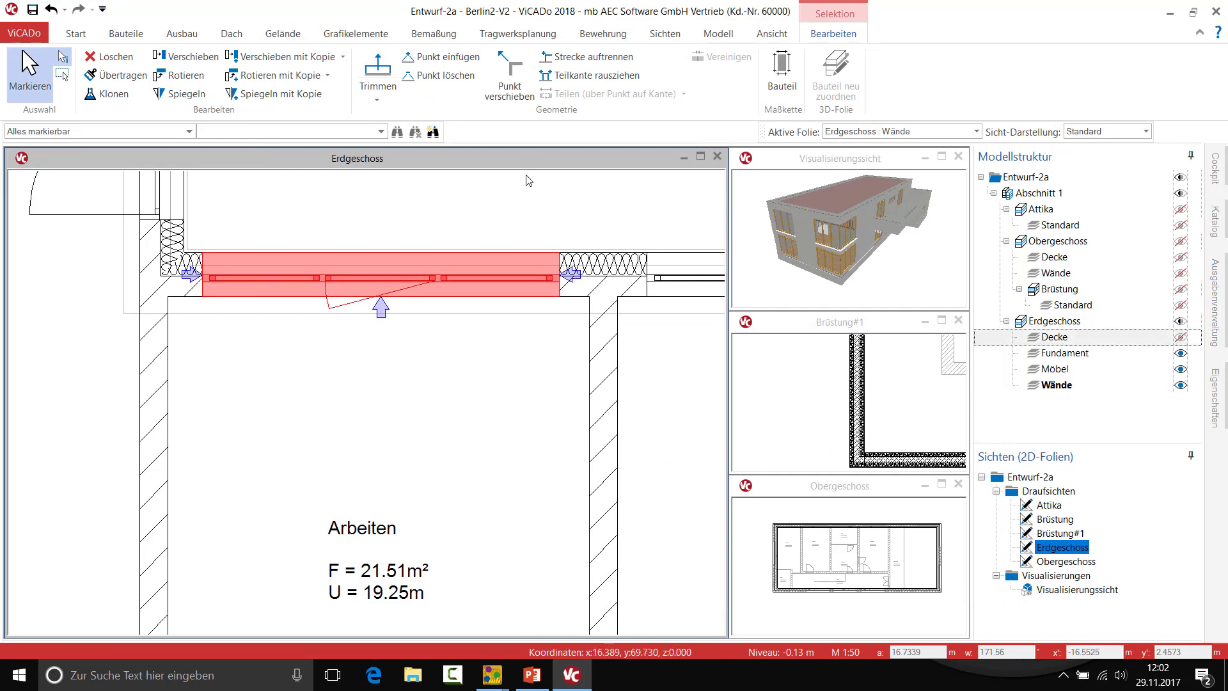
- Deselect, hide the Fundament layer, and zoom in on the insulated wall corner
key("Escape")
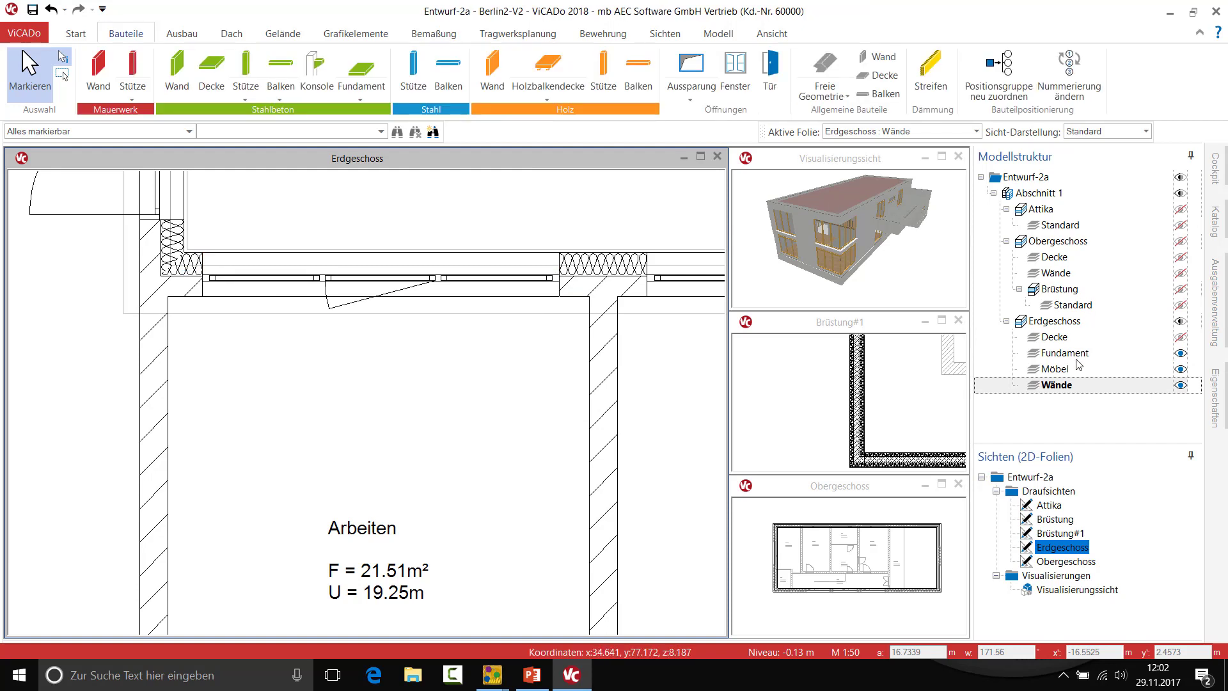
left_click(1178, 353)
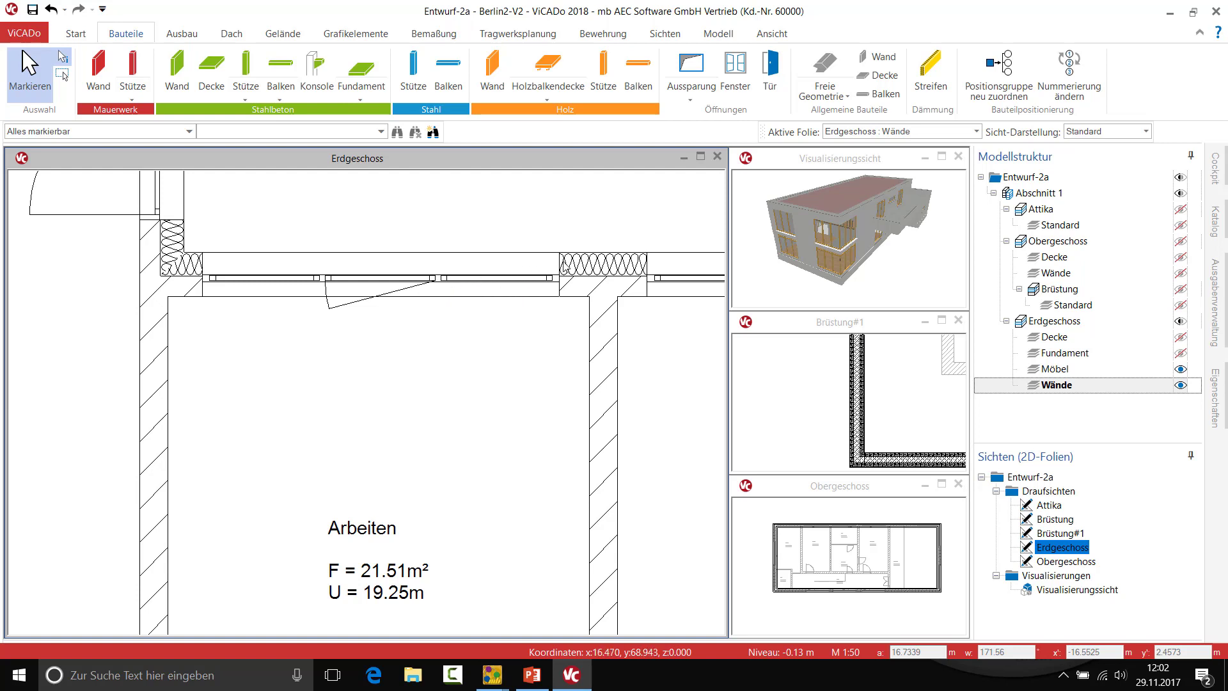
scroll(563, 262, "up", 3)
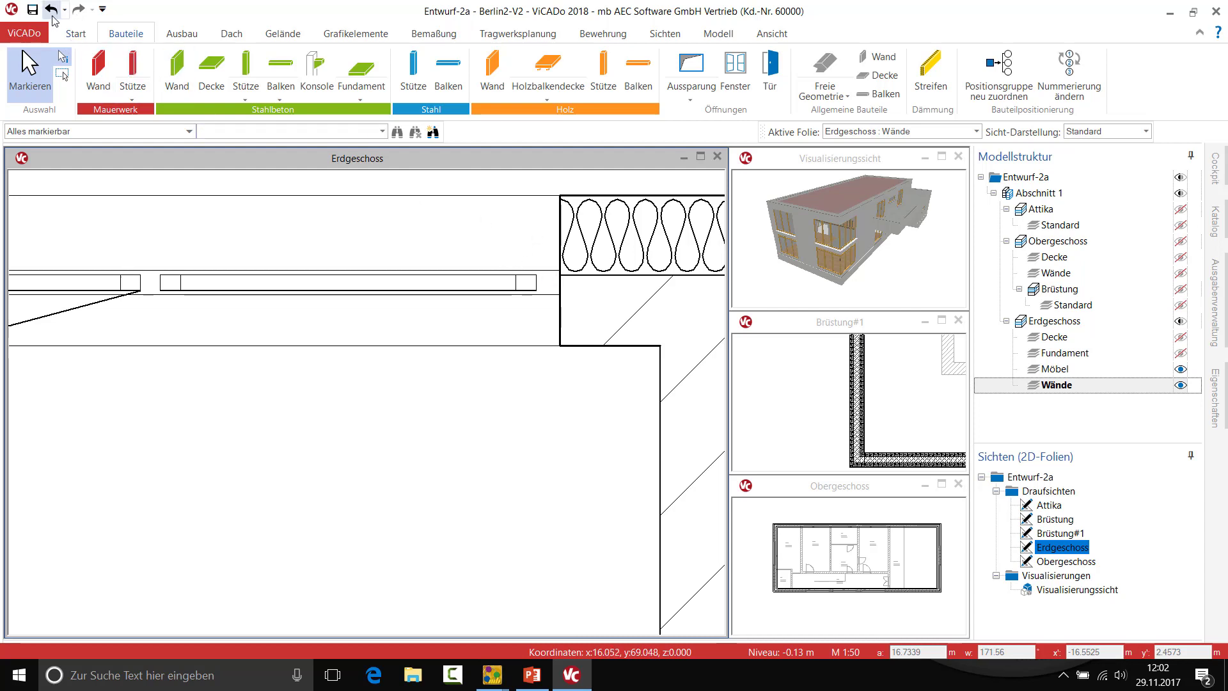
- Measure the insulation depth from the wall corner to the insulation edge
left_click(75, 35)
left_click(227, 70)
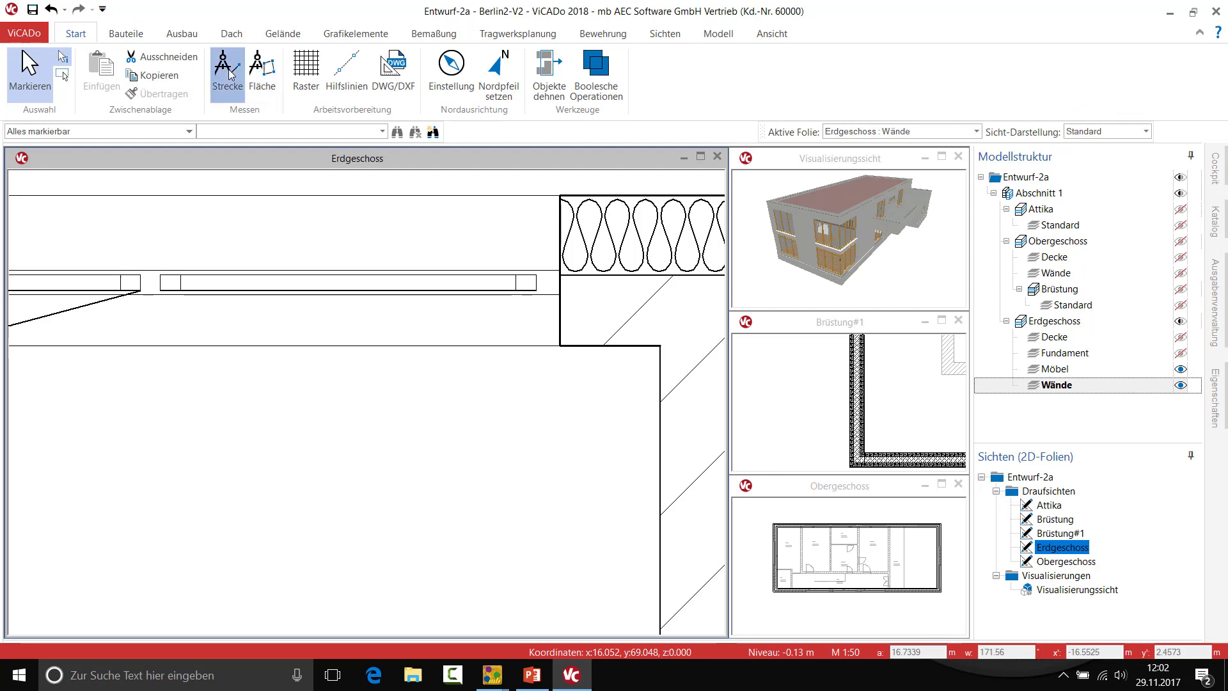
left_click(560, 195)
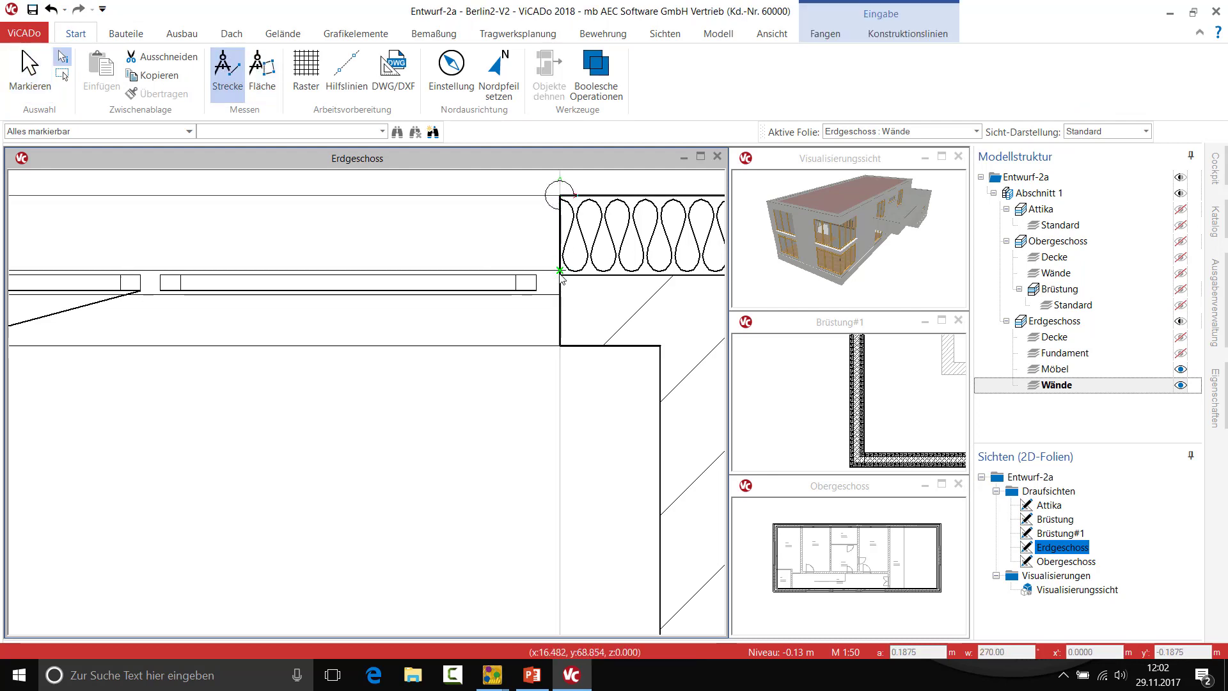
left_click(559, 275)
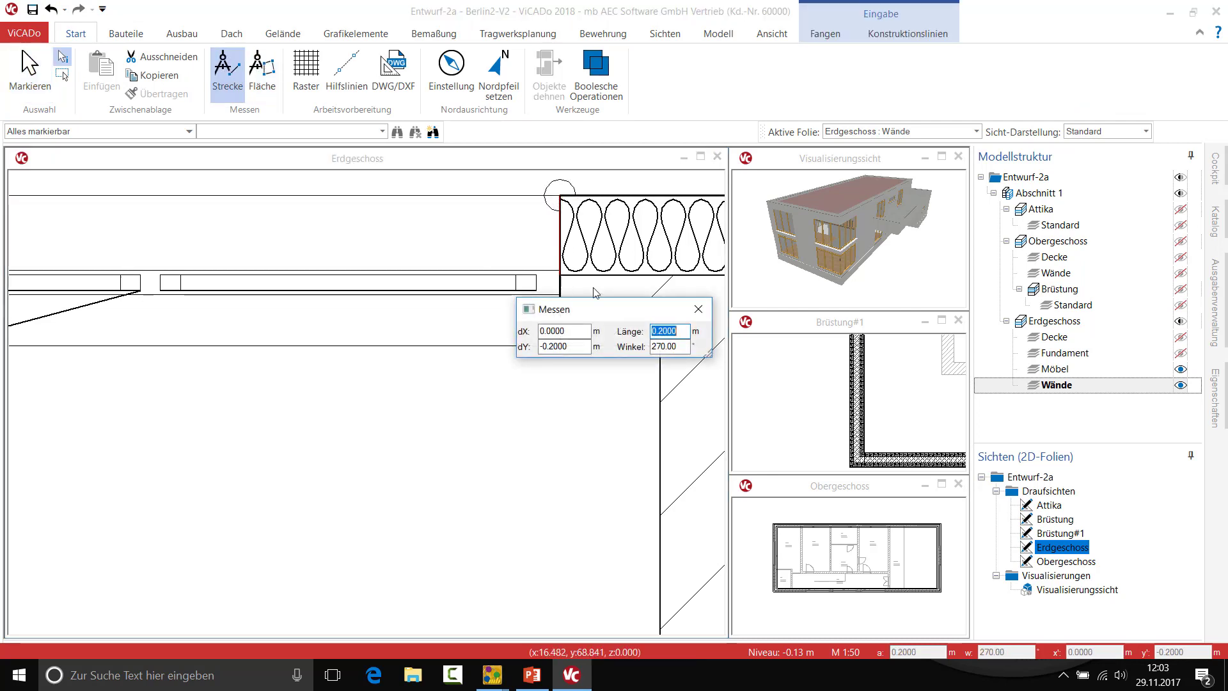
left_click(699, 309)
- Set window FO-1's Anschlag to 0.2 m distance from the wall's outer face
right_click(343, 268)
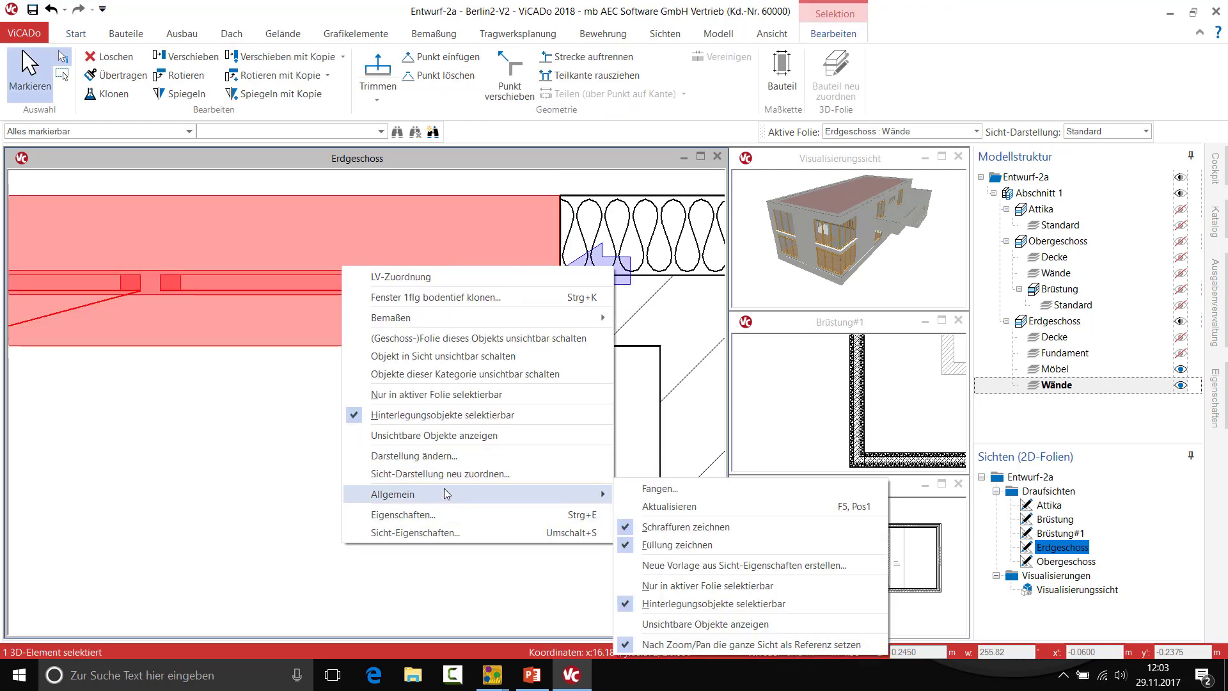
left_click(452, 516)
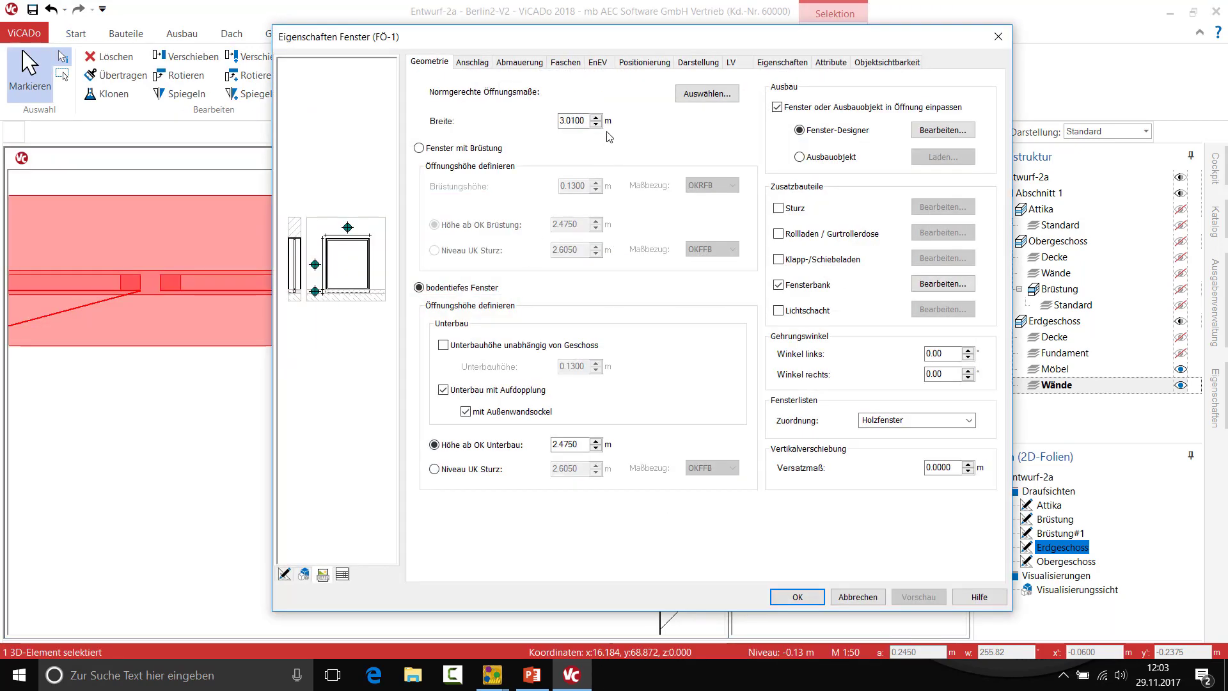
left_click(472, 63)
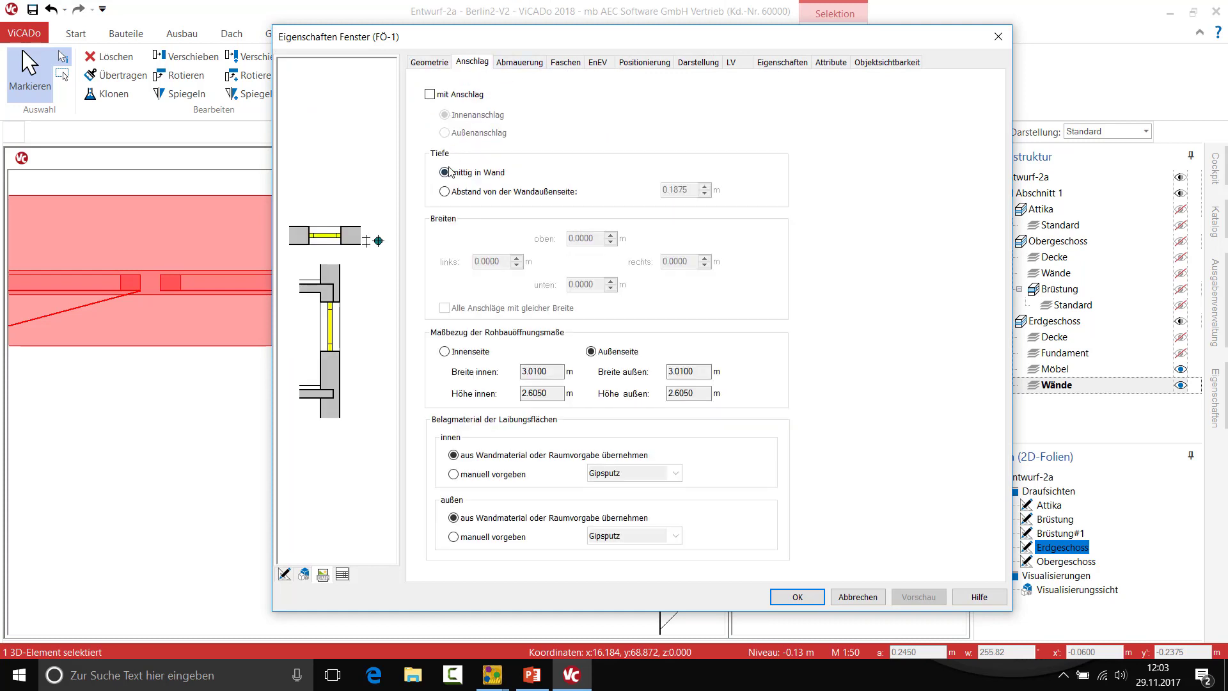
left_click(444, 193)
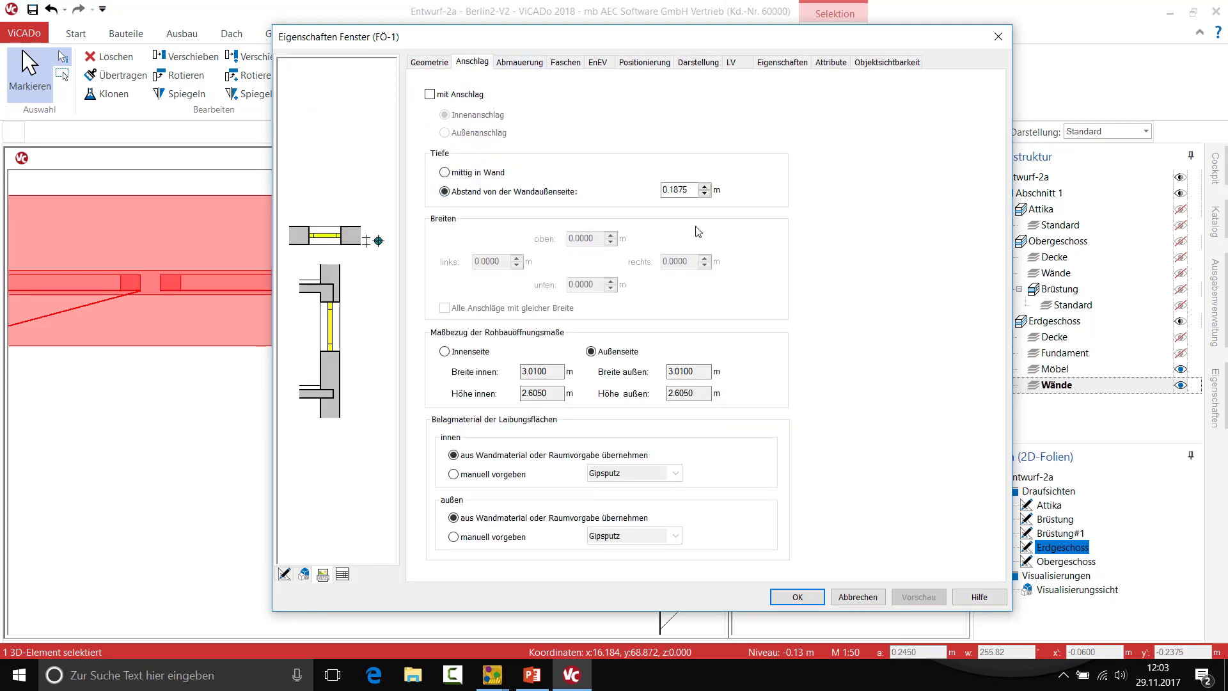
double_click(679, 189)
key("BackSpace")
type(".2")
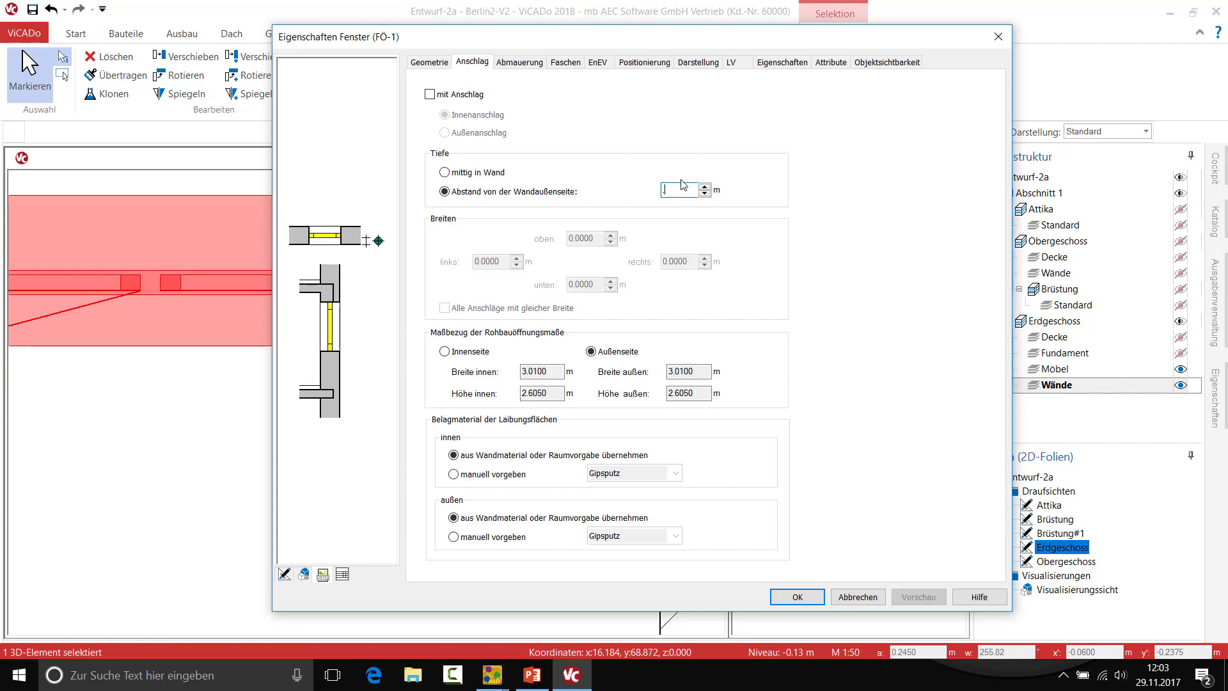
left_click(790, 604)
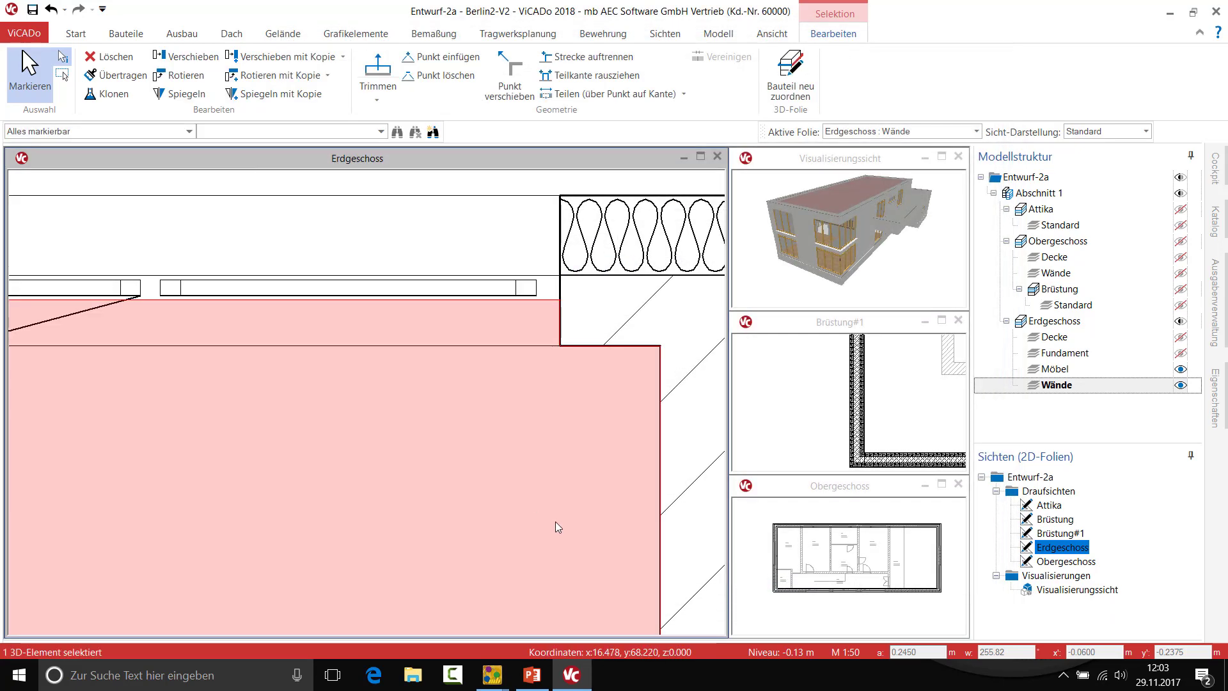
- Clear the room selection and select all Fenster 1flg bodentief windows across the plan
scroll(545, 515, "down", 1)
scroll(545, 516, "down", 1)
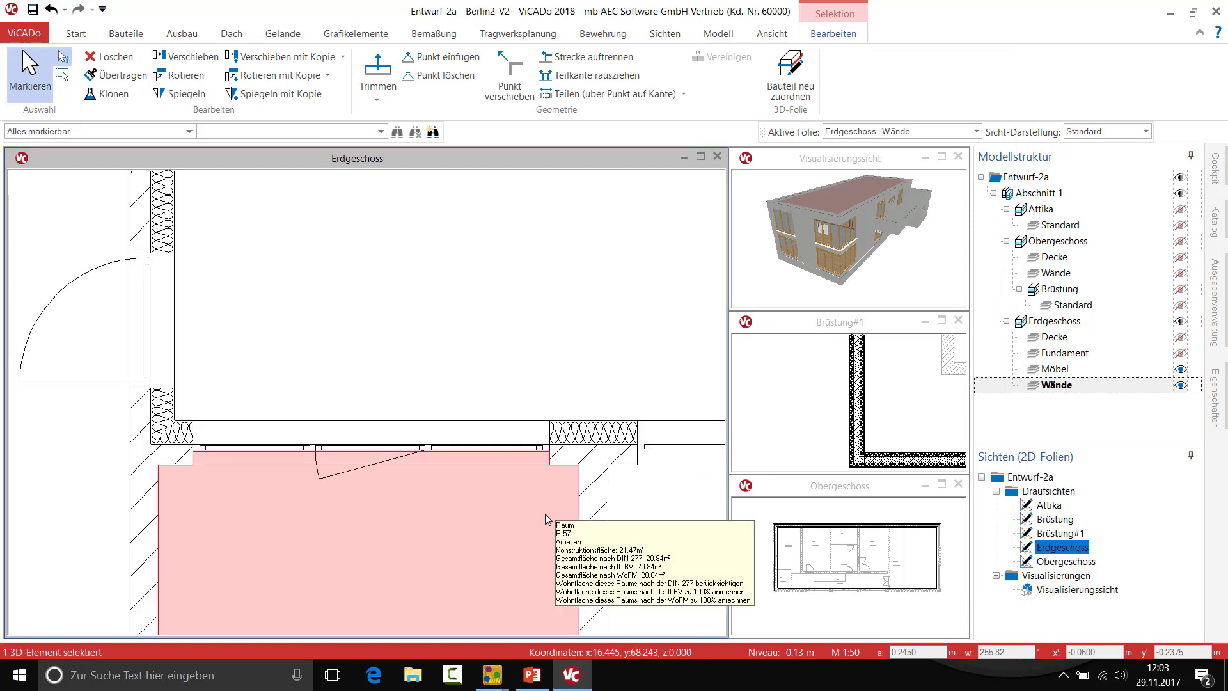
left_click(553, 332)
scroll(557, 367, "down", 1)
scroll(542, 267, "down", 1)
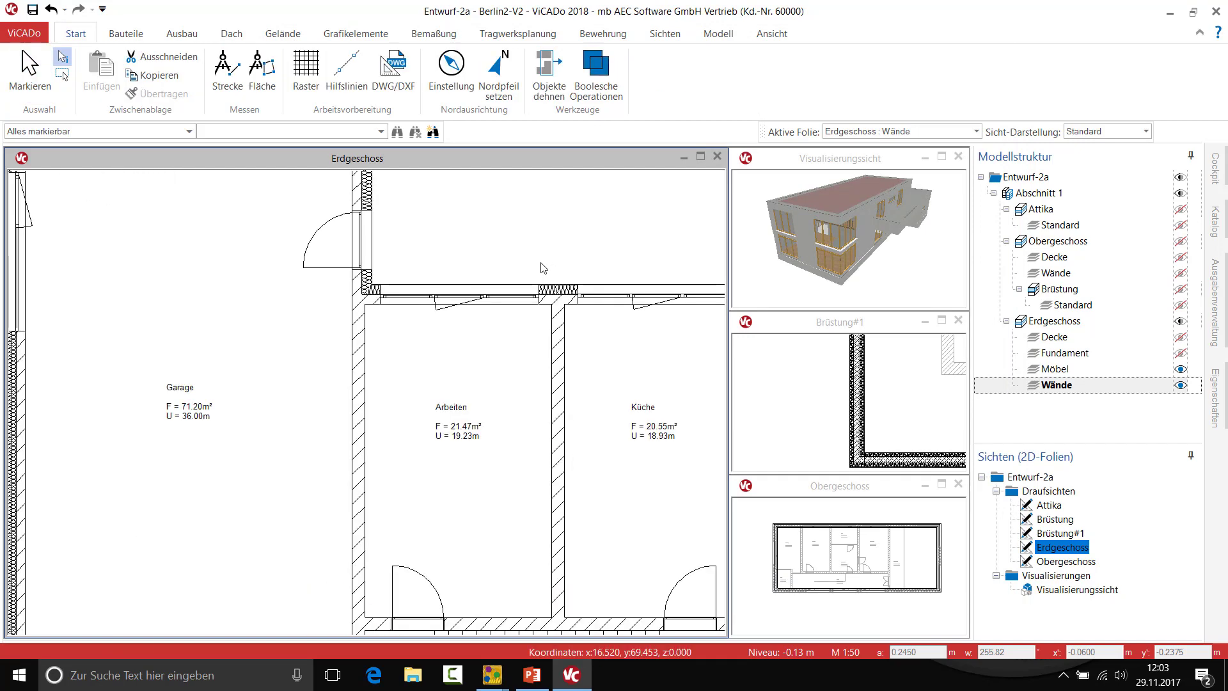
scroll(543, 267, "down", 1)
scroll(543, 267, "down", 1)
middle_click_drag(563, 332, 404, 345)
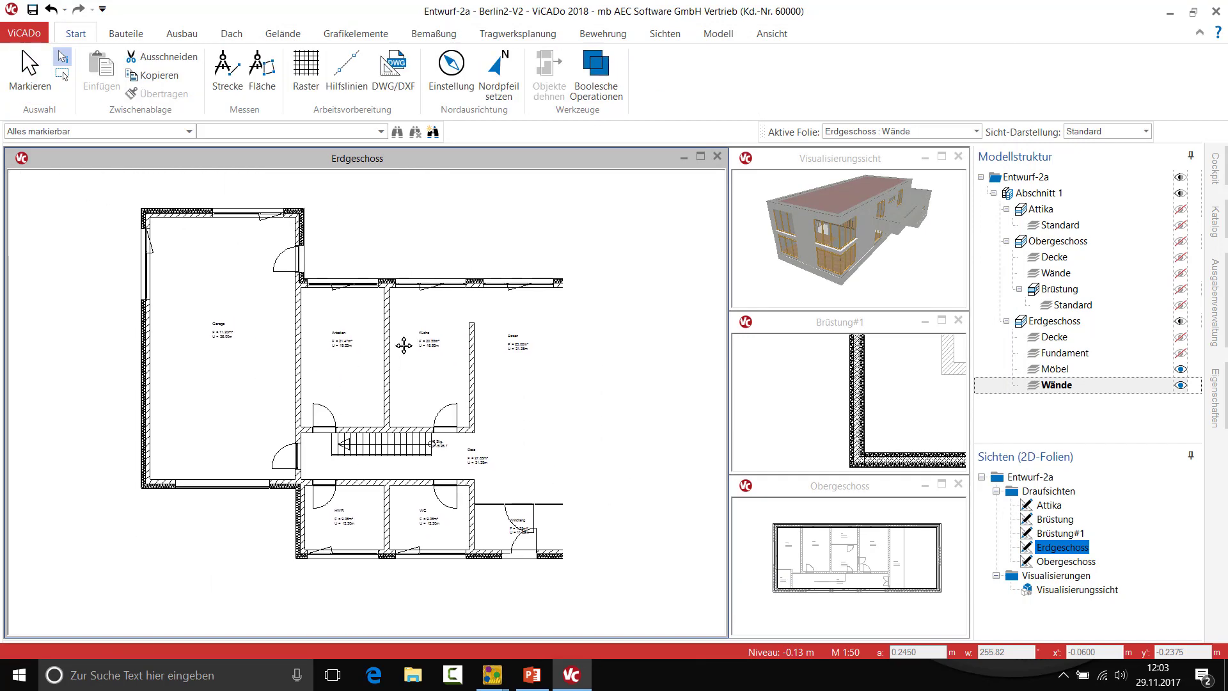
left_click(190, 131)
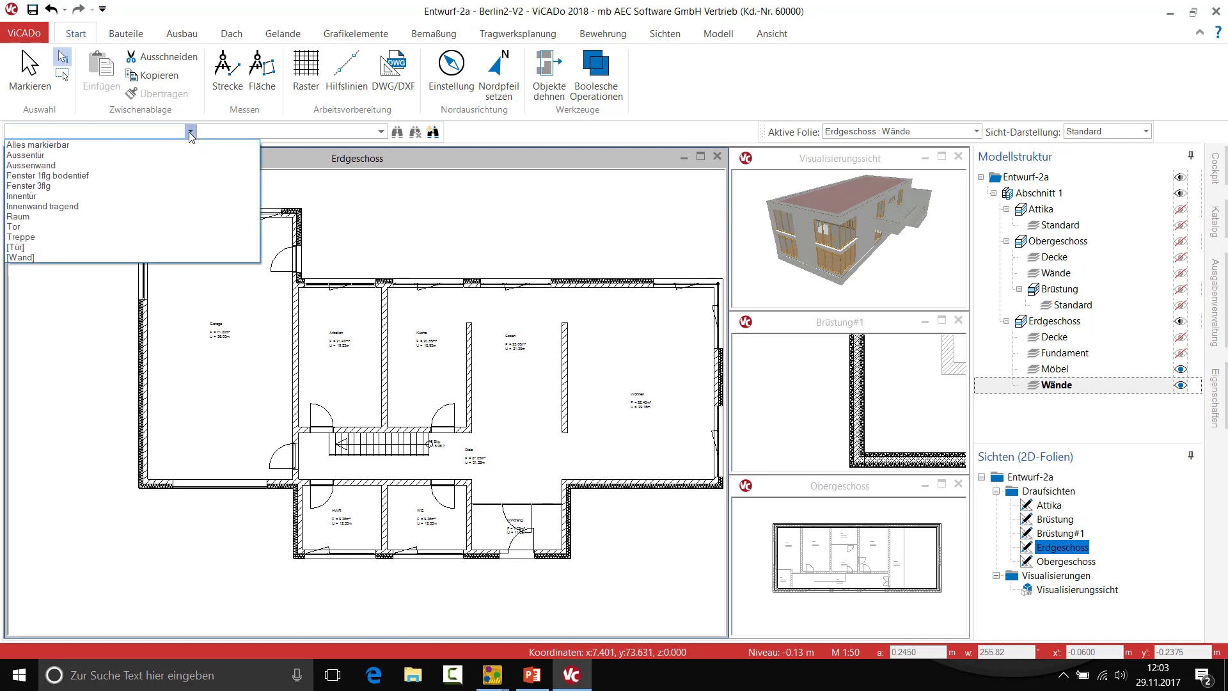
left_click(87, 175)
mouse_move(119, 170)
left_mouse_down()
mouse_move(578, 553)
mouse_move(724, 587)
left_mouse_up()
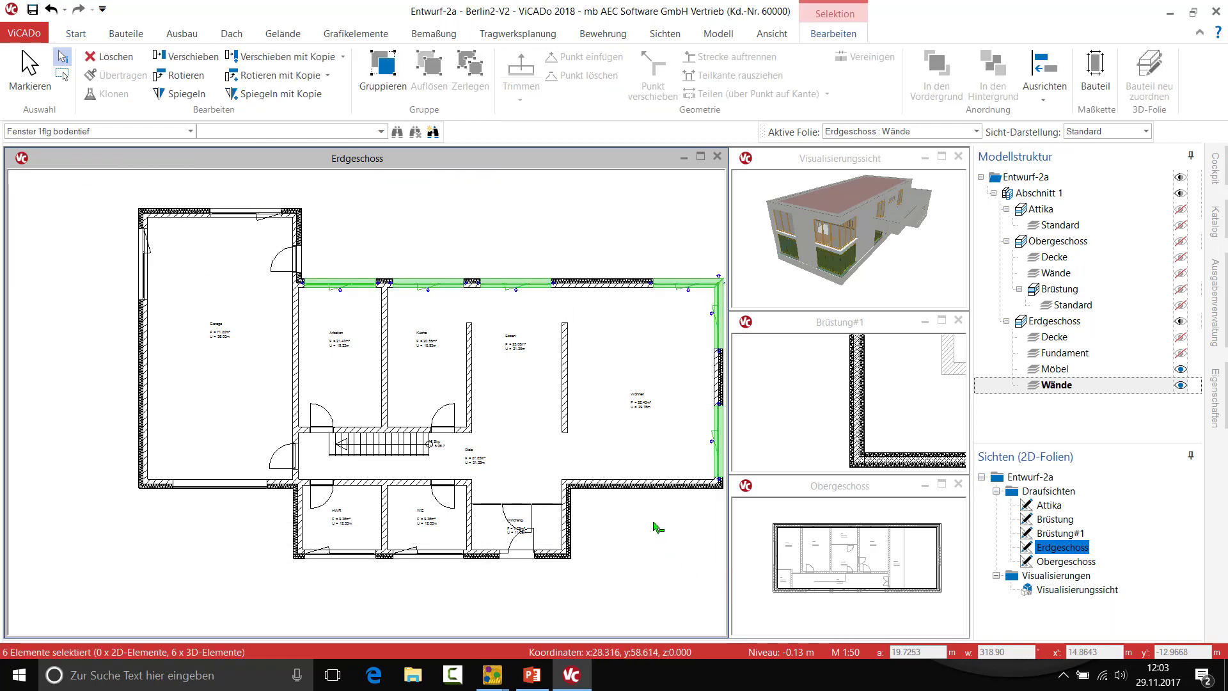
- Switch the filter to Fenster 3flg and select all three-leaf windows
left_click(190, 132)
left_click(86, 179)
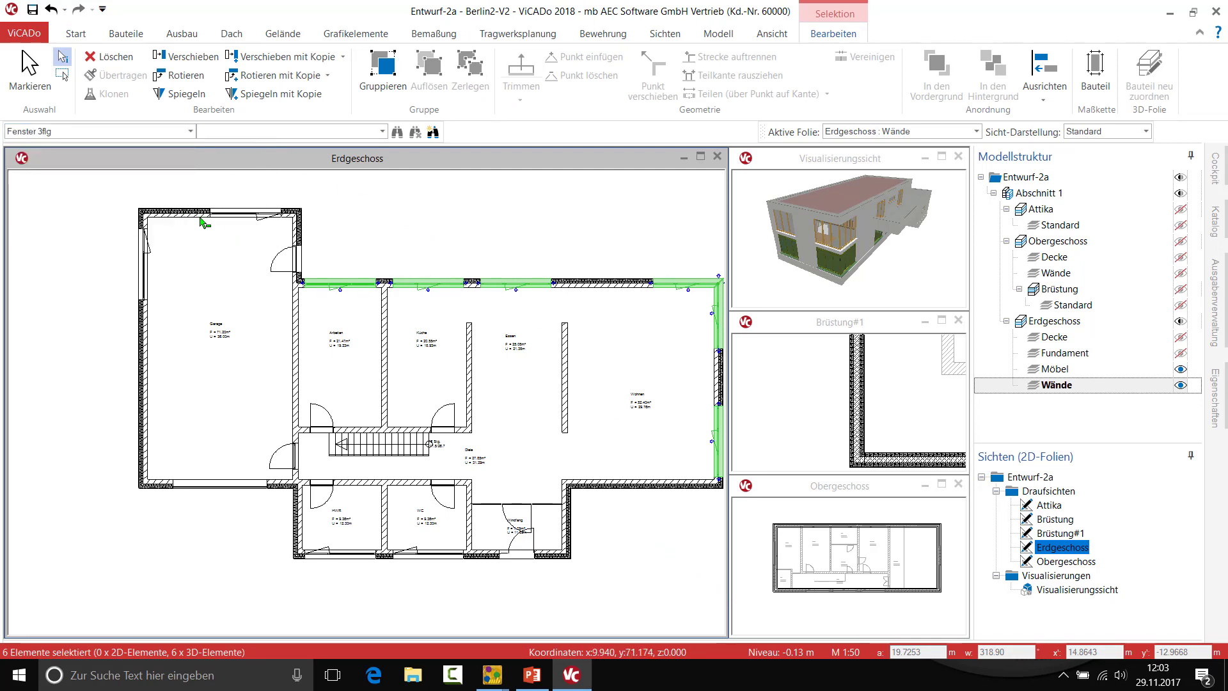
left_click_drag(107, 181, 655, 596)
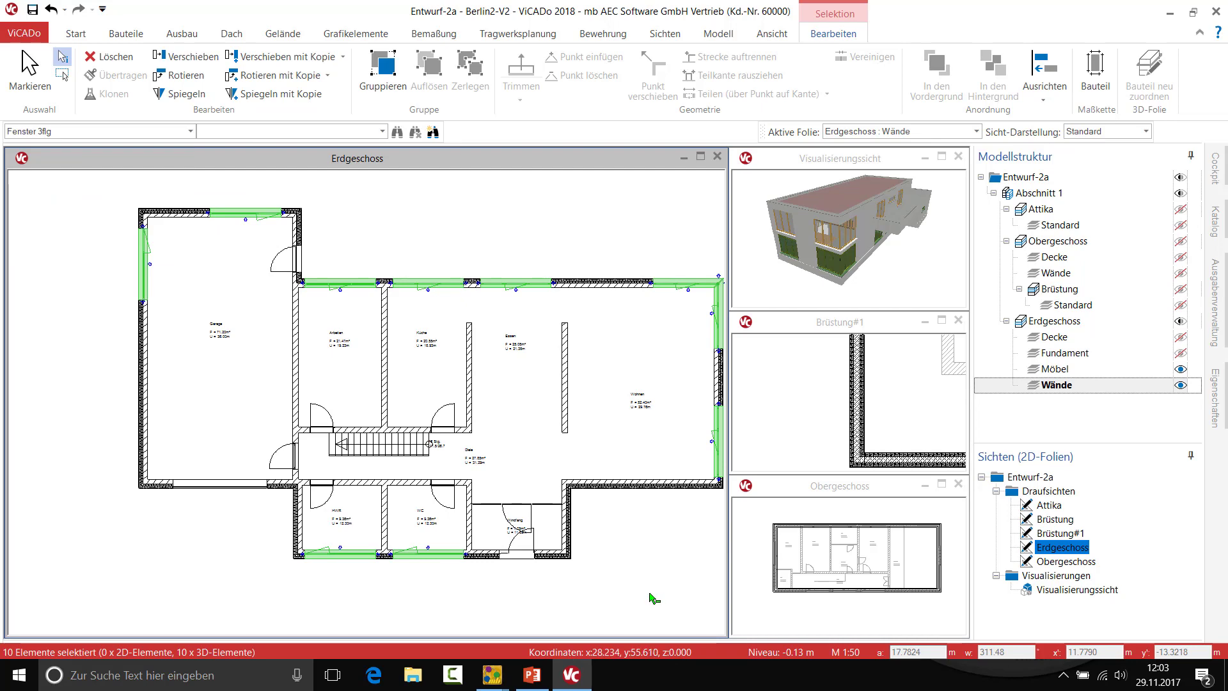
- Set the selected windows' Anschlag mittig in Wand to Nein and Anschlagtiefe to 0.2 m
right_click(510, 234)
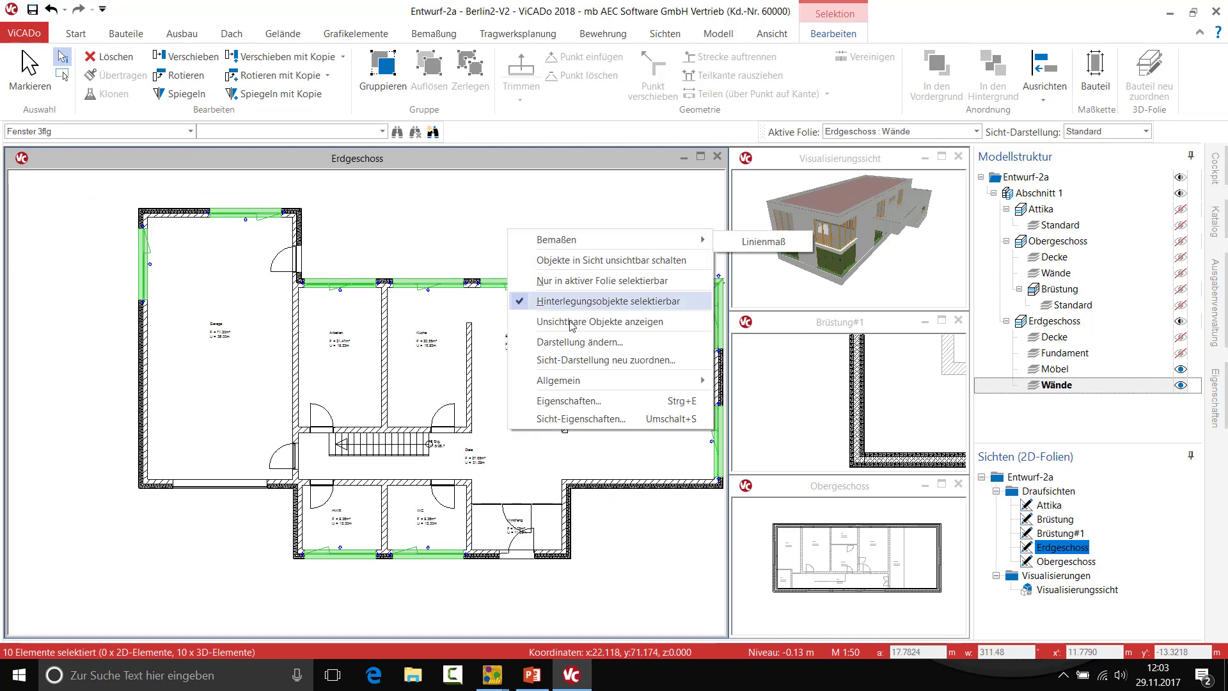
left_click(601, 410)
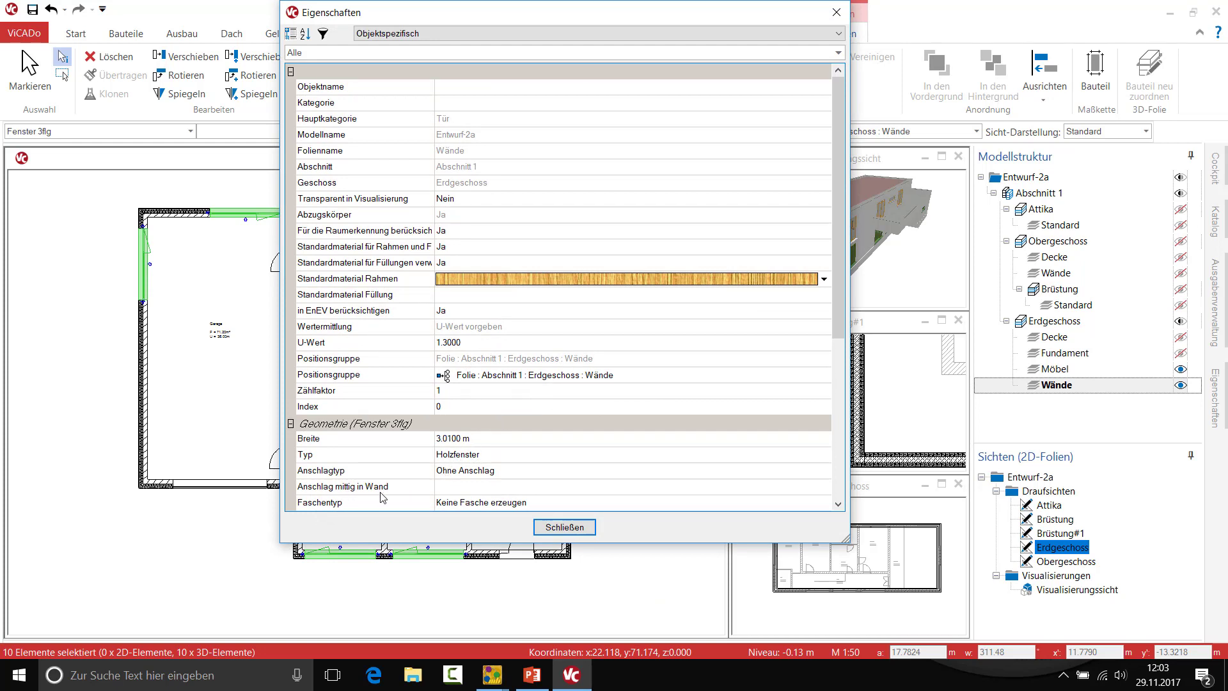
left_click(474, 489)
left_click(474, 489)
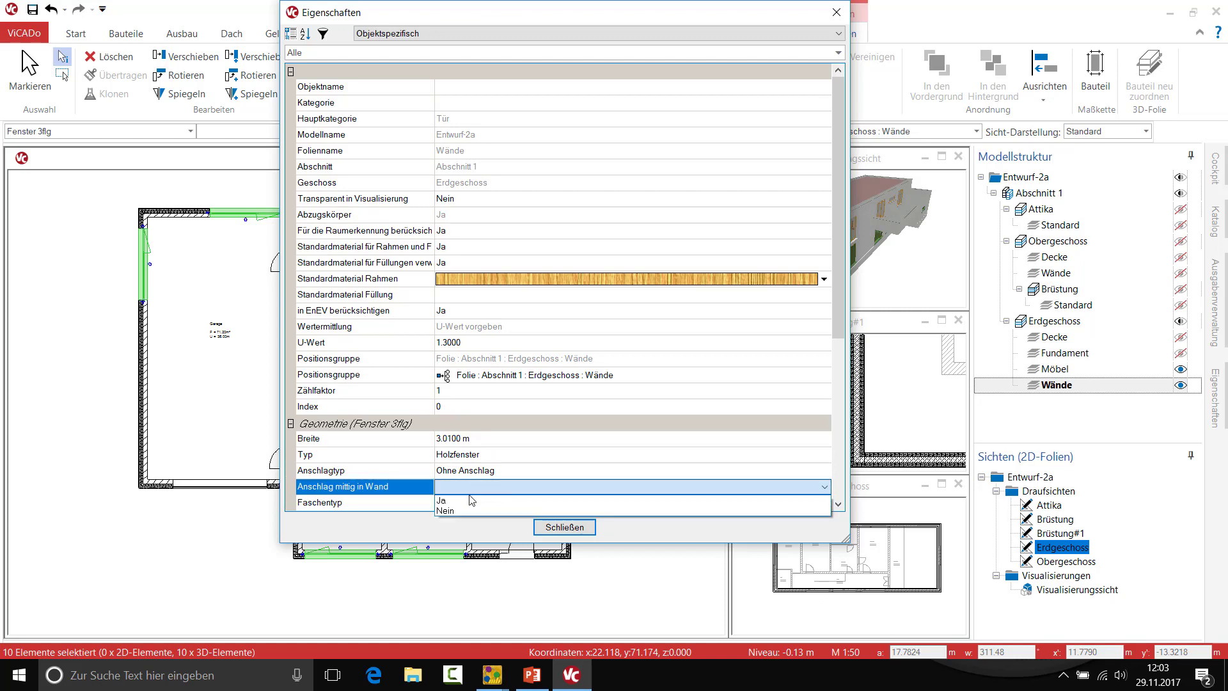
left_click(465, 512)
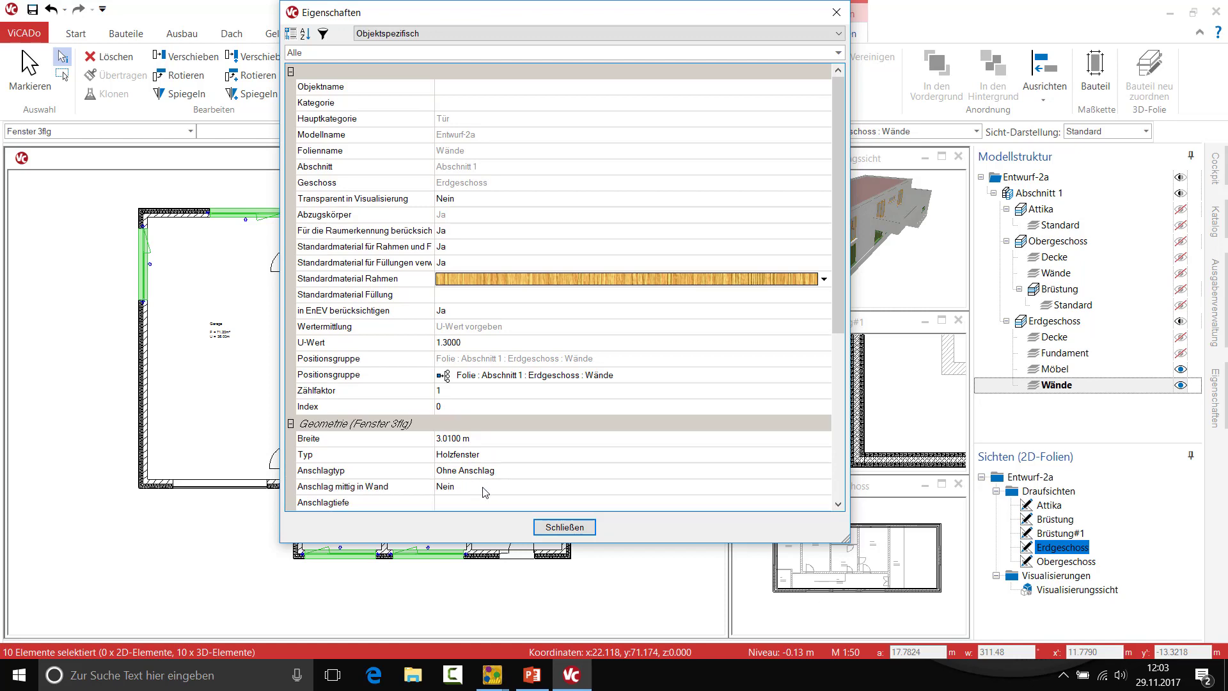
scroll(486, 491, "down", 1)
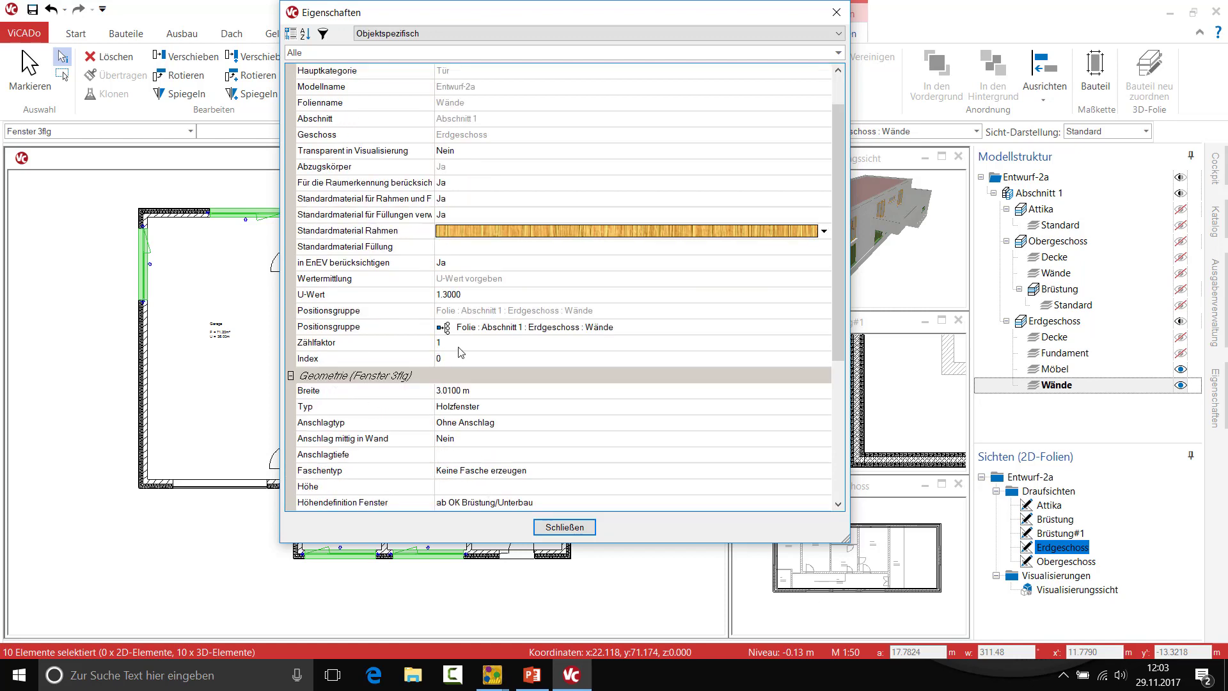
left_click(462, 456)
type("2")
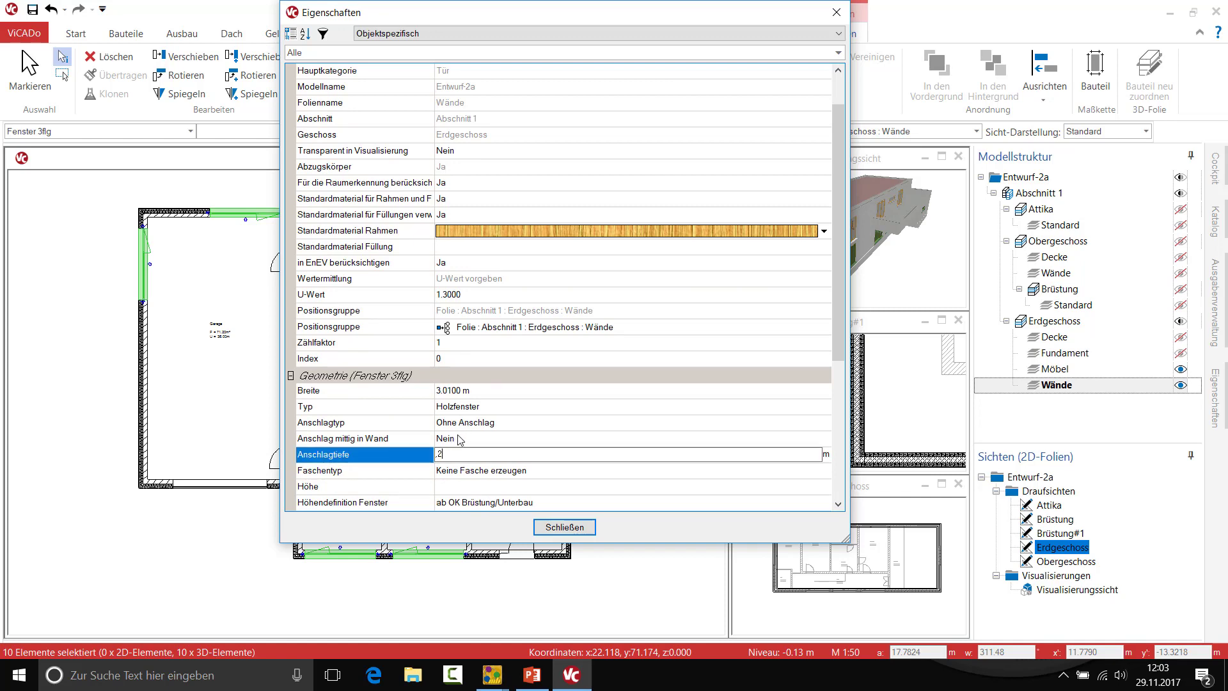
key("Return")
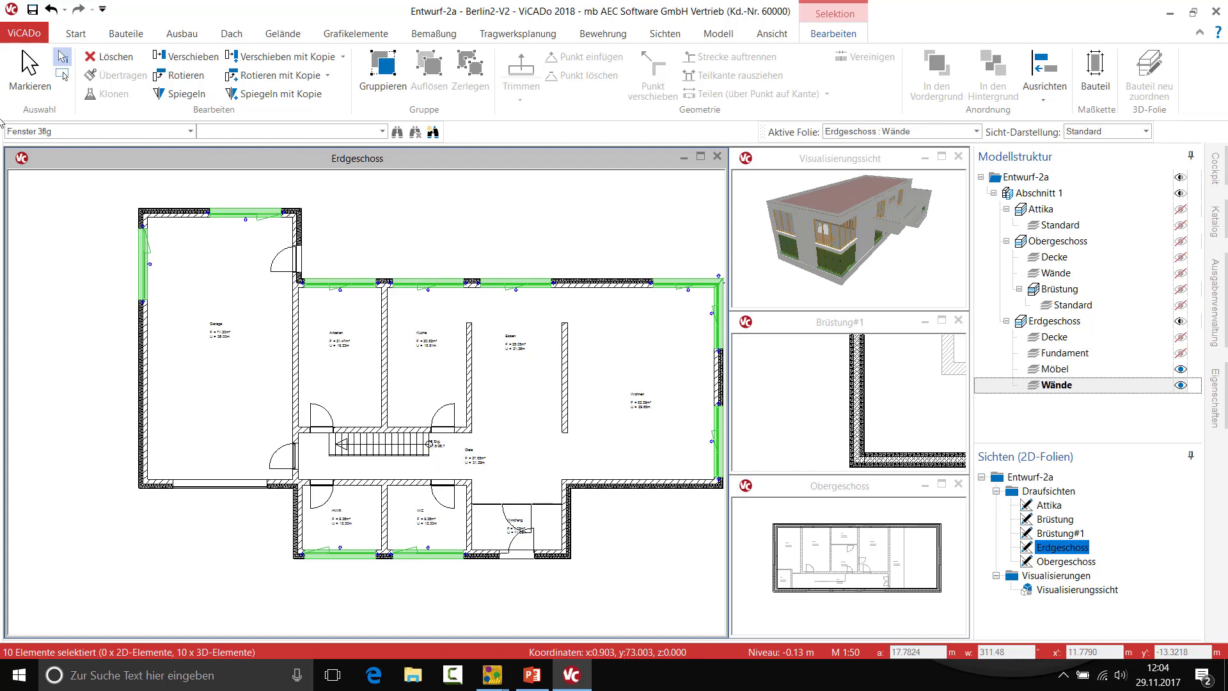
- Clear the window selection and zoom in to inspect the insulated wall
left_click(74, 221)
scroll(141, 237, "up", 5)
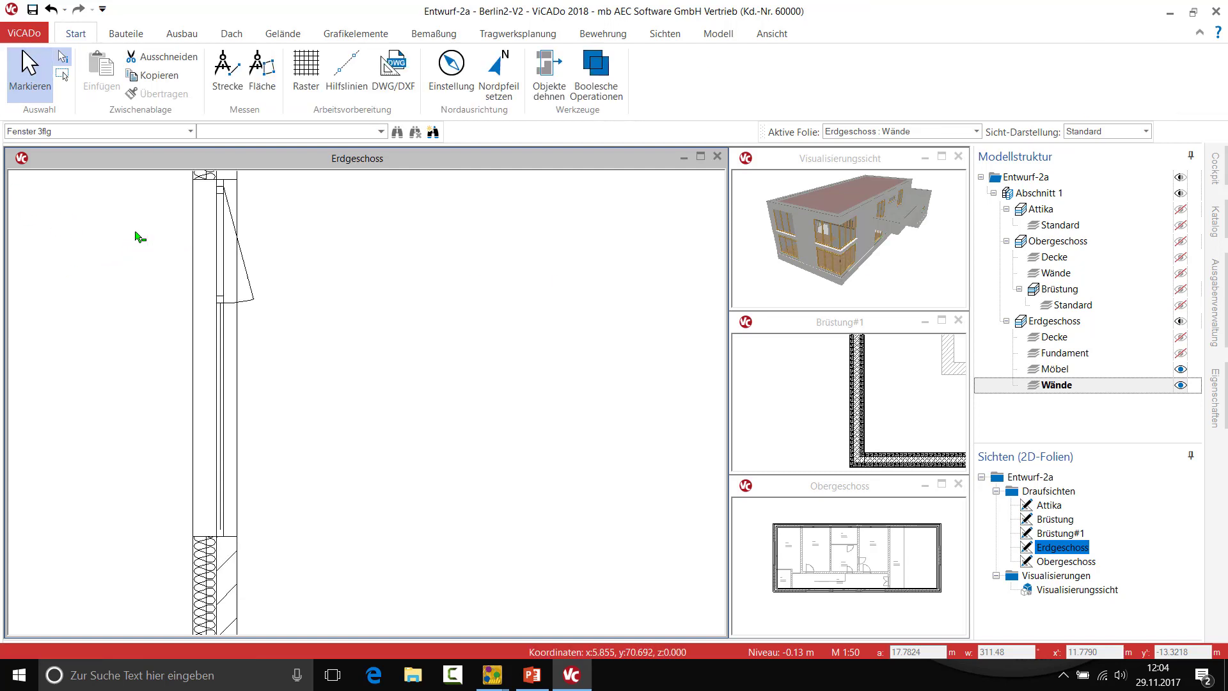
scroll(271, 271, "up", 1)
scroll(271, 272, "up", 1)
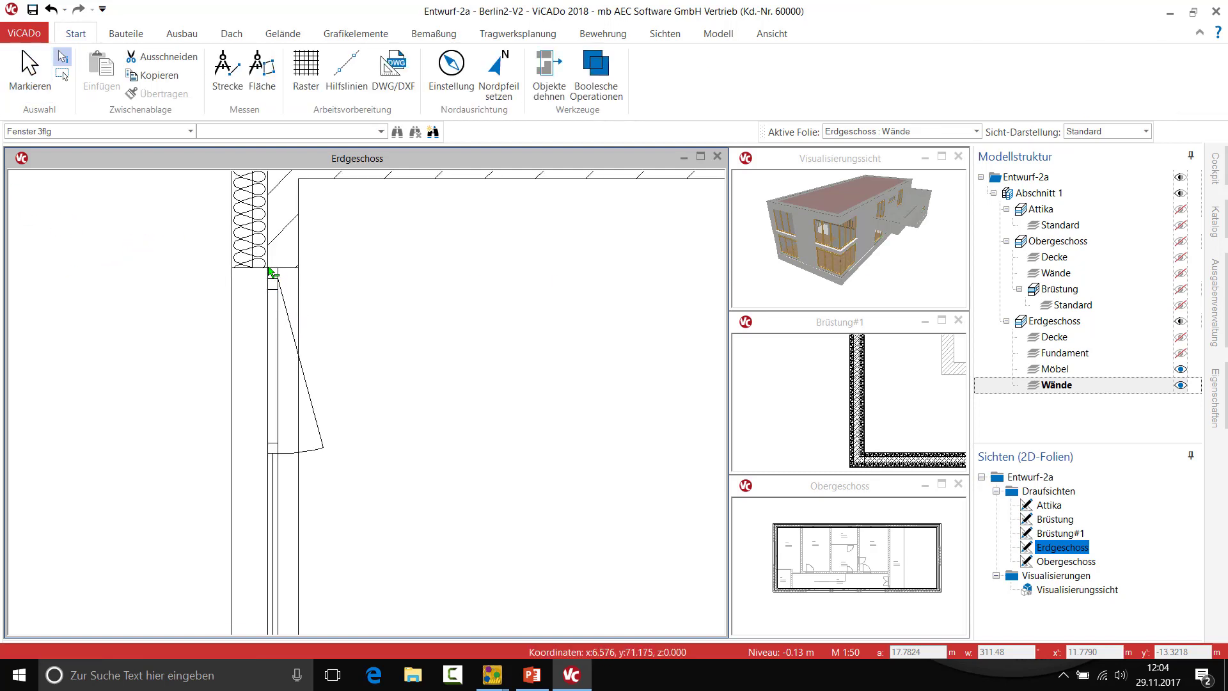
scroll(273, 272, "down", 3)
scroll(273, 271, "down", 2)
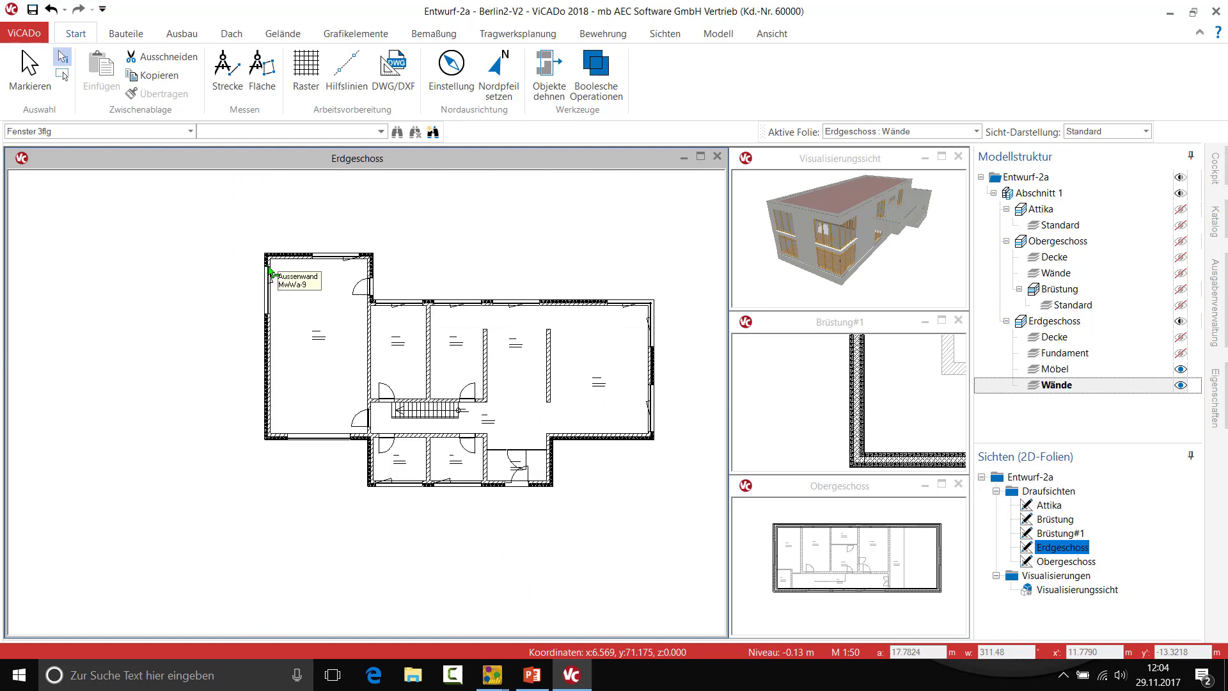
scroll(275, 337, "down", 1)
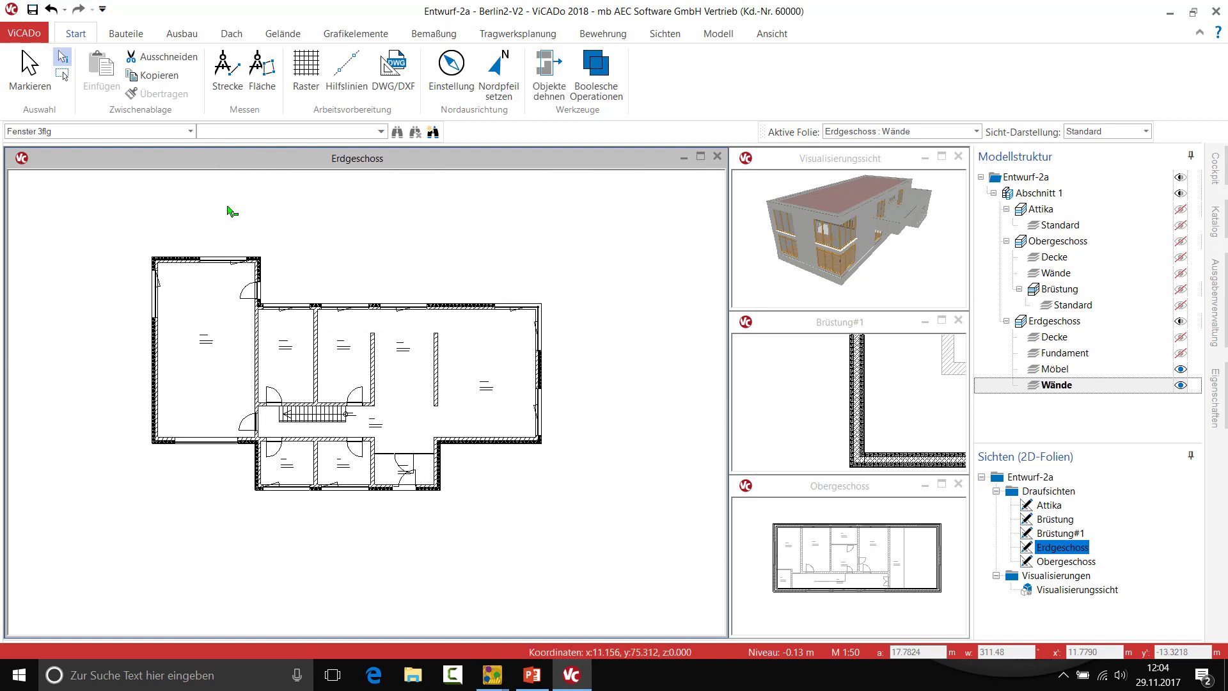
- Briefly check the 3D Visualisierungssicht, then restore the Erdgeschoss plan and its selection filter list
left_click(190, 131)
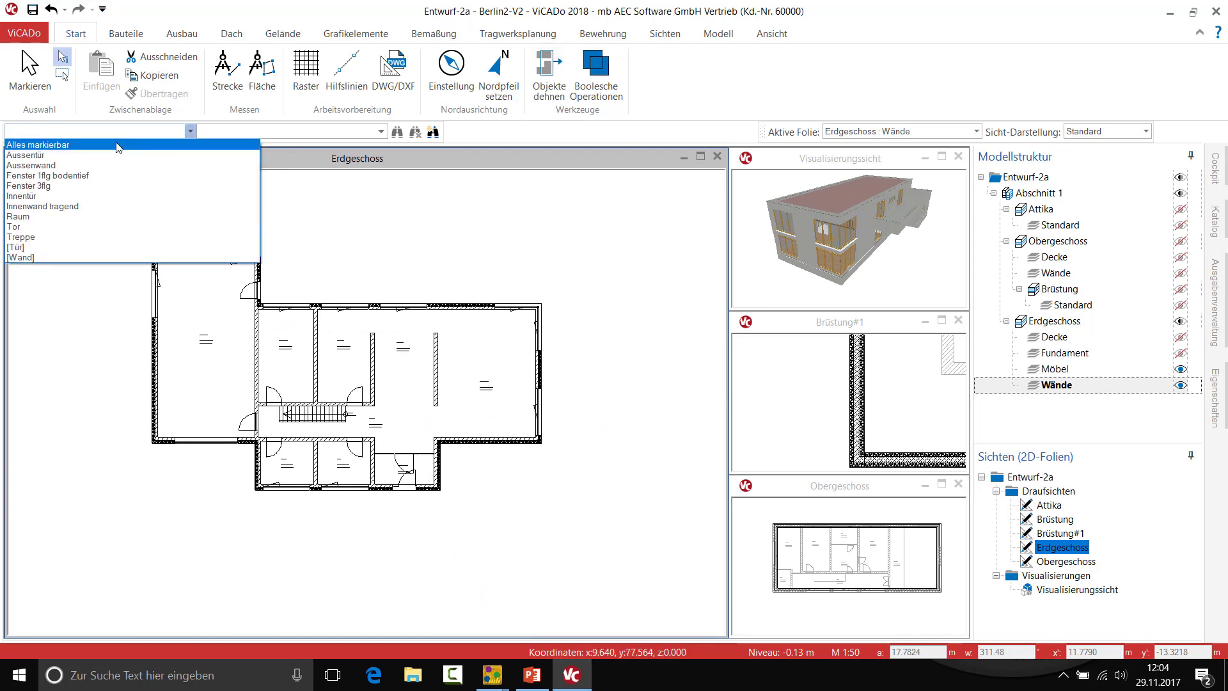
left_click(952, 158)
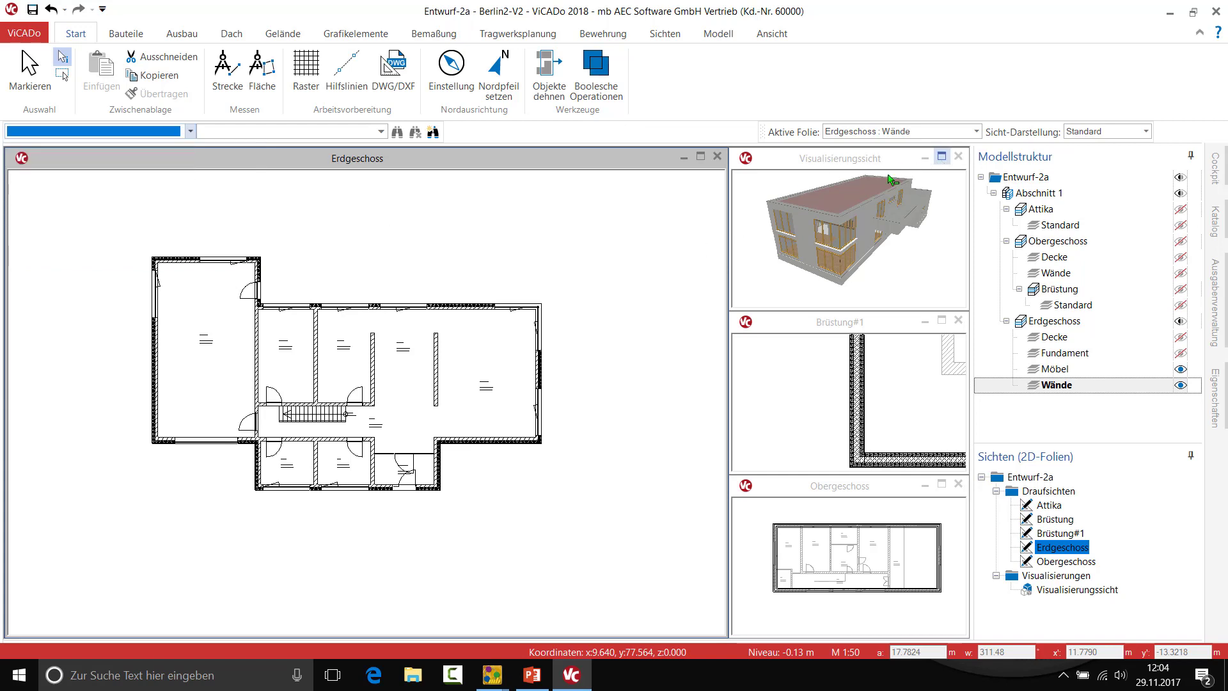
left_click(942, 157)
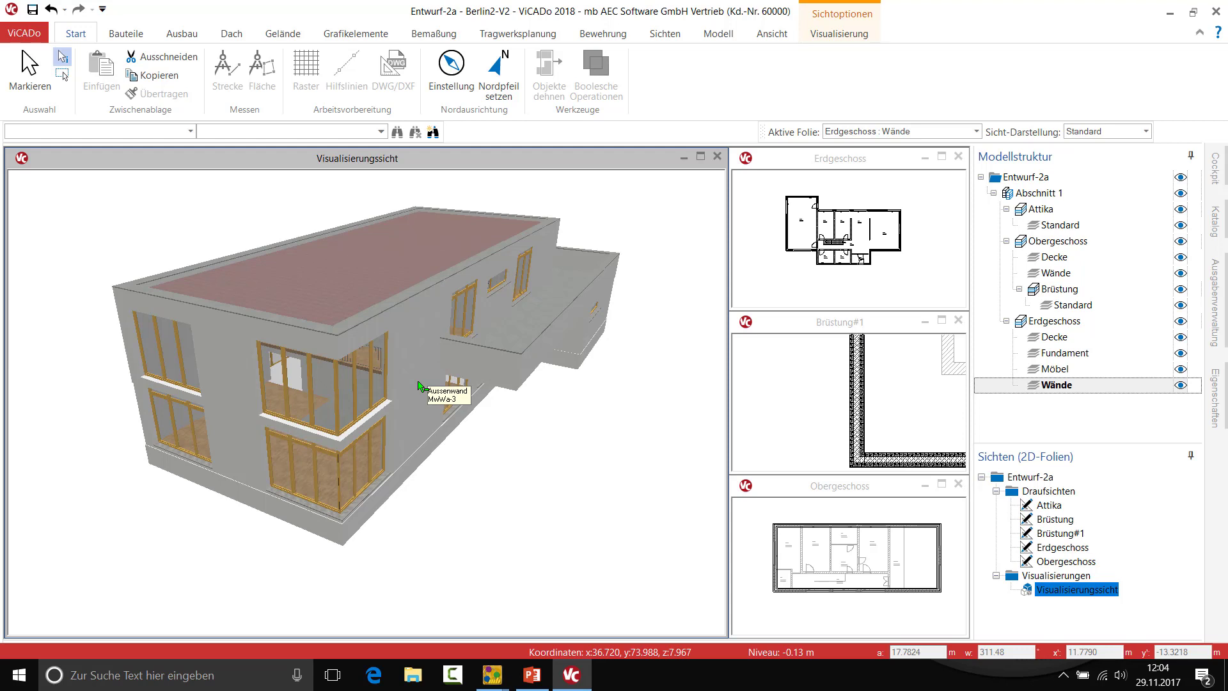
left_click(941, 156)
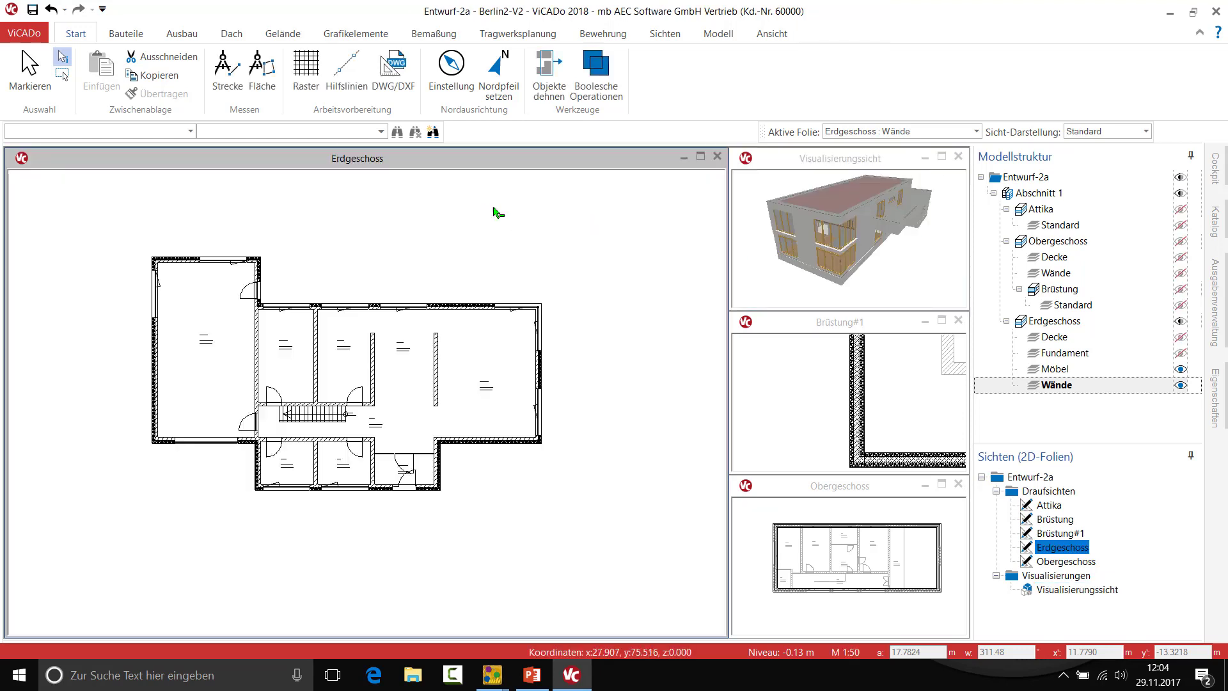
left_click(189, 131)
- Select the six Fenster 1flg bodentief windows and clear their Standardmaterial Rahmen
left_click(58, 176)
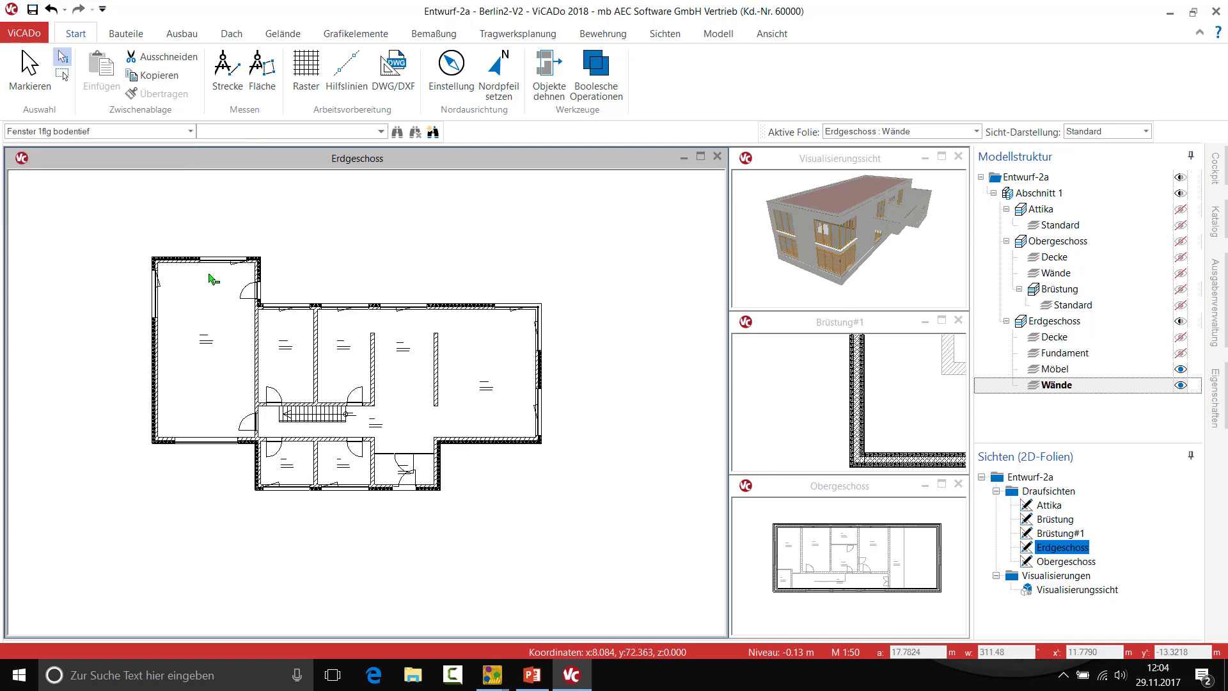
left_click_drag(173, 277, 601, 537)
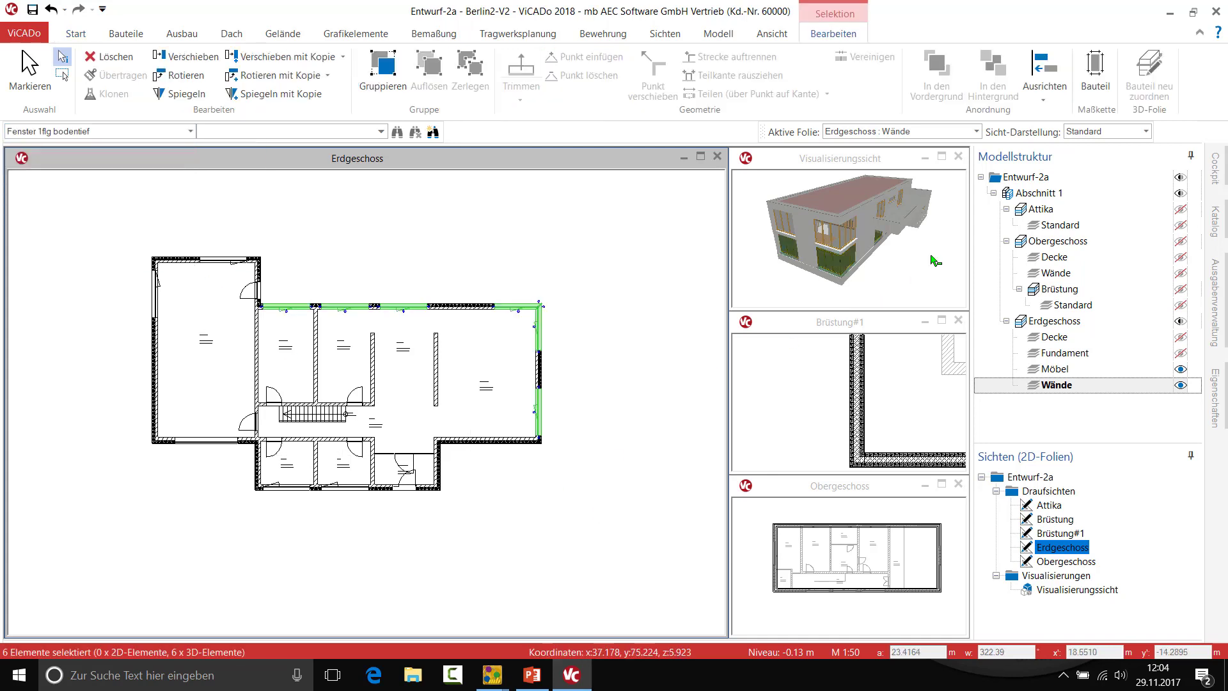
right_click(461, 269)
left_click(517, 454)
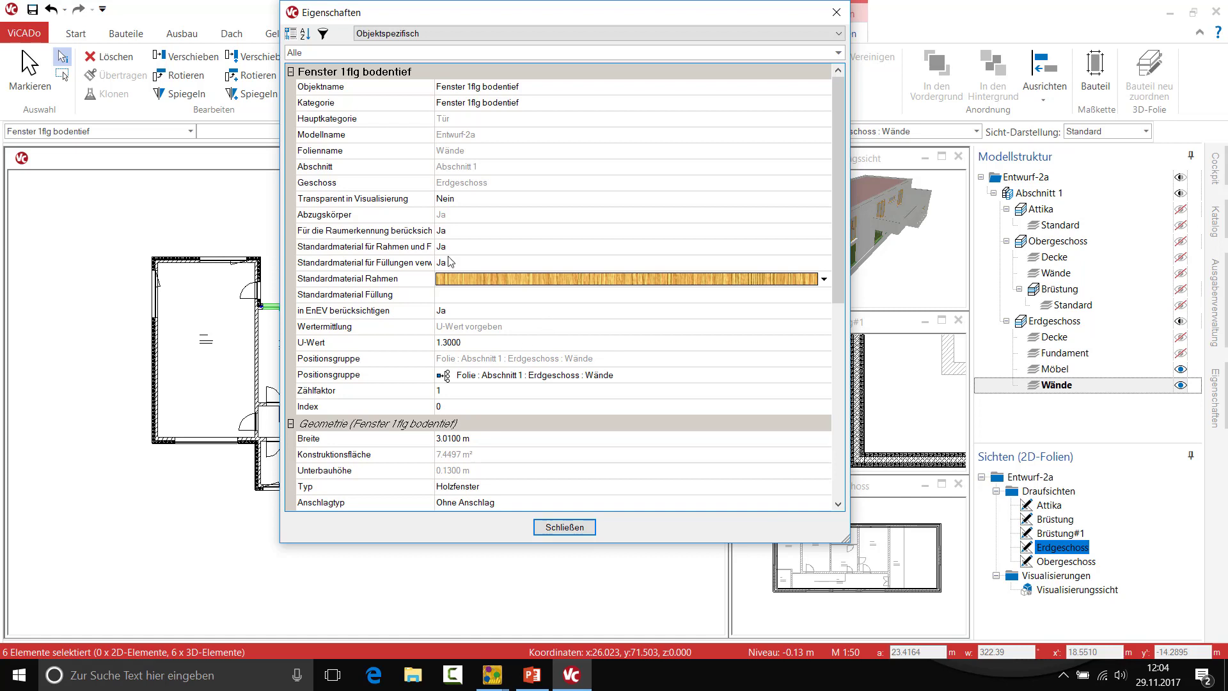
left_click(591, 284)
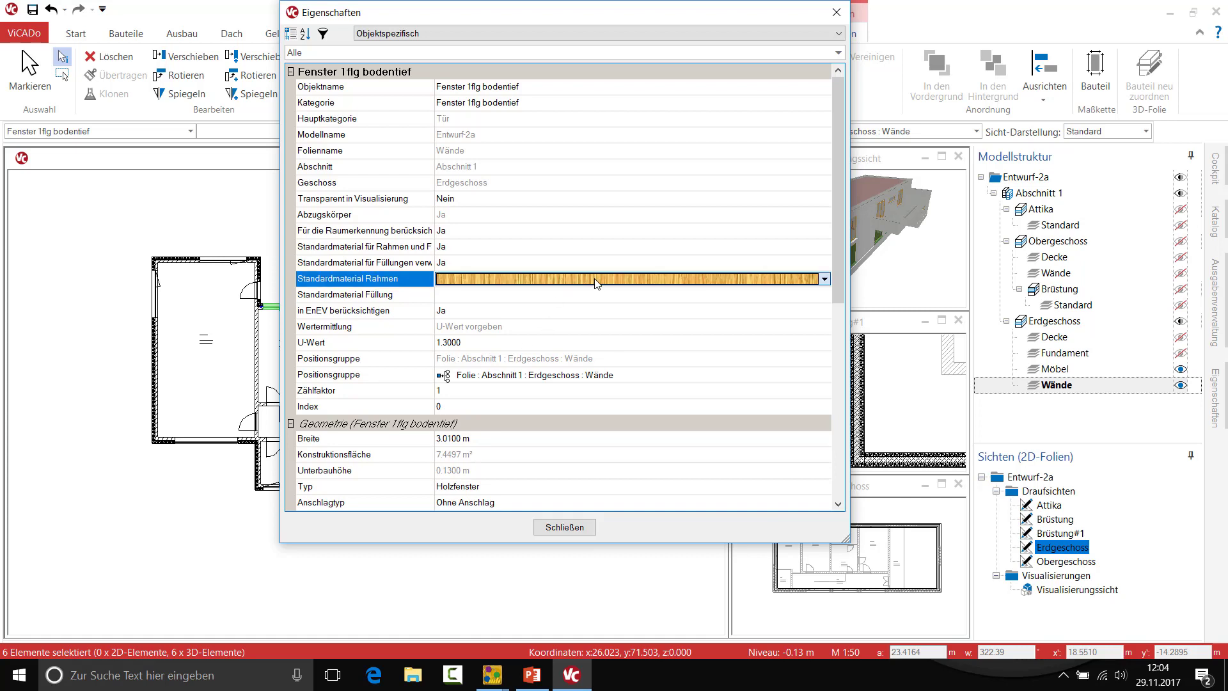
left_click(549, 378)
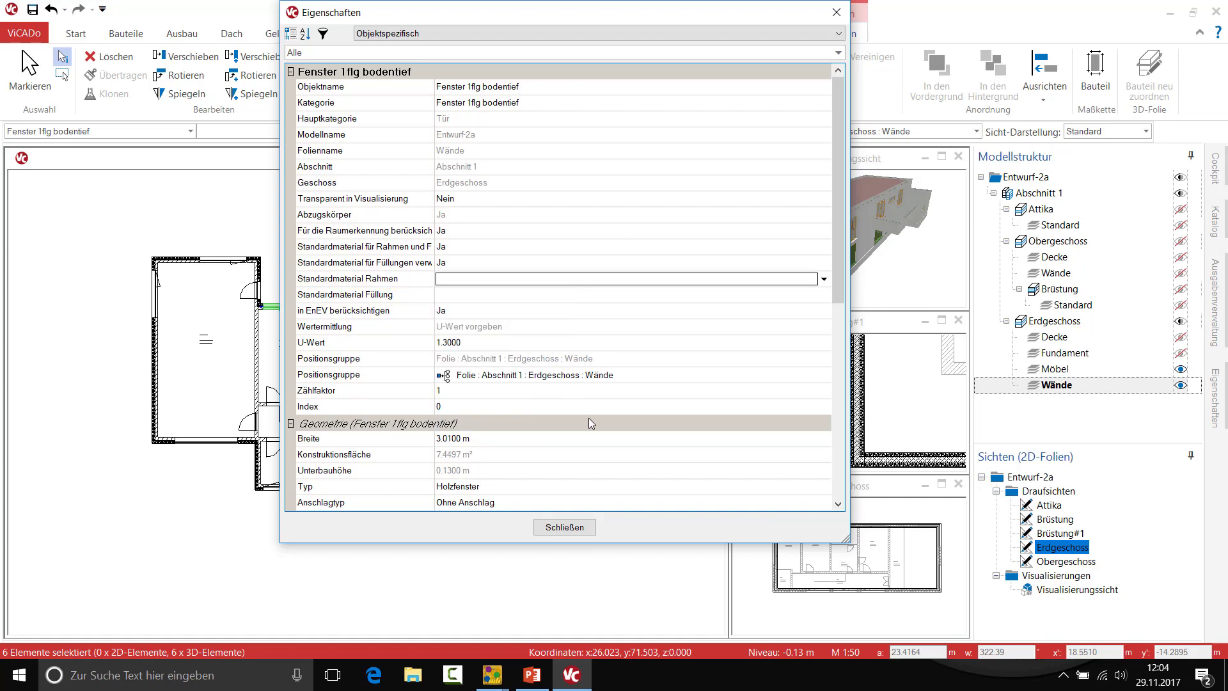
left_click(564, 527)
- Deselect and inspect the windows' dark-grey frames in the 3D visualisation
left_click(599, 522)
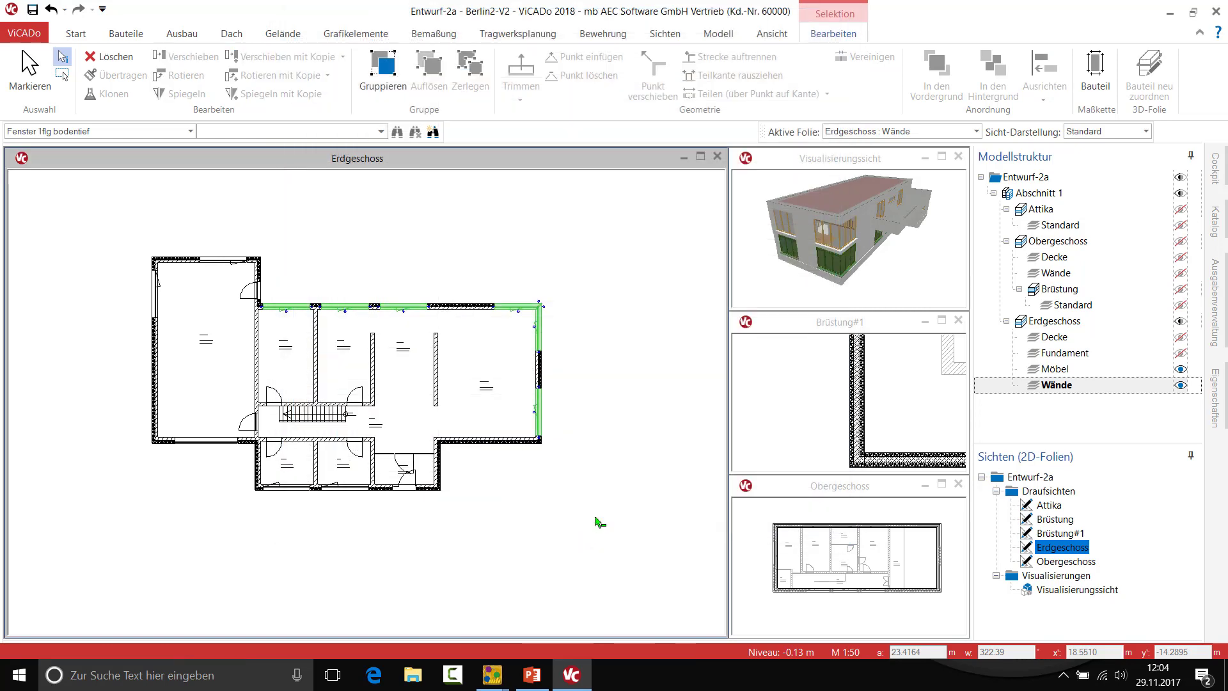
left_click(942, 156)
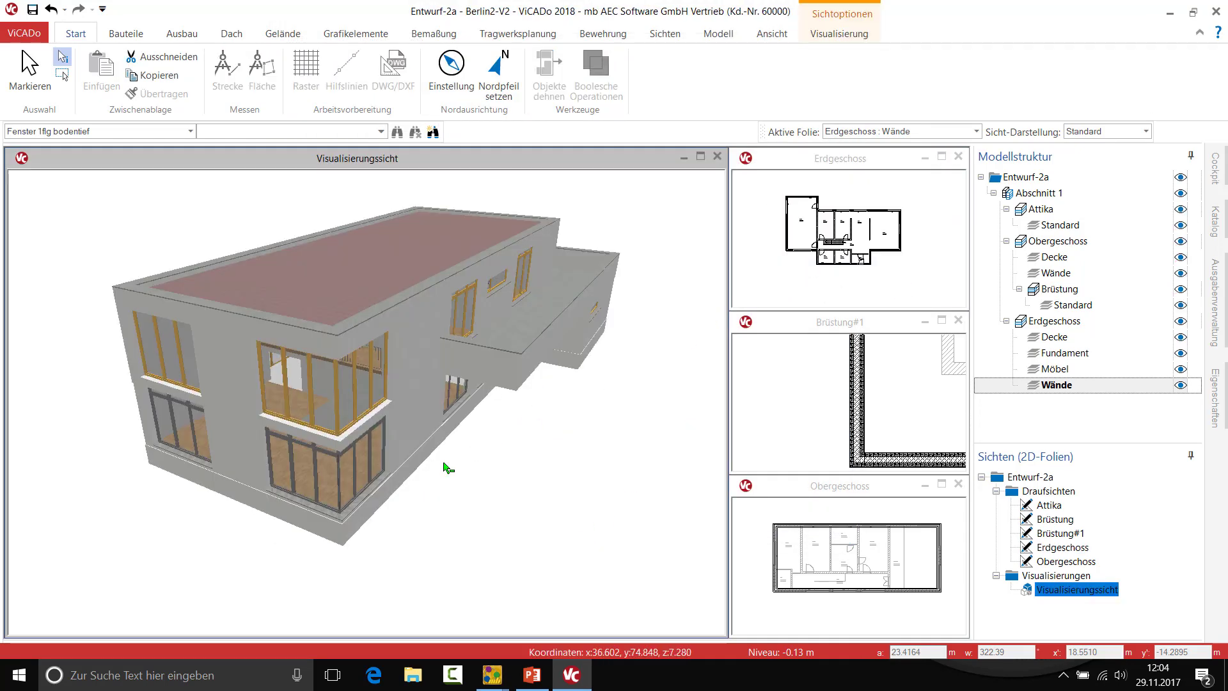
scroll(324, 507, "up", 3)
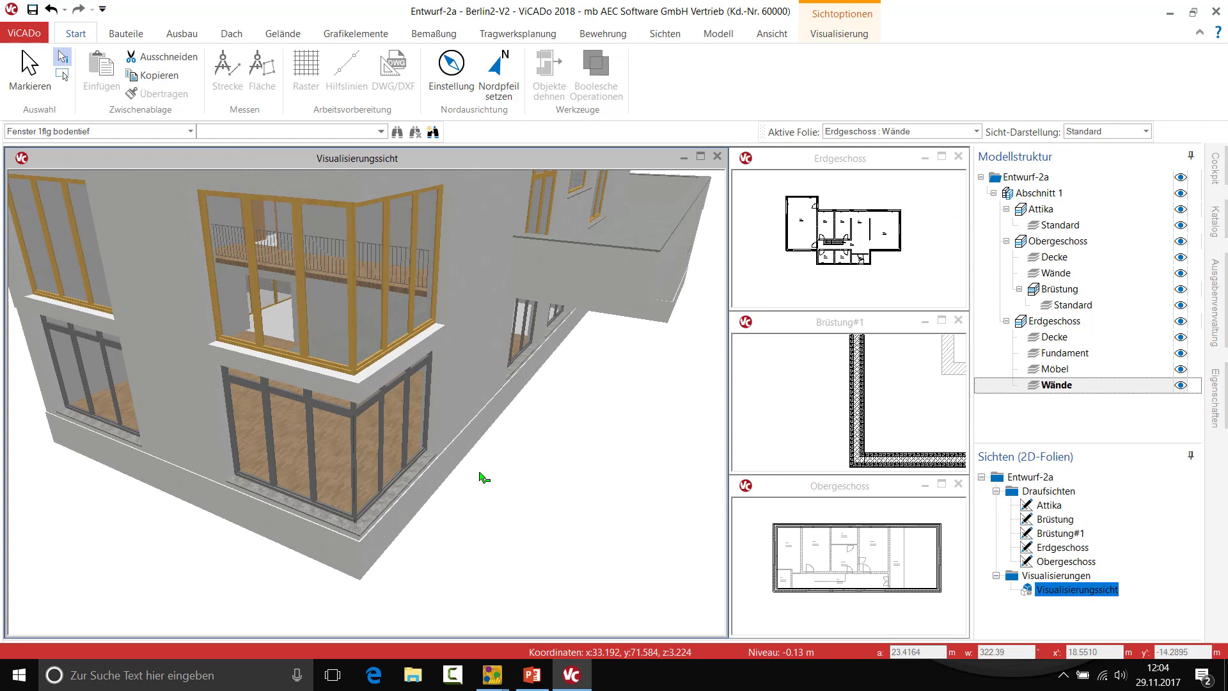
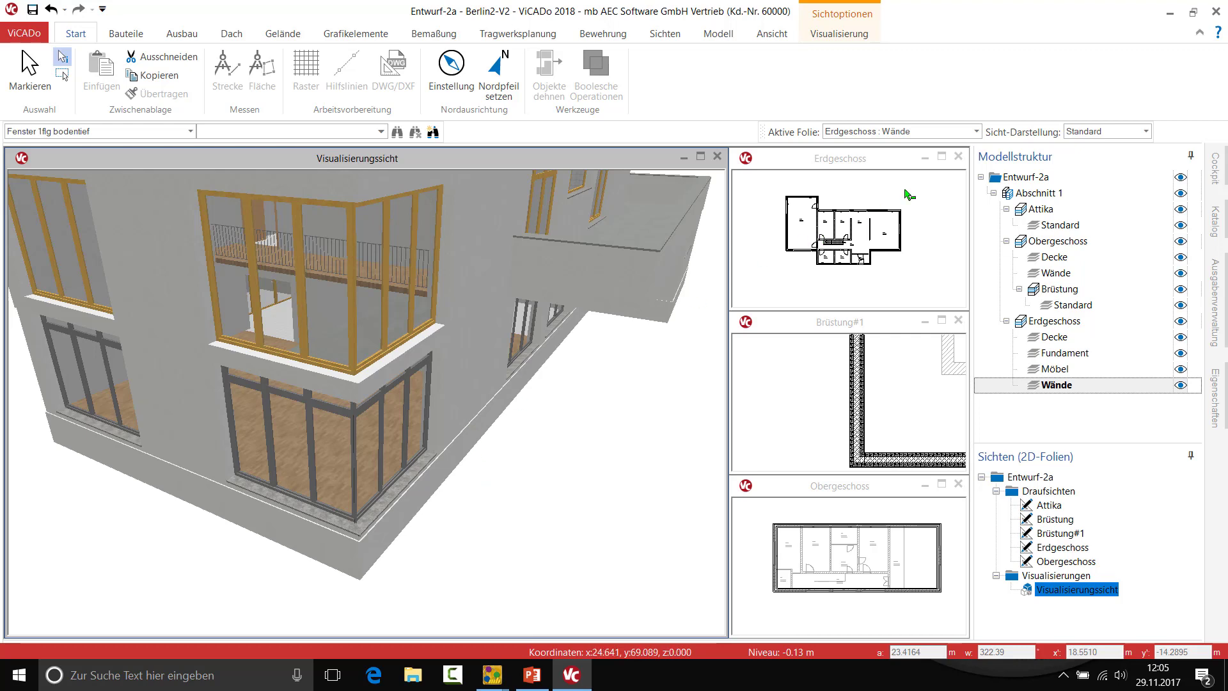
- In the Erdgeschoss plan, select the top and right walls and open their windows' properties
left_click(941, 156)
left_click_drag(171, 229, 626, 532)
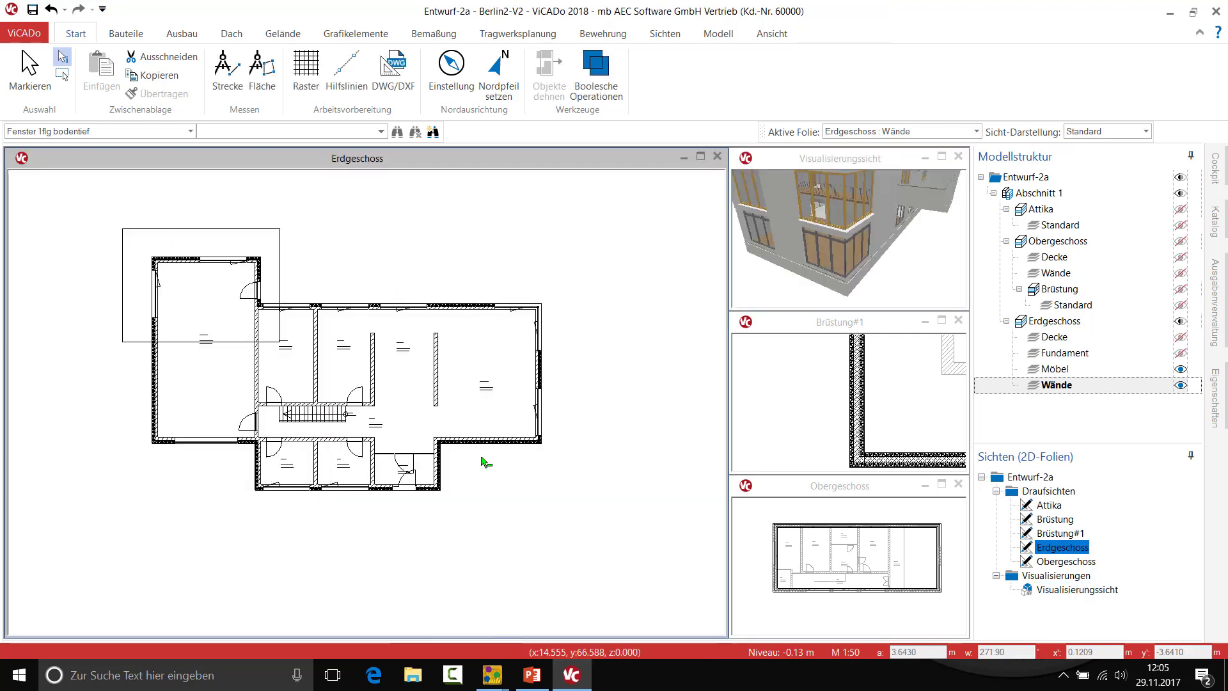
right_click(611, 383)
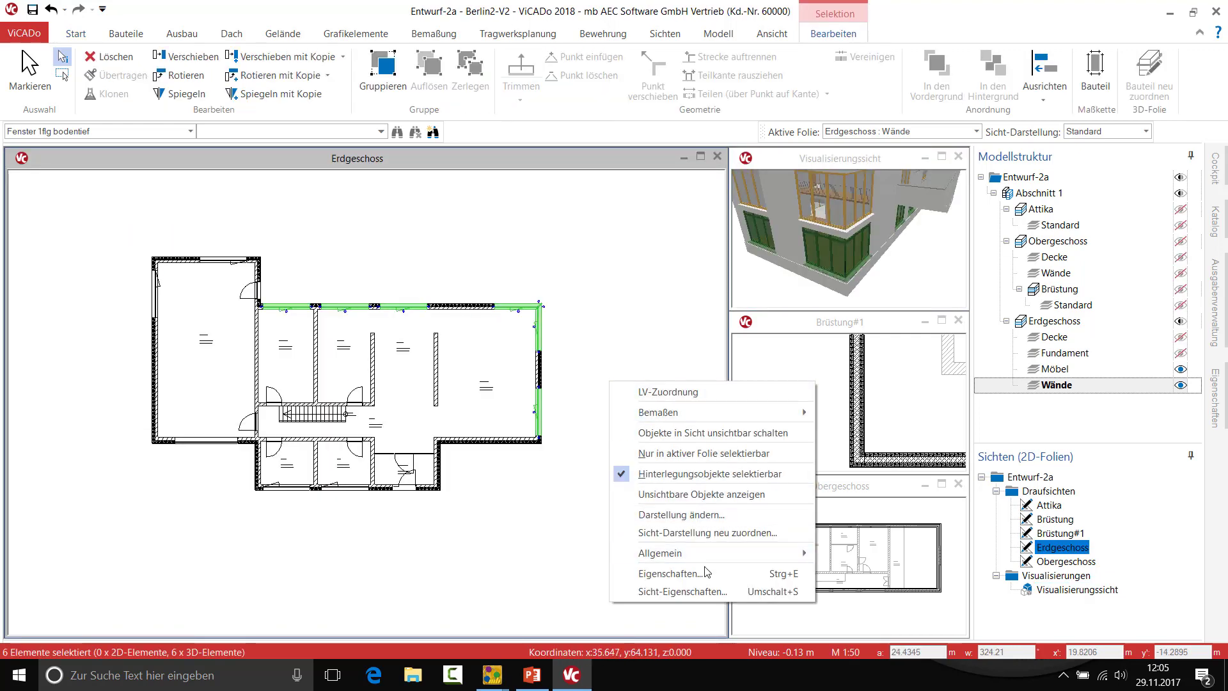
left_click(678, 567)
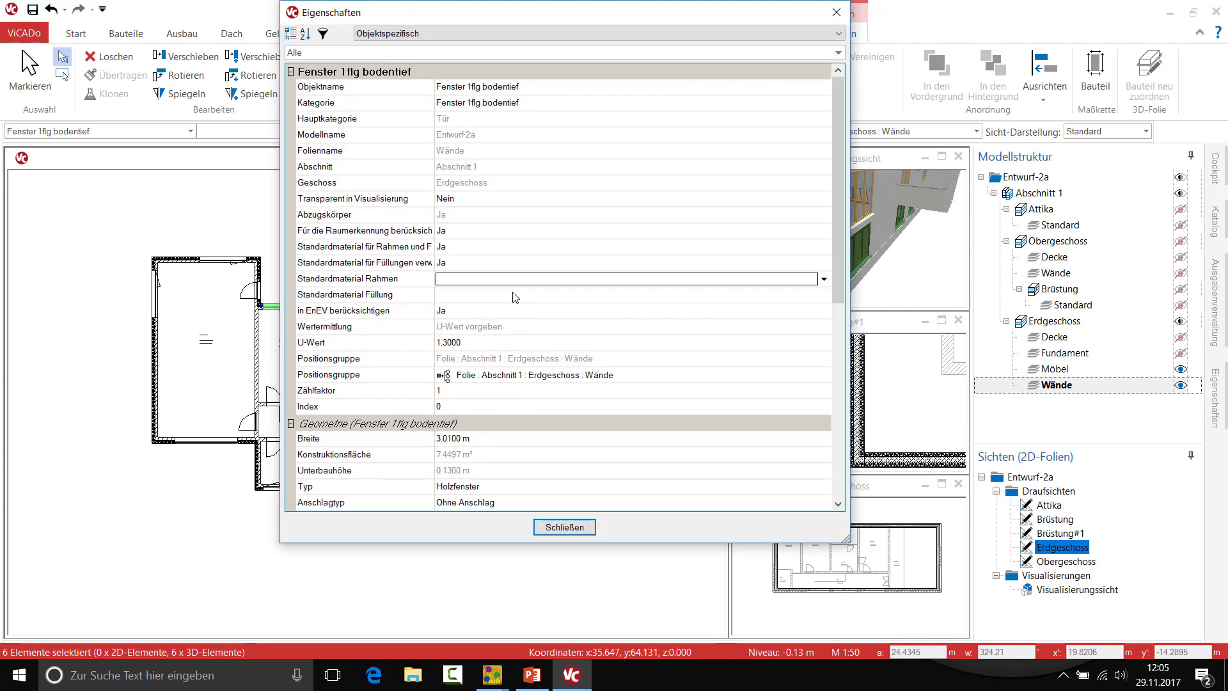
- Set the frame material texture to 120 Farben und Lacke > Farben > UNI > WEIß
left_click(518, 282)
left_click(519, 283)
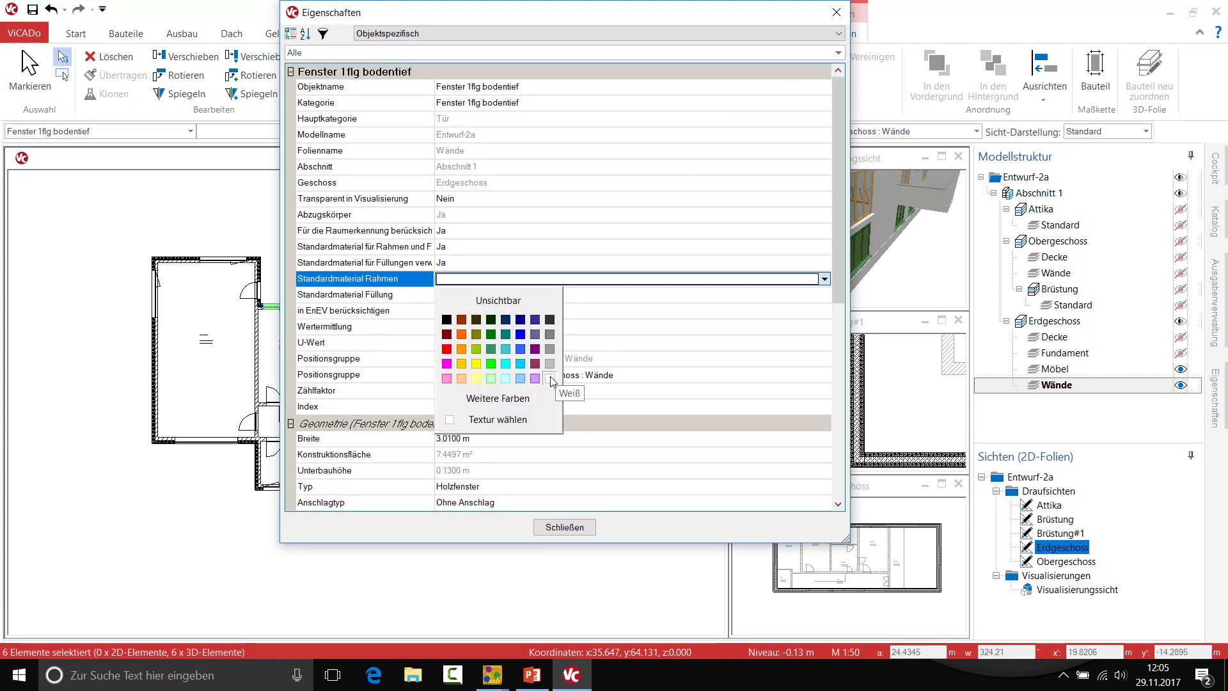
left_click(526, 419)
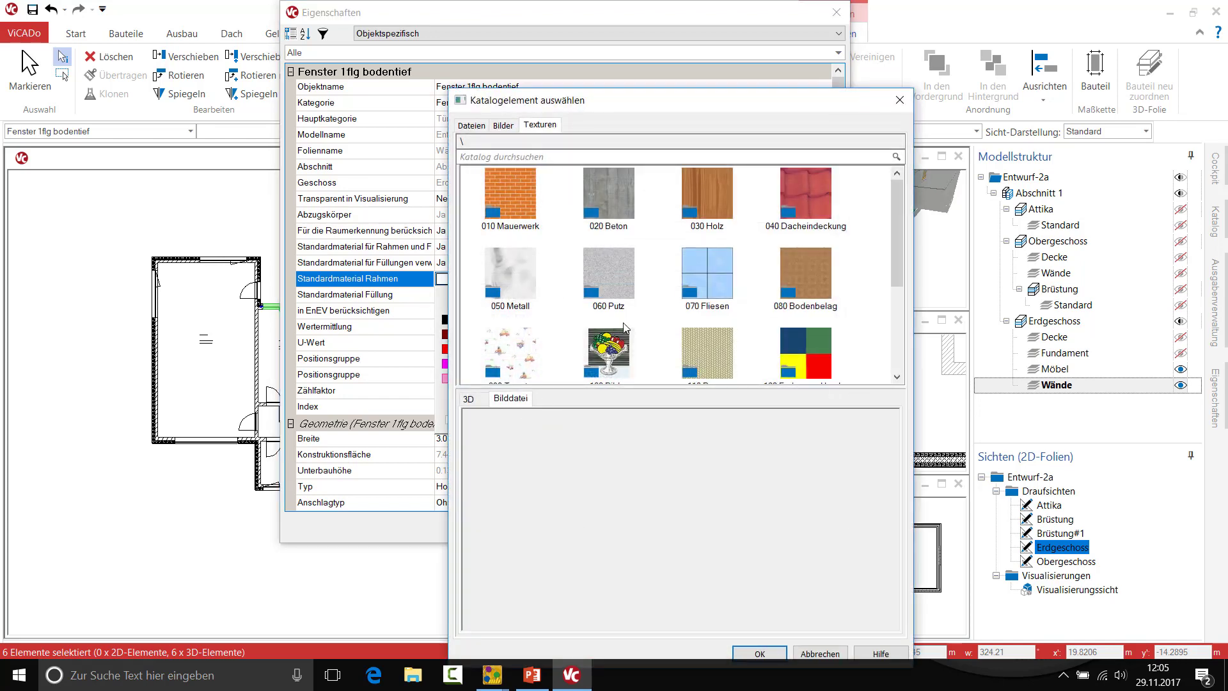
double_click(807, 344)
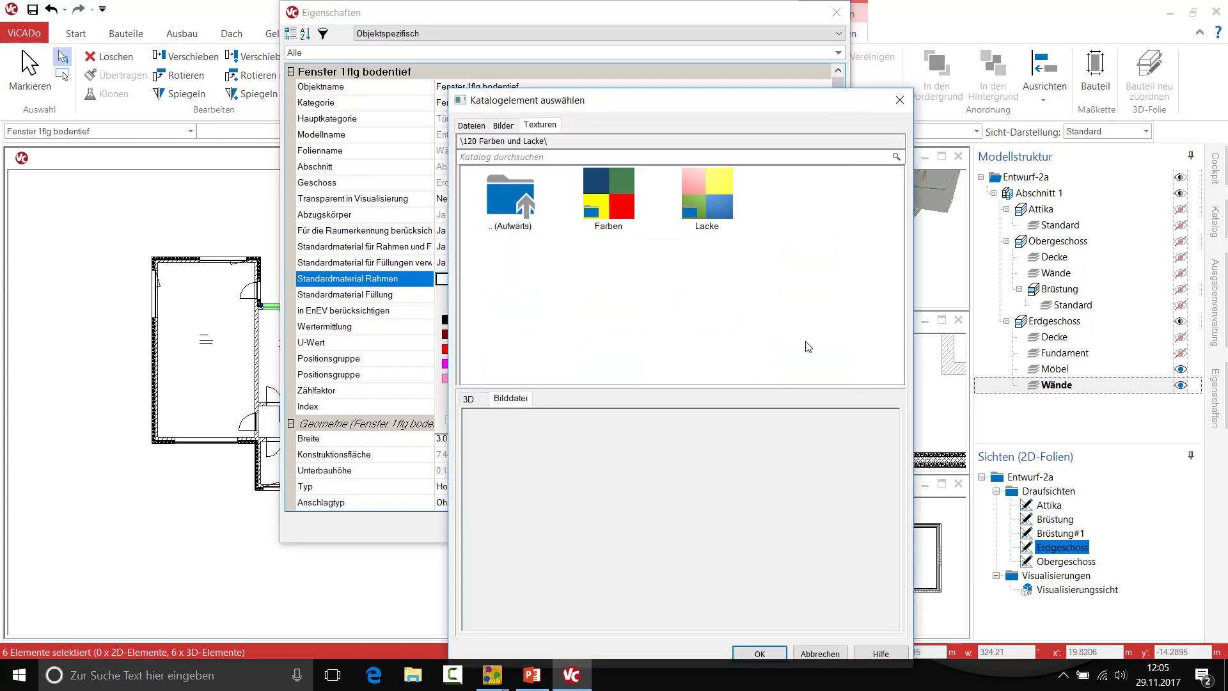
double_click(613, 196)
double_click(680, 200)
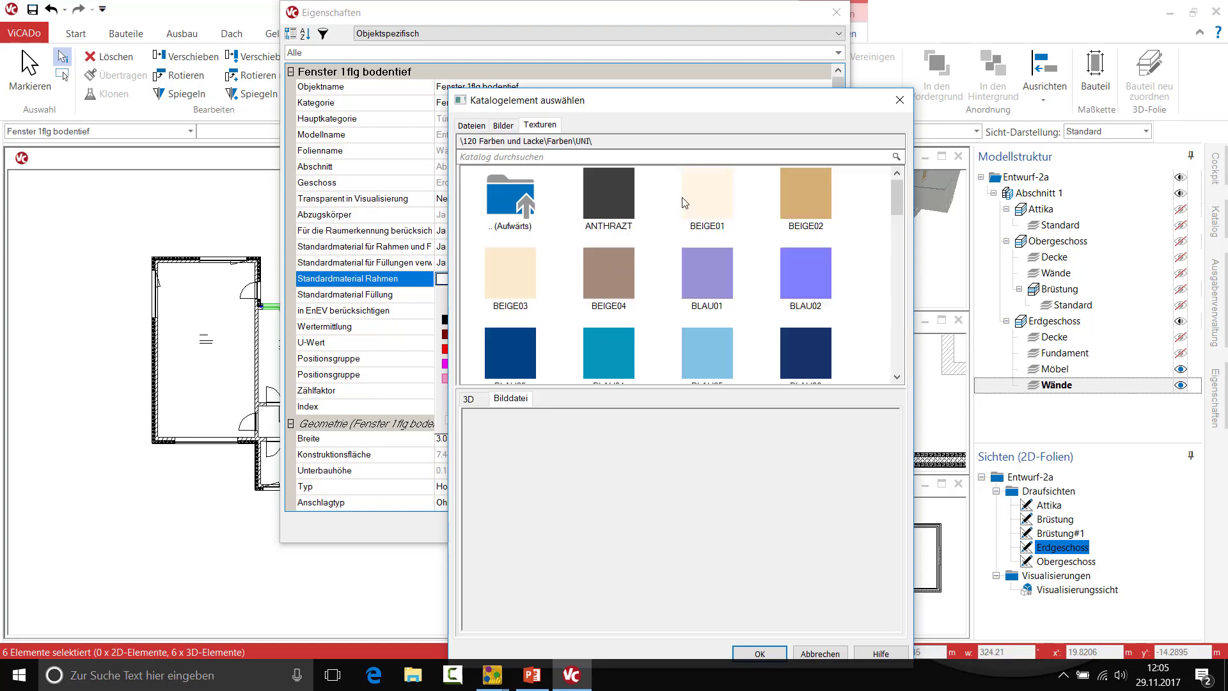
scroll(769, 275, "down", 5)
scroll(769, 288, "down", 10)
scroll(769, 289, "down", 1)
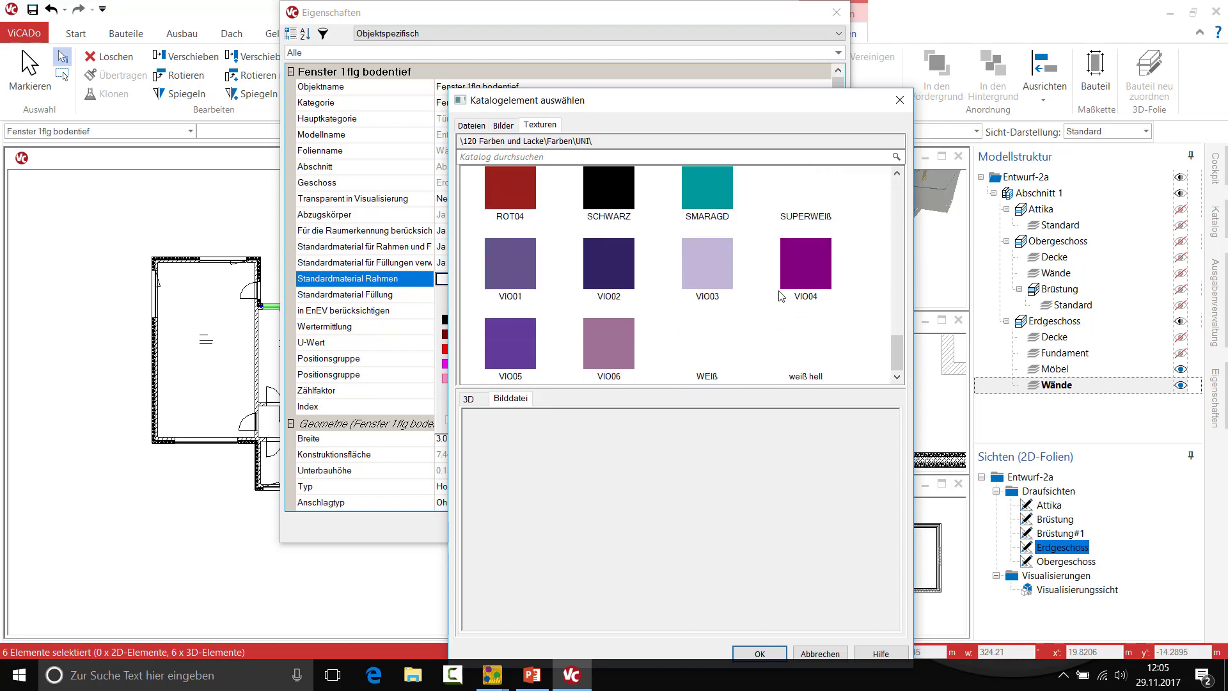
left_click(708, 348)
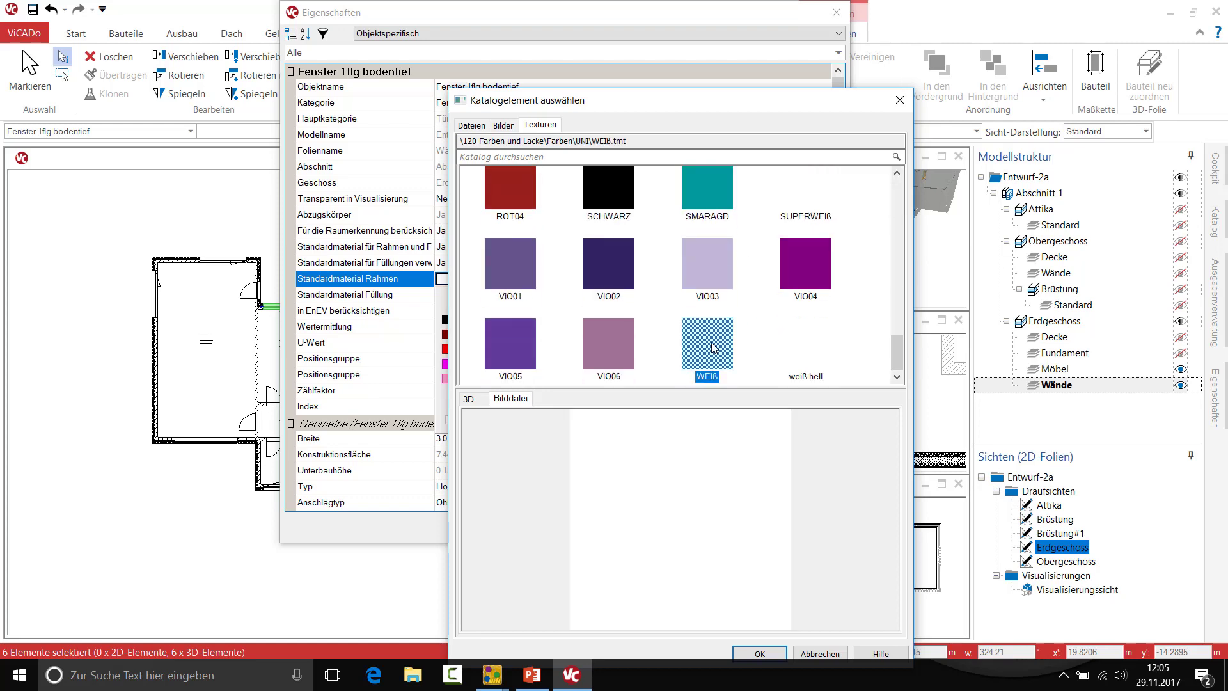
left_click(759, 653)
left_click(548, 532)
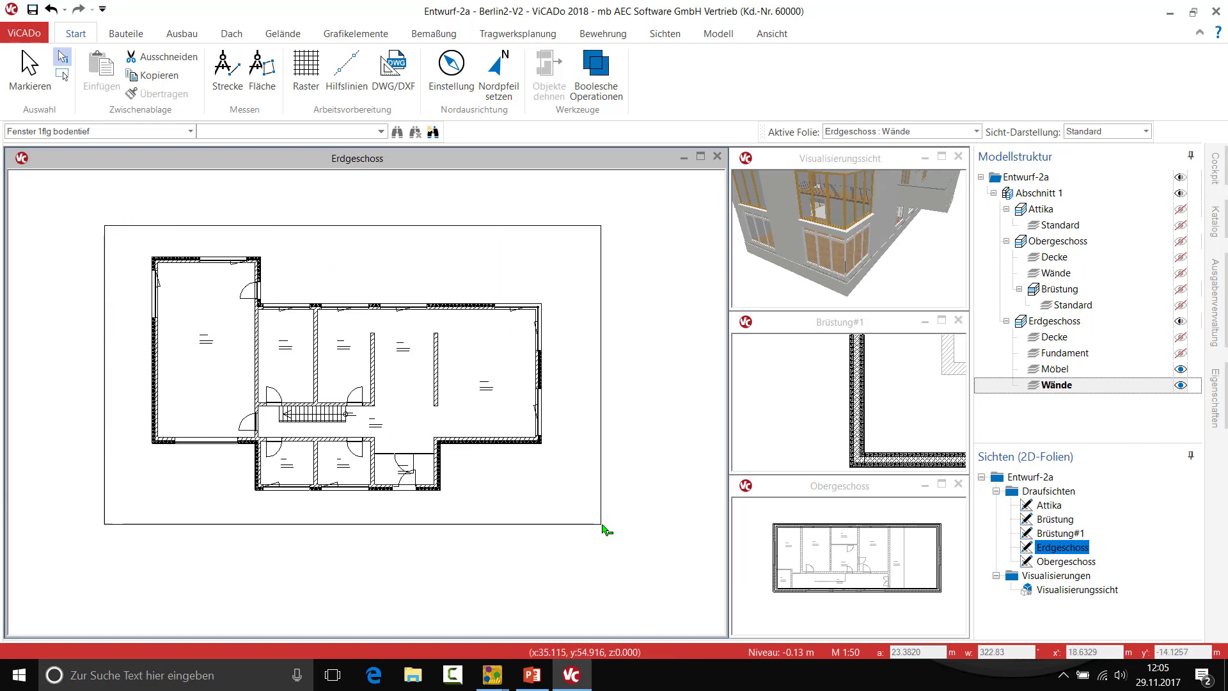
- Reselect the top and right walls and open the windows' properties
left_click_drag(97, 225, 613, 537)
right_click(562, 226)
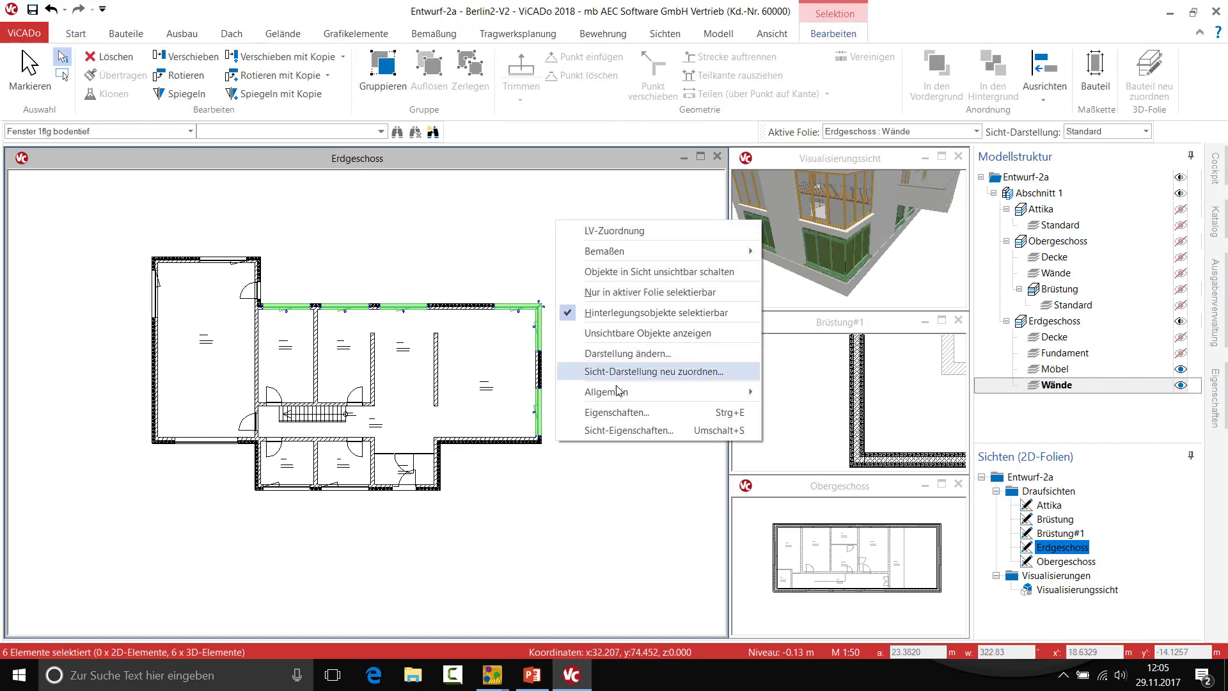
left_click(628, 414)
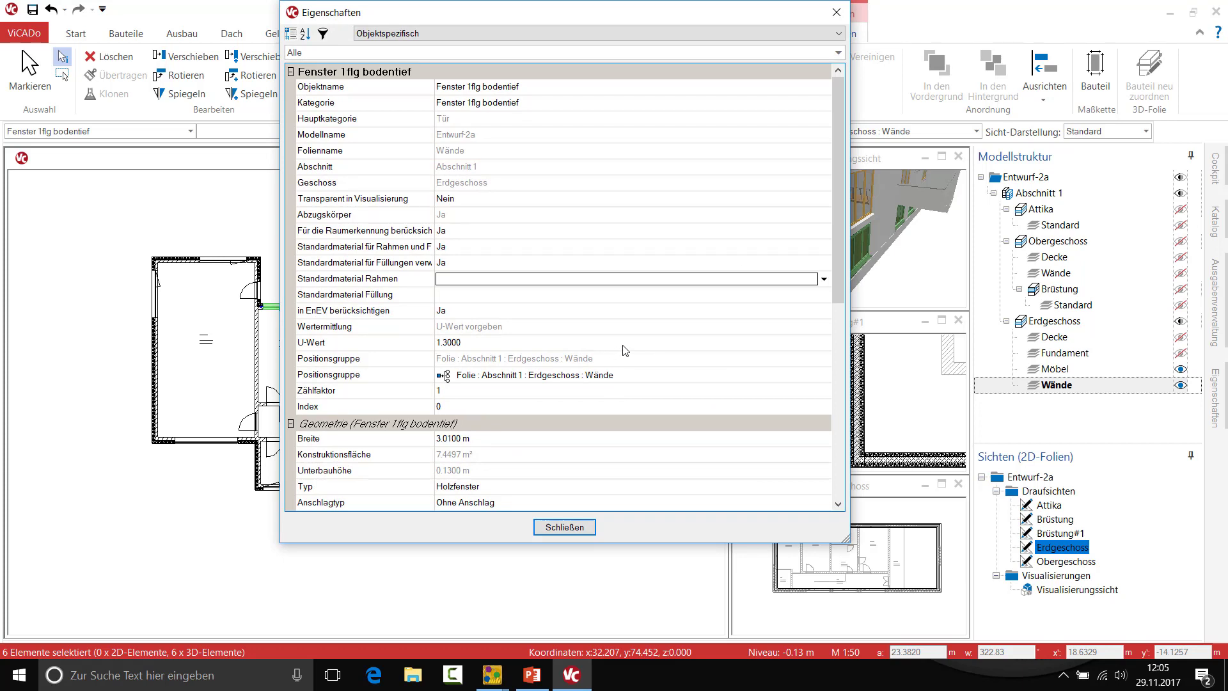
- Change the frame material texture to Farben > UNI > SUPERWEIß and confirm
left_click(770, 283)
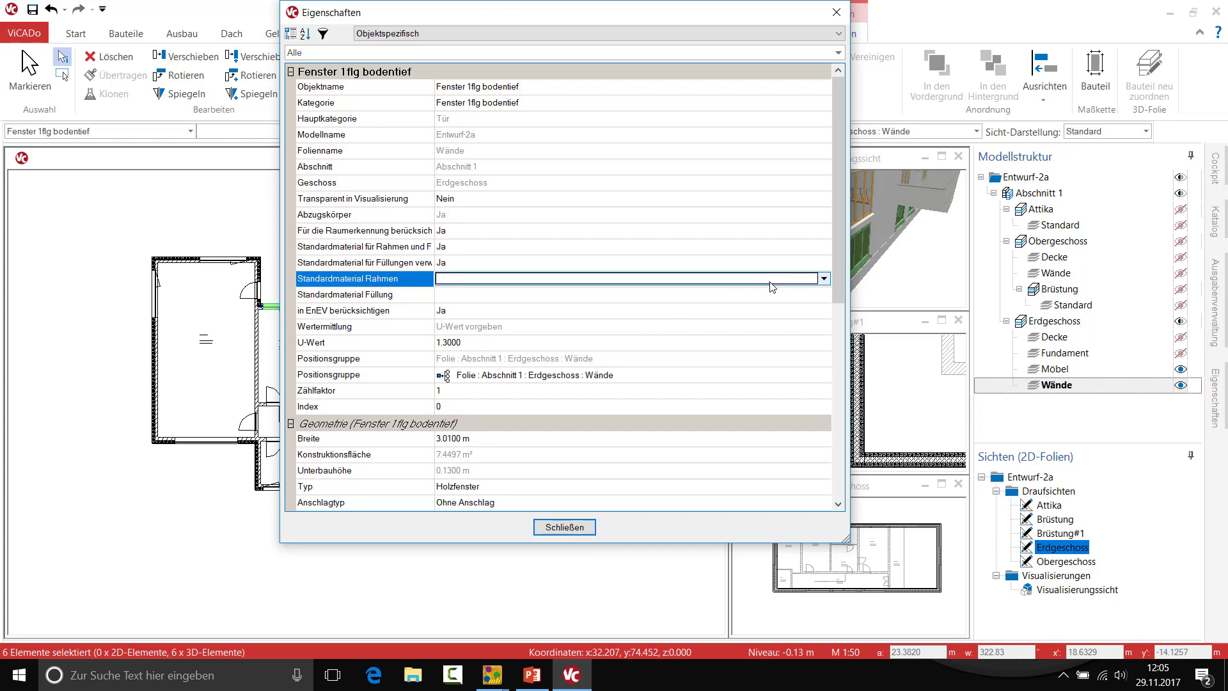
left_click(770, 284)
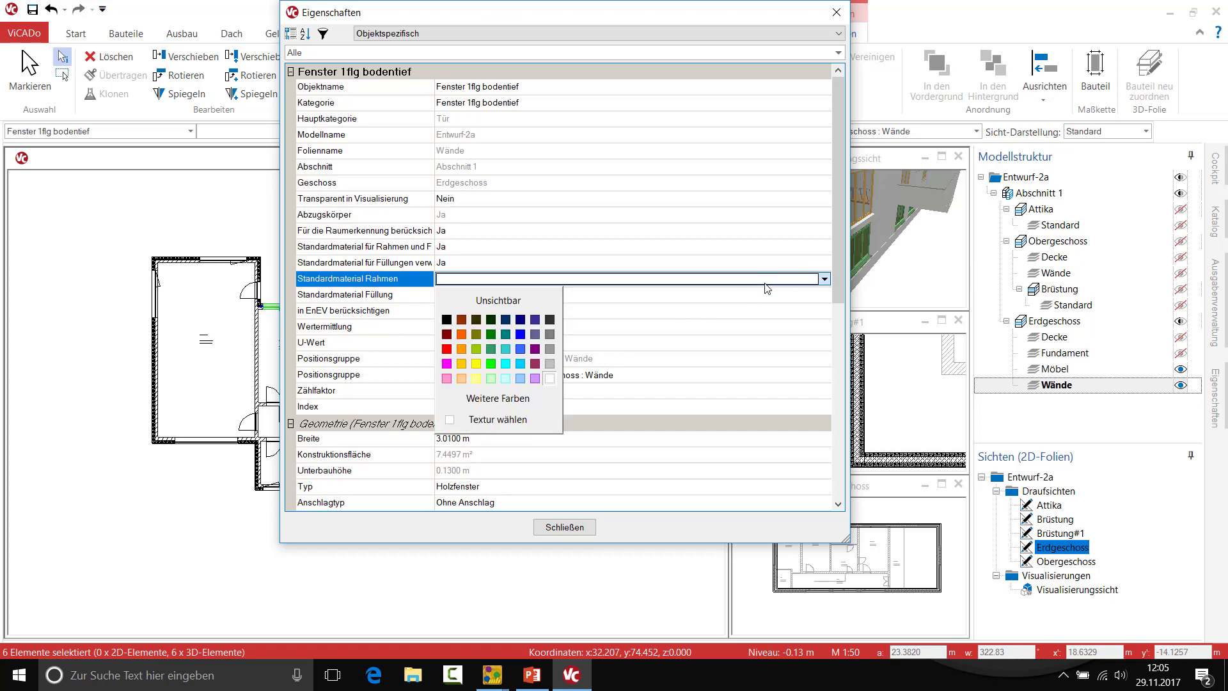
left_click(512, 421)
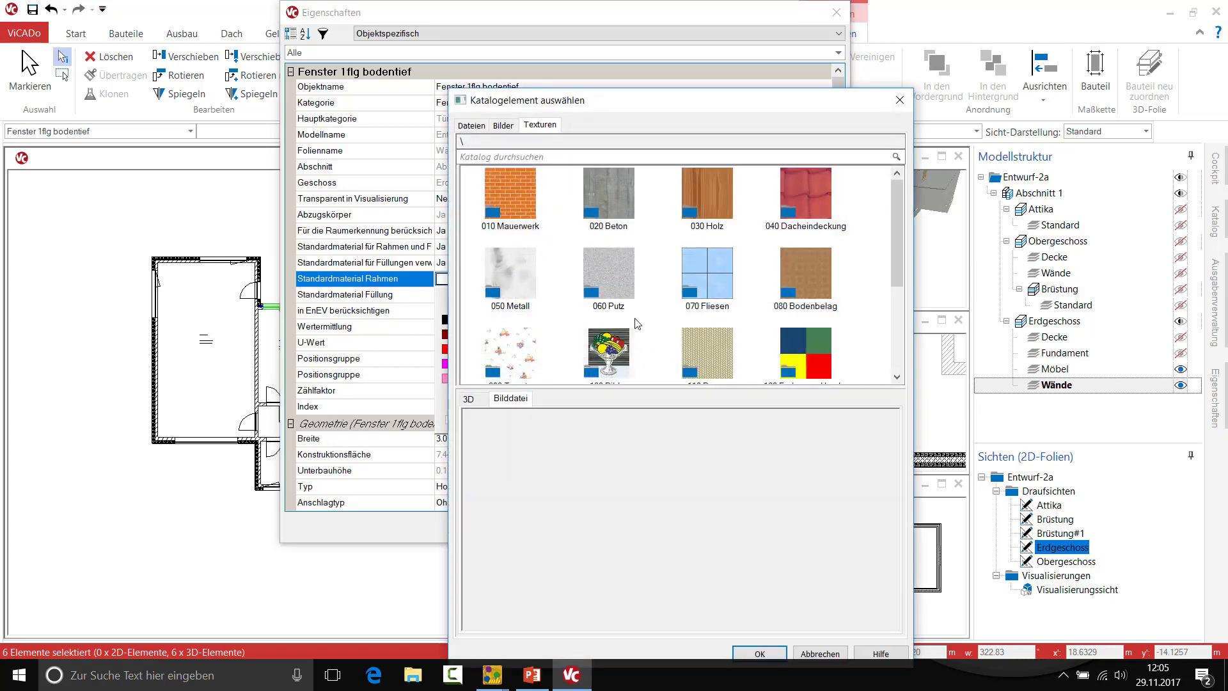
double_click(793, 361)
double_click(611, 192)
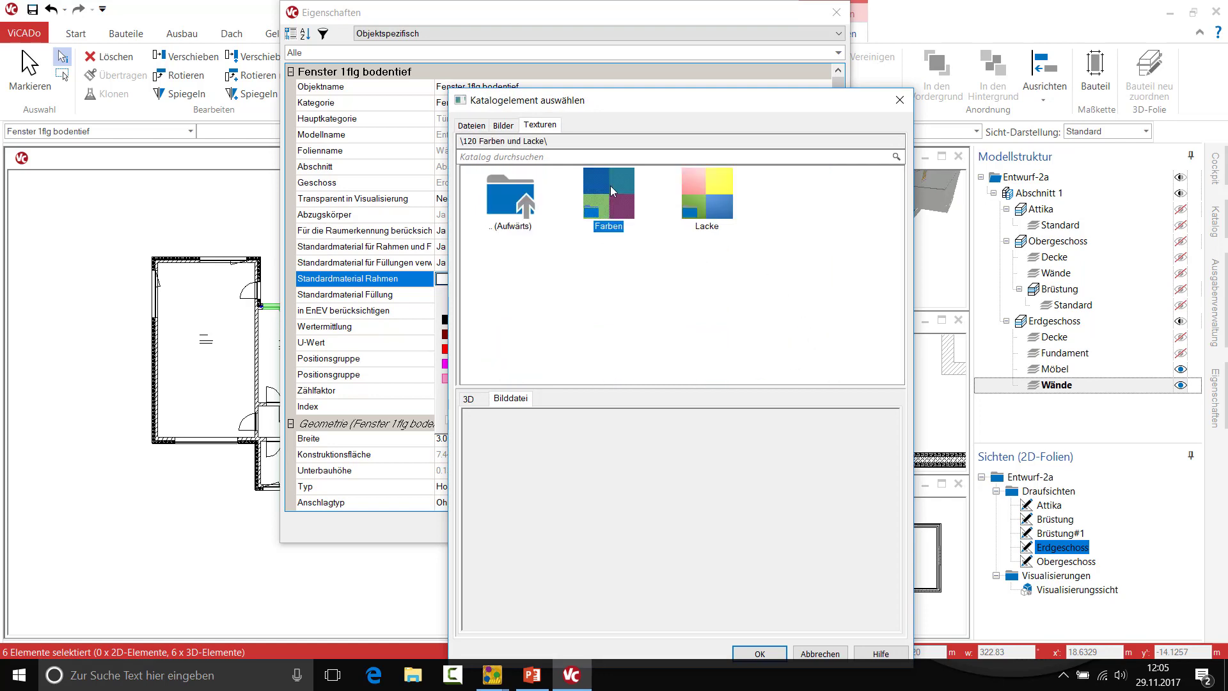
double_click(723, 193)
scroll(737, 247, "down", 5)
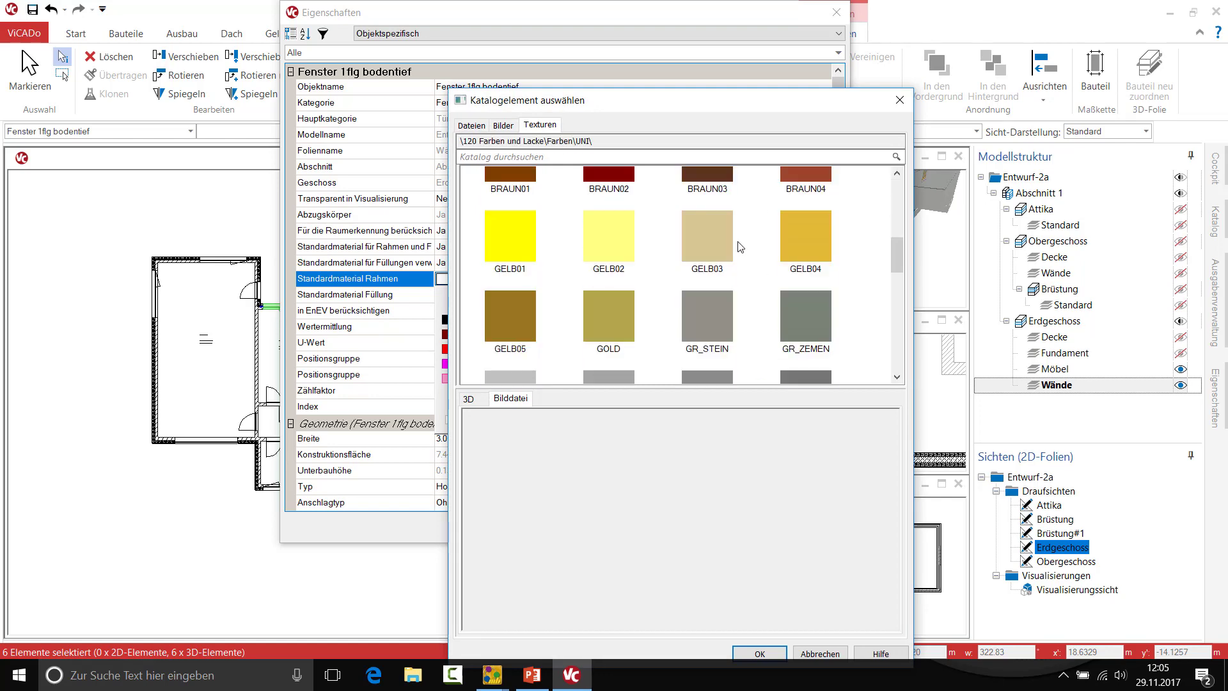
scroll(737, 246, "down", 3)
scroll(739, 243, "down", 2)
scroll(739, 243, "down", 3)
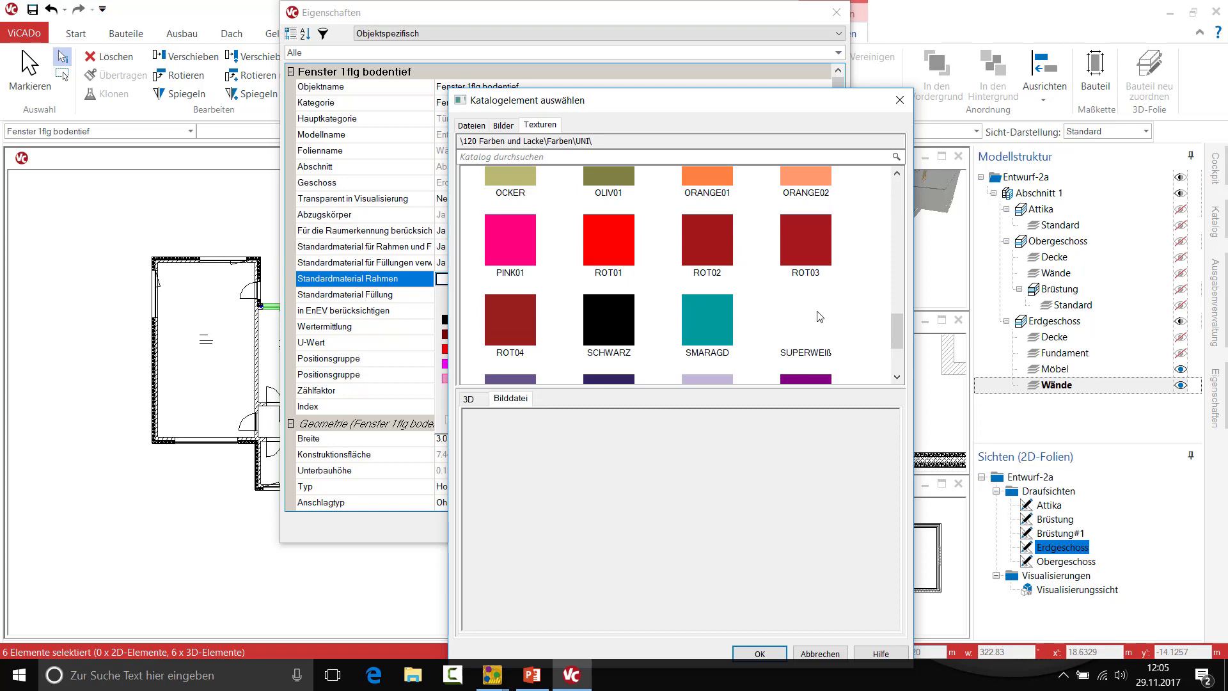
double_click(806, 326)
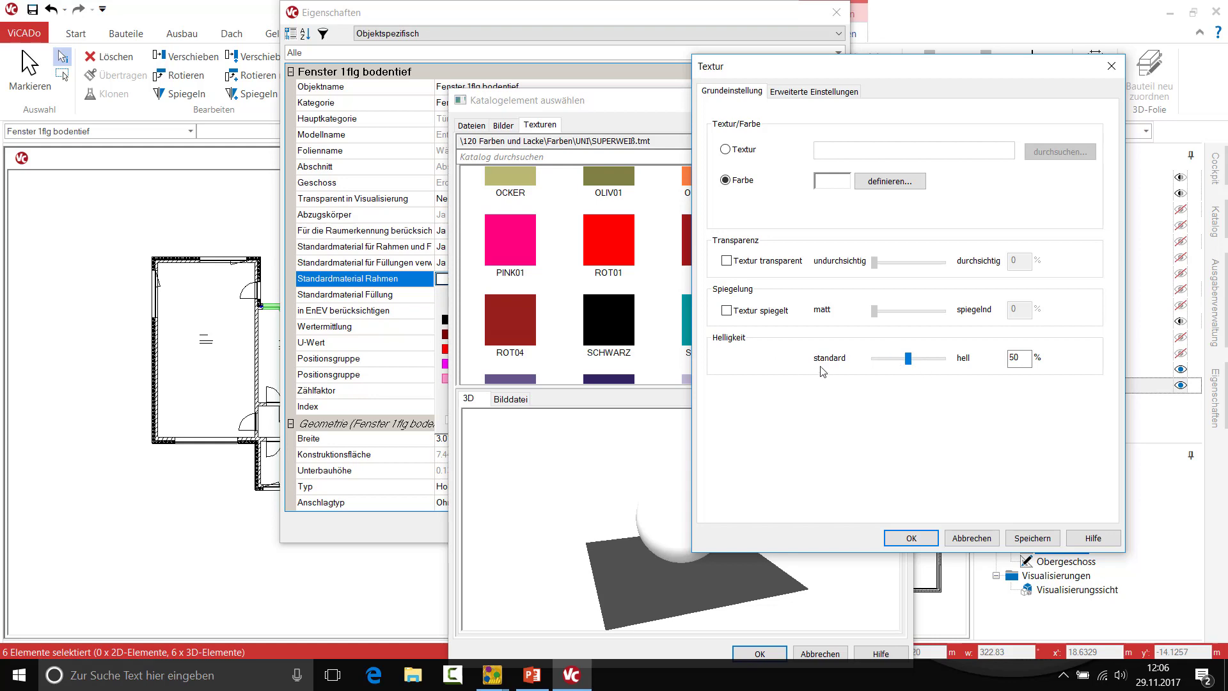
left_click(911, 535)
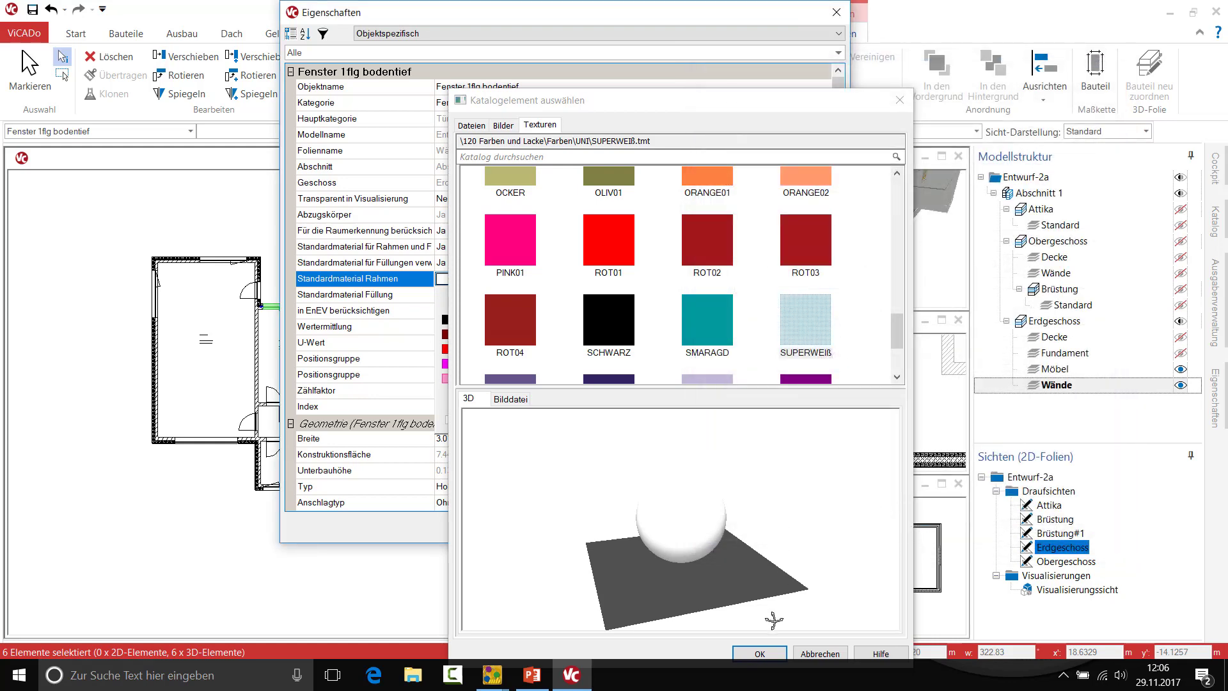
left_click(772, 653)
left_click(556, 529)
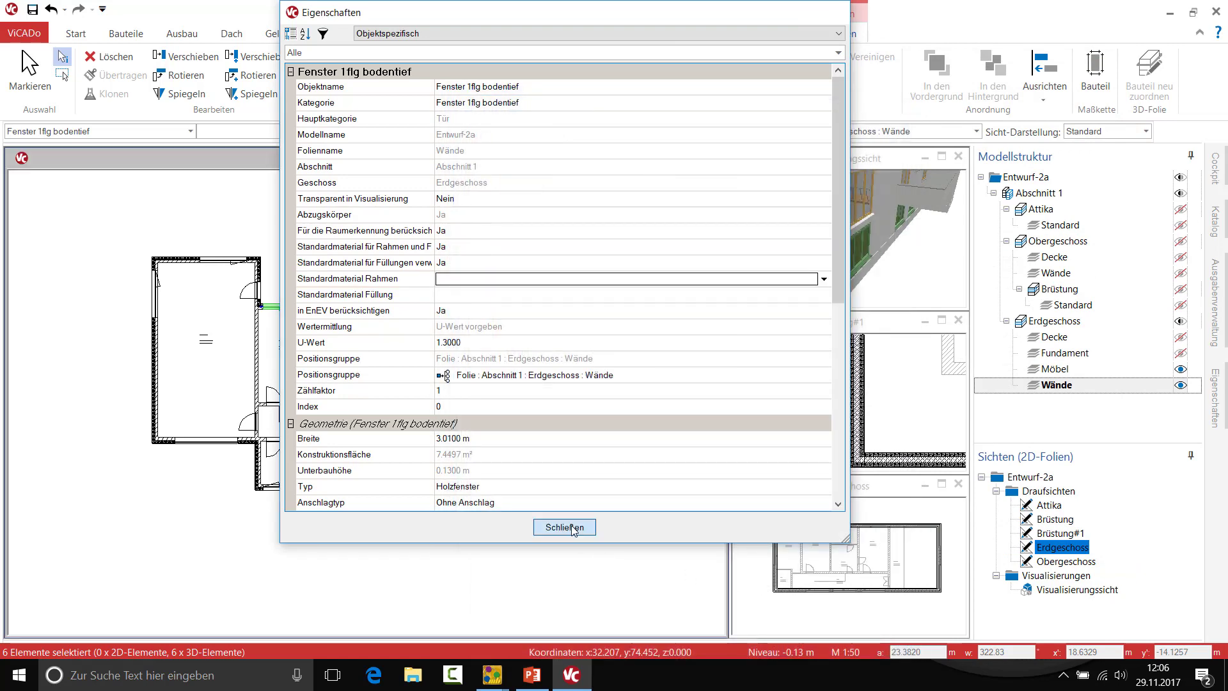
left_click(582, 537)
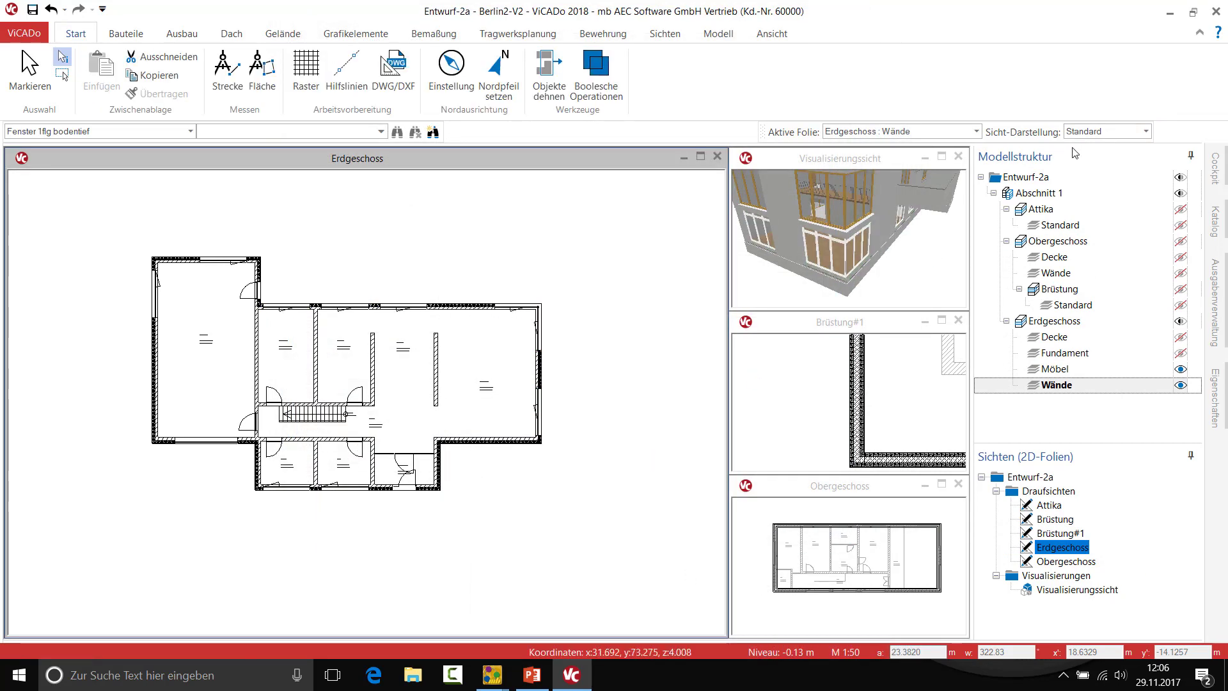
double_click(921, 160)
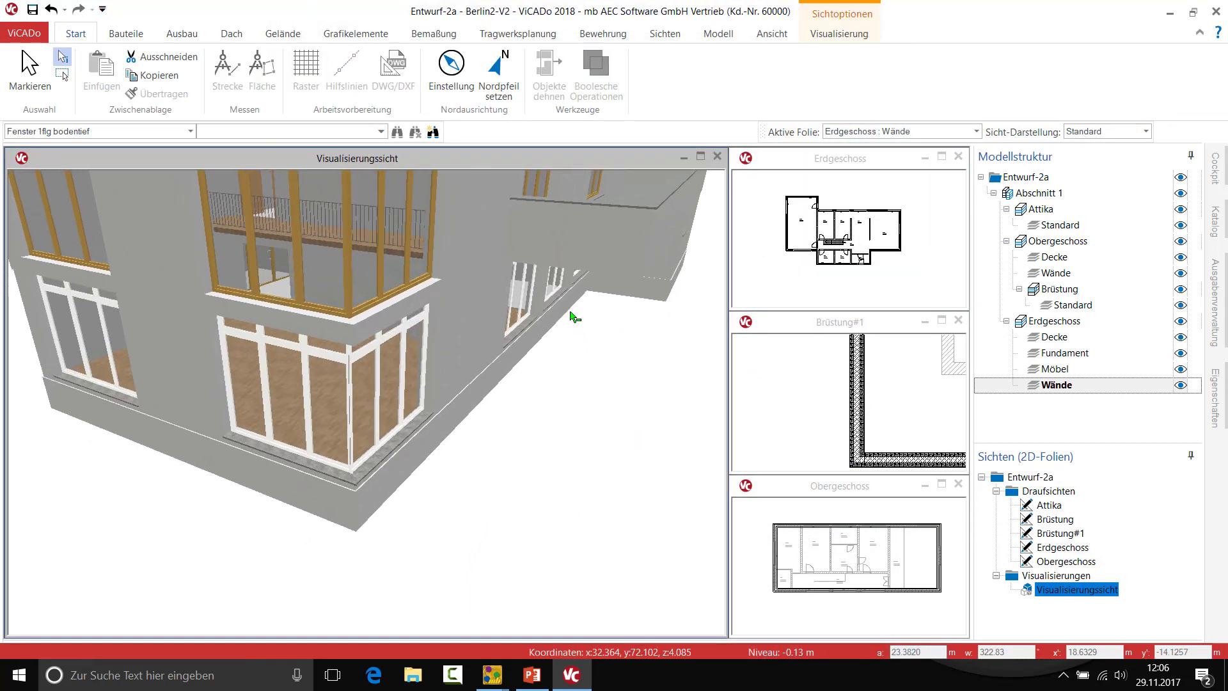
scroll(590, 279, "up", 1)
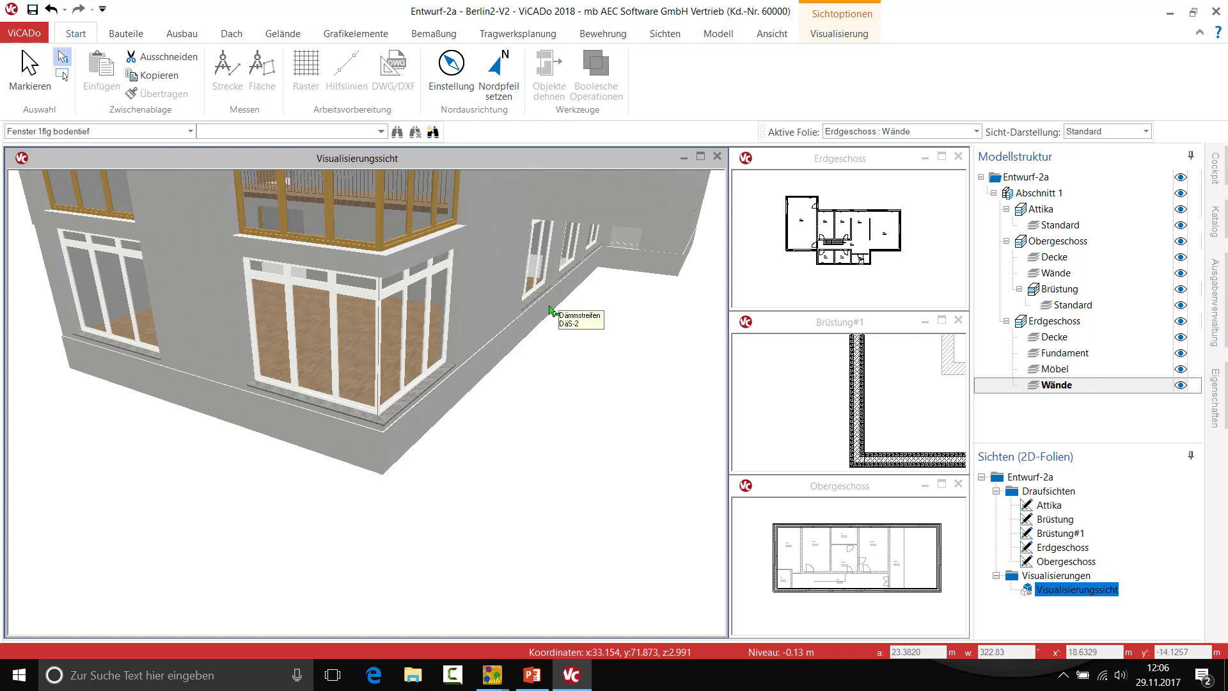
left_click(941, 157)
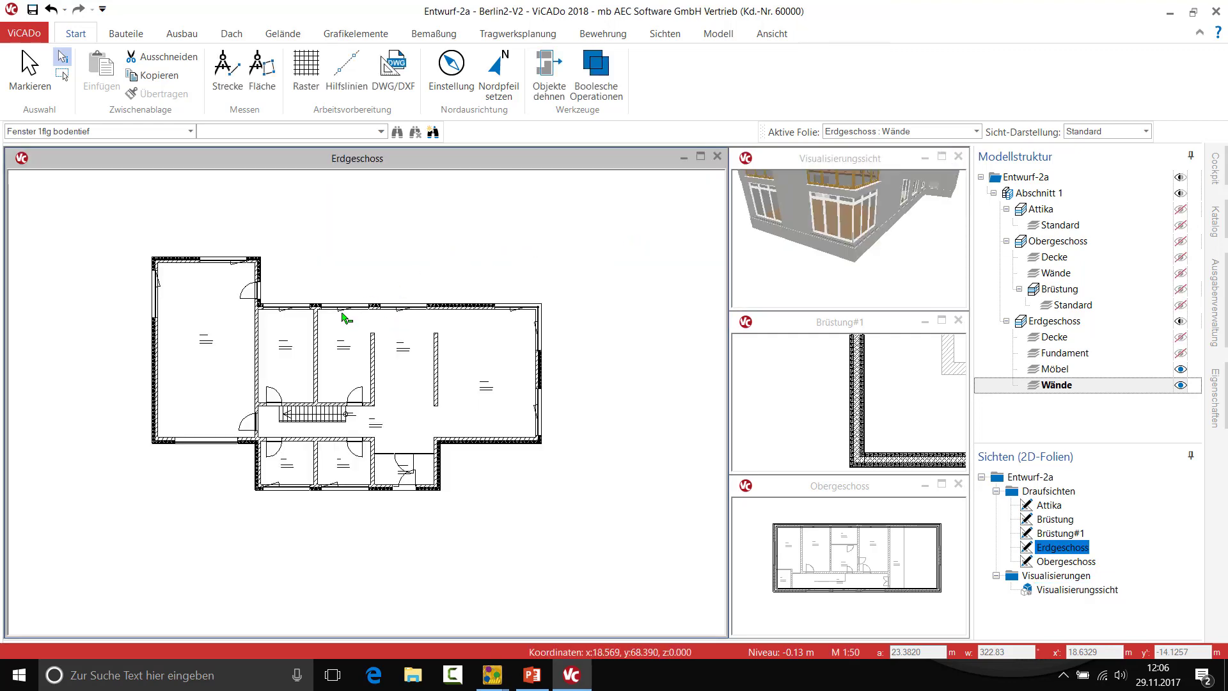
scroll(344, 313, "up", 1)
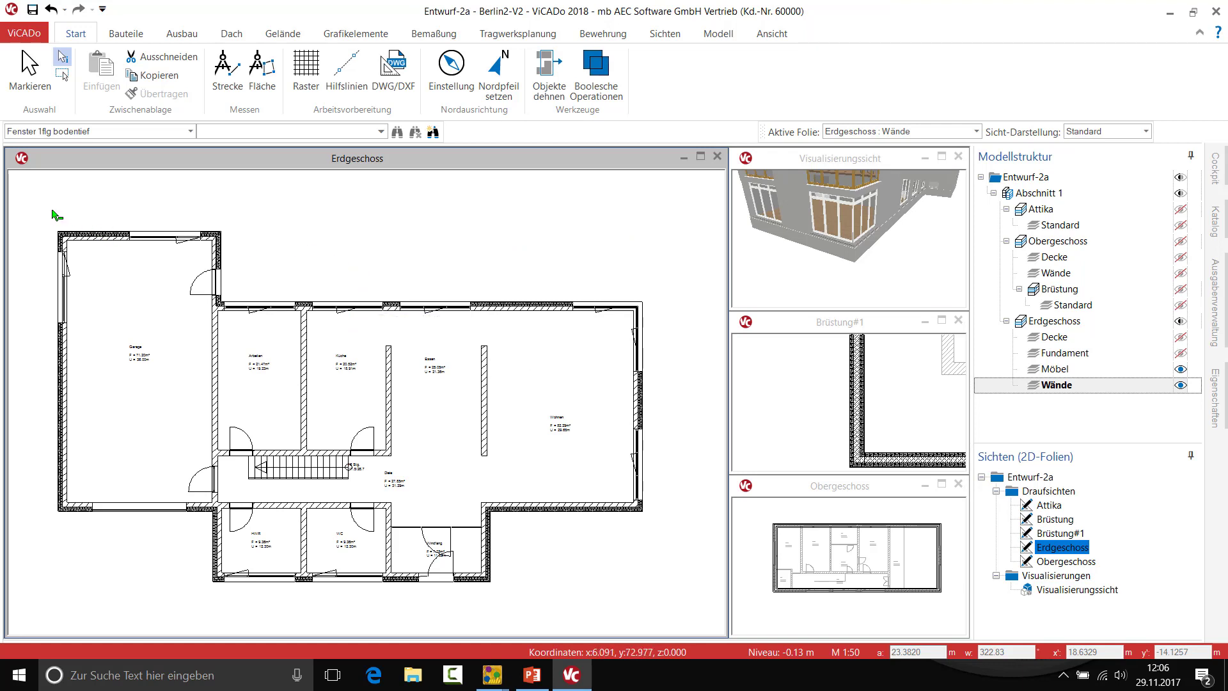
- Select the Fenster 1flg bodentief windows, review their property list and open the scope dropdown
mouse_move(51, 209)
left_mouse_down()
mouse_move(447, 427)
mouse_move(671, 597)
left_mouse_up()
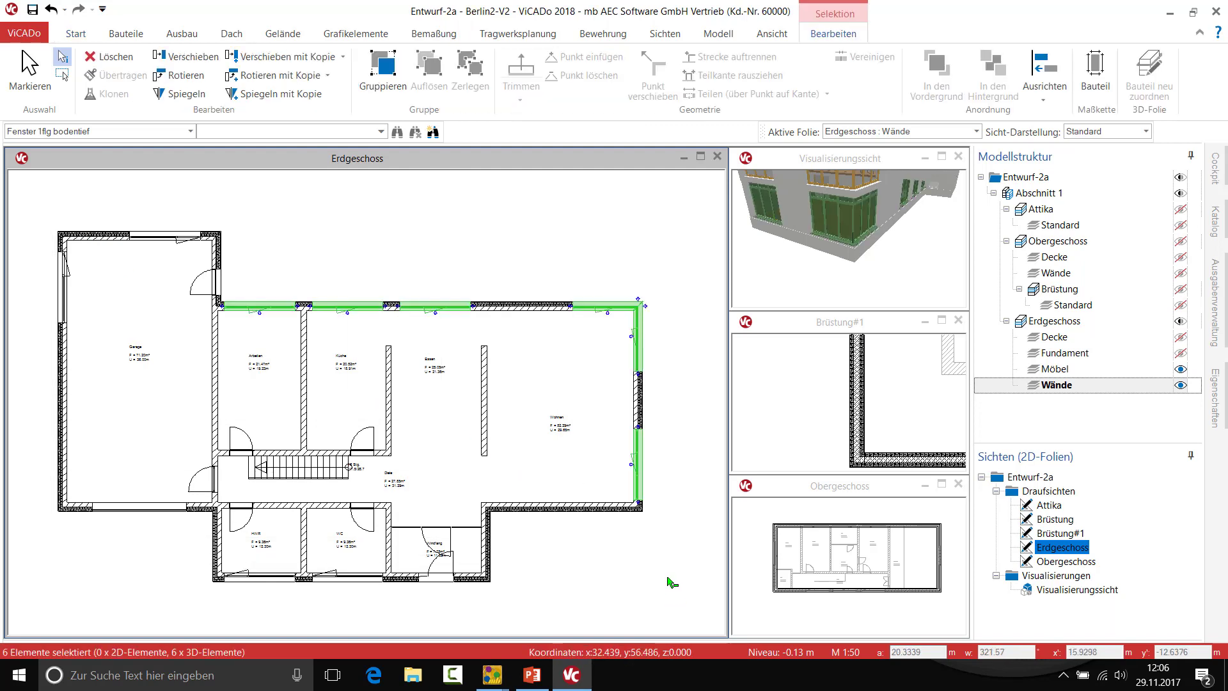
right_click(454, 209)
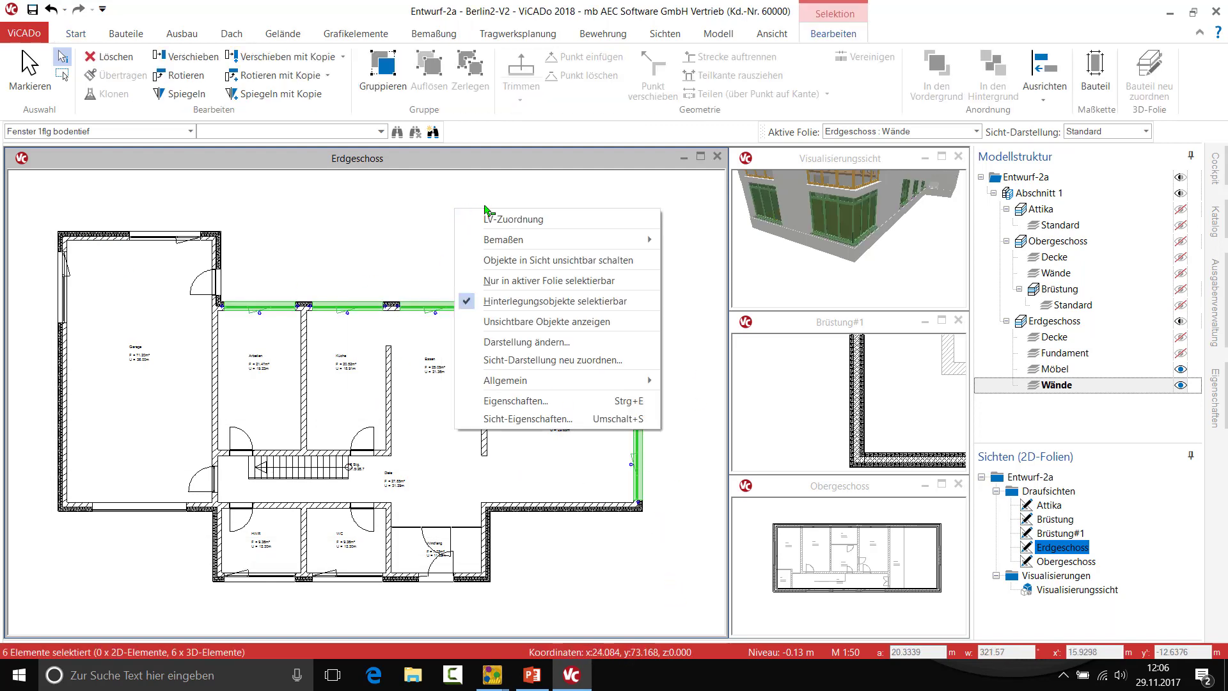
left_click(549, 402)
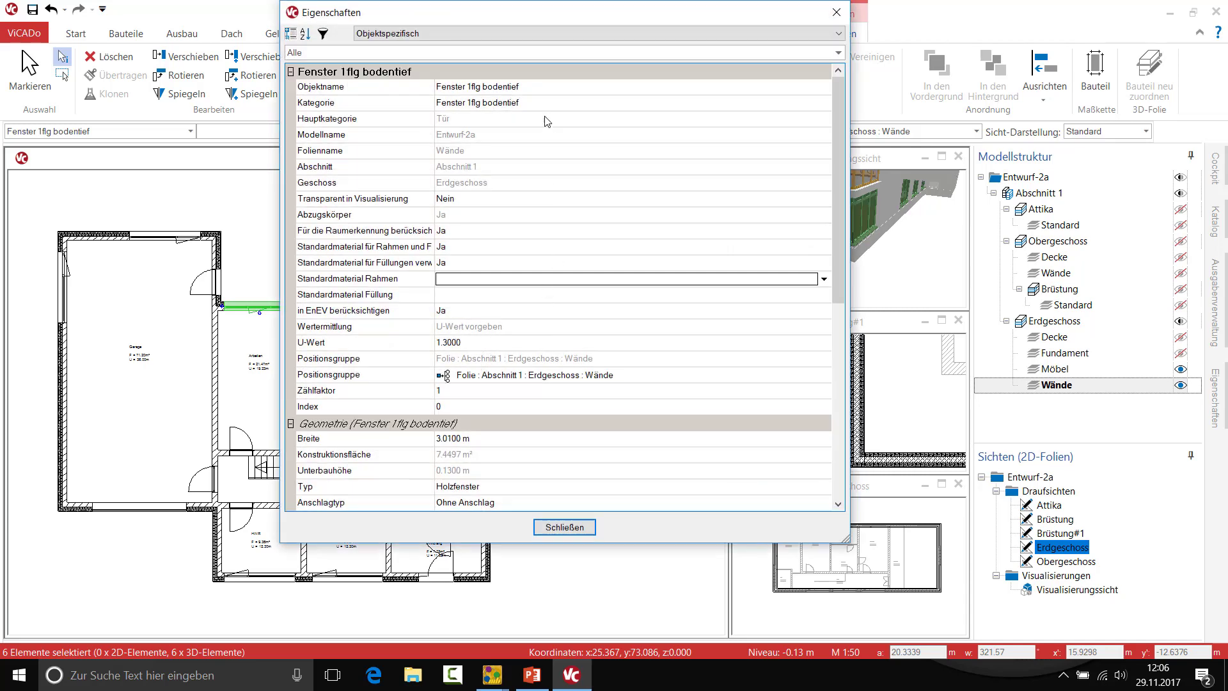
scroll(637, 211, "down", 4)
scroll(640, 217, "down", 4)
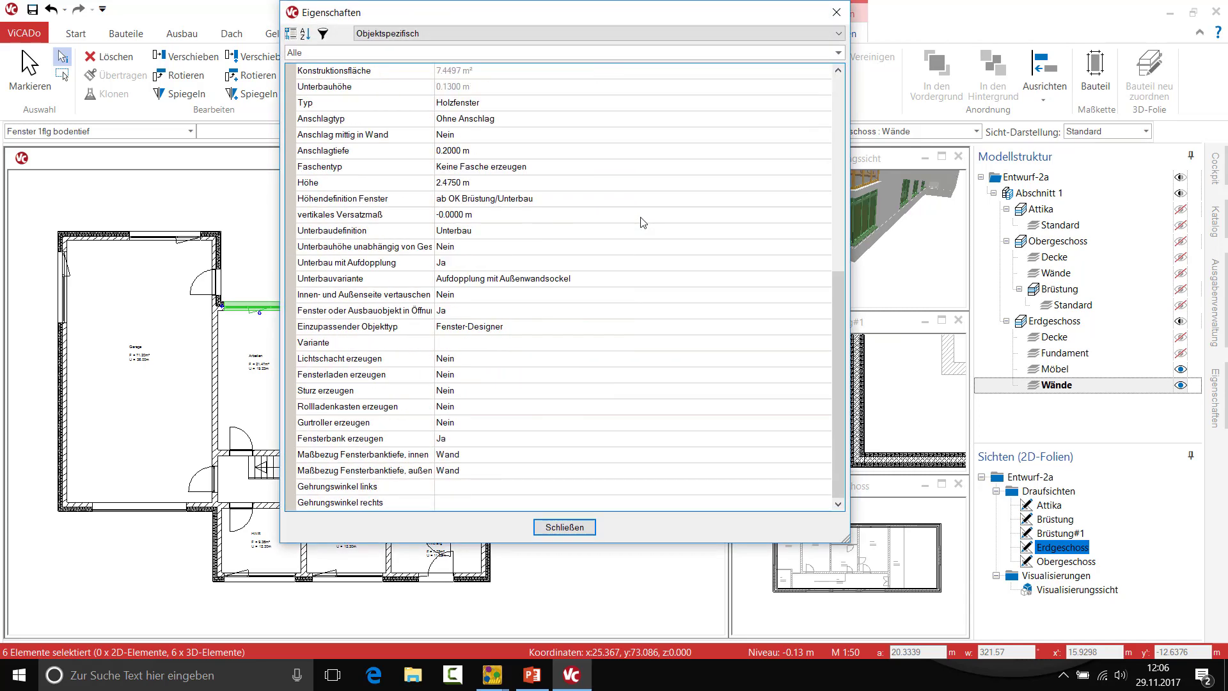
scroll(639, 219, "up", 4)
scroll(635, 217, "up", 3)
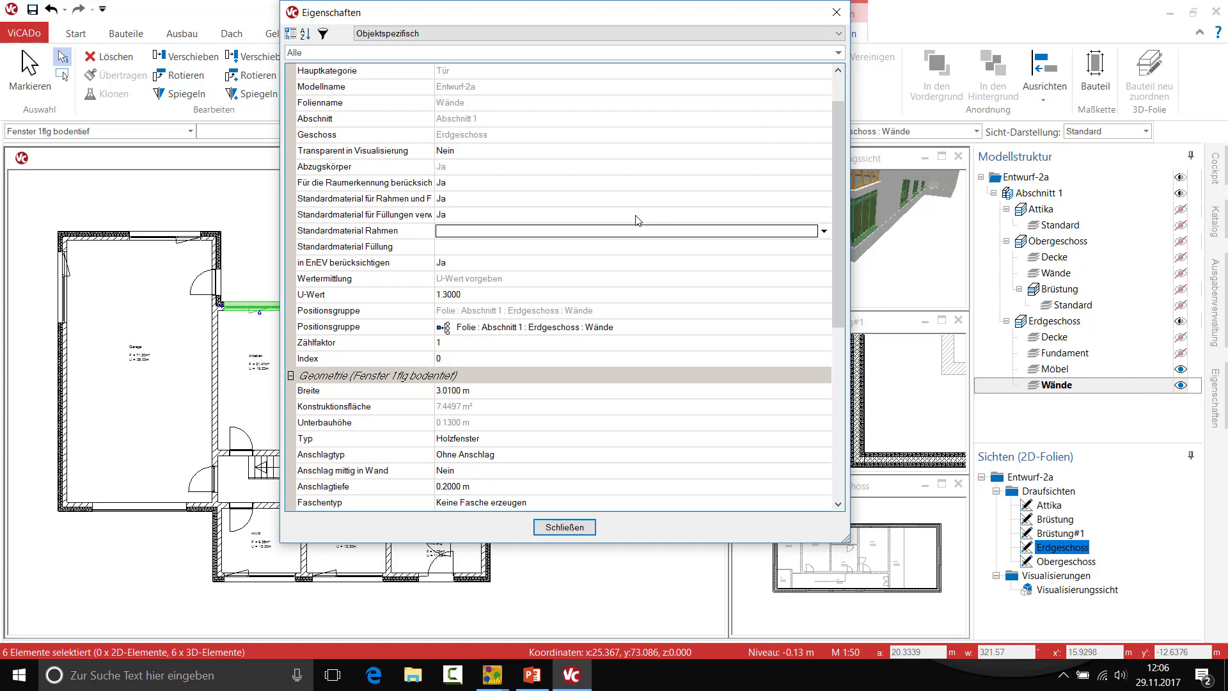
scroll(637, 220, "up", 1)
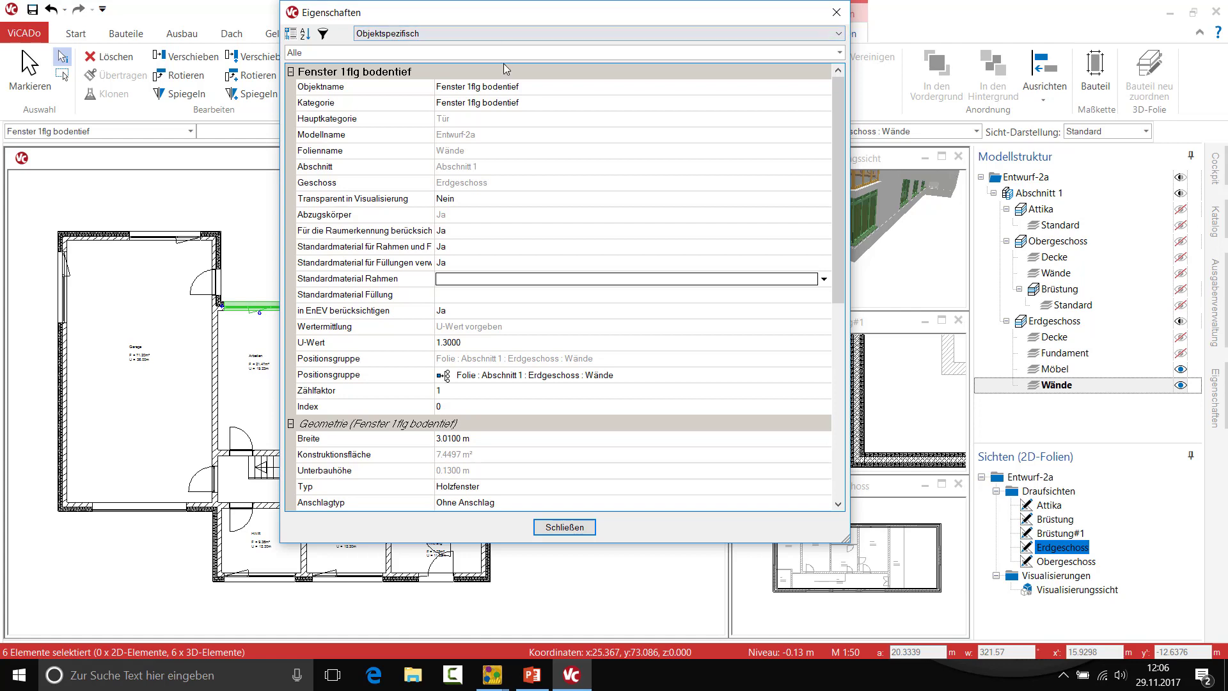
left_click(480, 34)
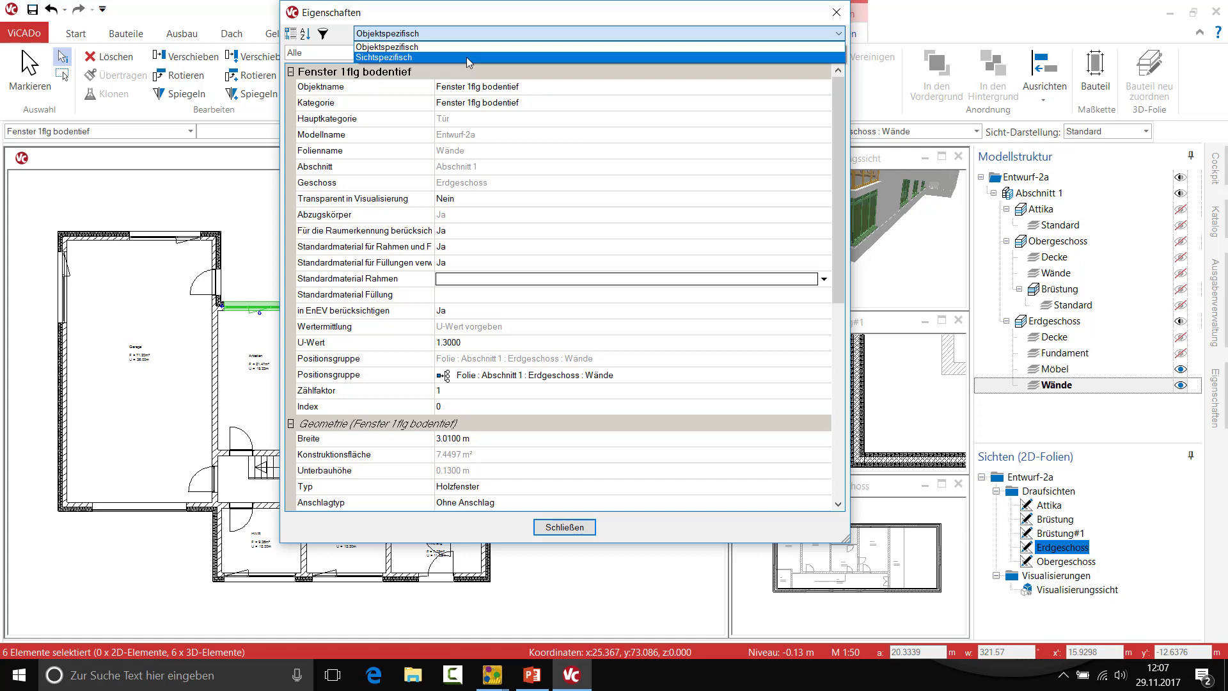
- Under Sichtspezifisch, set a deviating representation variant Exposé (bodentief), then close and deselect
left_click(466, 56)
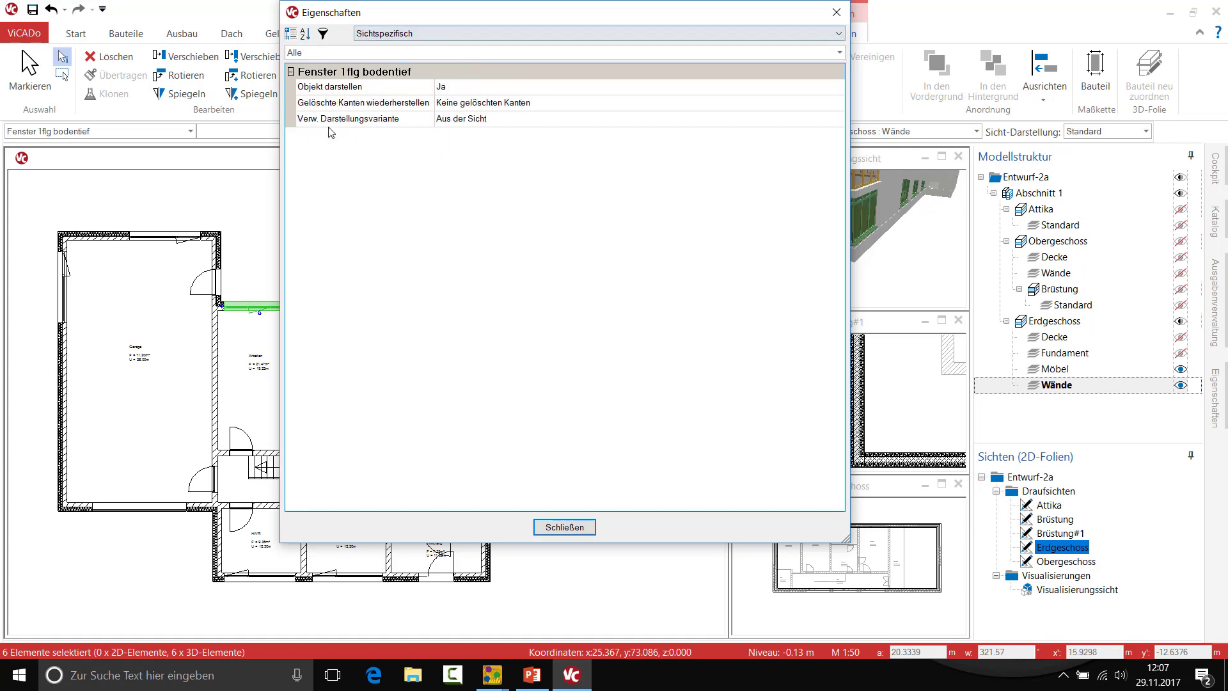
left_click(484, 119)
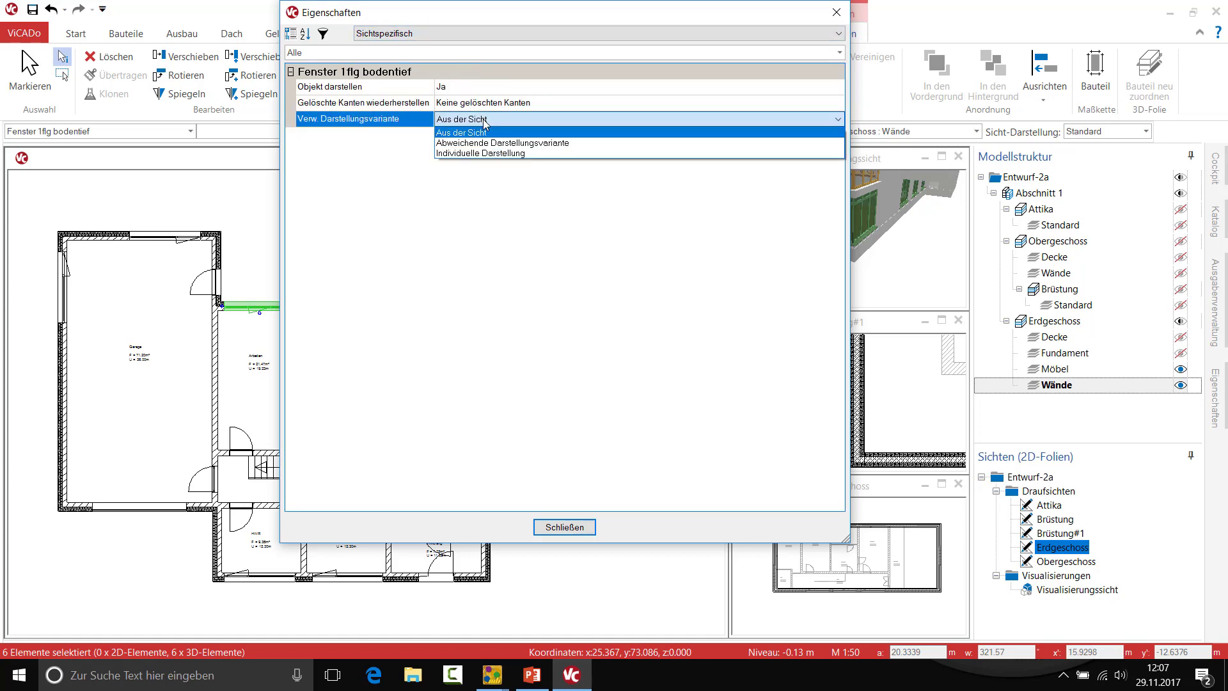
left_click(486, 142)
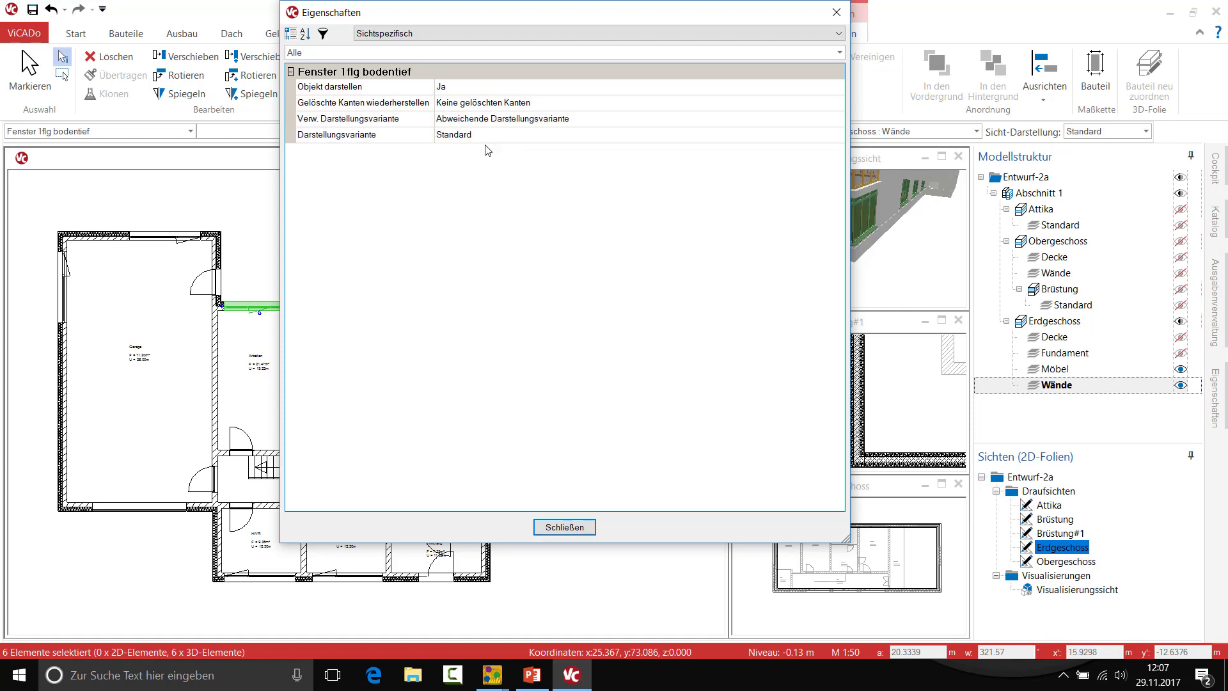
left_click(488, 138)
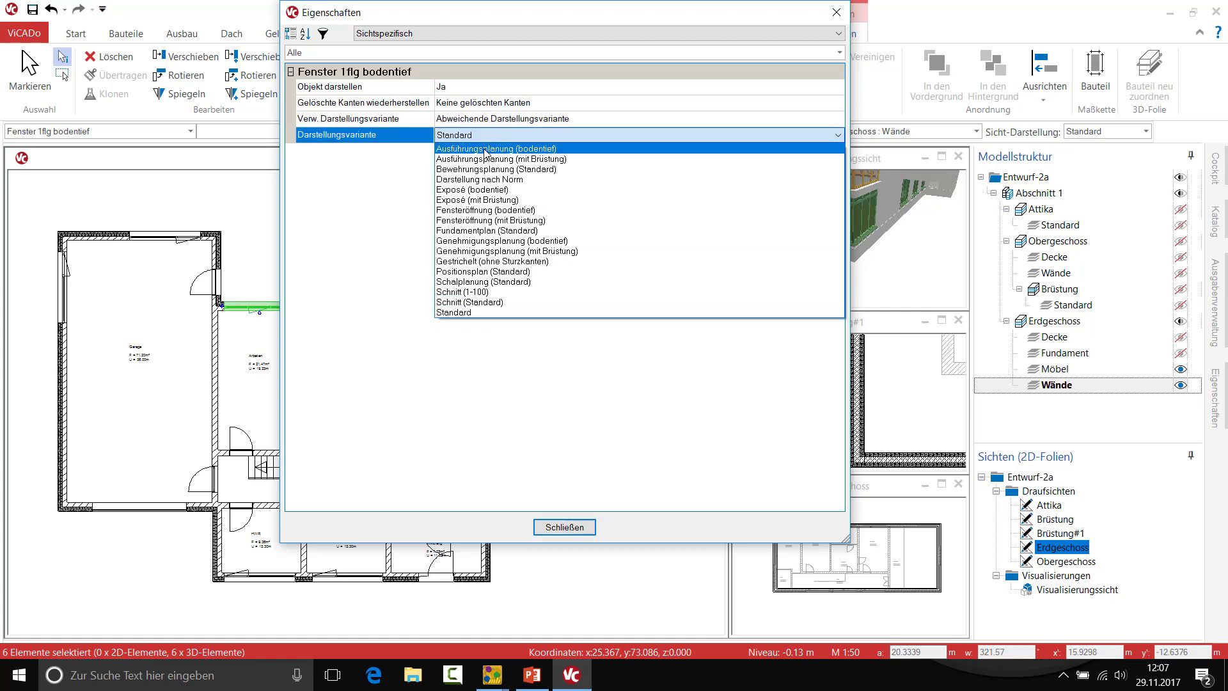
left_click(550, 189)
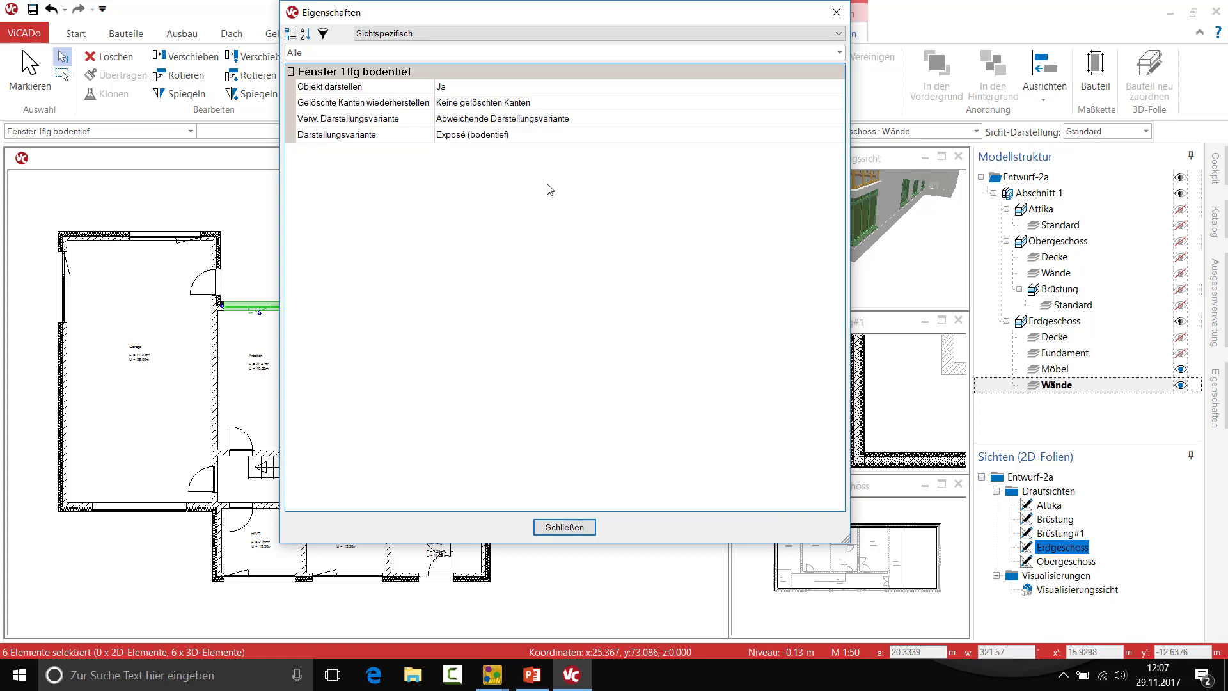
left_click_drag(597, 17, 951, 59)
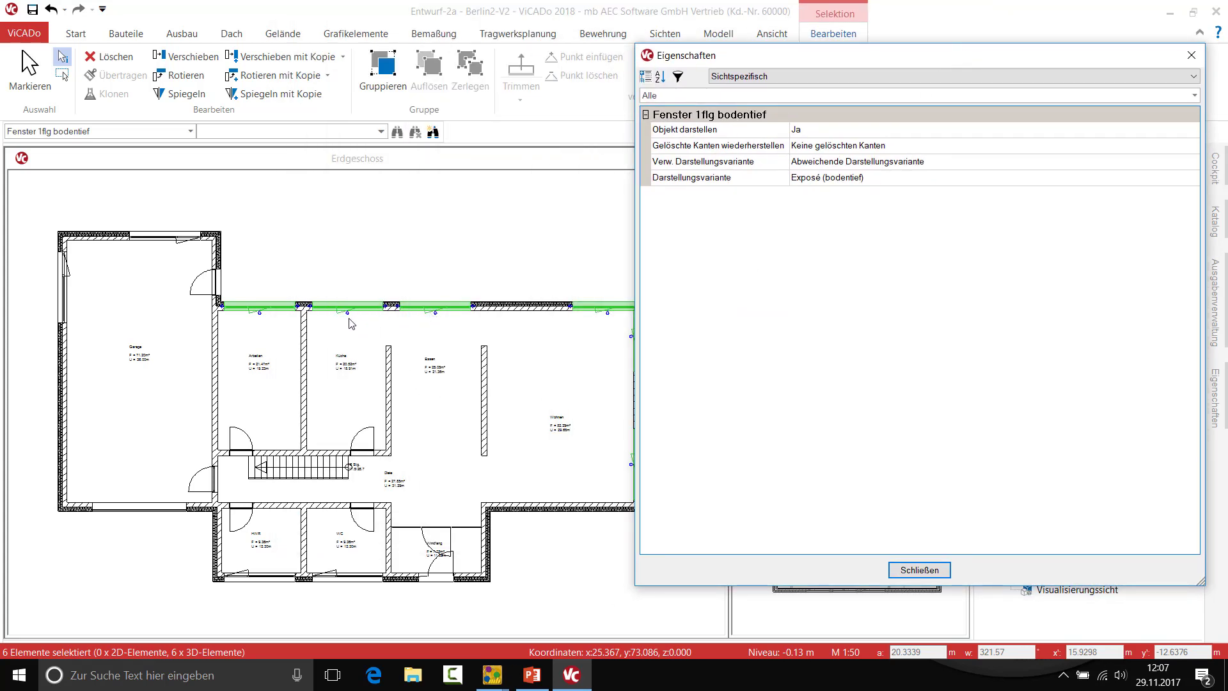
left_click(929, 570)
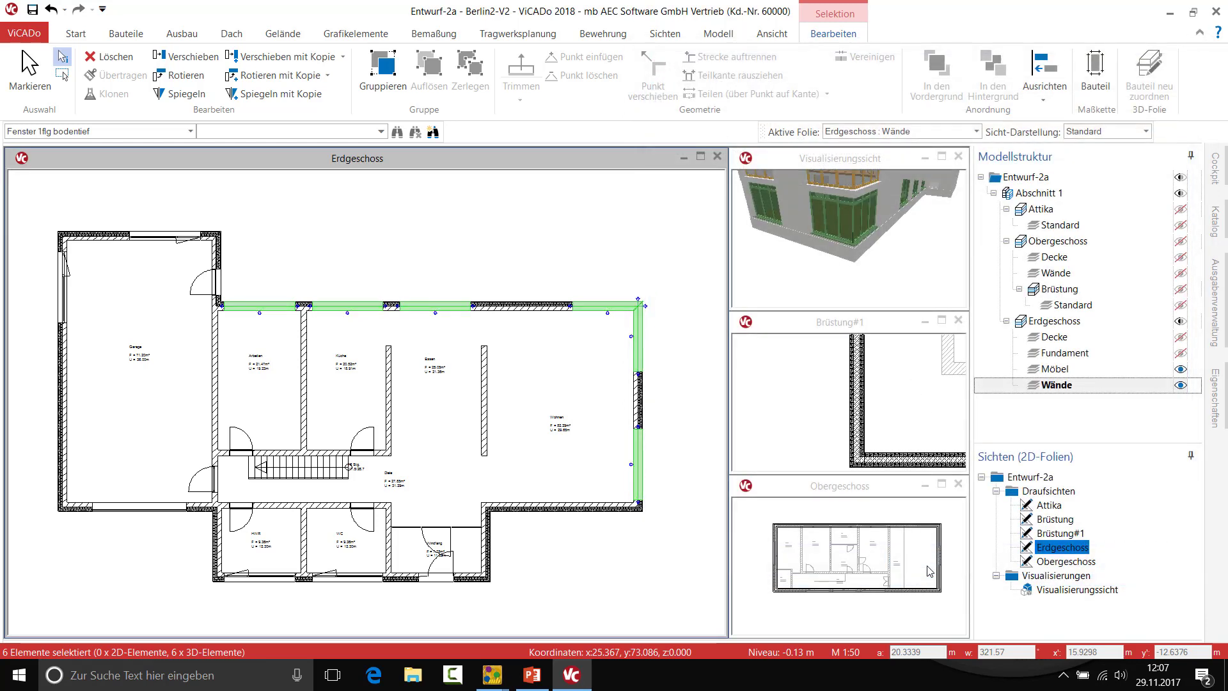
left_click(599, 260)
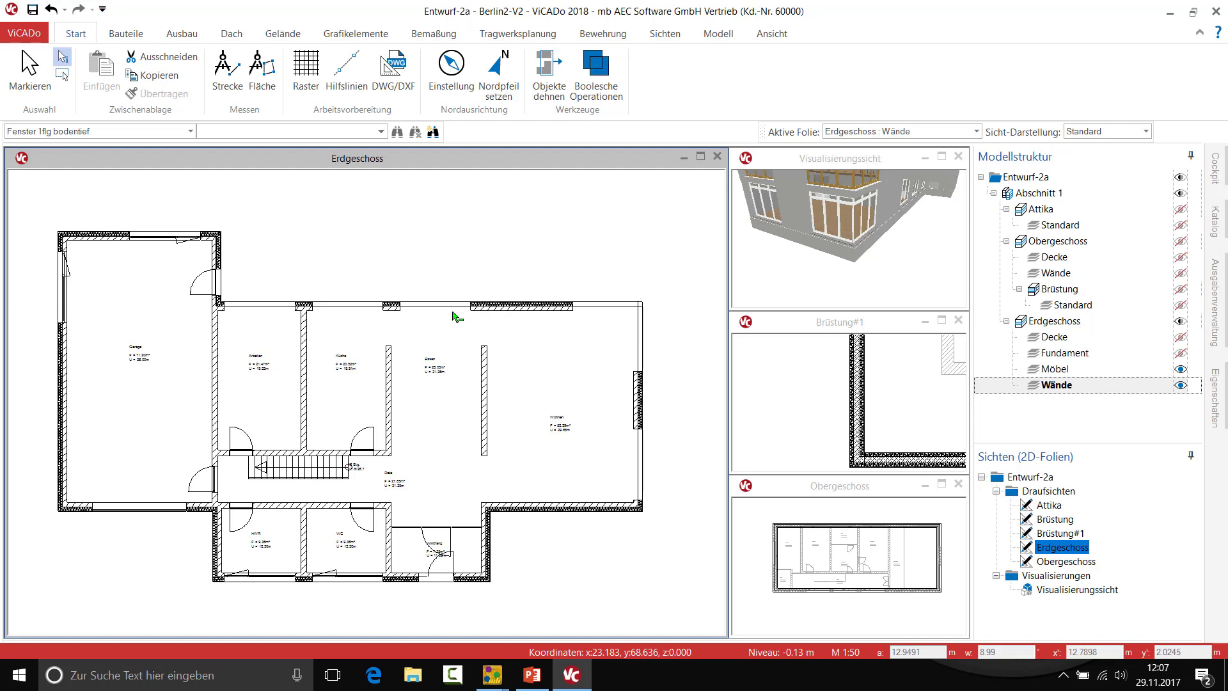
left_click(920, 171)
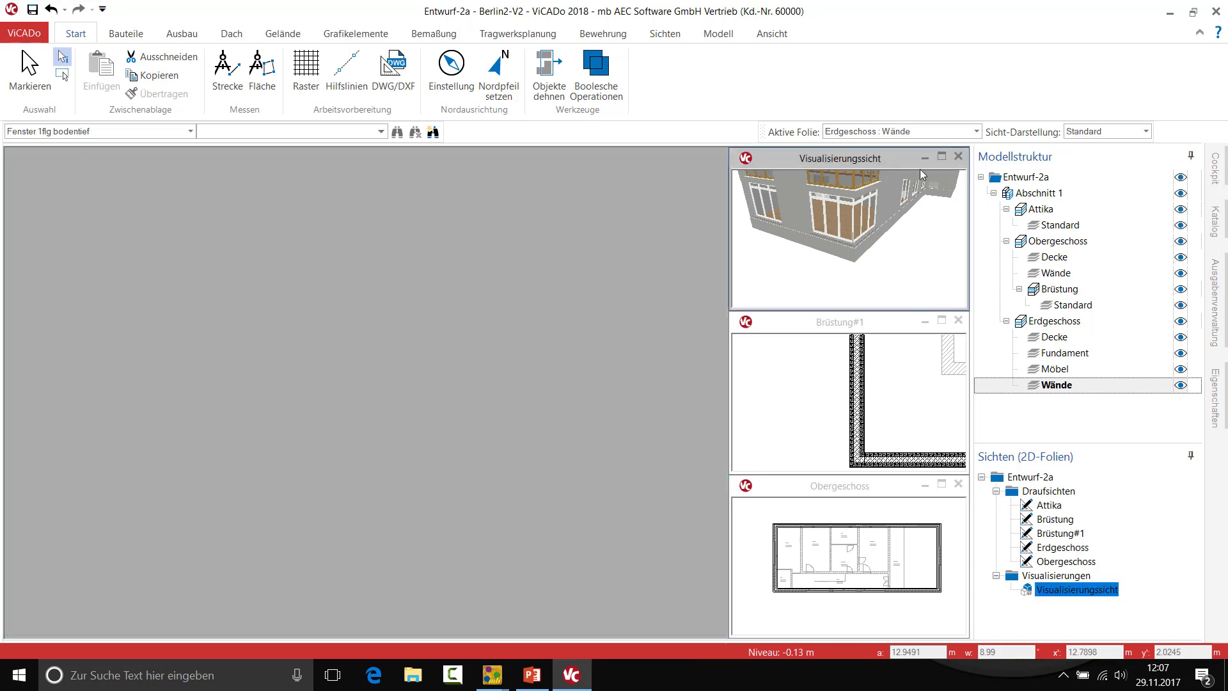
mouse_move(448, 384)
left_mouse_down()
mouse_move(511, 474)
mouse_move(502, 487)
left_mouse_up()
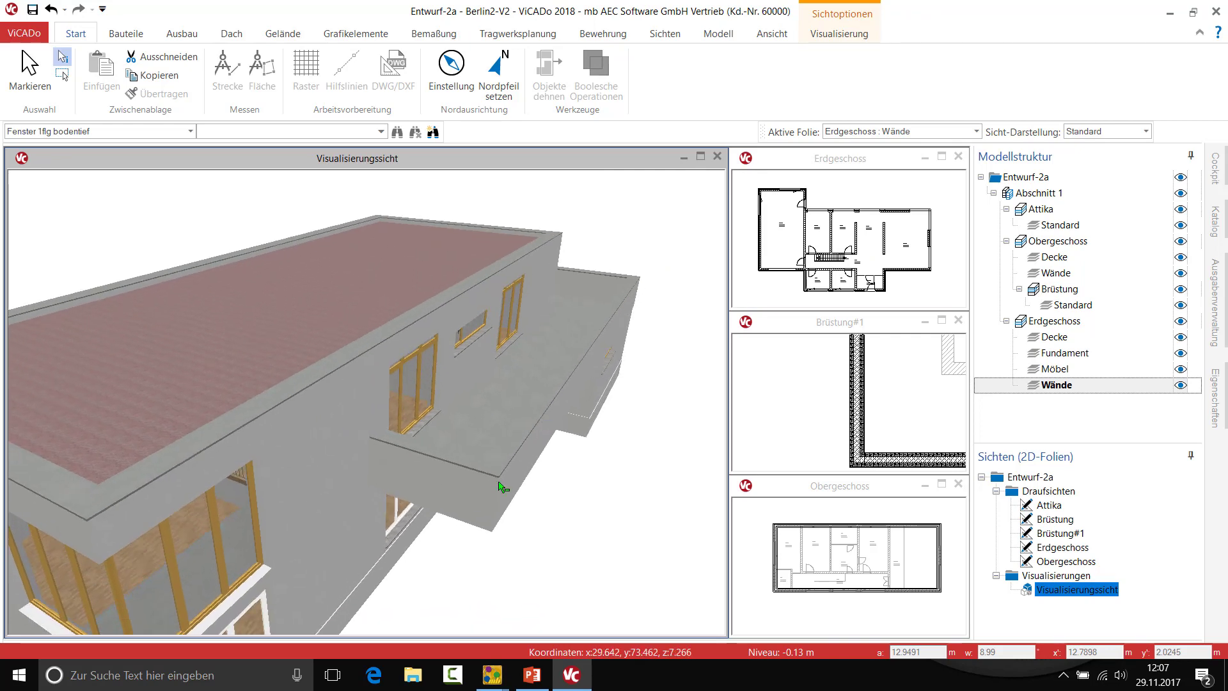
scroll(503, 480, "up", 5)
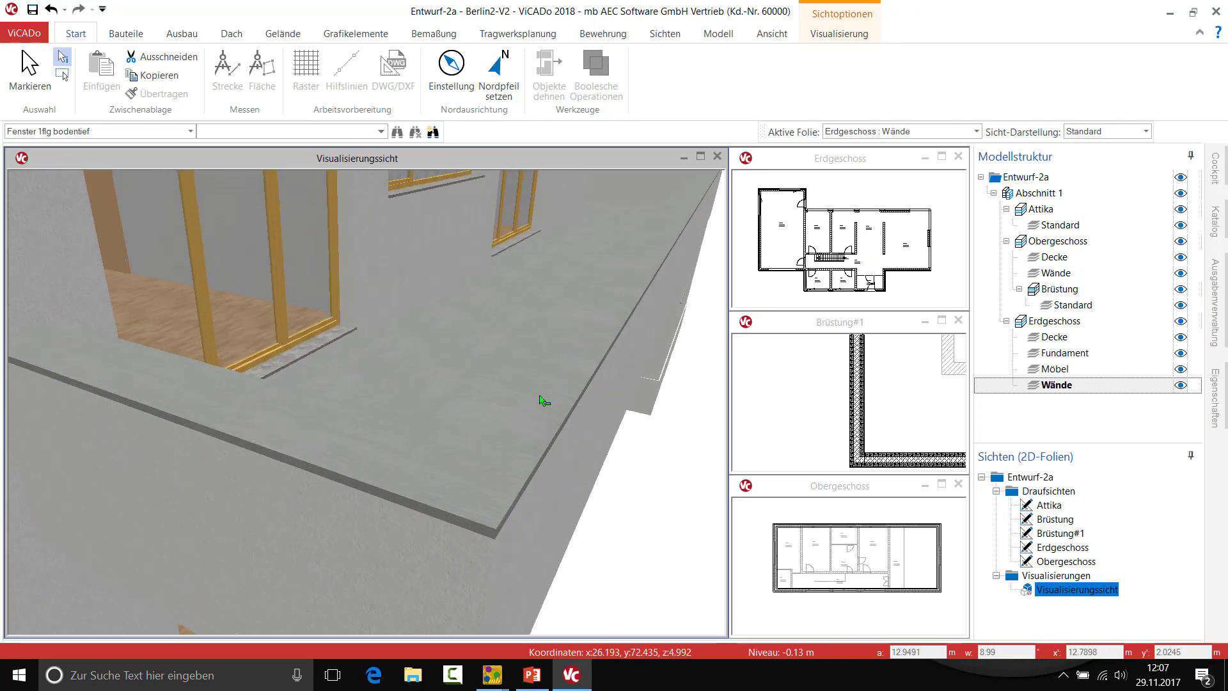
scroll(543, 400, "up", 2)
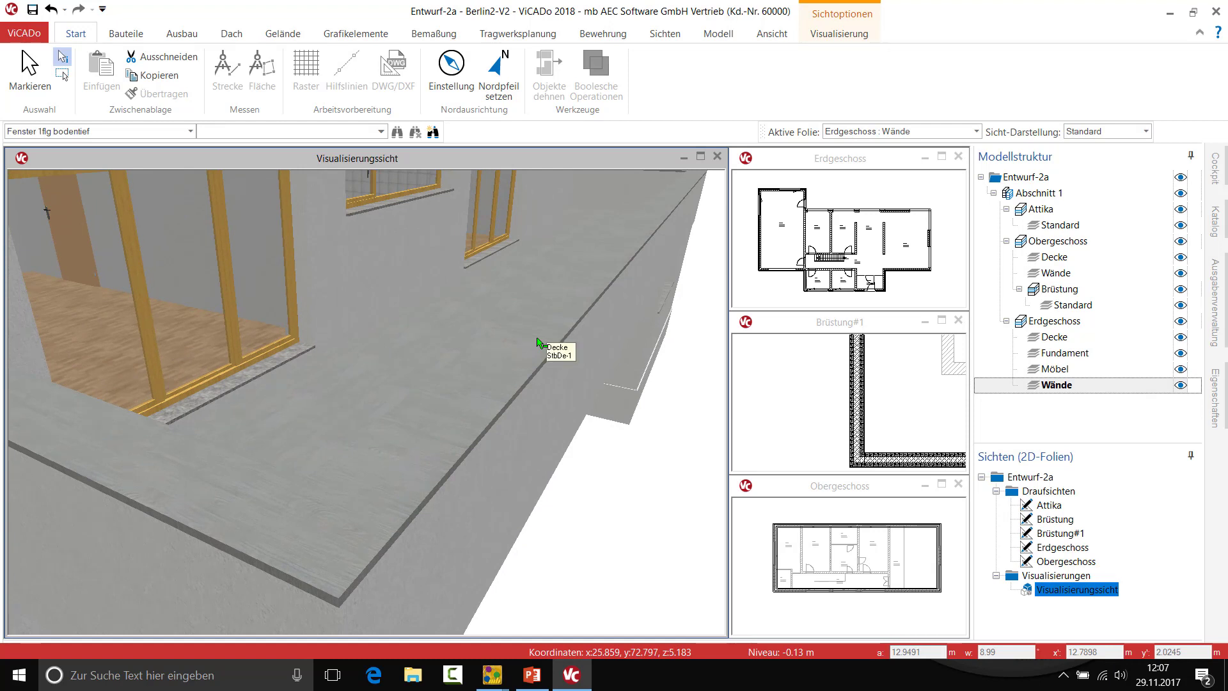
left_click(942, 156)
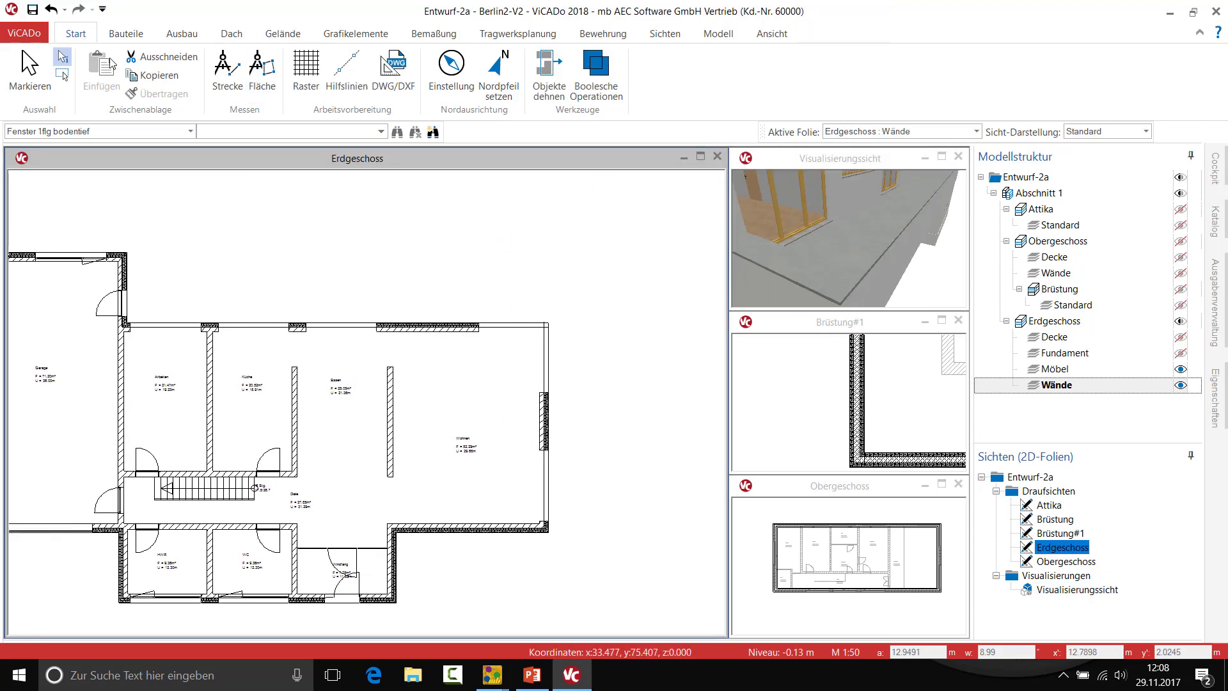
- With the filter set to Alles markierbar, draw a rectangular free-geometry test block north of the house
left_click(88, 131)
left_click(64, 145)
left_click(121, 34)
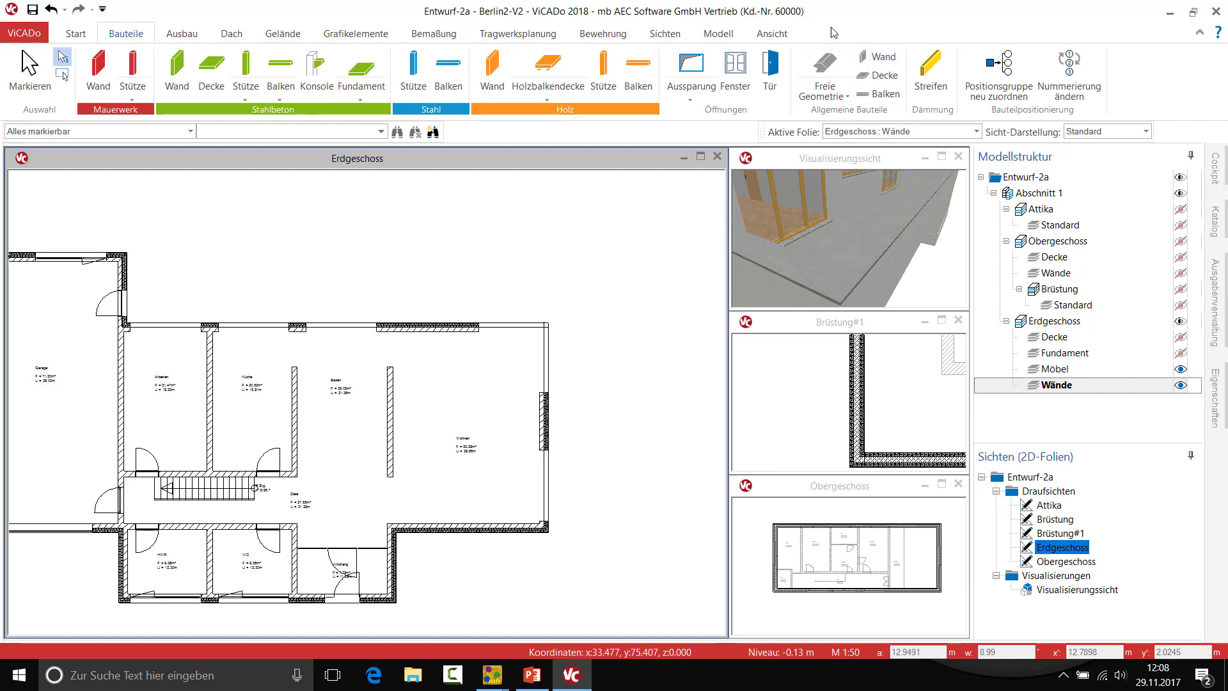
left_click(828, 69)
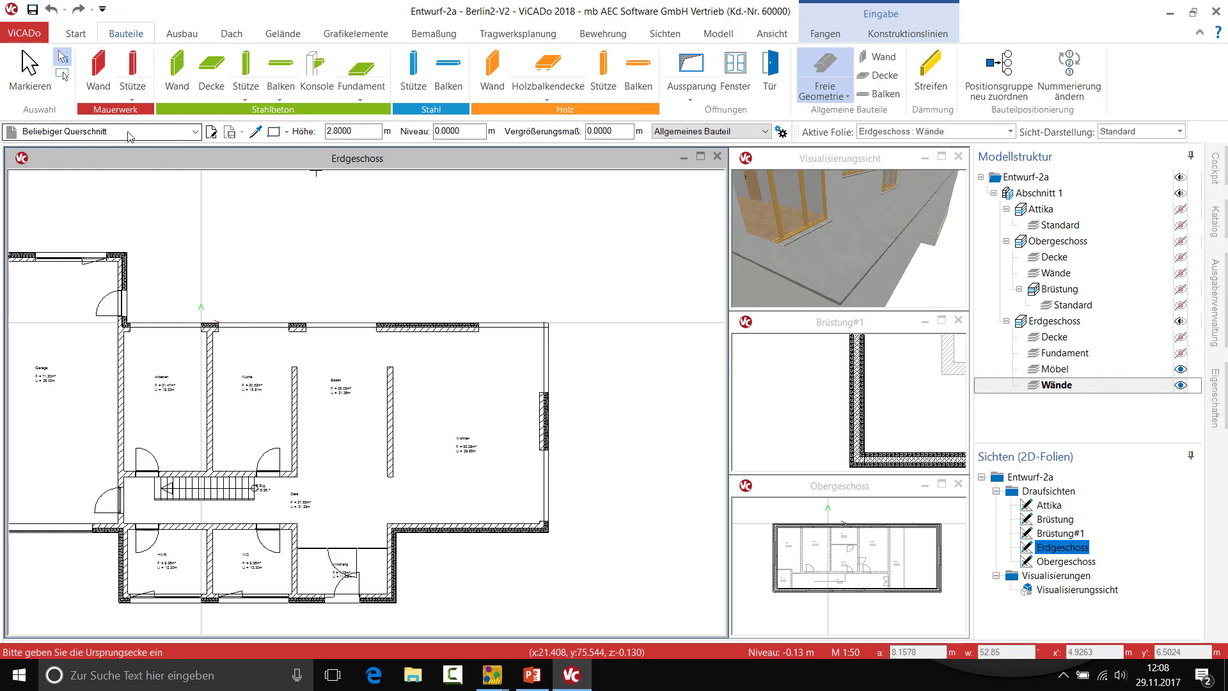
left_click(273, 131)
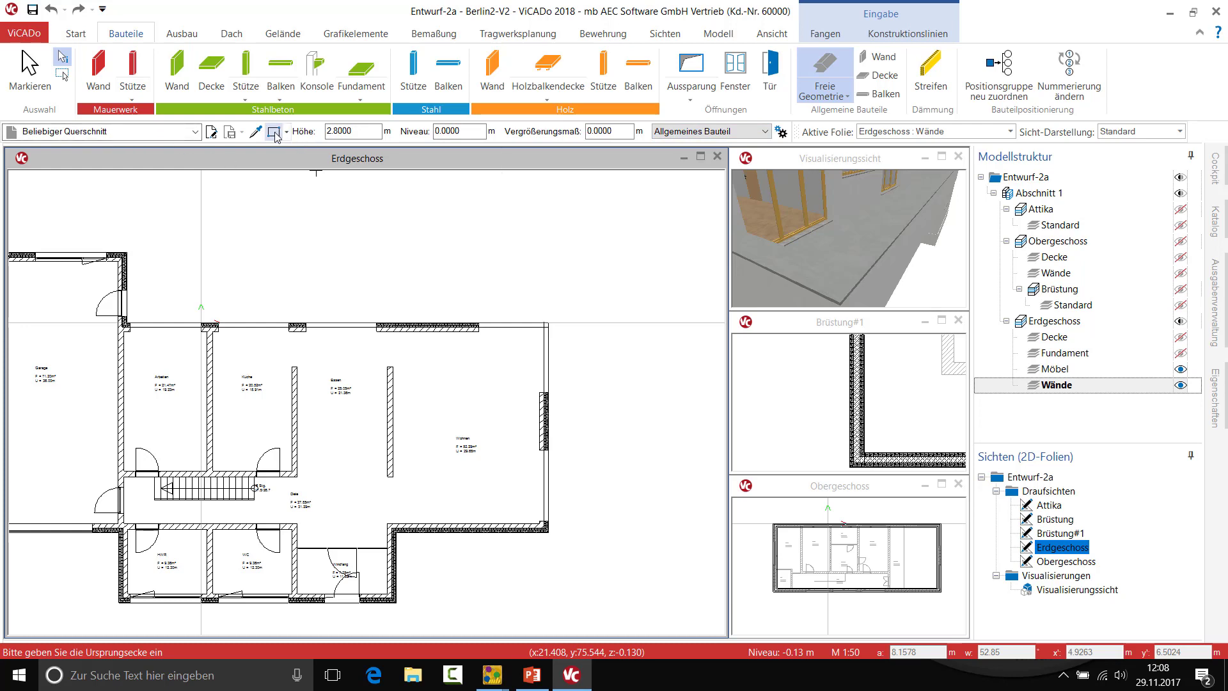
left_click(304, 210)
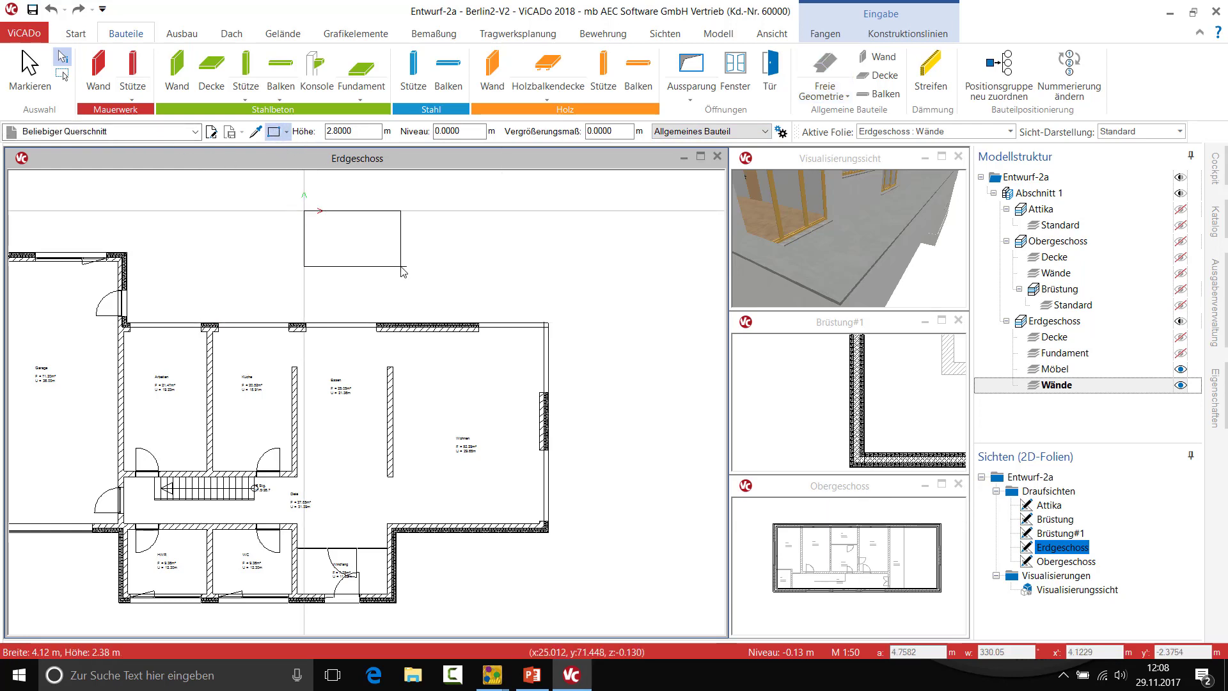
left_click(401, 266)
left_click(30, 70)
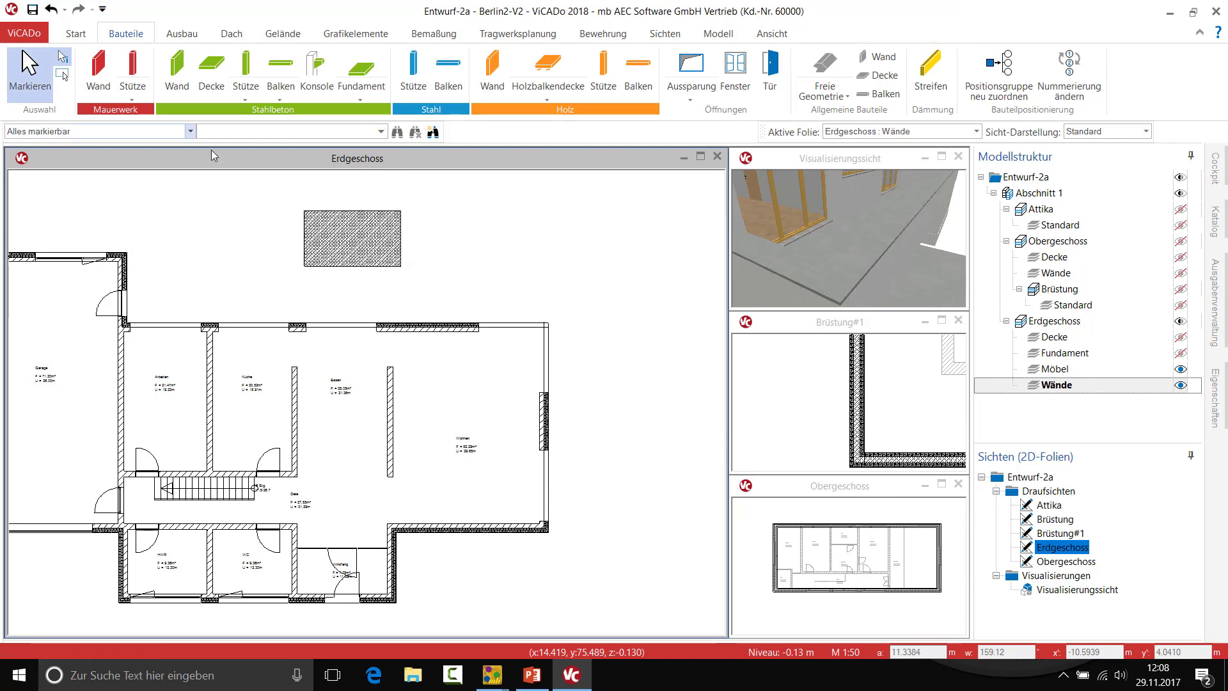
- Inspect the test block in the 3D visualisation, delete it, and return to the Erdgeschoss plan
left_click(942, 156)
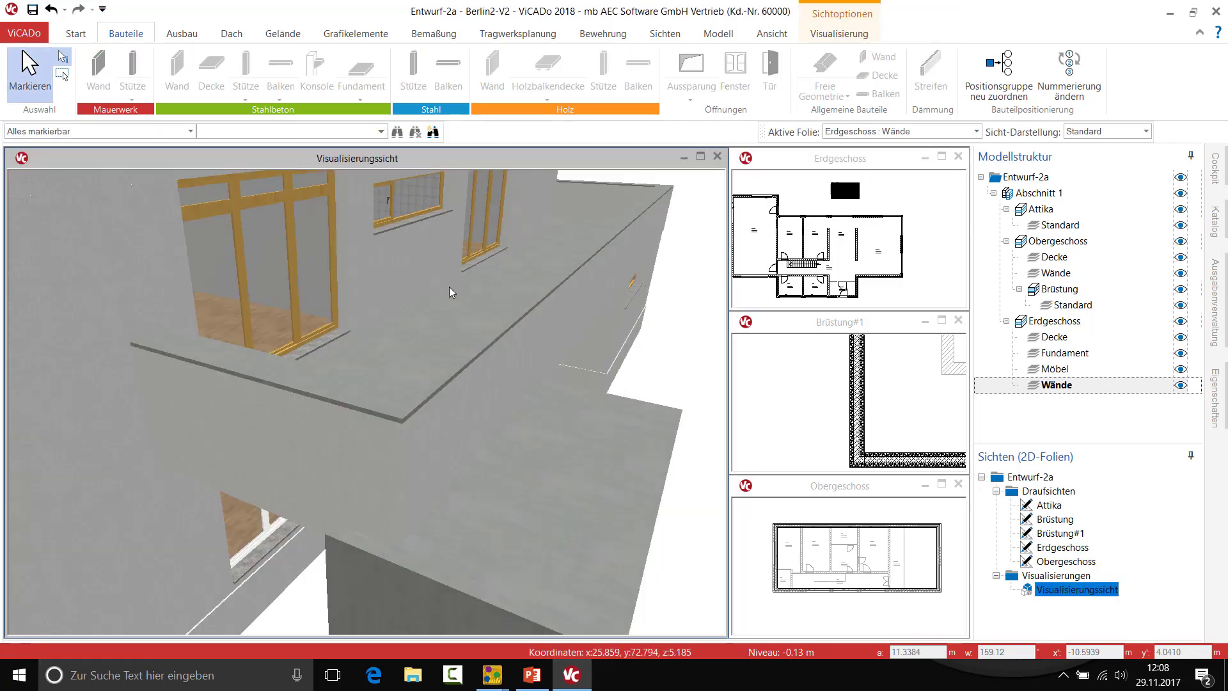
scroll(449, 285, "down", 2)
middle_click_drag(481, 405, 381, 324)
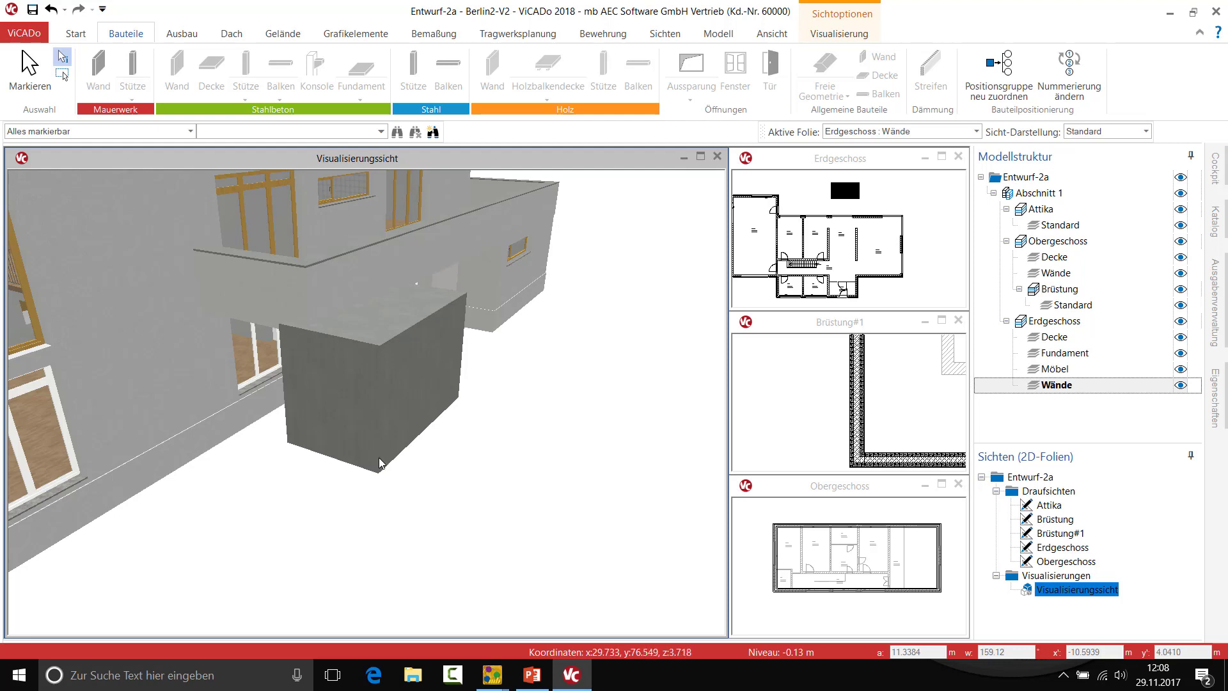
left_click(368, 389)
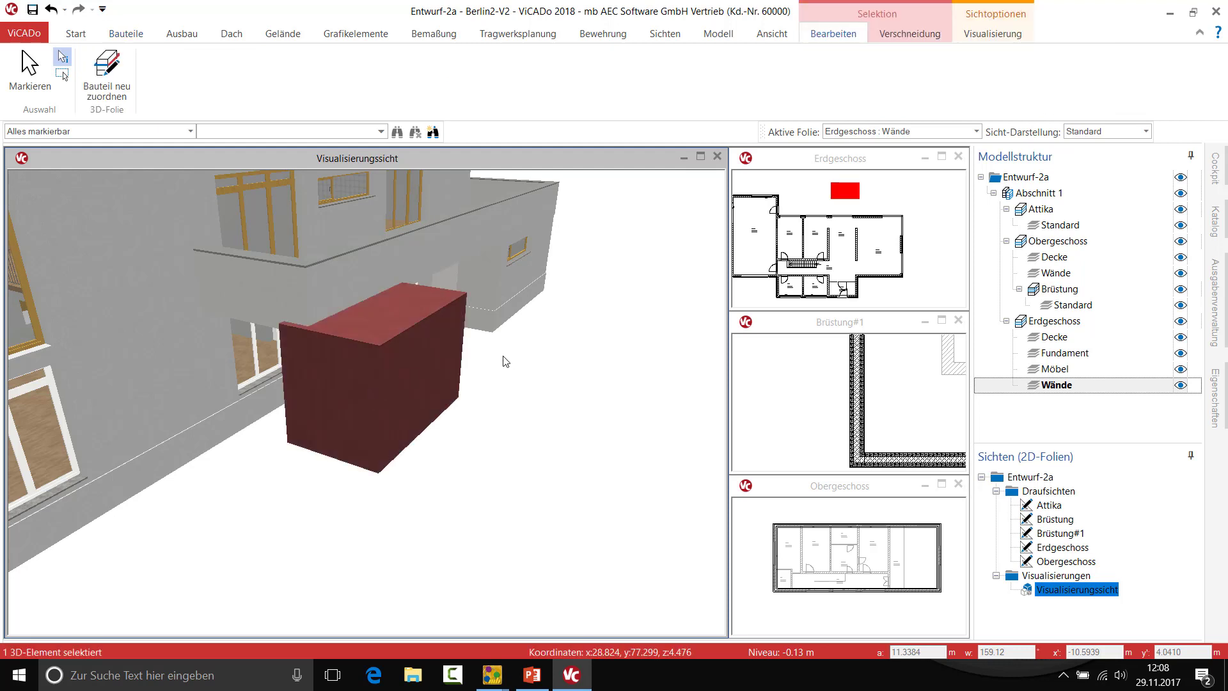
key("Delete")
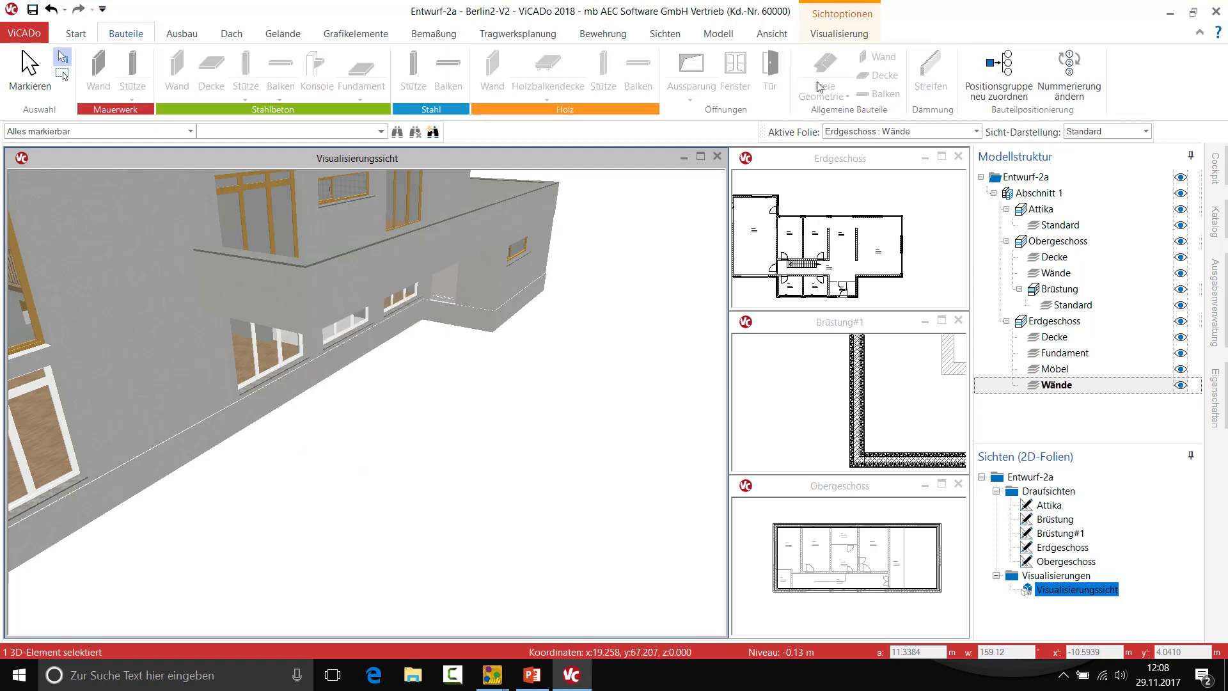
left_click(927, 158)
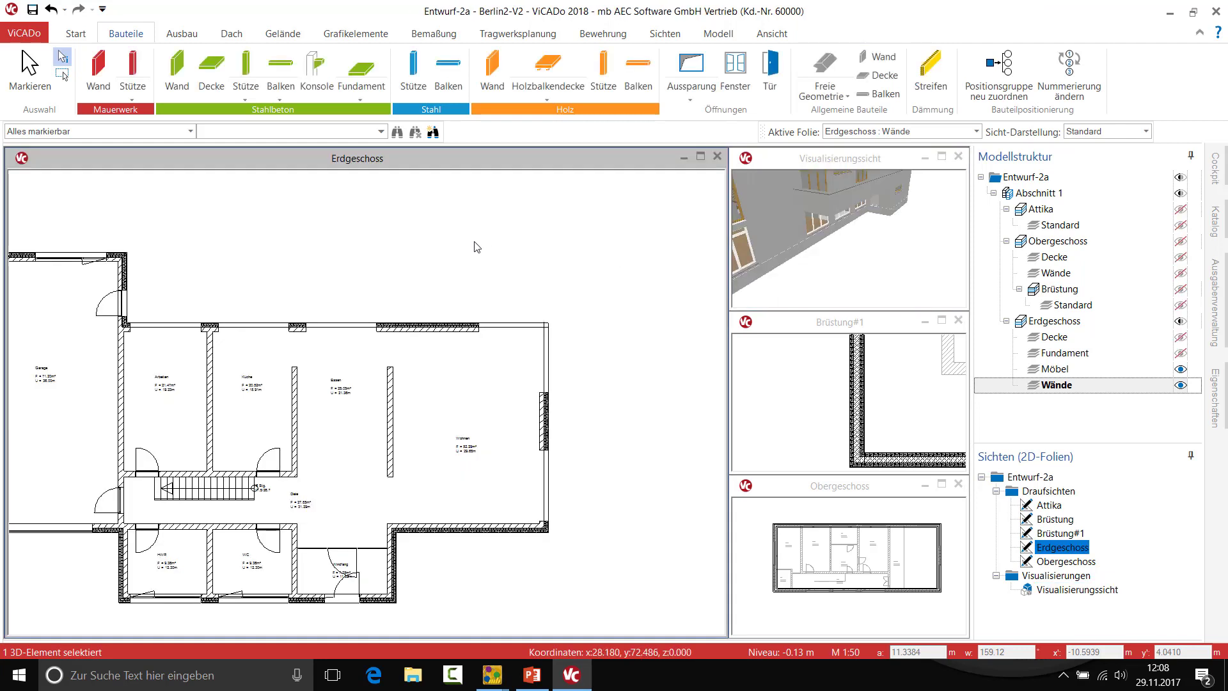
- Start Freie Geometrie and make the Brüstung#1 parapet plan the zoomed-out main view
left_click(825, 71)
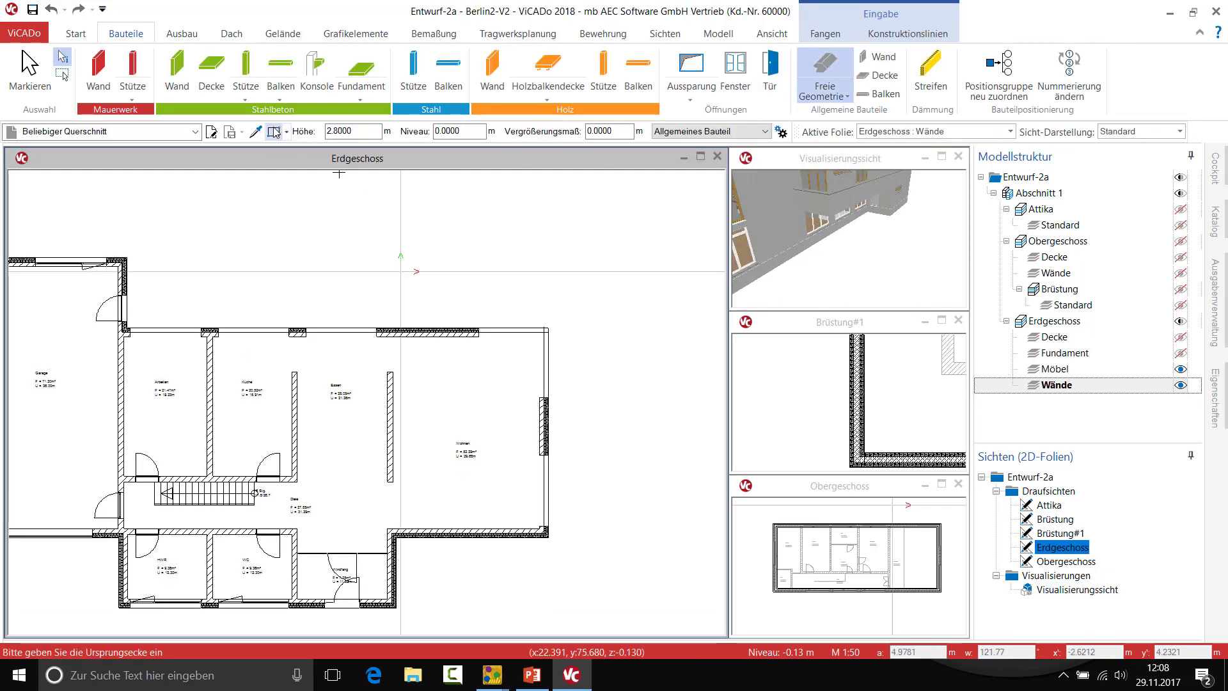
left_click(280, 134)
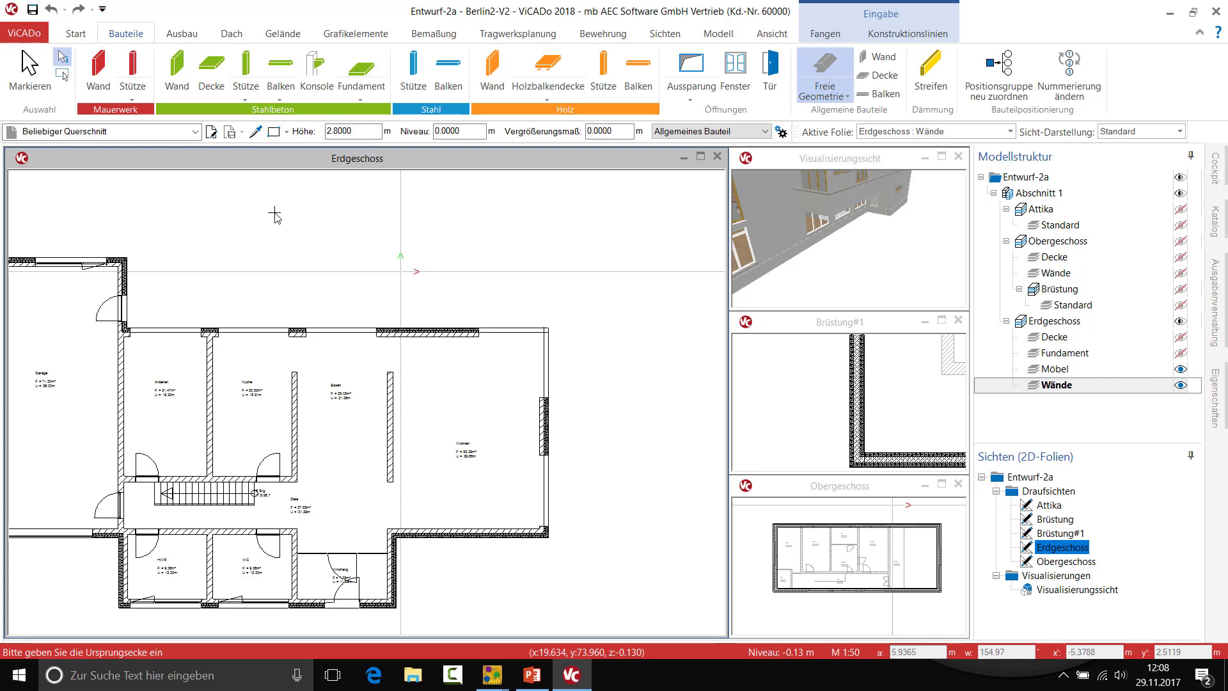
left_click(941, 320)
scroll(261, 301, "down", 3)
scroll(266, 282, "down", 3)
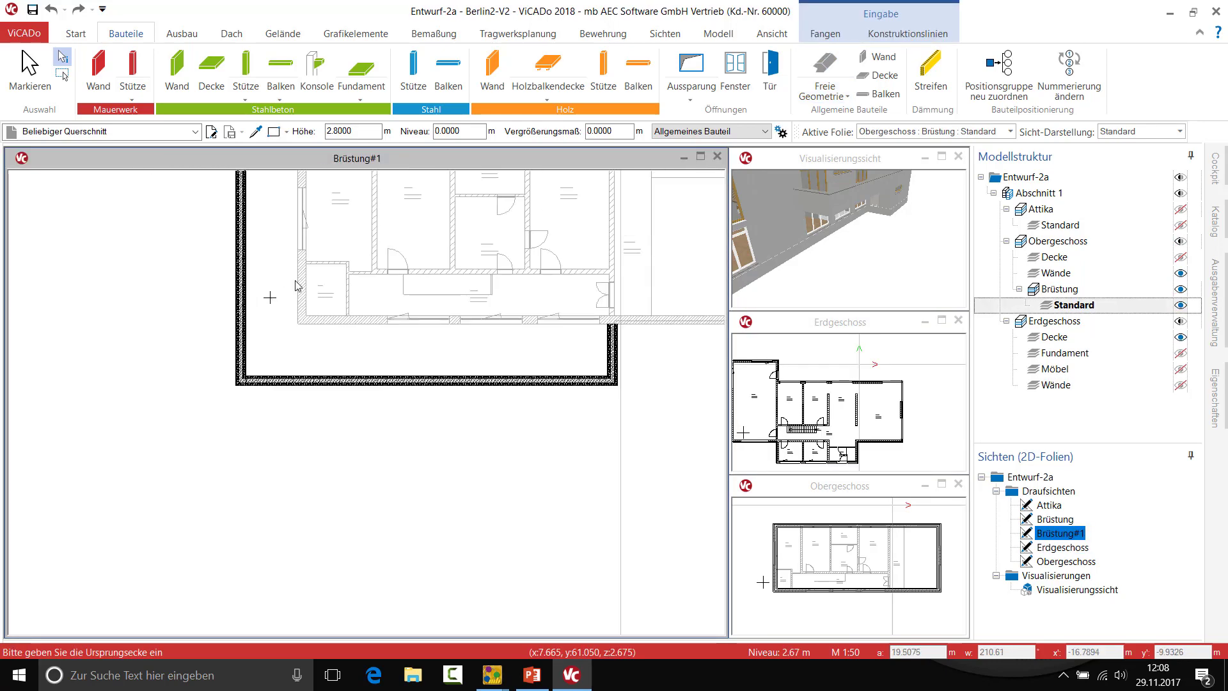
scroll(190, 407, "down", 2)
scroll(189, 407, "down", 2)
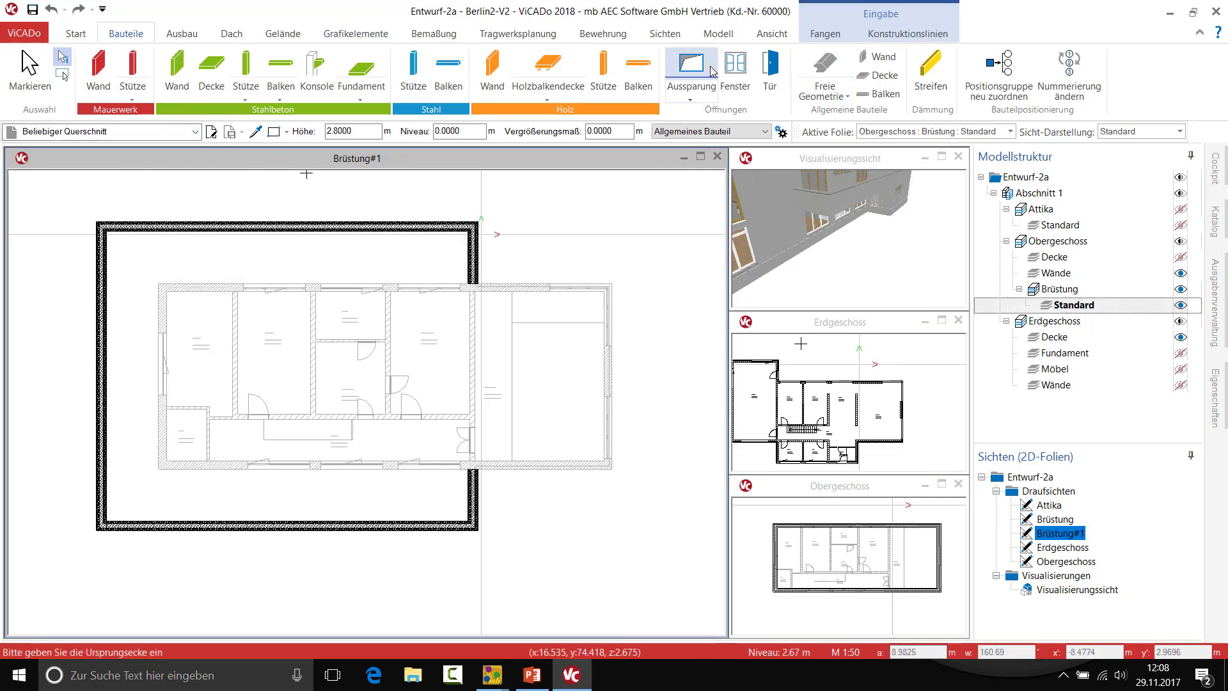
- Draw the Schnitt 1 - 1 section line across the parapet wall and accept the default settings
left_click(679, 38)
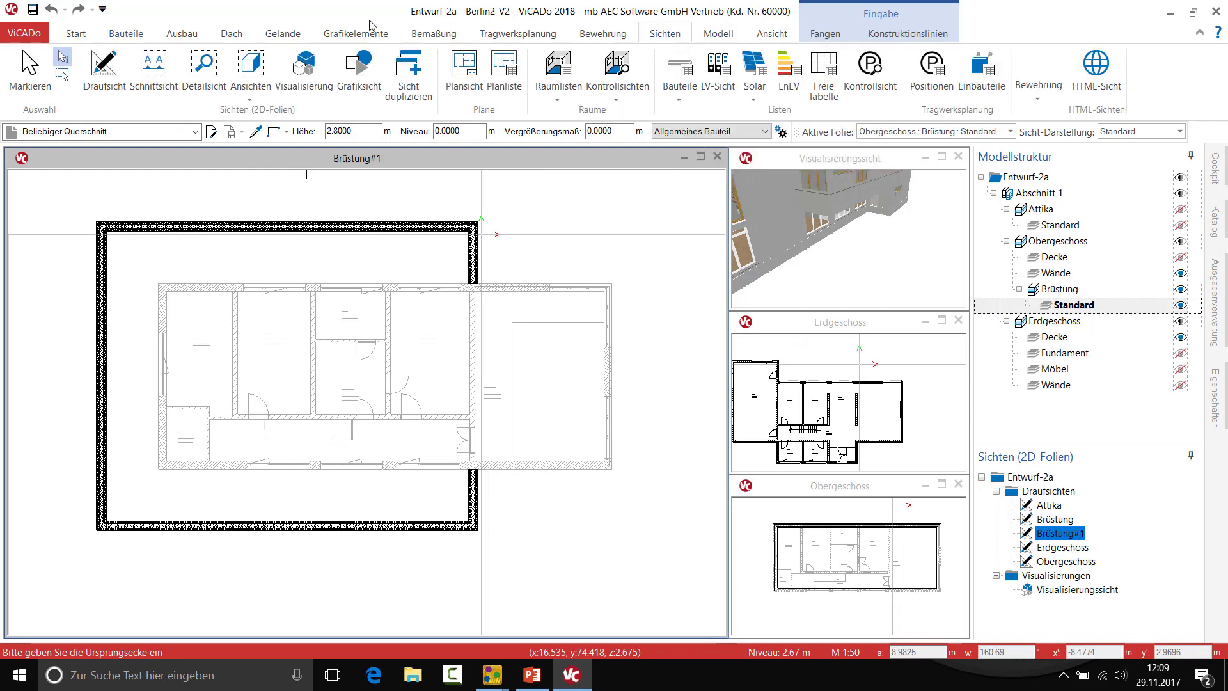
left_click(153, 71)
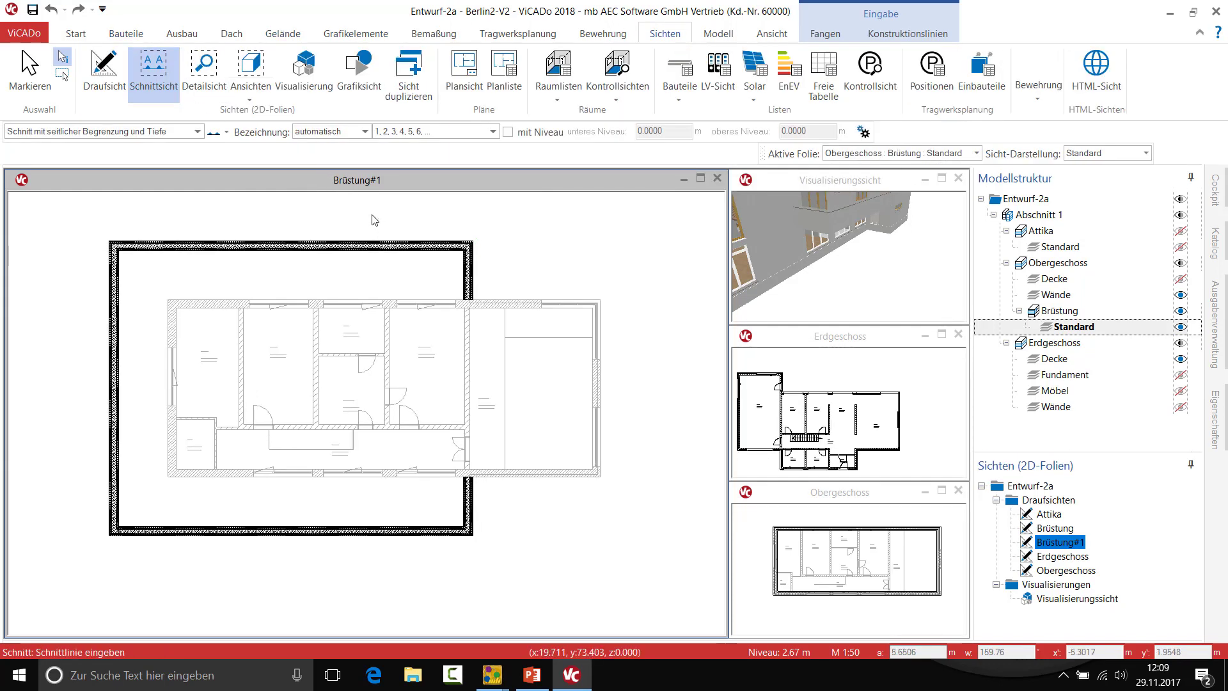
left_click(372, 218)
left_click(372, 275)
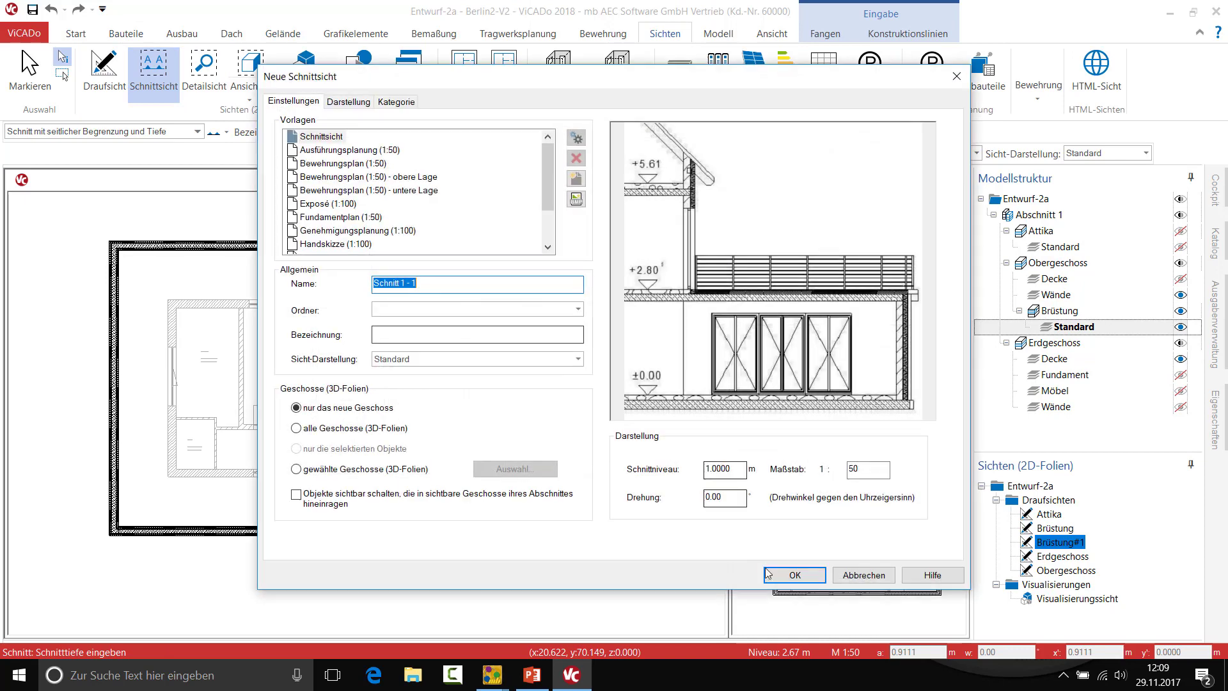
key("Return")
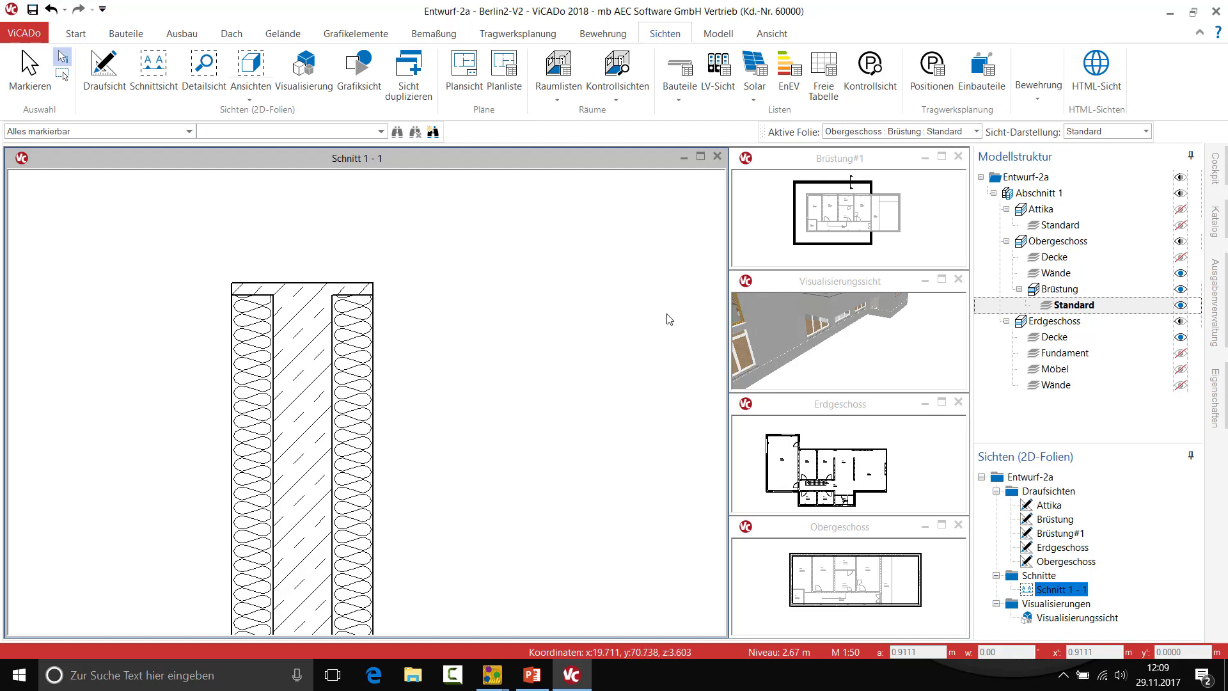
- Start a polygon free-geometry outline and place the cap corners over the wall and its sloped drip edge
left_click(131, 40)
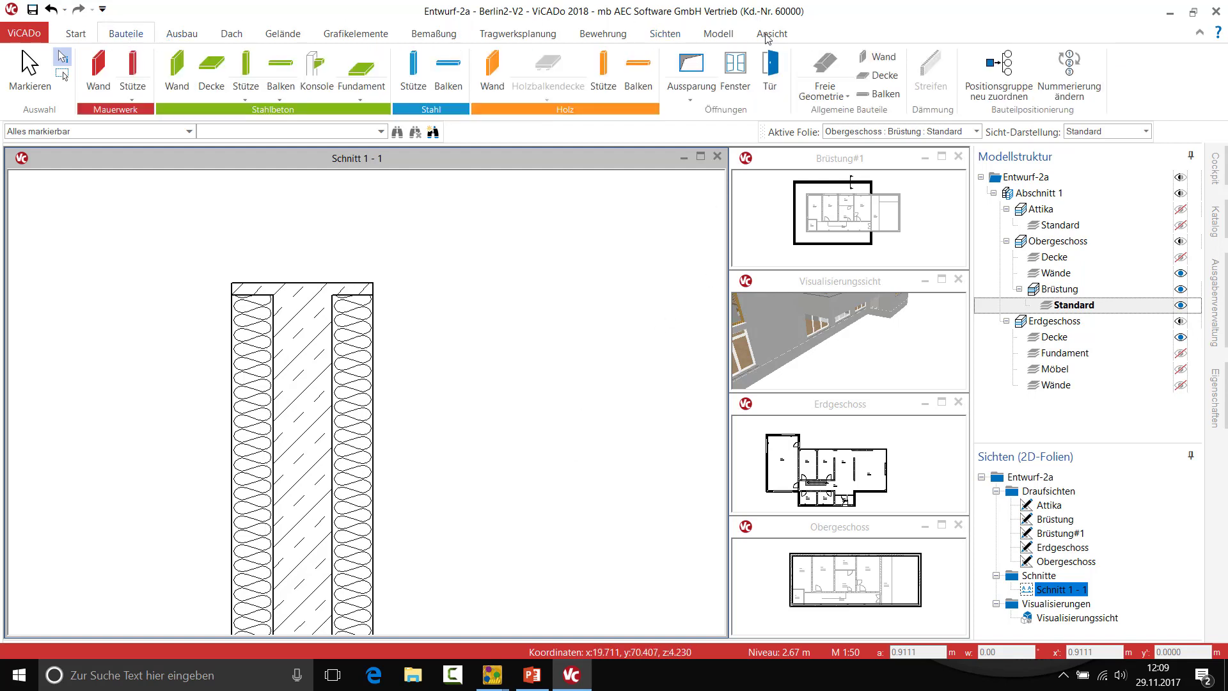
left_click(825, 67)
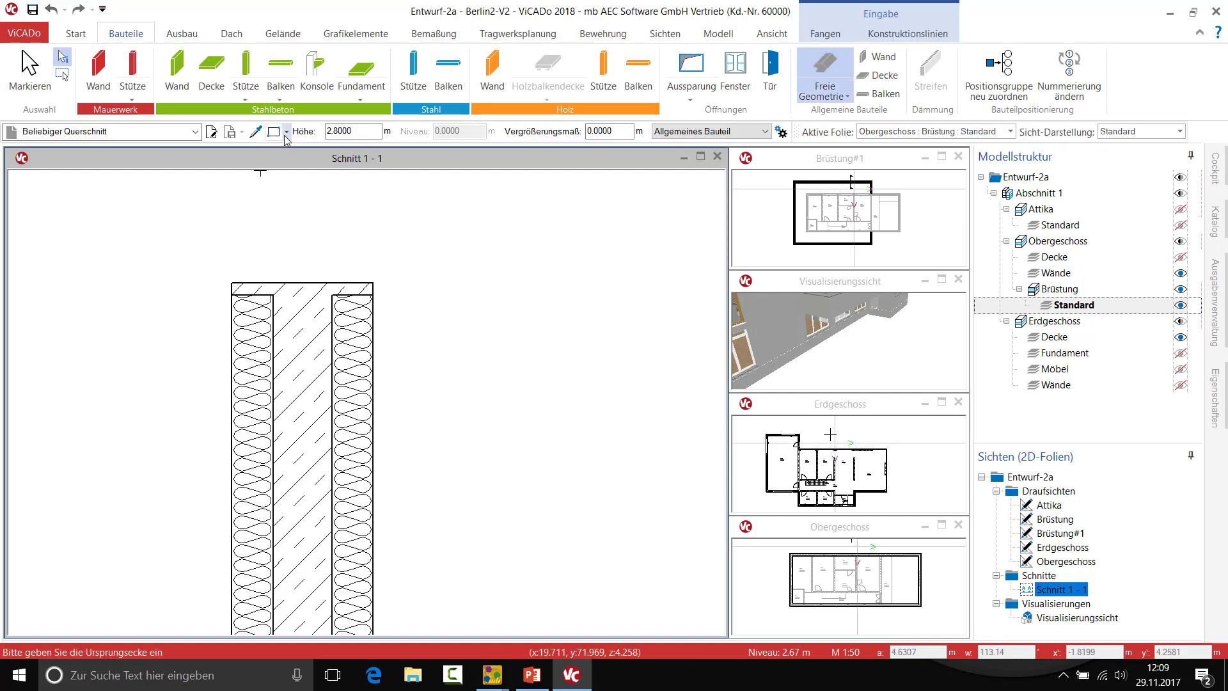
left_click(287, 131)
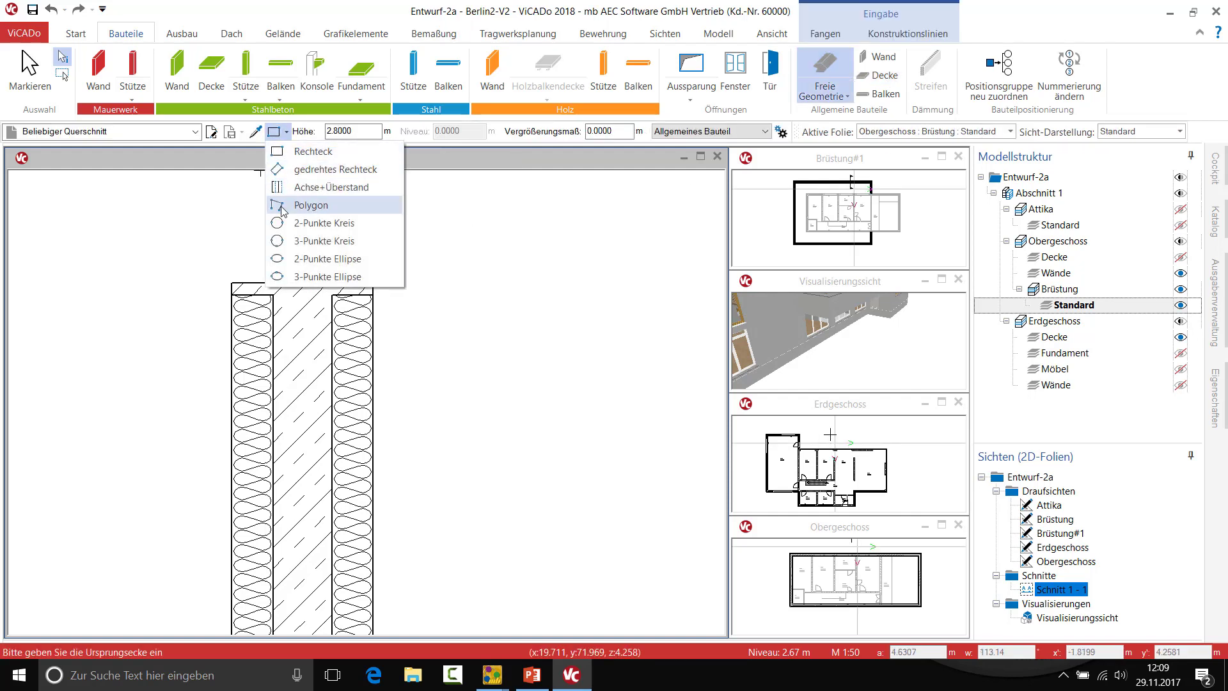
left_click(311, 205)
left_click(257, 299)
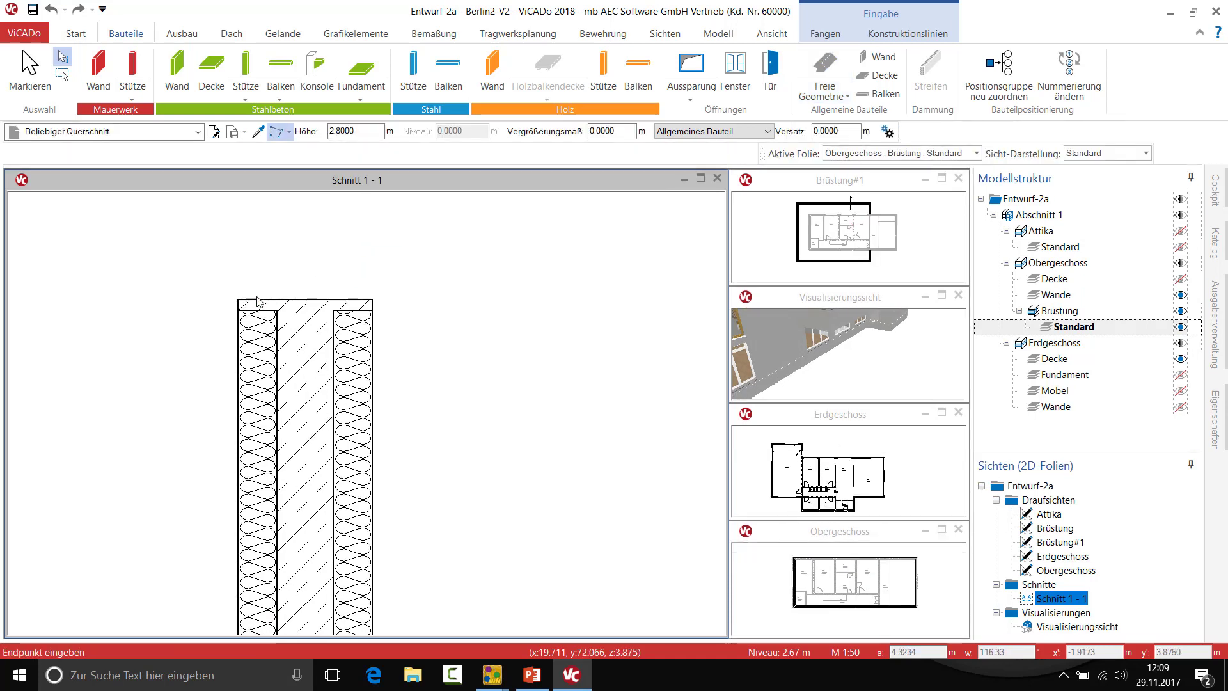
left_click(372, 299)
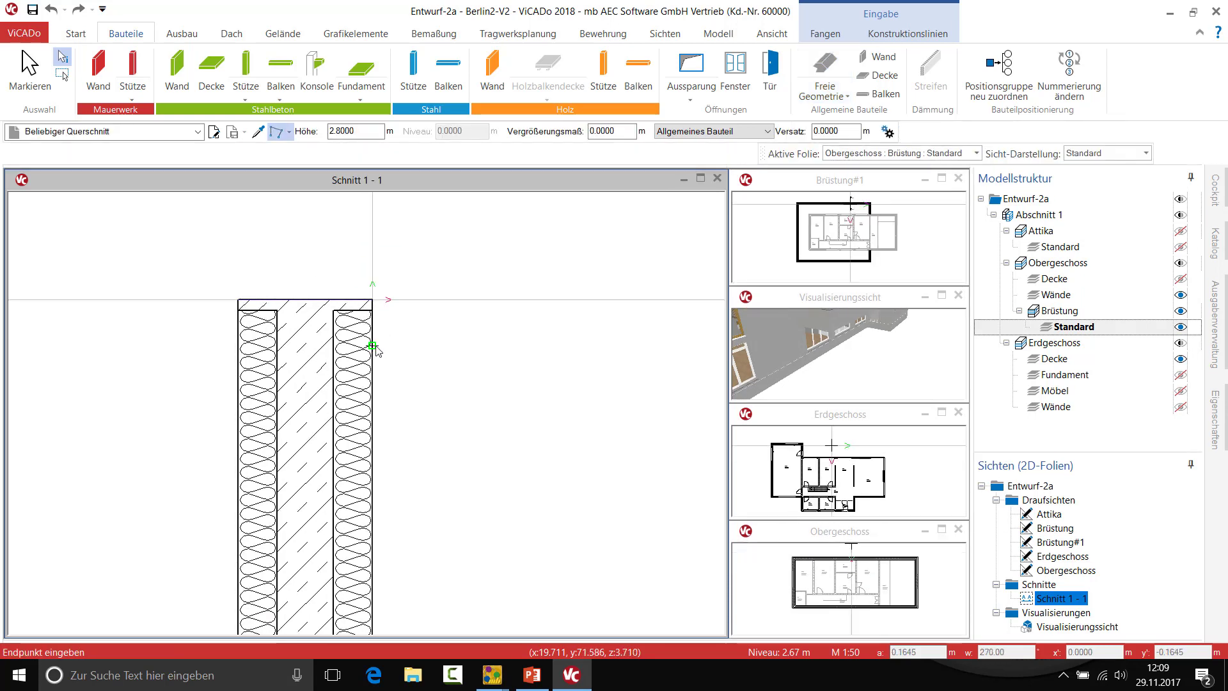
left_click(373, 345)
left_click(402, 362)
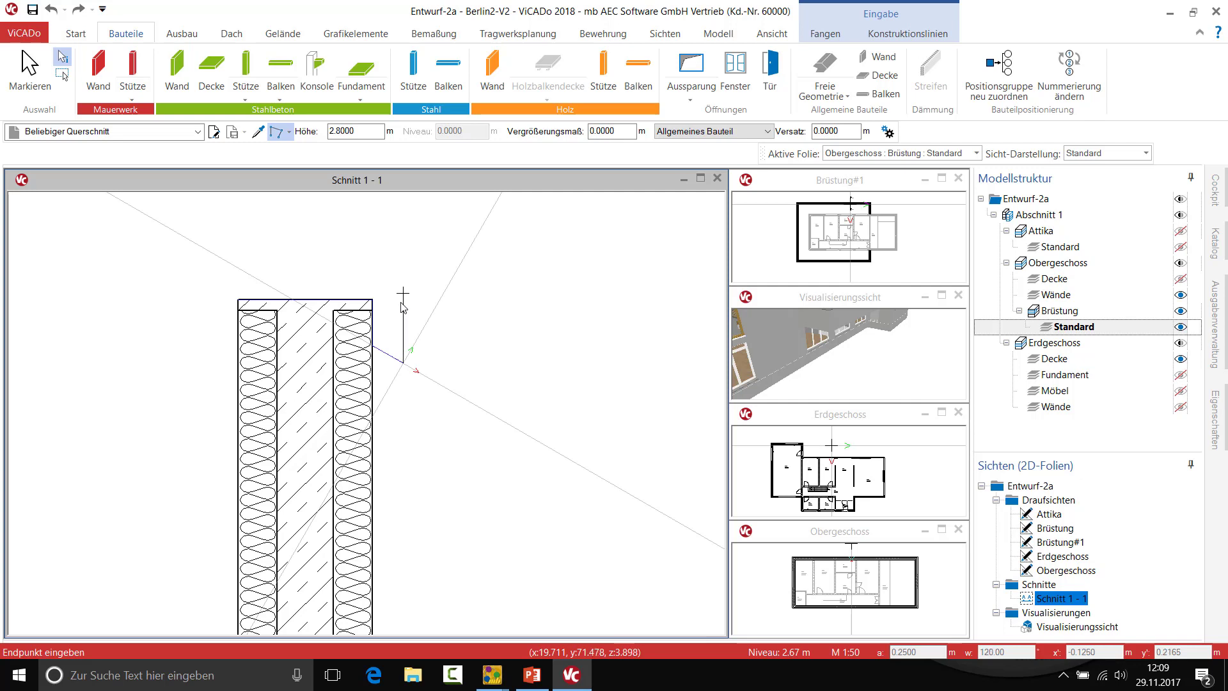
- Add the 0.25 m vertical edge, then close the cap outline down the wall's inner side
key("0")
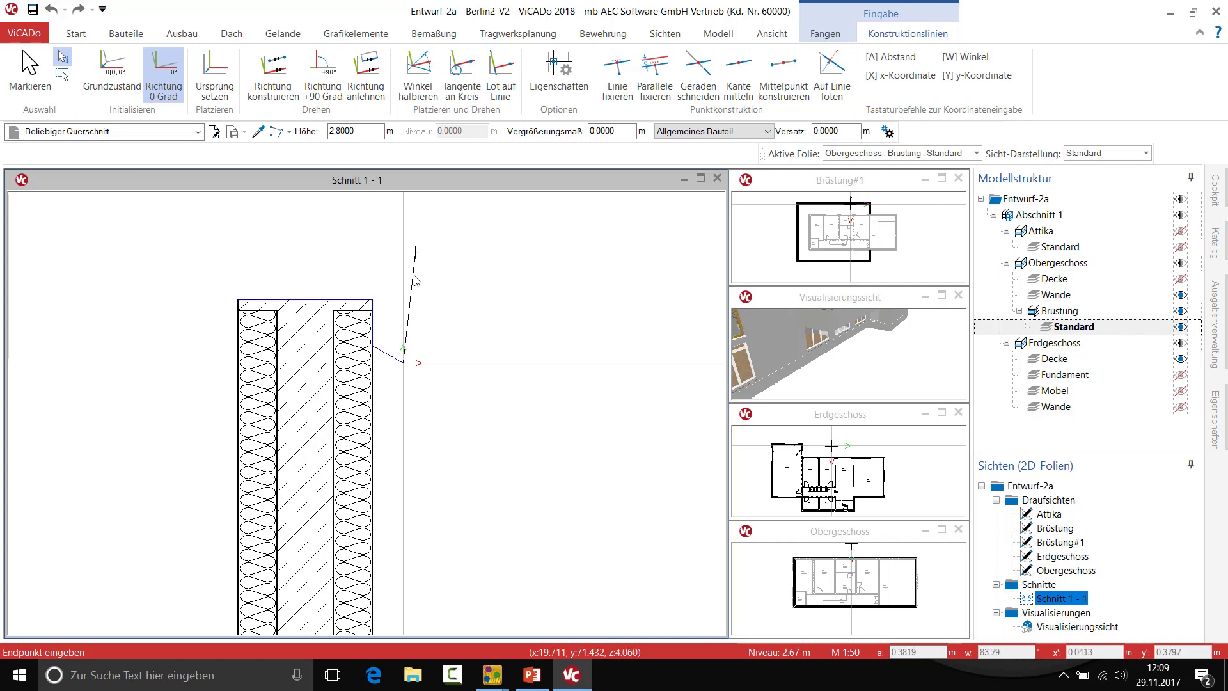
type("a0.25")
key("Return")
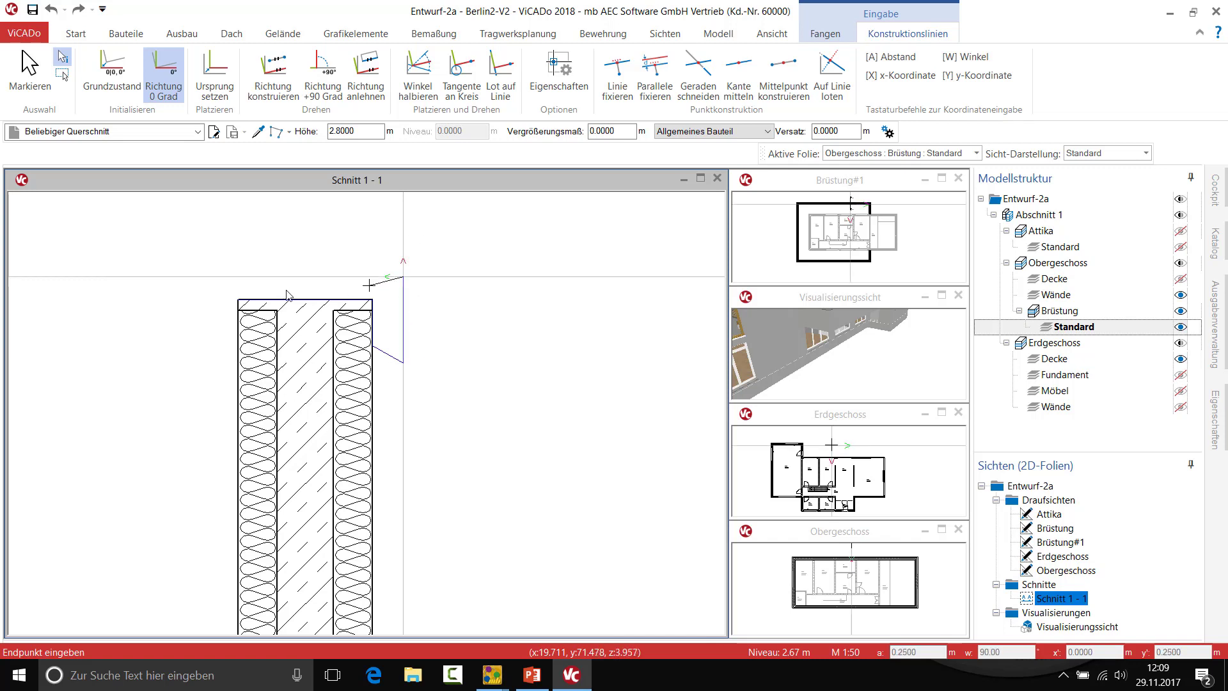
left_click(214, 276)
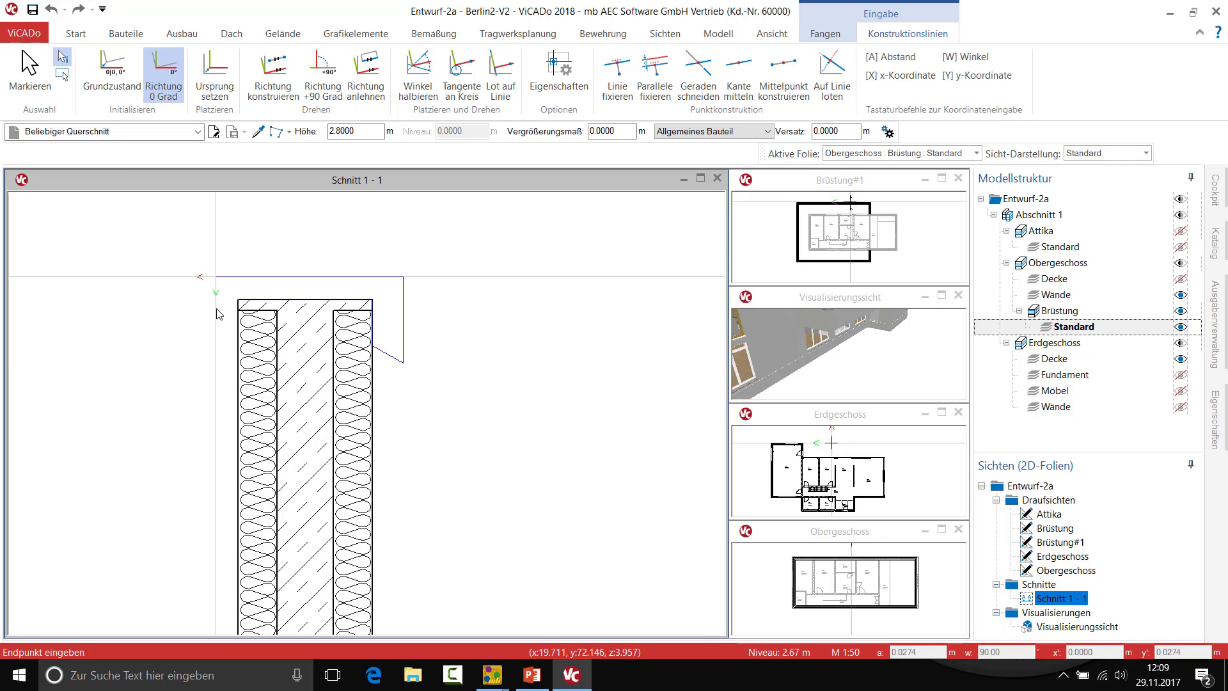
left_click(237, 380)
left_click(237, 380)
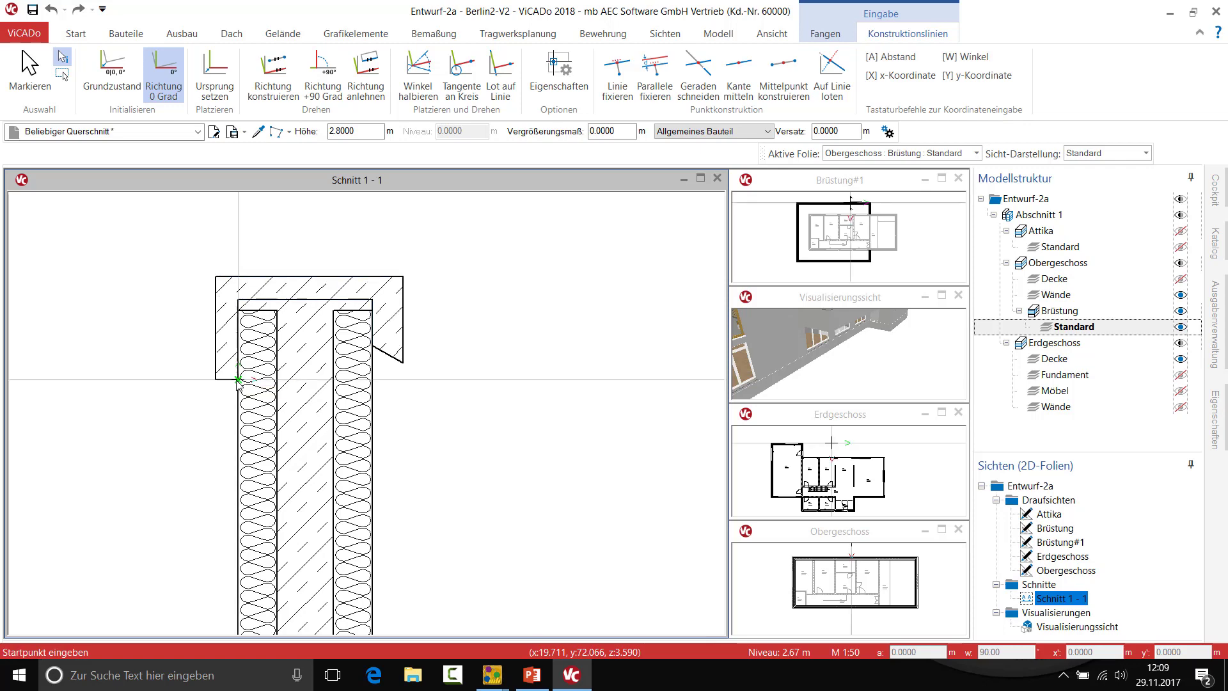
- Set the parapet cap's material to Aluminium > Alu Gelb in its properties, then deselect it
key("Escape")
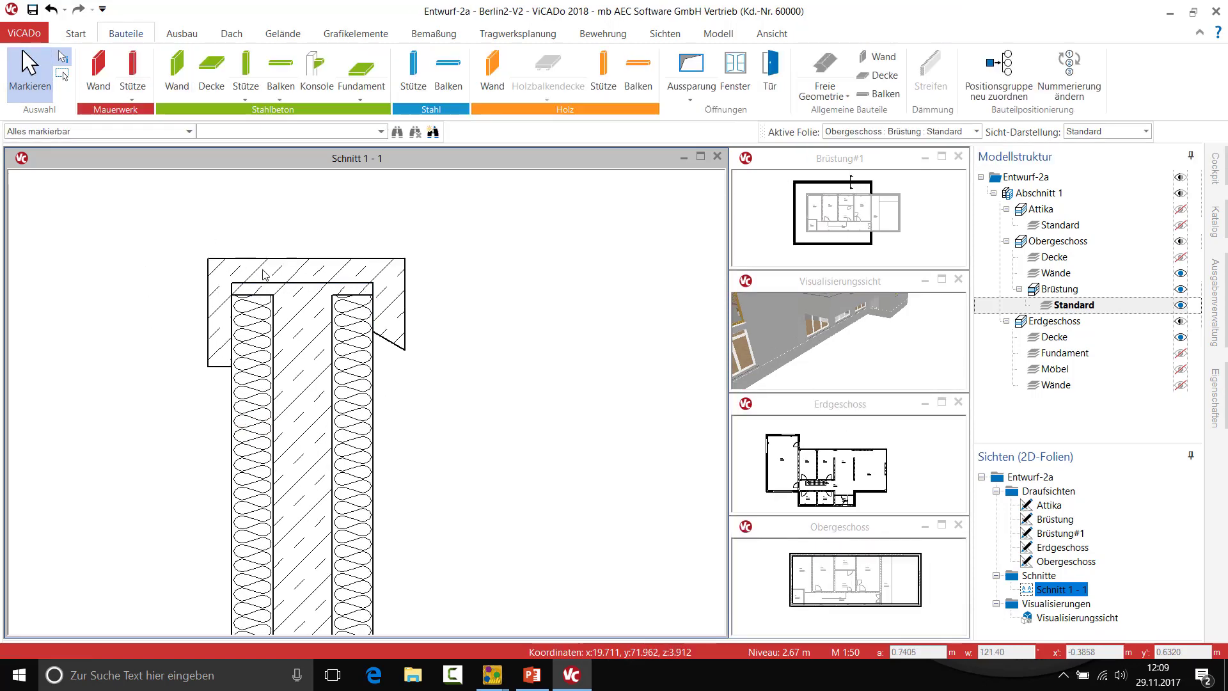
left_click(263, 262)
right_click(263, 263)
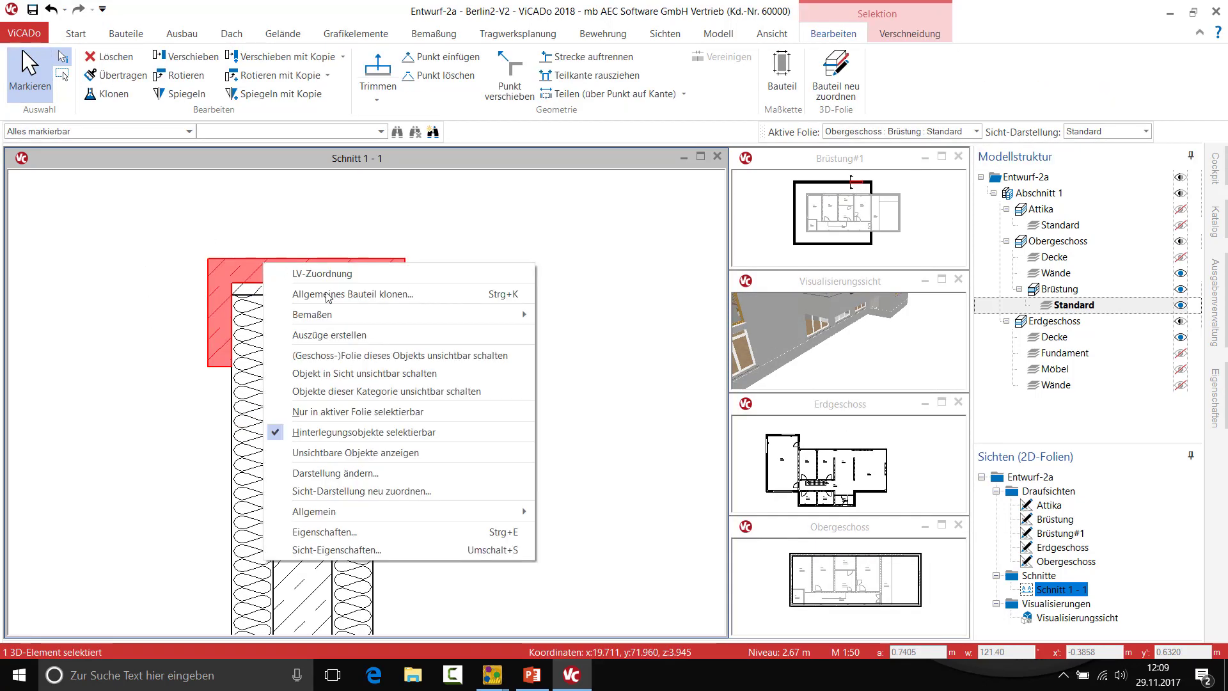
left_click(381, 531)
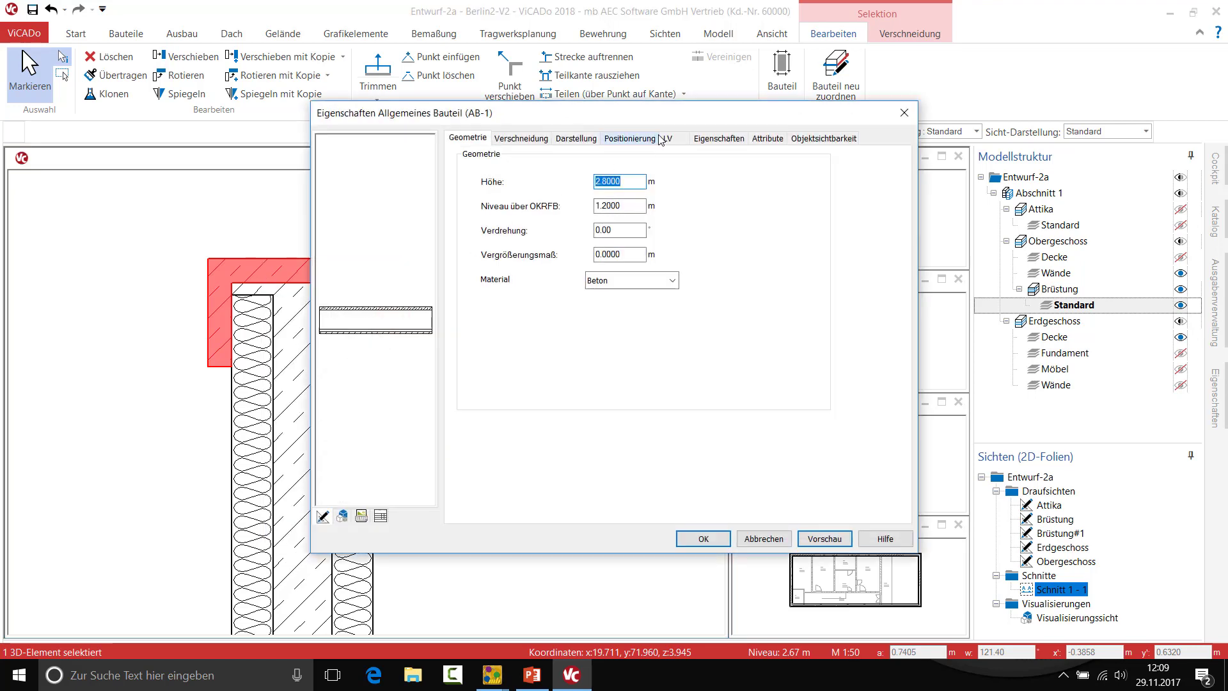
left_click(672, 280)
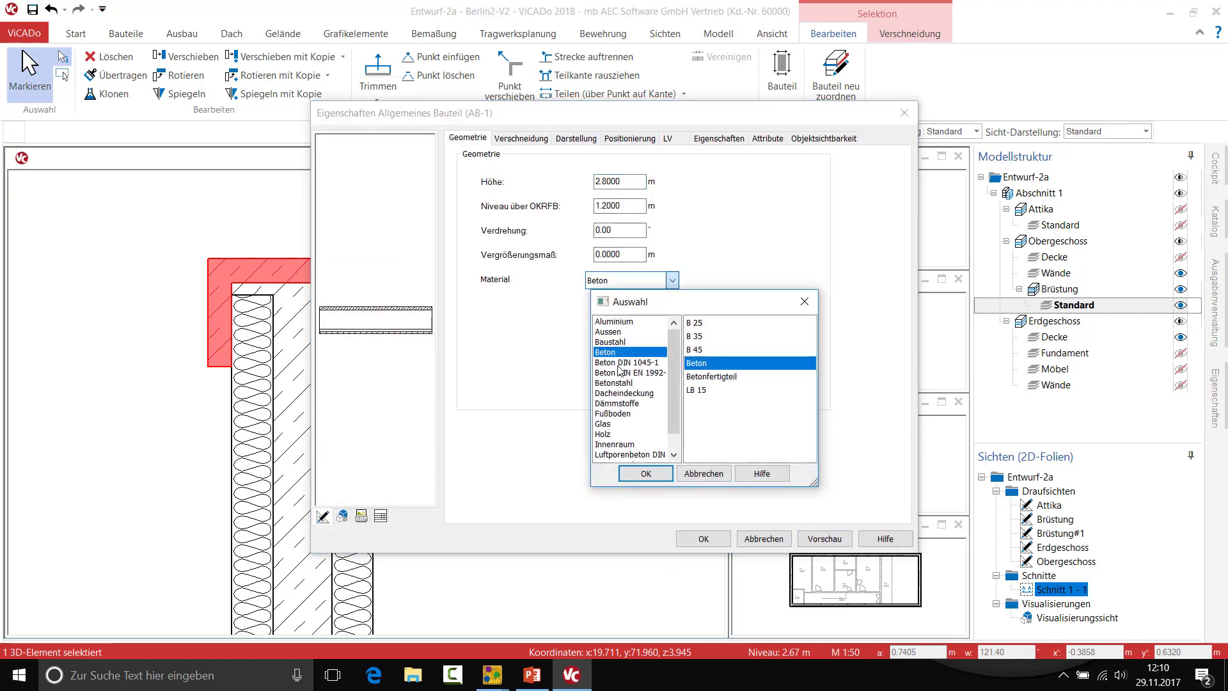
left_click(619, 322)
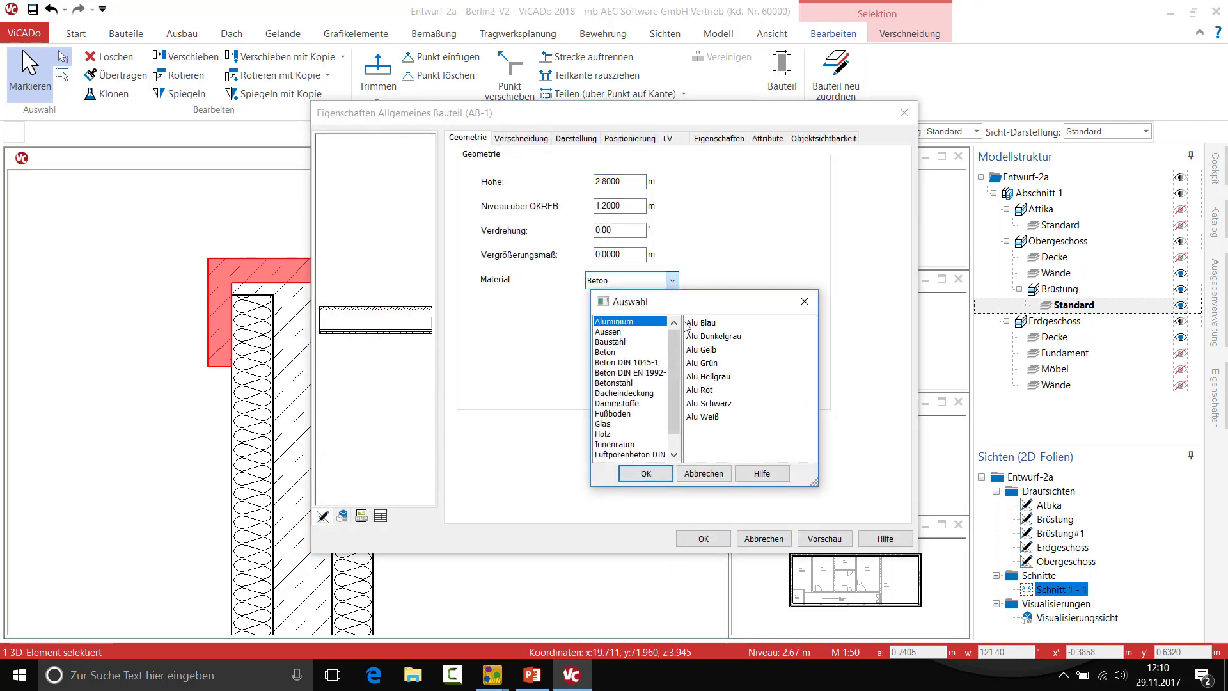
double_click(698, 350)
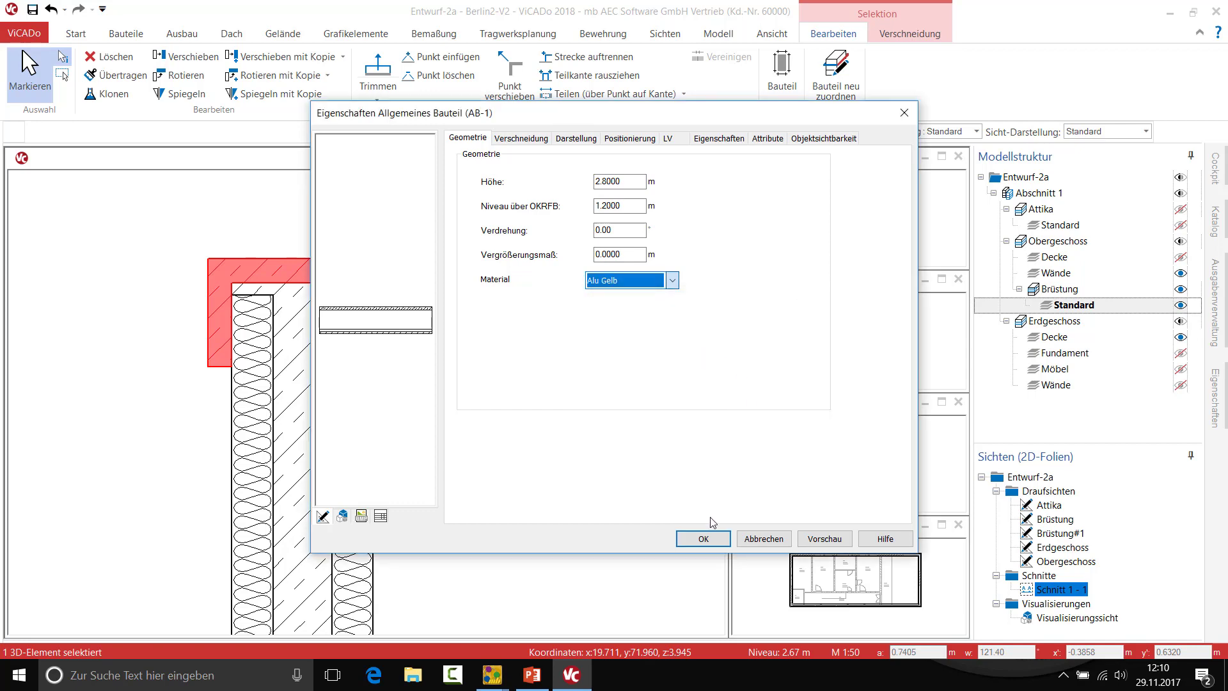
left_click(704, 537)
left_click(480, 291)
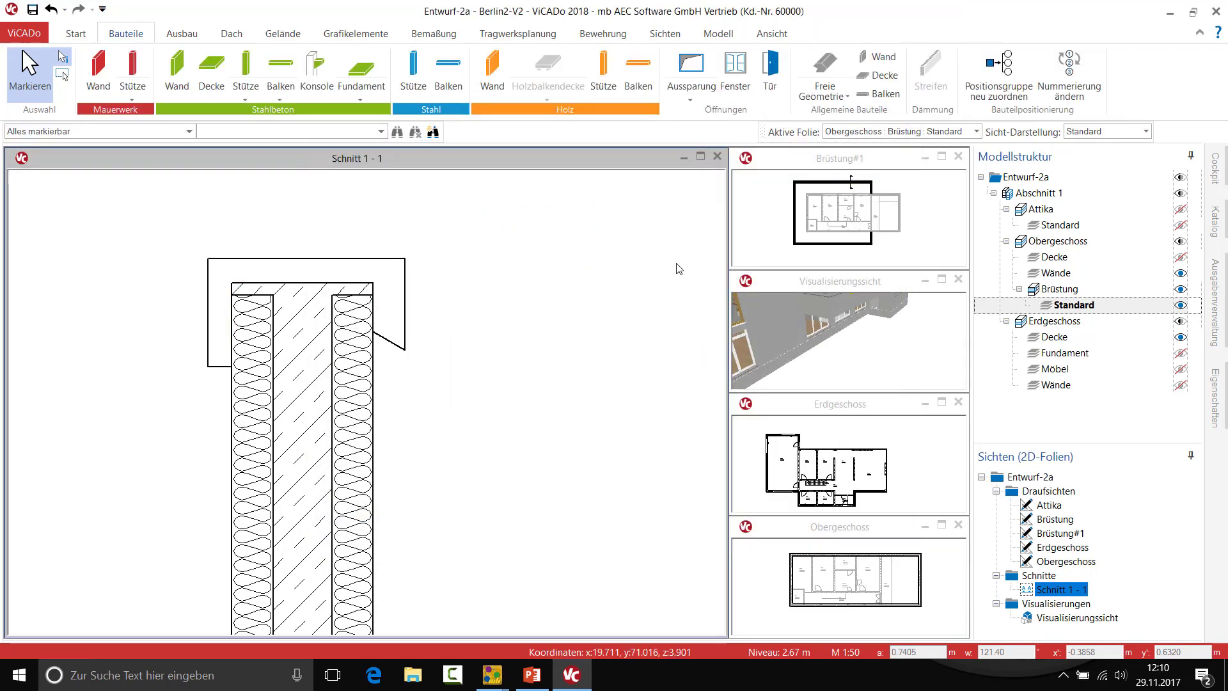
- Make the 3D visualisation the main view and zoom and orbit around the yellow parapet cap
left_click(941, 280)
scroll(420, 342, "up", 2)
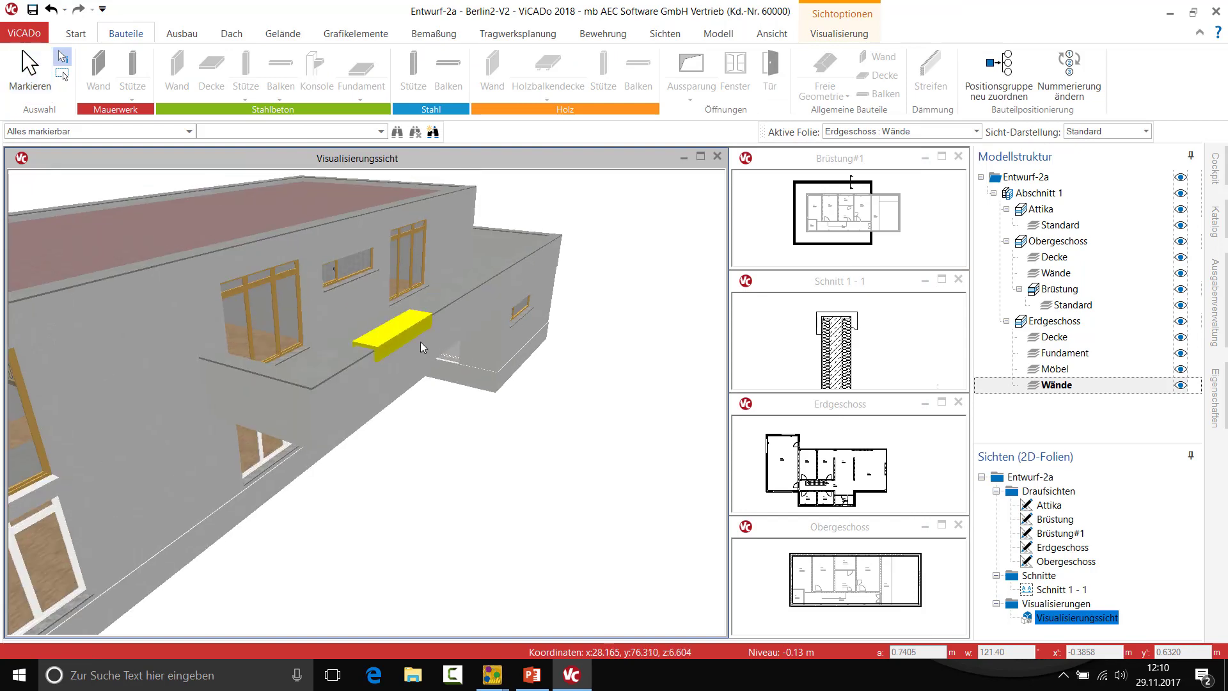
scroll(371, 352, "up", 3)
scroll(370, 344, "up", 4)
scroll(370, 345, "up", 3)
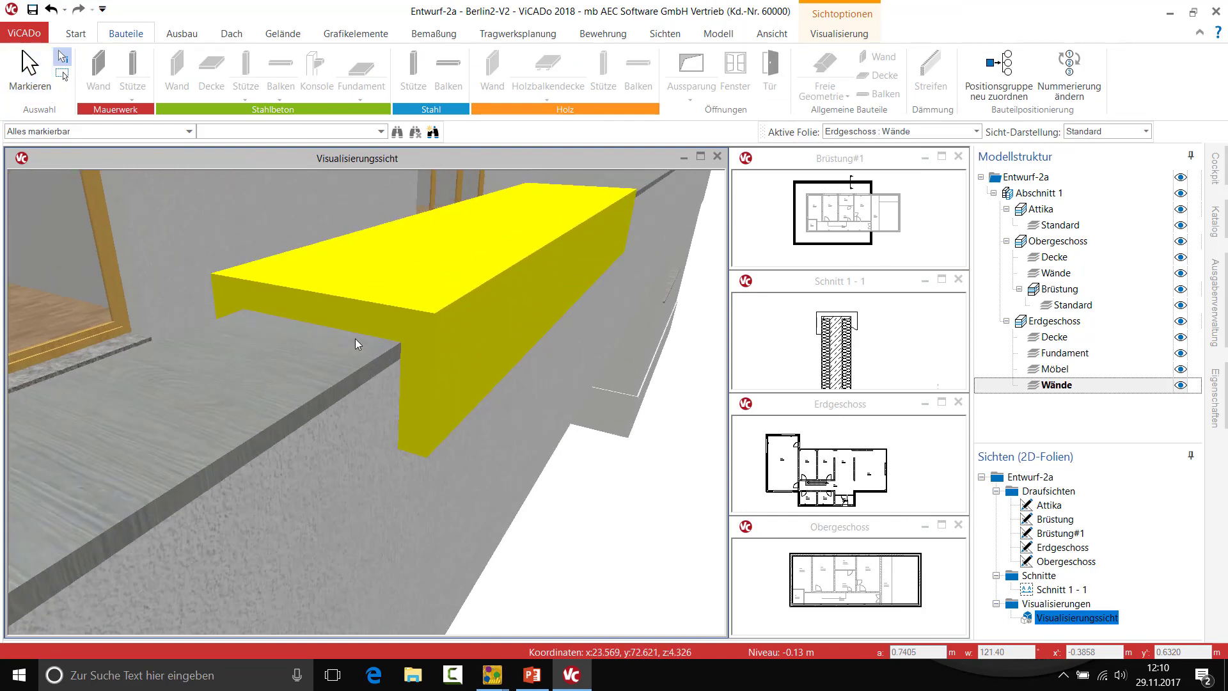
scroll(362, 337, "up", 3)
scroll(384, 336, "up", 3)
scroll(403, 331, "up", 3)
middle_click_drag(407, 331, 370, 344)
scroll(370, 329, "down", 3)
scroll(380, 348, "up", 3)
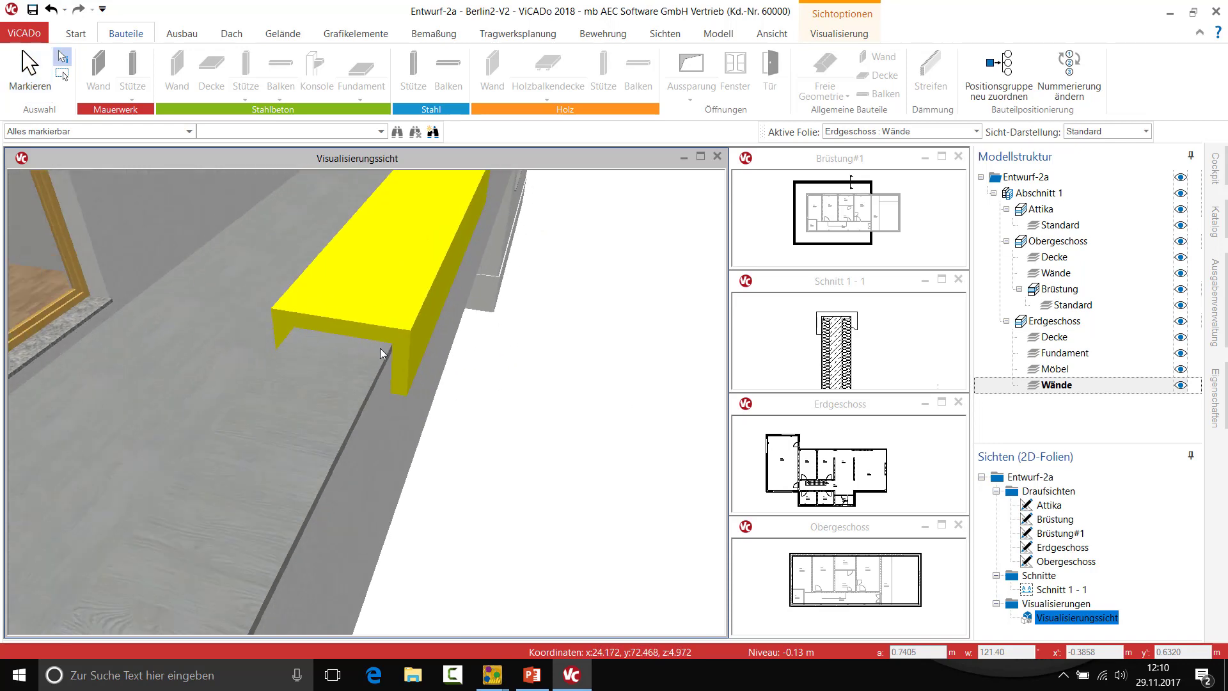
scroll(379, 348, "down", 3)
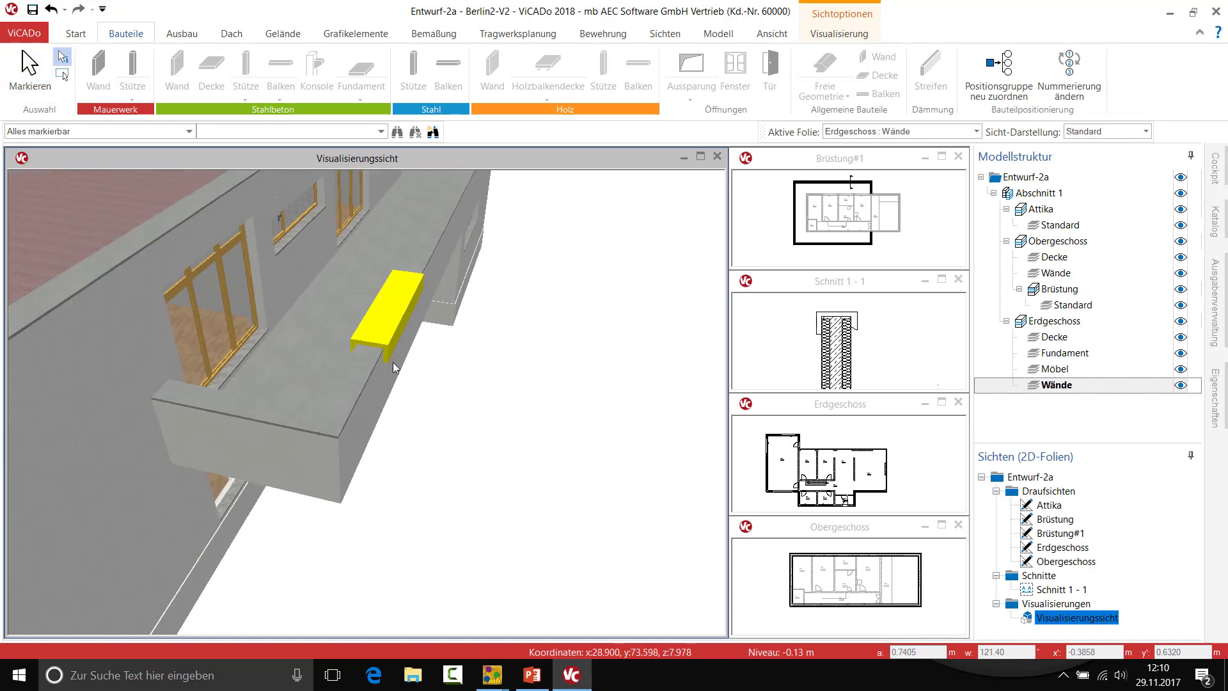
- In Brüstung#1, trim the parapet cap to the right wall and then the left wall
left_click(944, 160)
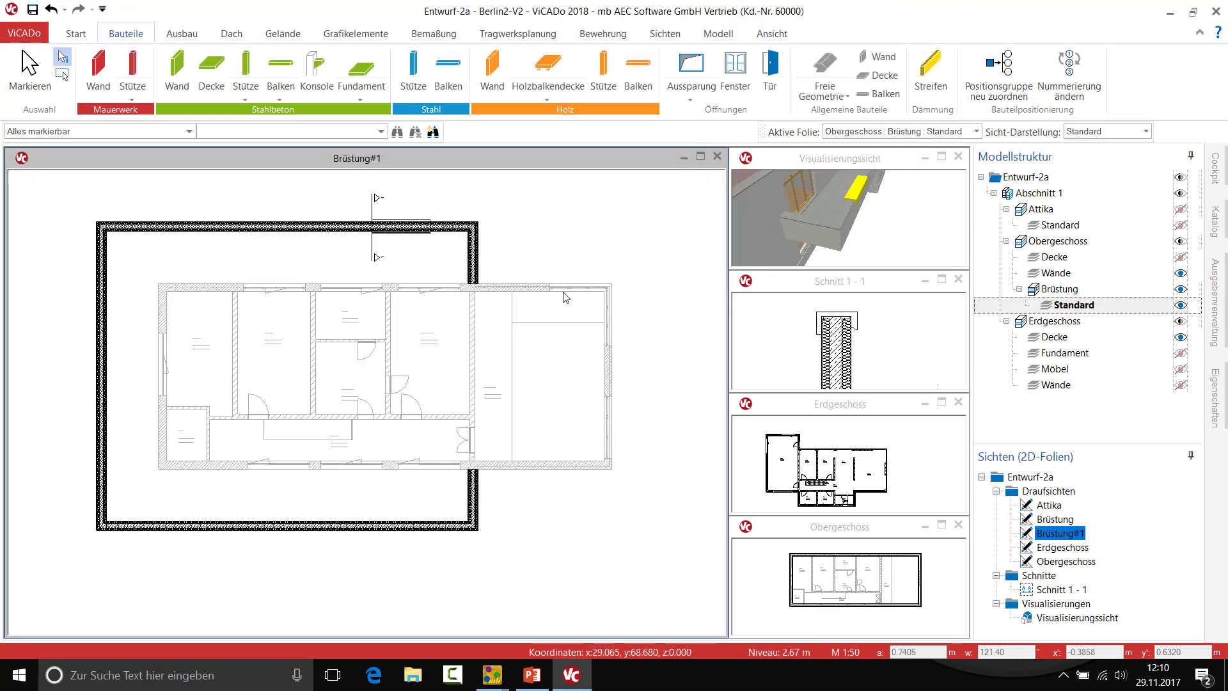
left_click(415, 235)
scroll(417, 232, "up", 3)
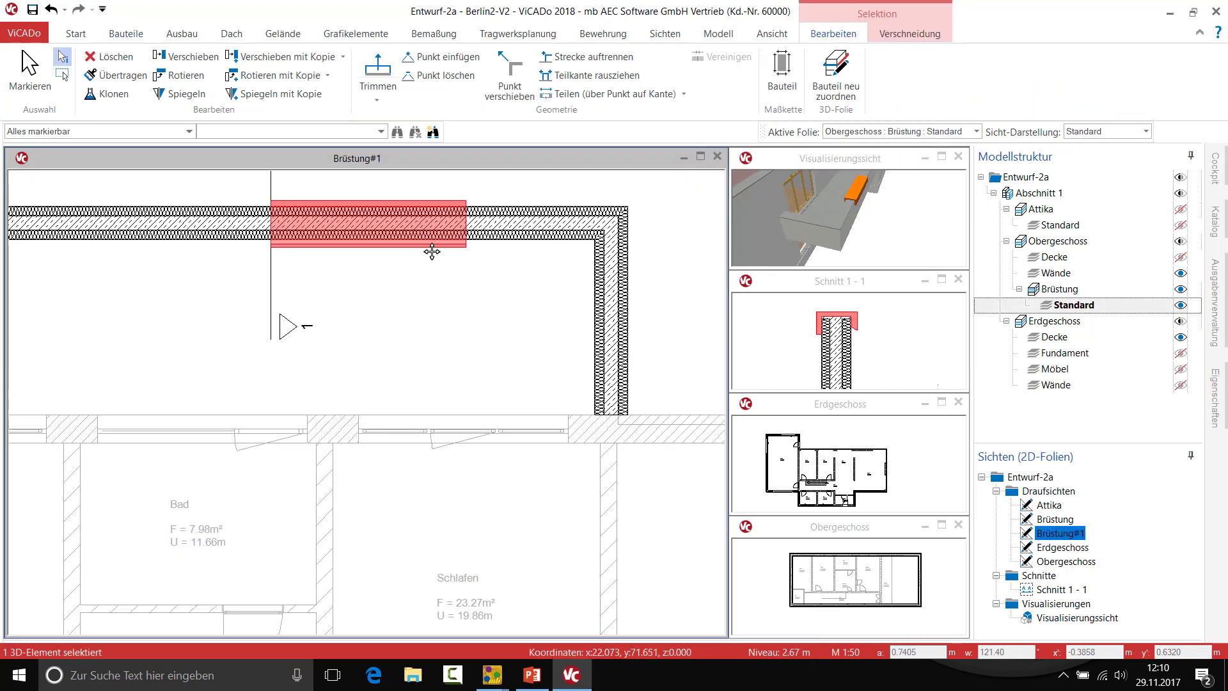
left_click(377, 70)
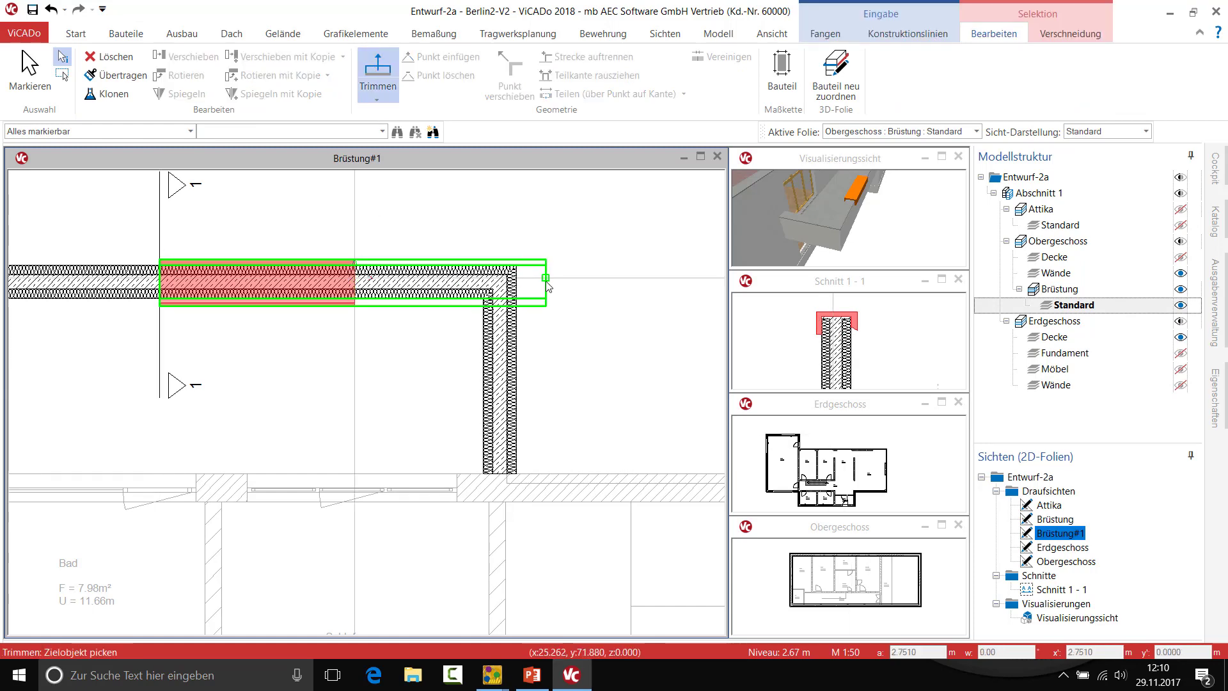
left_click(427, 286)
middle_click_drag(252, 351, 721, 351)
scroll(727, 342, "down", 3)
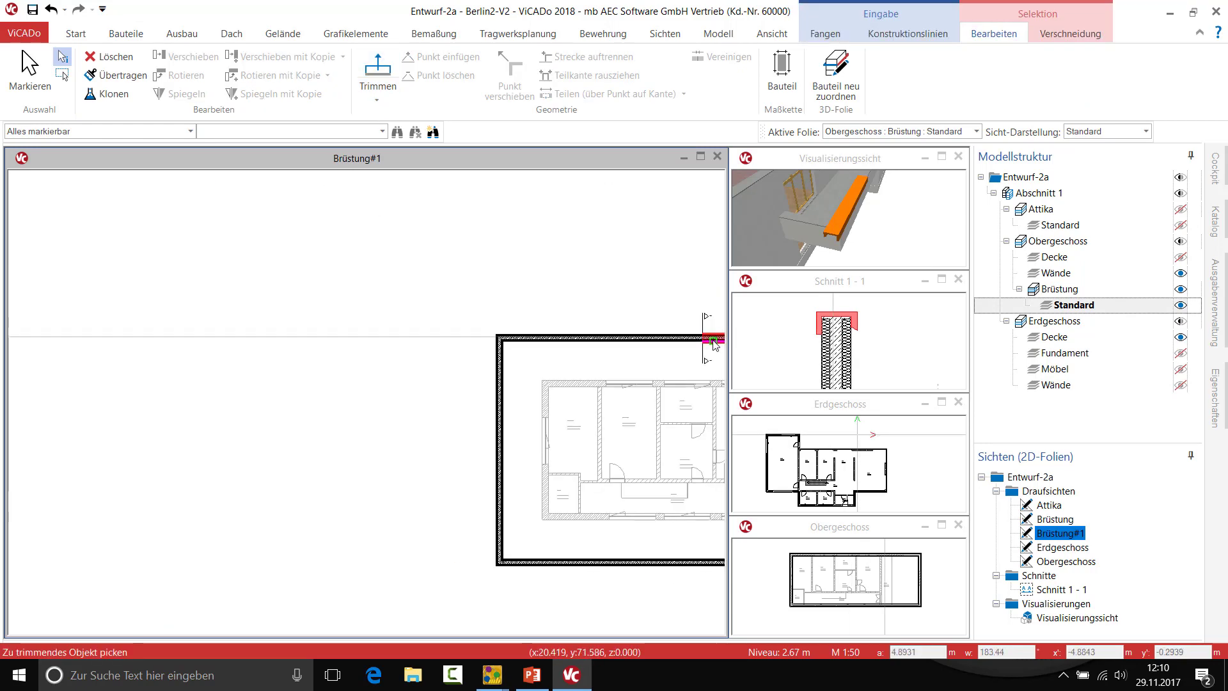
left_click(713, 339)
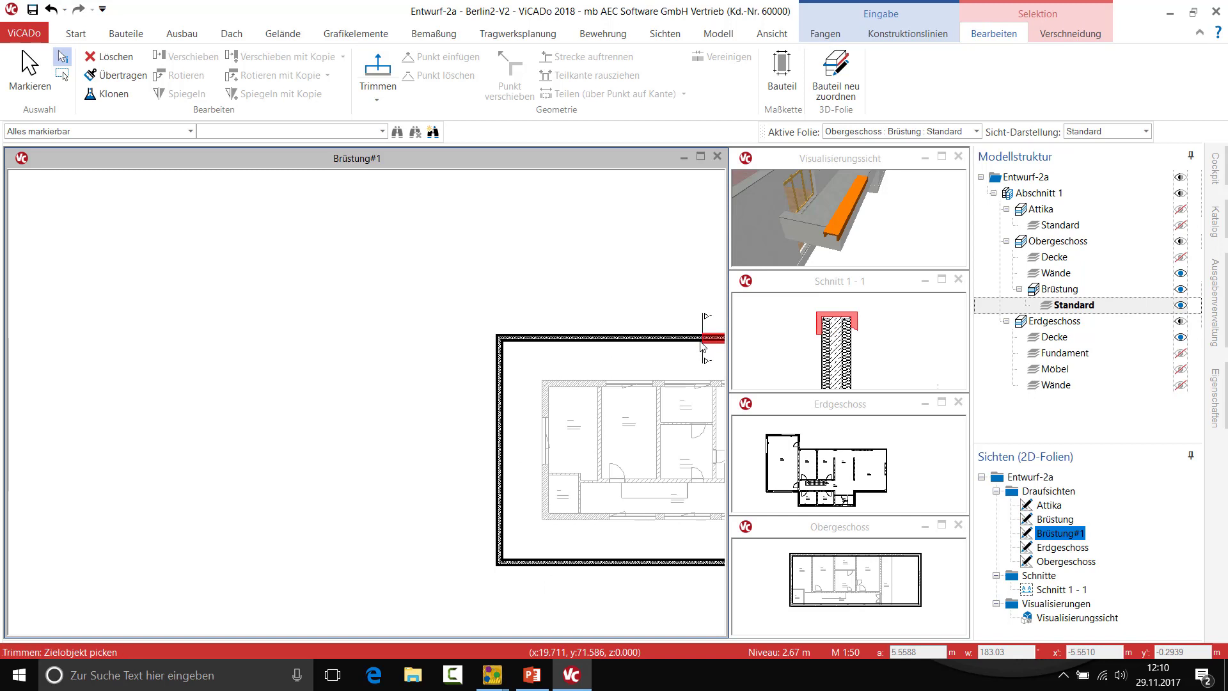
left_click(499, 339)
left_click(30, 71)
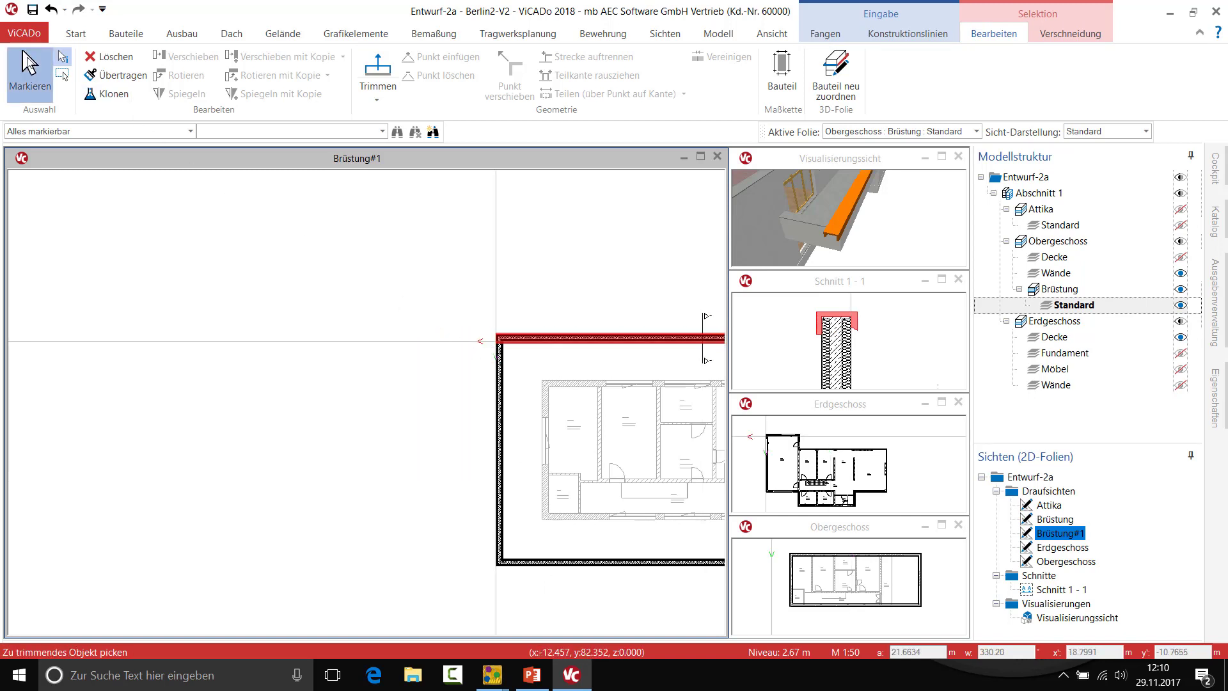
middle_click_drag(508, 240, 438, 247)
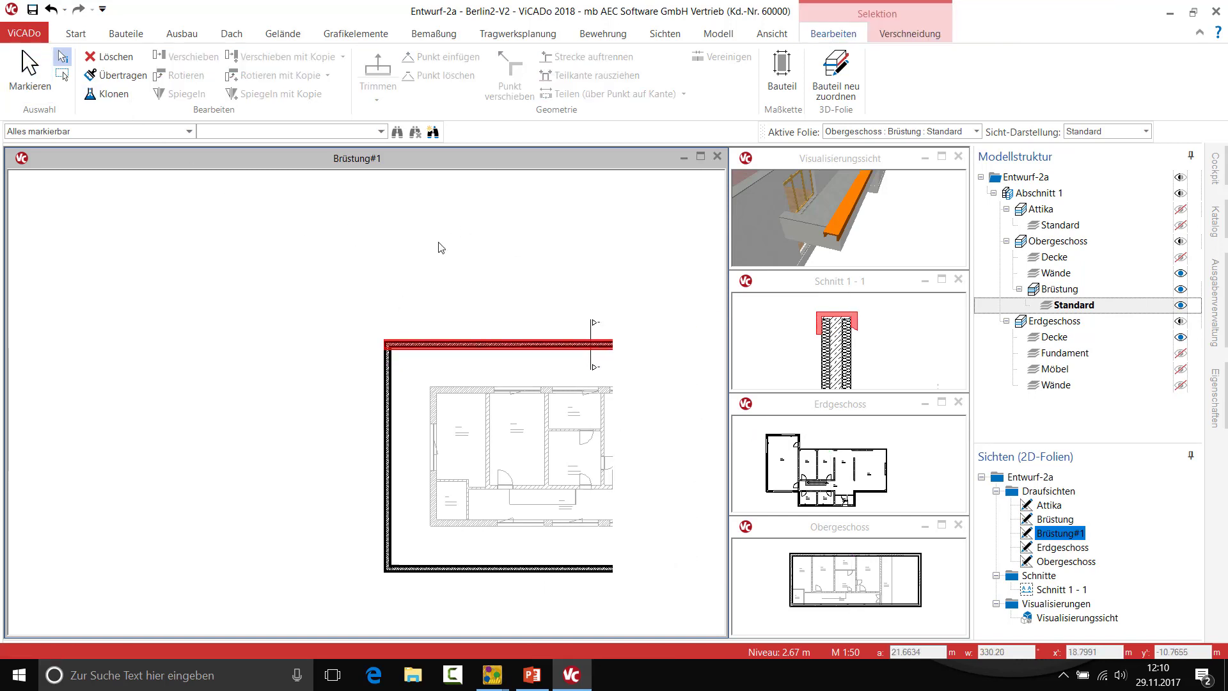
- Inspect the lengthened yellow cap in the 3D view, then bring Brüstung#1 back to the main window
left_click(932, 164)
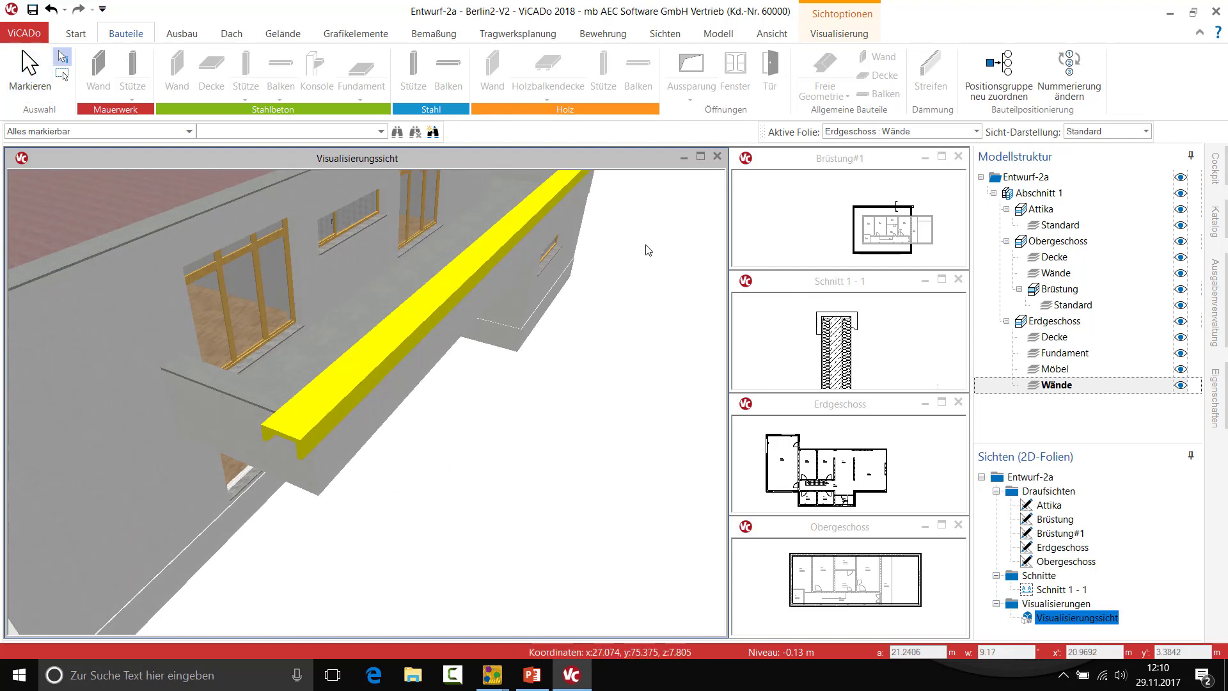
left_click(491, 238)
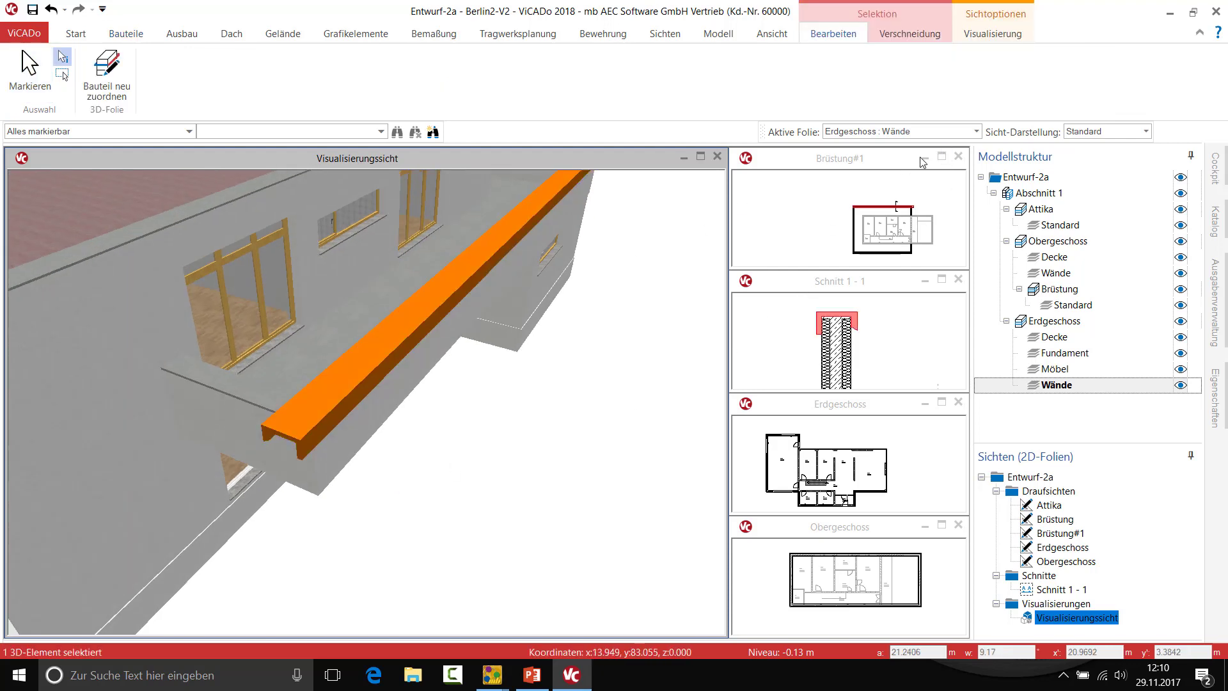
left_click(648, 284)
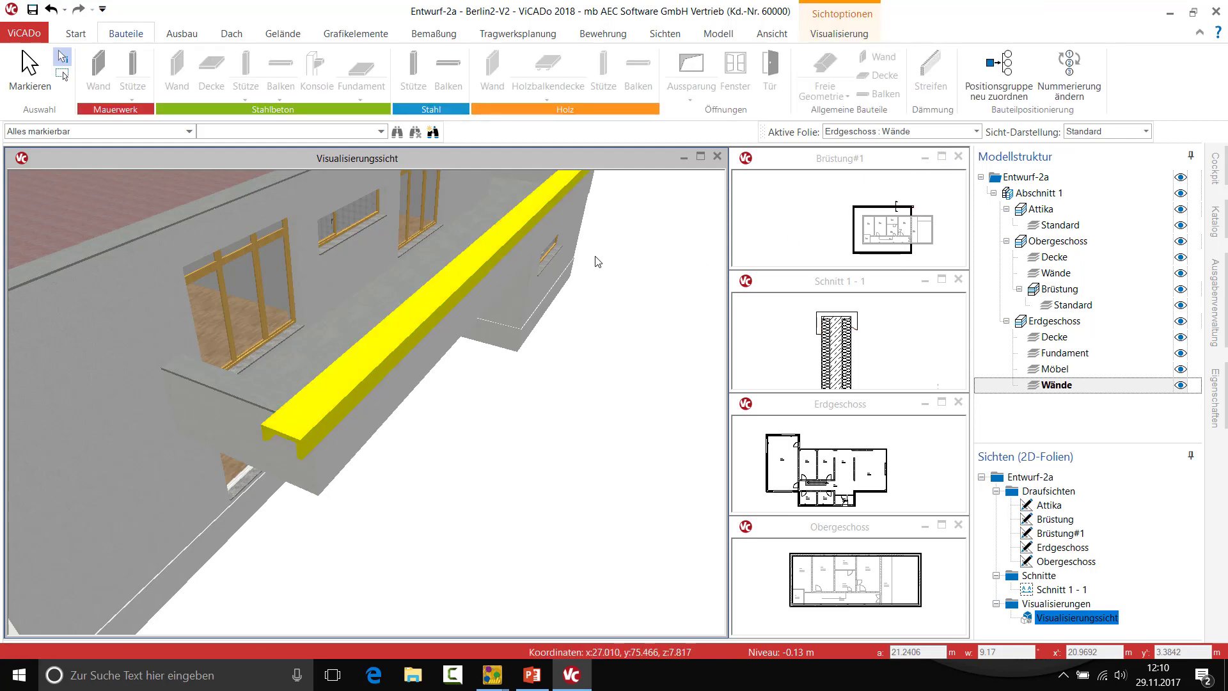
left_click(492, 252)
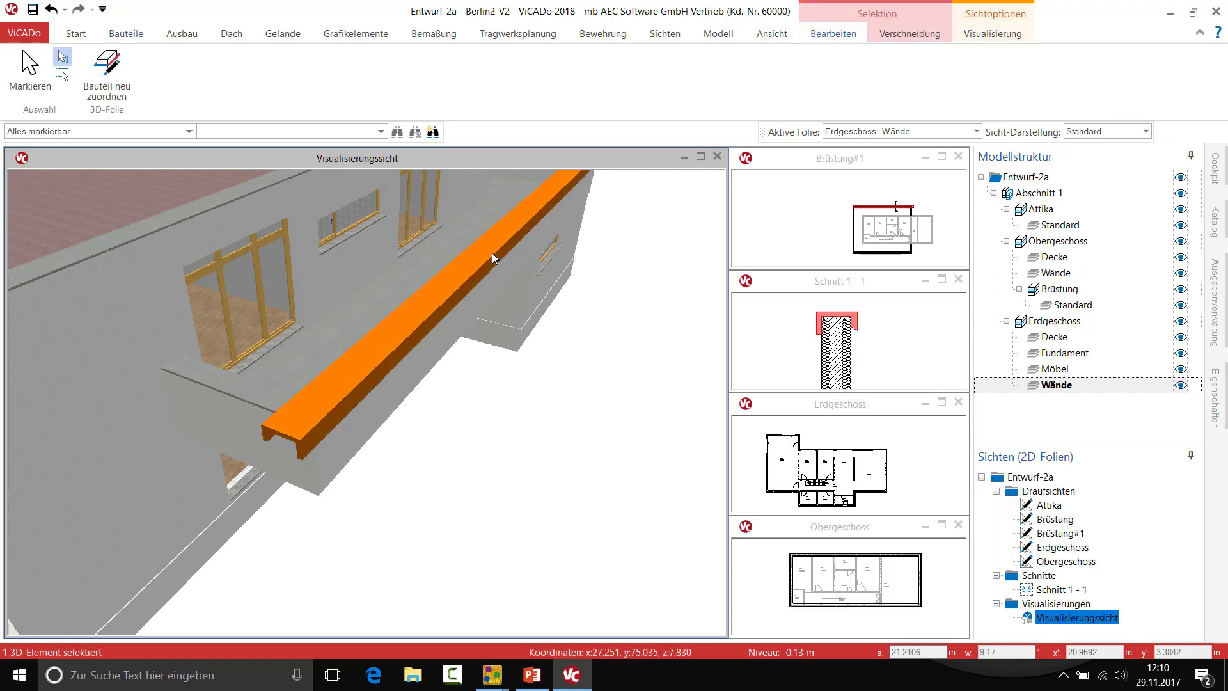
left_click(777, 229)
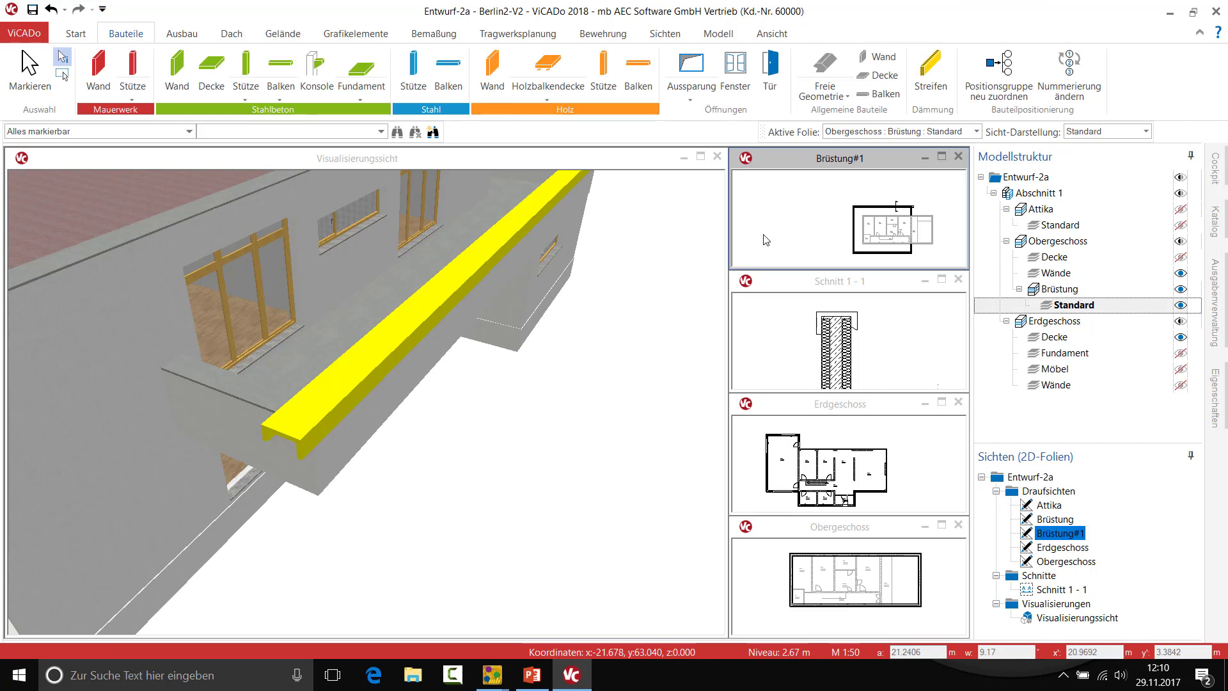
left_click(474, 256)
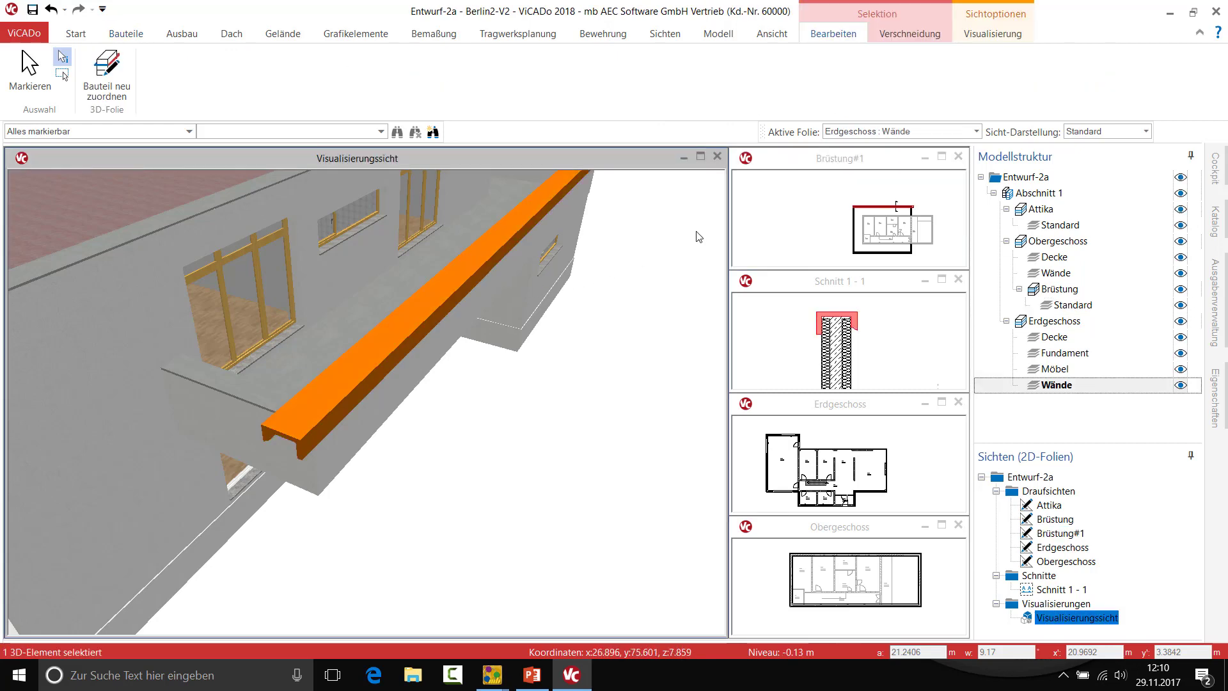
left_click(941, 156)
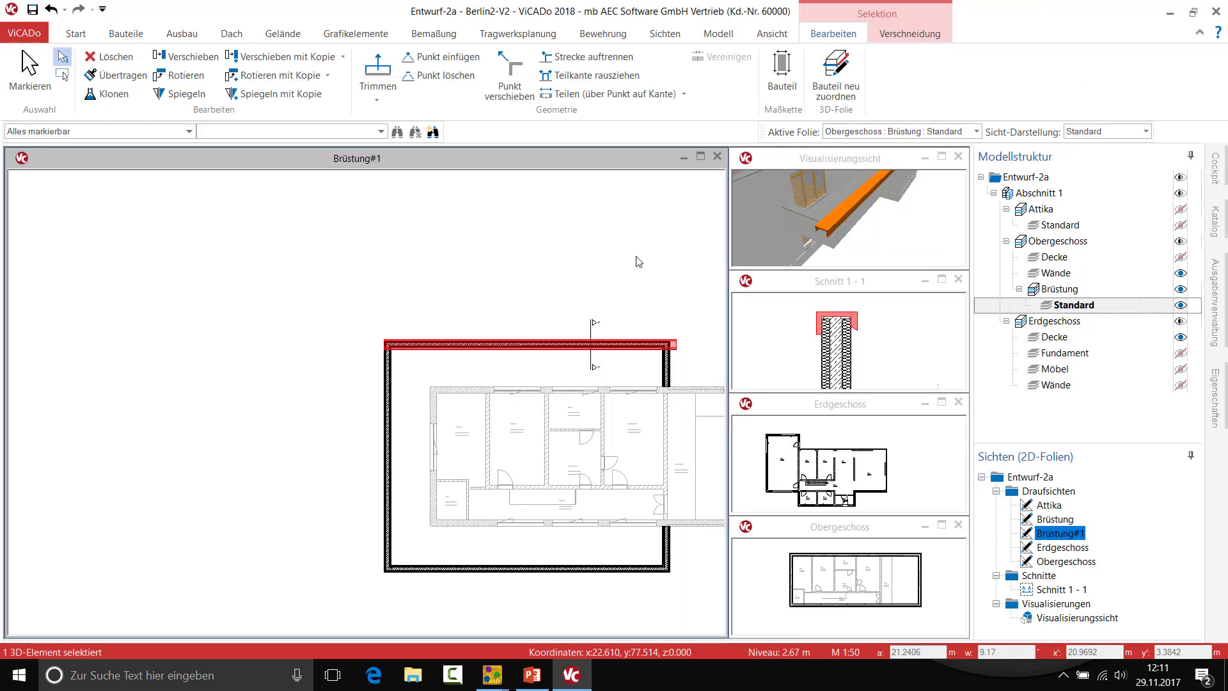
- Make a copy of the cap rotated 90° about its right end, running along the right wall
middle_click_drag(635, 259, 448, 255)
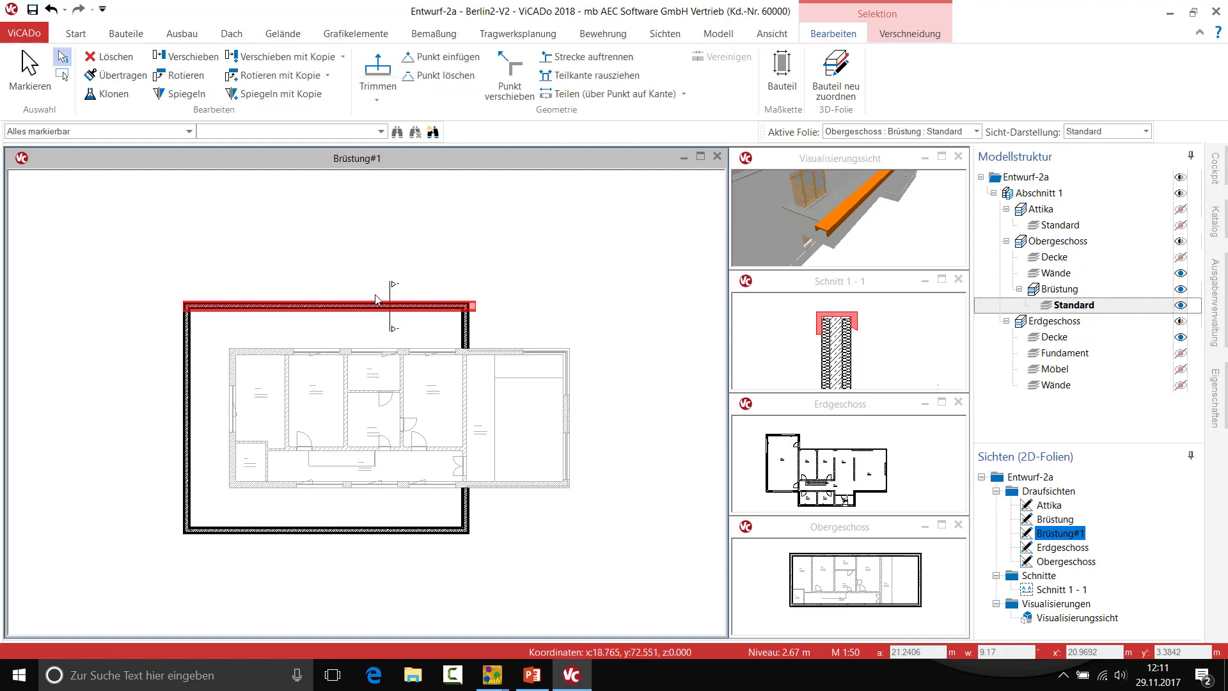
scroll(474, 297, "up", 2)
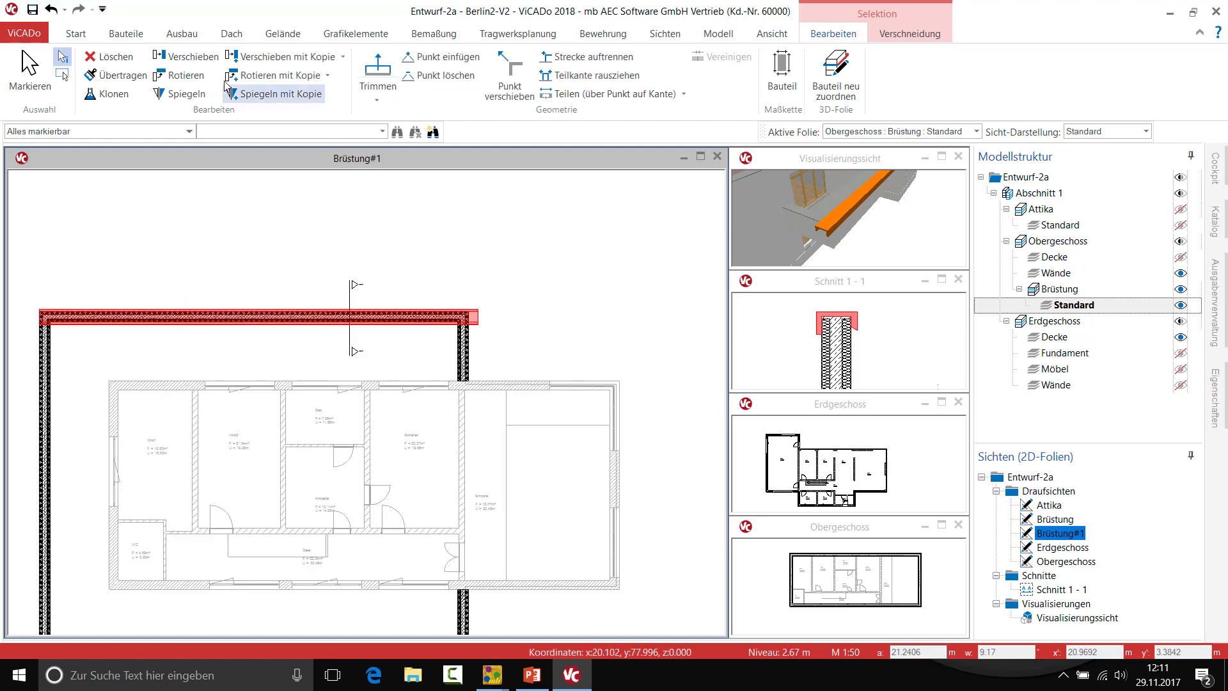
left_click(256, 75)
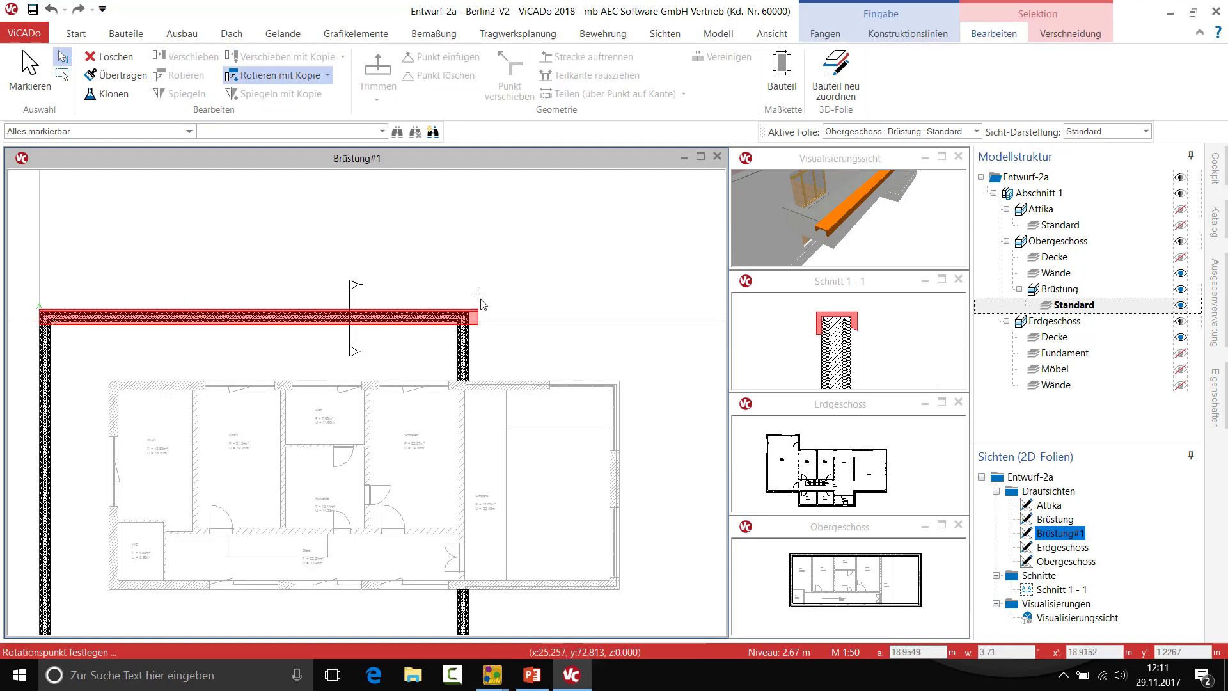
left_click(474, 305)
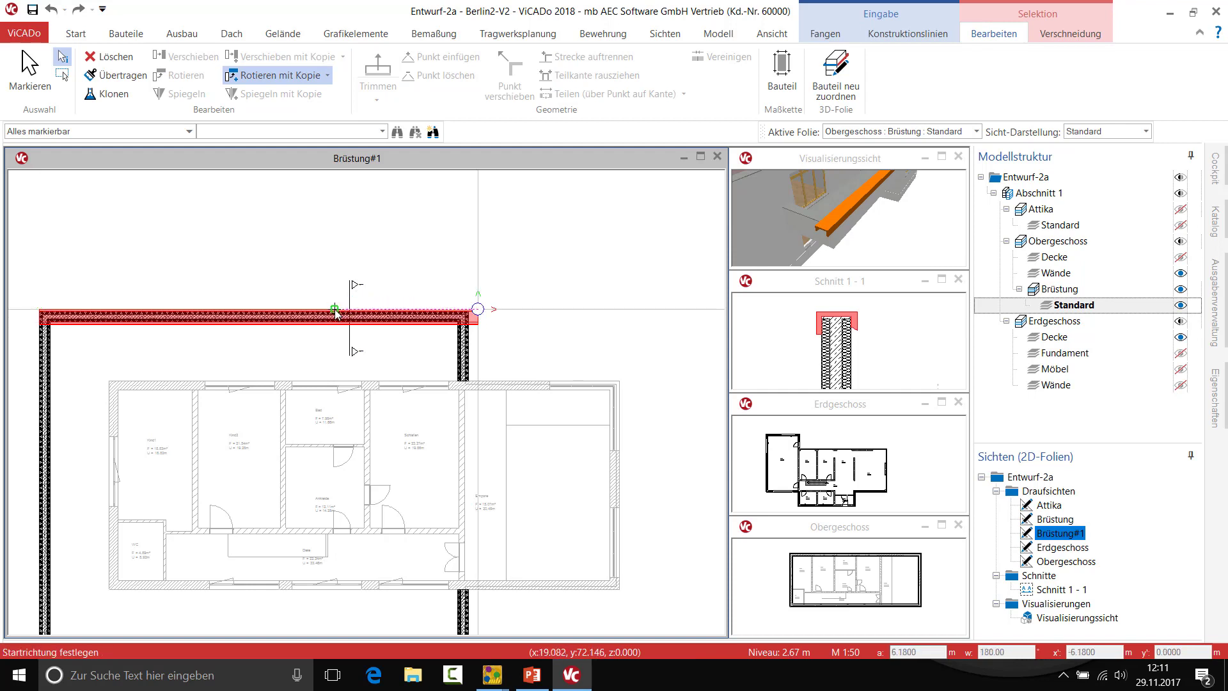
left_click(334, 311)
left_click(473, 256)
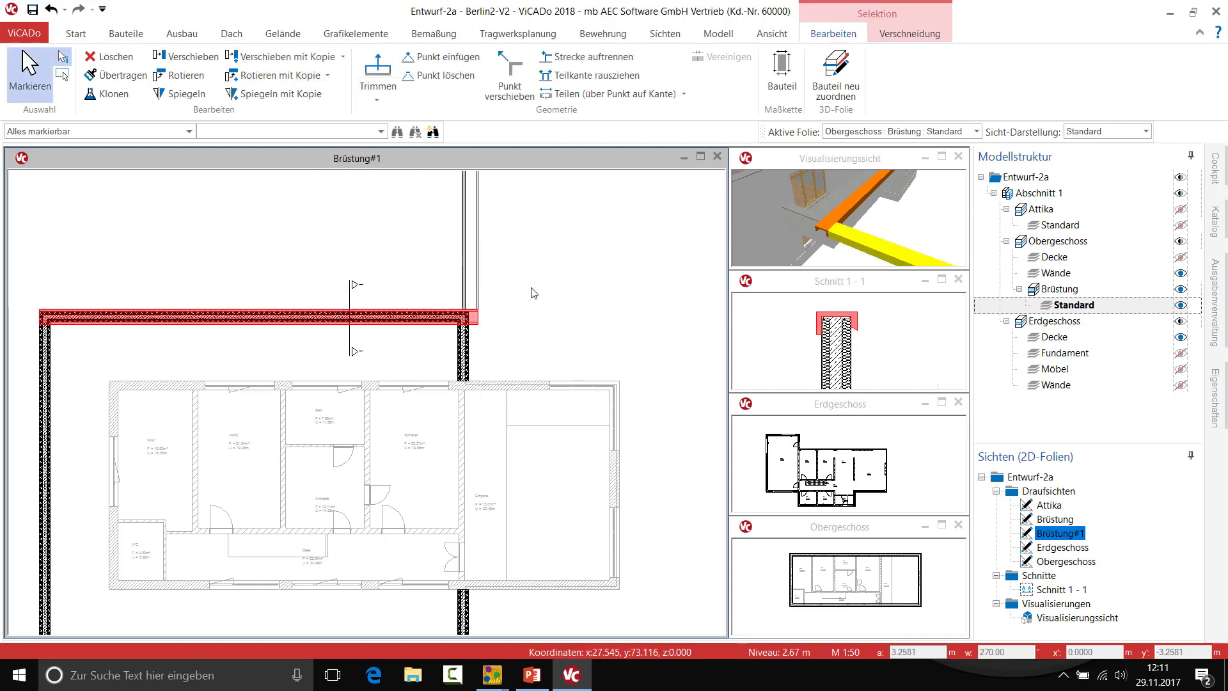
middle_click_drag(517, 285, 488, 265)
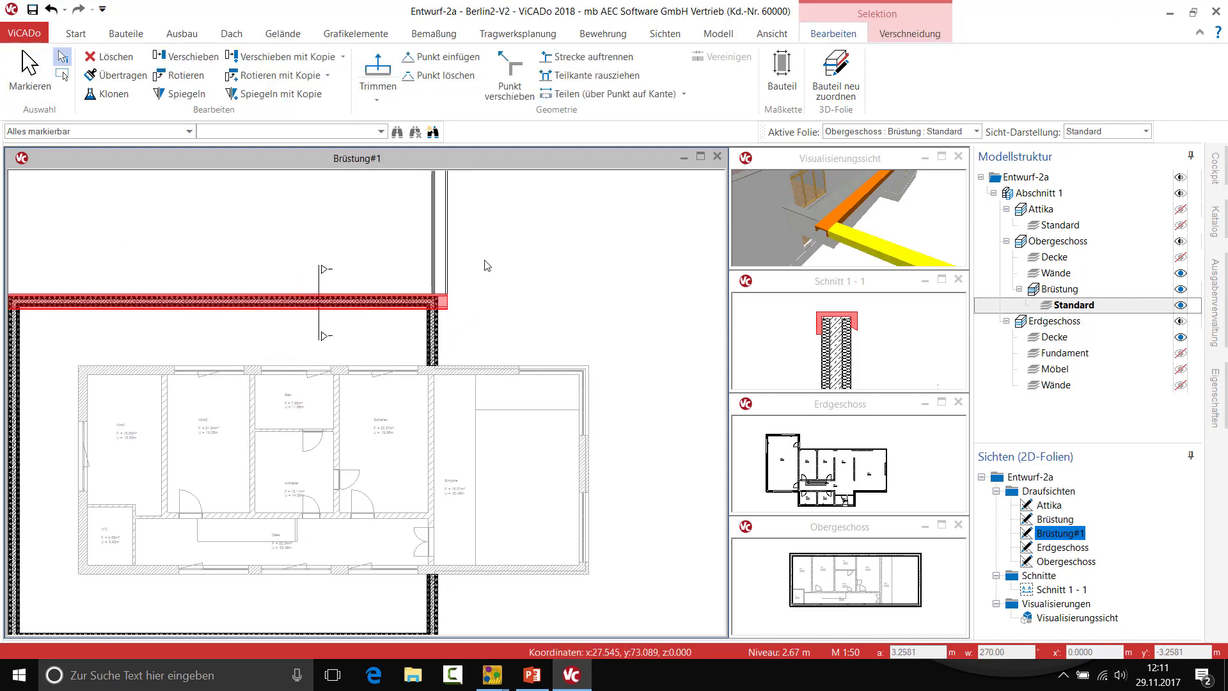
- Move the vertical cap copy from the wall corner to a new position
left_click(189, 57)
key("Escape")
key("Escape")
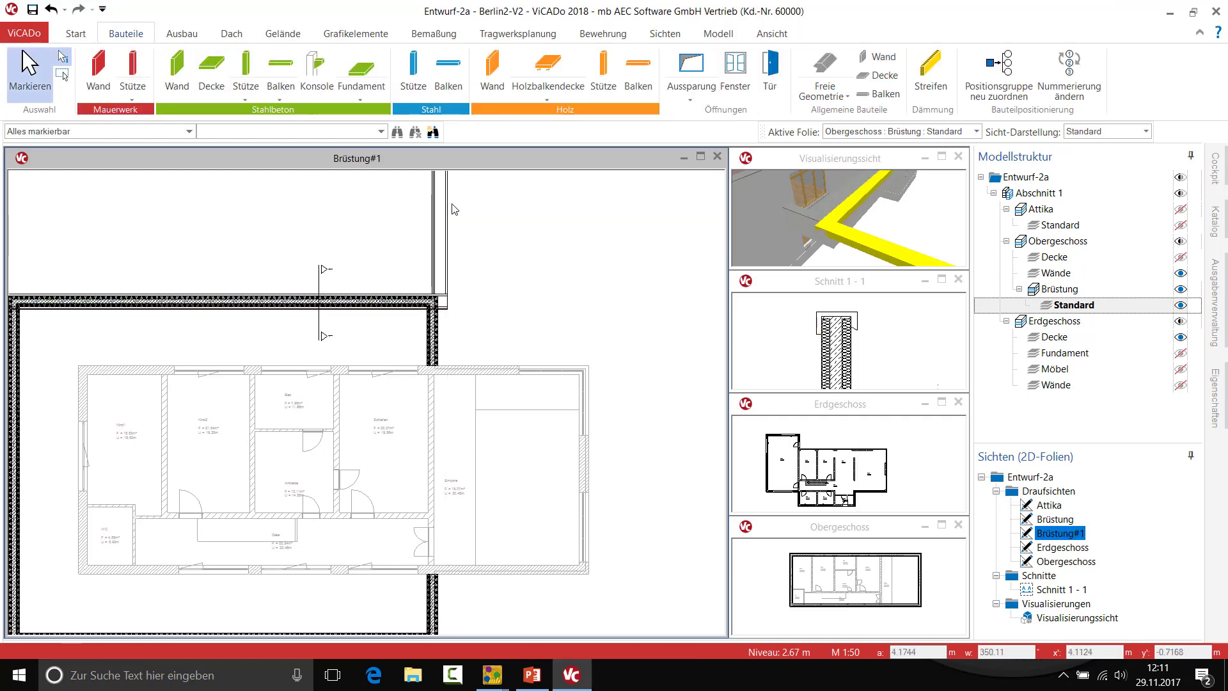
left_click(441, 202)
middle_click_drag(313, 192, 265, 163)
left_click(204, 64)
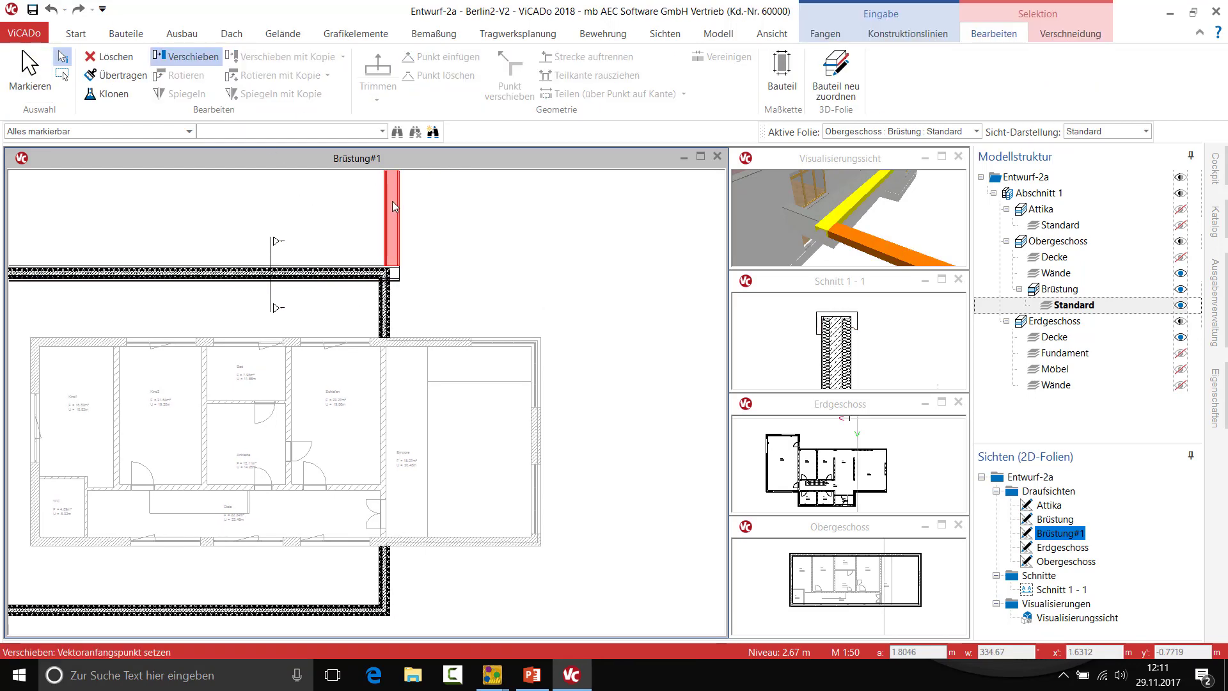
scroll(415, 282, "up", 3)
scroll(377, 242, "up", 2)
left_click(352, 209)
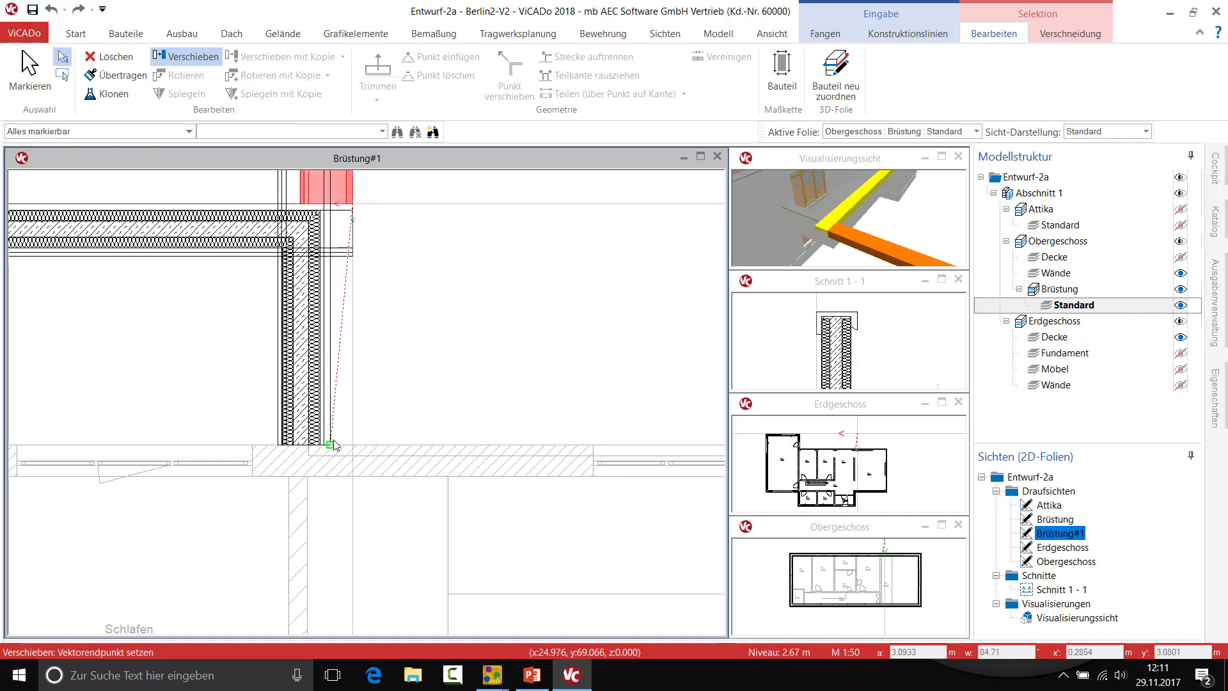
left_click(428, 407)
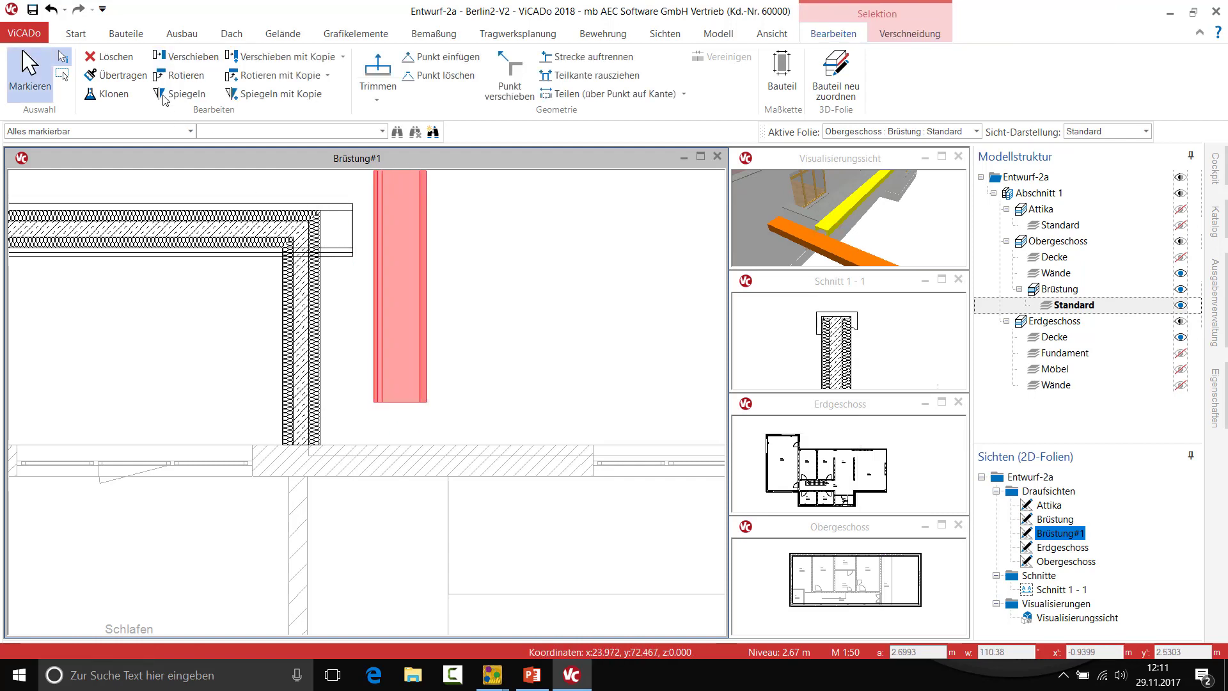
- Place the vertical cap onto the wall corner, check it in 3D, and return to Brüstung#1
left_click(187, 56)
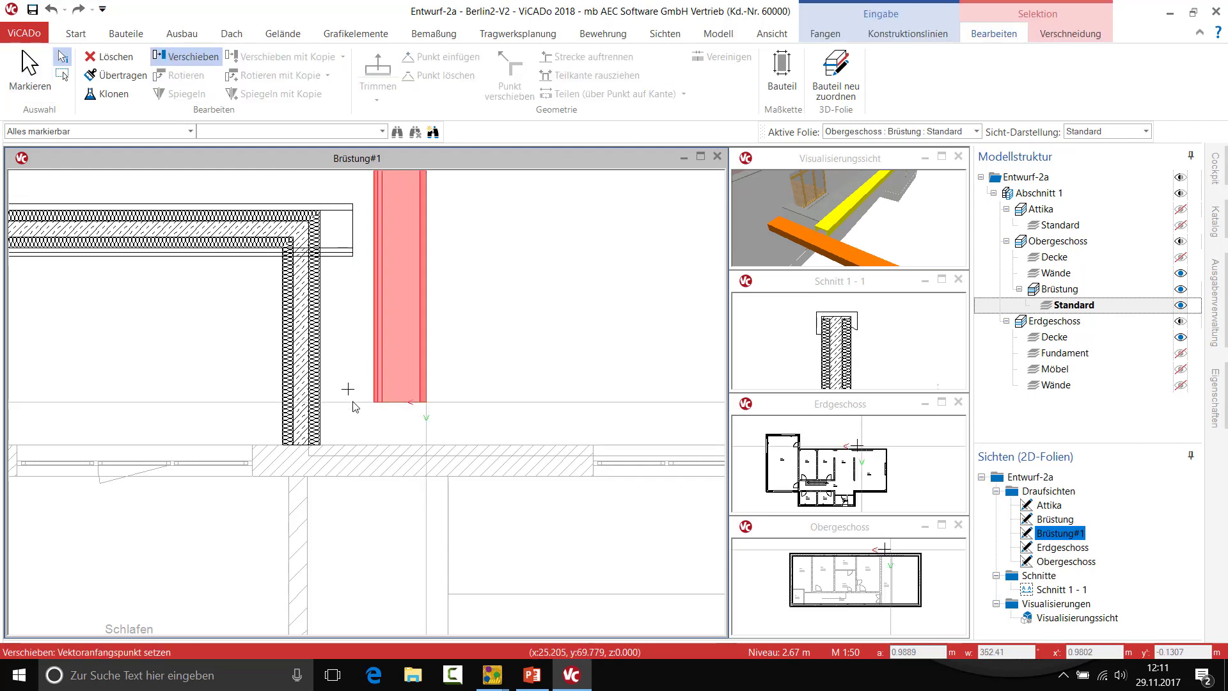
left_click(419, 406)
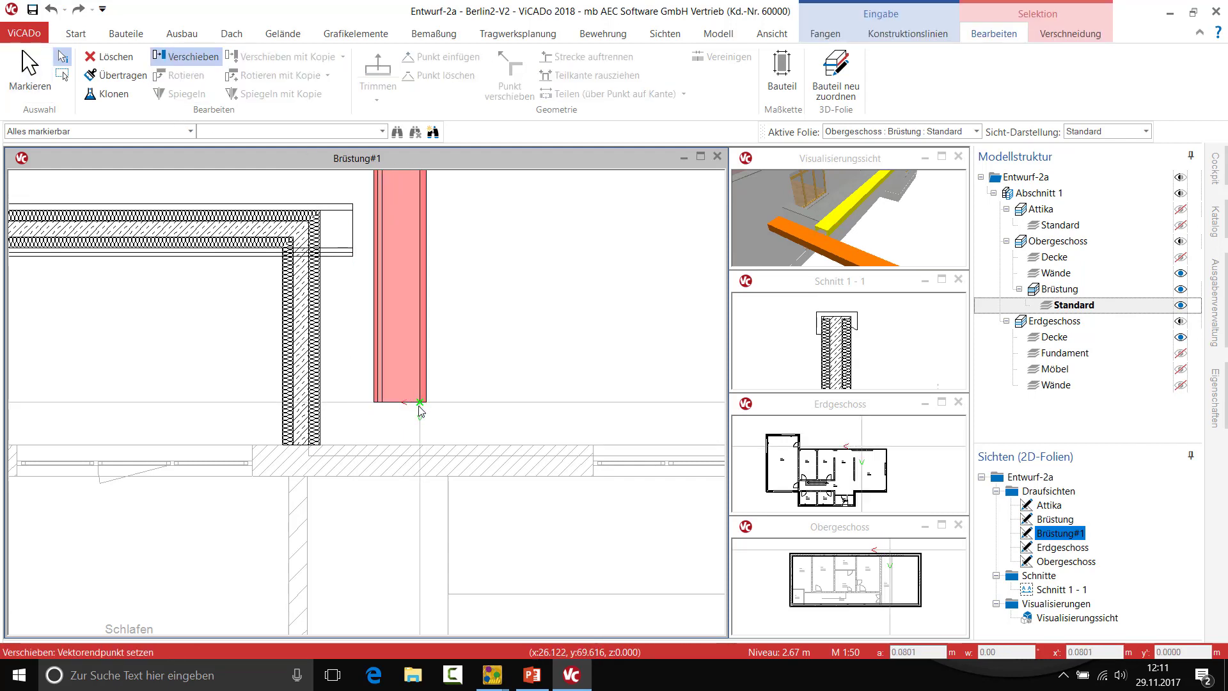
left_click(322, 446)
left_click(471, 333)
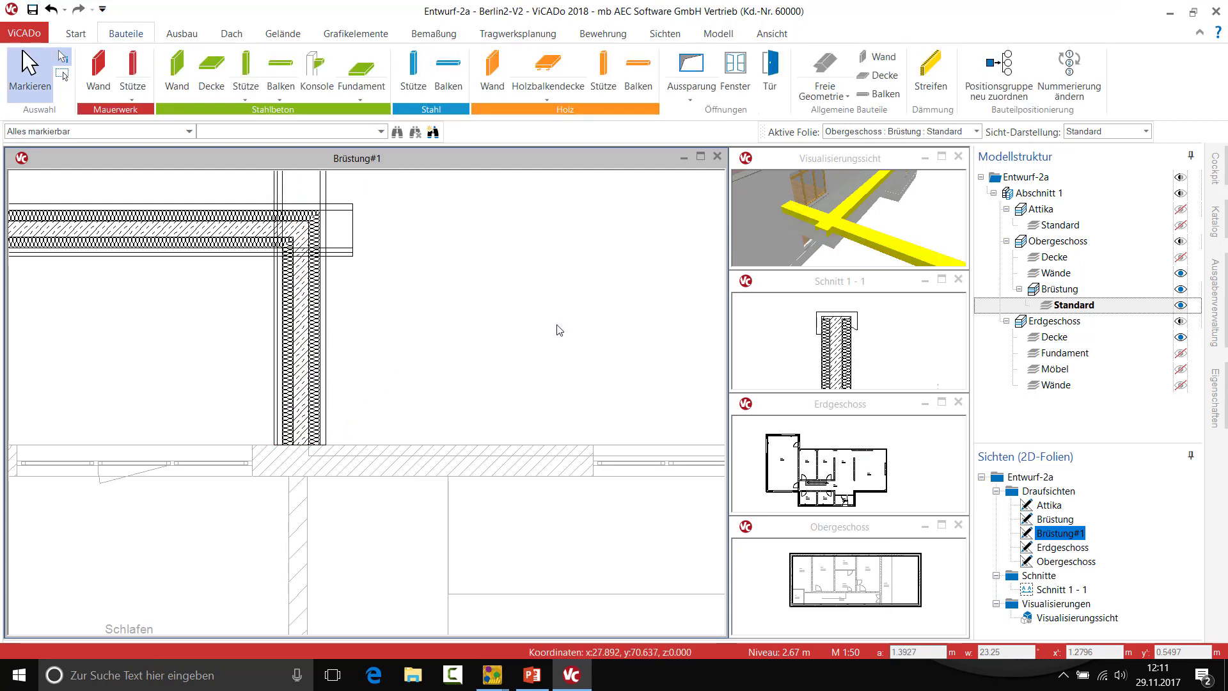
left_click(941, 156)
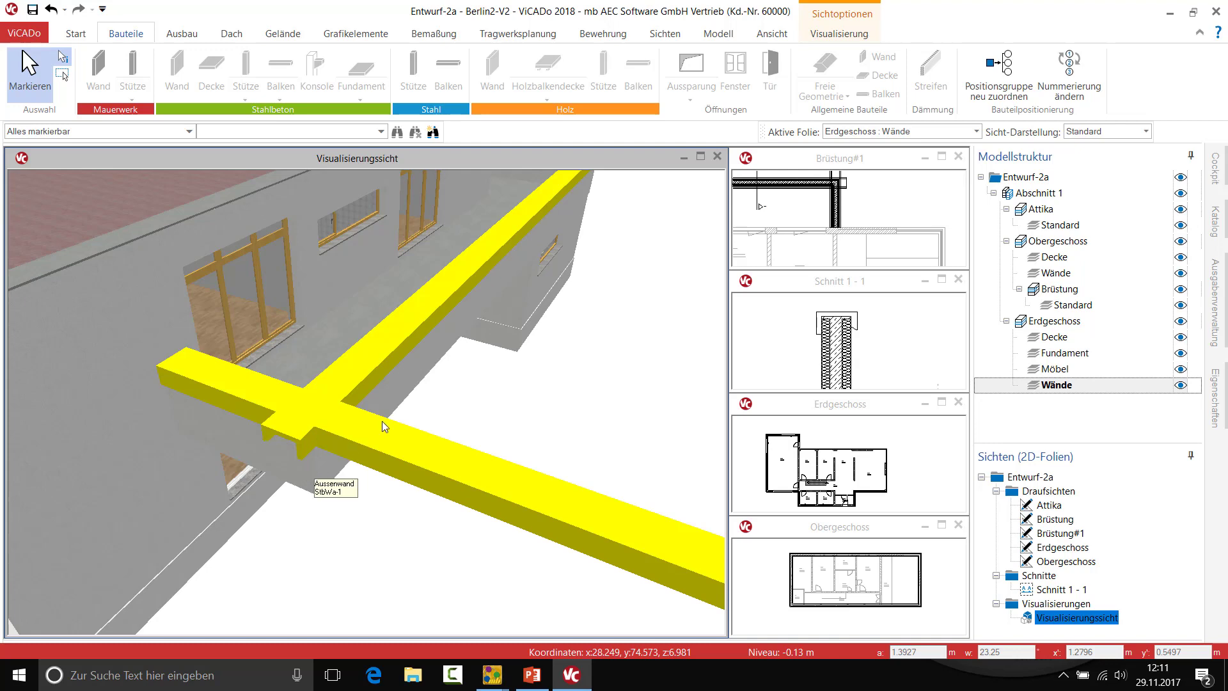
left_click(942, 159)
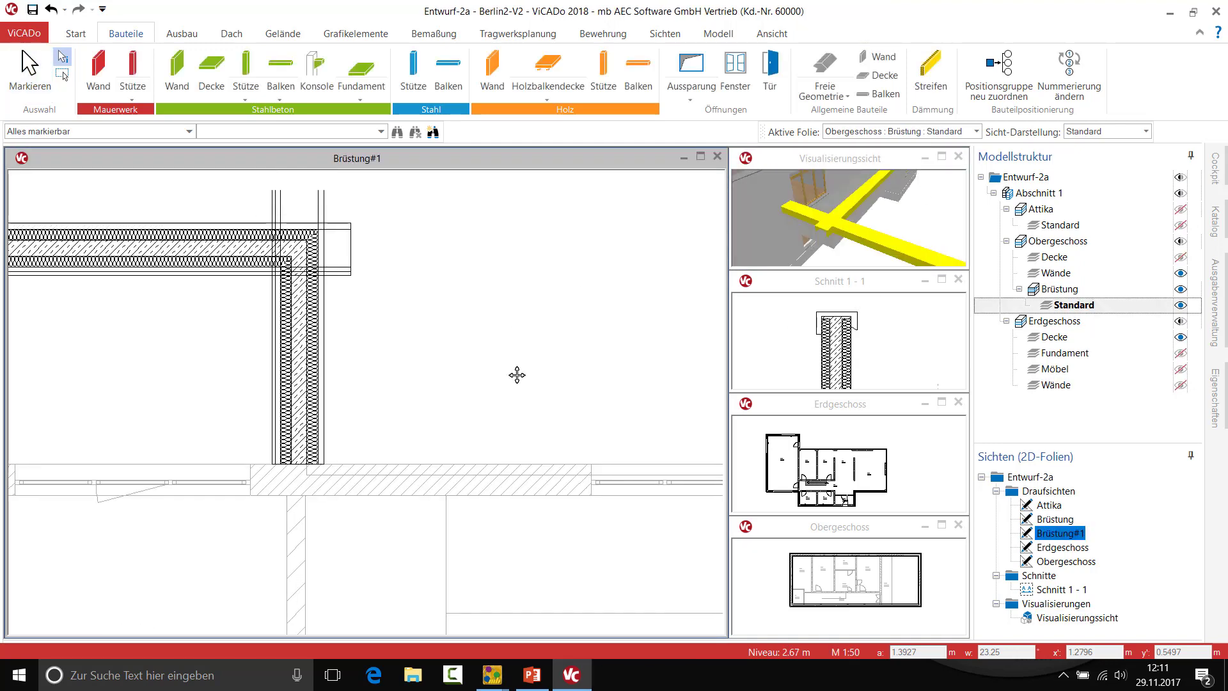
scroll(511, 378, "up", 3)
- Split the vertical parapet piece at an edge point near the corner with Teilen
left_click(335, 226)
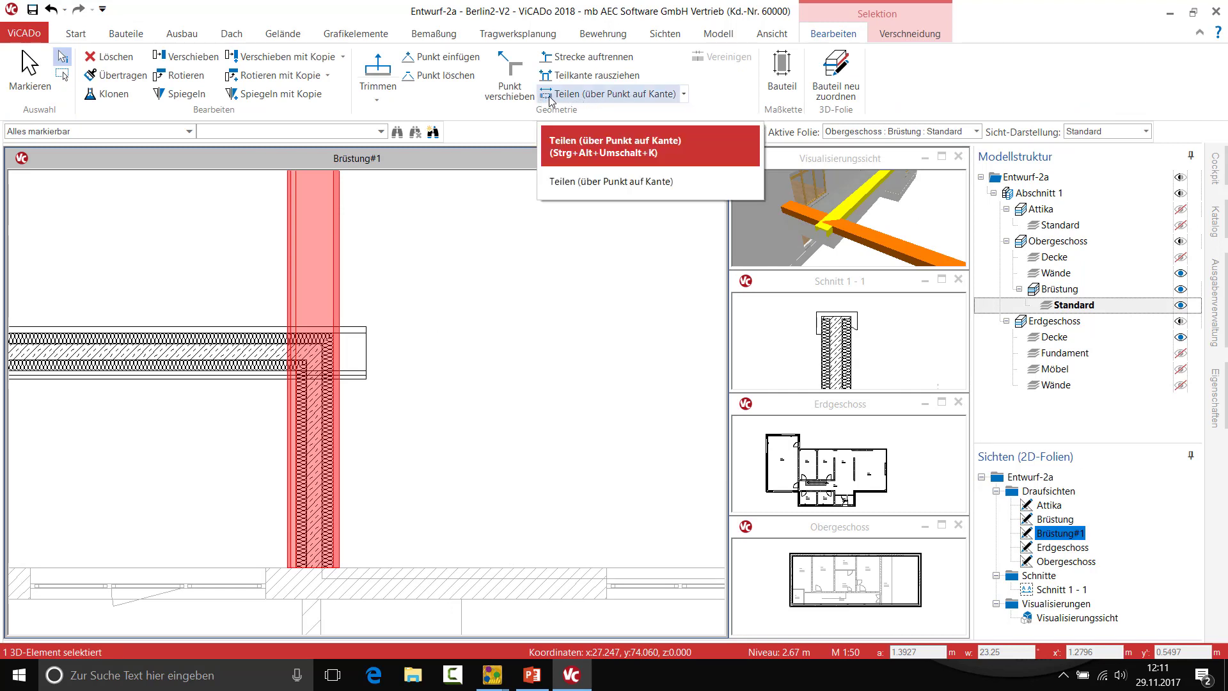
left_click(548, 96)
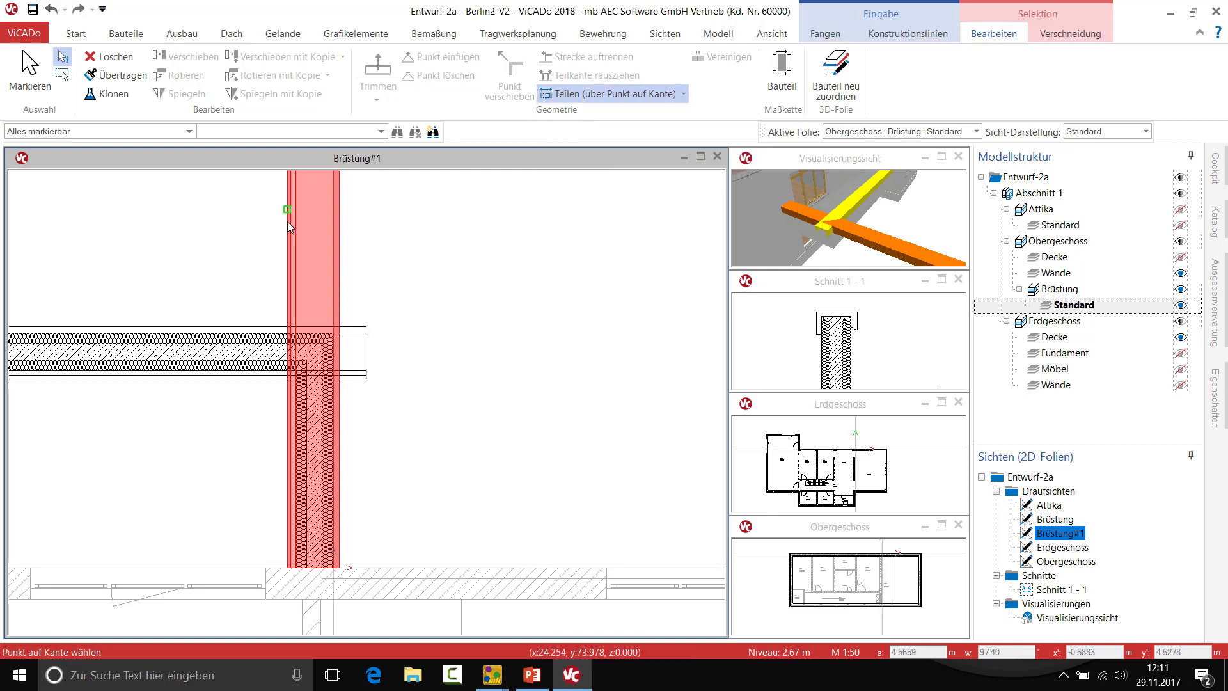
left_click(286, 238)
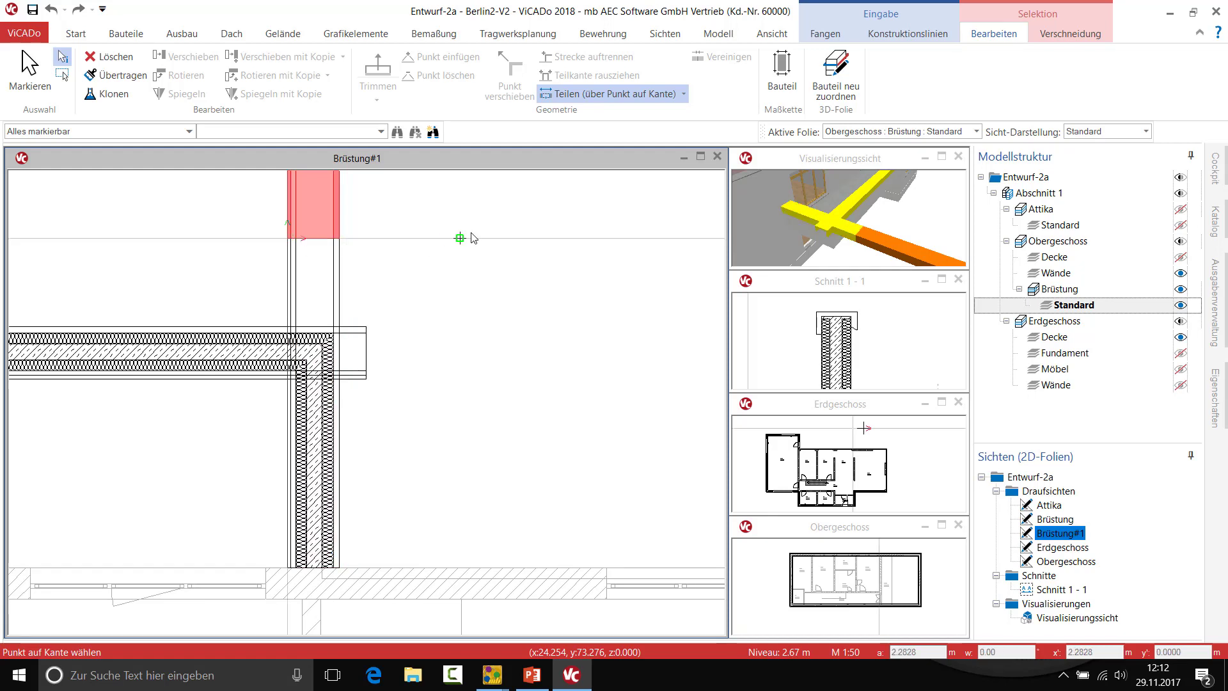
left_click(30, 67)
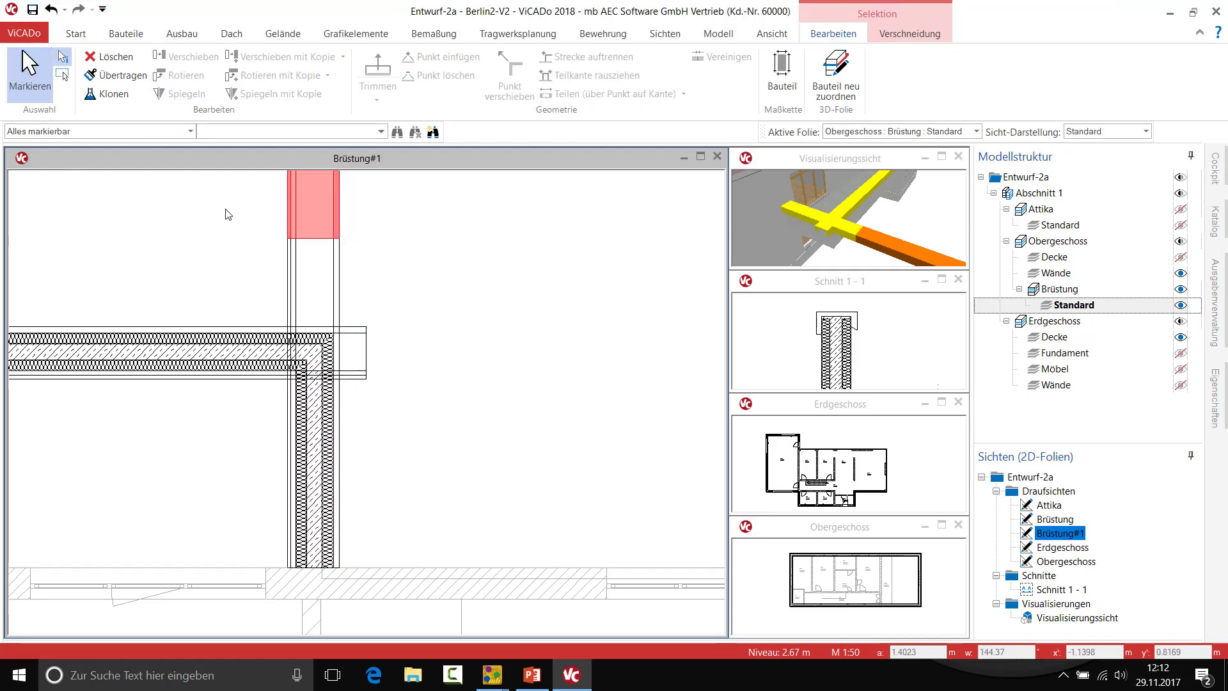
- Move the upper split-off part off to the right and select the remaining piece
left_click(313, 201)
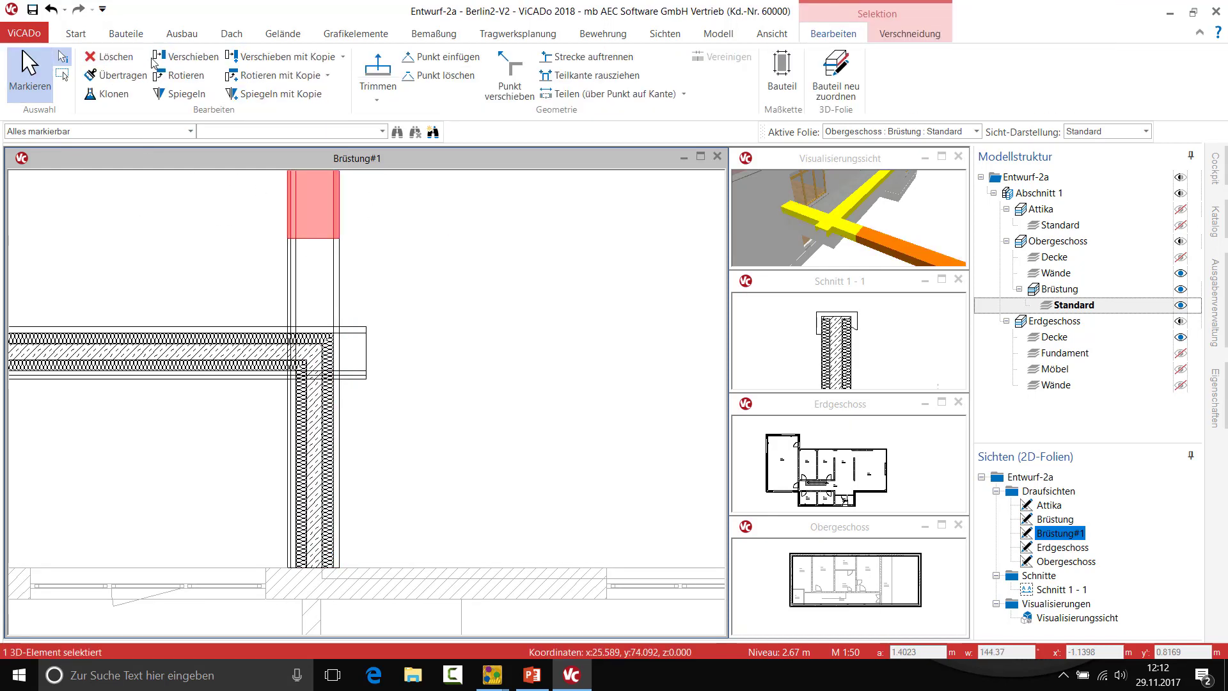
left_click(187, 57)
left_click(339, 238)
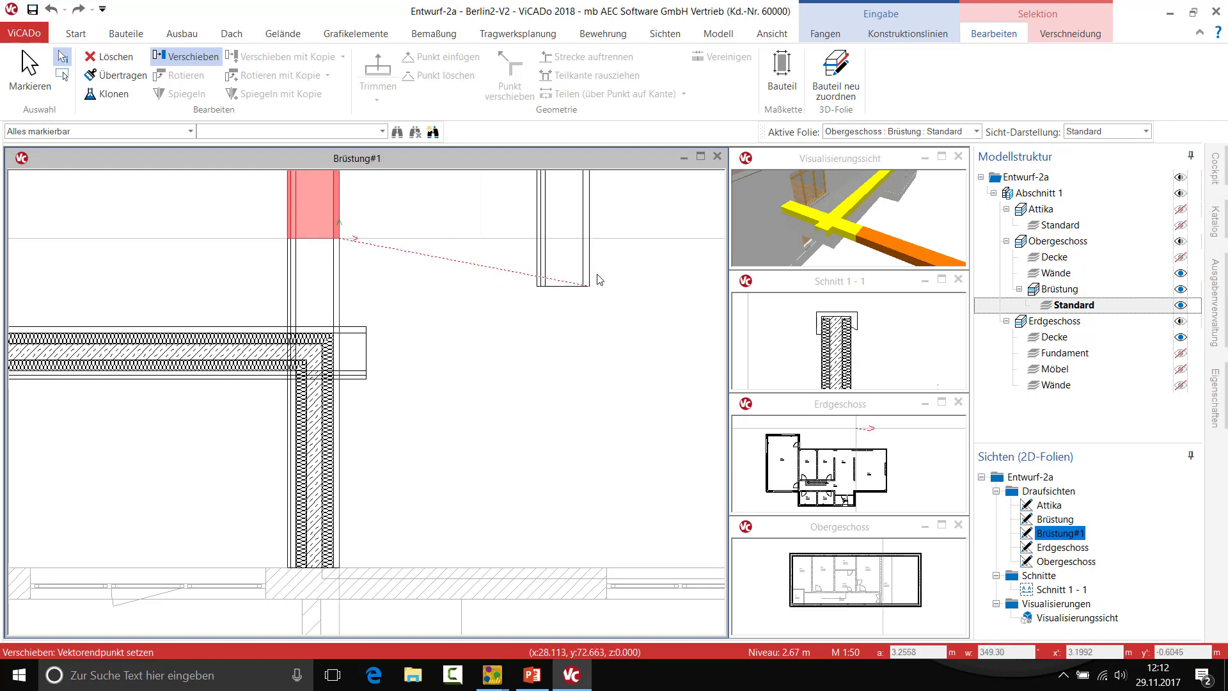
left_click(597, 239)
key("Escape")
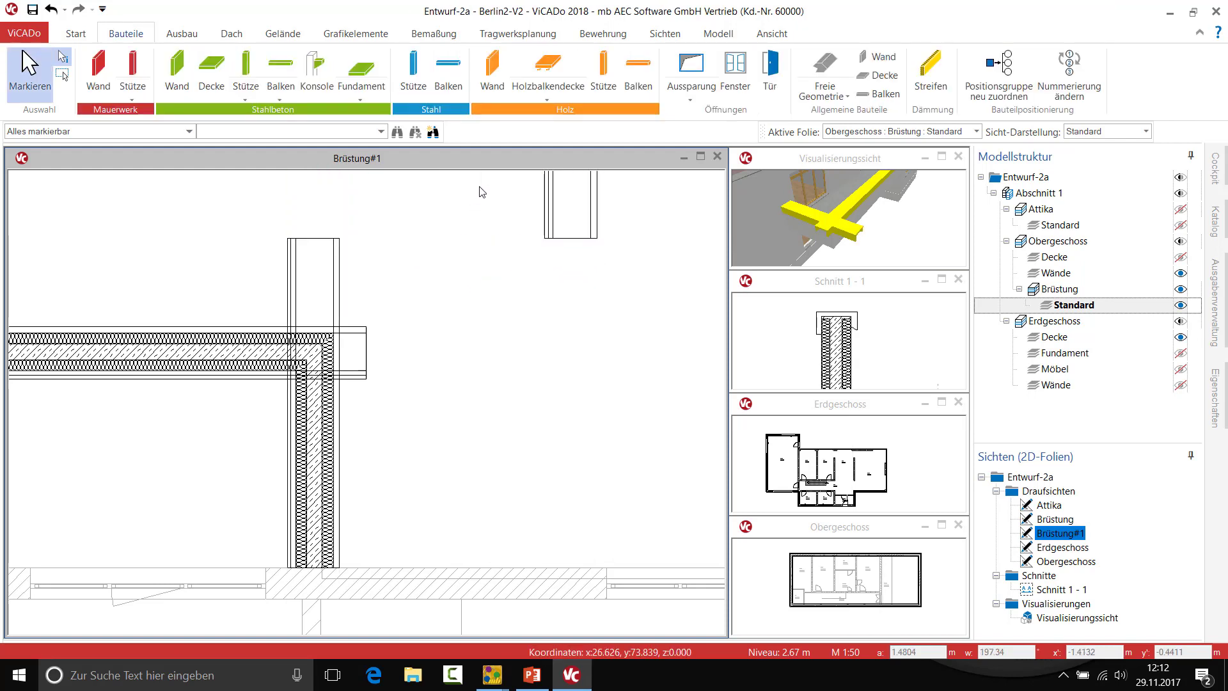
left_click(287, 255)
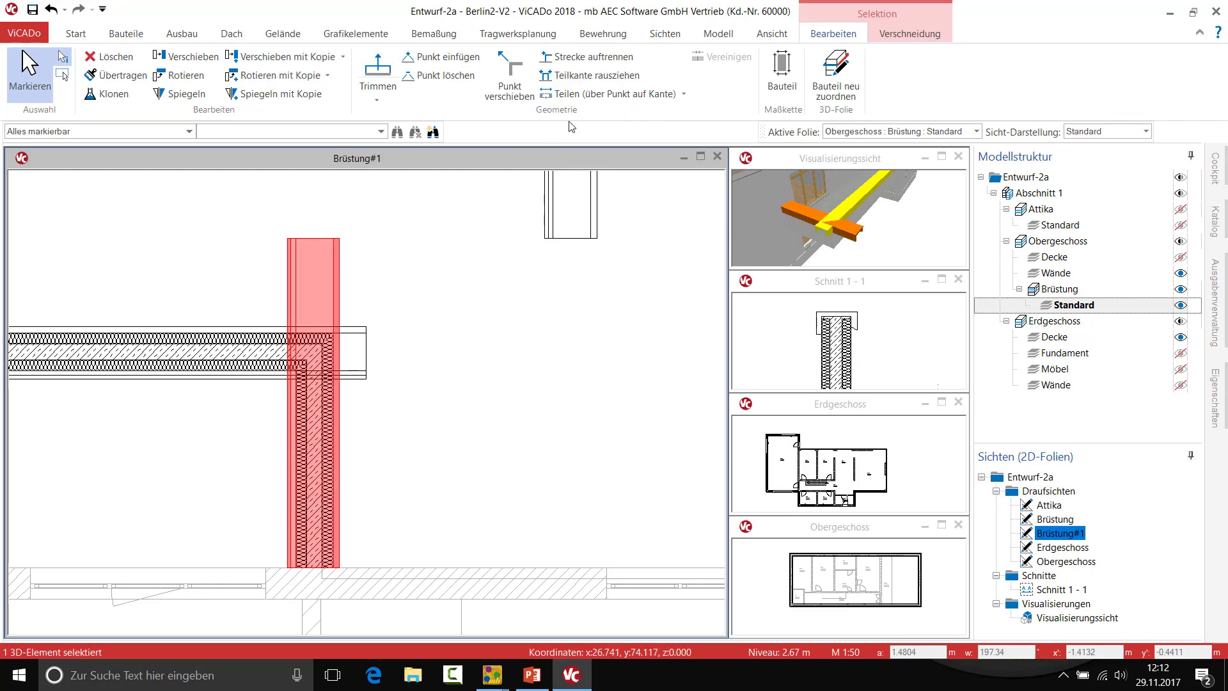
- Cut the vertical parapet piece diagonally at the corner and move its wedge to the right
left_click(683, 94)
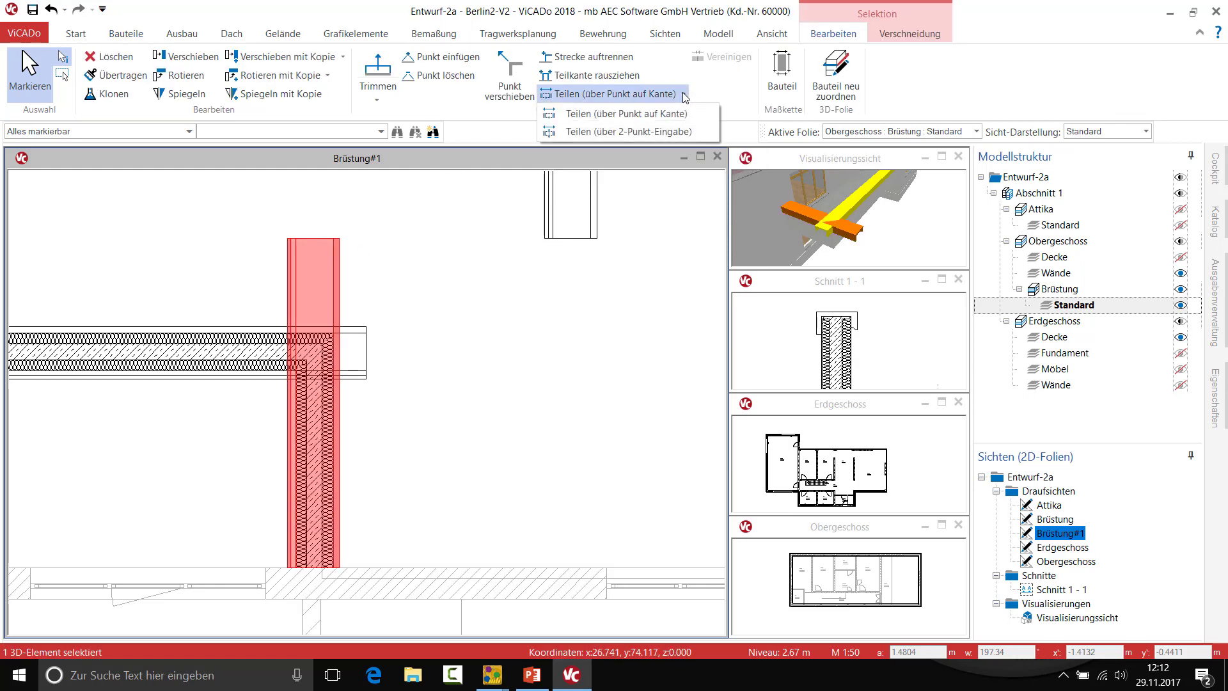
left_click(661, 131)
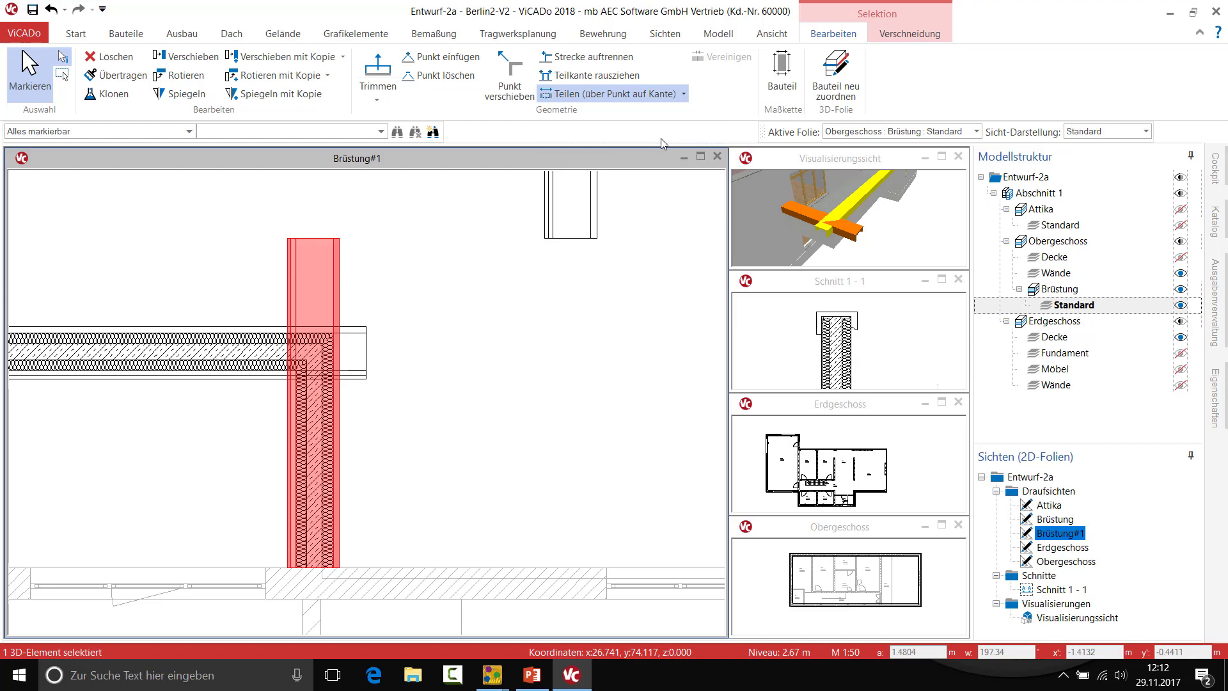
scroll(310, 386, "up", 1)
scroll(309, 386, "up", 2)
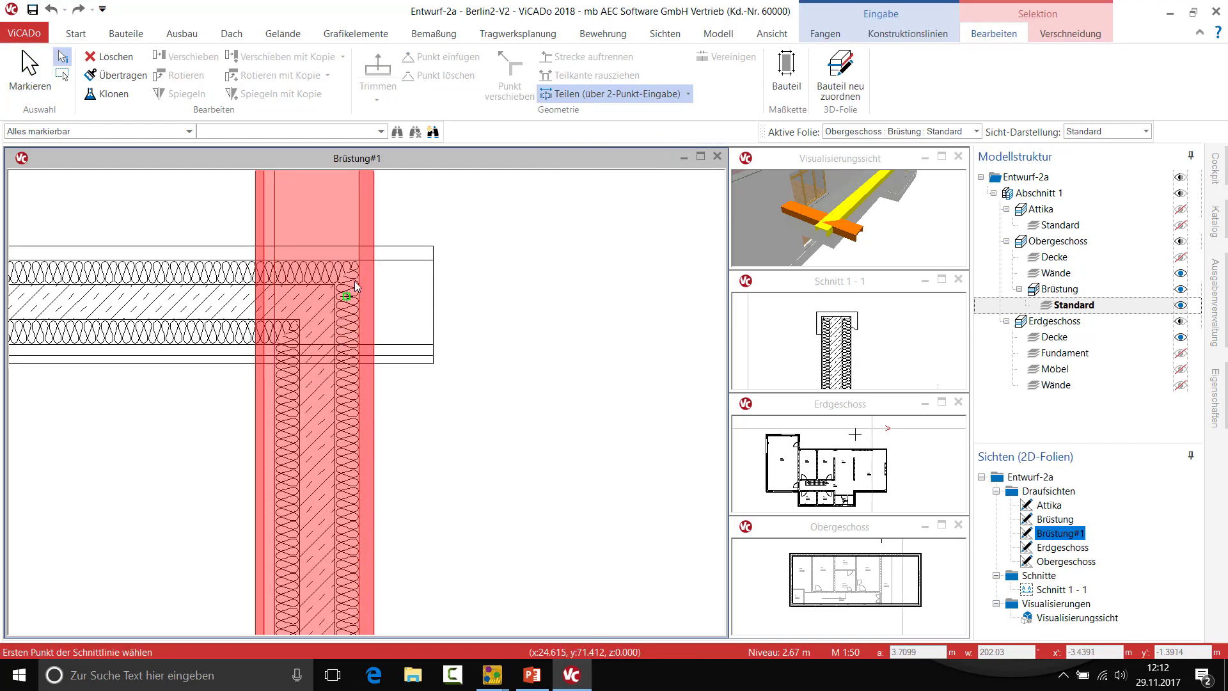
left_click(374, 246)
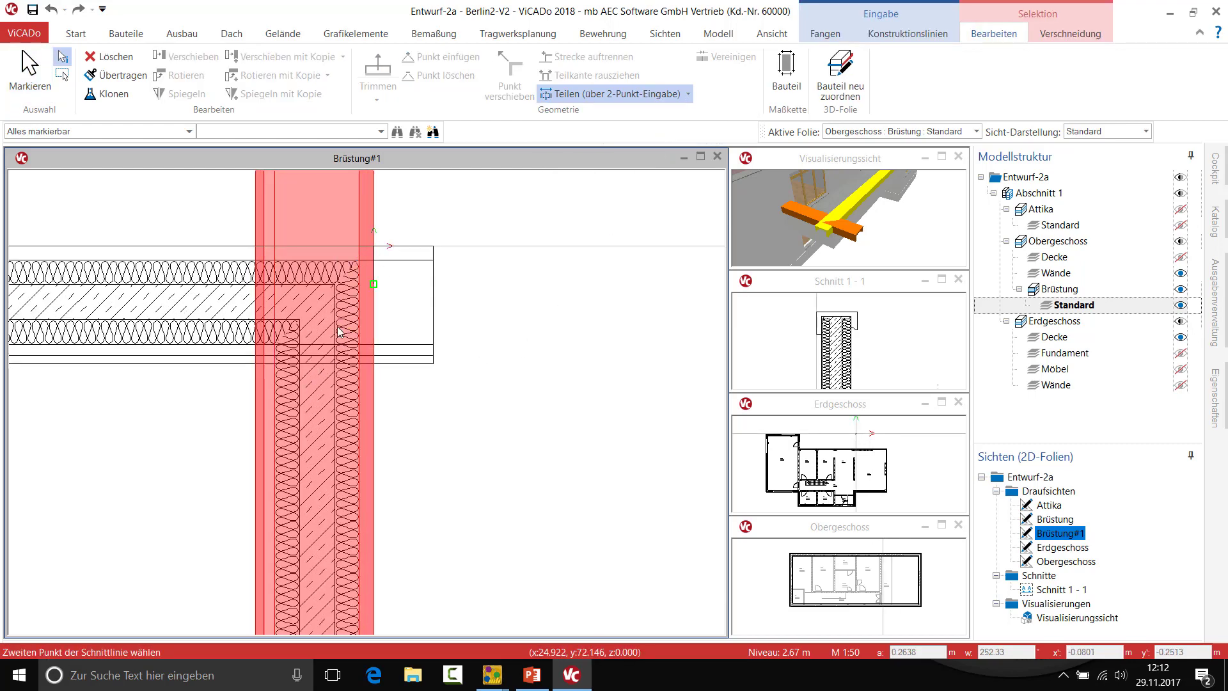
left_click(254, 363)
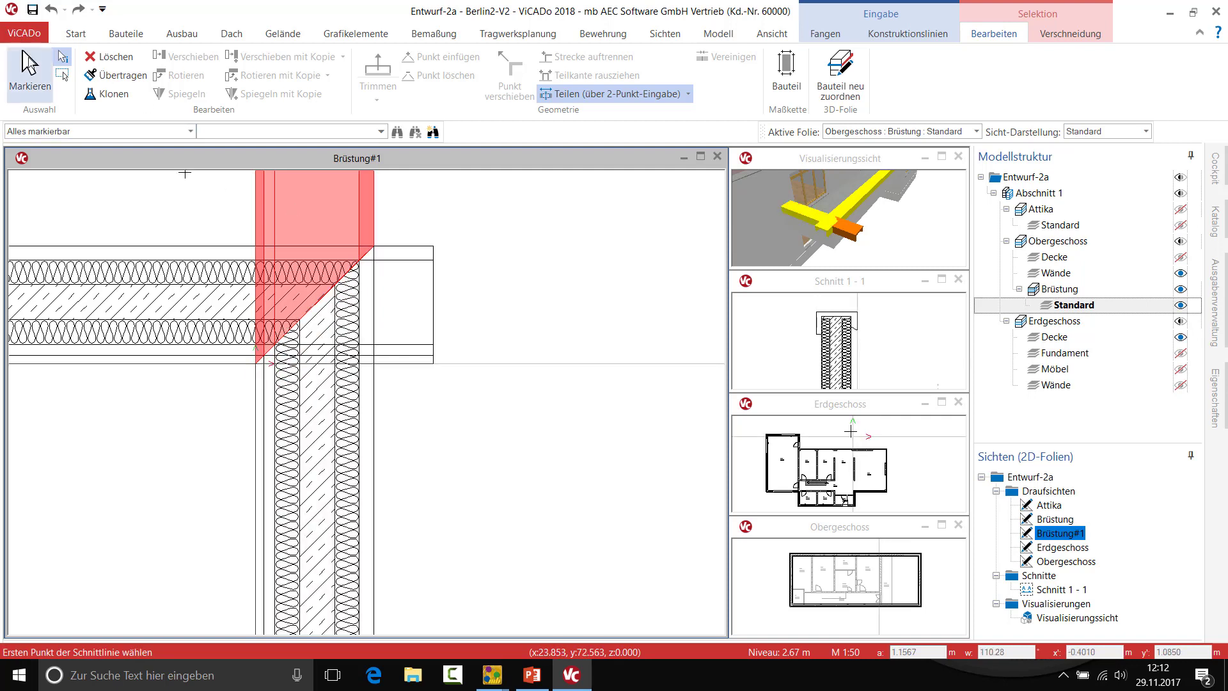
key("Escape")
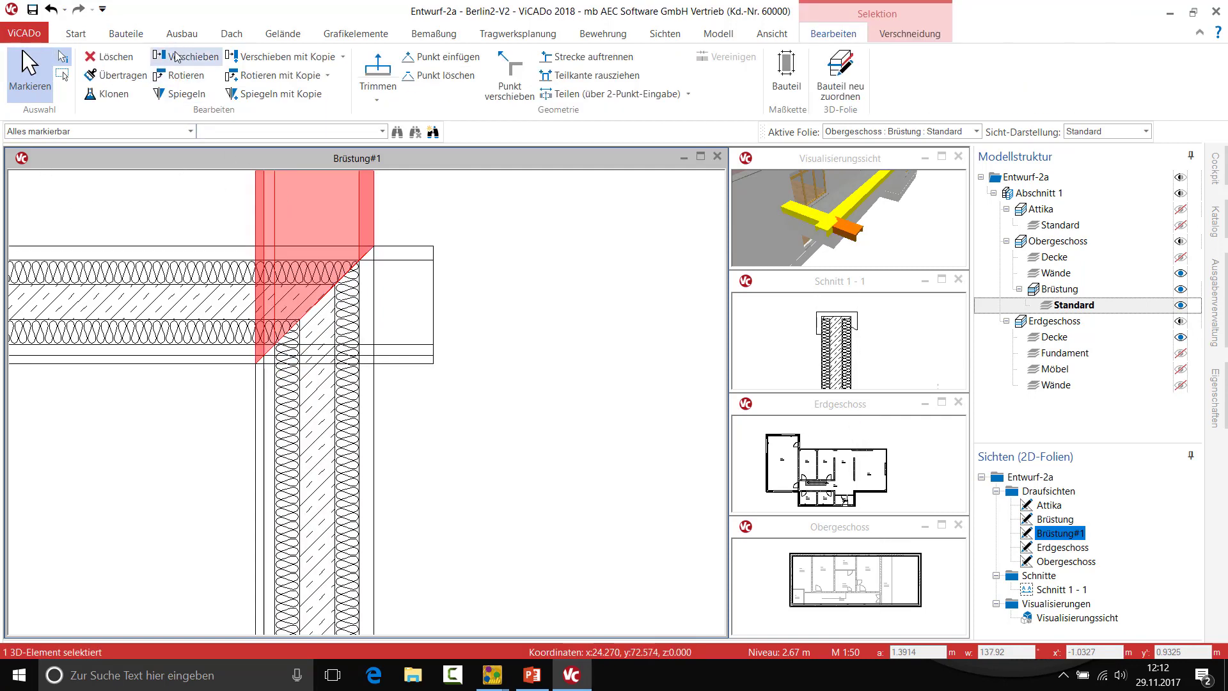
left_click(176, 56)
left_click(275, 194)
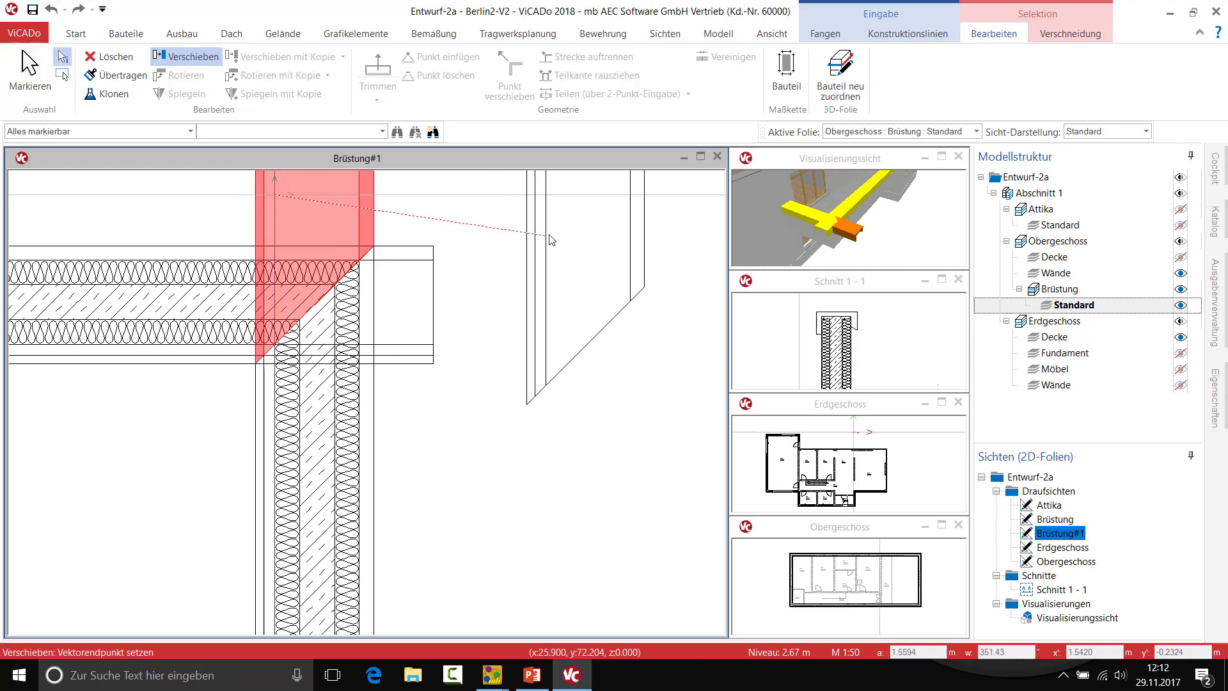
left_click(551, 235)
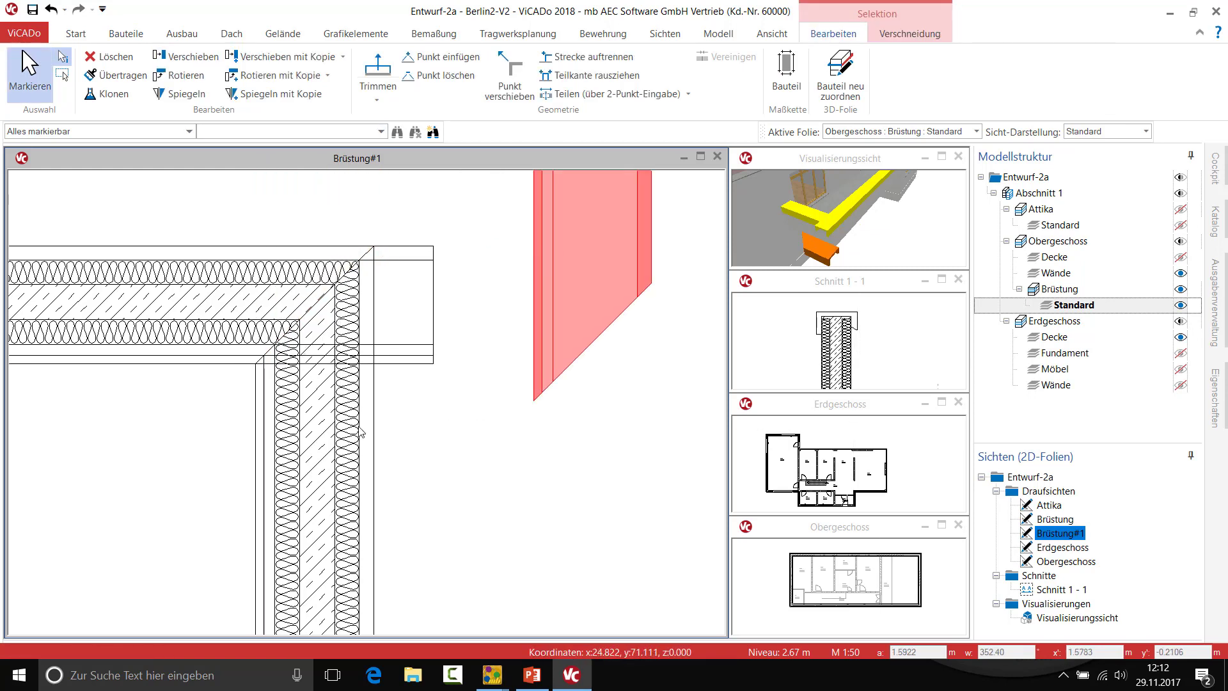
- Cut the horizontal parapet piece diagonally at the corner with a two-point cut line
left_click(278, 252)
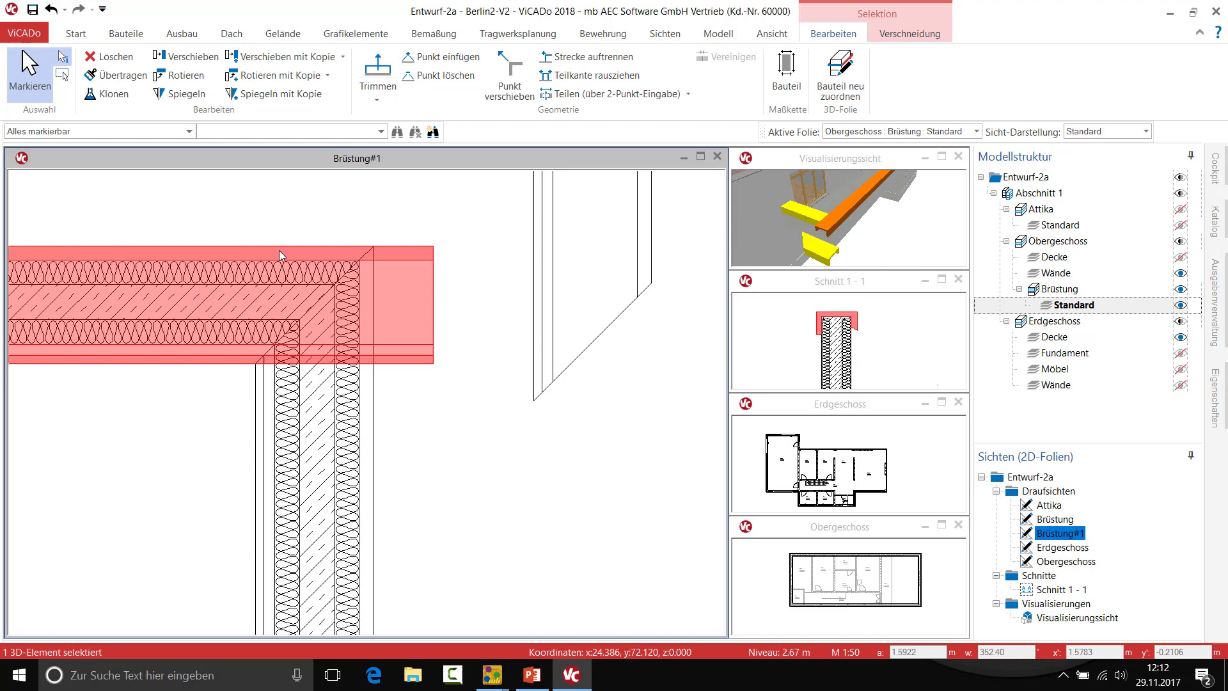
left_click(369, 408)
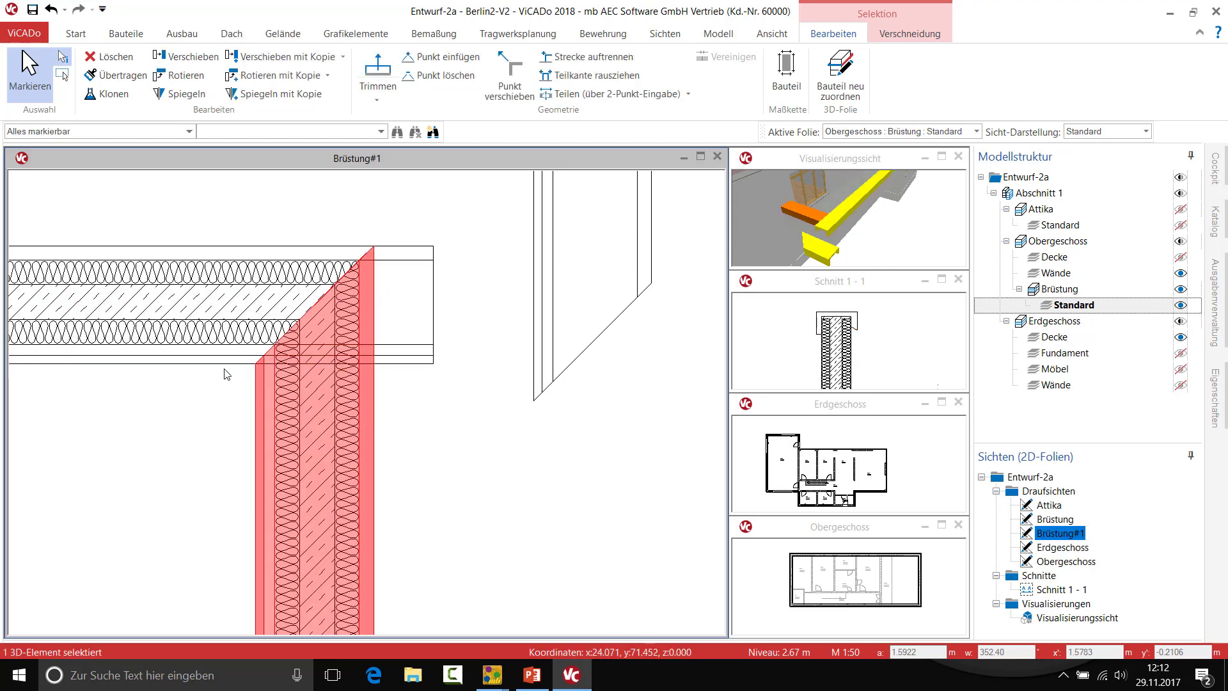
left_click(410, 255)
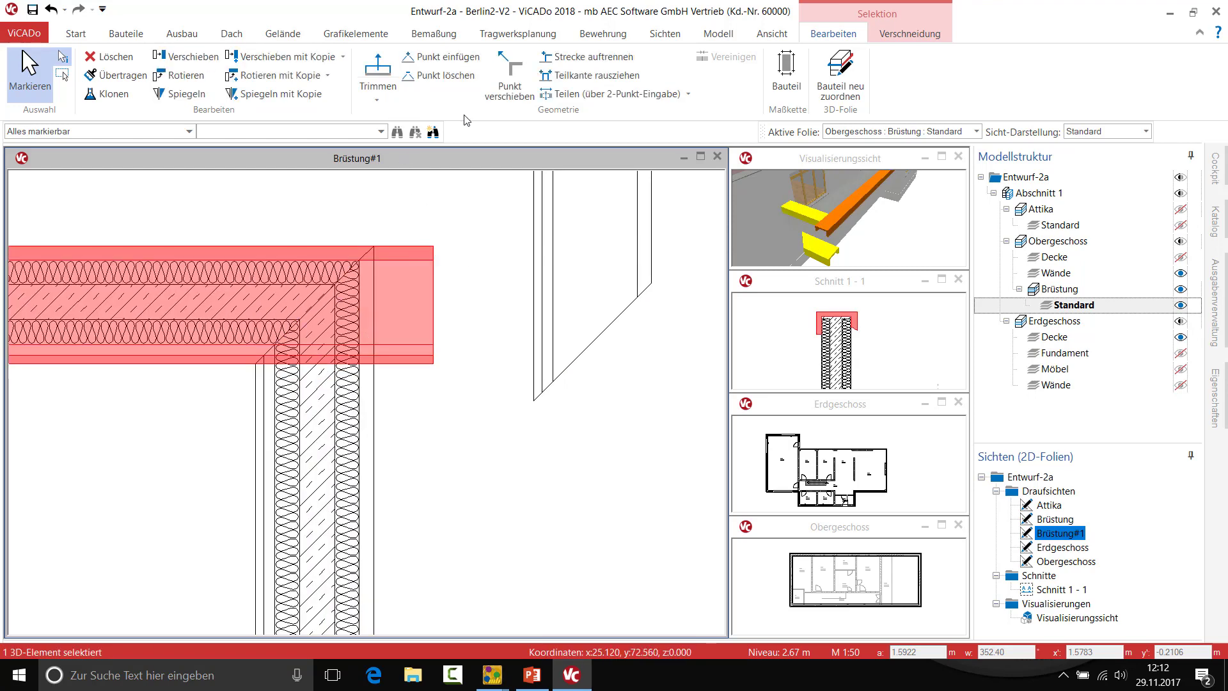
left_click(591, 94)
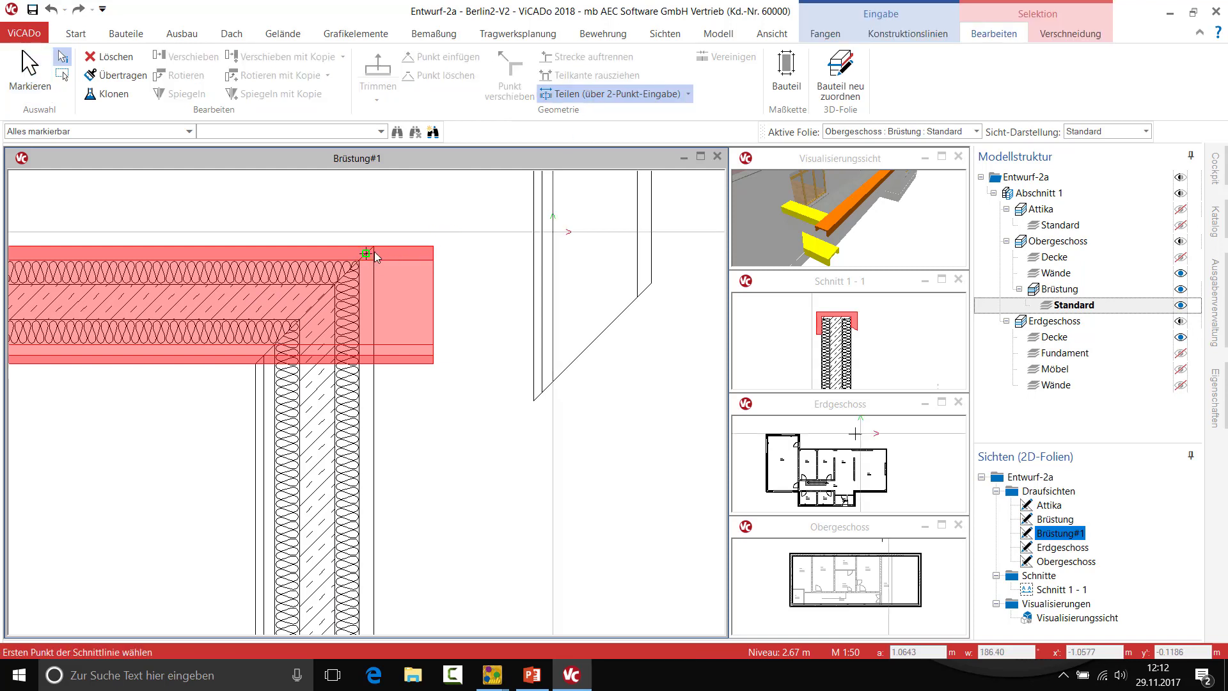
left_click(375, 248)
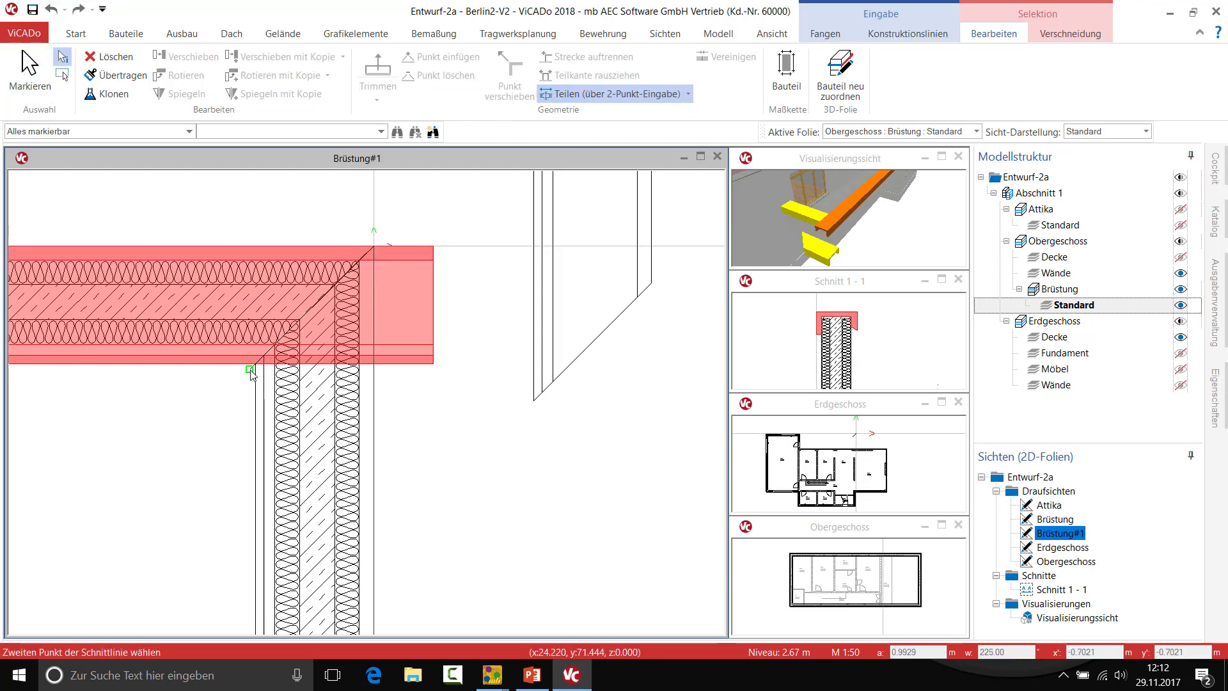
left_click(250, 372)
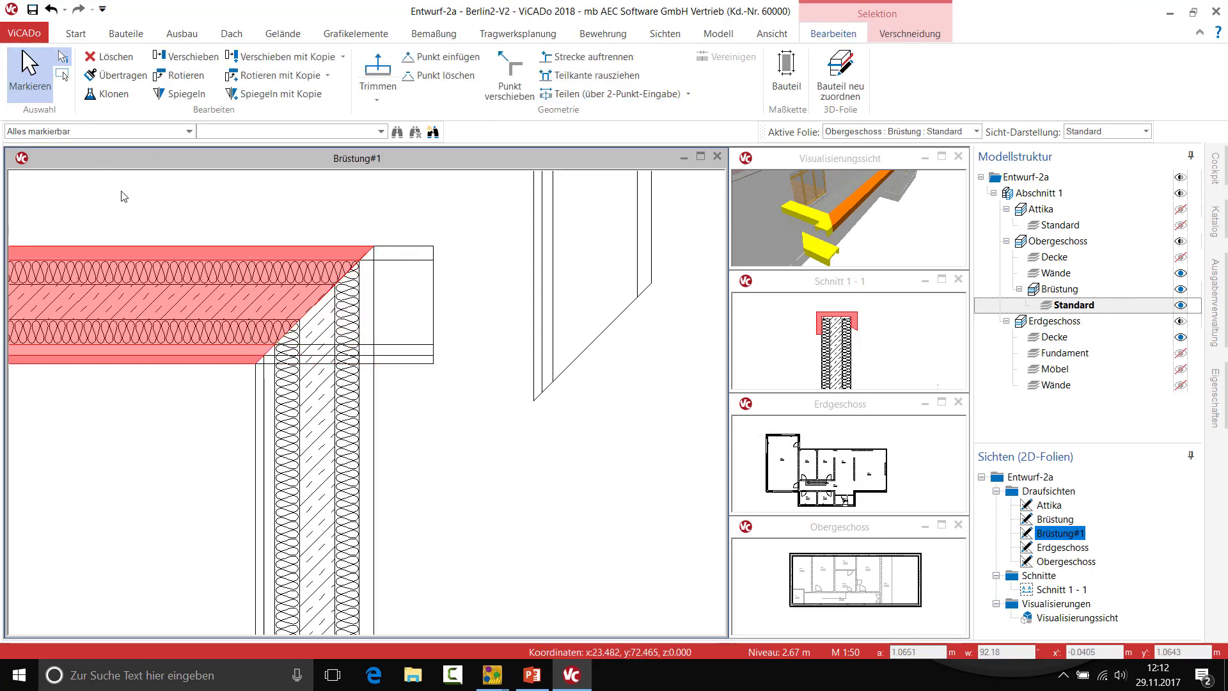
- Move the triangular corner leftover aside and show the 3D view in the main window
left_click(124, 196)
left_click(398, 253)
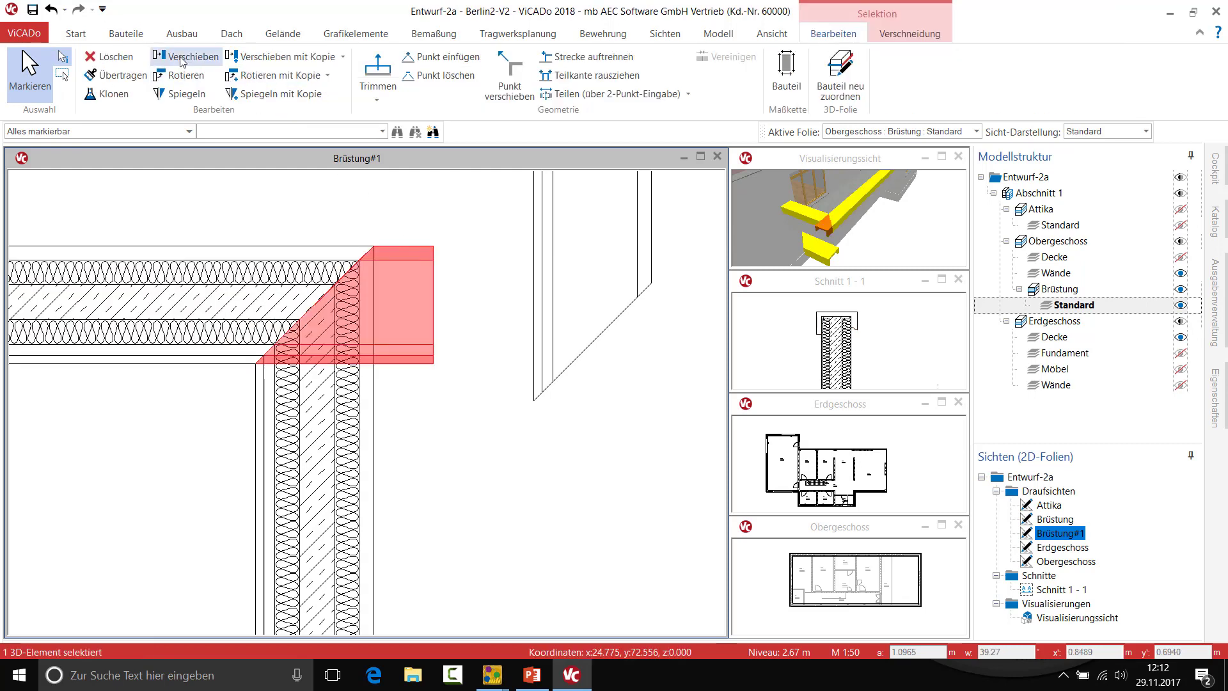
left_click(182, 61)
left_click(394, 337)
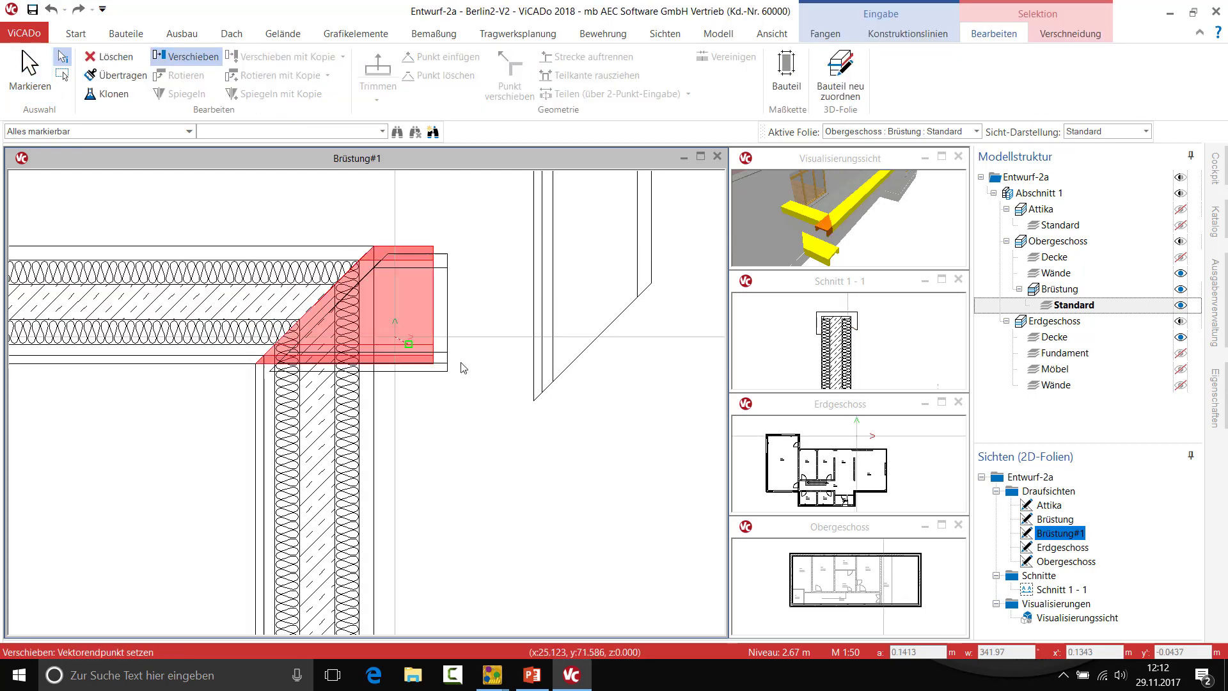
left_click(716, 386)
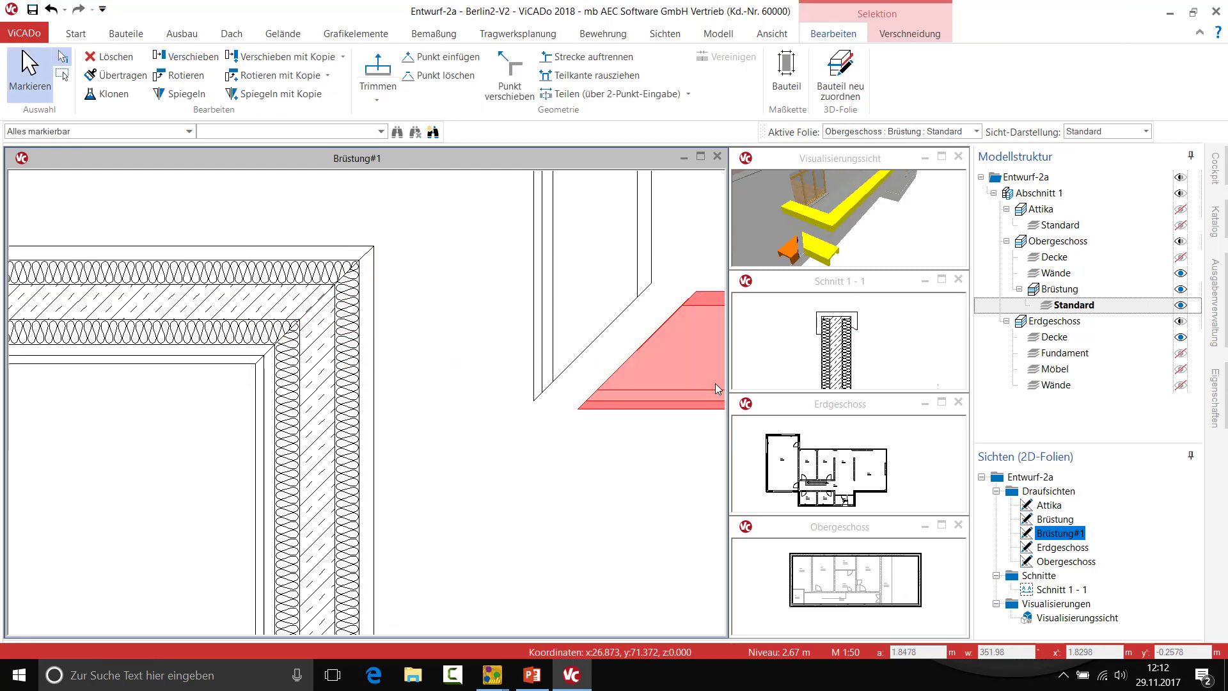
left_click(942, 157)
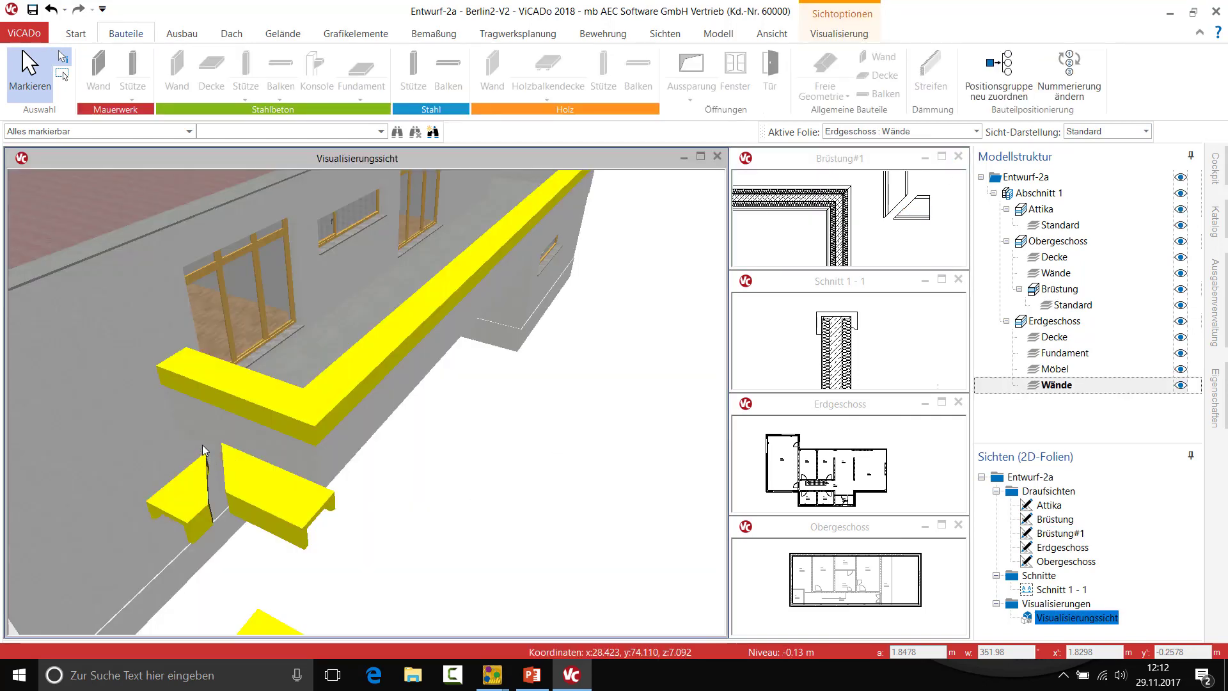
- Delete the detached yellow parapet wedge near the balcony in 3D, then bring Brüstung#1 back to the main view
scroll(211, 447, "up", 3)
scroll(231, 448, "up", 2)
scroll(323, 446, "up", 3)
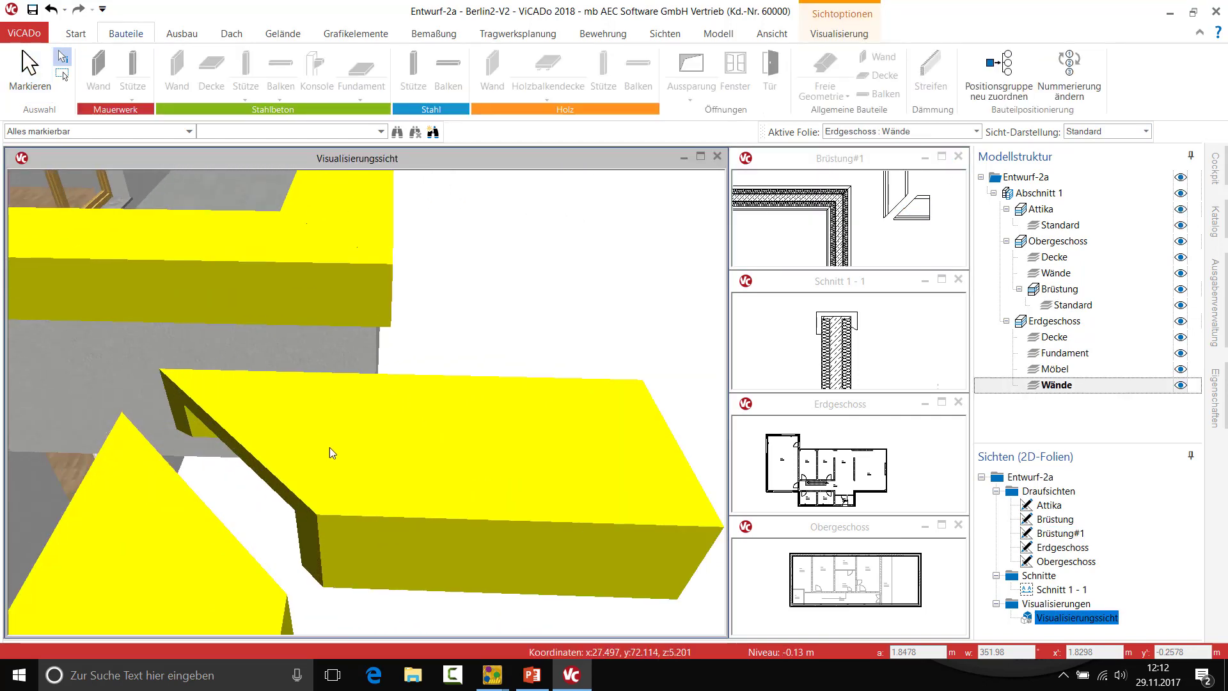
mouse_move(329, 447)
middle_mouse_down()
mouse_move(380, 438)
mouse_move(400, 411)
mouse_move(368, 450)
mouse_move(307, 444)
middle_mouse_up()
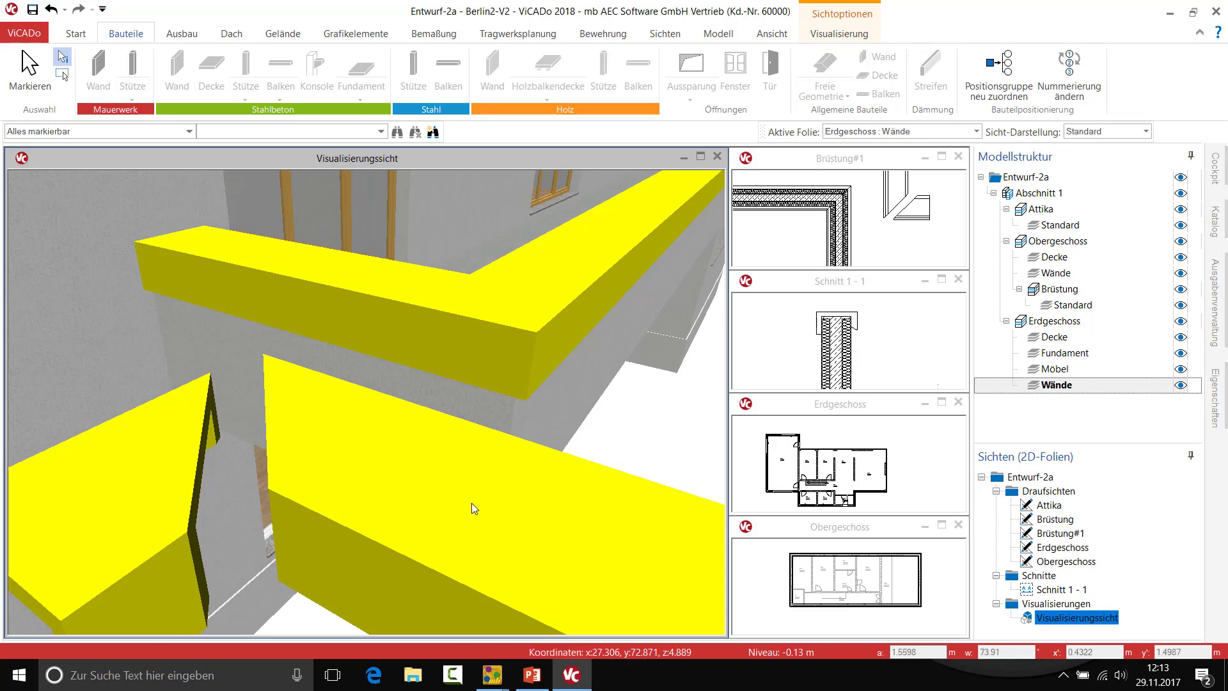
left_click(447, 489)
key("Delete")
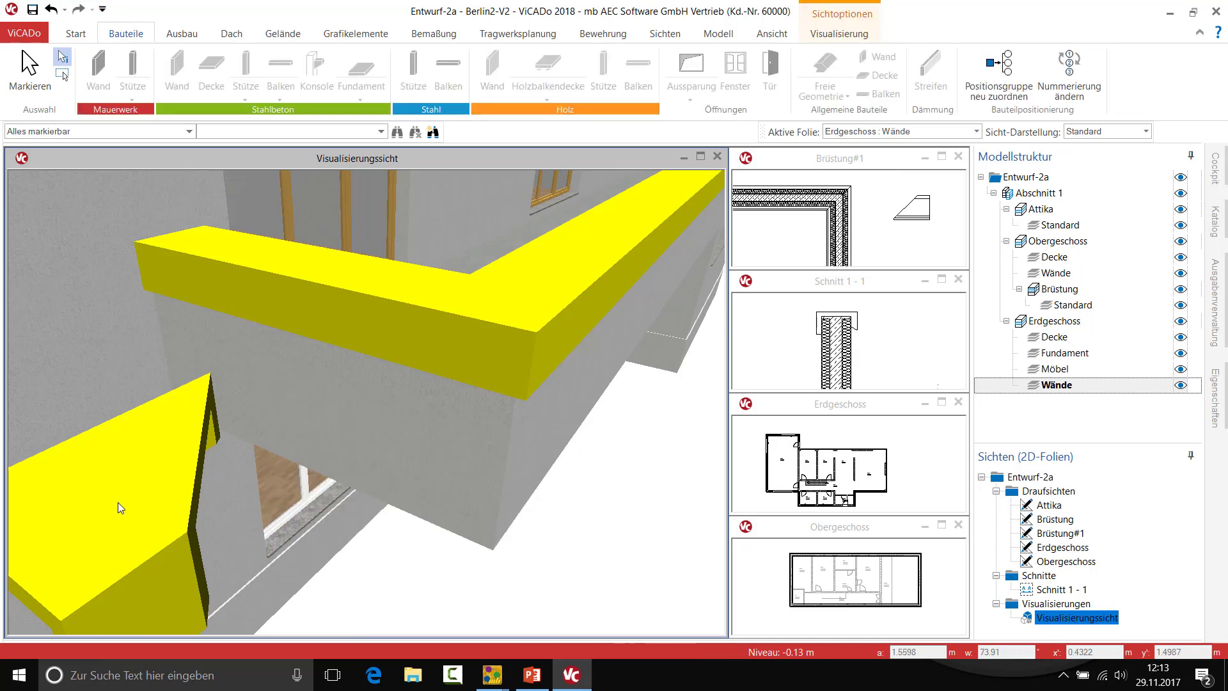
scroll(364, 512, "down", 2)
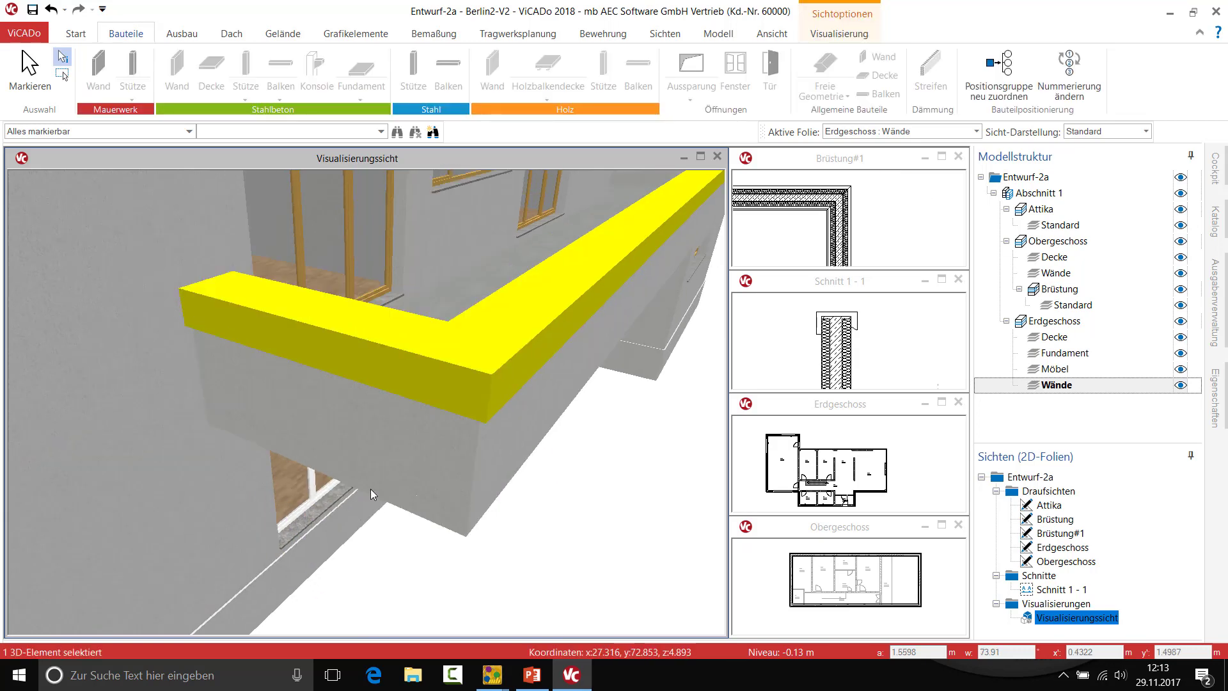
scroll(371, 488, "down", 3)
scroll(494, 402, "down", 2)
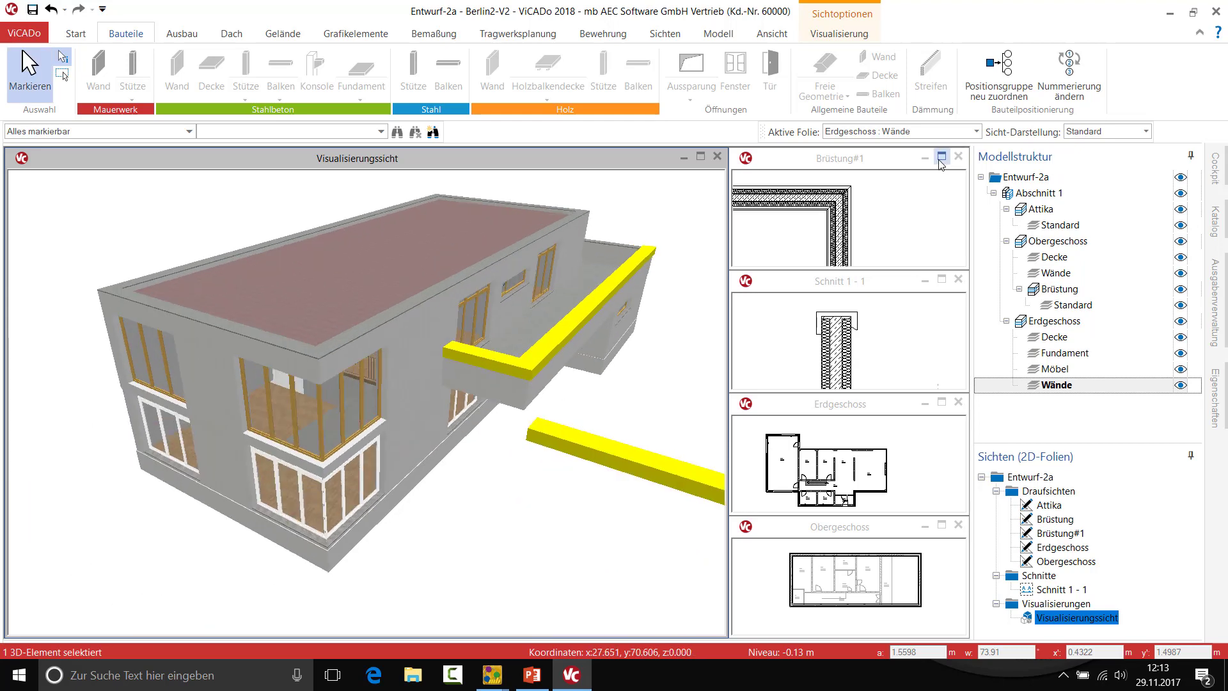
left_click(942, 156)
scroll(318, 389, "down", 1)
- Delete the stray vertical parapet wall beside the building
scroll(345, 384, "down", 2)
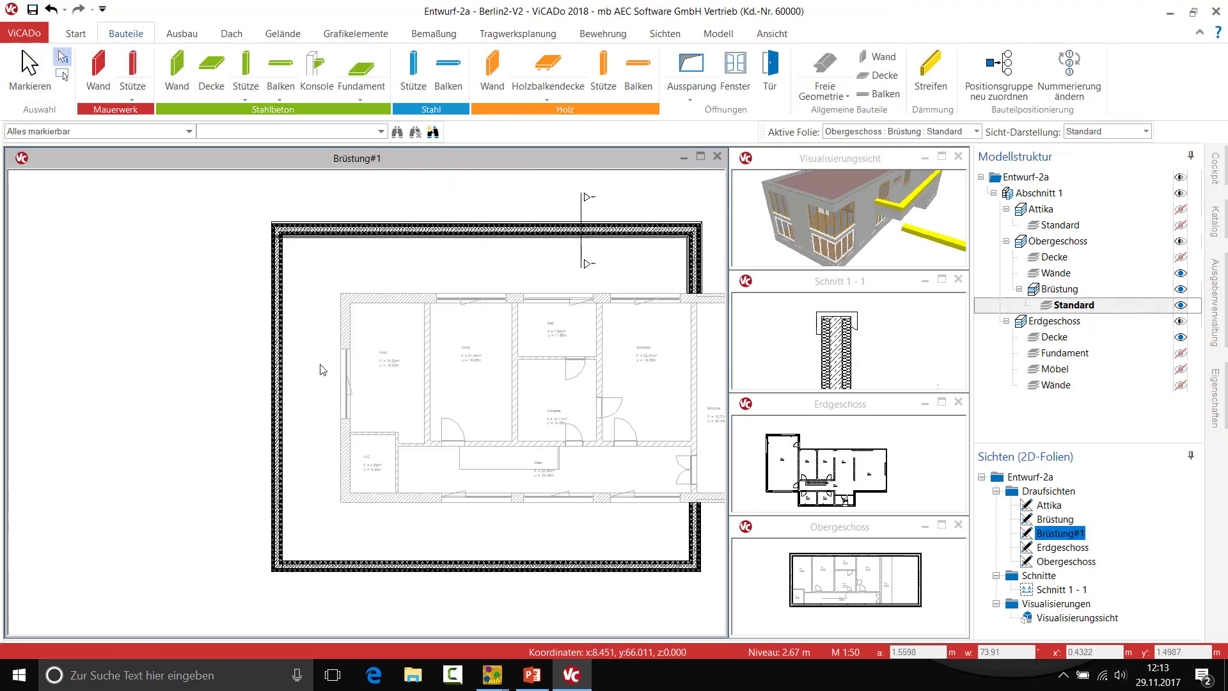
scroll(463, 288, "up", 2)
left_click(462, 286)
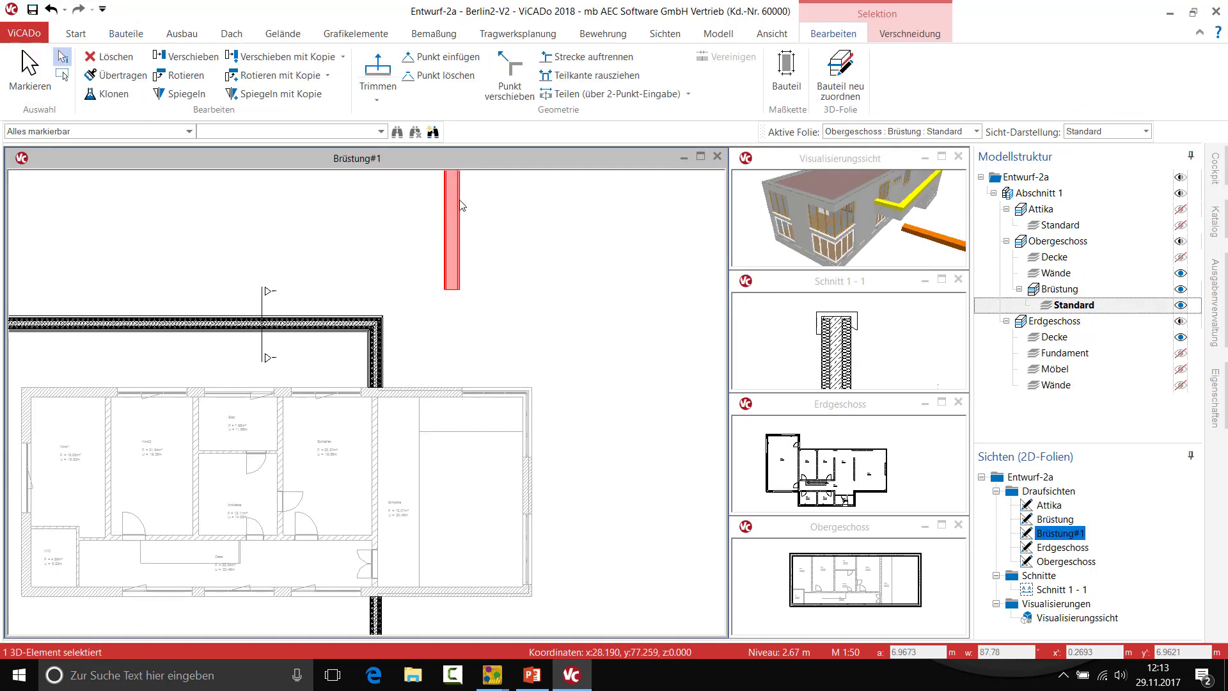
key("Delete")
- Draw a vertical HEA 300 steel beam left of the floor plan
middle_click_drag(553, 324, 582, 322)
scroll(582, 322, "down", 1)
scroll(187, 466, "up", 1)
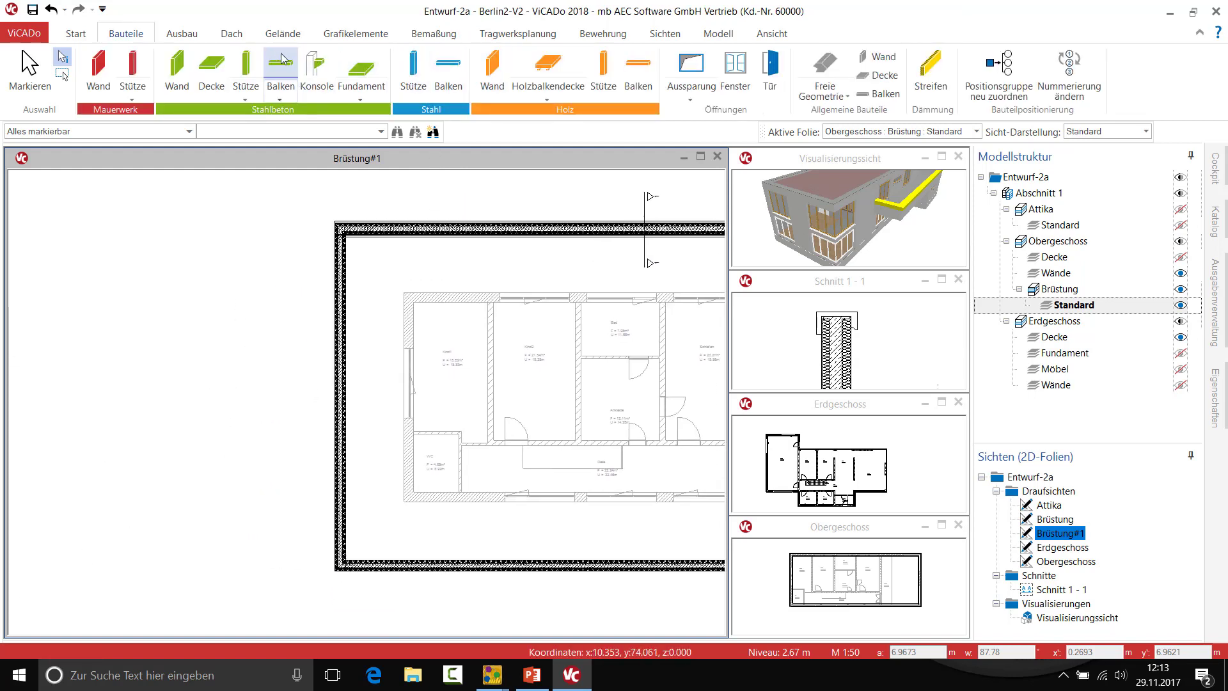
left_click(448, 71)
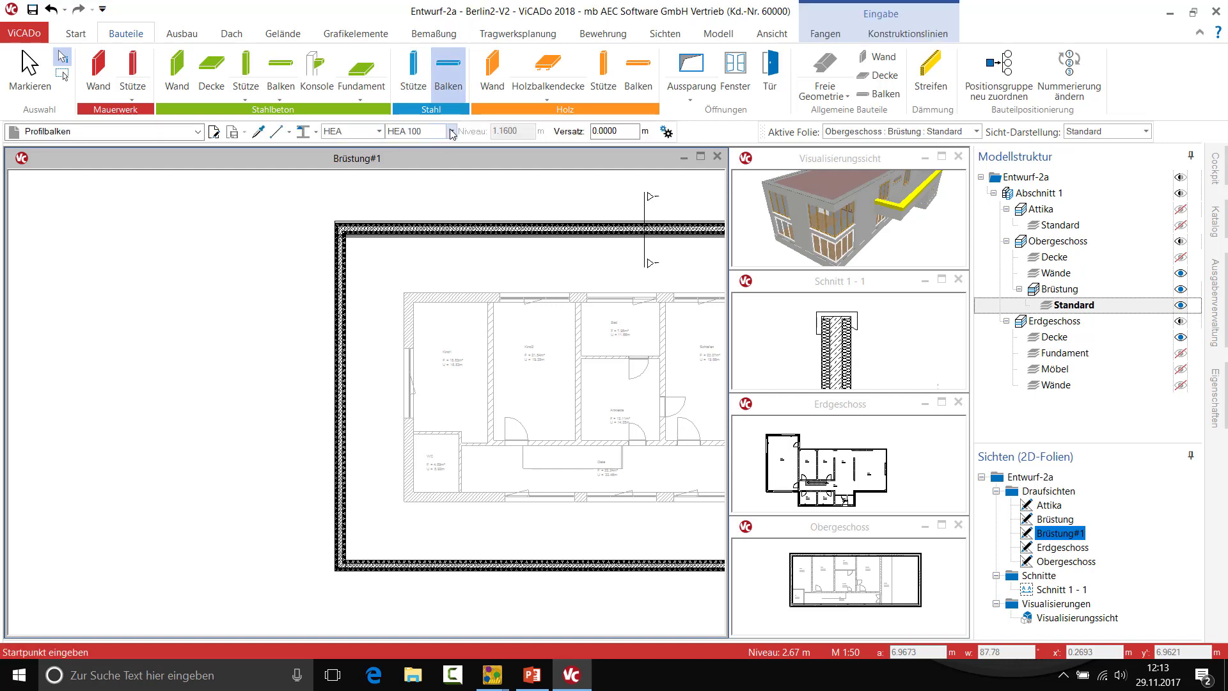
left_click(451, 131)
left_click(425, 249)
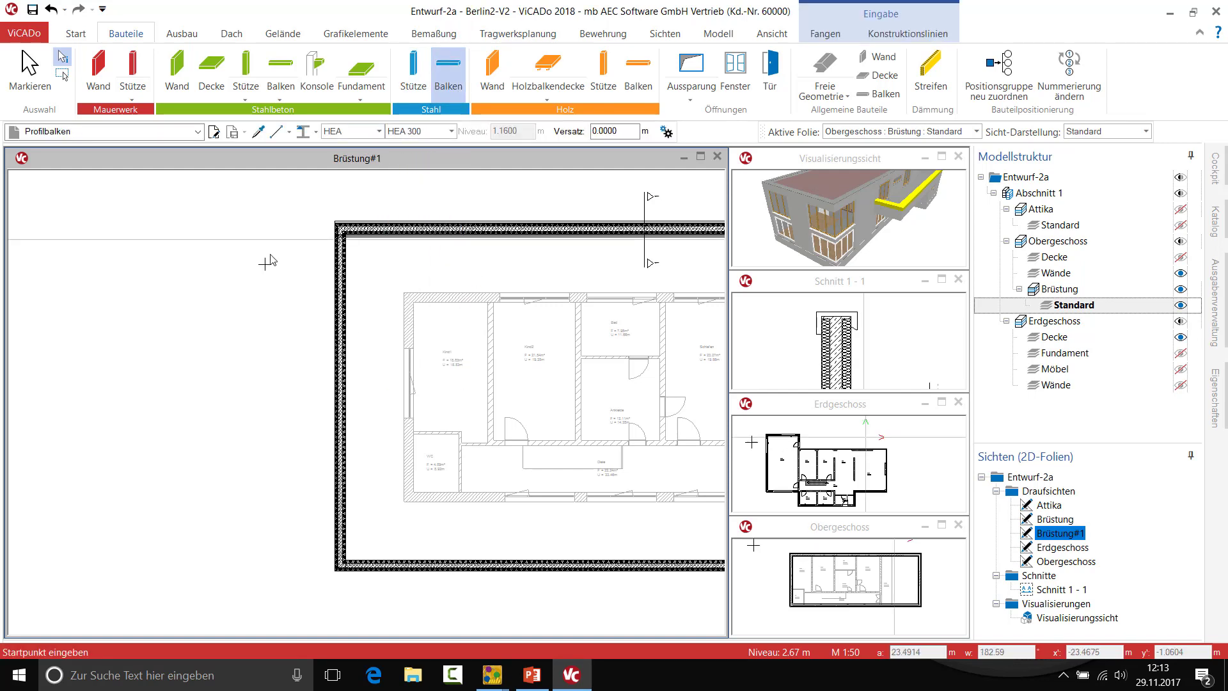
left_click(285, 219)
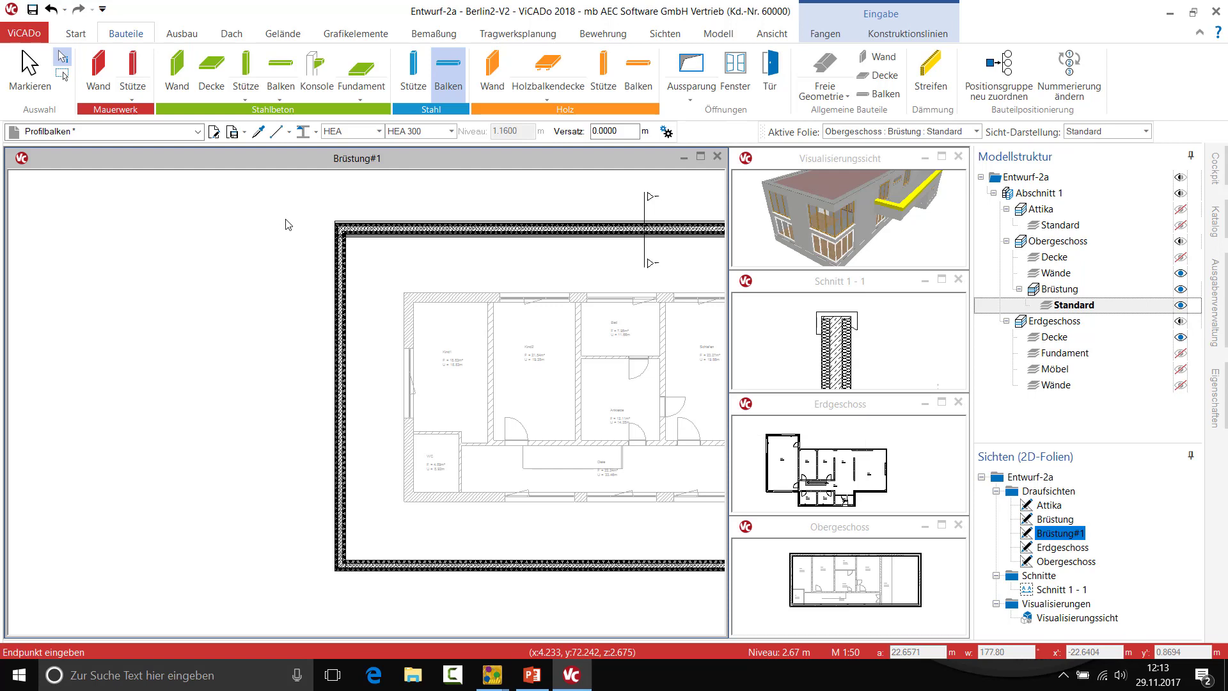
left_click(285, 388)
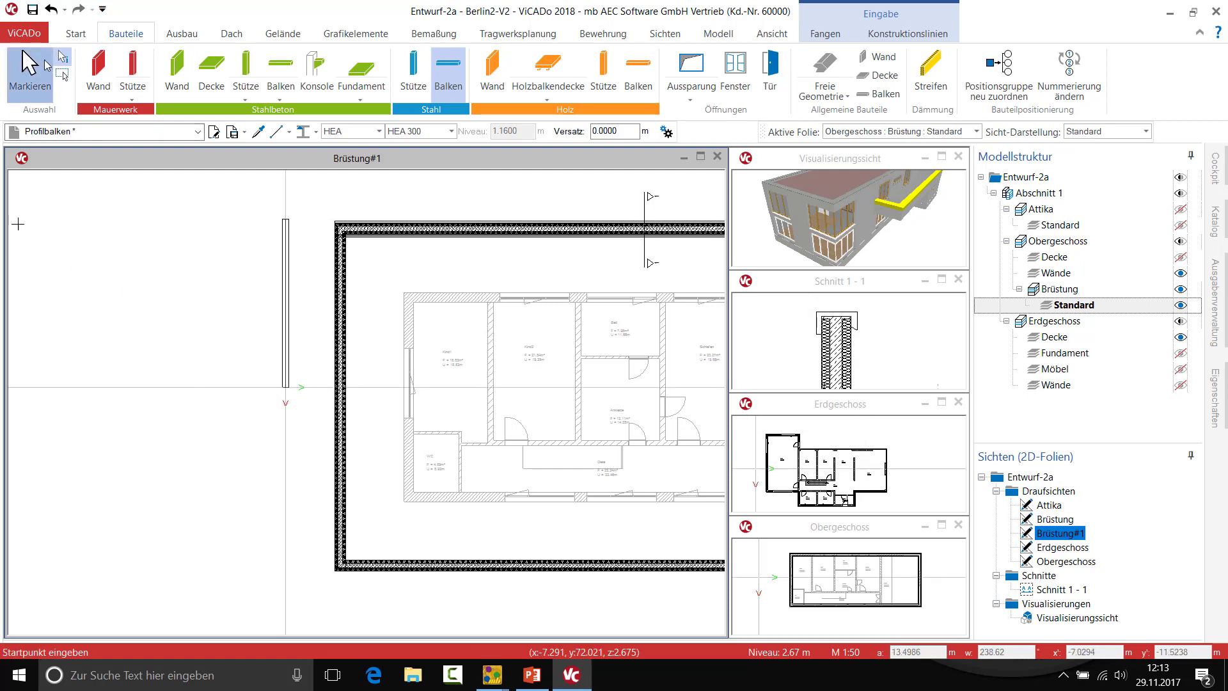
left_click(47, 64)
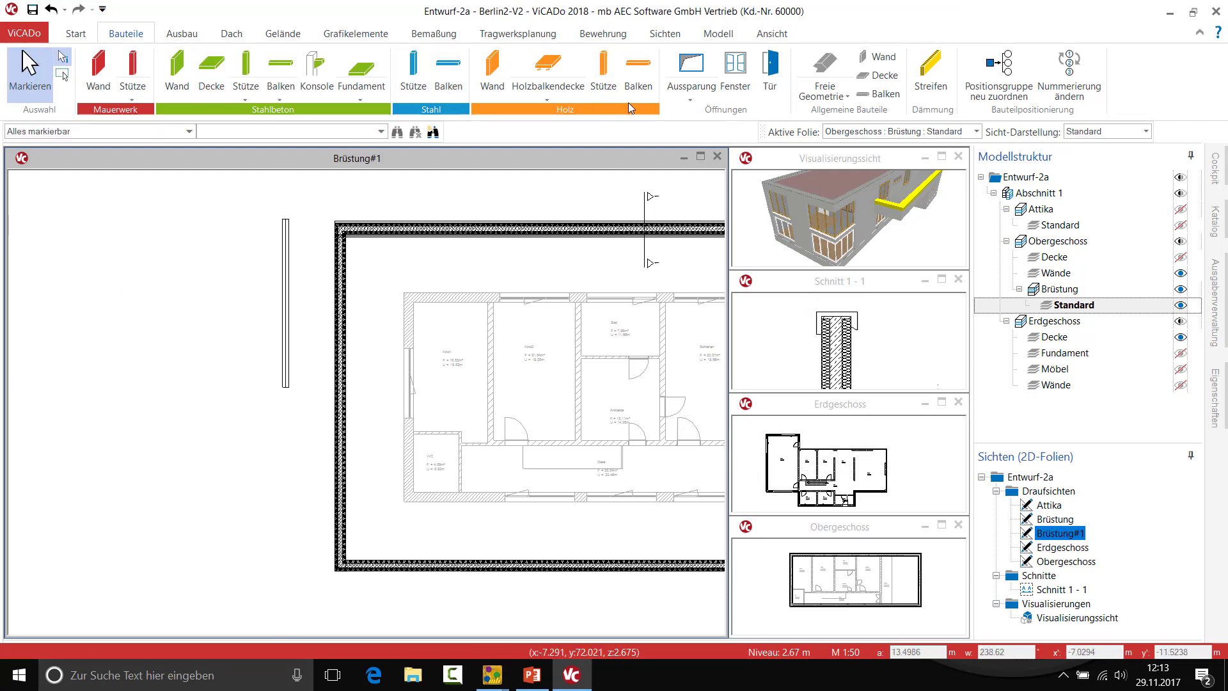
- Create section view Schnitt 2 - 2 with a section line crossing the new beam
left_click(669, 35)
left_click(153, 70)
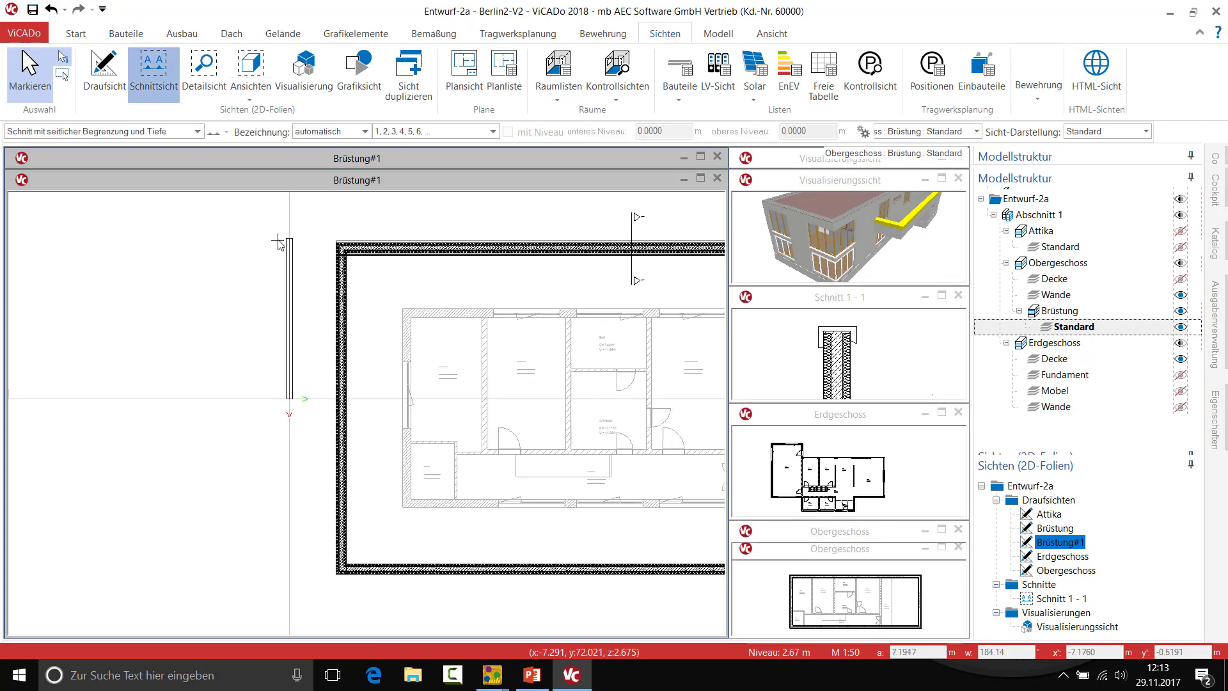
left_click(255, 211)
left_click(255, 608)
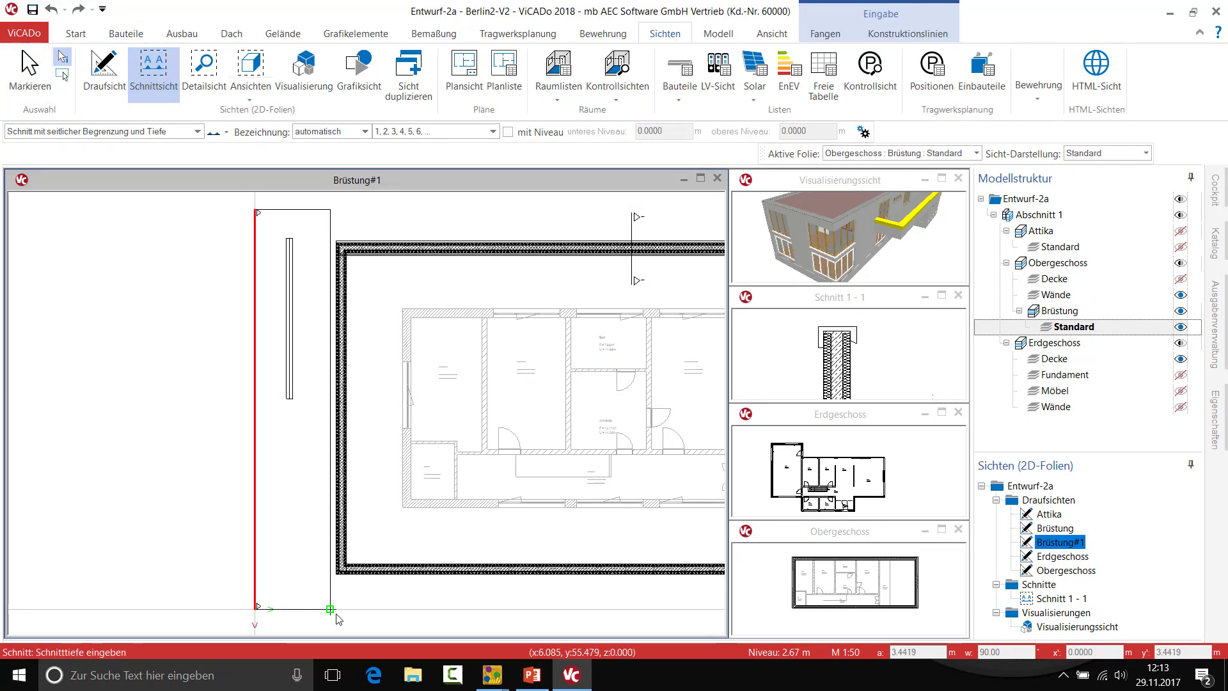
left_click(356, 618)
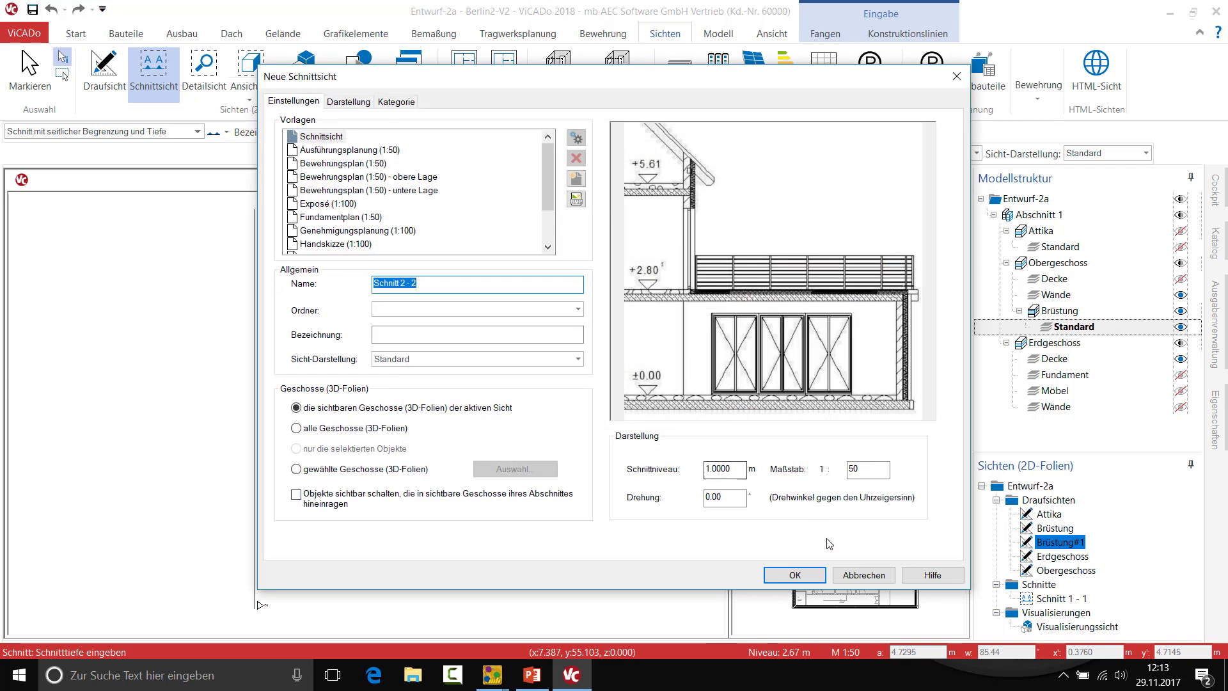
left_click(795, 575)
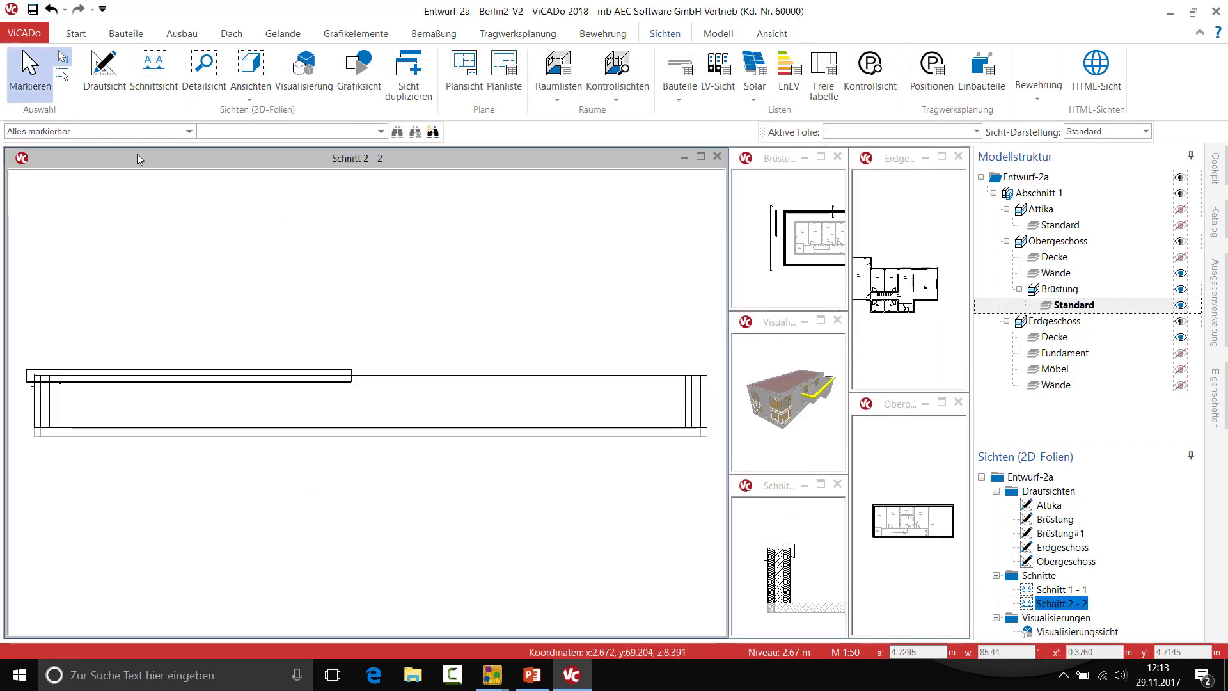
- Move the HEA 300 beam higher up in the section
left_click(283, 390)
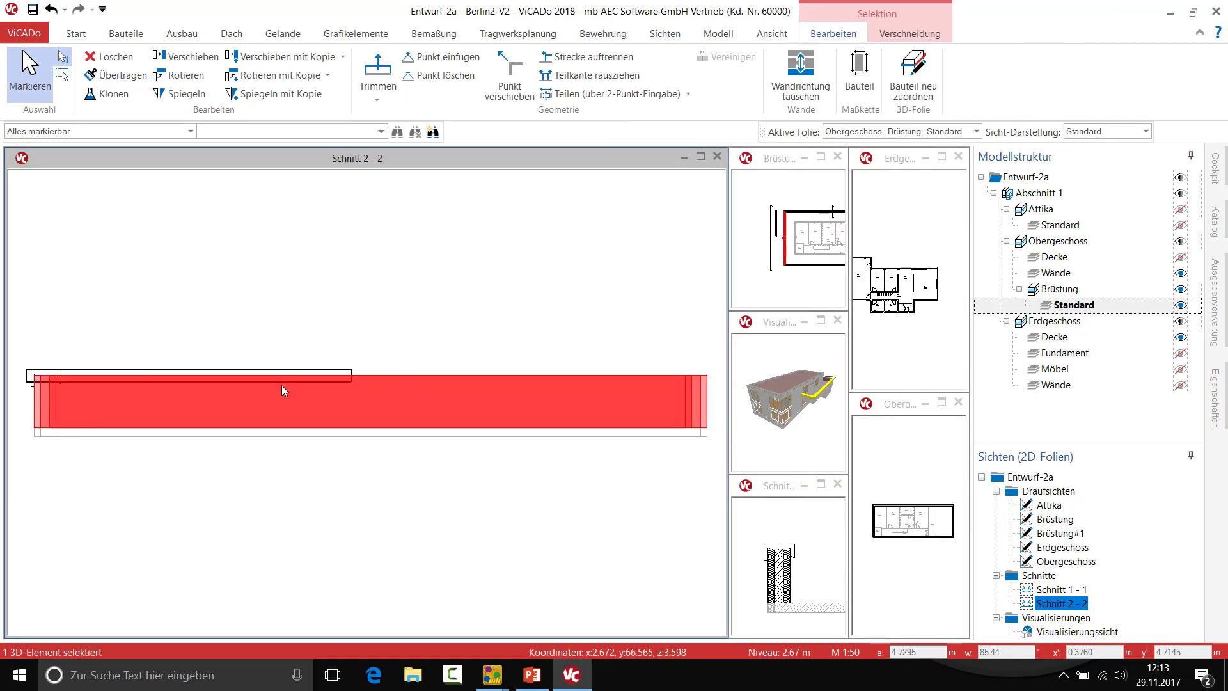
left_click(279, 371)
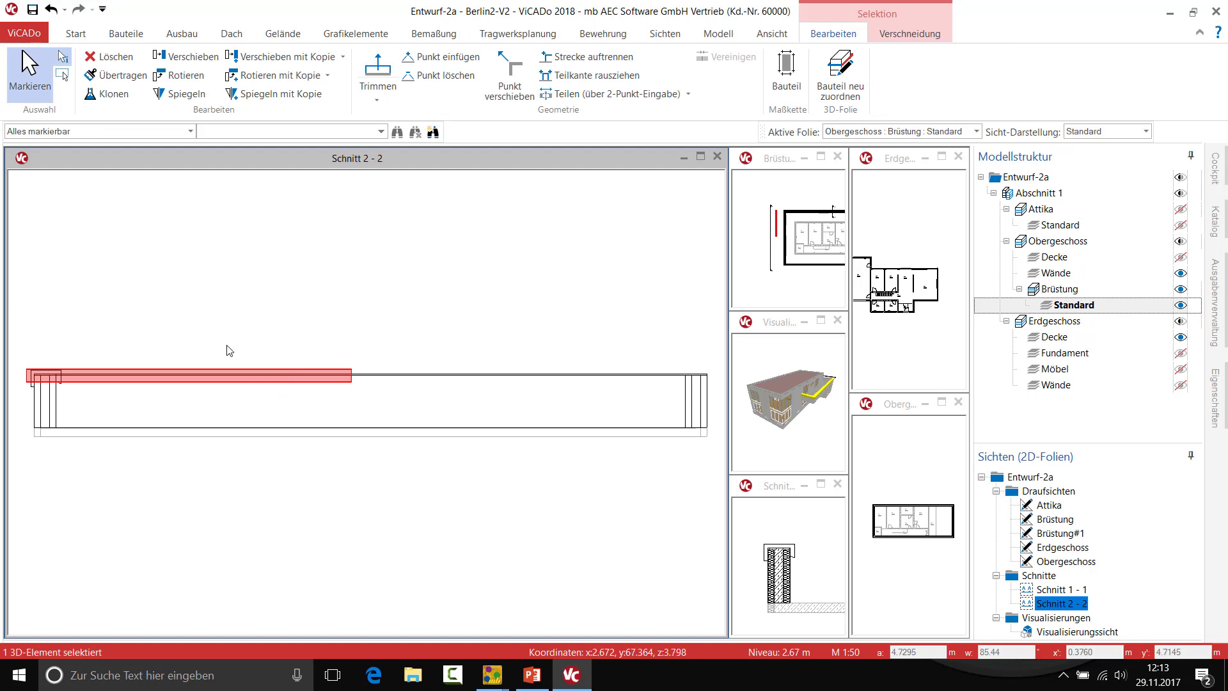
left_click(172, 56)
left_click(27, 369)
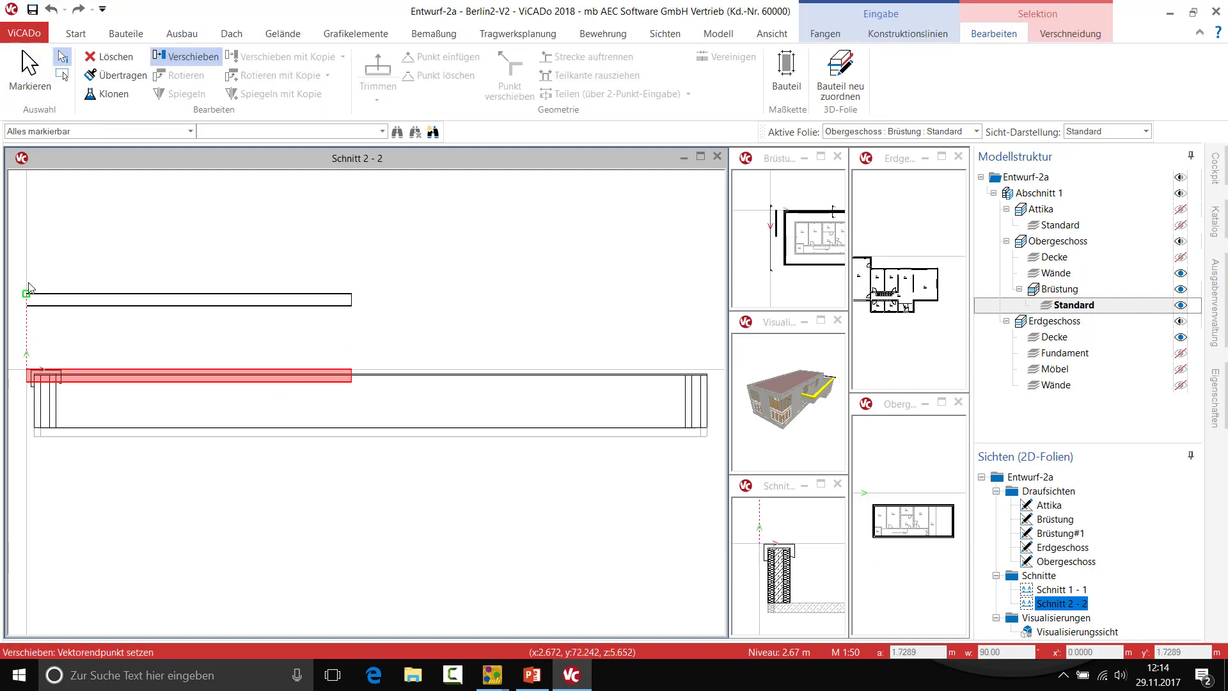
left_click(27, 280)
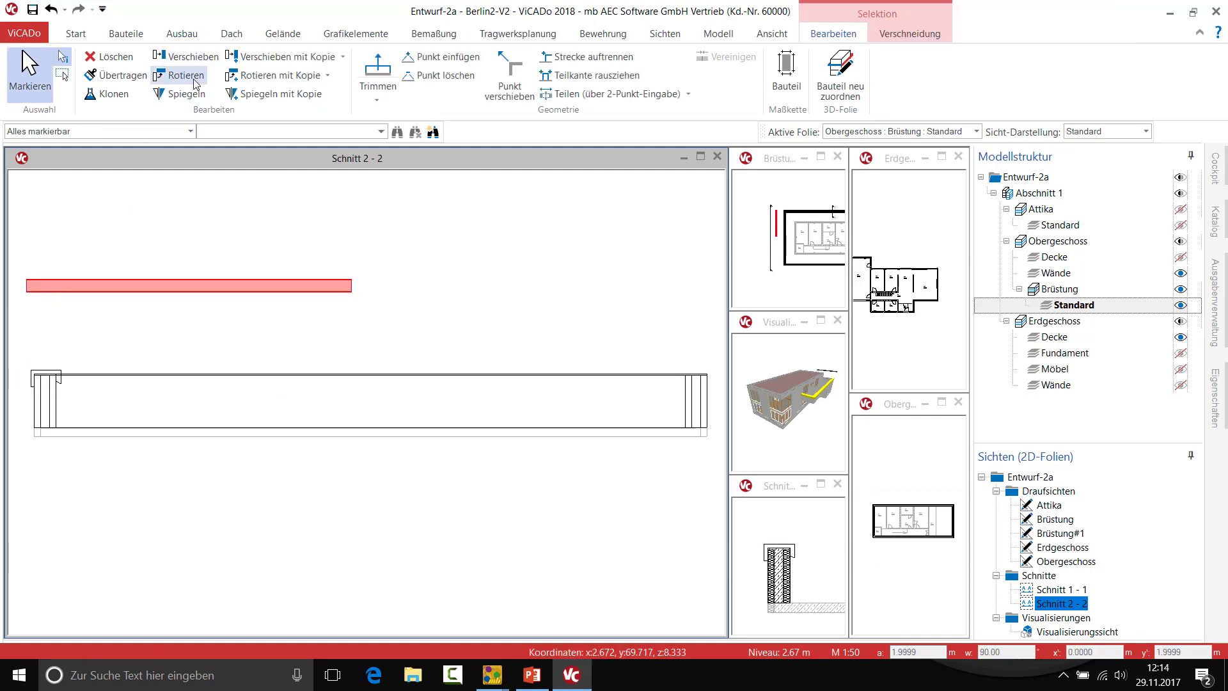
- Rotate the beam 15° upward about its left corner
left_click(185, 74)
left_click(27, 279)
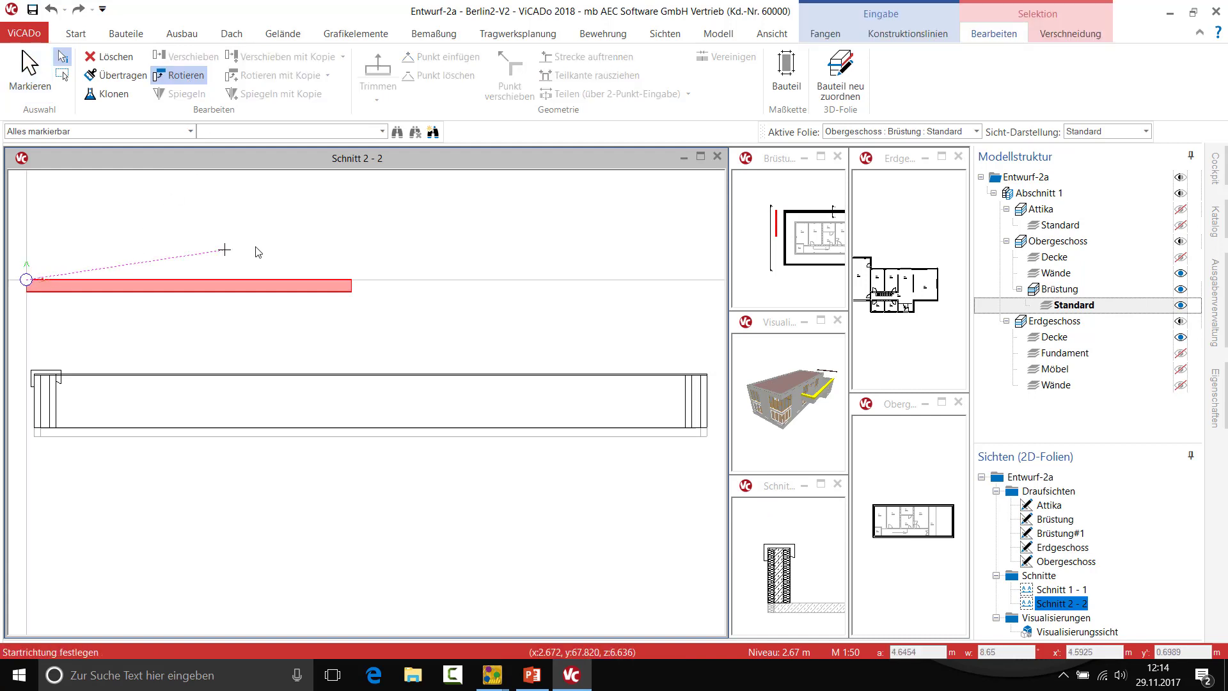
left_click(307, 279)
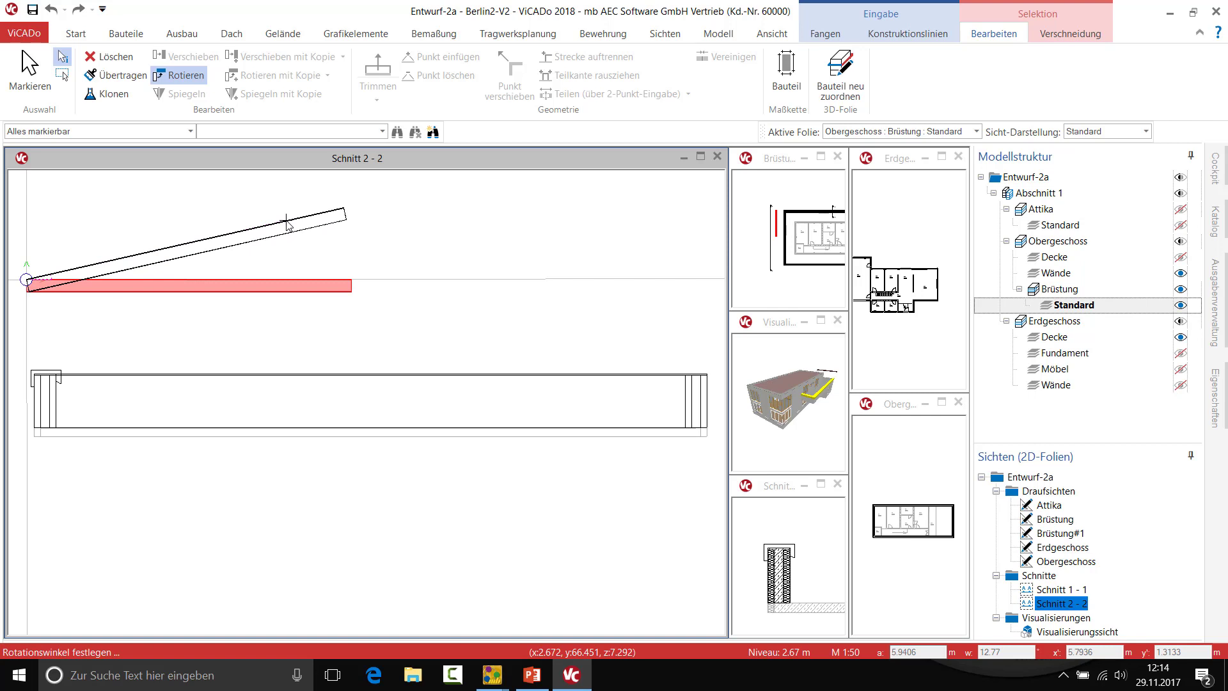
key("Tab")
type("15")
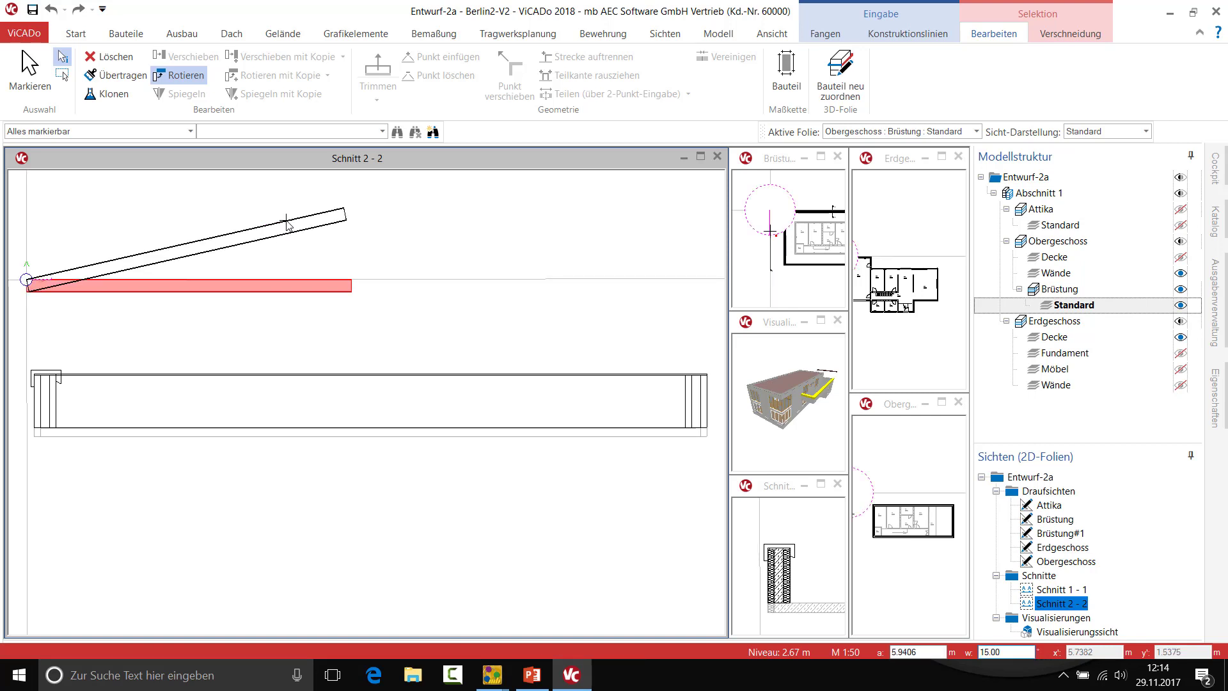
key("Return")
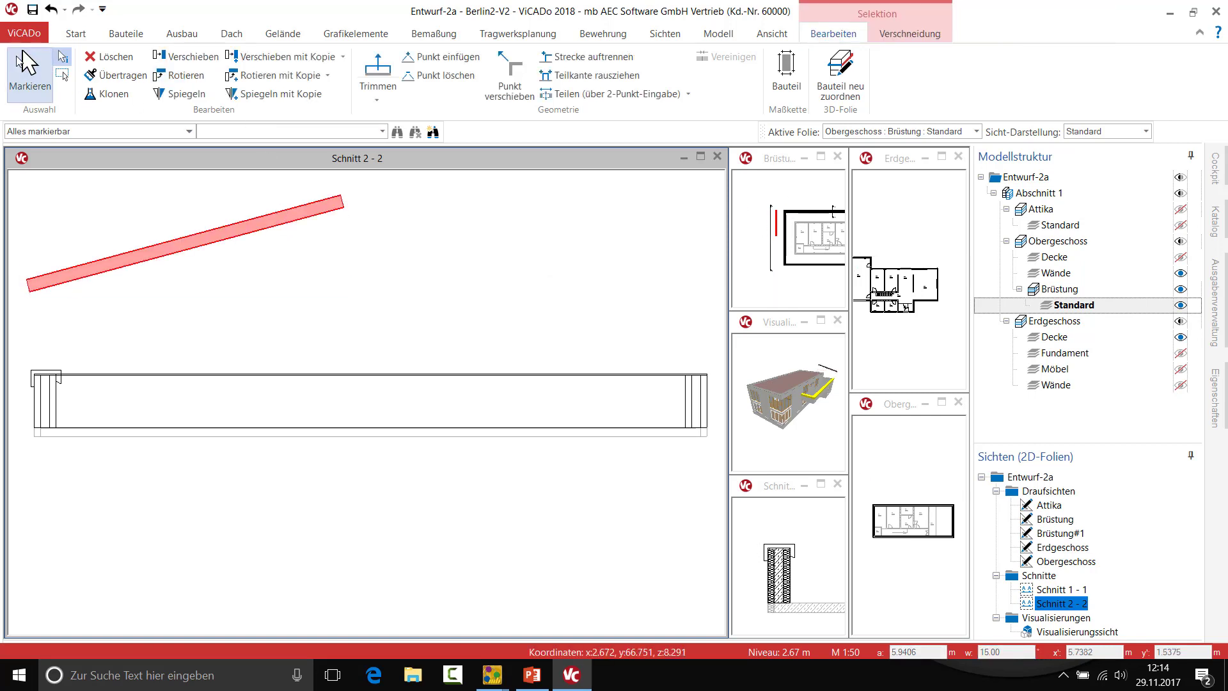
left_click(107, 212)
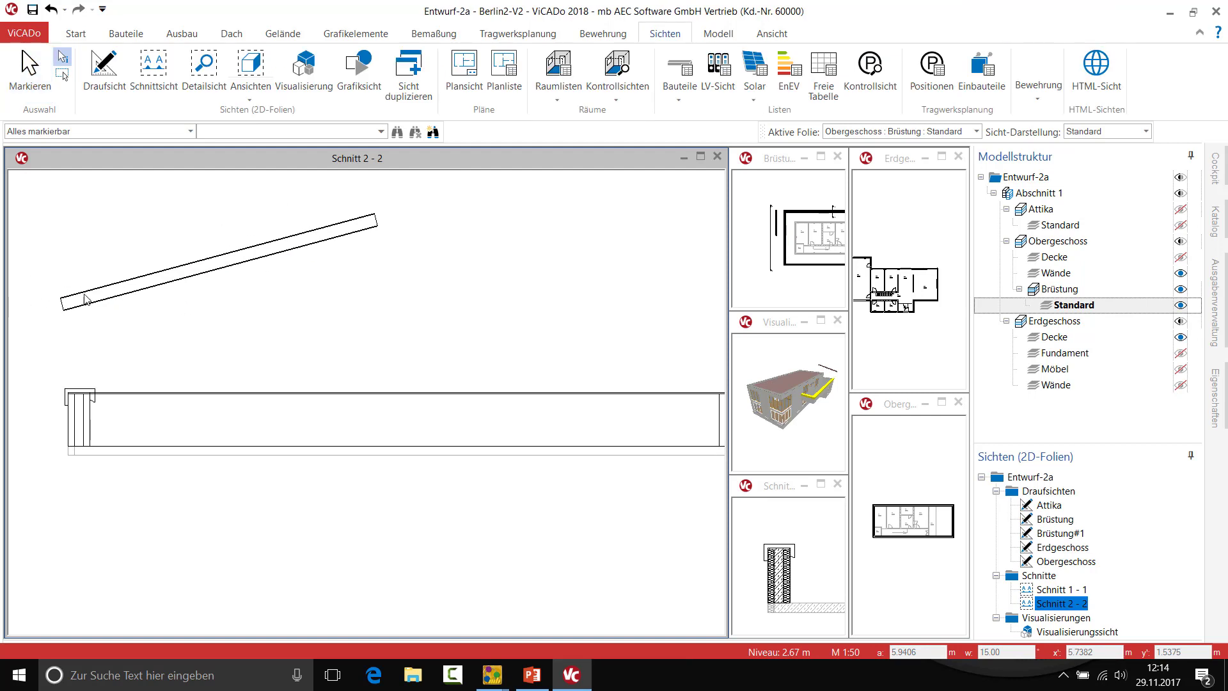
scroll(346, 211, "up", 5)
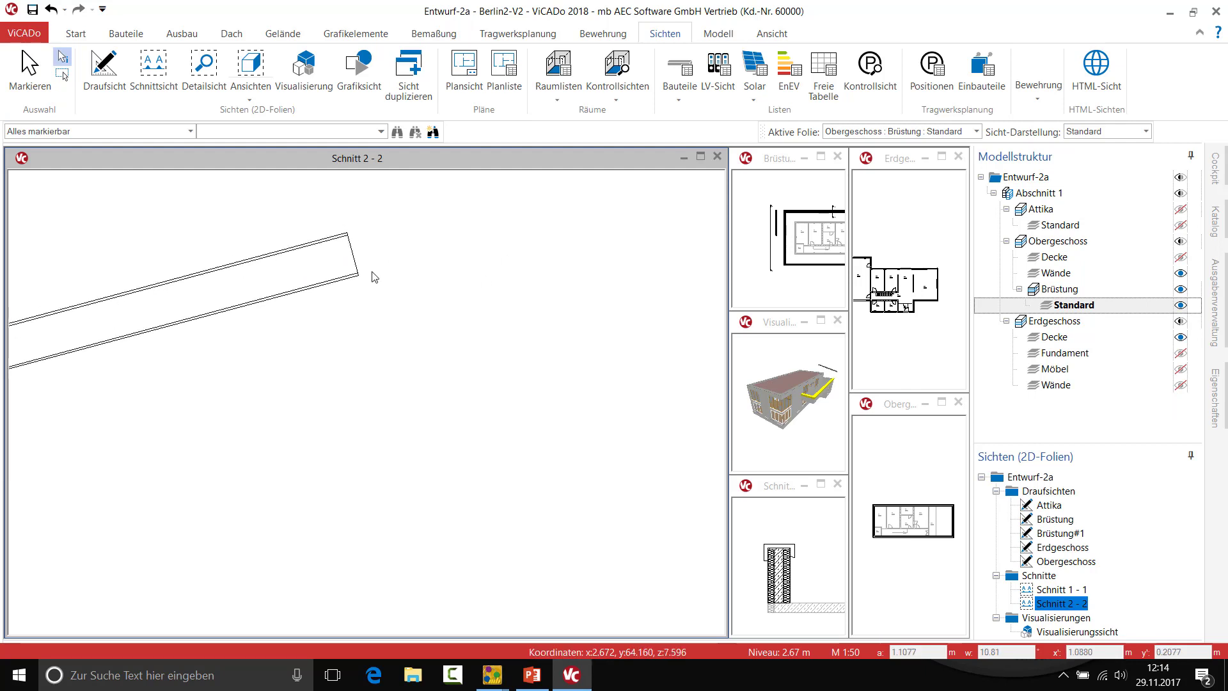
- Cut the sloped HEA 300 beam along a vertical line and delete the cut-off end piece
left_click(266, 268)
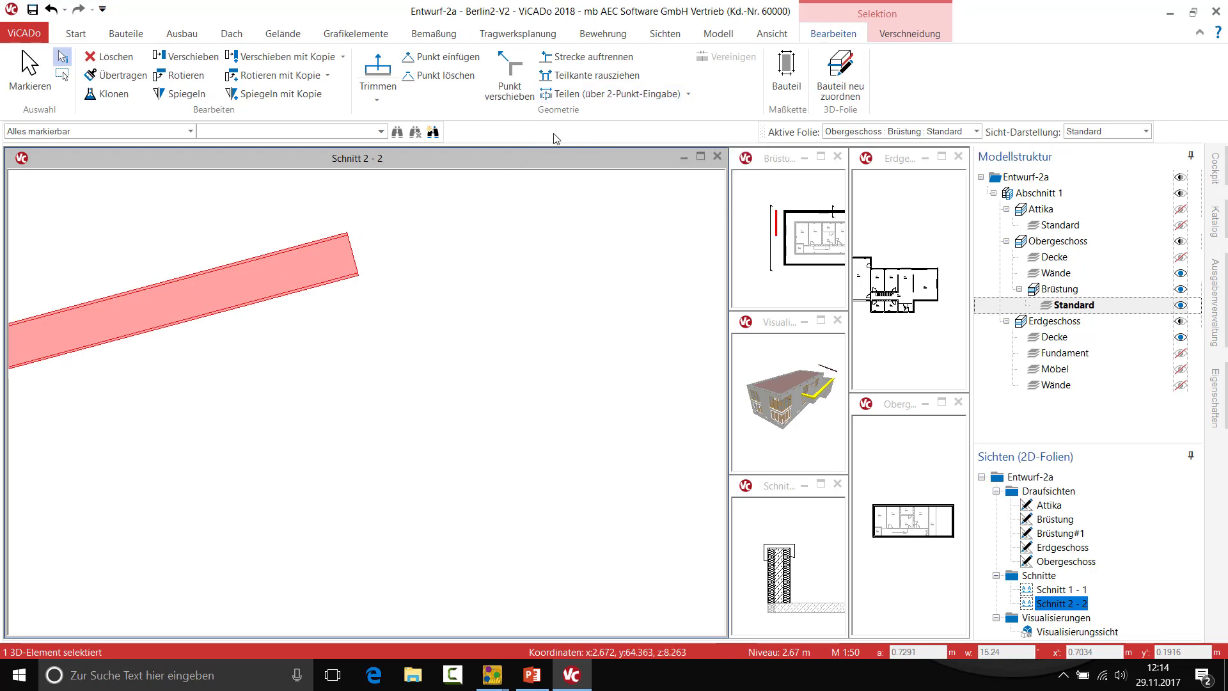
left_click(595, 94)
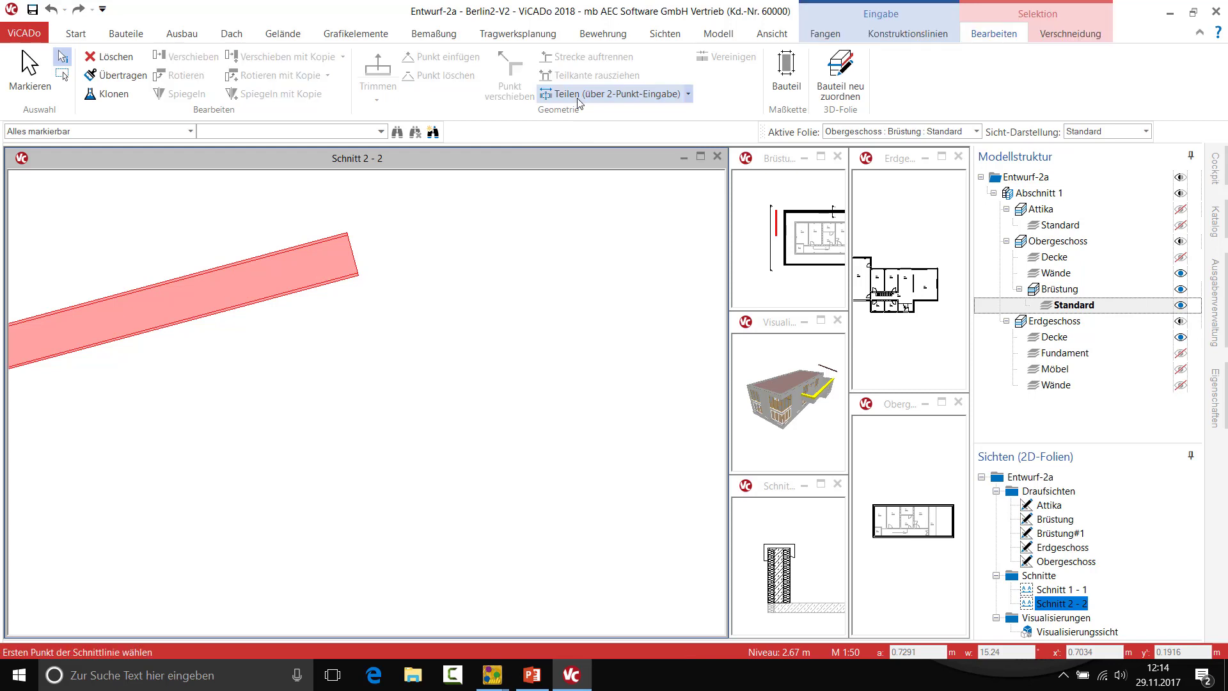
left_click(315, 184)
left_click(316, 360)
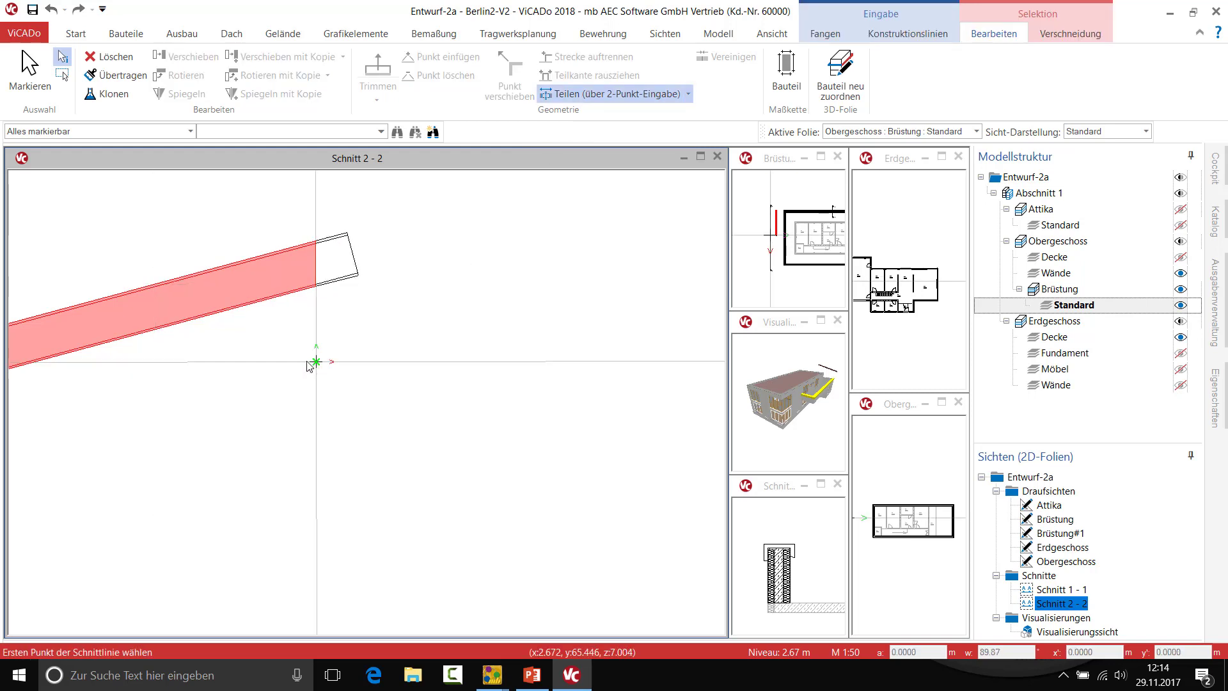
left_click(29, 61)
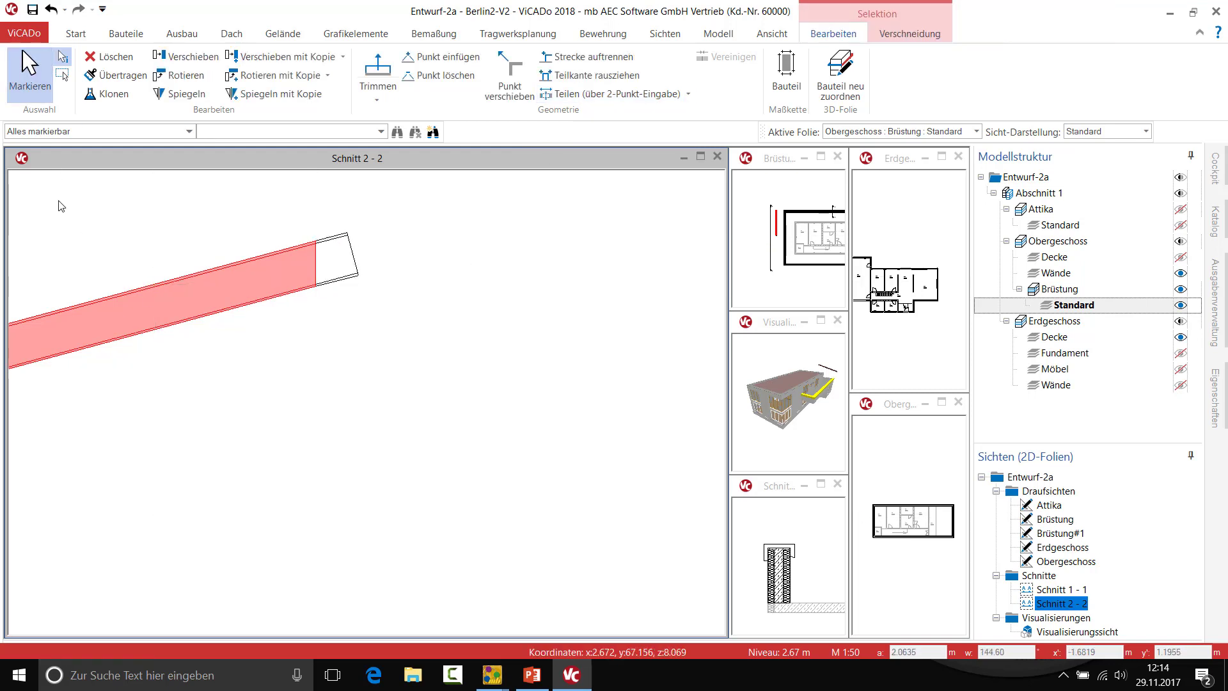
left_click(339, 259)
key("Delete")
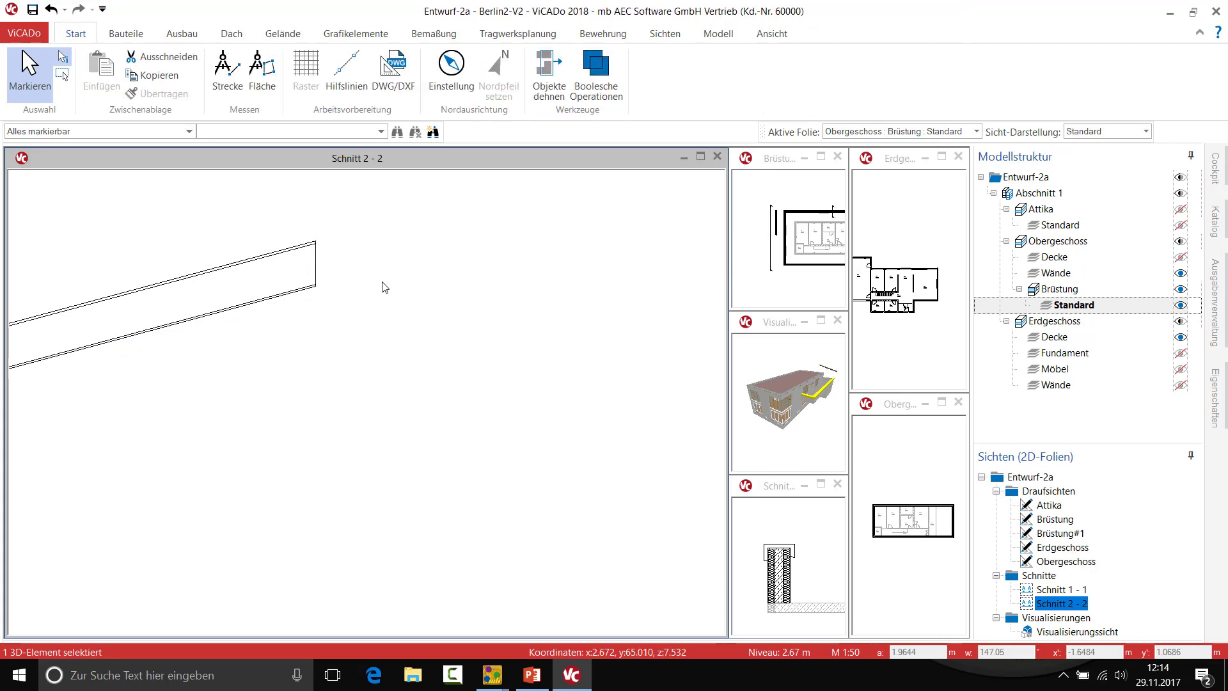
left_click(820, 320)
scroll(423, 299, "up", 1)
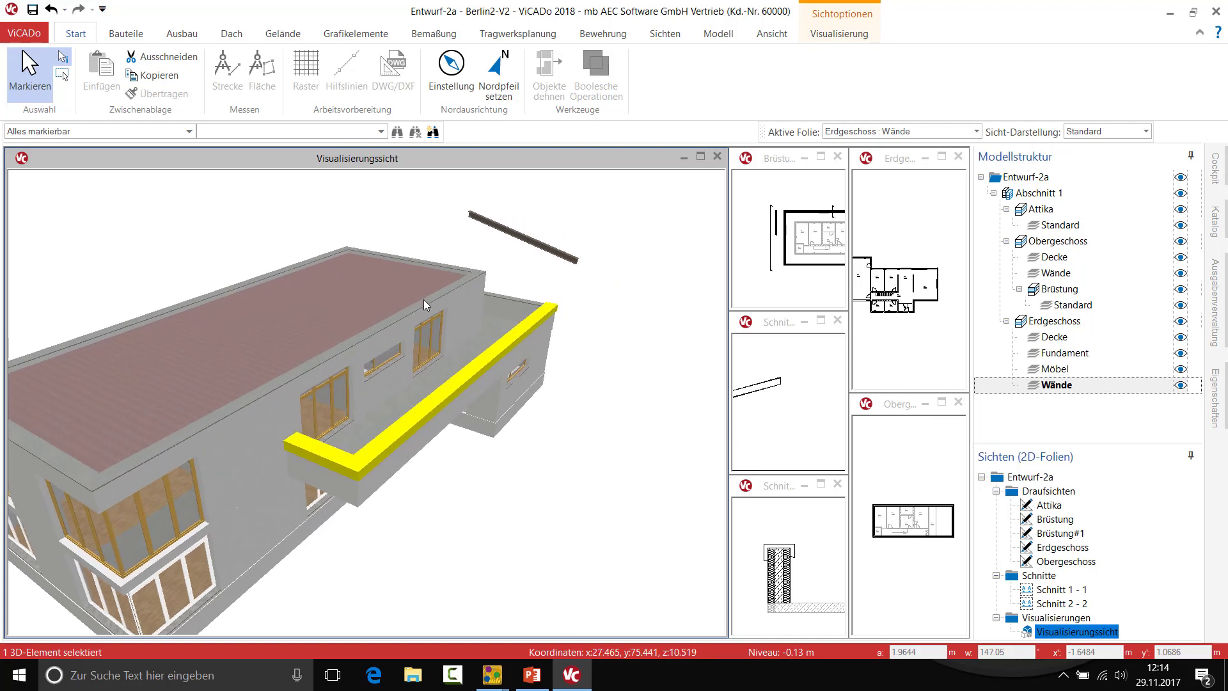
scroll(434, 281, "up", 1)
scroll(460, 255, "up", 2)
scroll(493, 226, "up", 2)
scroll(378, 323, "up", 1)
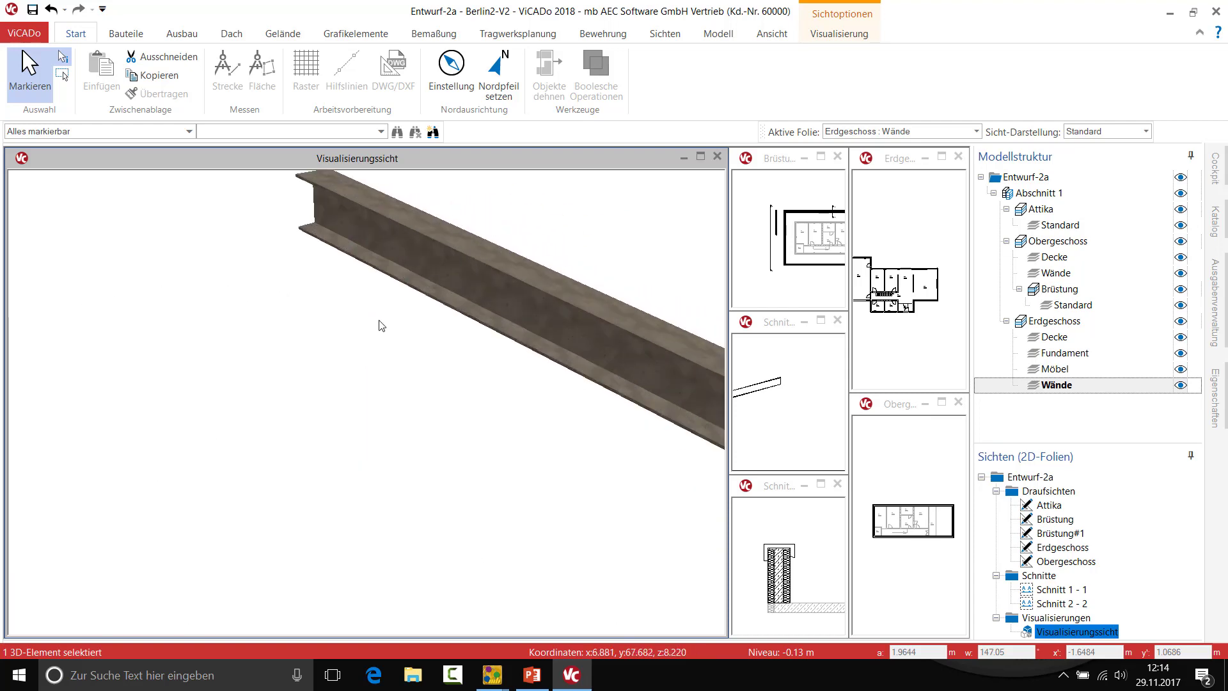
scroll(382, 333, "up", 2)
mouse_move(382, 334)
middle_mouse_down()
mouse_move(376, 471)
mouse_move(392, 466)
middle_mouse_up()
scroll(385, 455, "down", 3)
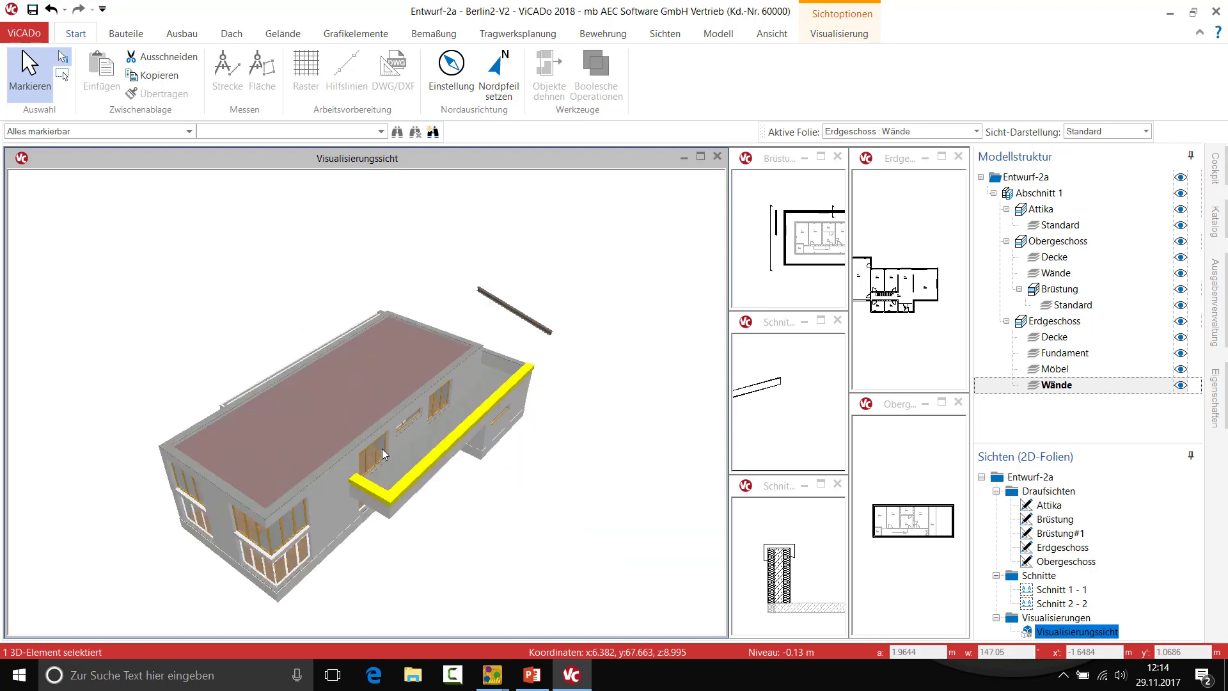
scroll(441, 339, "up", 2)
scroll(487, 296, "up", 2)
middle_click_drag(488, 296, 478, 305)
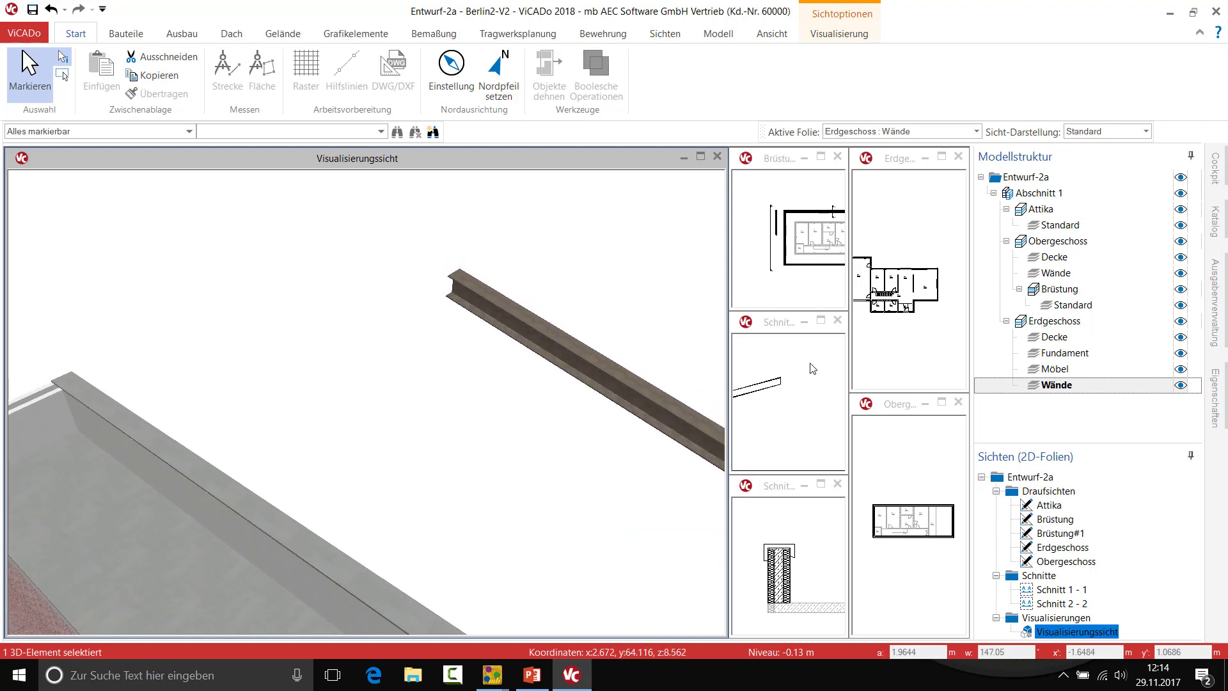
left_click(820, 320)
- Mirror-copy the sloped beam about a vertical line at its upper end, then select both beams
scroll(351, 310, "down", 2)
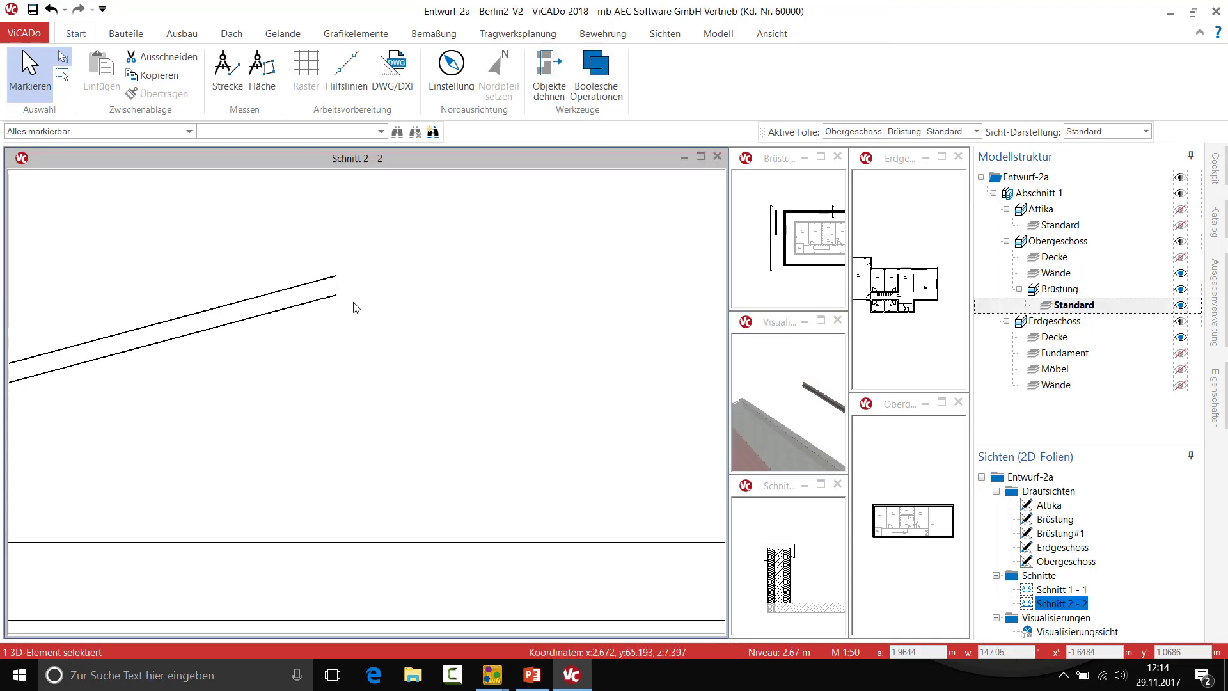
scroll(351, 310, "down", 1)
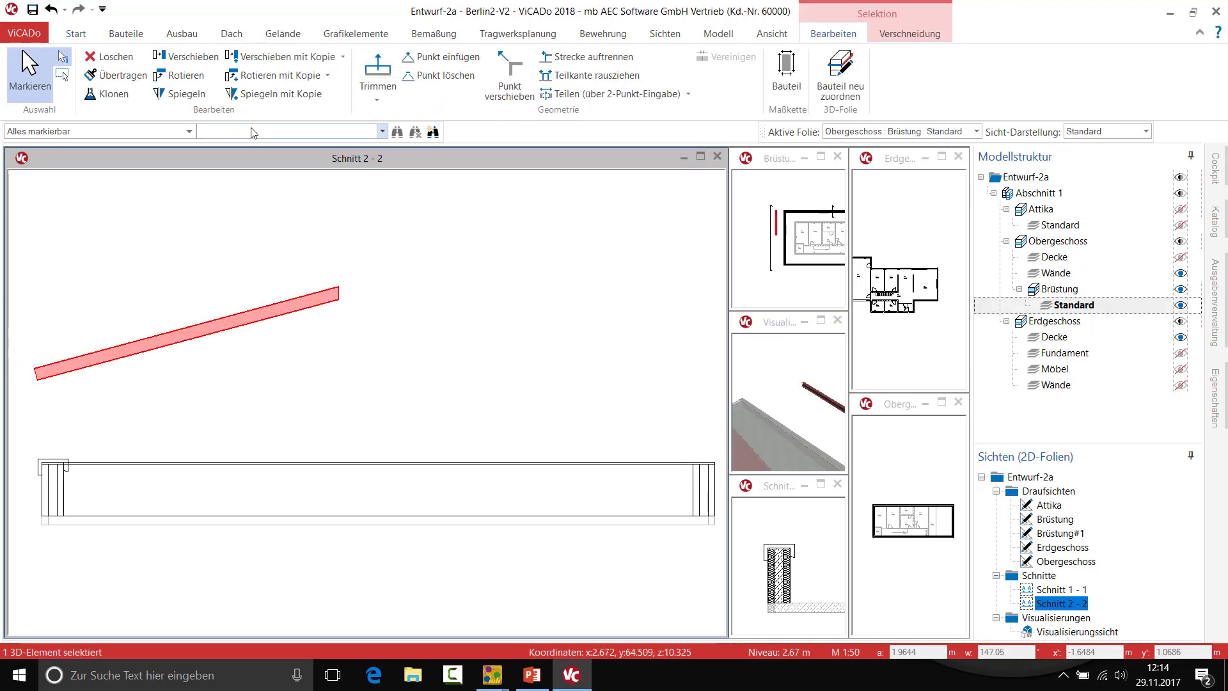
left_click(265, 96)
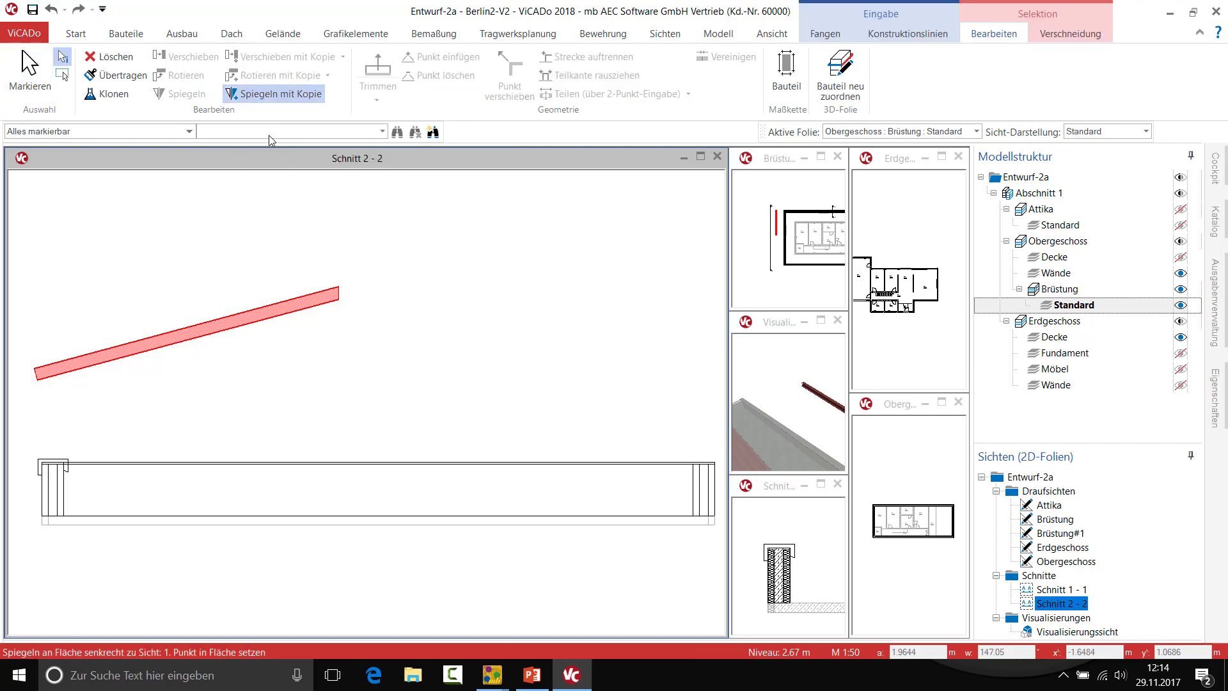
left_click(339, 218)
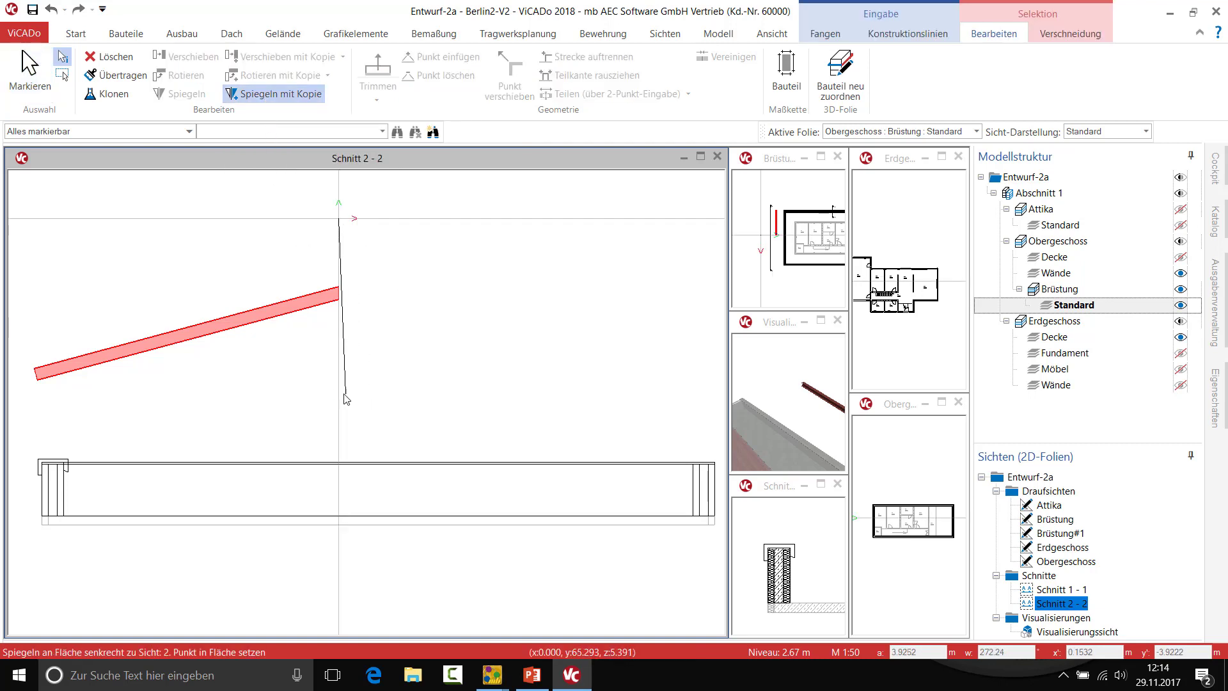
left_click(348, 400)
left_click(178, 213)
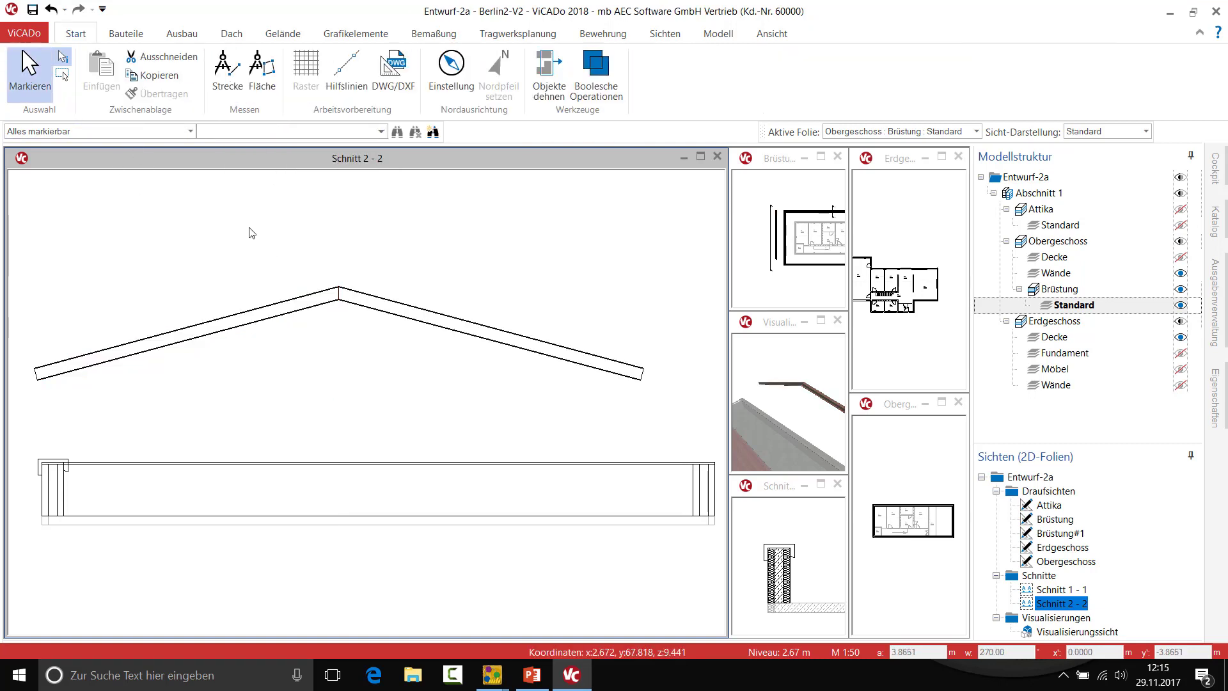
left_click(301, 301)
left_click(395, 313, "shift")
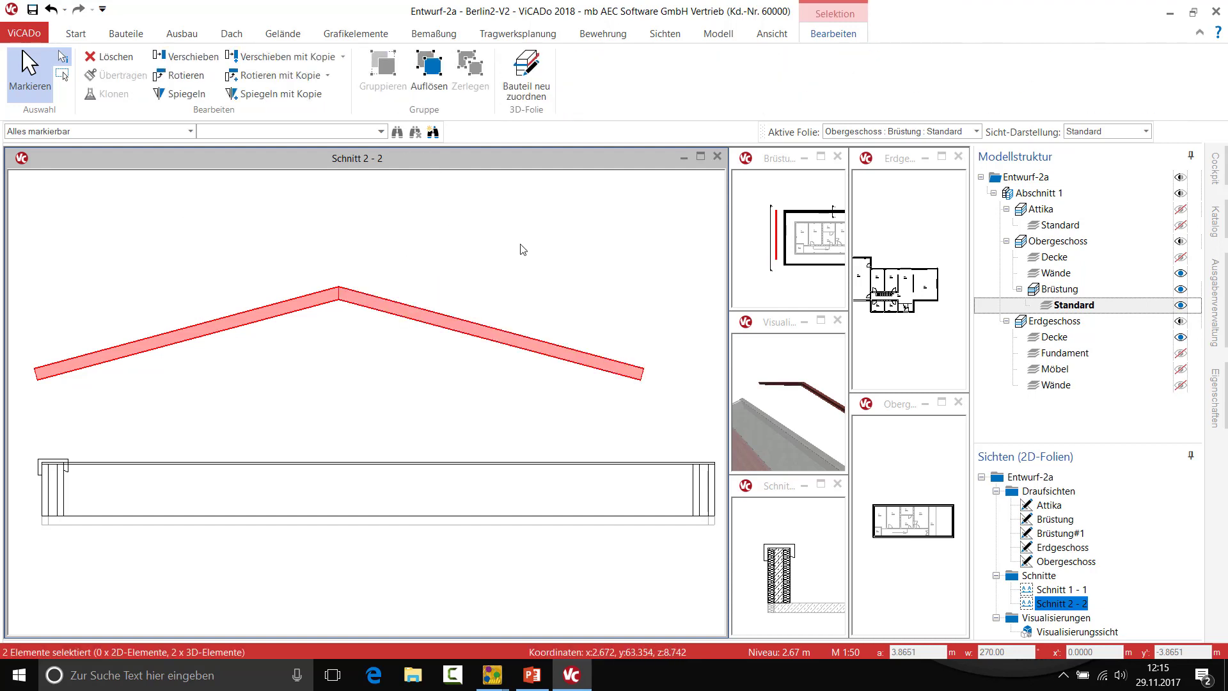
- In the Brüstung#1 plan, make 15 copies of the beam pair from its top end at 1.2 m spacing
left_click(820, 157)
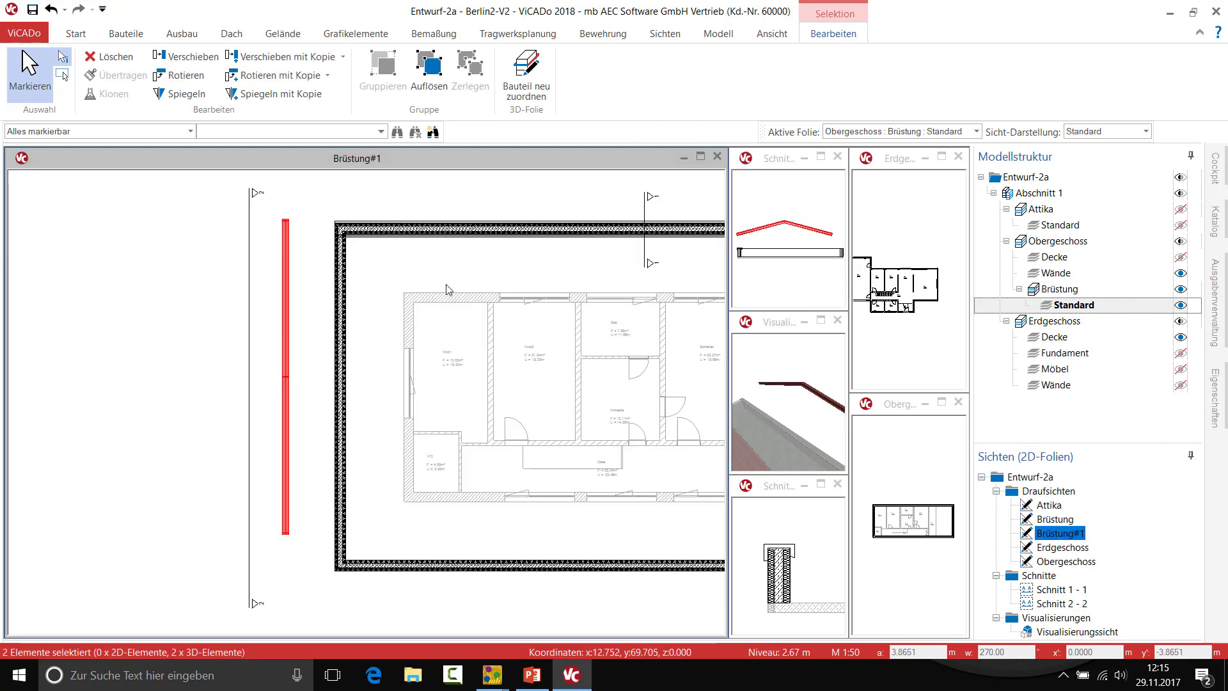
left_click(332, 186)
left_click(304, 249)
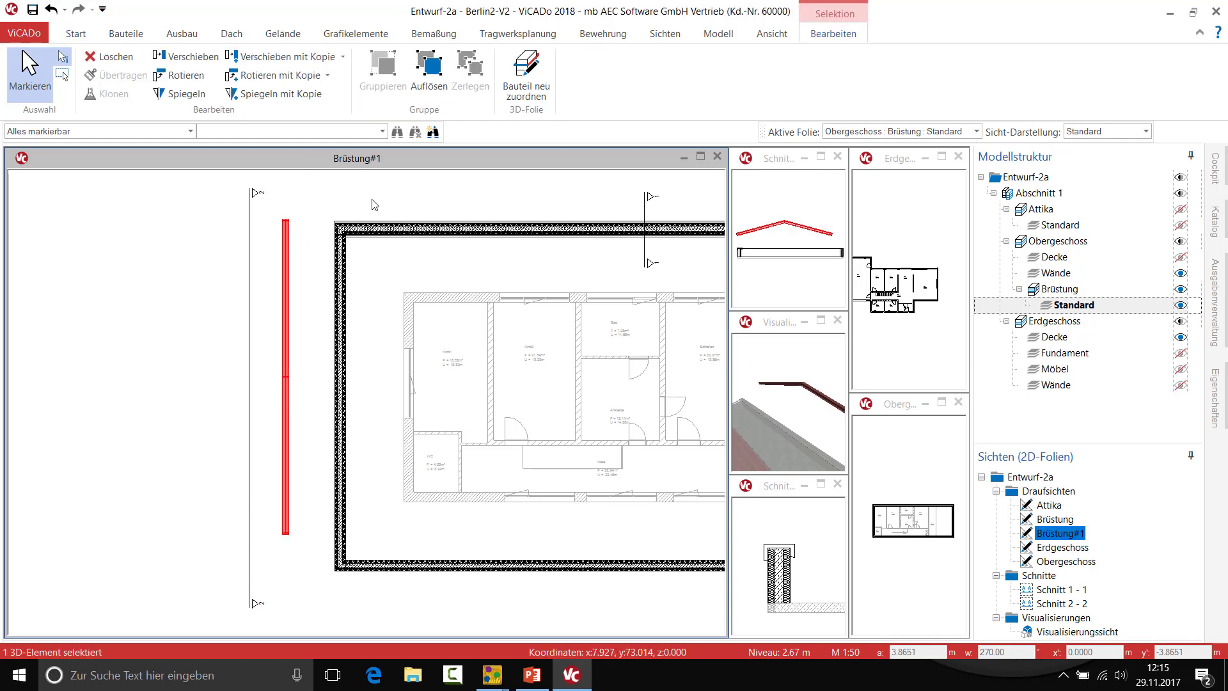
left_click(344, 59)
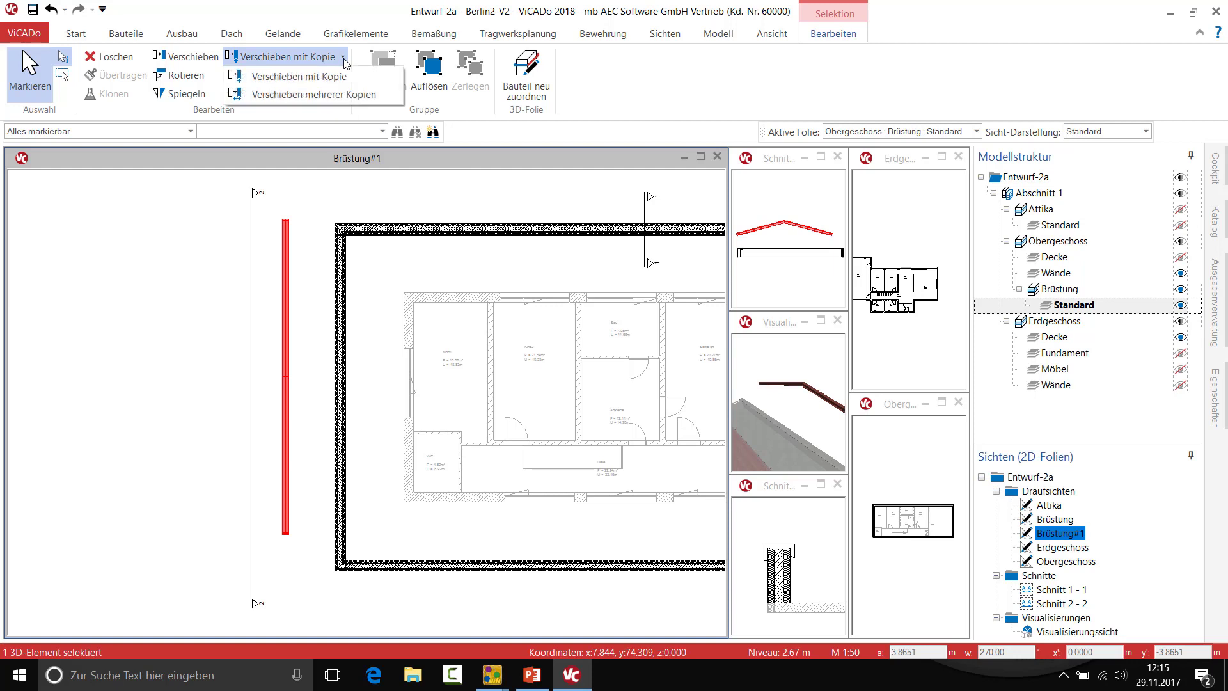
left_click(323, 94)
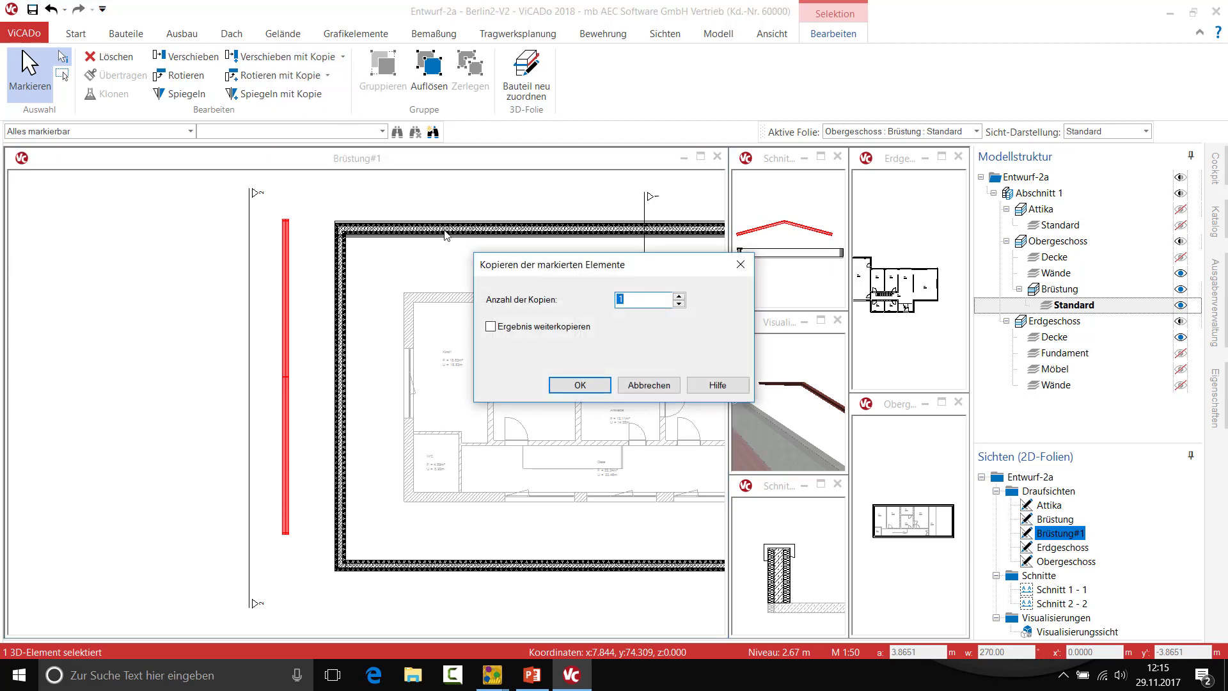
type("15")
left_click(579, 384)
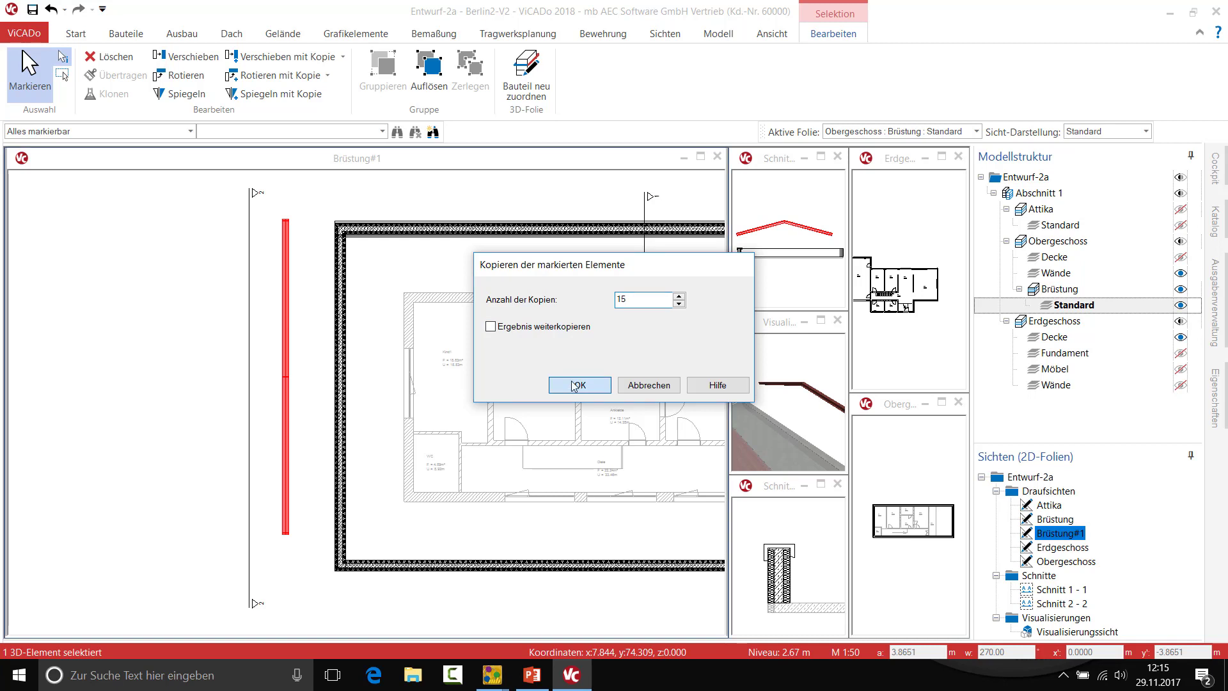
left_click(285, 219)
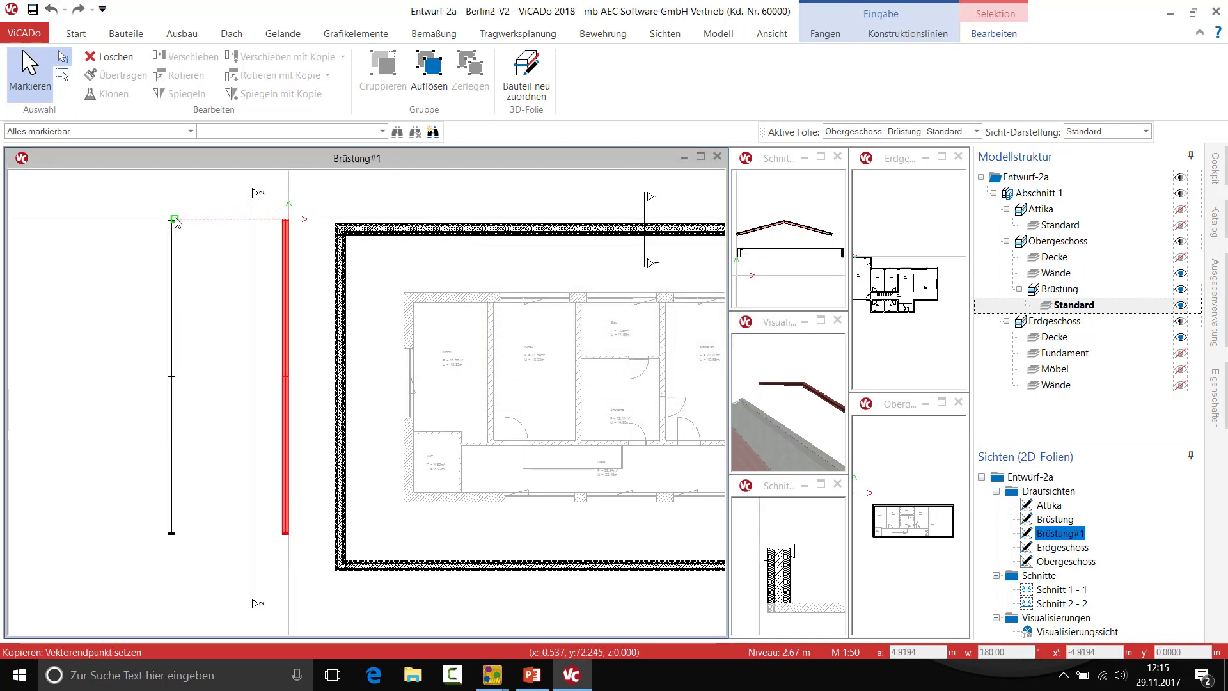
type("1.2")
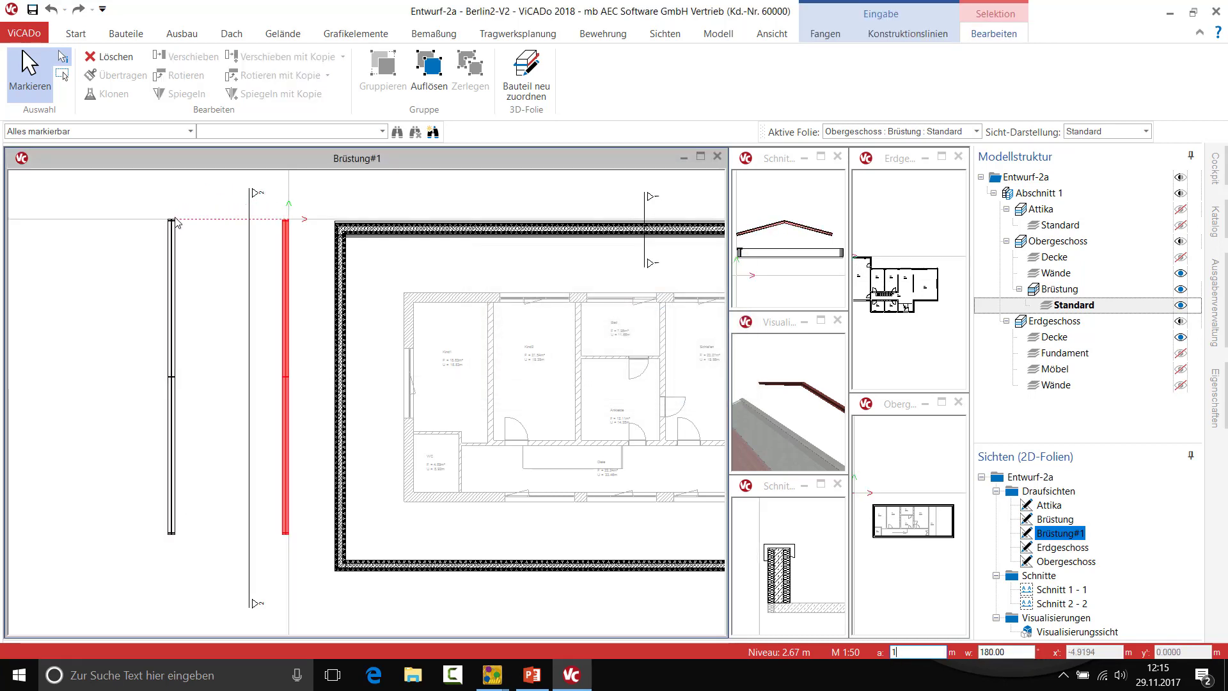
key("Return")
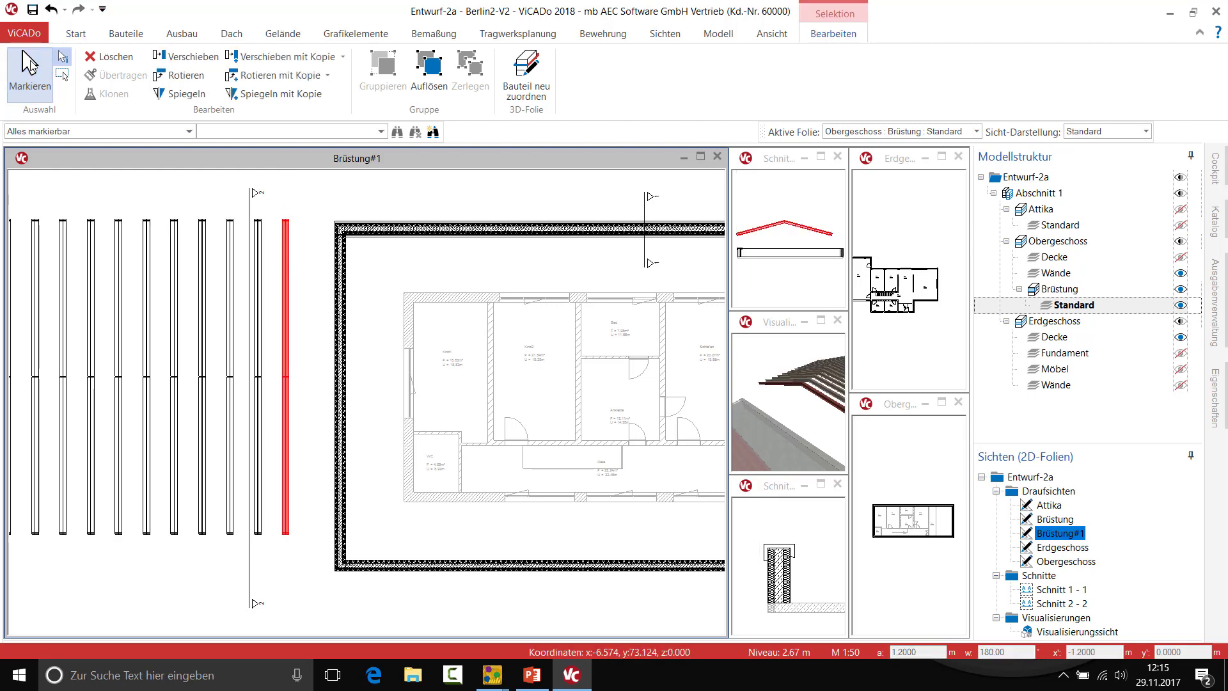
- Make the 3D visualisation the main view and orbit to look down across the rafter row
left_click(819, 322)
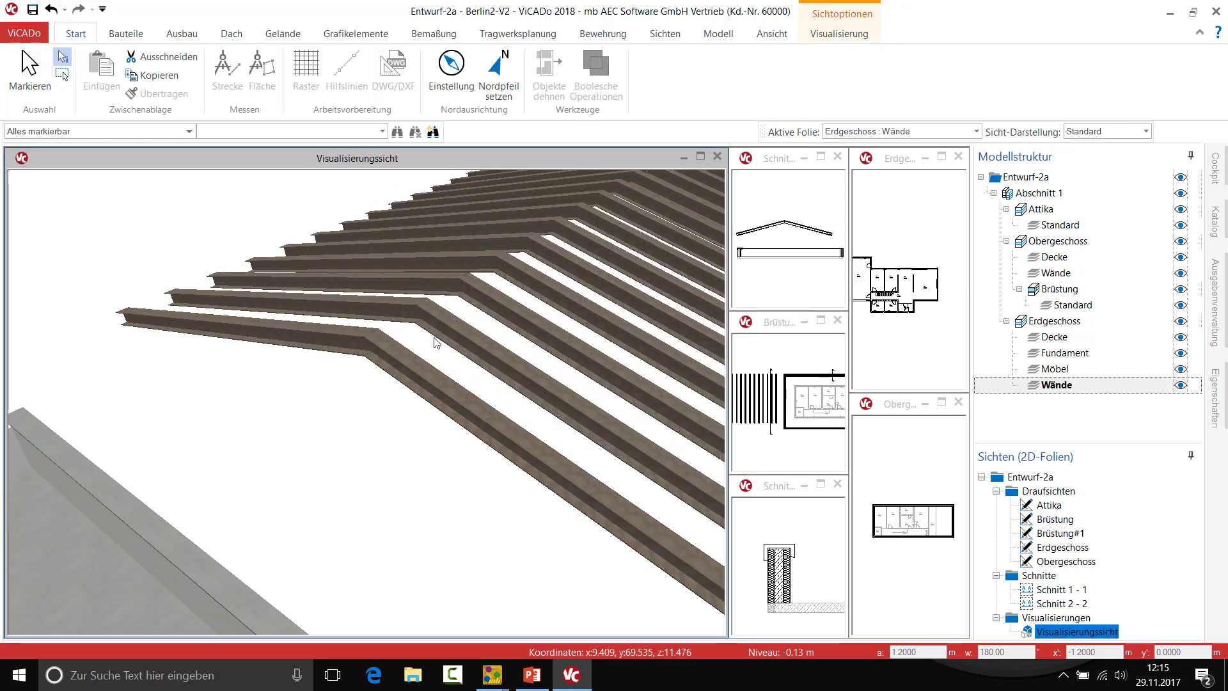
mouse_move(435, 342)
middle_mouse_down()
mouse_move(495, 326)
mouse_move(470, 374)
mouse_move(513, 441)
middle_mouse_up()
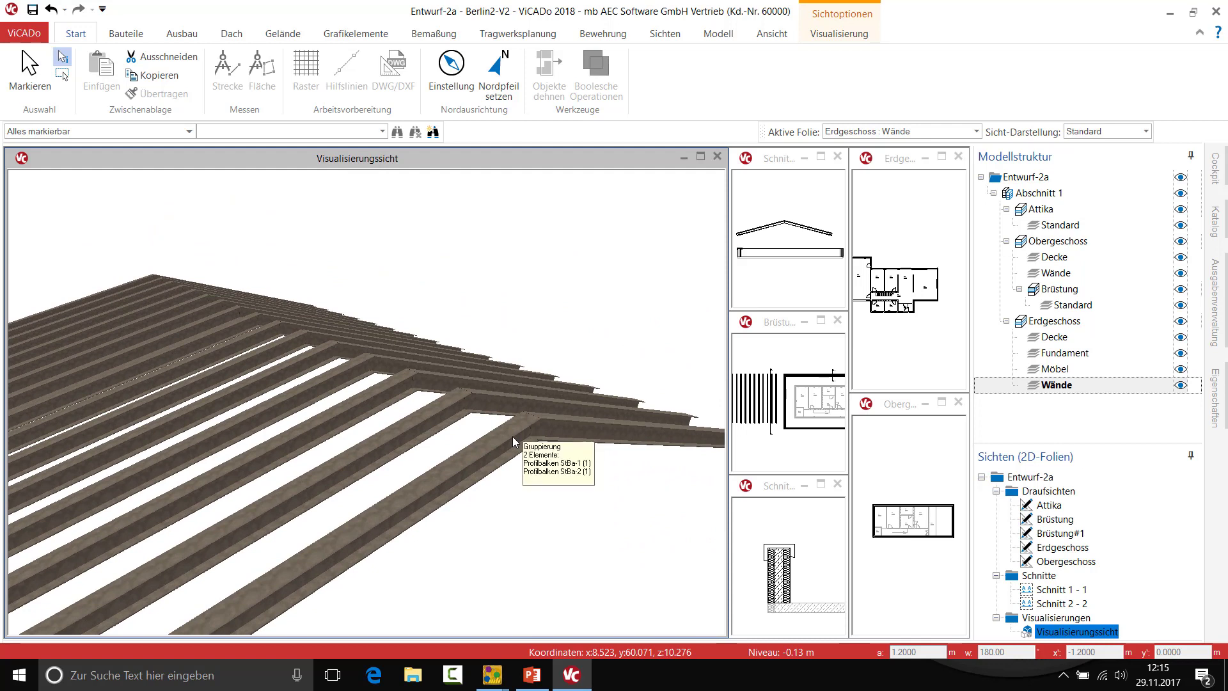